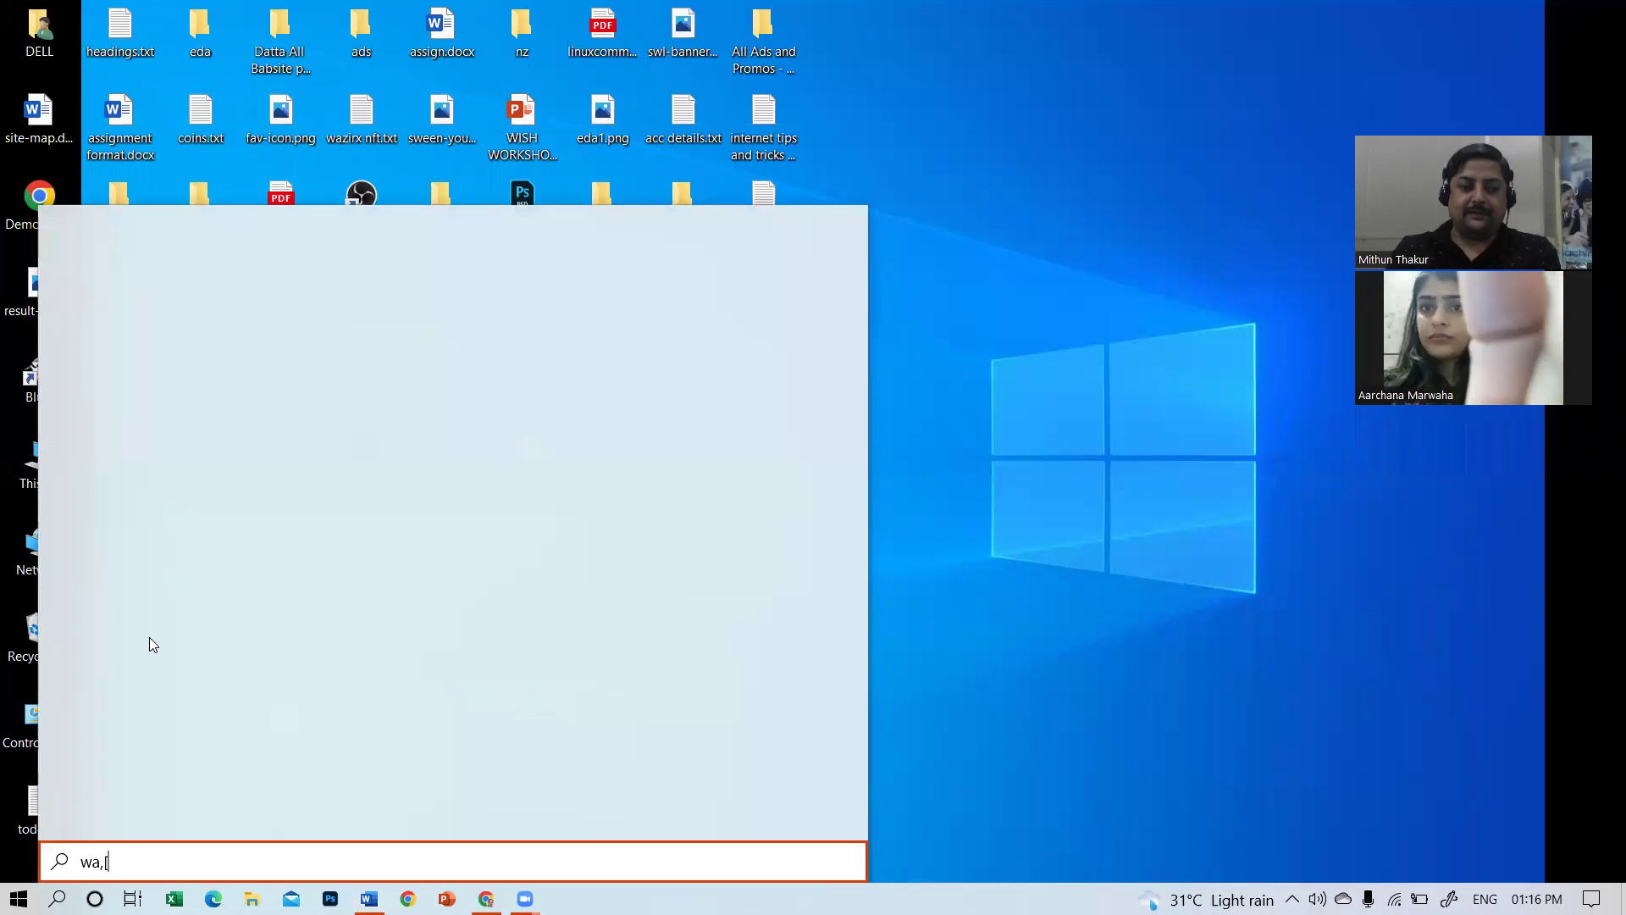
Search the Start menu for 'xa' and launch XAMPP Control Panel.
{"action": "key", "text": "BackSpace"}
{"action": "key", "text": "BackSpace"}
{"action": "type", "text": "mp"}
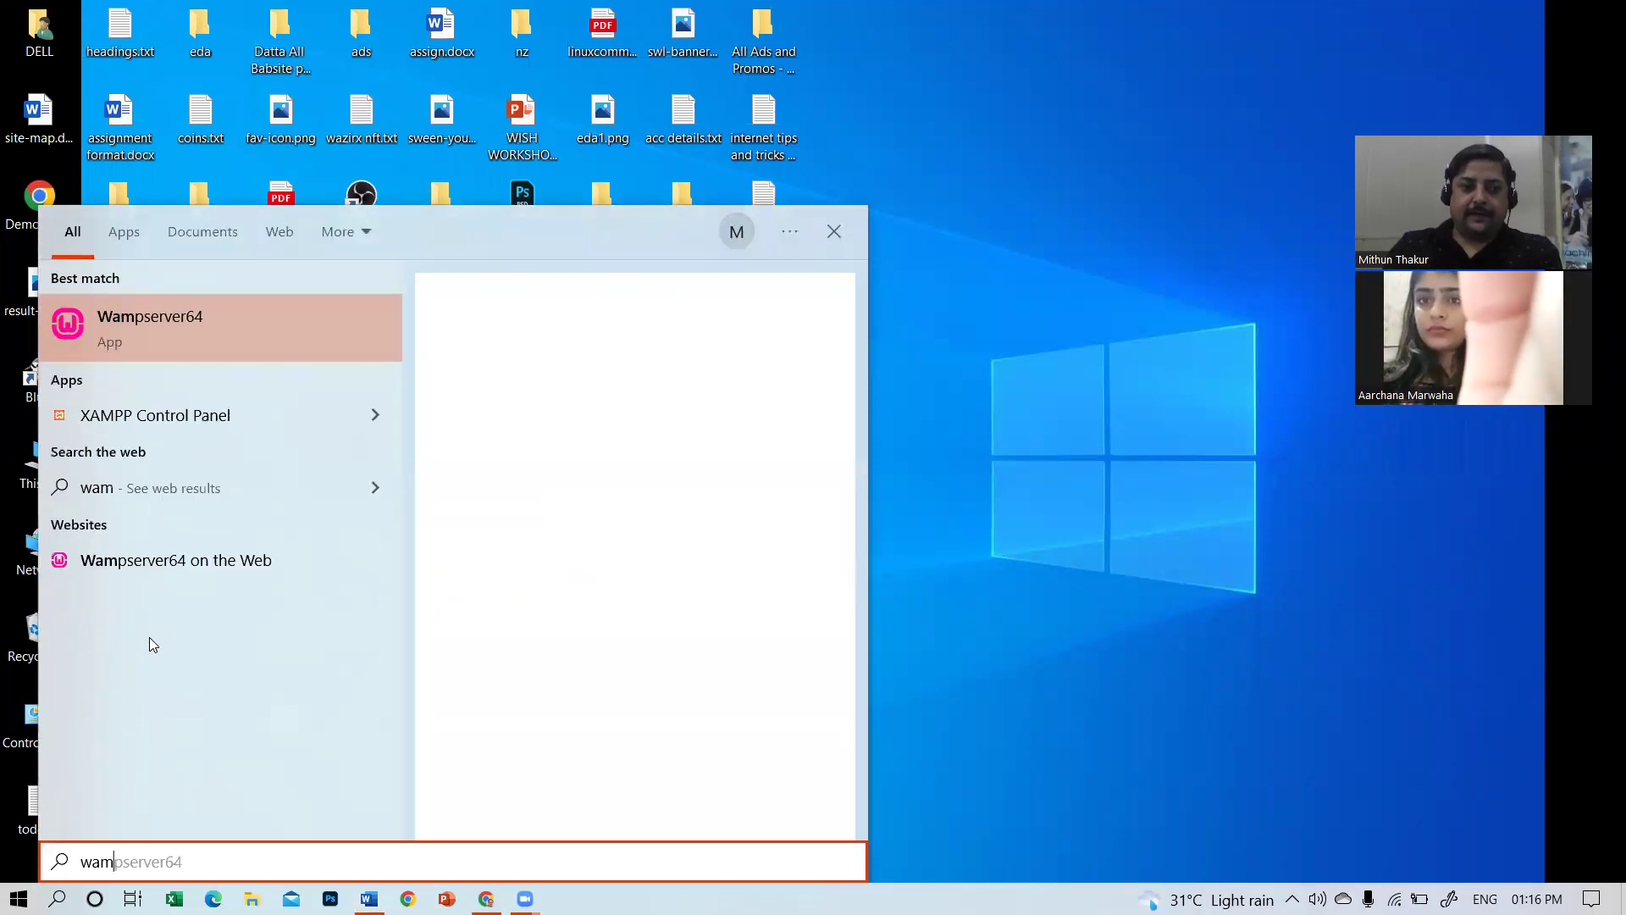
{"action": "key", "text": "BackSpace"}
{"action": "key", "text": "BackSpace"}
{"action": "key", "text": "BackSpace"}
{"action": "key", "text": "BackSpace"}
{"action": "type", "text": "xa"}
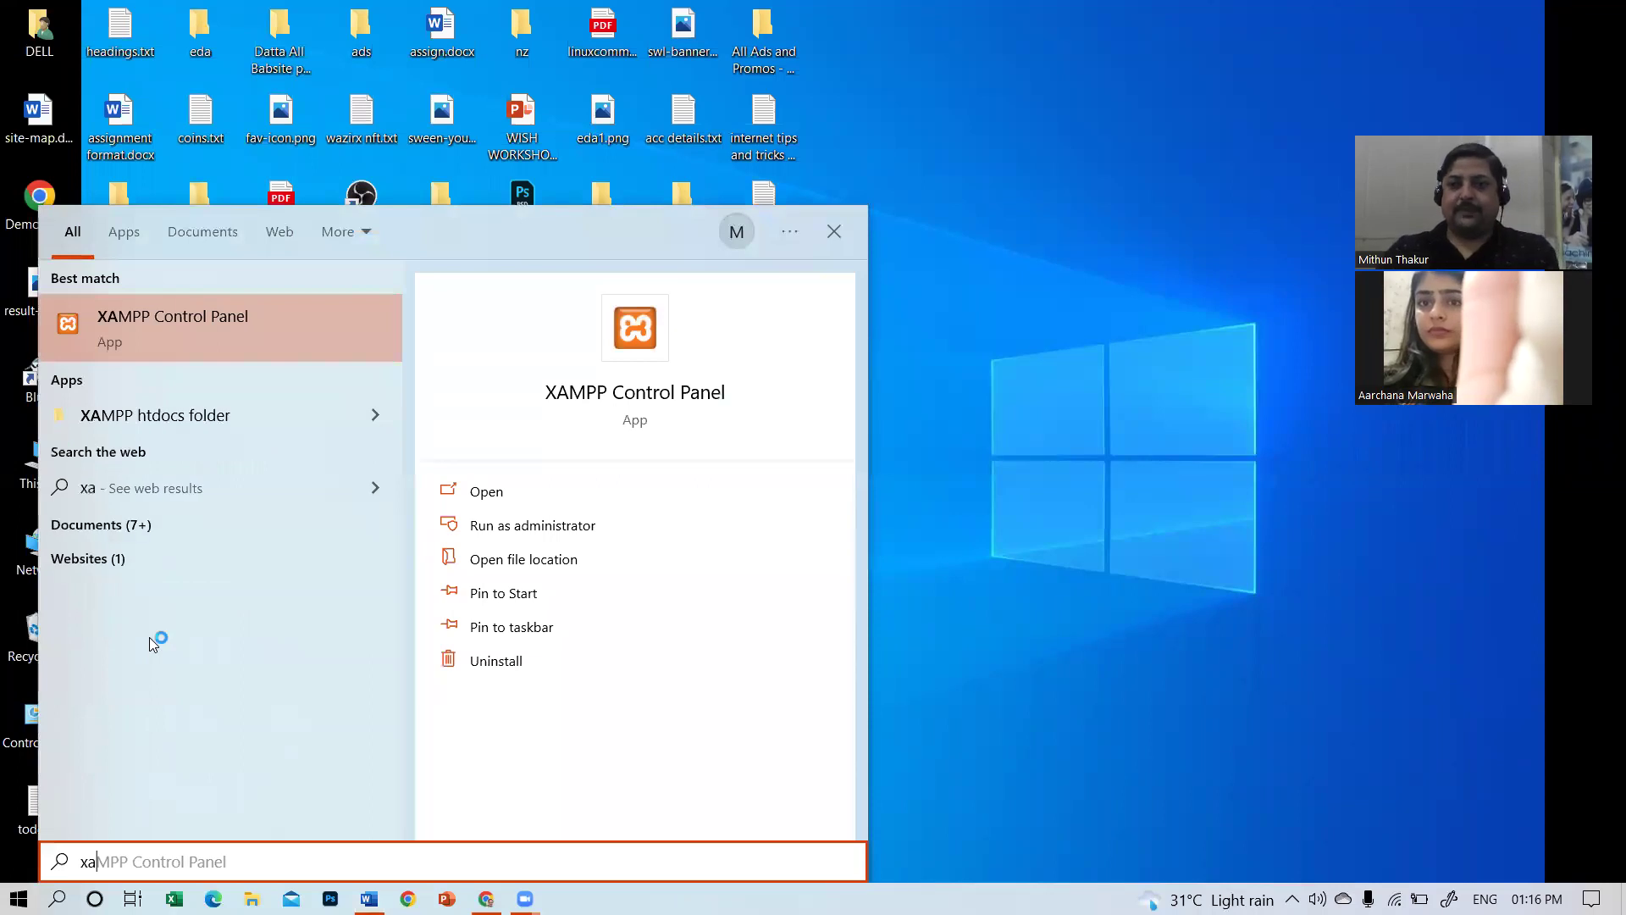
{"action": "key", "text": "Return"}
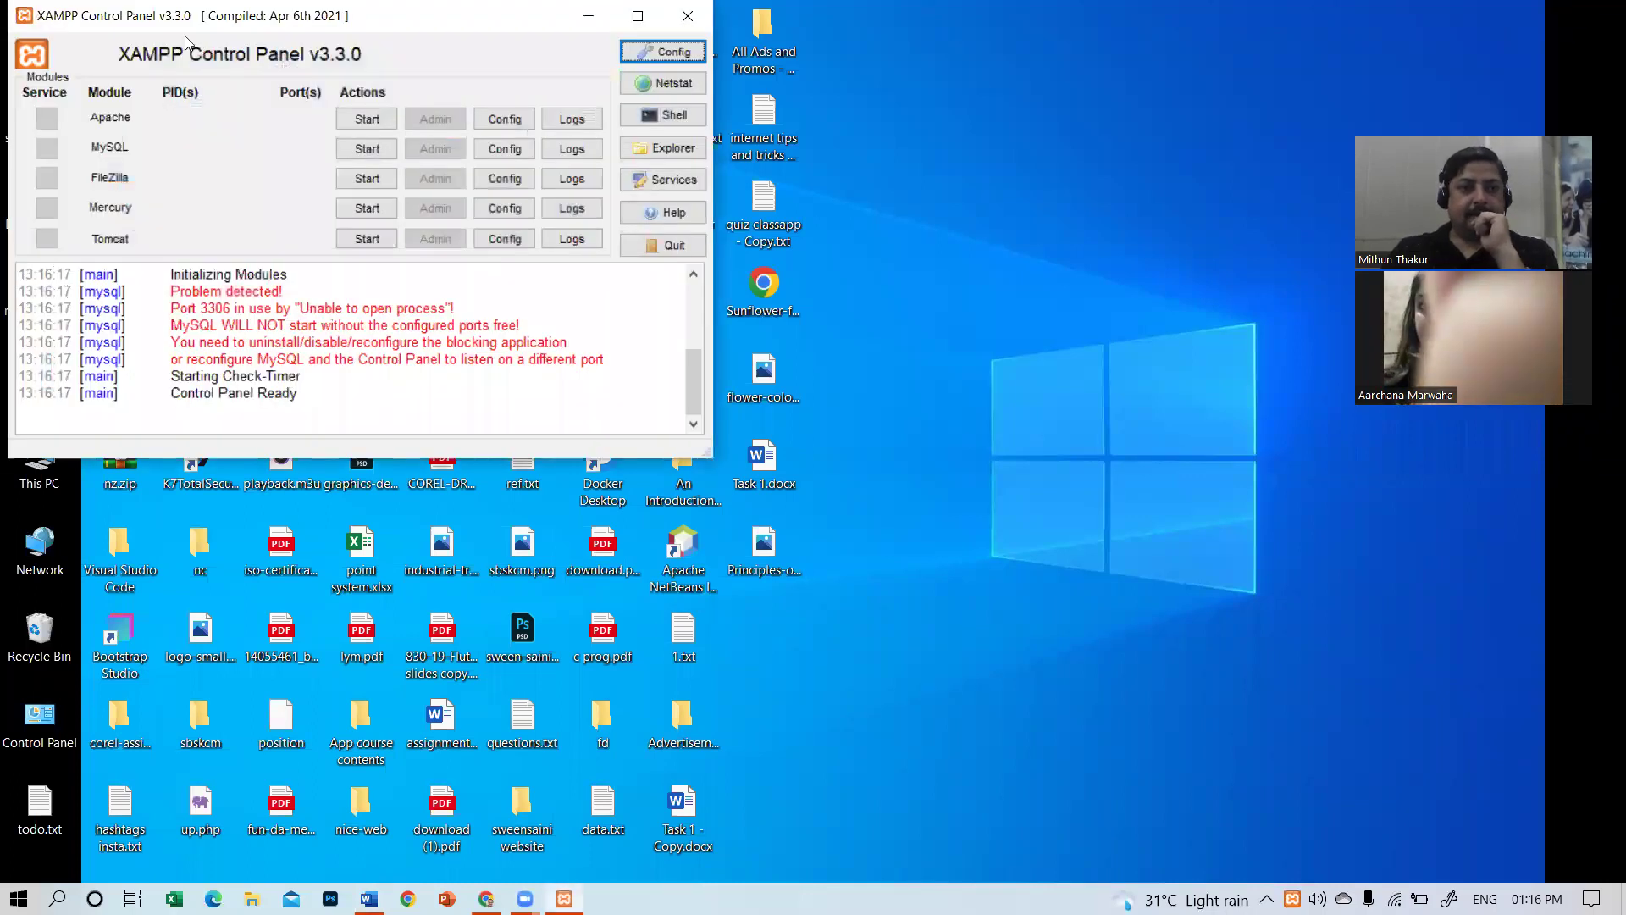
Start Apache on ports 80/443, try MySQL (blocked on 3306), and open Windows Services.
{"action": "left_click", "coordinate": [368, 122]}
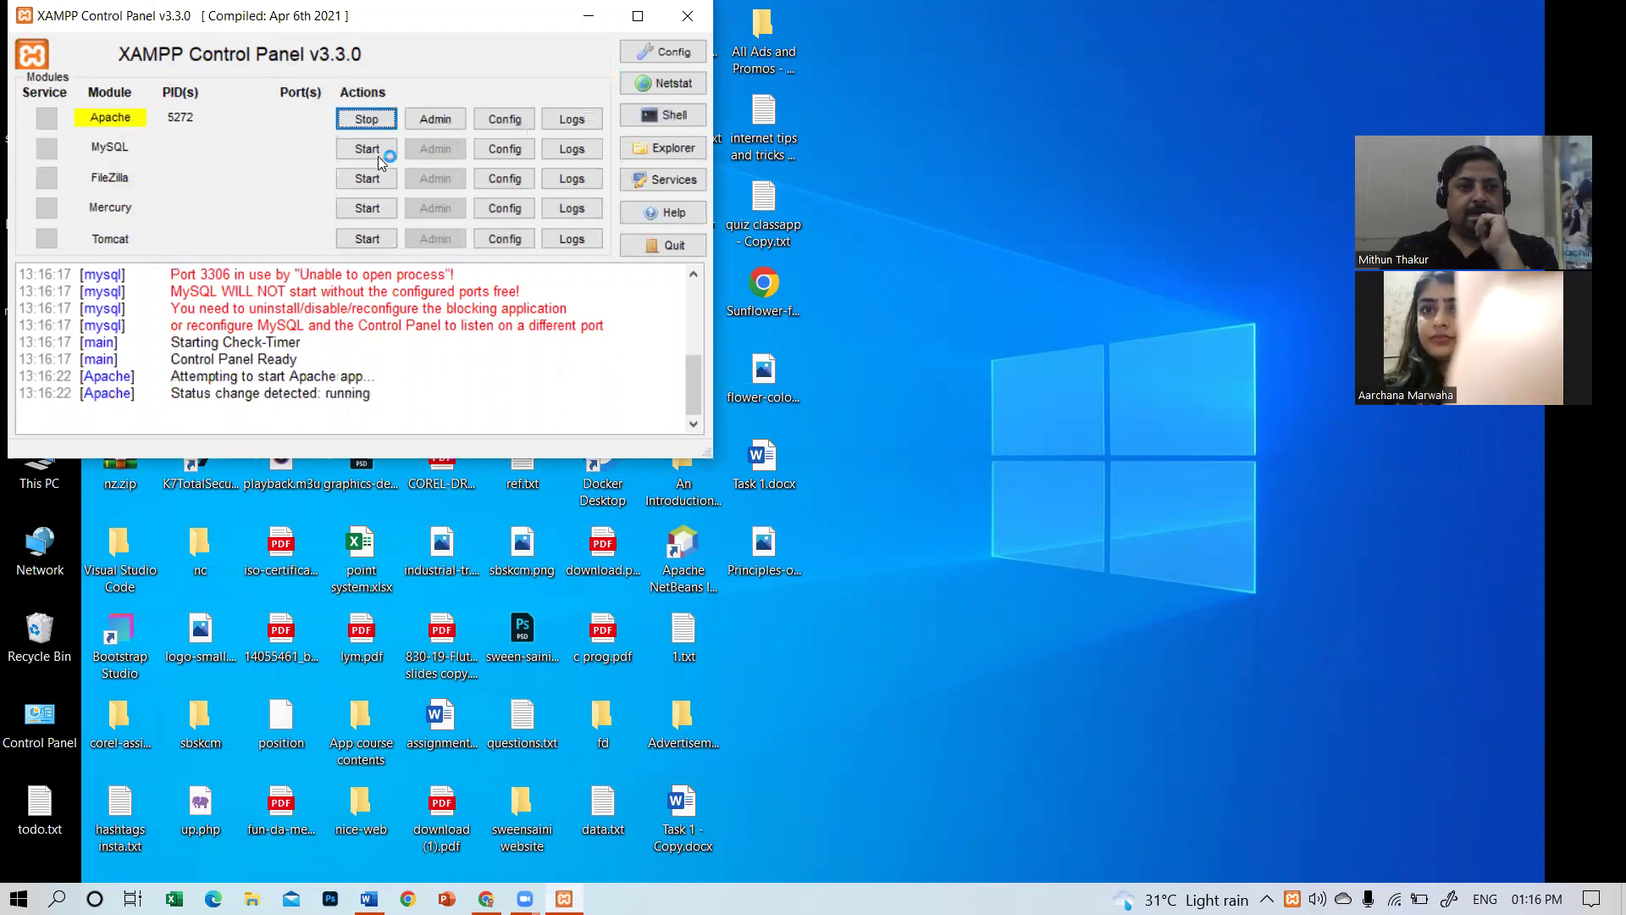
{"action": "left_click", "coordinate": [377, 156]}
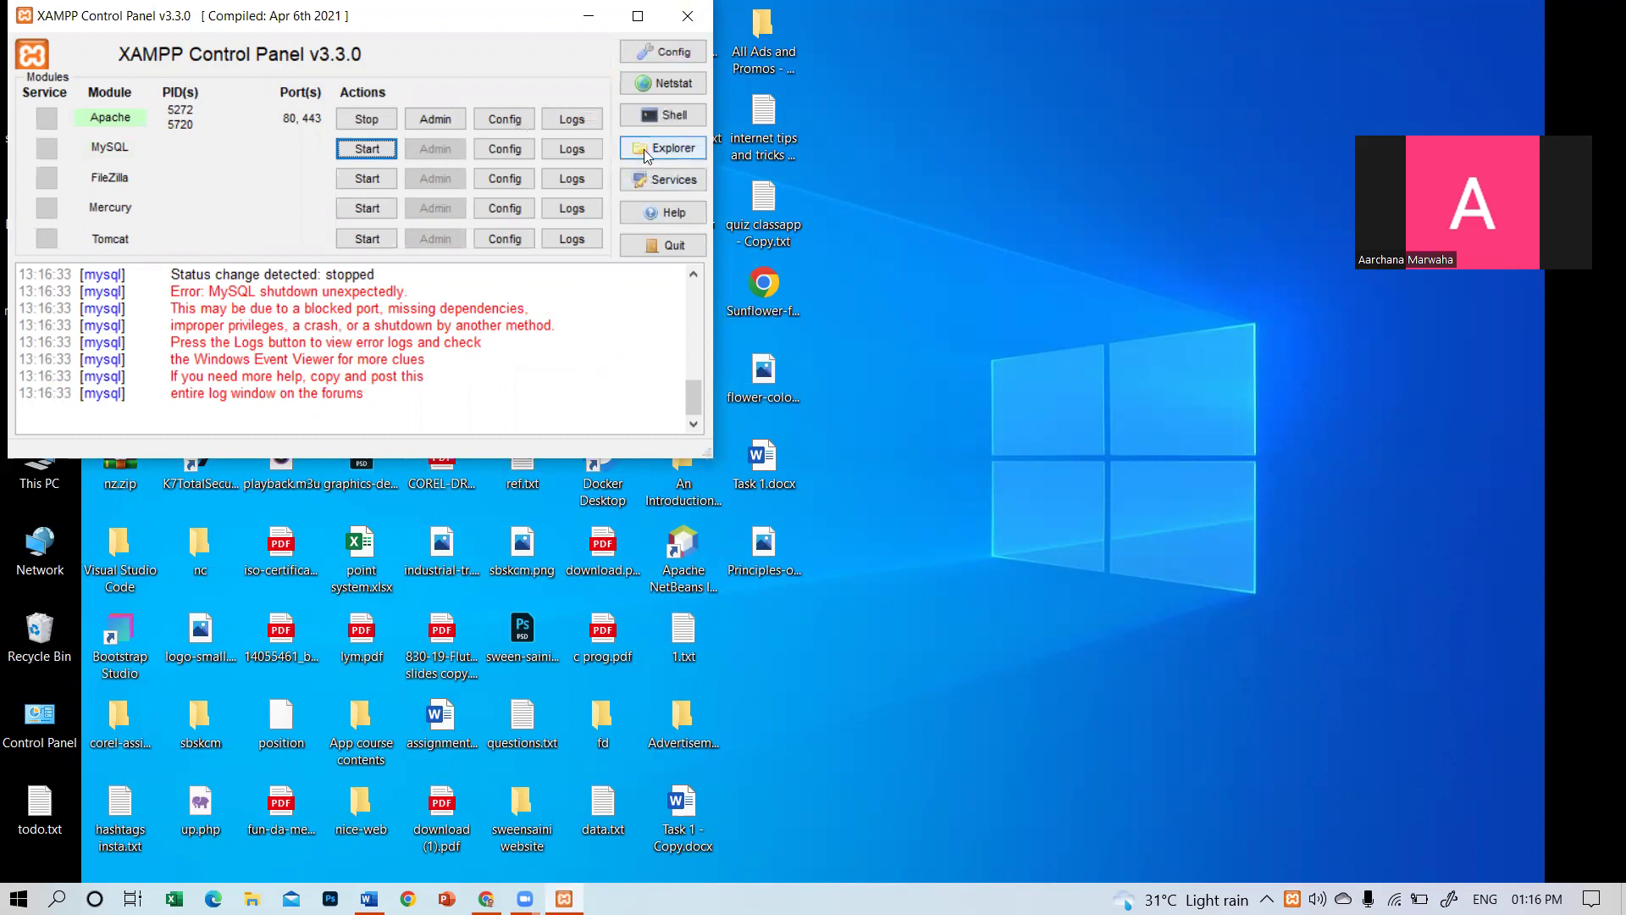
{"action": "left_click", "coordinate": [663, 182]}
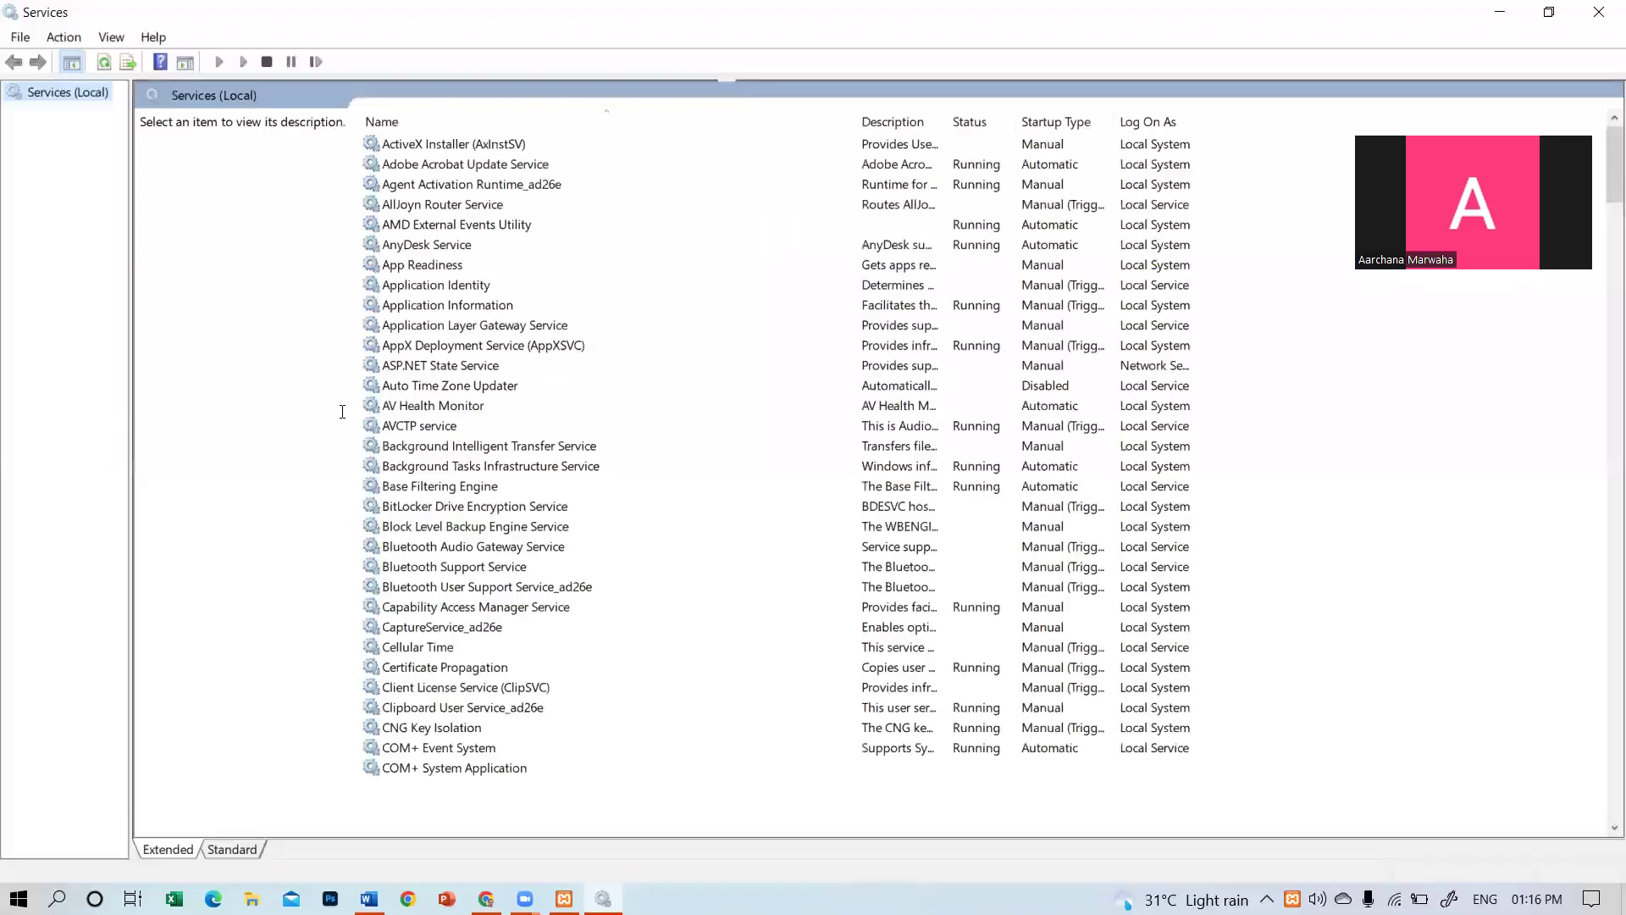
Find the MySQL80 service in Windows Services and stop it to free port 3306.
{"action": "scroll", "coordinate": [1335, 653], "scroll_direction": "down", "scroll_amount": 6}
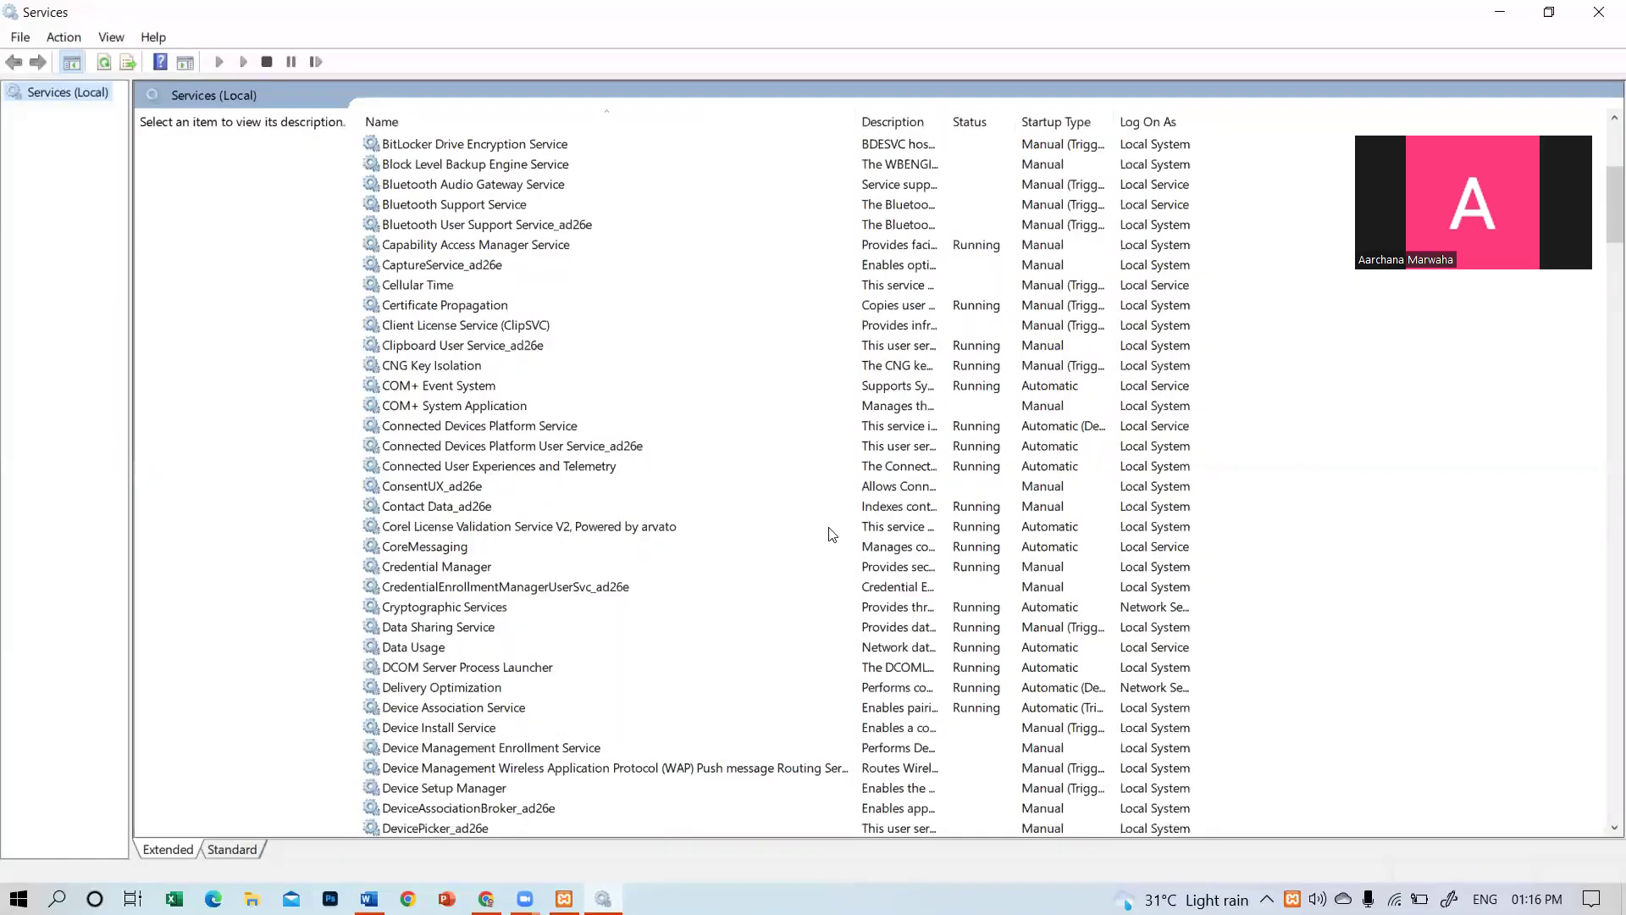
{"action": "scroll", "coordinate": [831, 534], "scroll_direction": "down", "scroll_amount": 20}
{"action": "scroll", "coordinate": [841, 537], "scroll_direction": "down", "scroll_amount": 17}
{"action": "scroll", "coordinate": [840, 537], "scroll_direction": "down", "scroll_amount": 20}
{"action": "scroll", "coordinate": [845, 551], "scroll_direction": "up", "scroll_amount": 14}
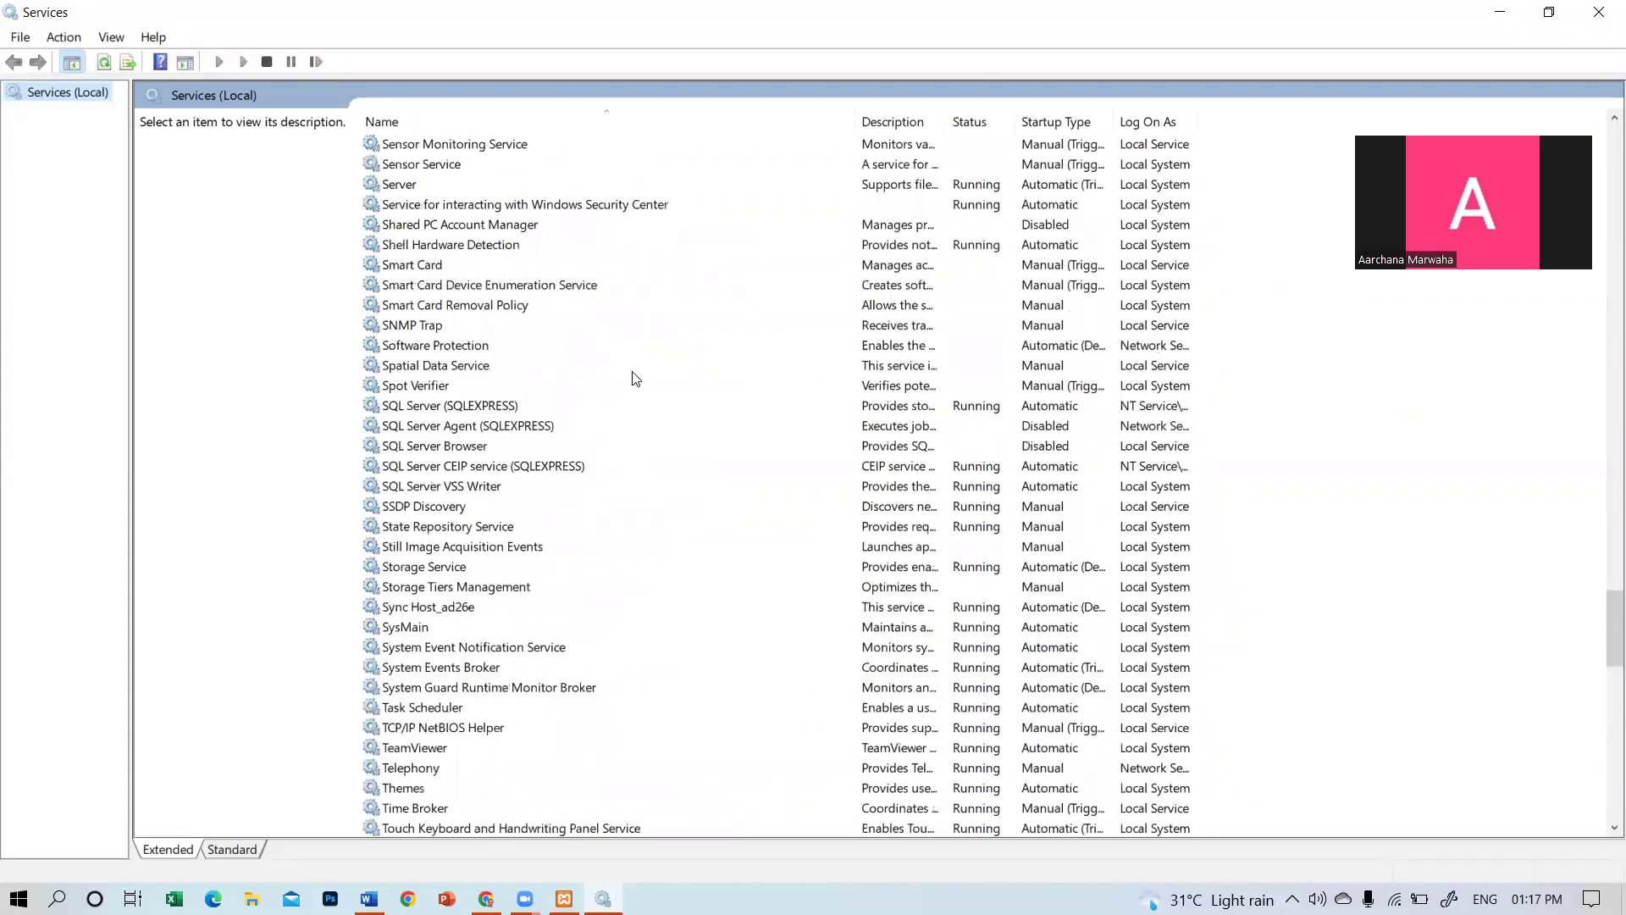
{"action": "scroll", "coordinate": [636, 378], "scroll_direction": "up", "scroll_amount": 20}
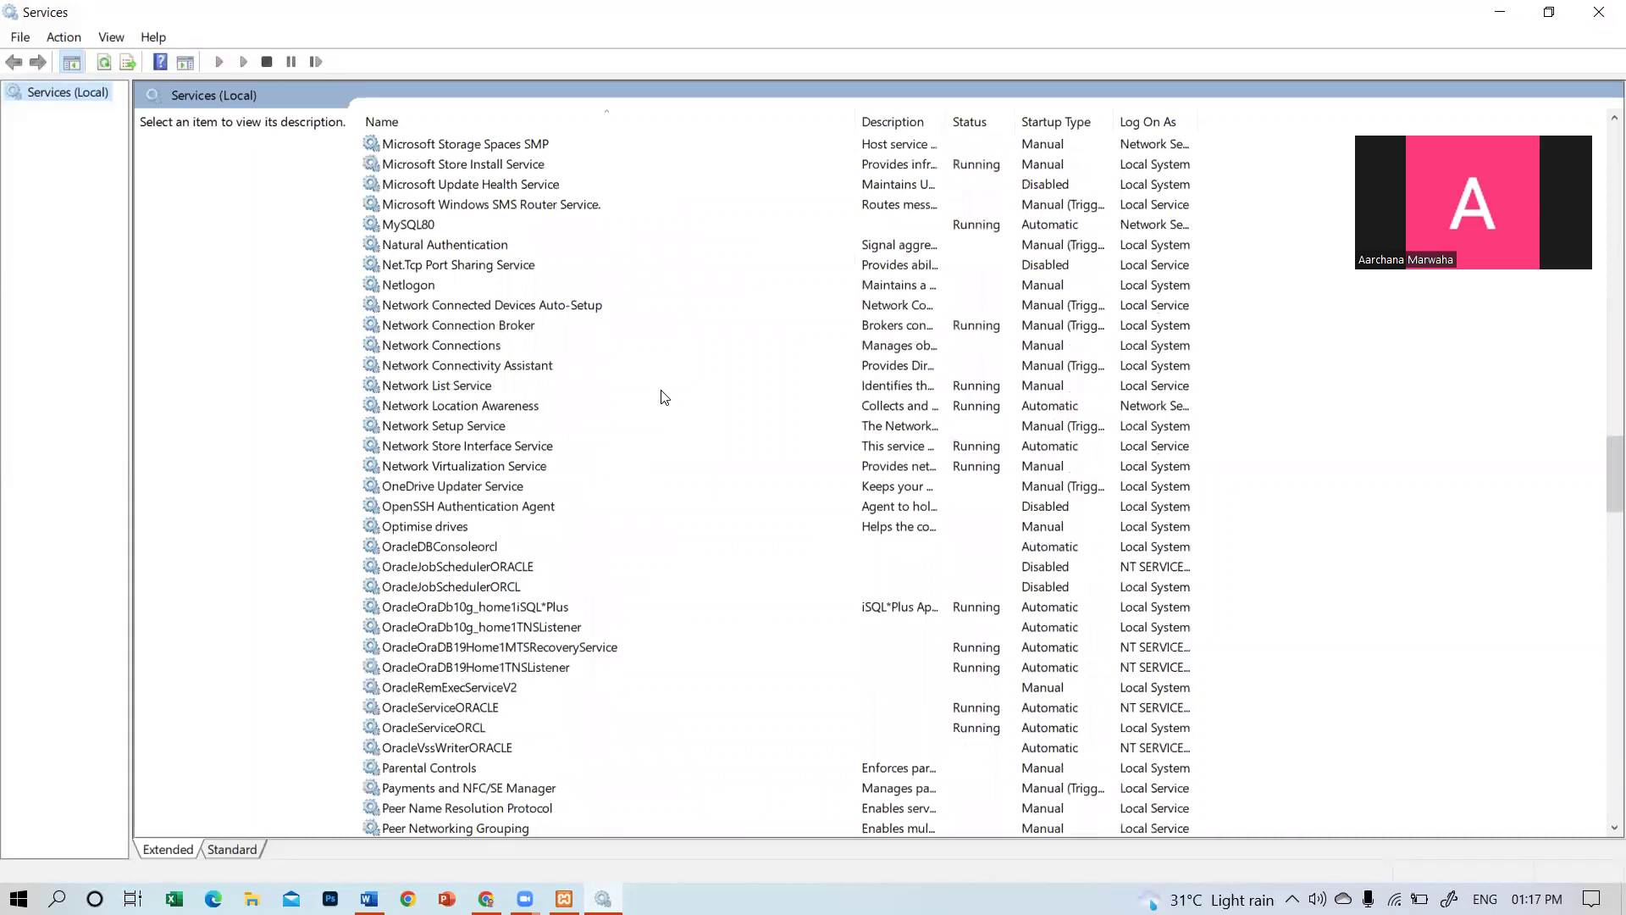
{"action": "left_click", "coordinate": [412, 225]}
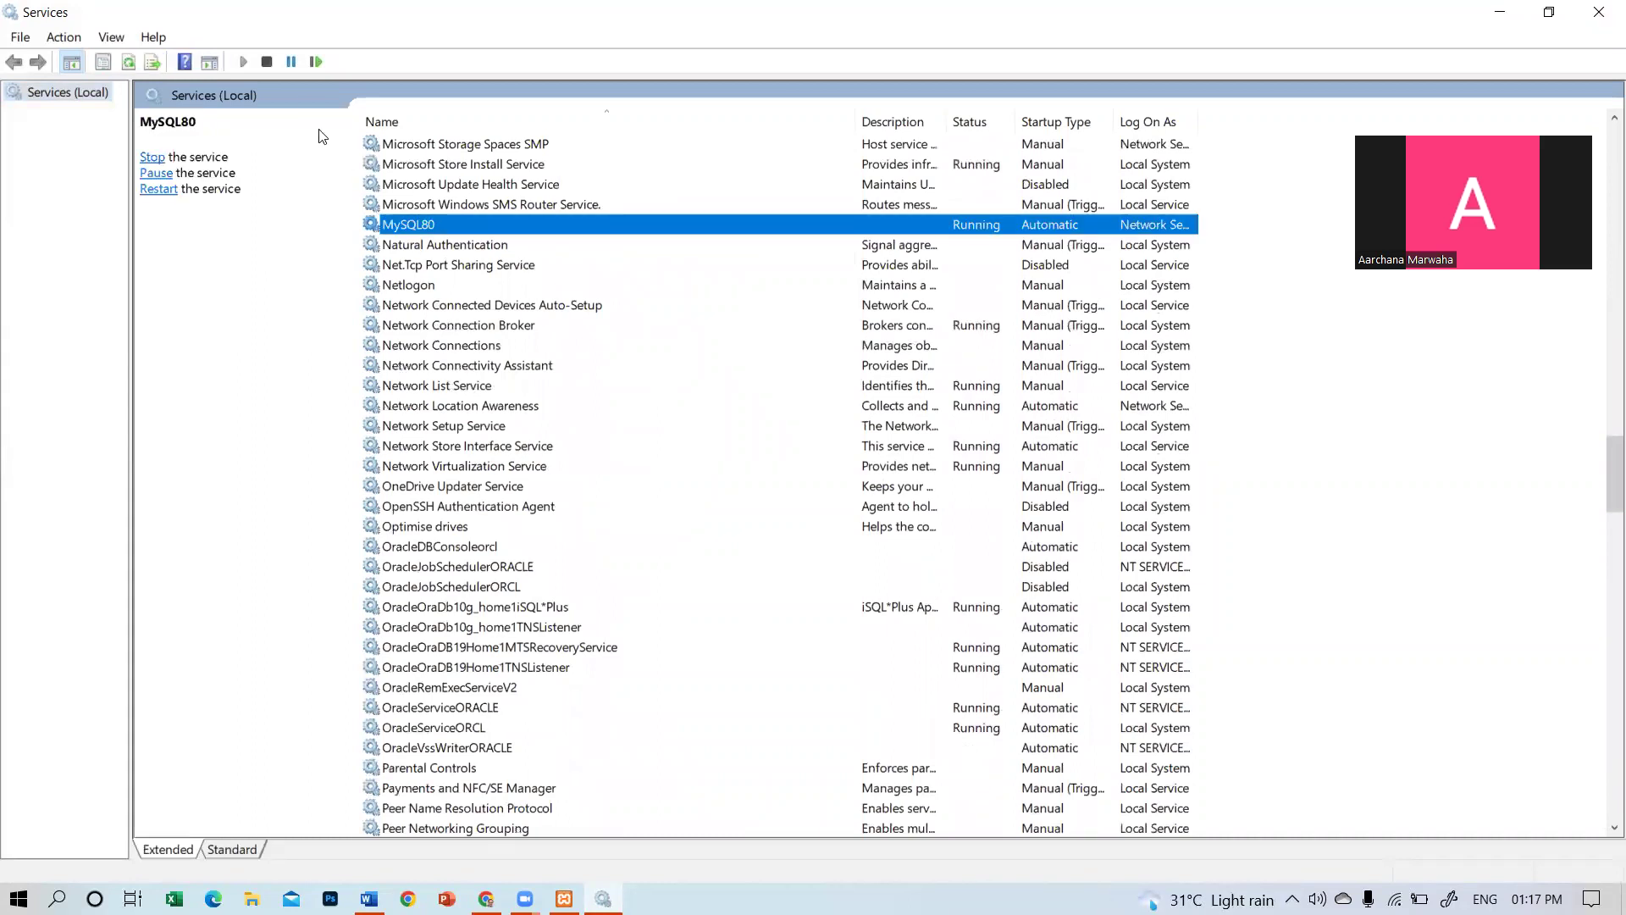
{"action": "left_click", "coordinate": [267, 63]}
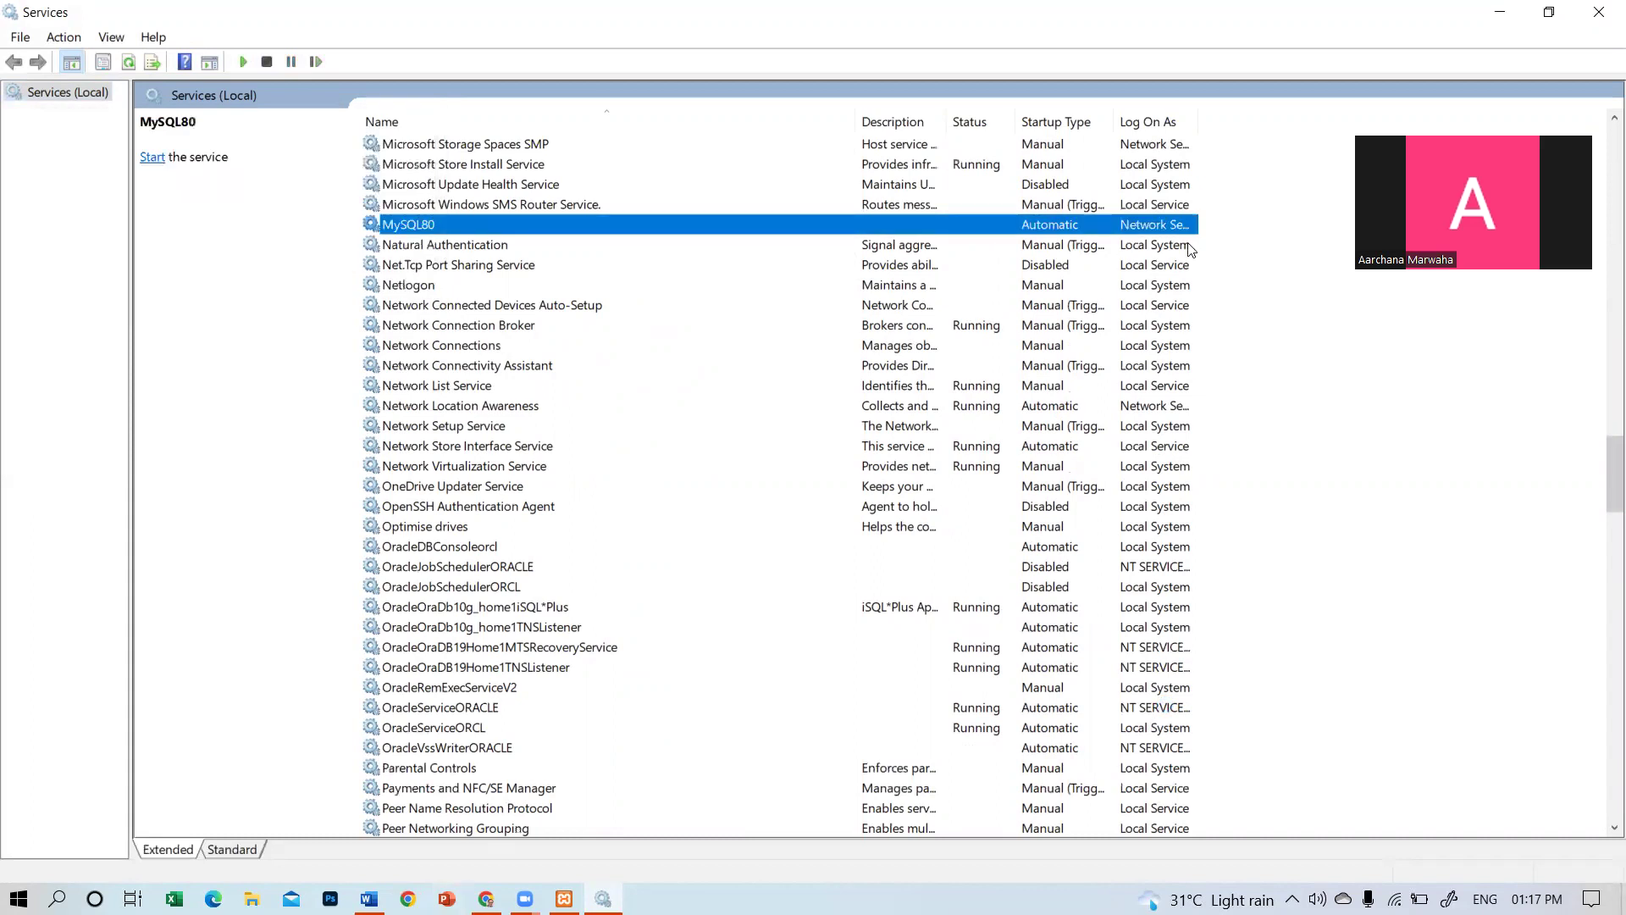
Close Services, start MySQL on port 3306 in XAMPP, then close XAMPP Control Panel.
{"action": "left_click", "coordinate": [1598, 12]}
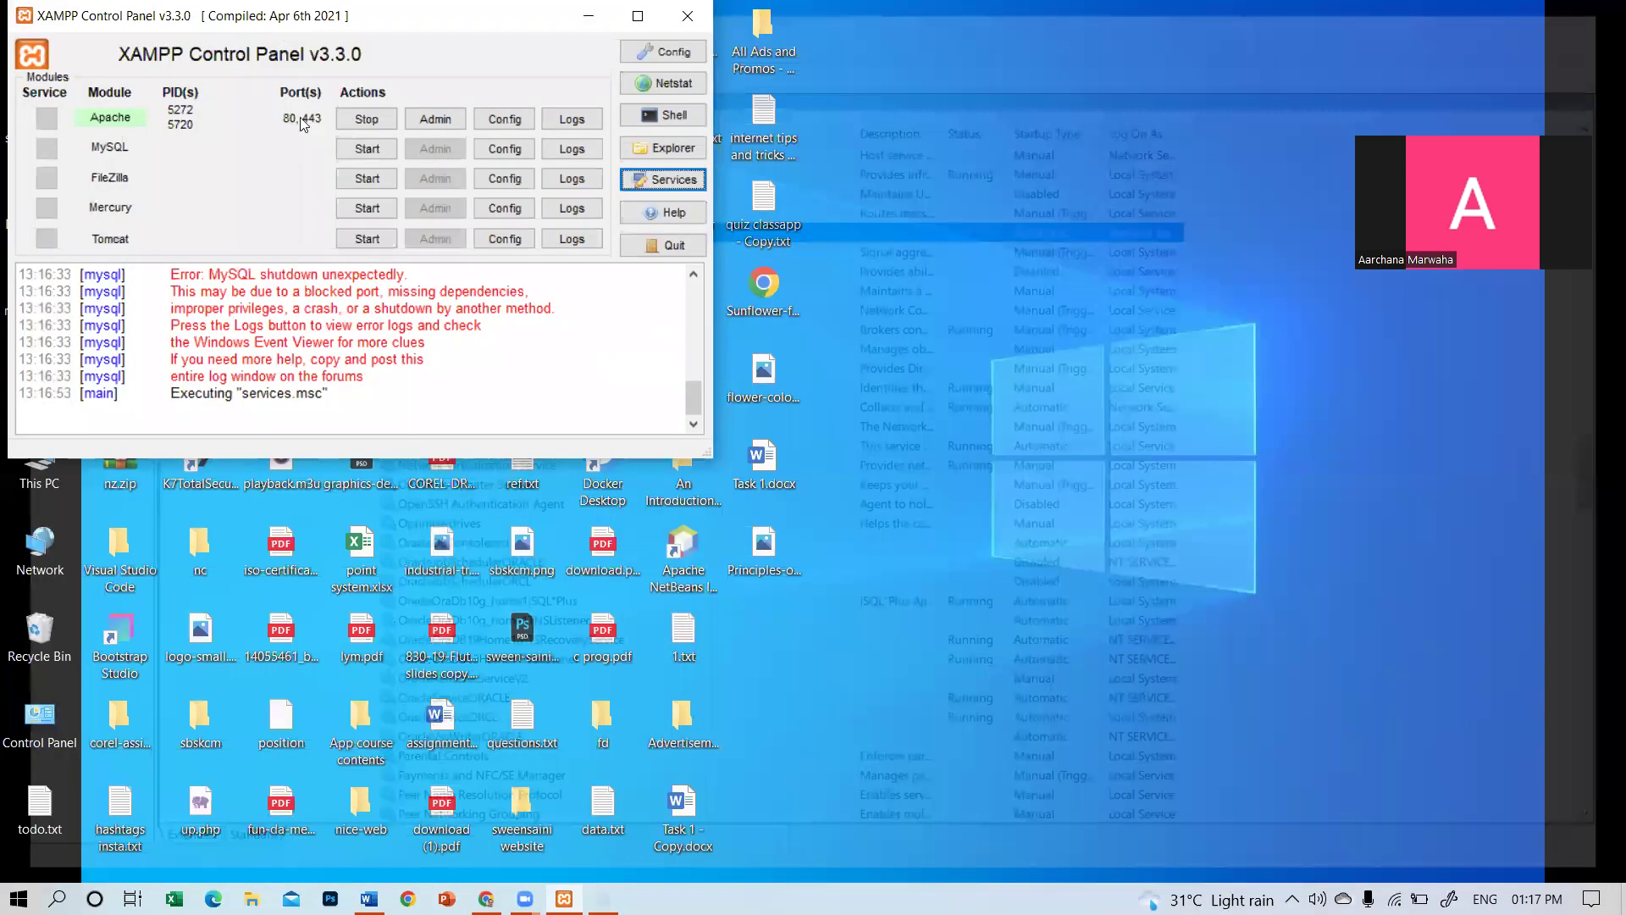
{"action": "left_click", "coordinate": [356, 144]}
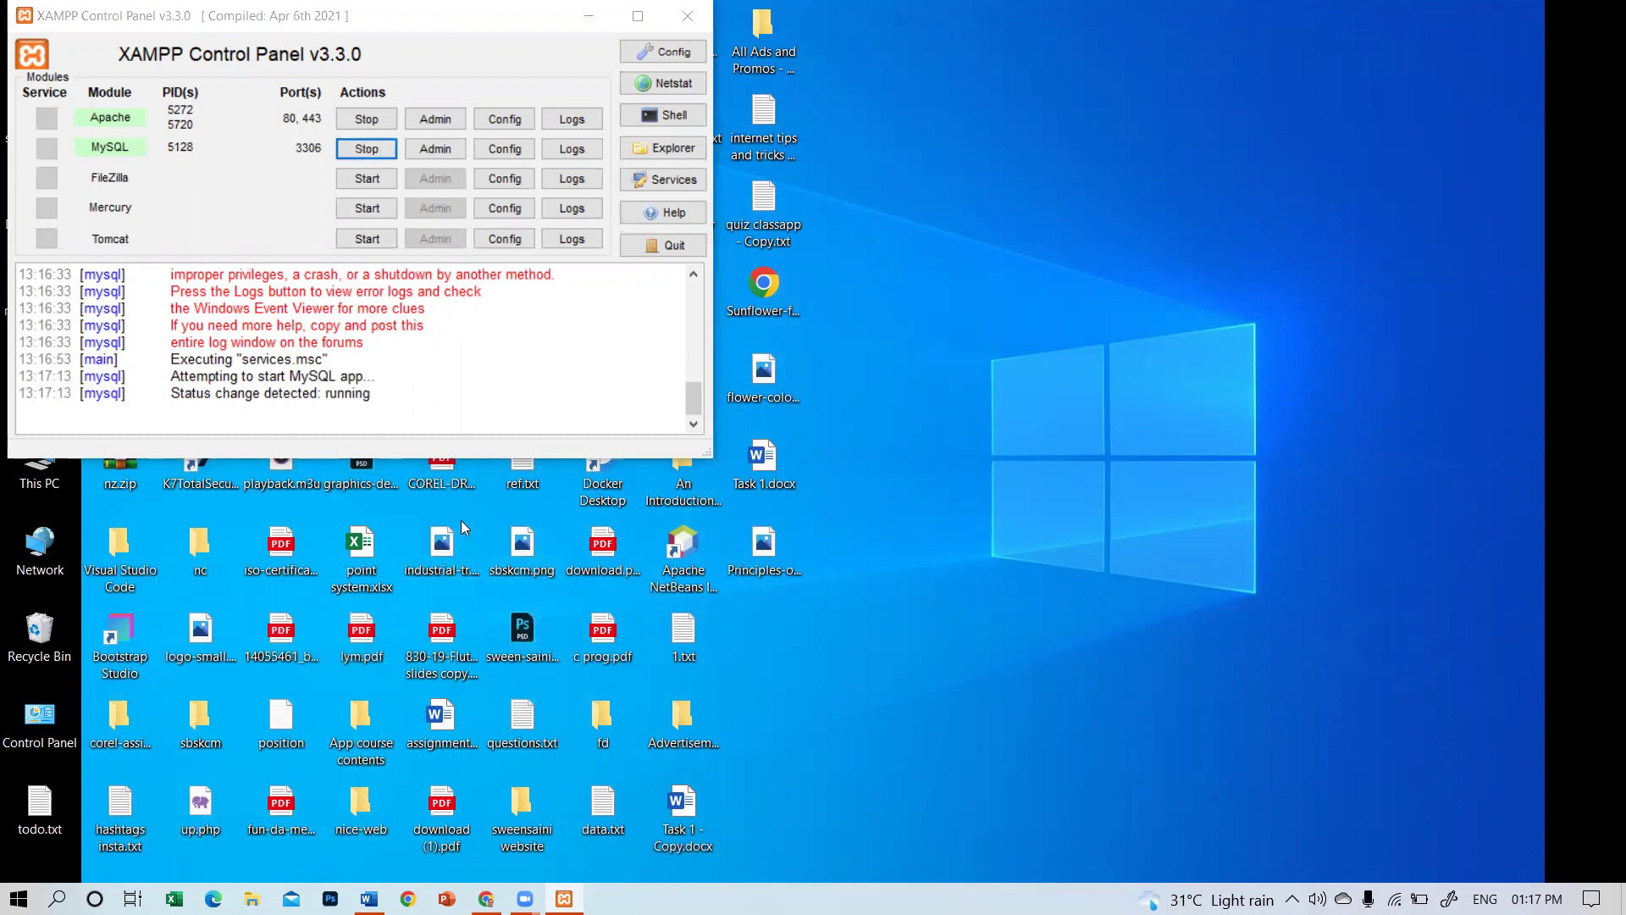
{"action": "left_click", "coordinate": [687, 17]}
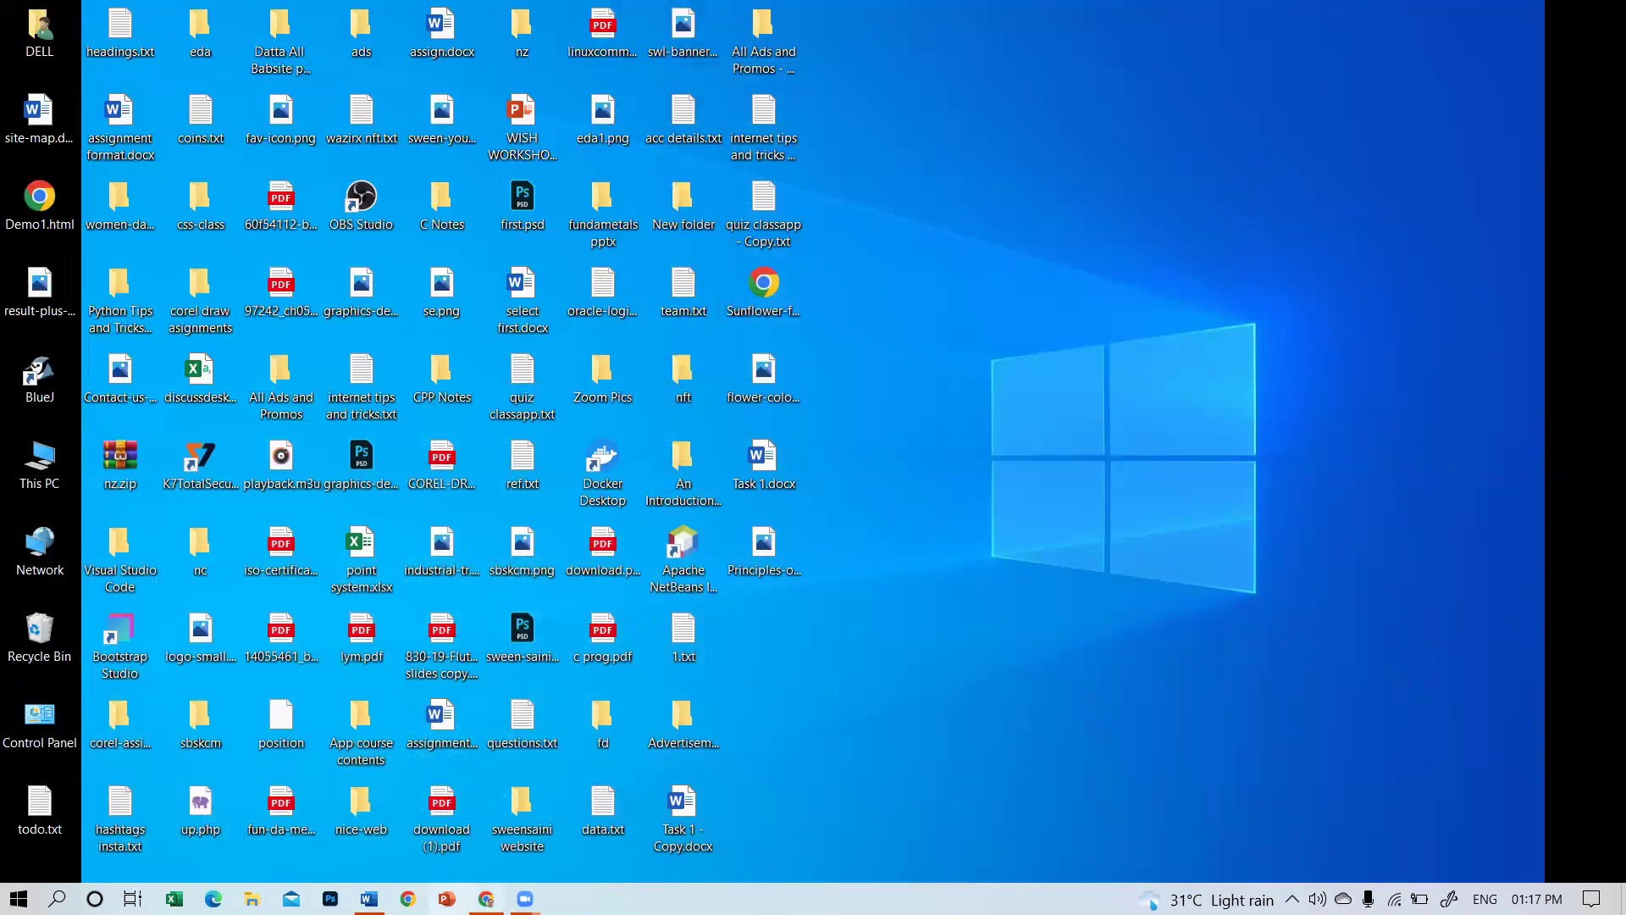
Open Chrome with a user profile in a new maximized window and load the localhost dashboard.
{"action": "left_click", "coordinate": [407, 898]}
{"action": "left_click", "coordinate": [1282, 40]}
{"action": "left_click", "coordinate": [534, 555]}
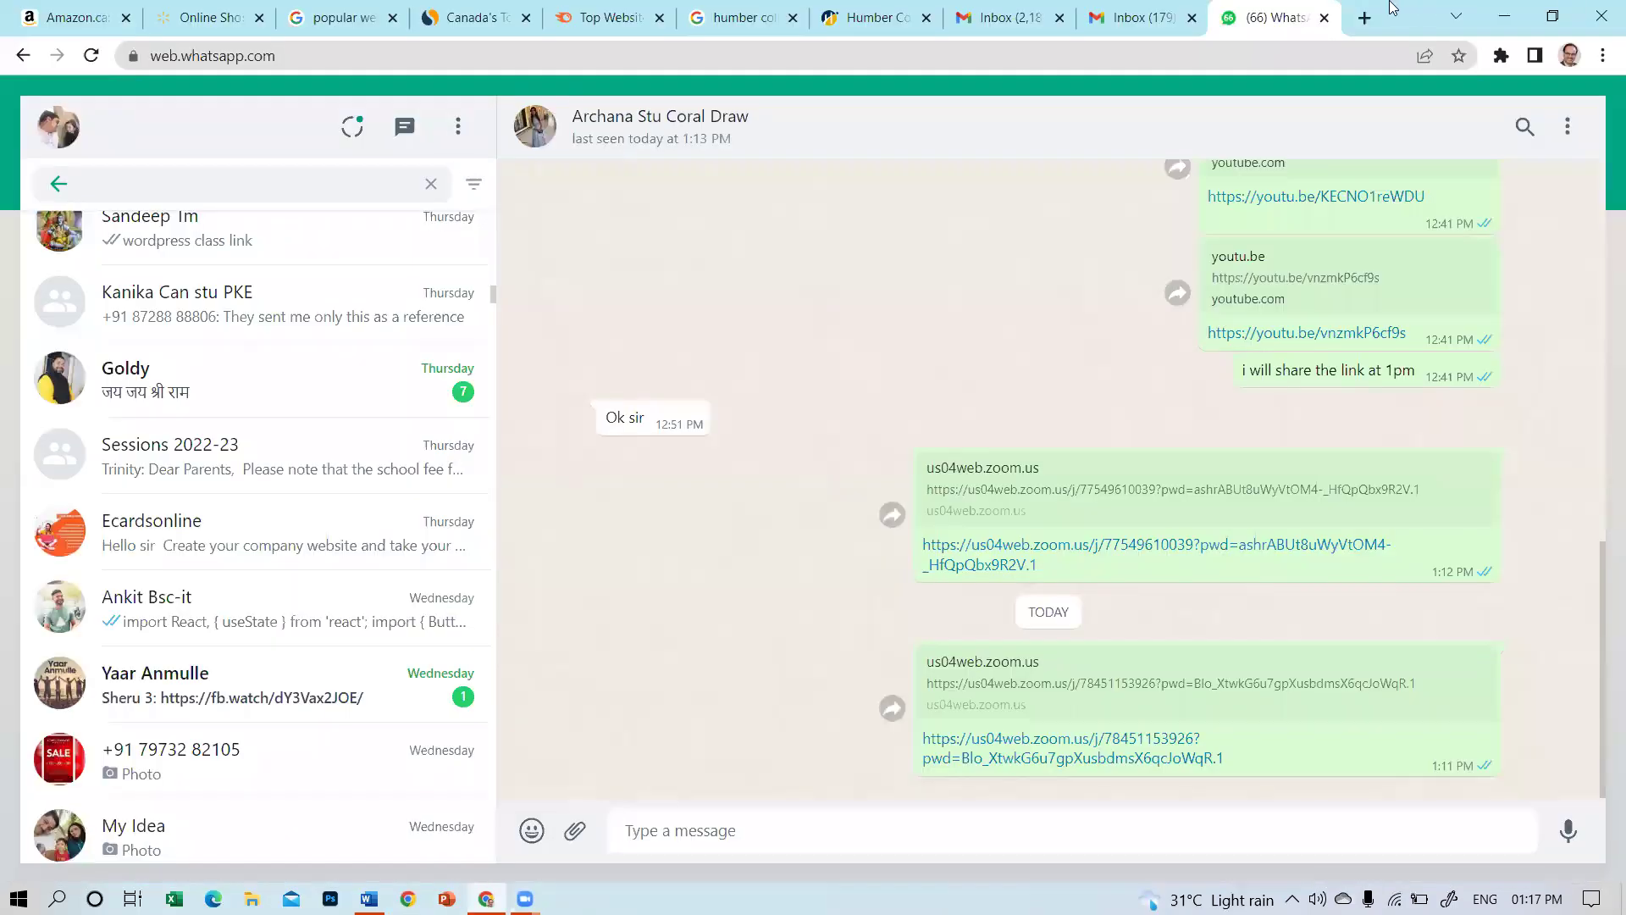
{"action": "left_click", "coordinate": [1365, 18]}
{"action": "left_click_drag", "start_coordinate": [1266, 25], "coordinate": [1244, 166]}
{"action": "double_click", "coordinate": [1215, 107]}
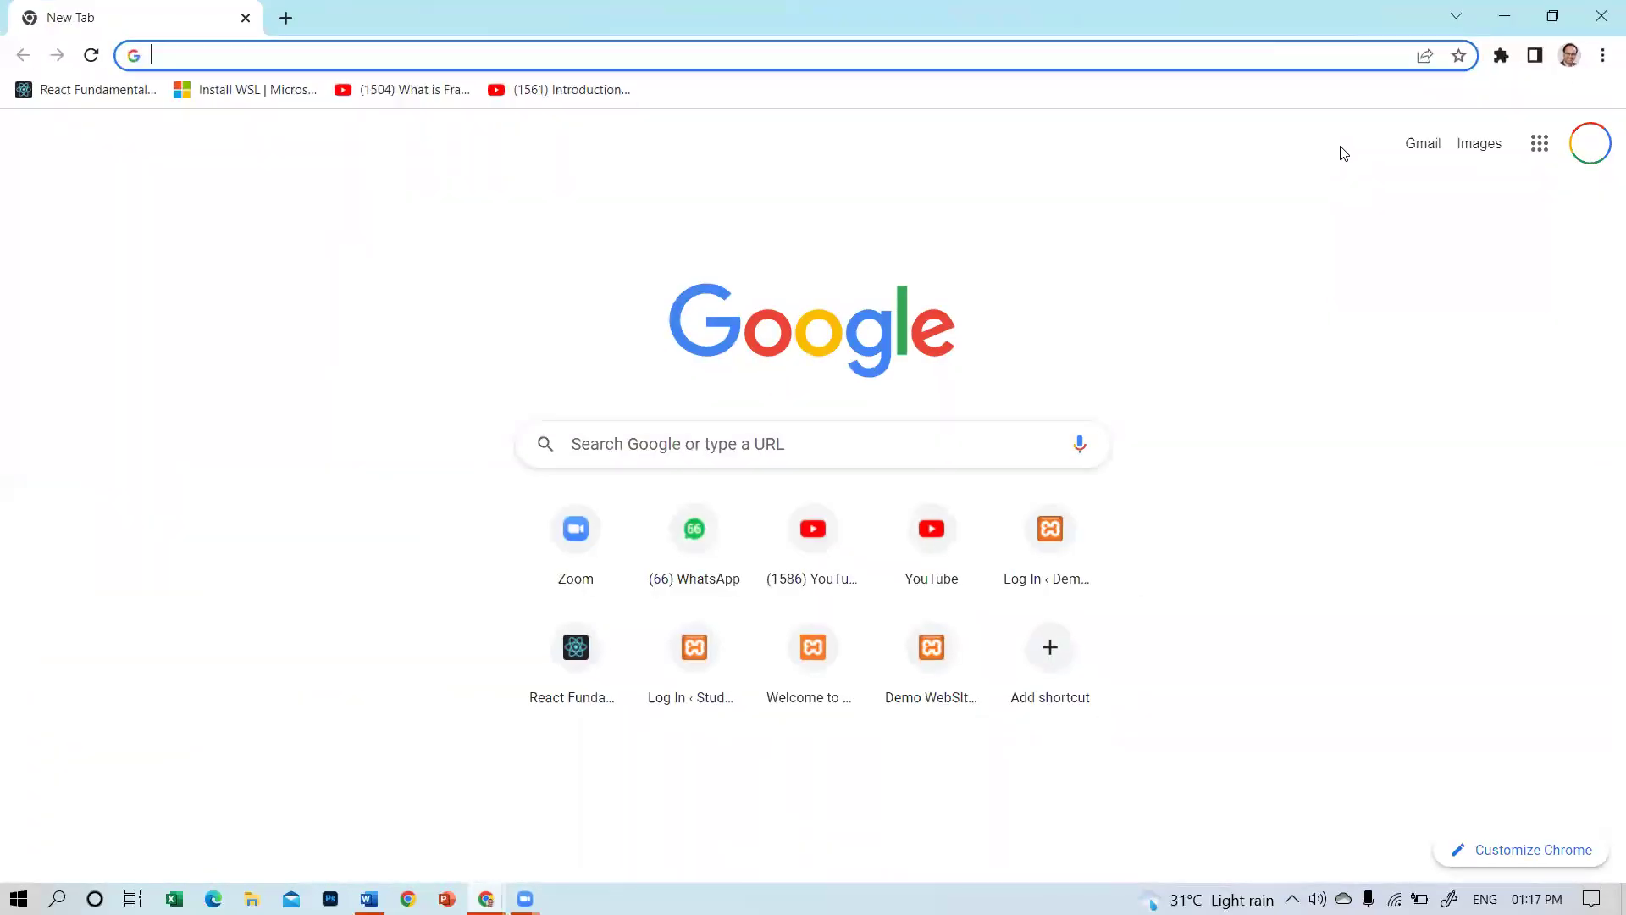
{"action": "type", "text": "local"}
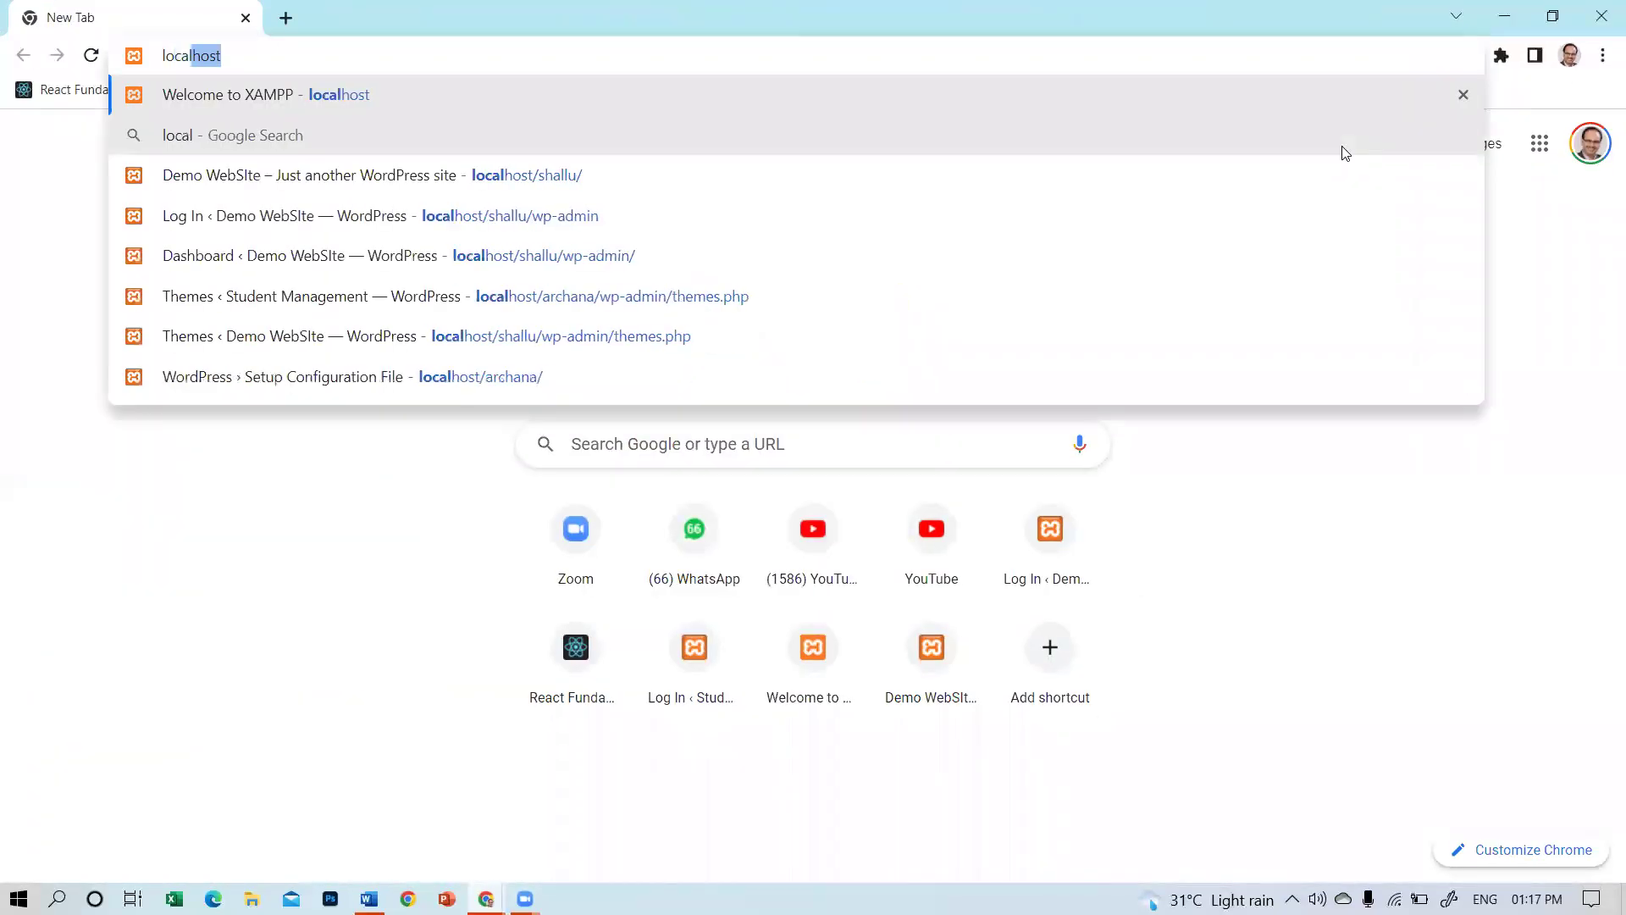
{"action": "key", "text": "Return"}
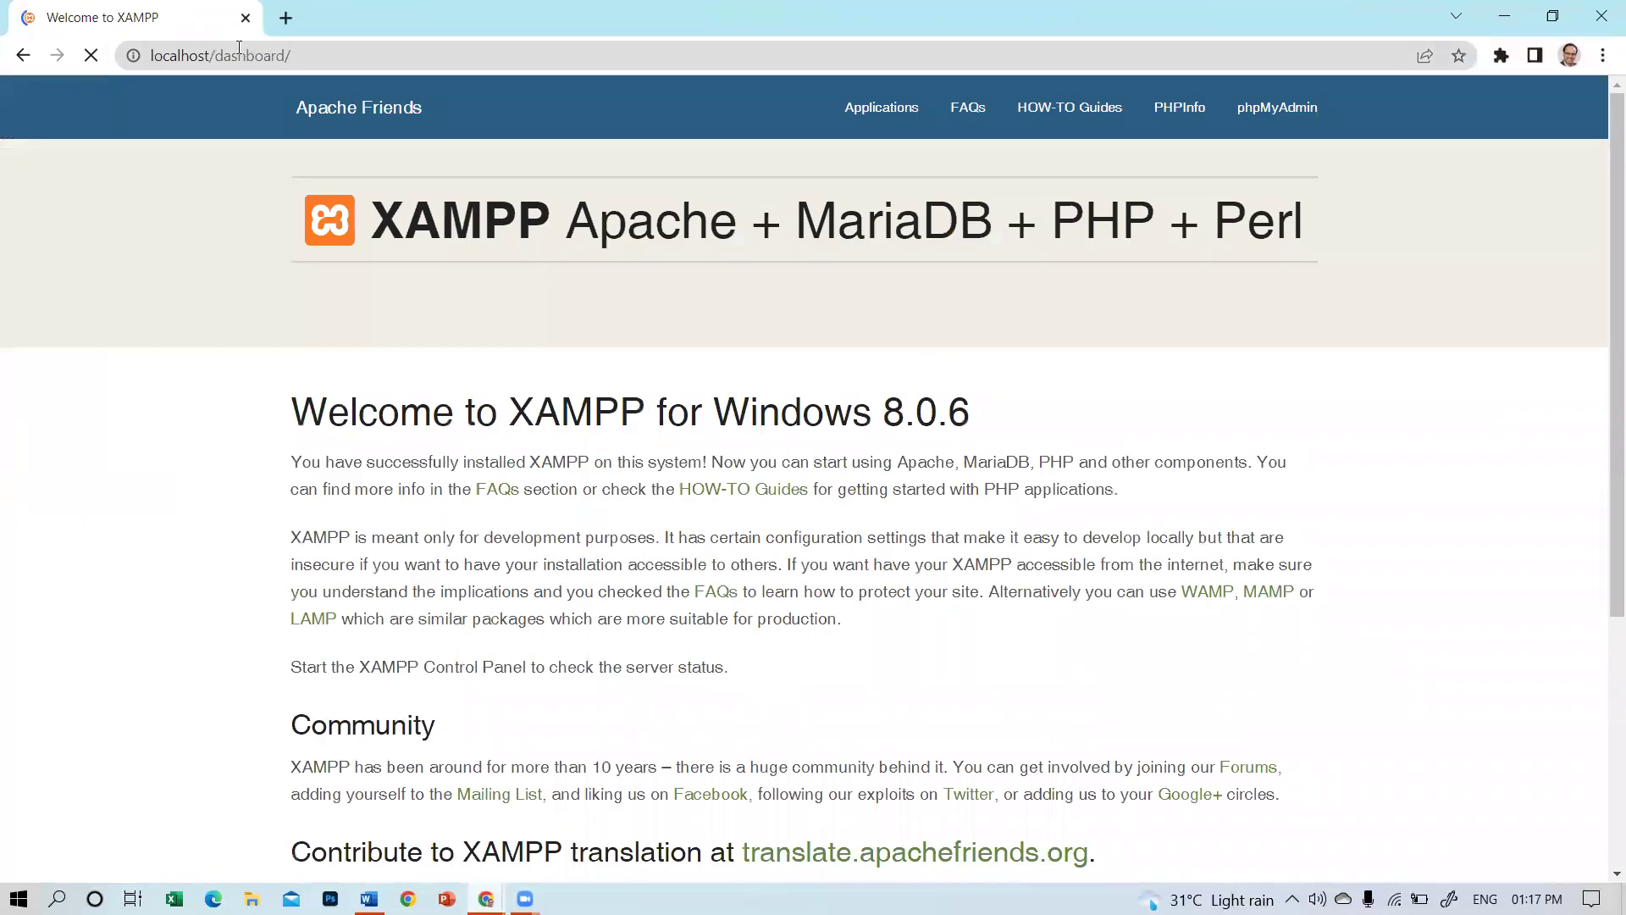
Navigate to localhost/archana, correcting the misspelled site address.
{"action": "left_click", "coordinate": [238, 53]}
{"action": "left_click", "coordinate": [256, 56]}
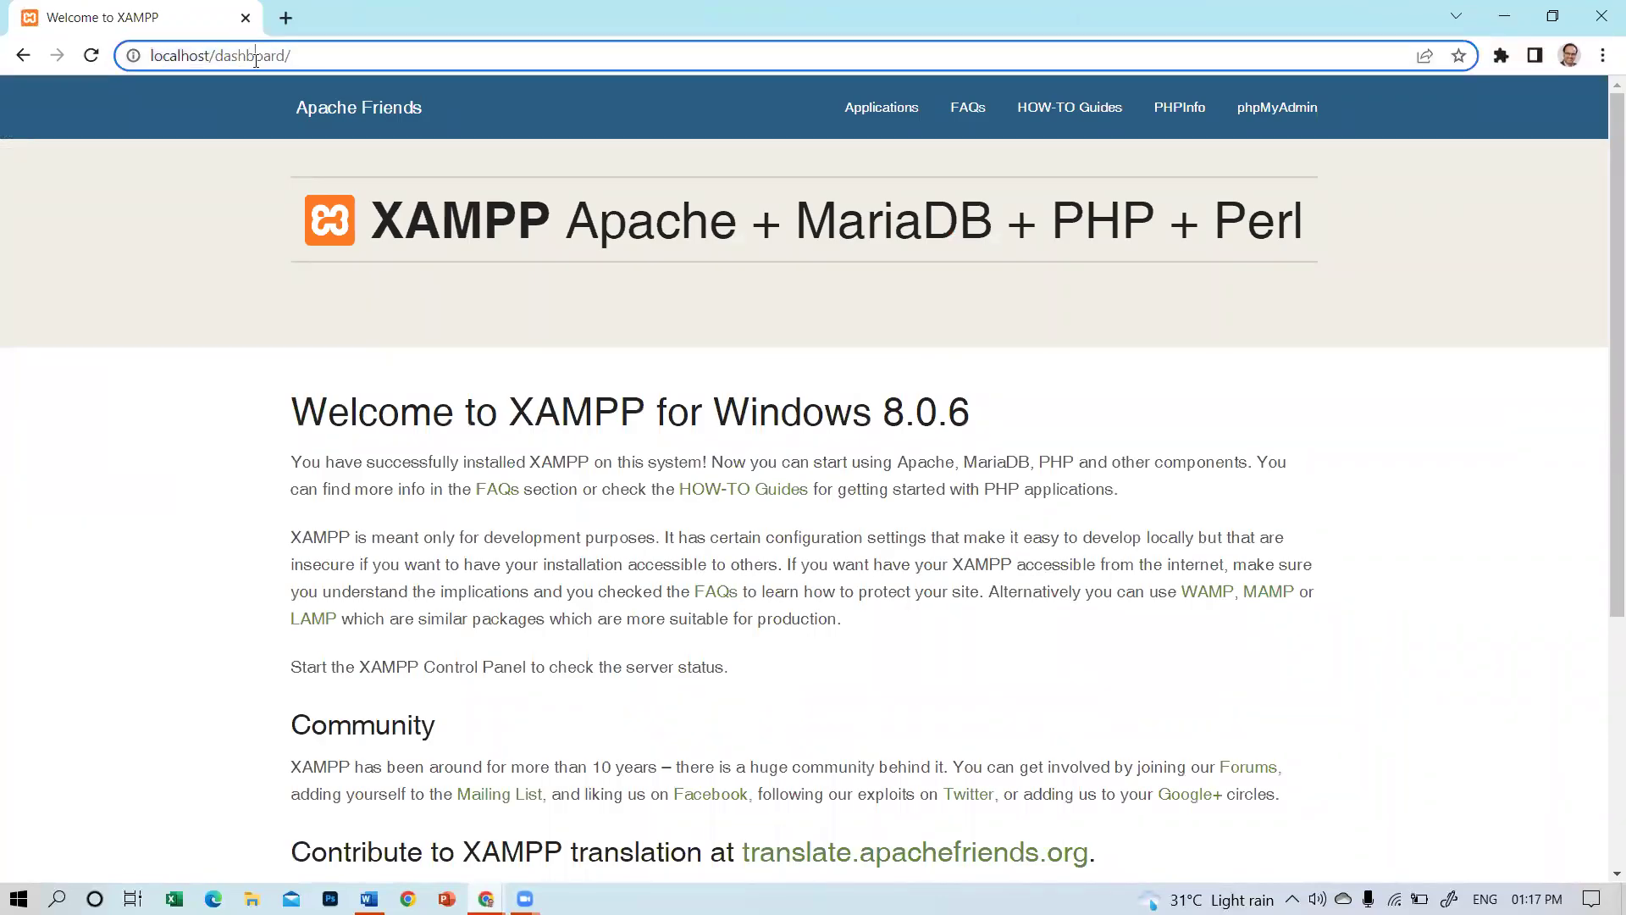
{"action": "type", "text": "arch"}
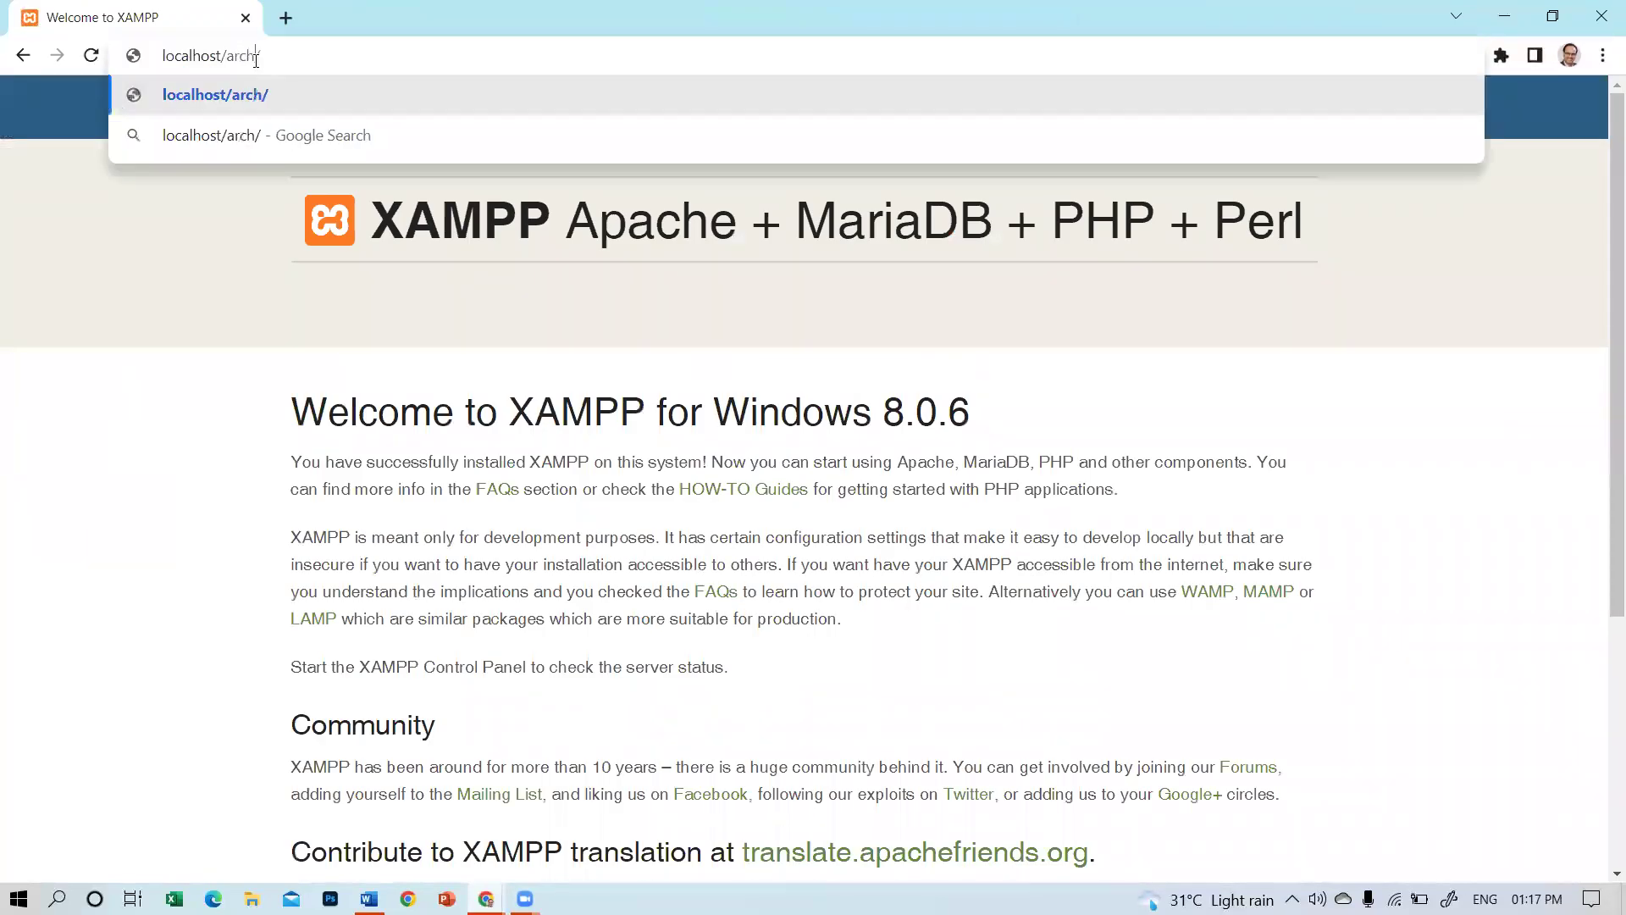
{"action": "type", "text": "ivo"}
{"action": "key", "text": "Return"}
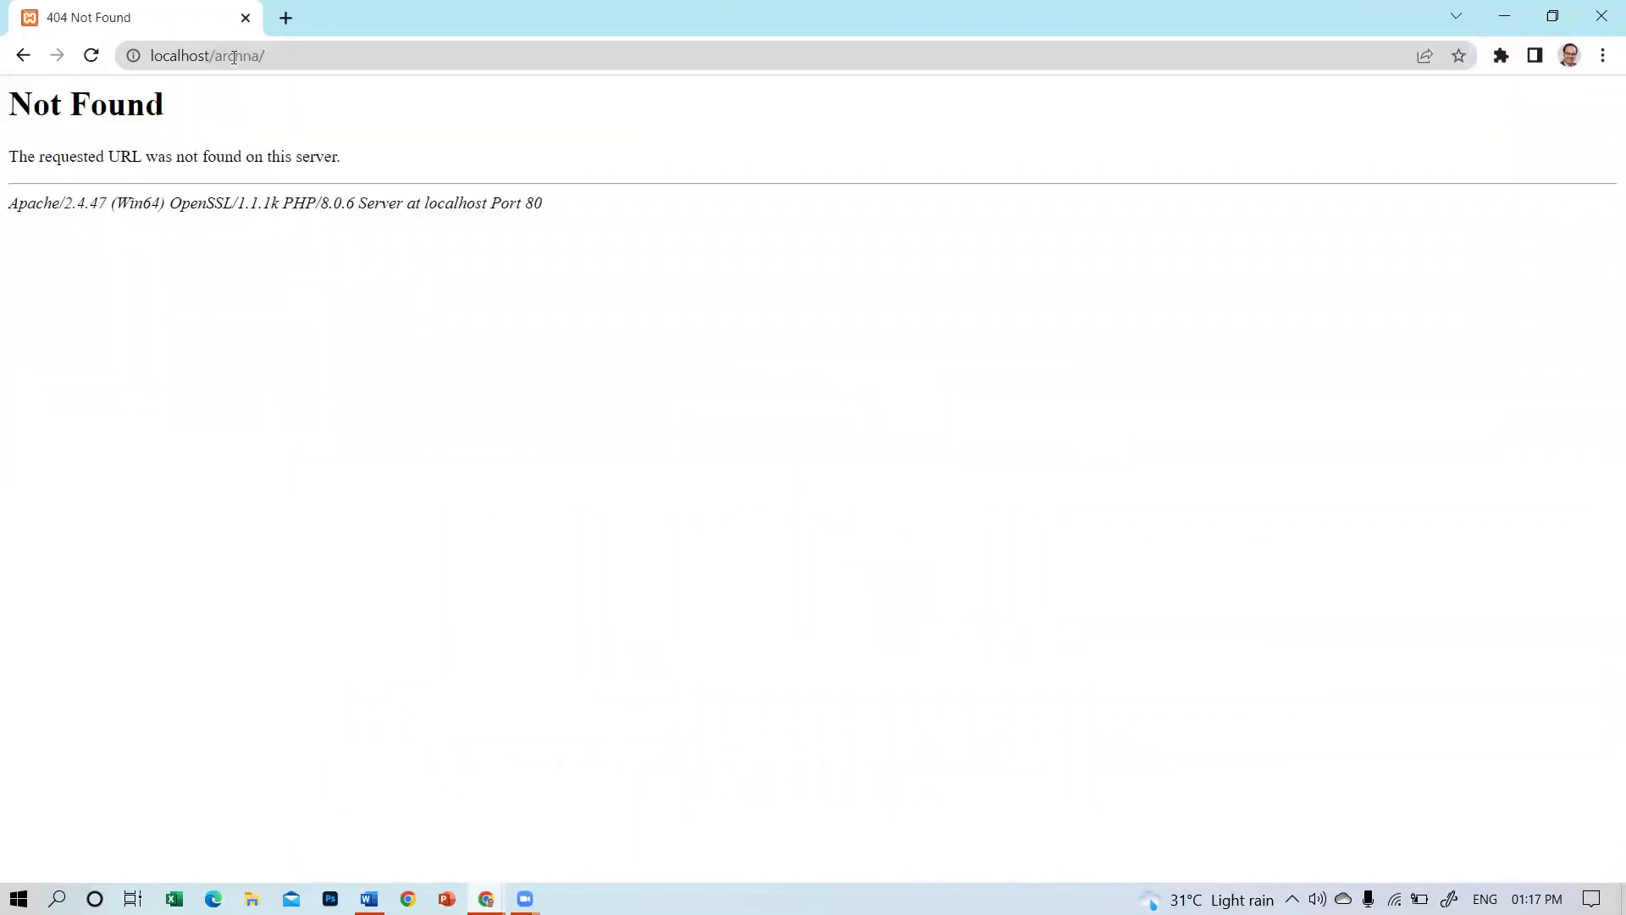
{"action": "left_click", "coordinate": [236, 56]}
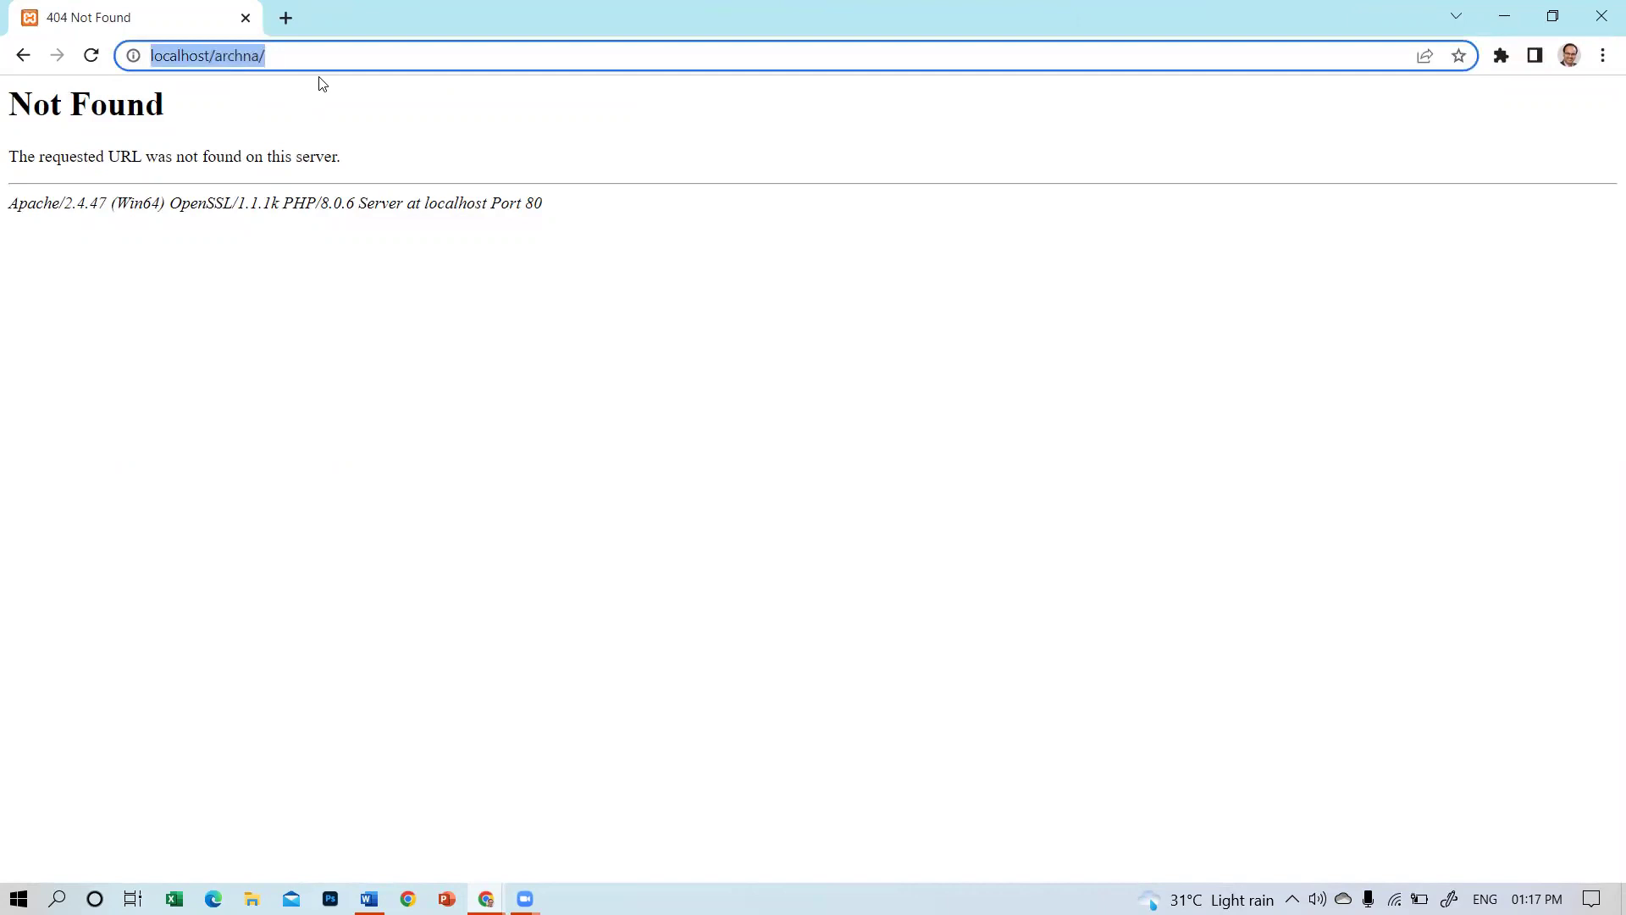
{"action": "key", "text": "End"}
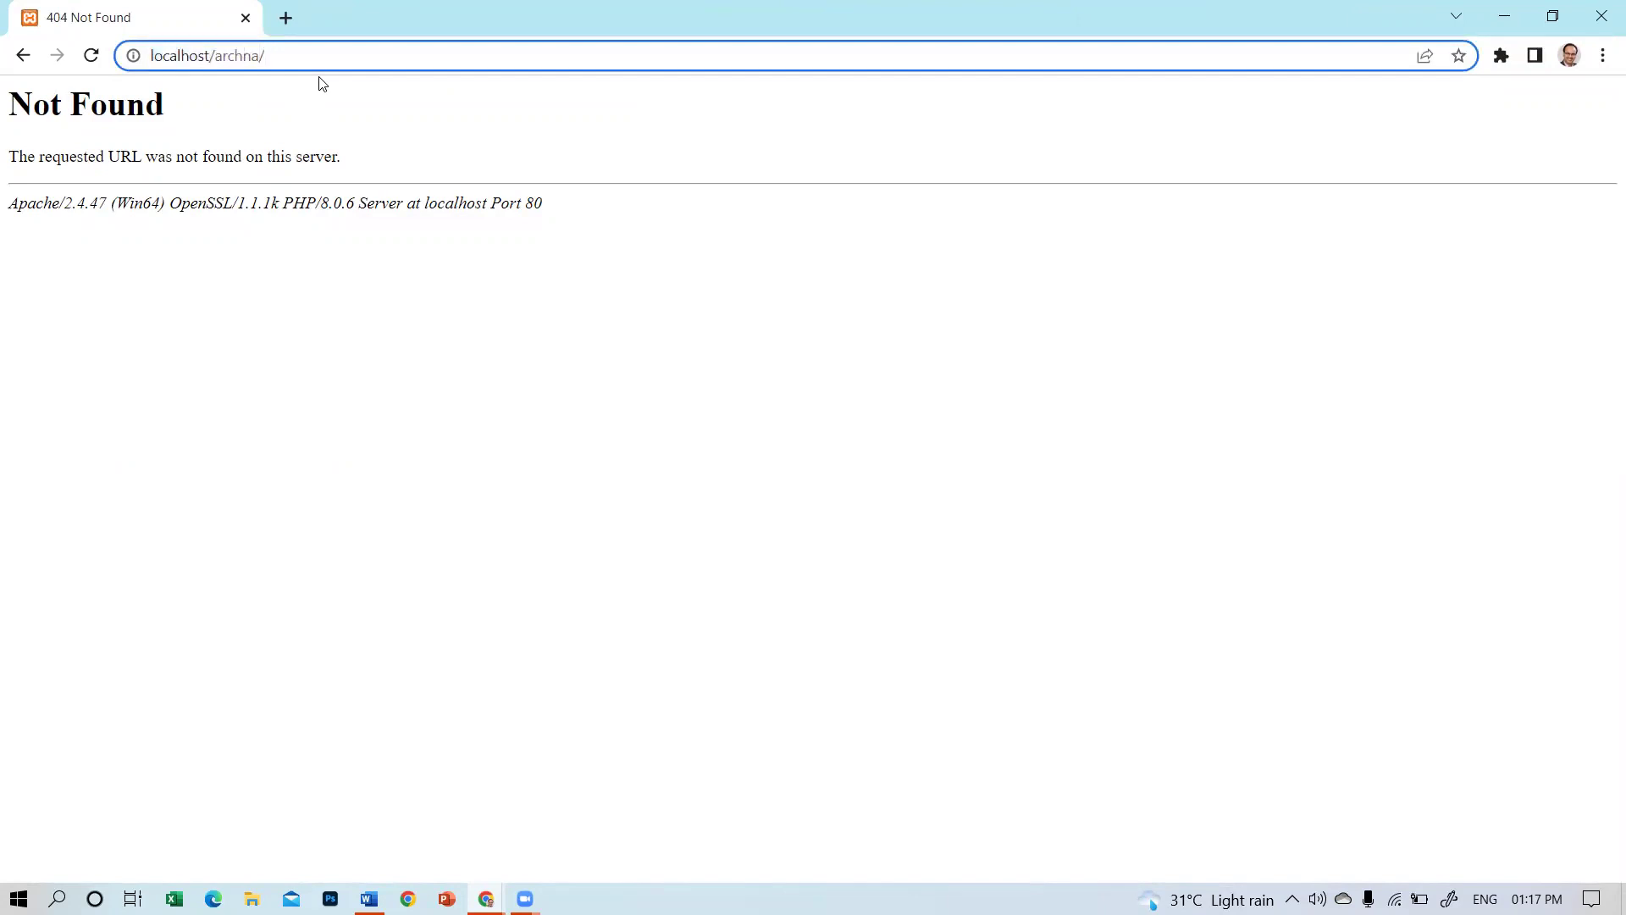
{"action": "type", "text": "a"}
{"action": "key", "text": "Return"}
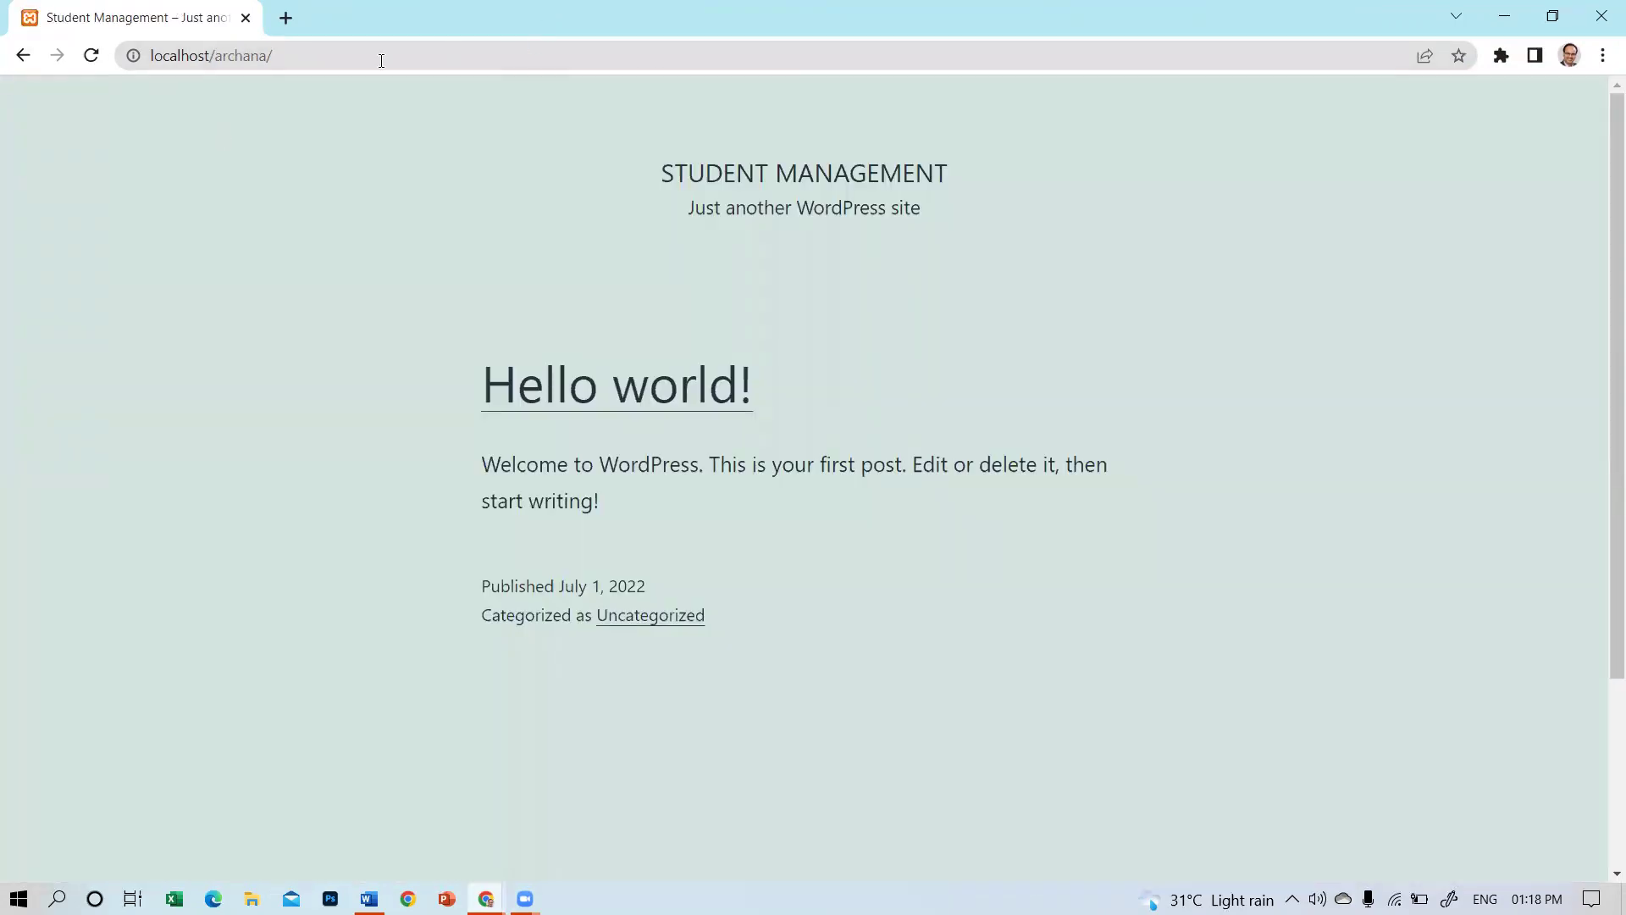
Load the WordPress admin at localhost/archana/wp-admin/.
{"action": "left_click", "coordinate": [381, 60]}
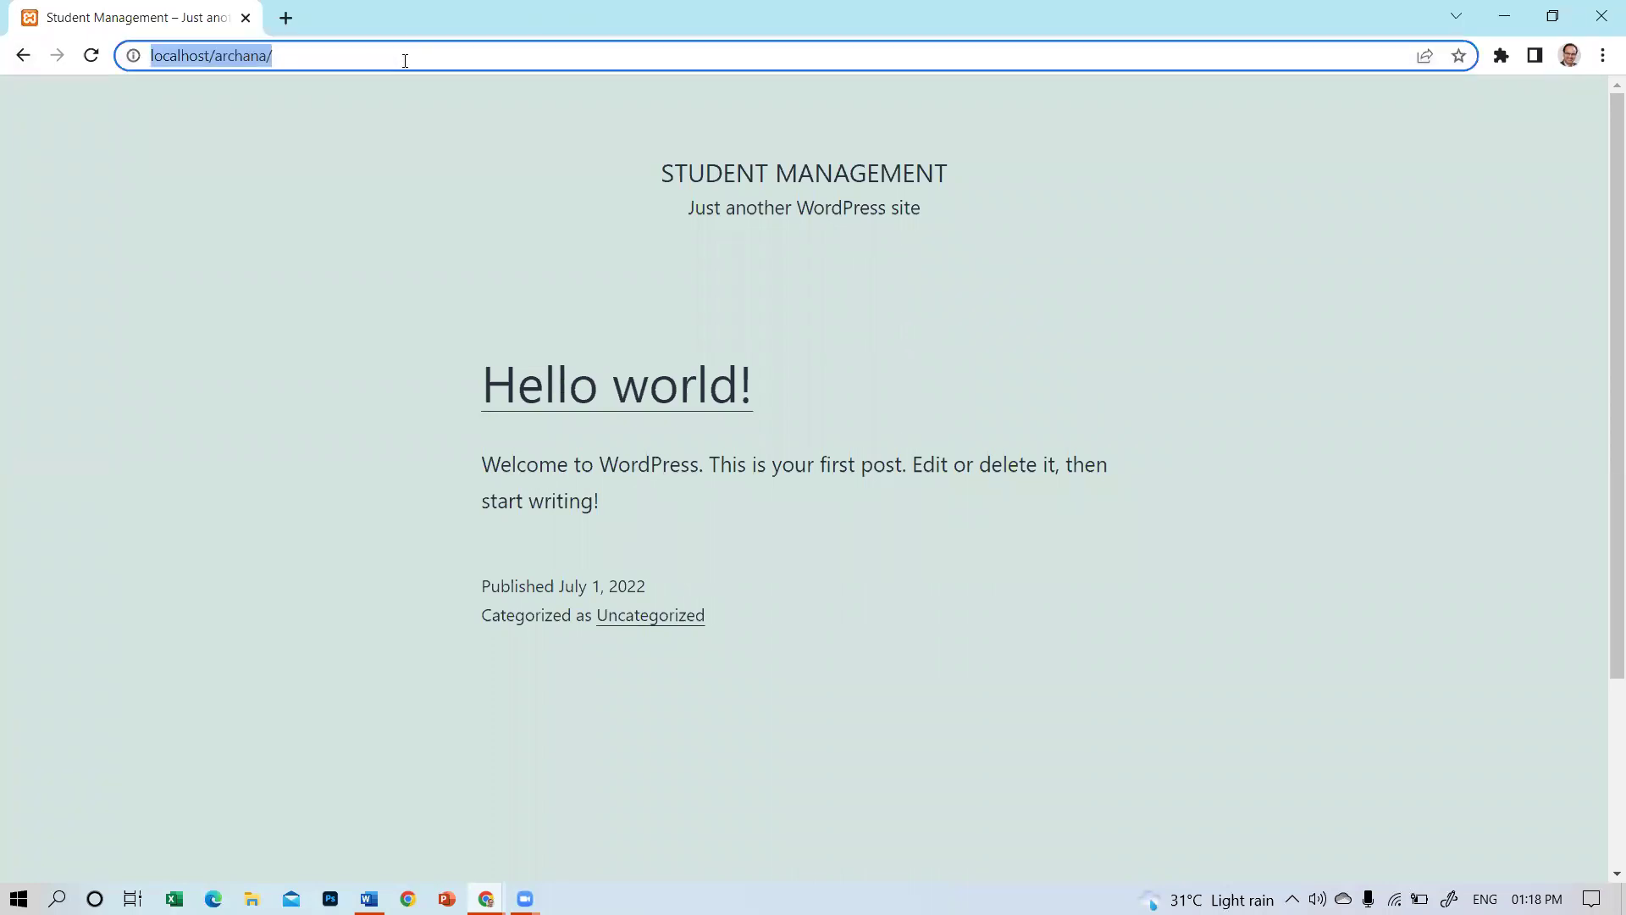
{"action": "left_click", "coordinate": [405, 60]}
{"action": "type", "text": "wp"}
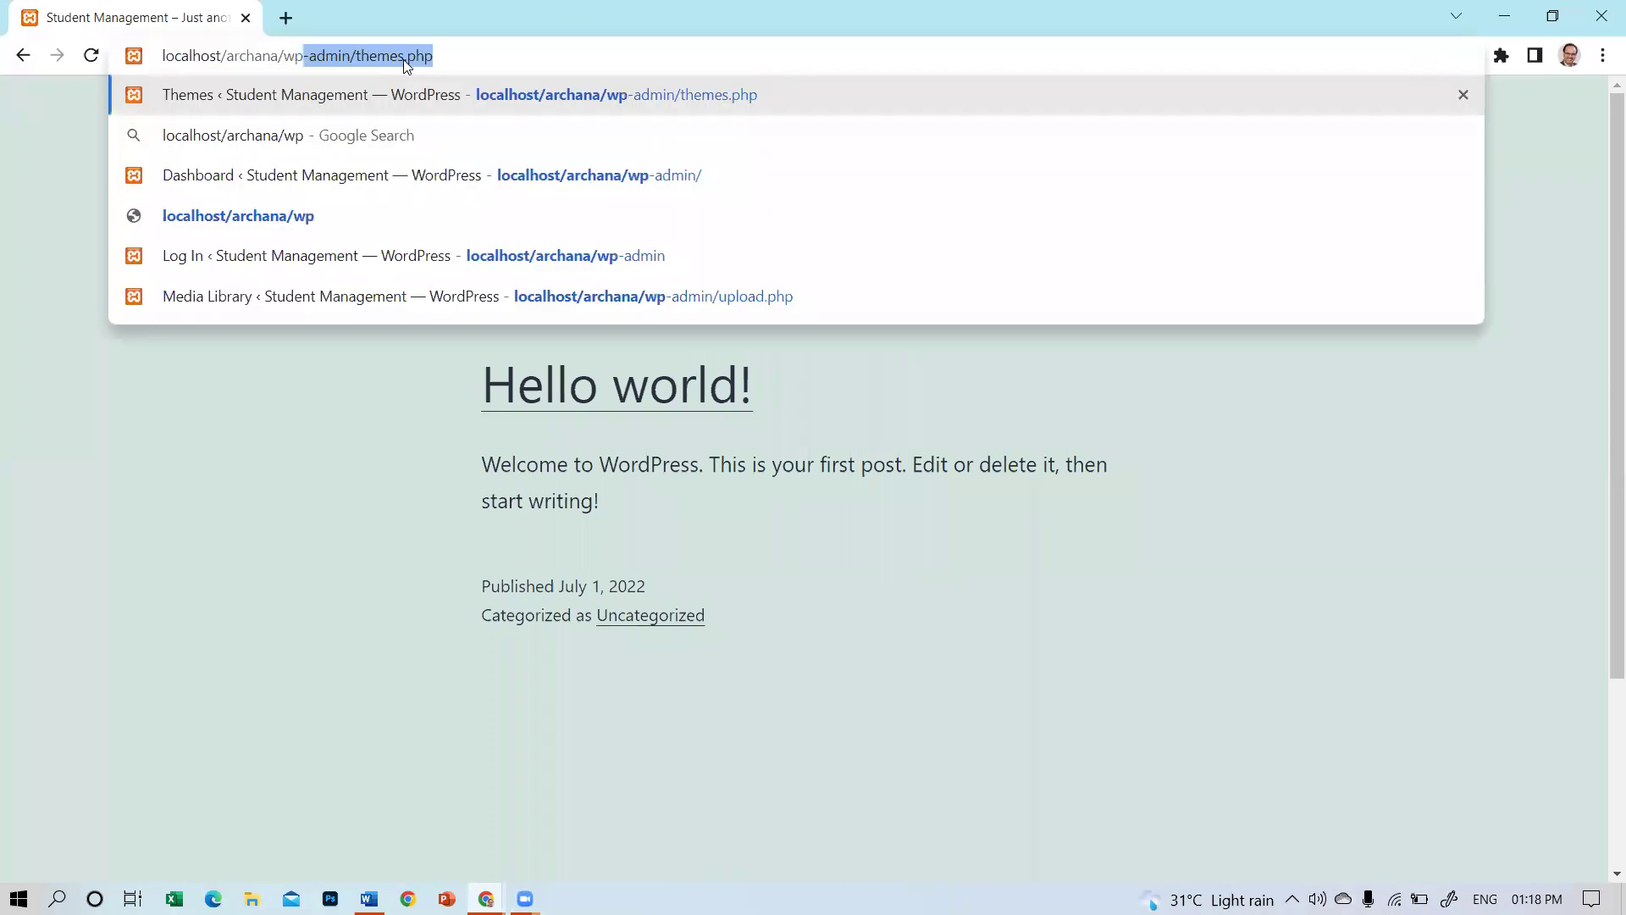
{"action": "type", "text": "-a"}
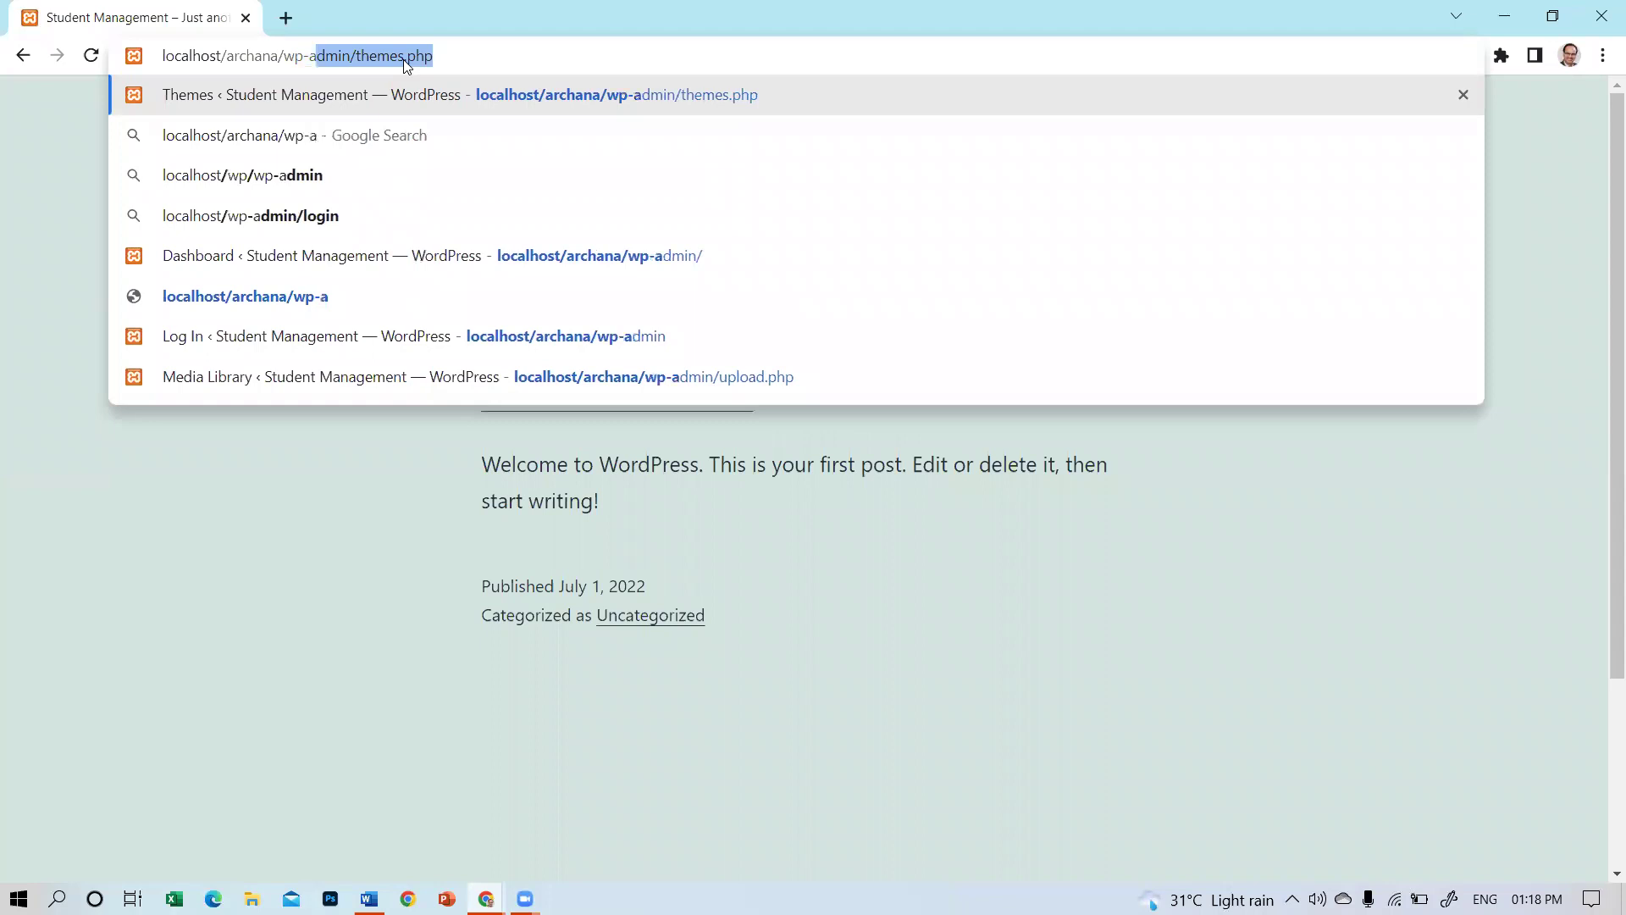
{"action": "key", "text": "Right"}
{"action": "key", "text": "BackSpace"}
{"action": "key", "text": "BackSpace"}
{"action": "key", "text": "BackSpace"}
{"action": "key", "text": "BackSpace"}
{"action": "key", "text": "BackSpace"}
{"action": "key", "text": "BackSpace"}
{"action": "key", "text": "BackSpace"}
{"action": "key", "text": "BackSpace"}
{"action": "key", "text": "BackSpace"}
{"action": "key", "text": "BackSpace"}
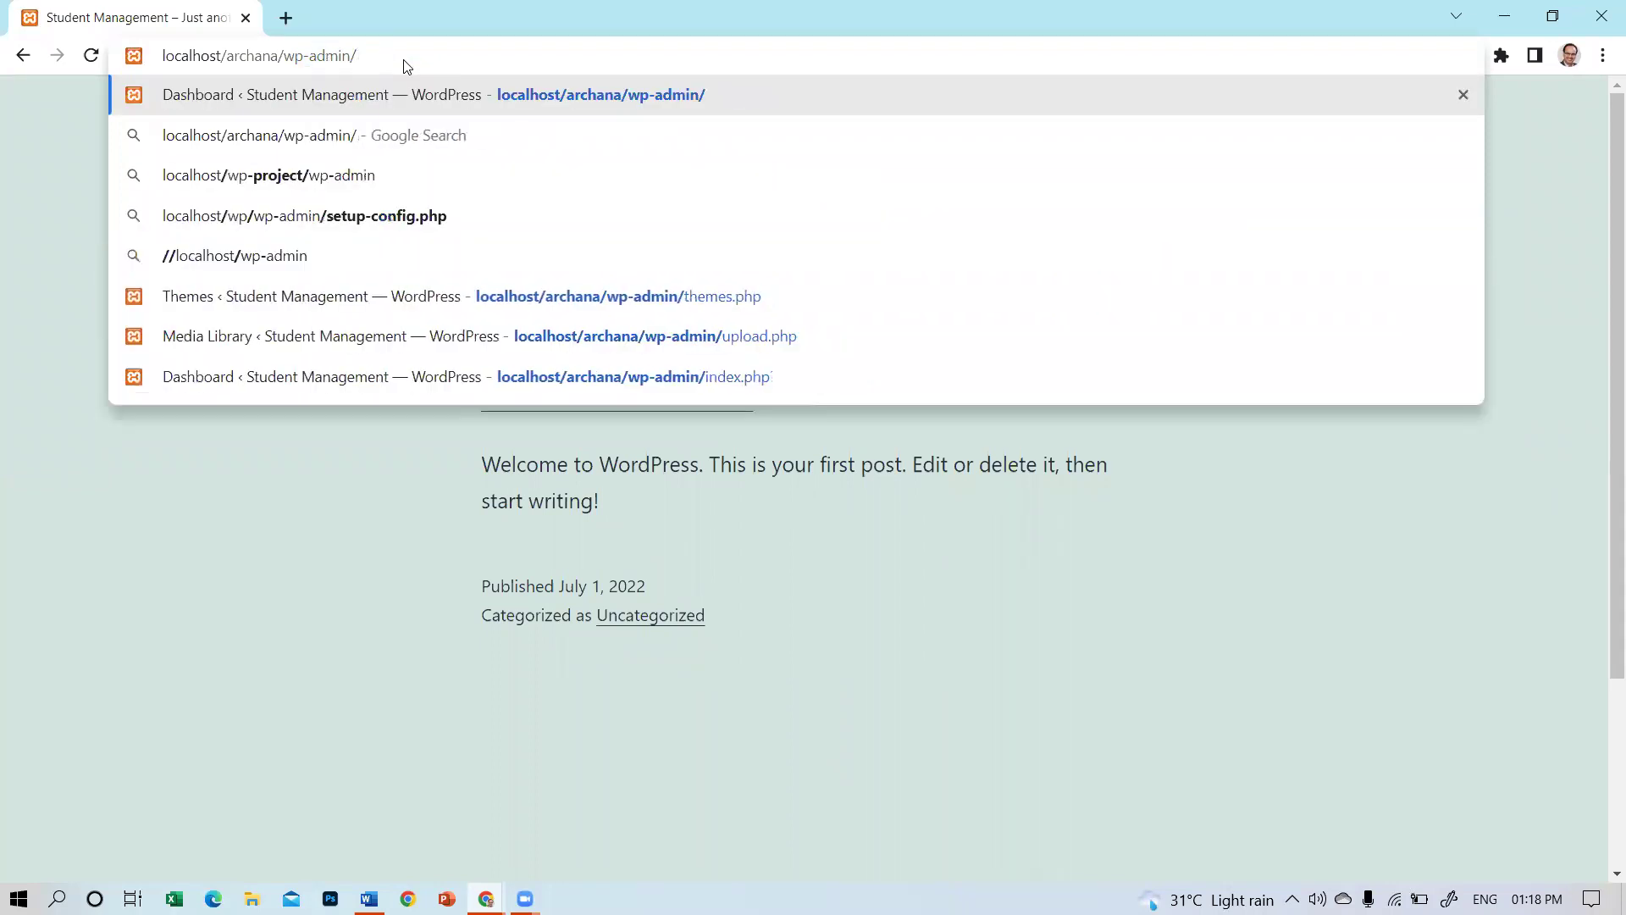
{"action": "key", "text": "Return"}
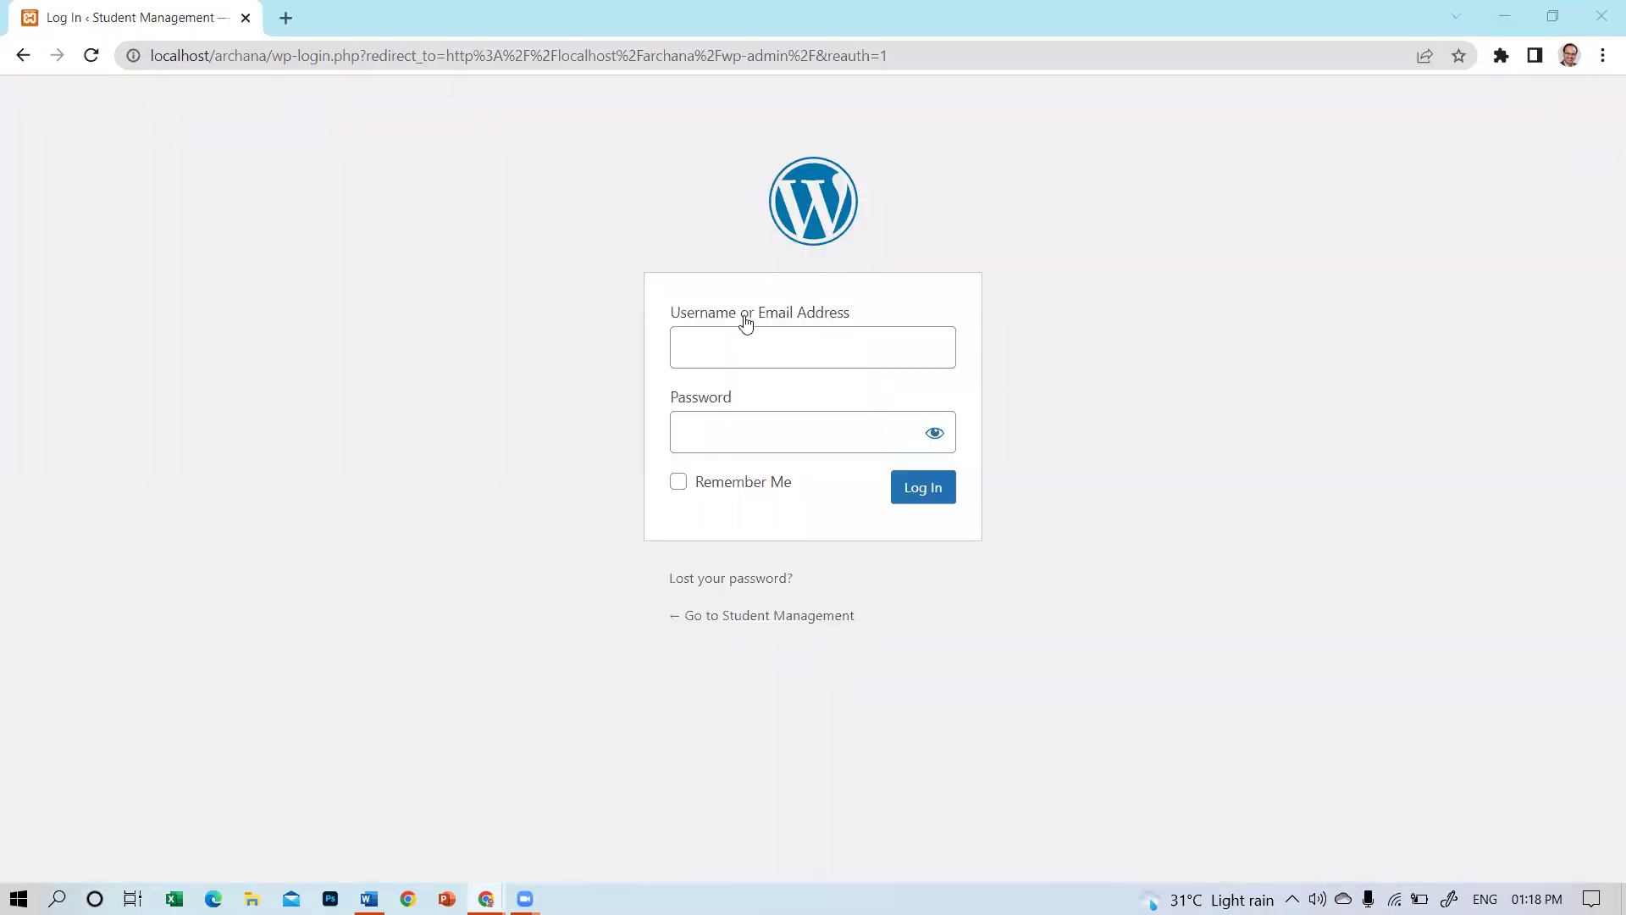
Fill in the saved username and the account password, then log in.
{"action": "left_click", "coordinate": [738, 328]}
{"action": "left_click", "coordinate": [819, 439]}
{"action": "left_click", "coordinate": [728, 427]}
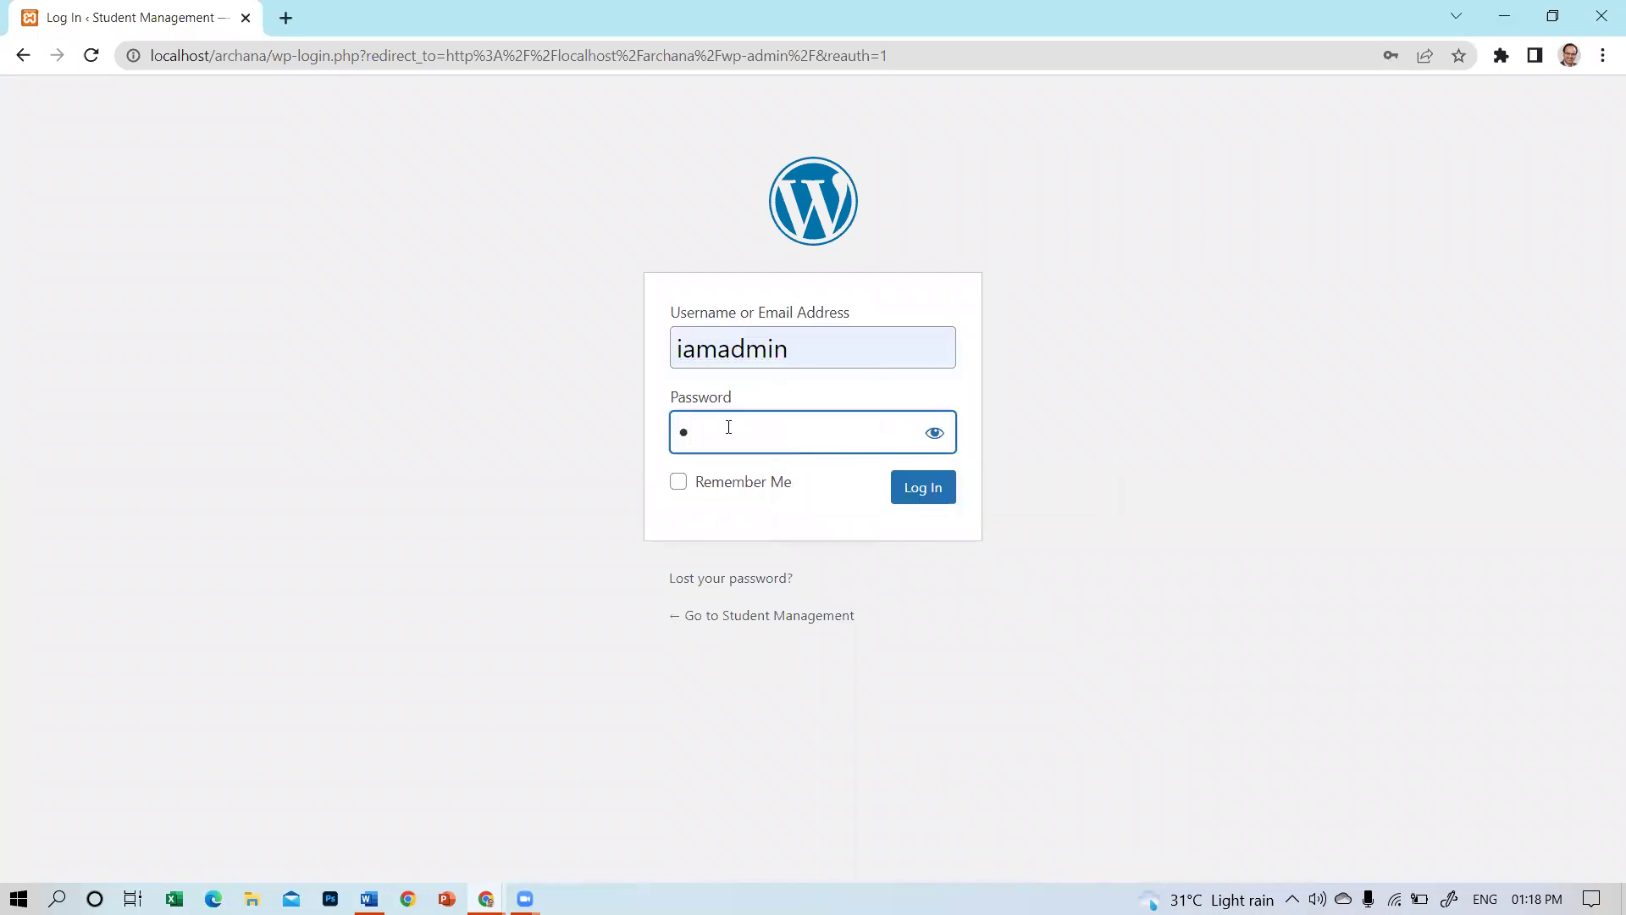
{"action": "left_click", "coordinate": [947, 499]}
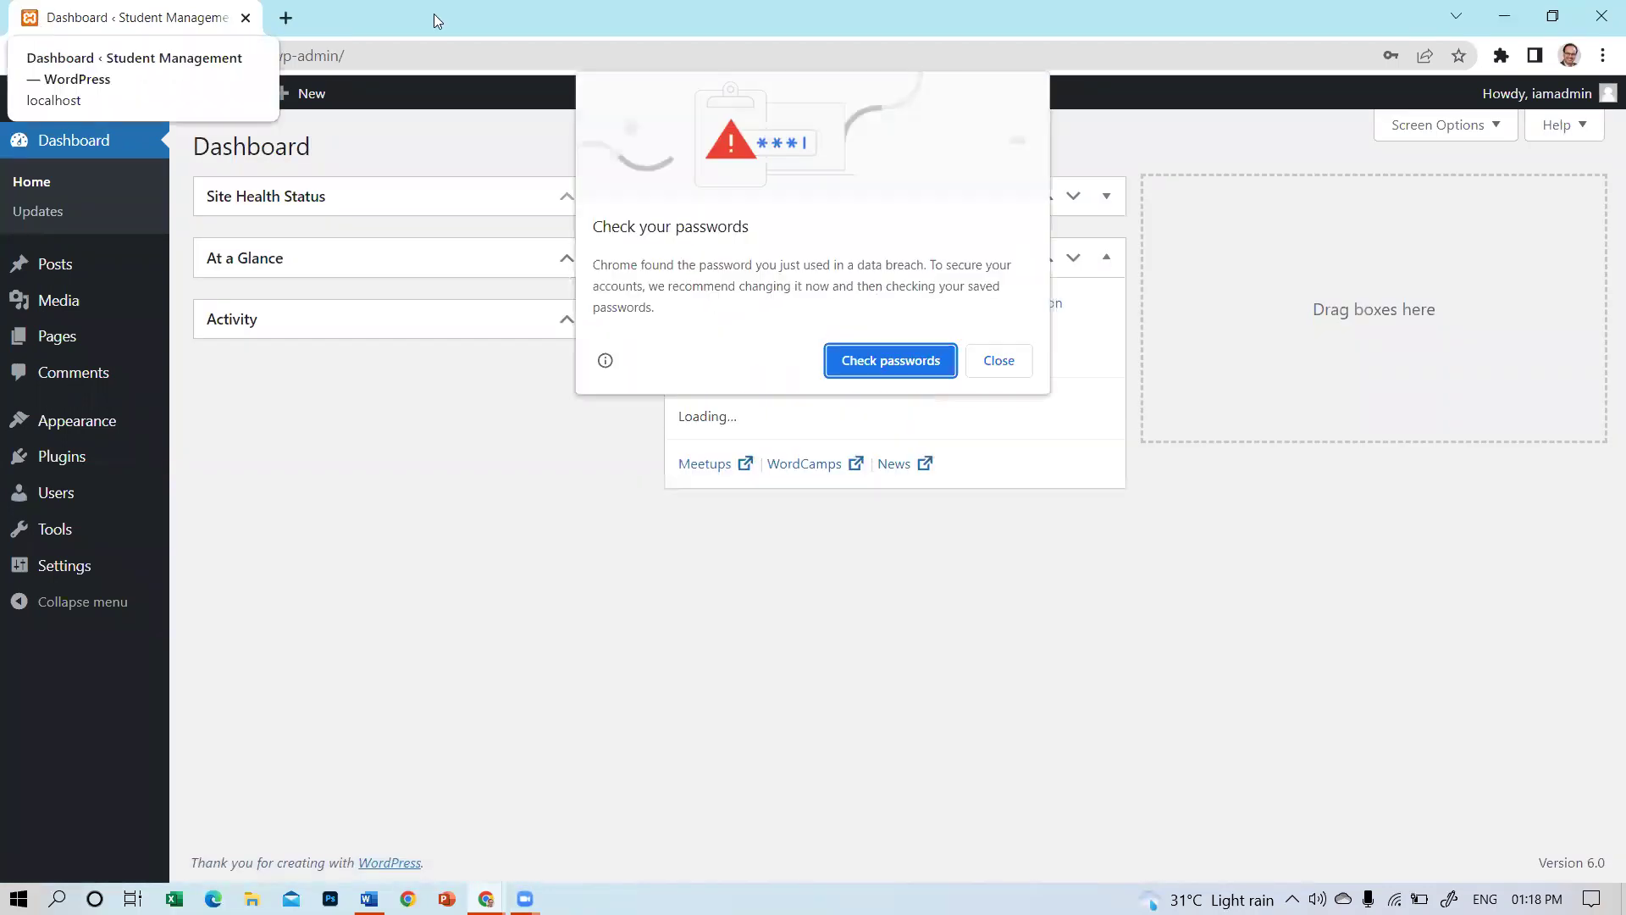
Dismiss Chrome's password warning and save-password prompt, then open the WordPress Pages list.
{"action": "left_click", "coordinate": [1000, 362]}
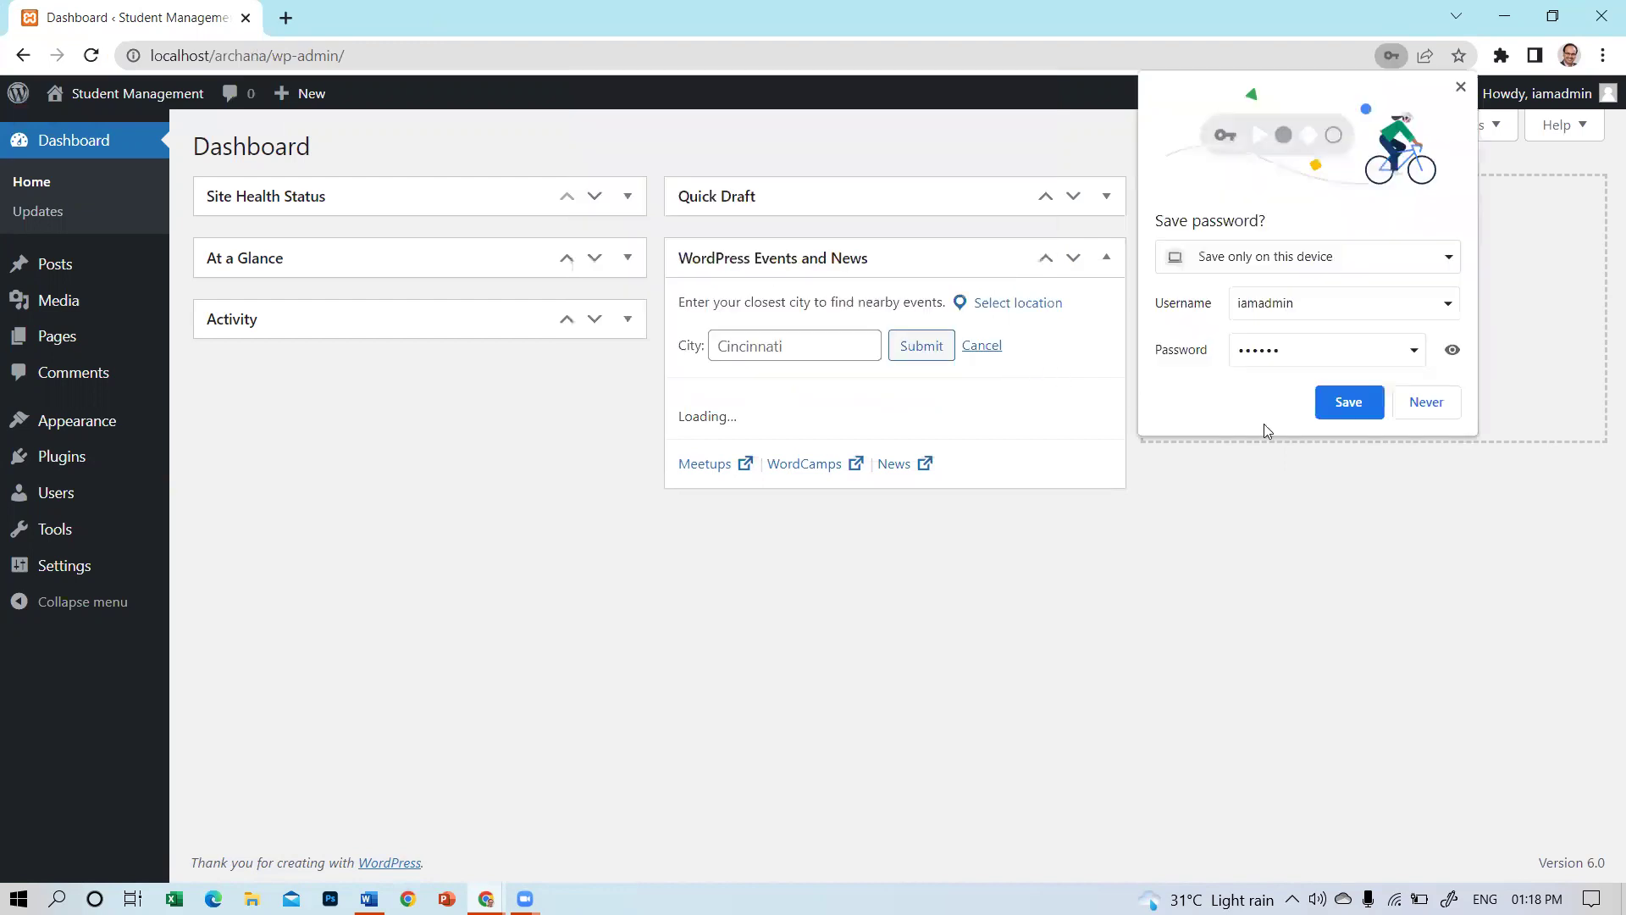
{"action": "left_click", "coordinate": [1449, 405]}
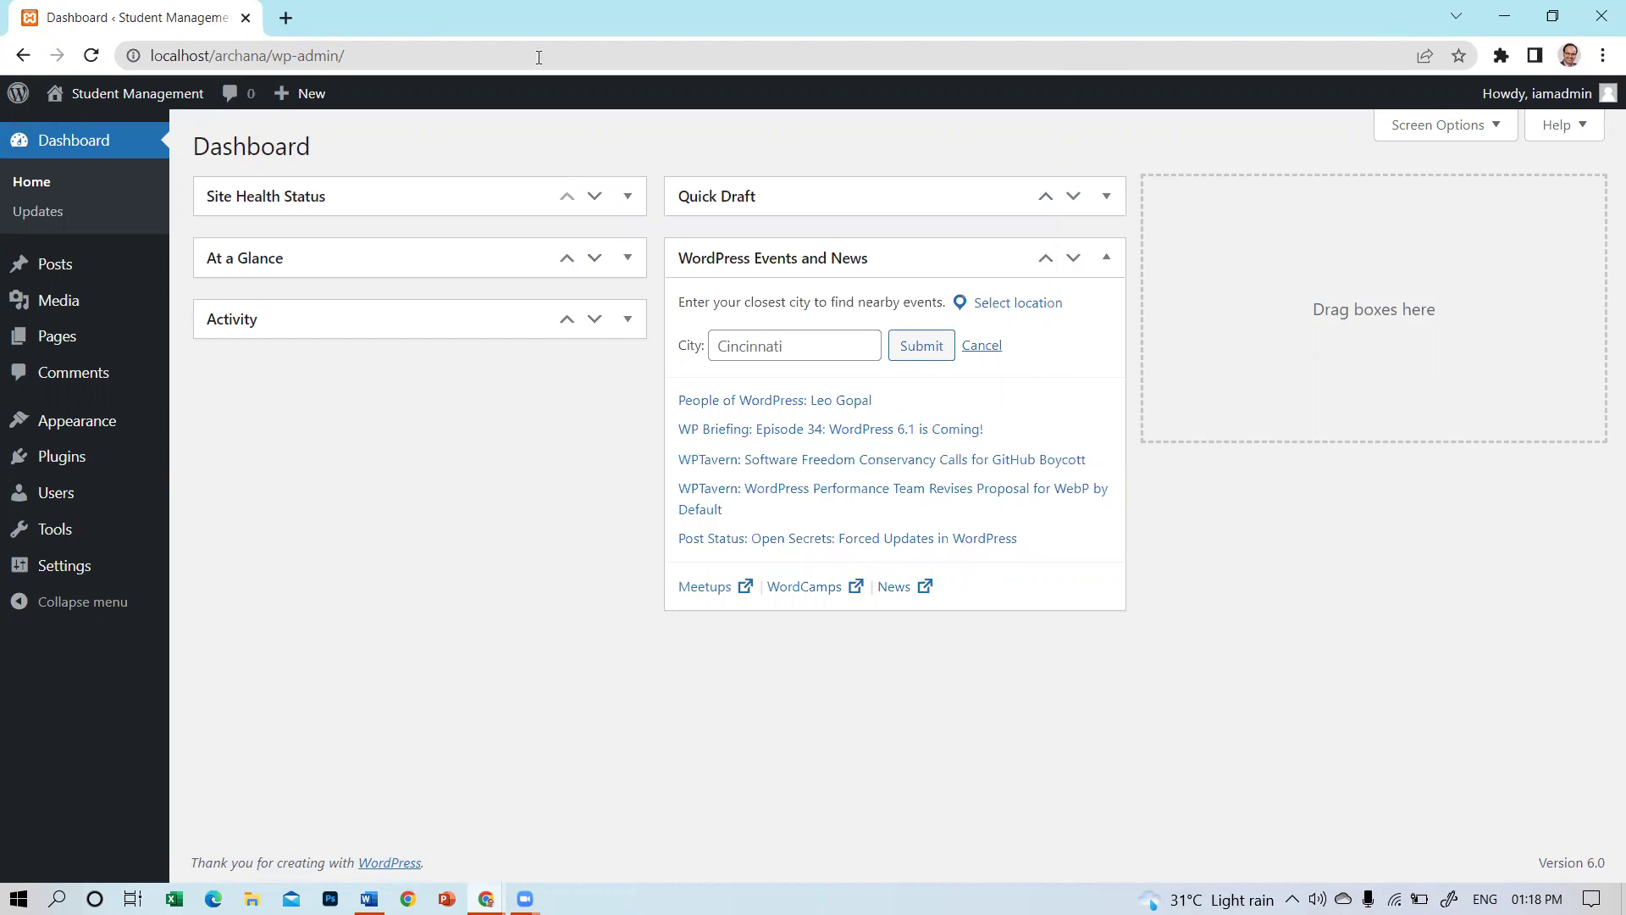
{"action": "left_click", "coordinate": [43, 343]}
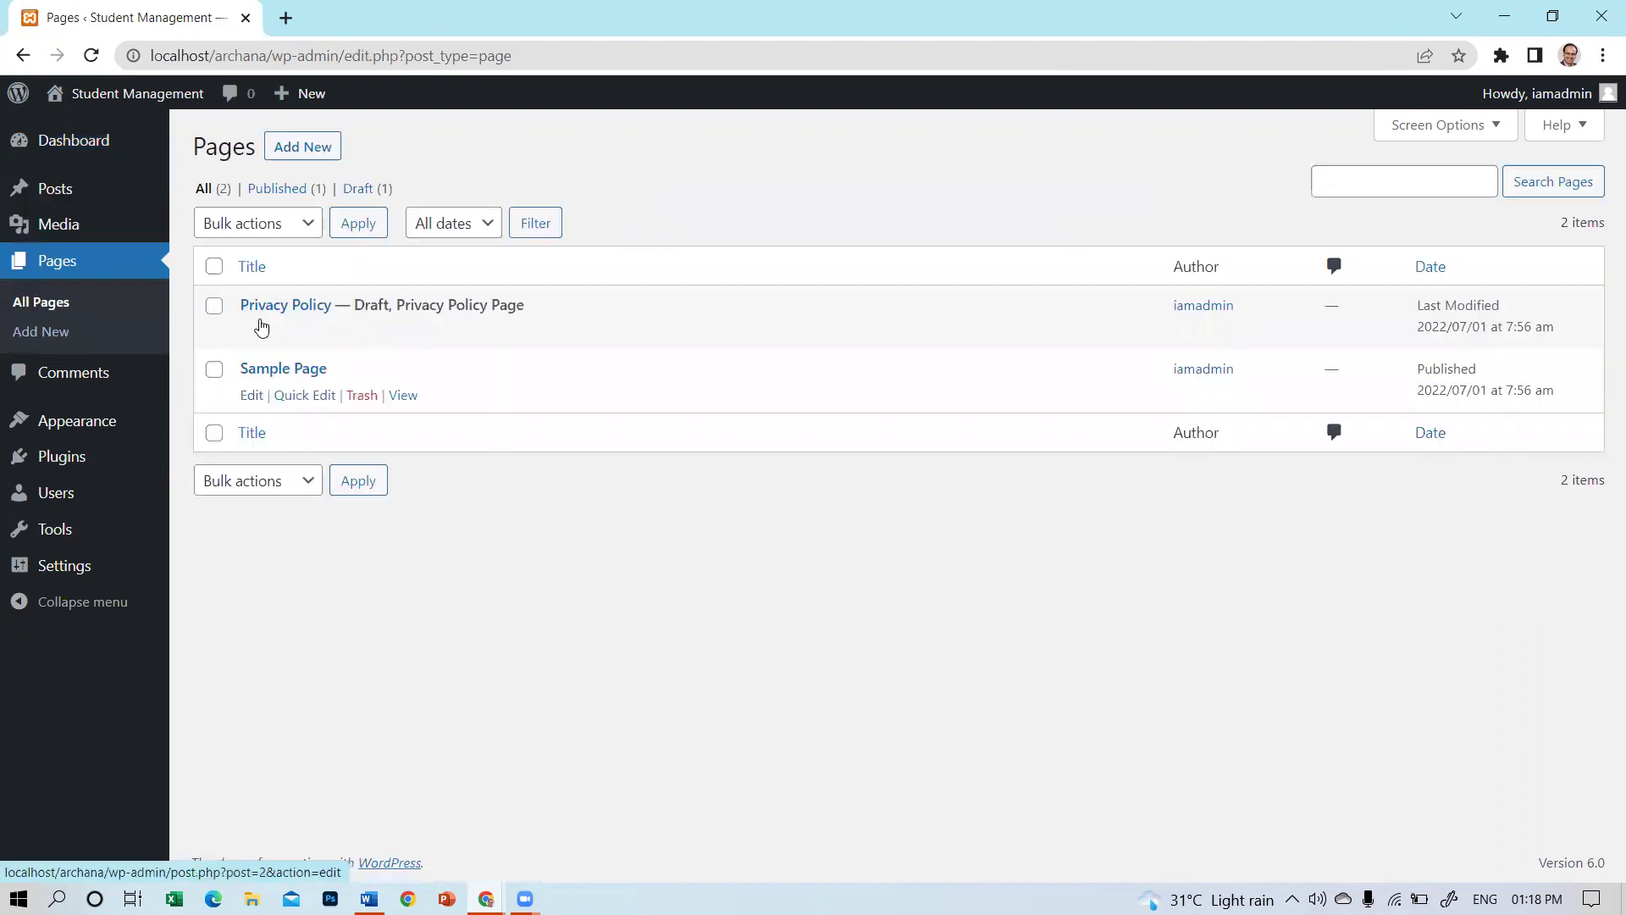
Move Sample Page to Trash, leaving the Privacy Policy draft, and start a new page.
{"action": "left_click", "coordinate": [217, 372]}
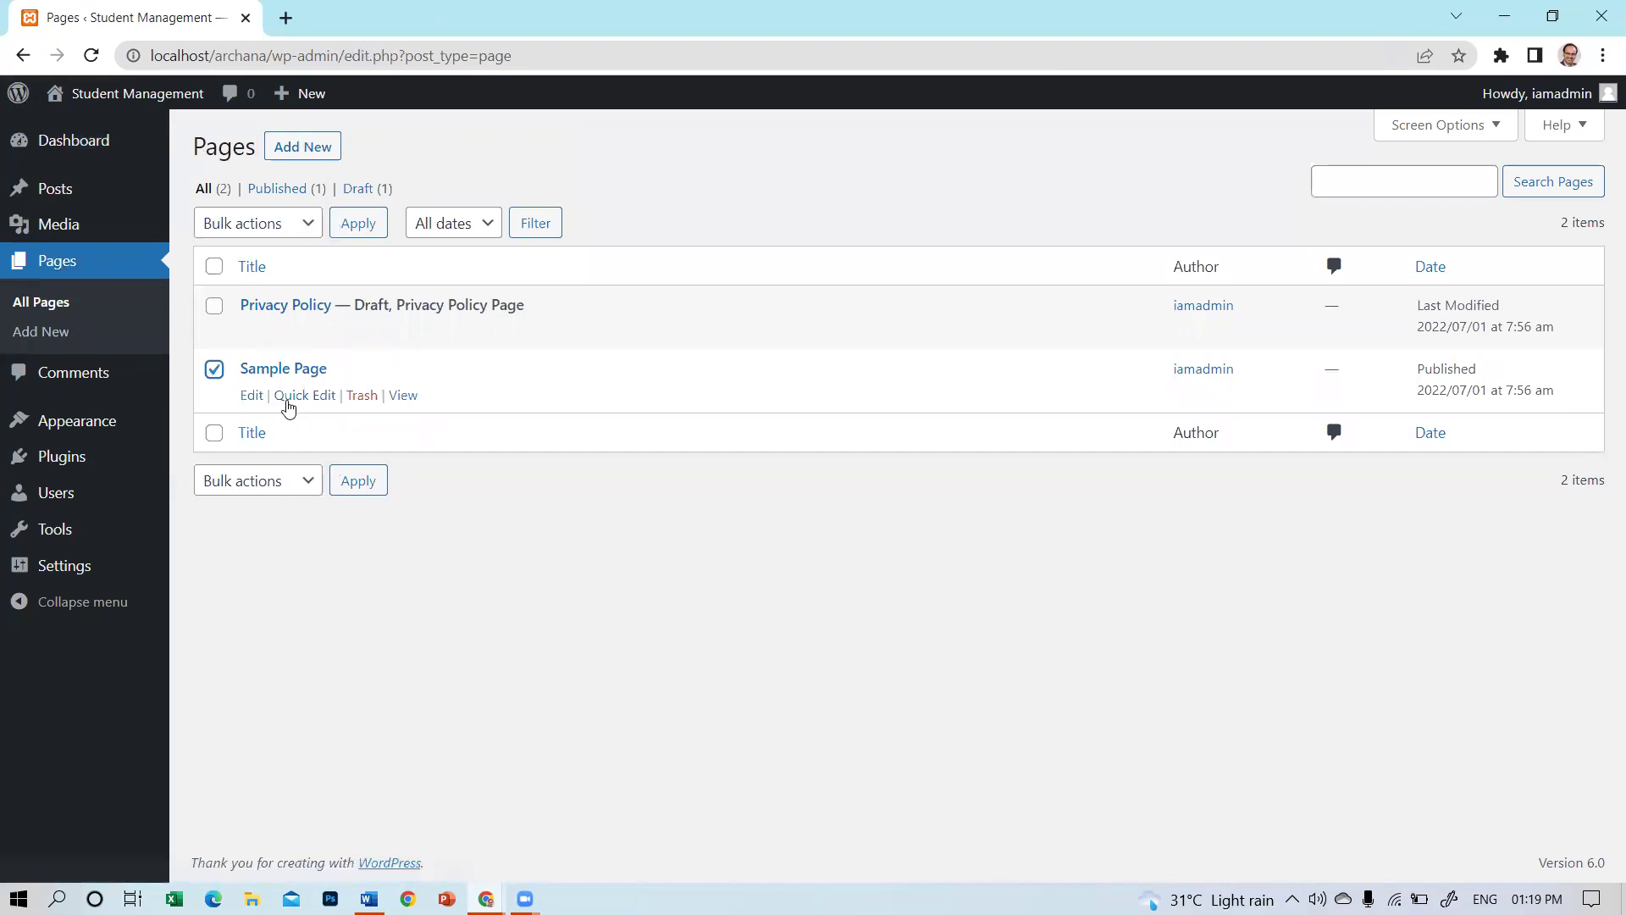
{"action": "left_click", "coordinate": [217, 372]}
{"action": "left_click", "coordinate": [360, 395]}
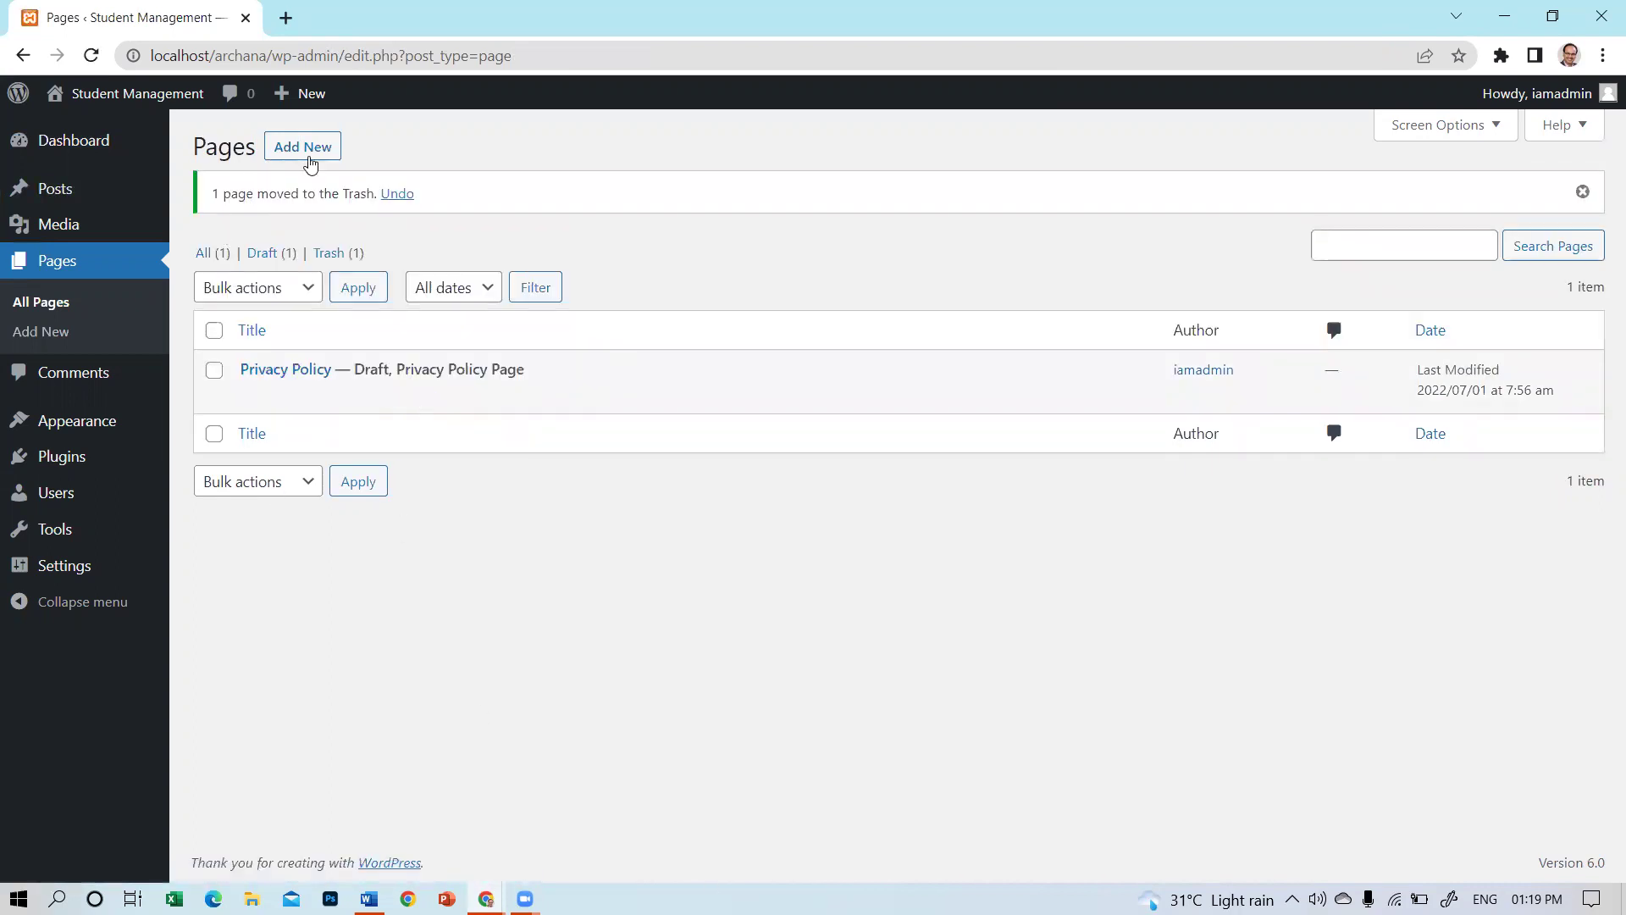
{"action": "left_click", "coordinate": [280, 155]}
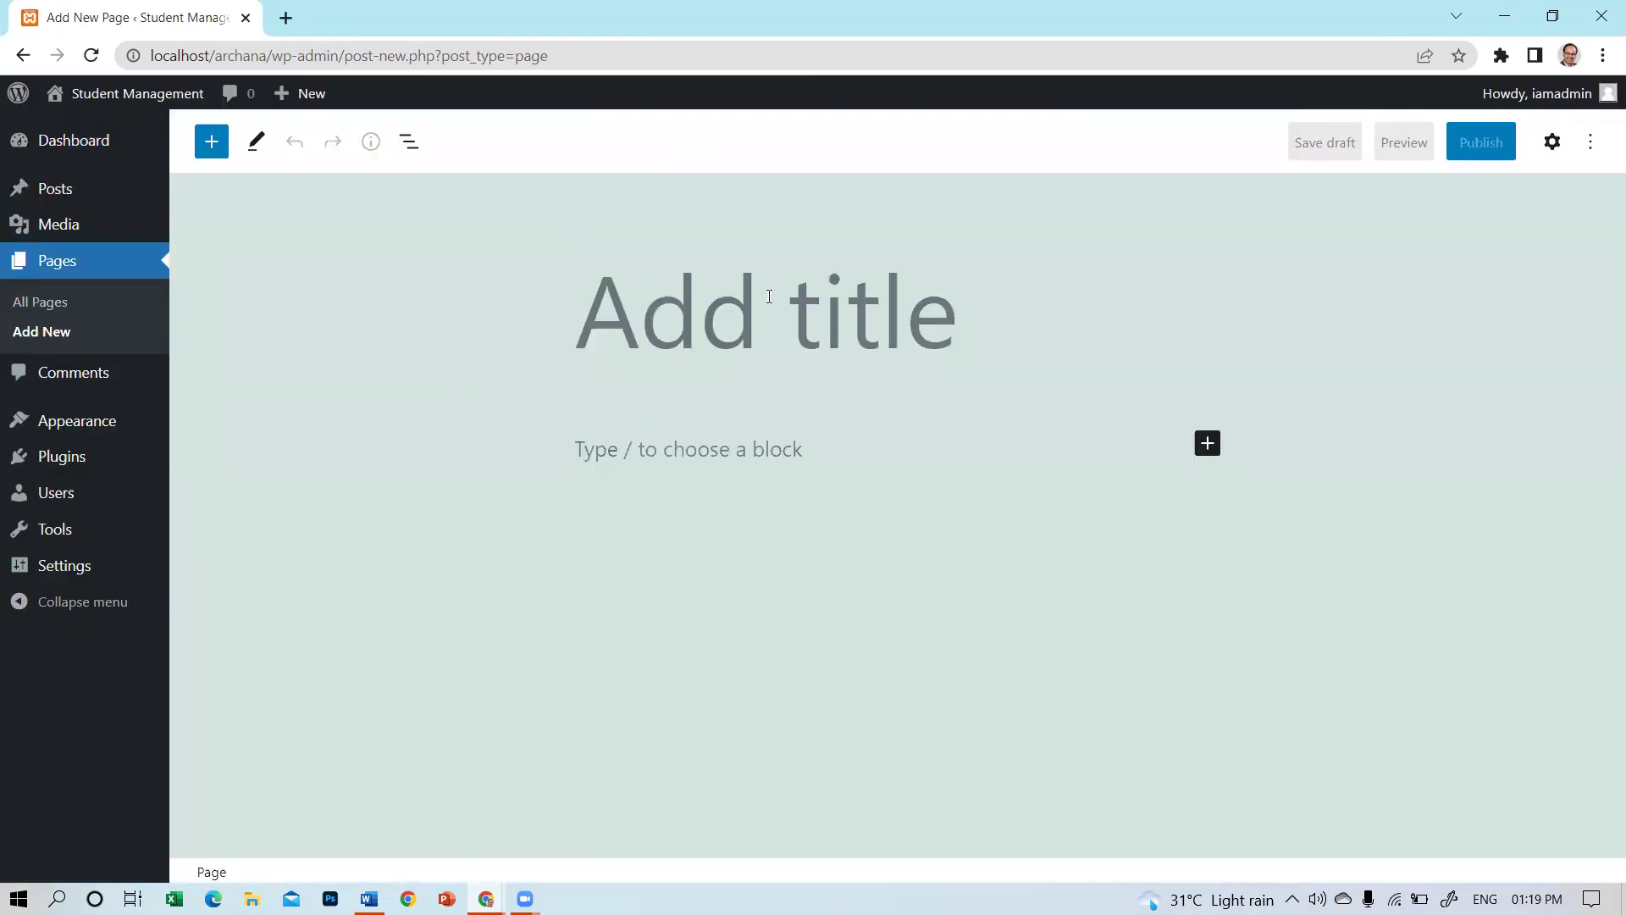
Enter 'About Us' as the page title and open the full block library sidebar.
{"action": "type", "text": "A"}
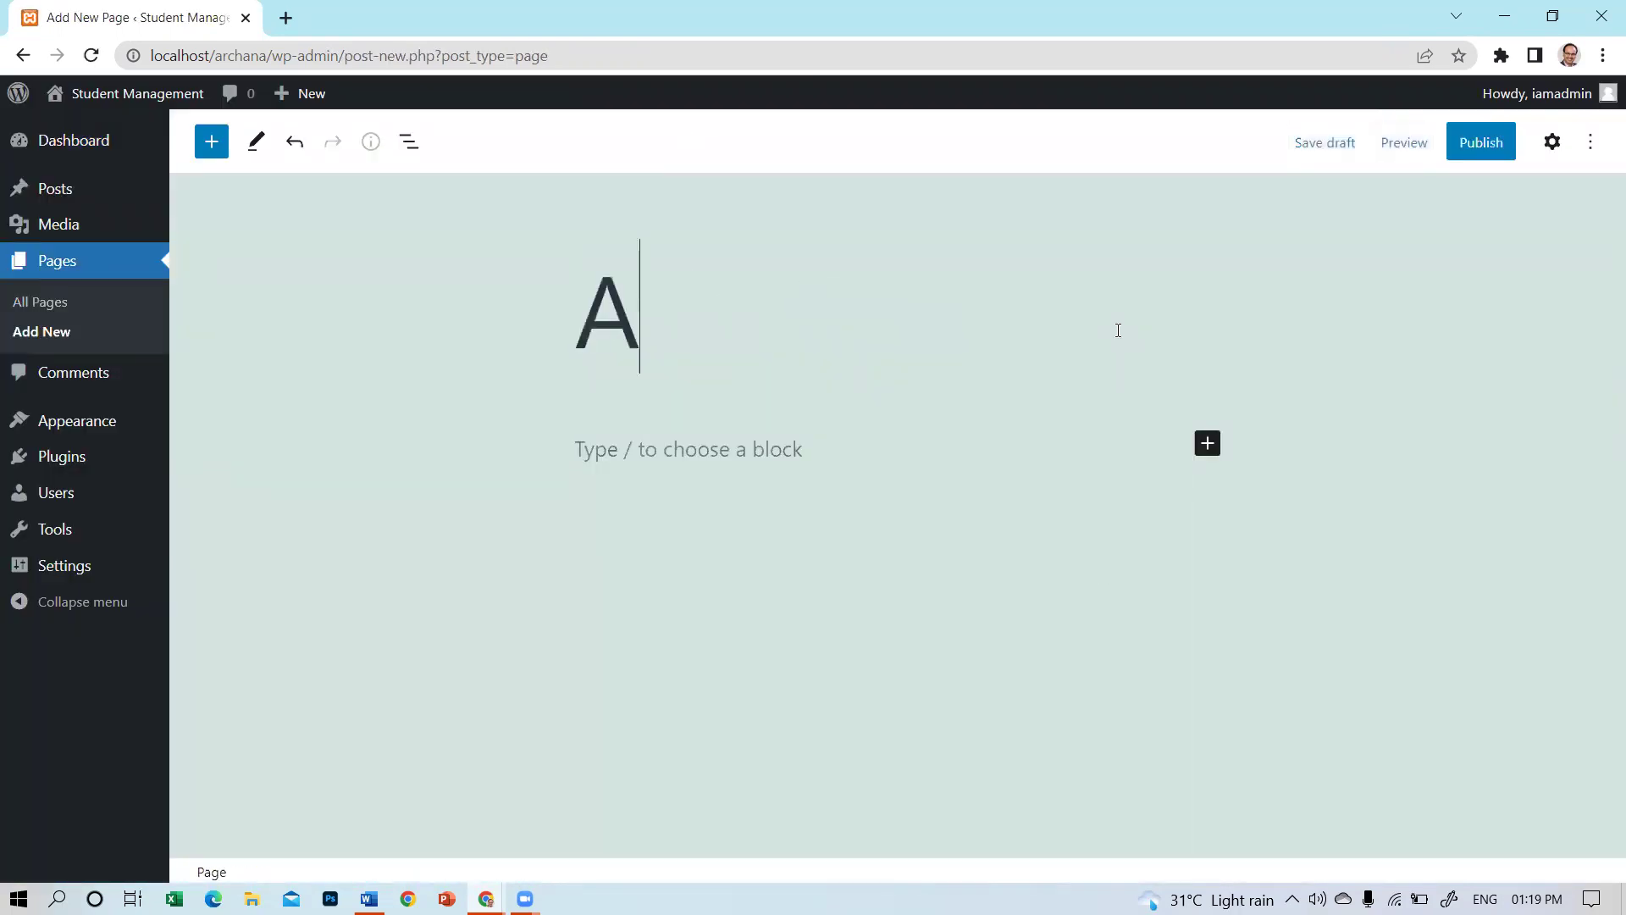
{"action": "type", "text": "bou"}
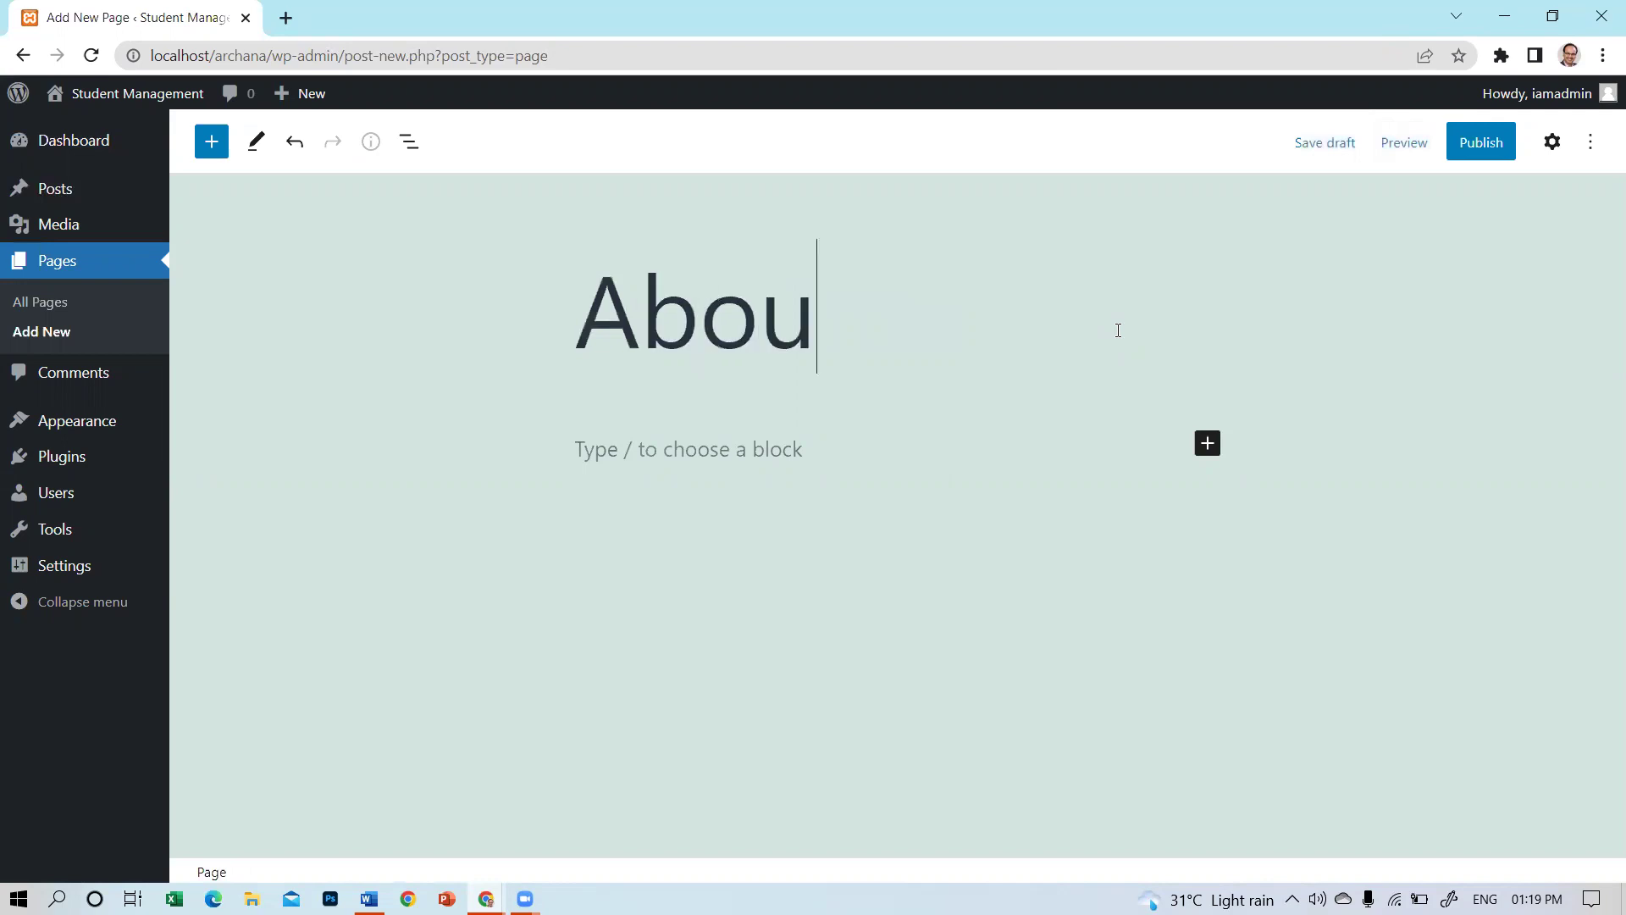
{"action": "type", "text": "t Us"}
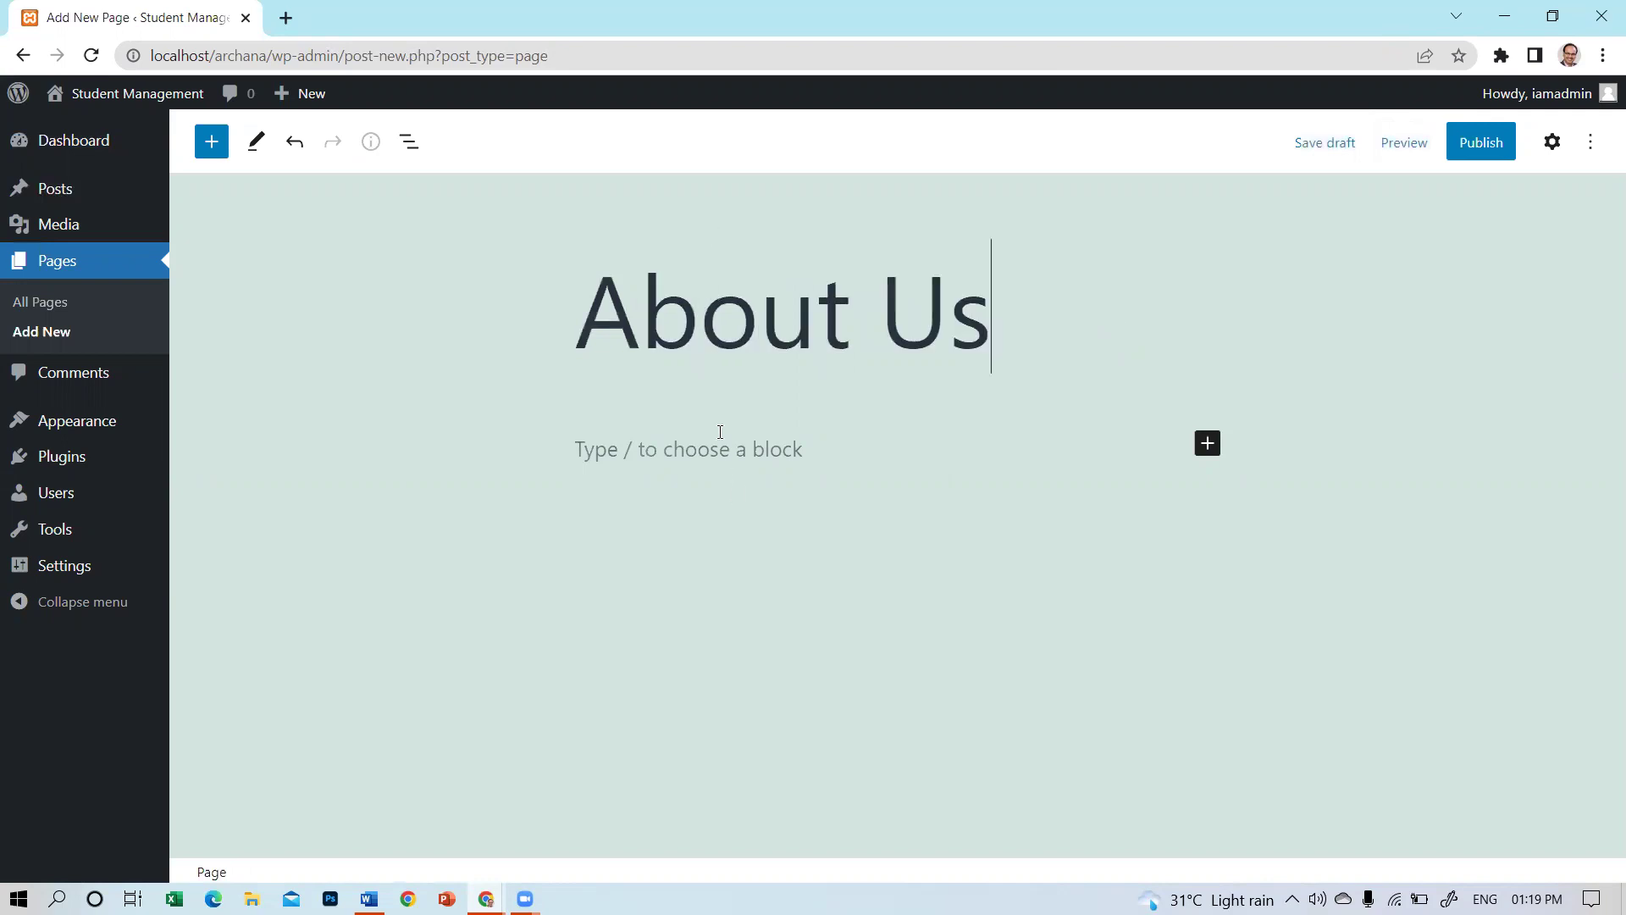
{"action": "left_click", "coordinate": [720, 434]}
{"action": "left_click", "coordinate": [1214, 453]}
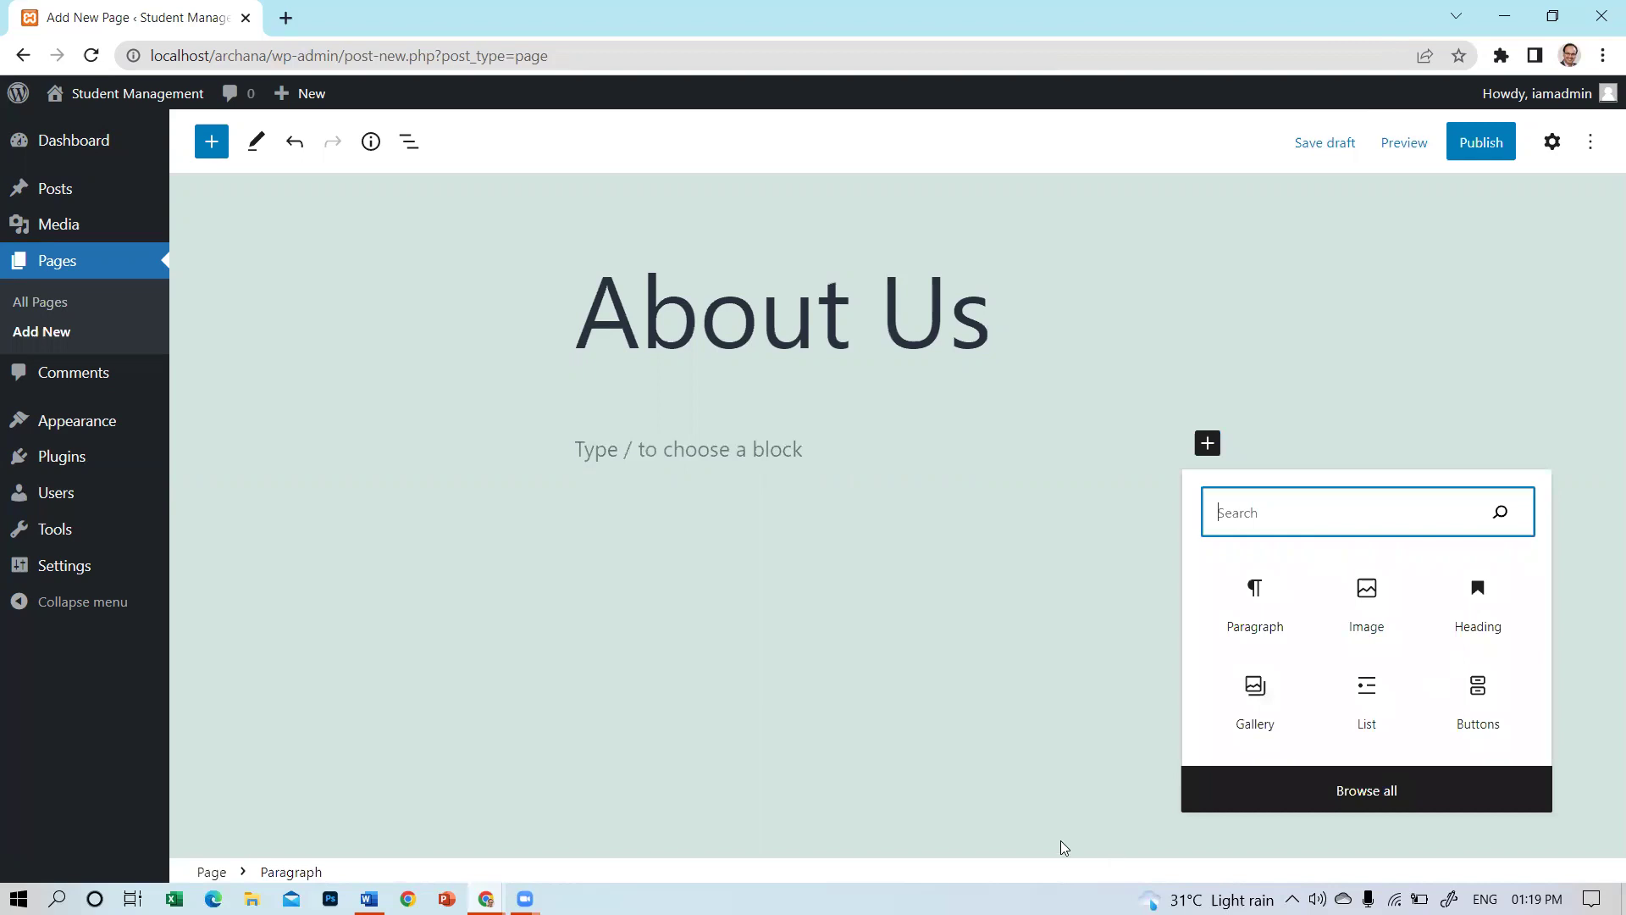
{"action": "left_click", "coordinate": [212, 141]}
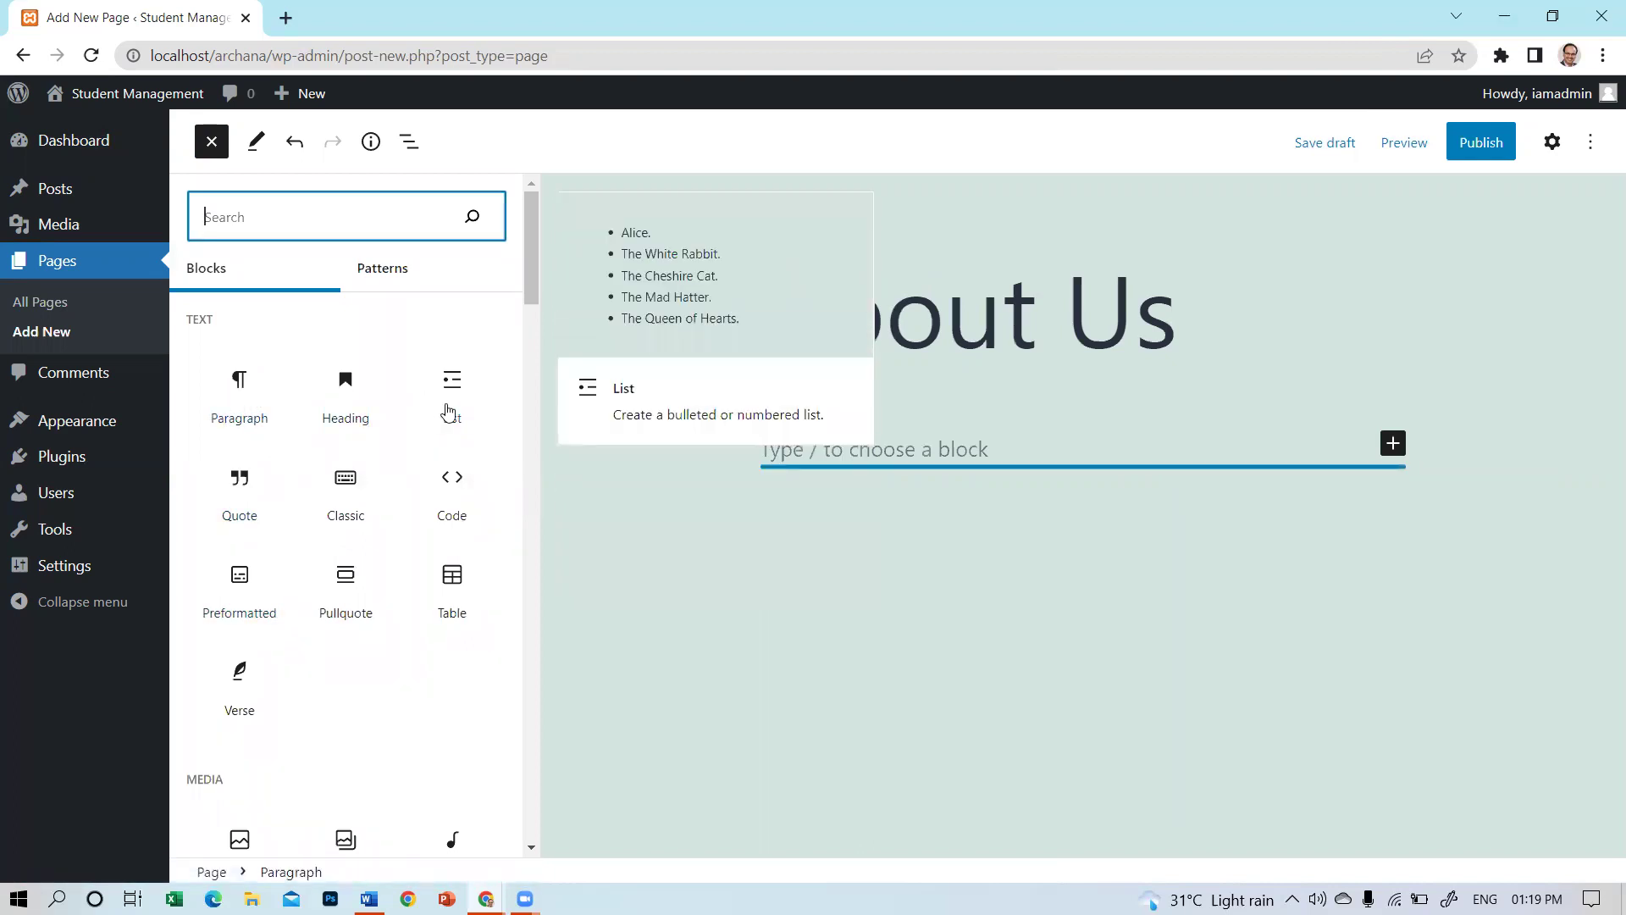
Insert a quote block reading 'Write a qoute over here' with an 'Authour Name..........' citation.
{"action": "left_click", "coordinate": [251, 498]}
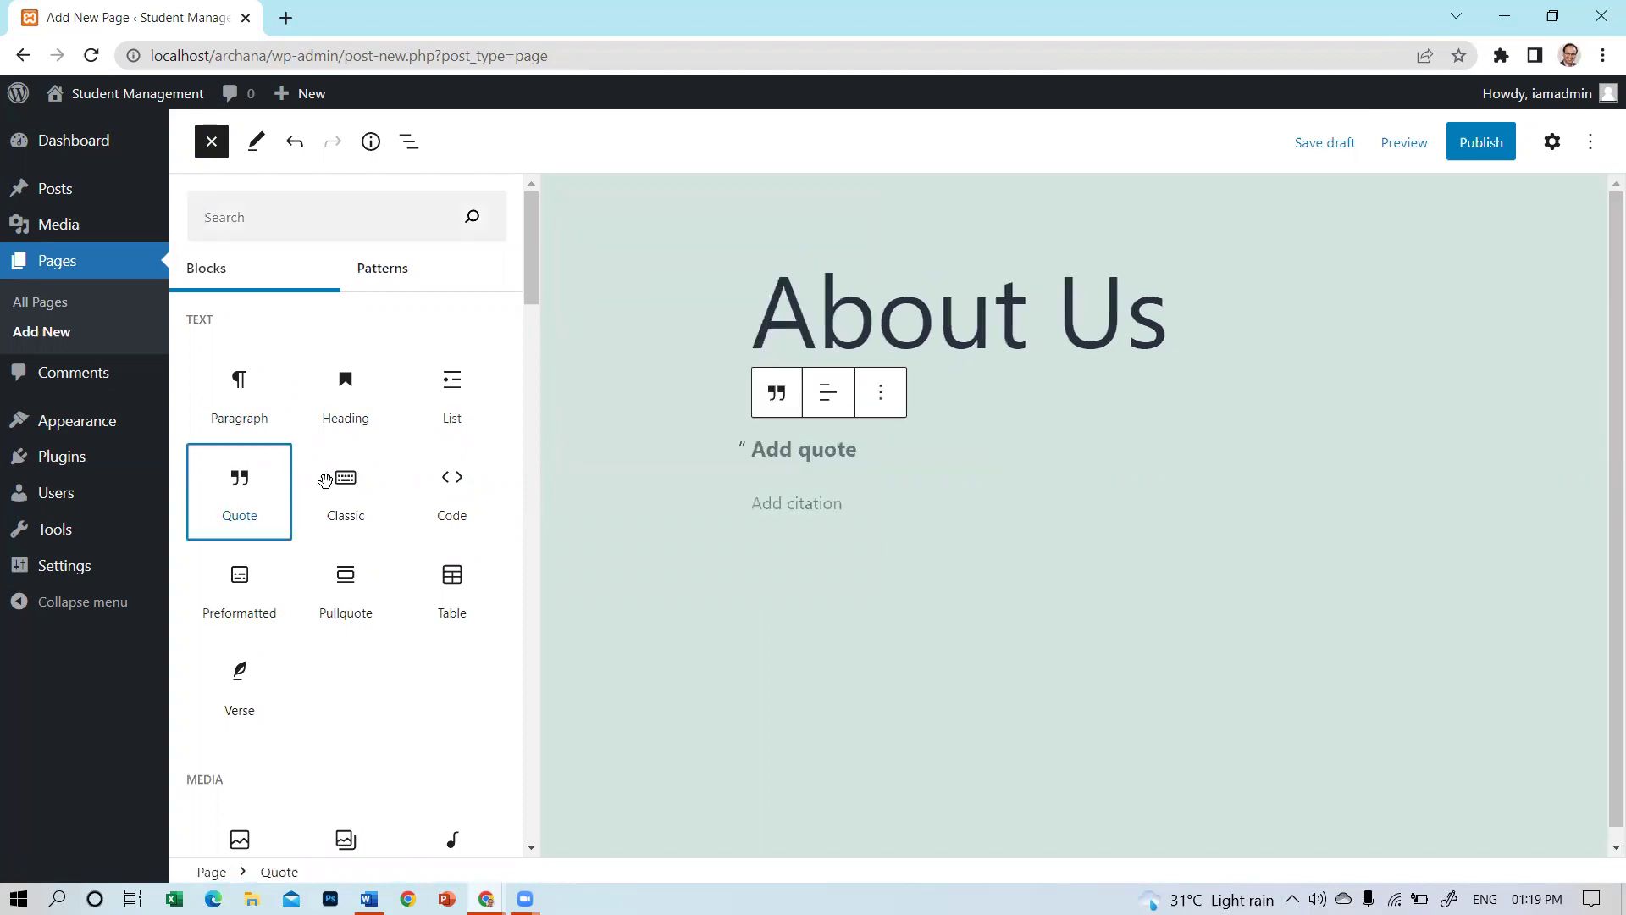
{"action": "left_click", "coordinate": [847, 462]}
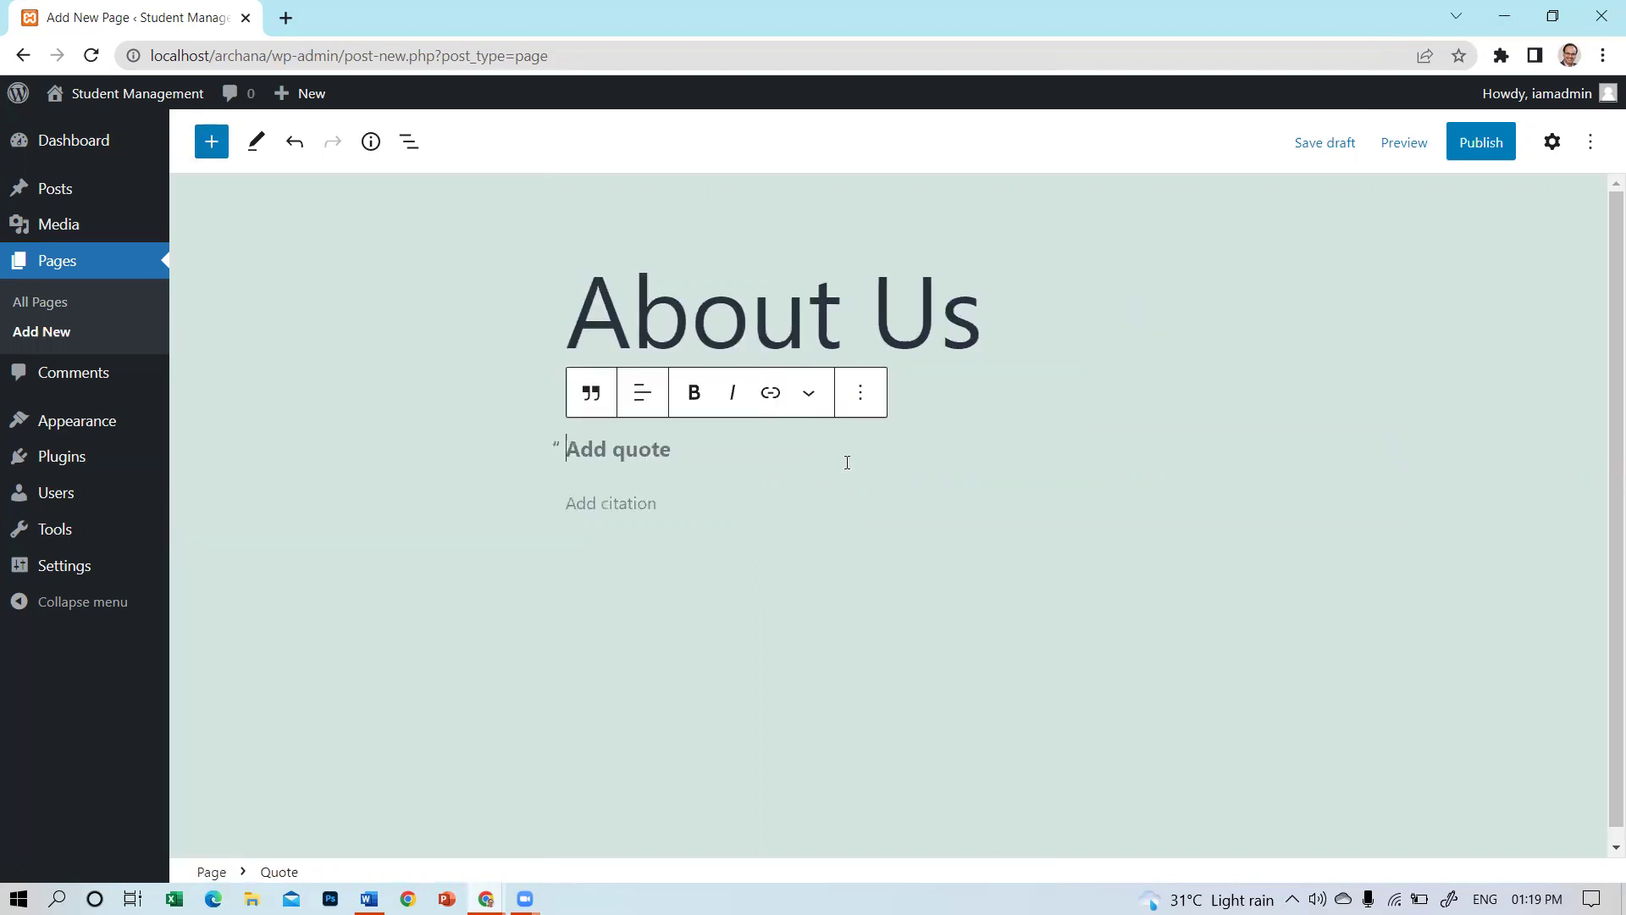
{"action": "type", "text": "AN ISO"}
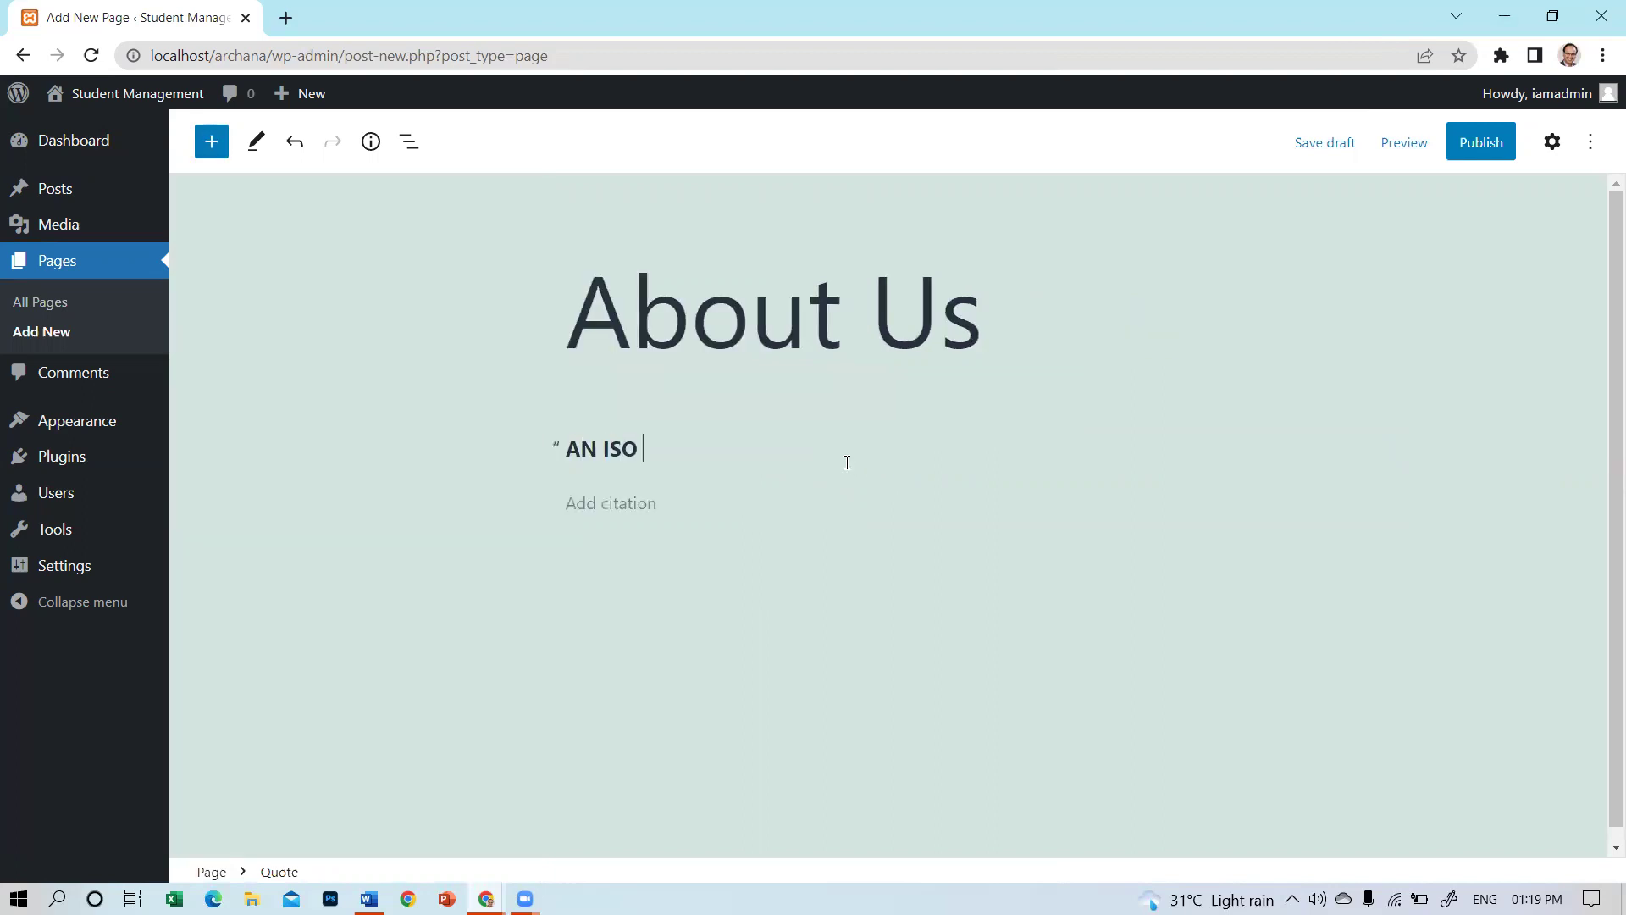
{"action": "type", "text": " 9001:2015 Certifie"}
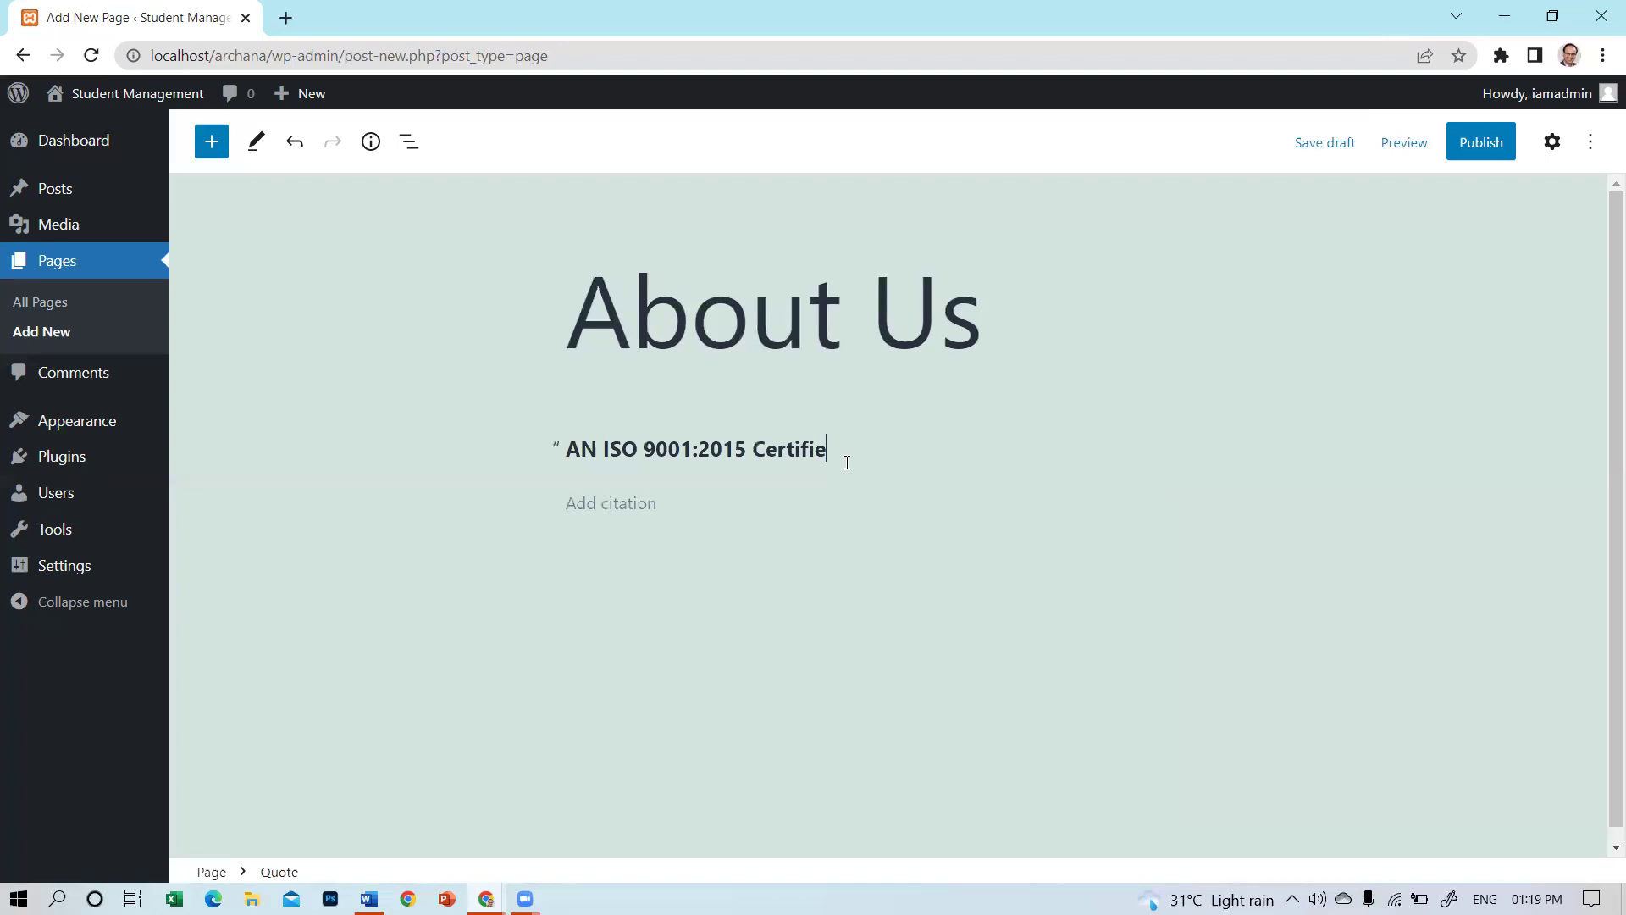
{"action": "type", "text": "d Institute"}
{"action": "left_click", "coordinate": [663, 502]}
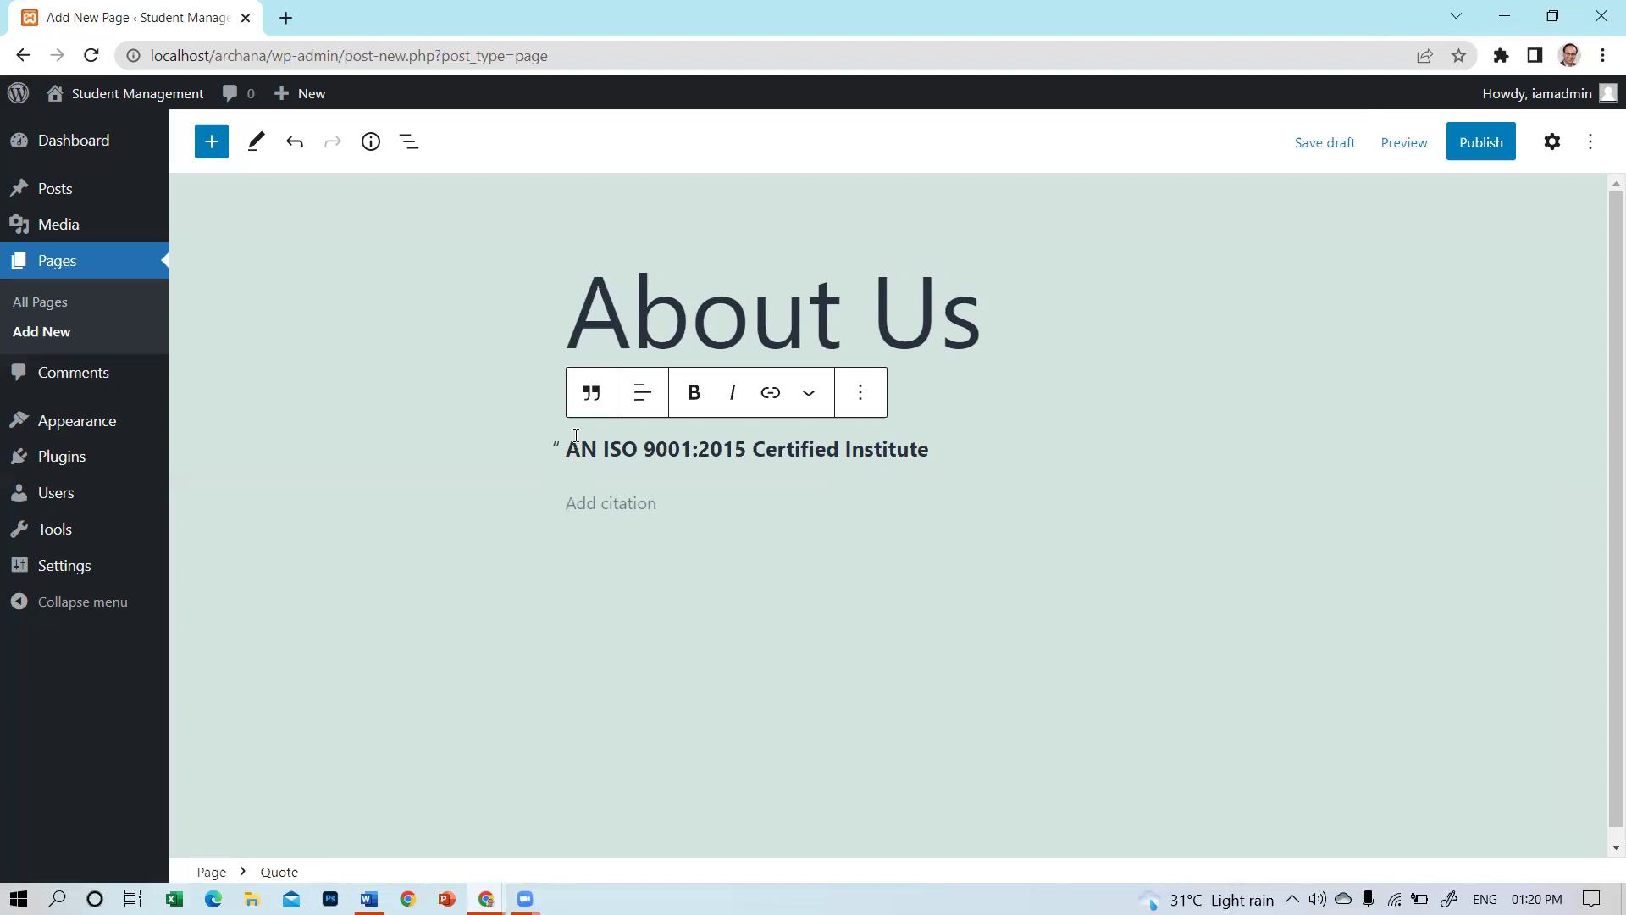
{"action": "left_click_drag", "start_coordinate": [566, 449], "coordinate": [955, 449]}
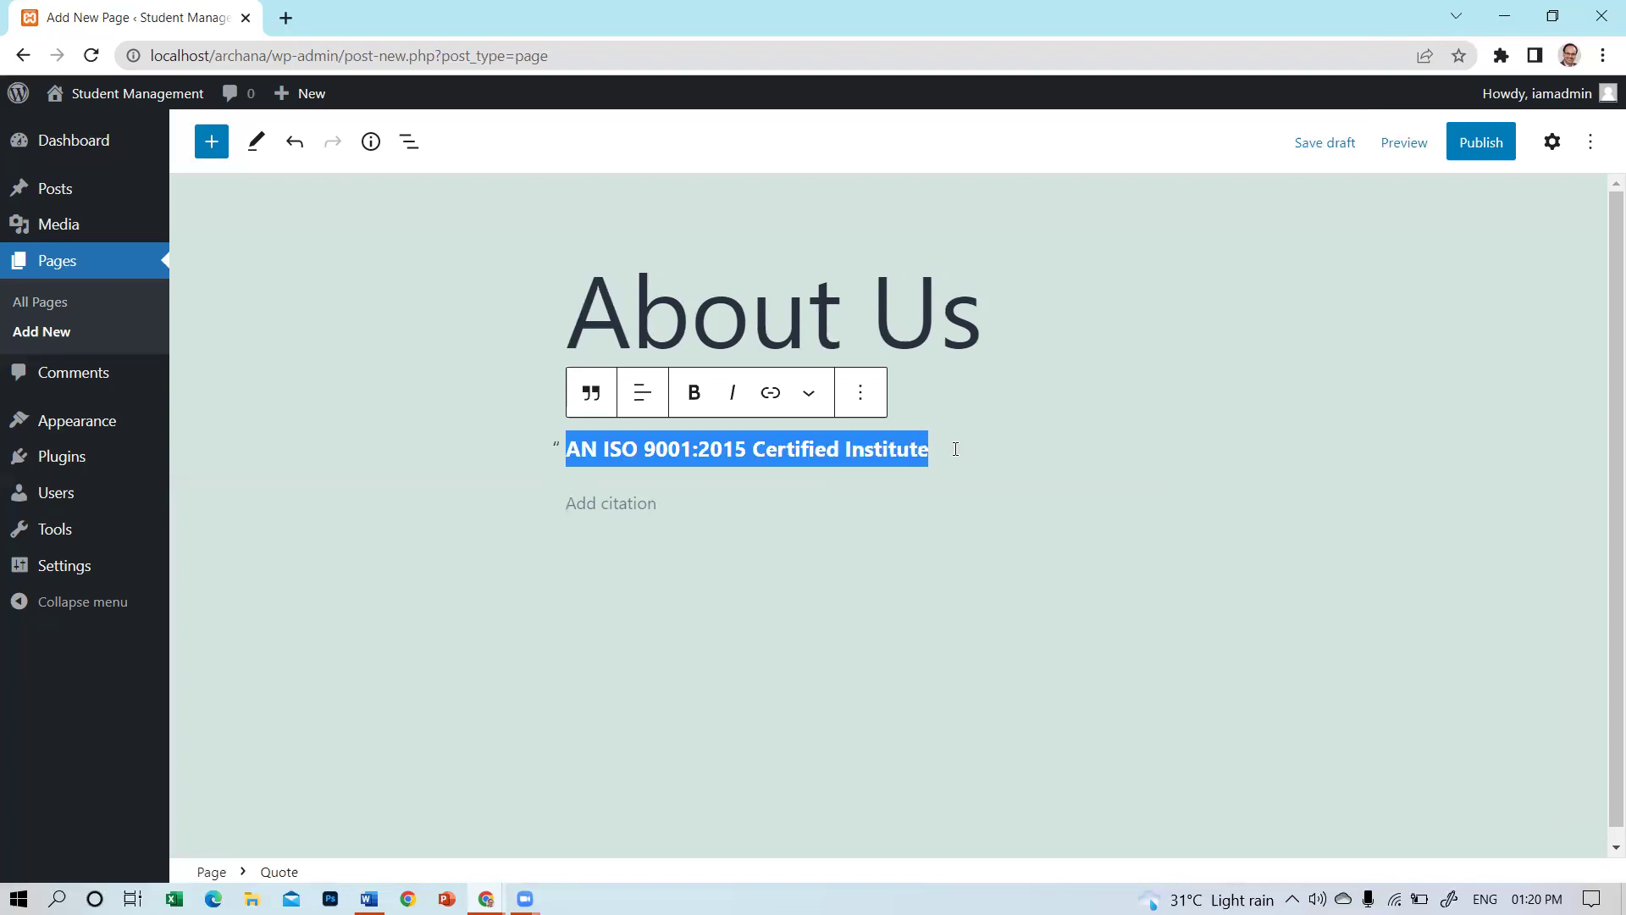
{"action": "type", "text": "Write a "}
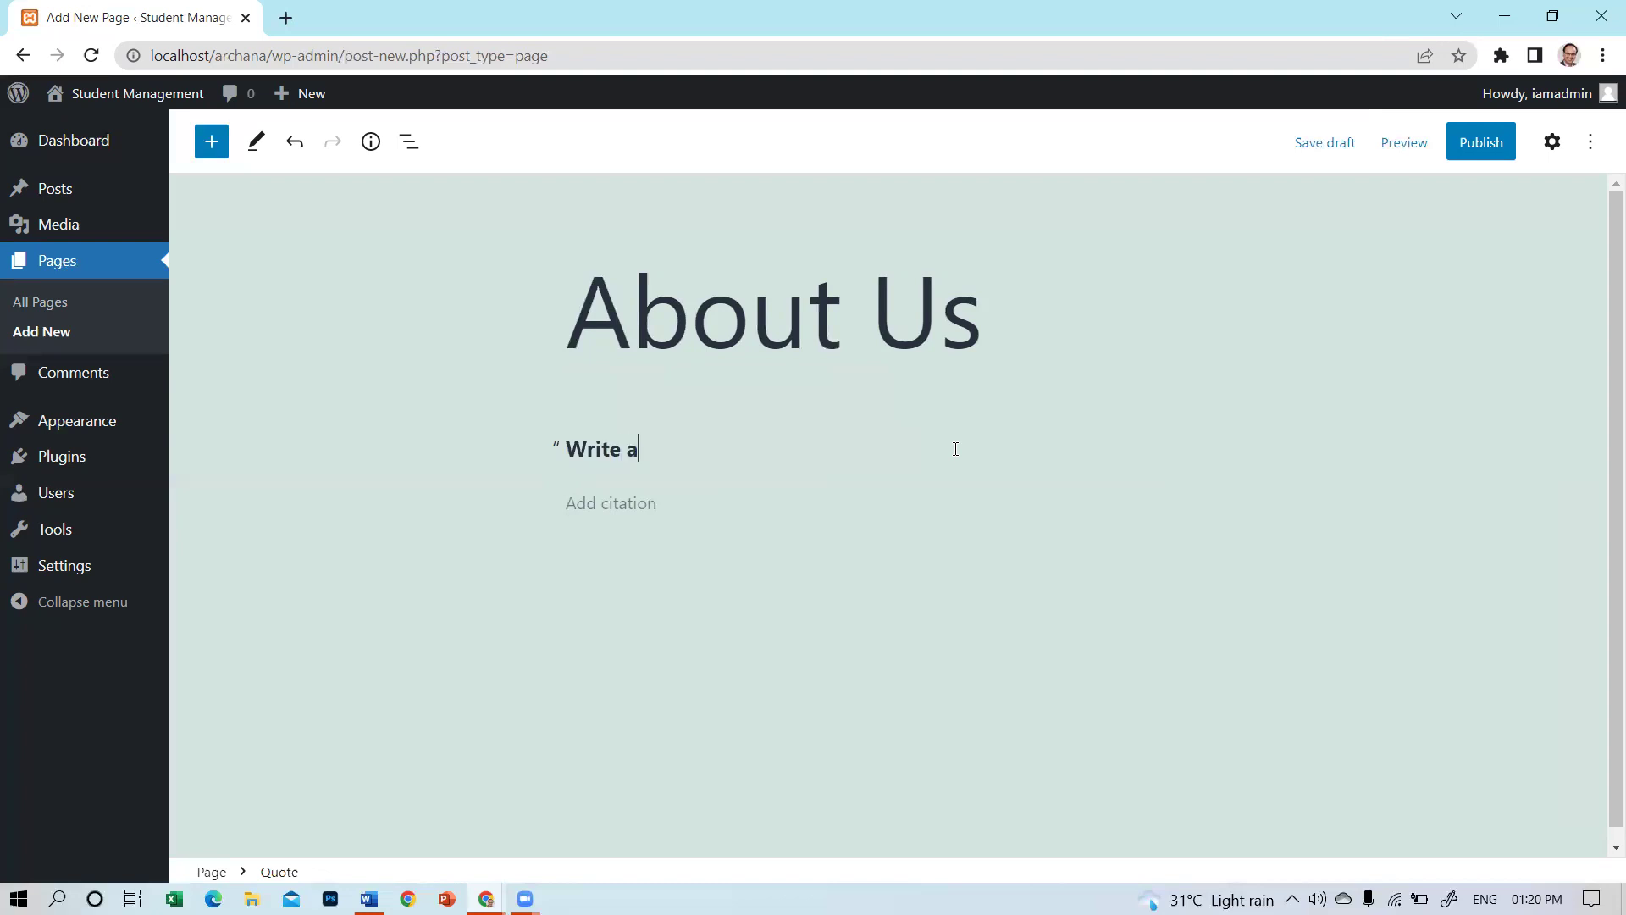
{"action": "type", "text": "qoute "}
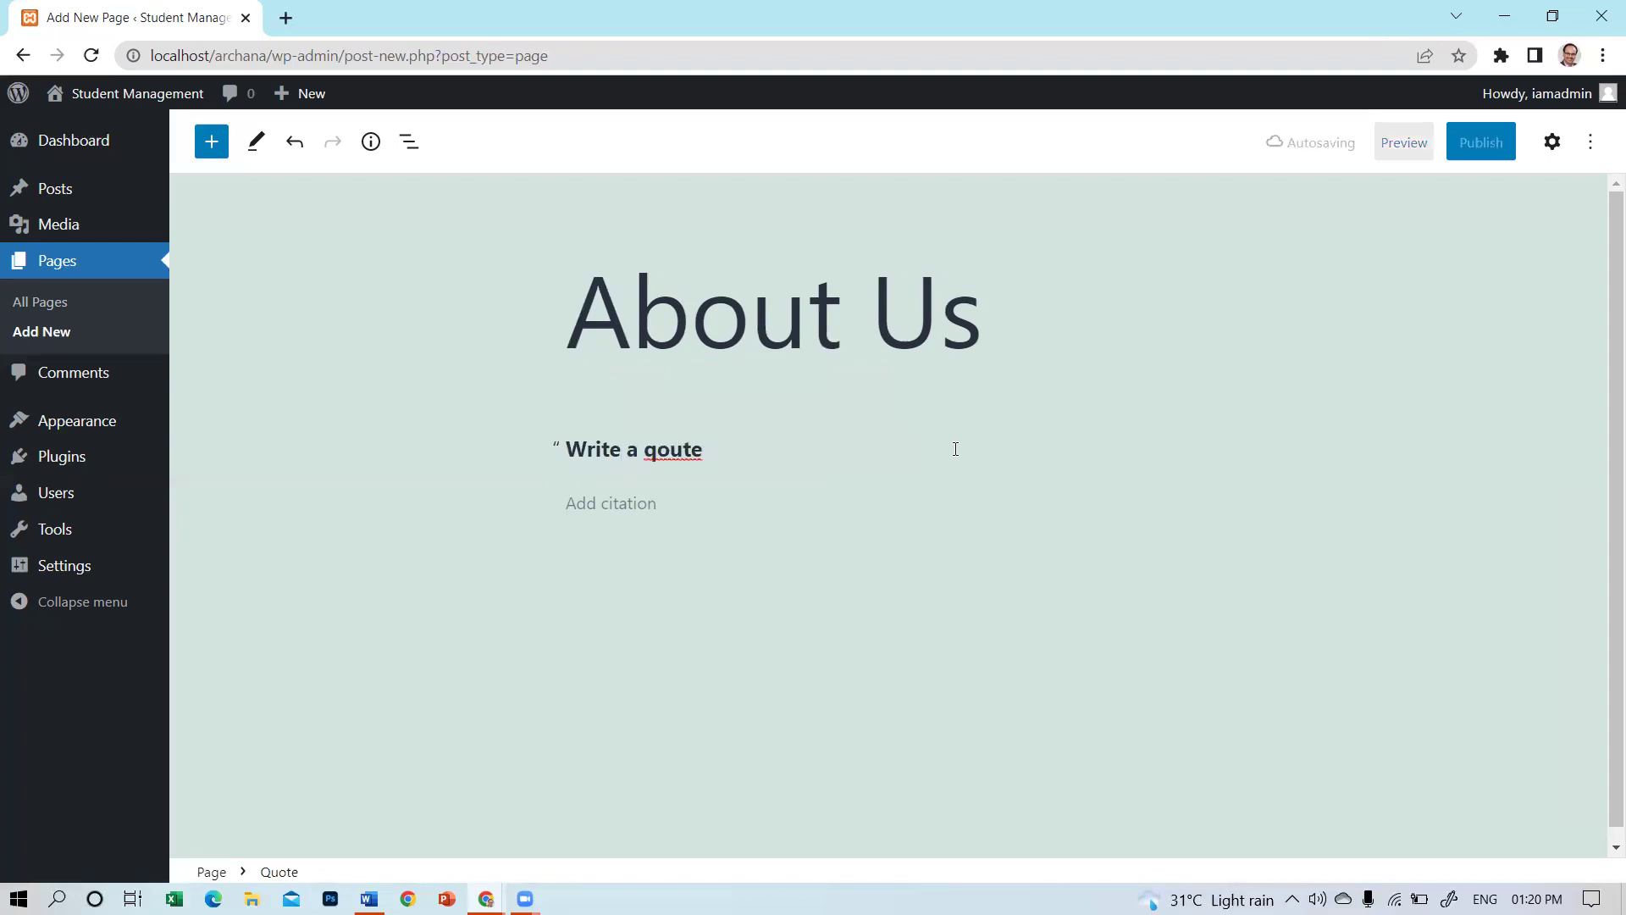
{"action": "type", "text": "o"}
{"action": "key", "text": "BackSpace"}
{"action": "type", "text": "over here "}
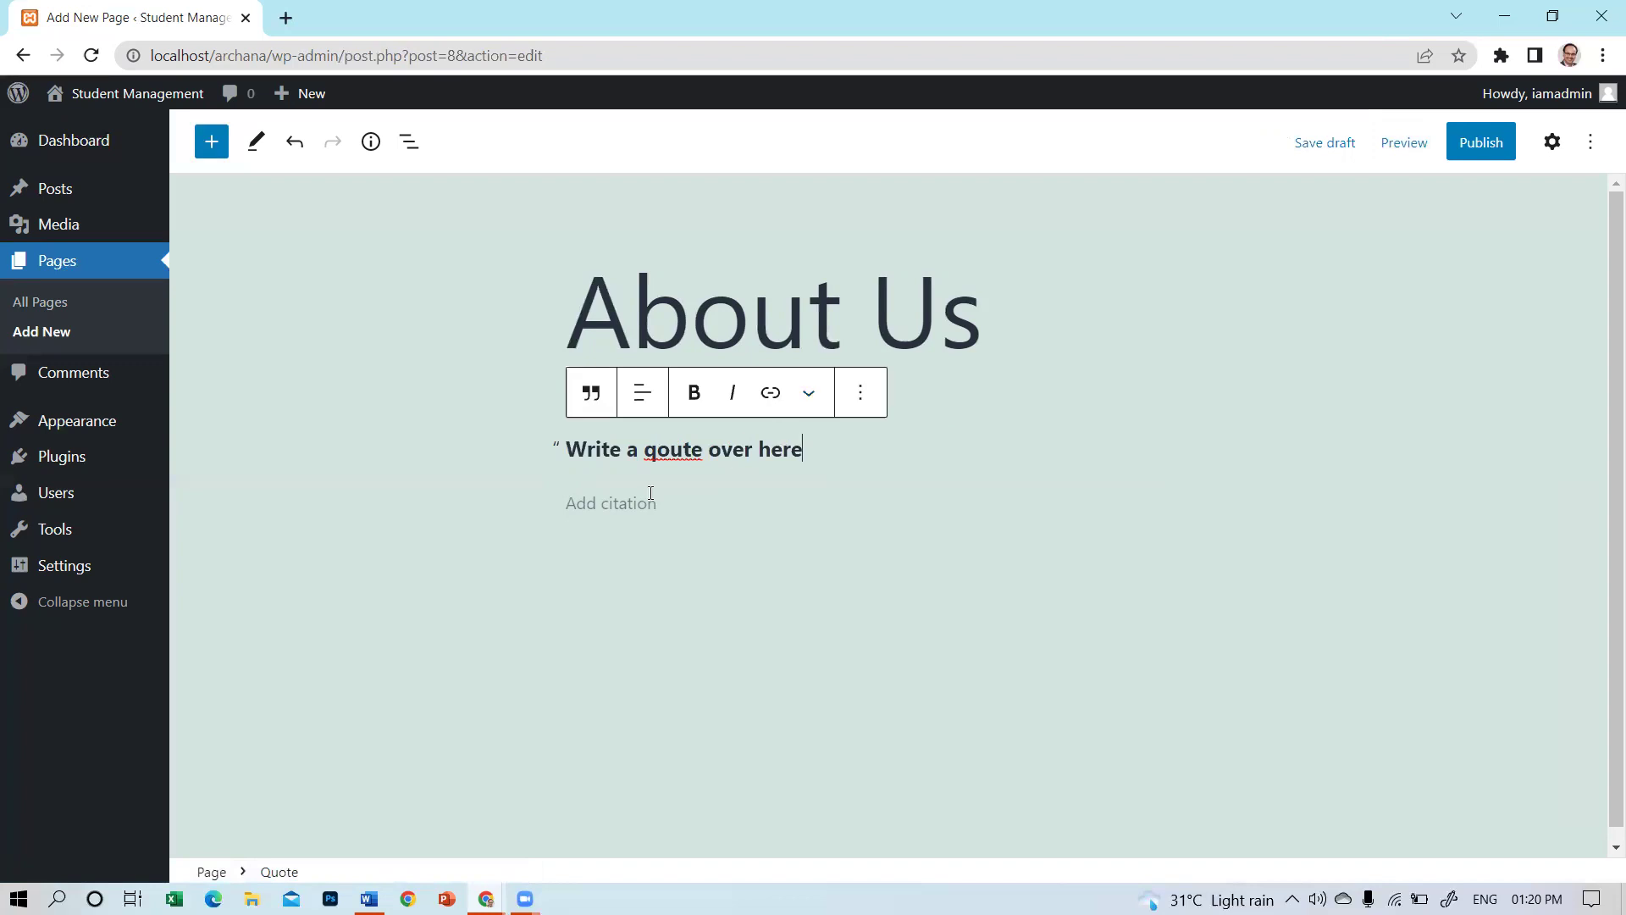
{"action": "type", "text": "Aut"}
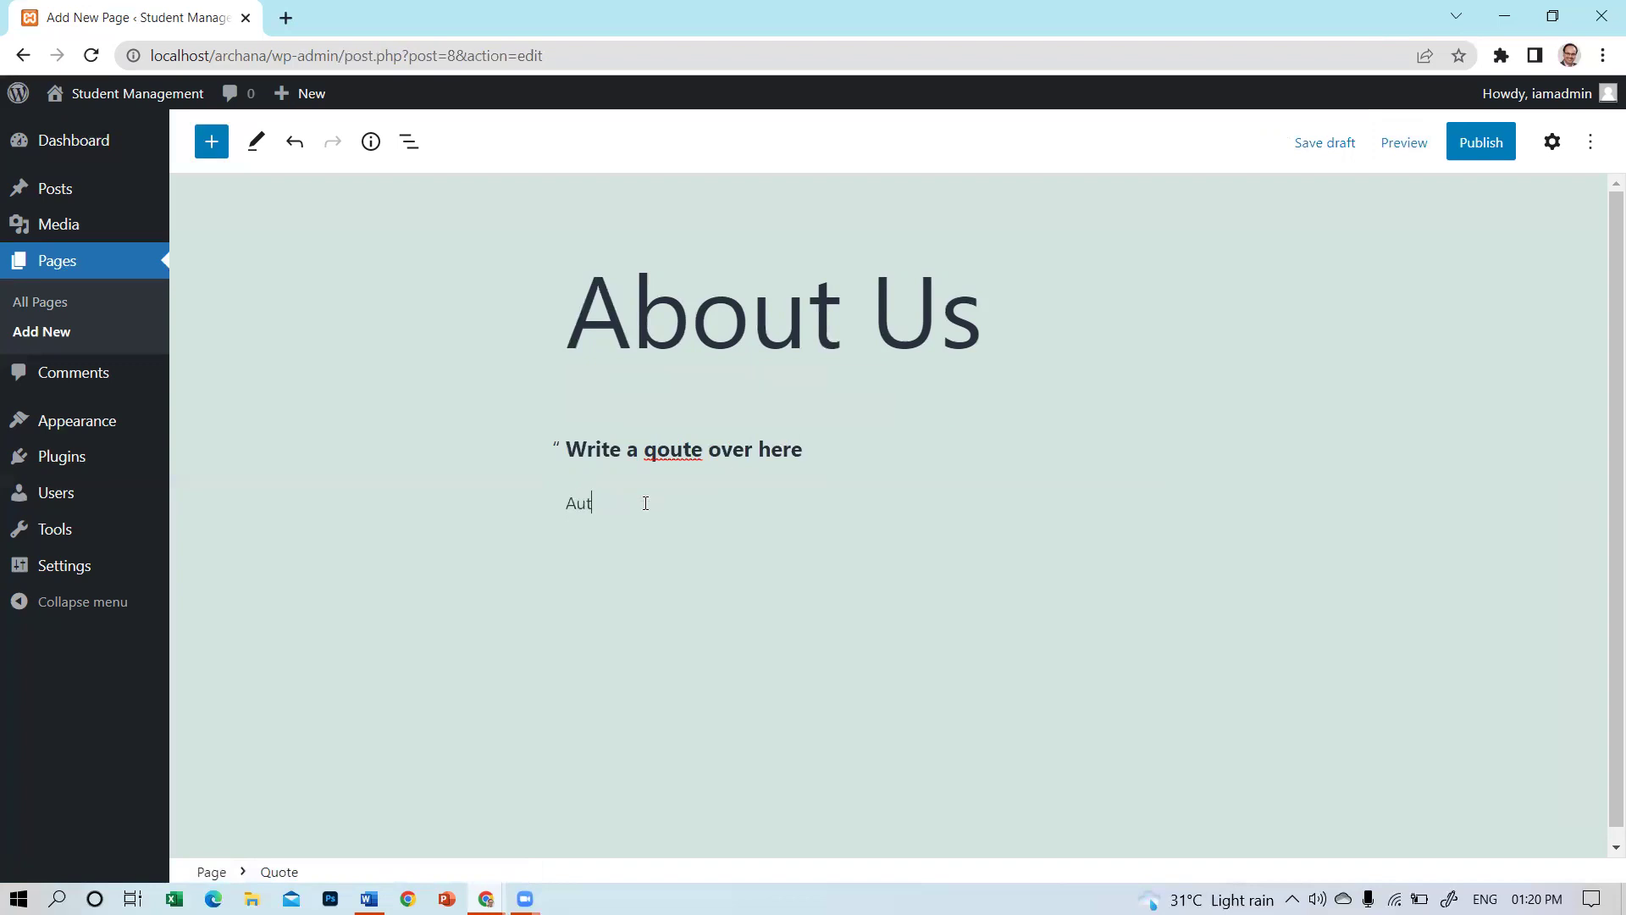
{"action": "type", "text": "hour Name.........."}
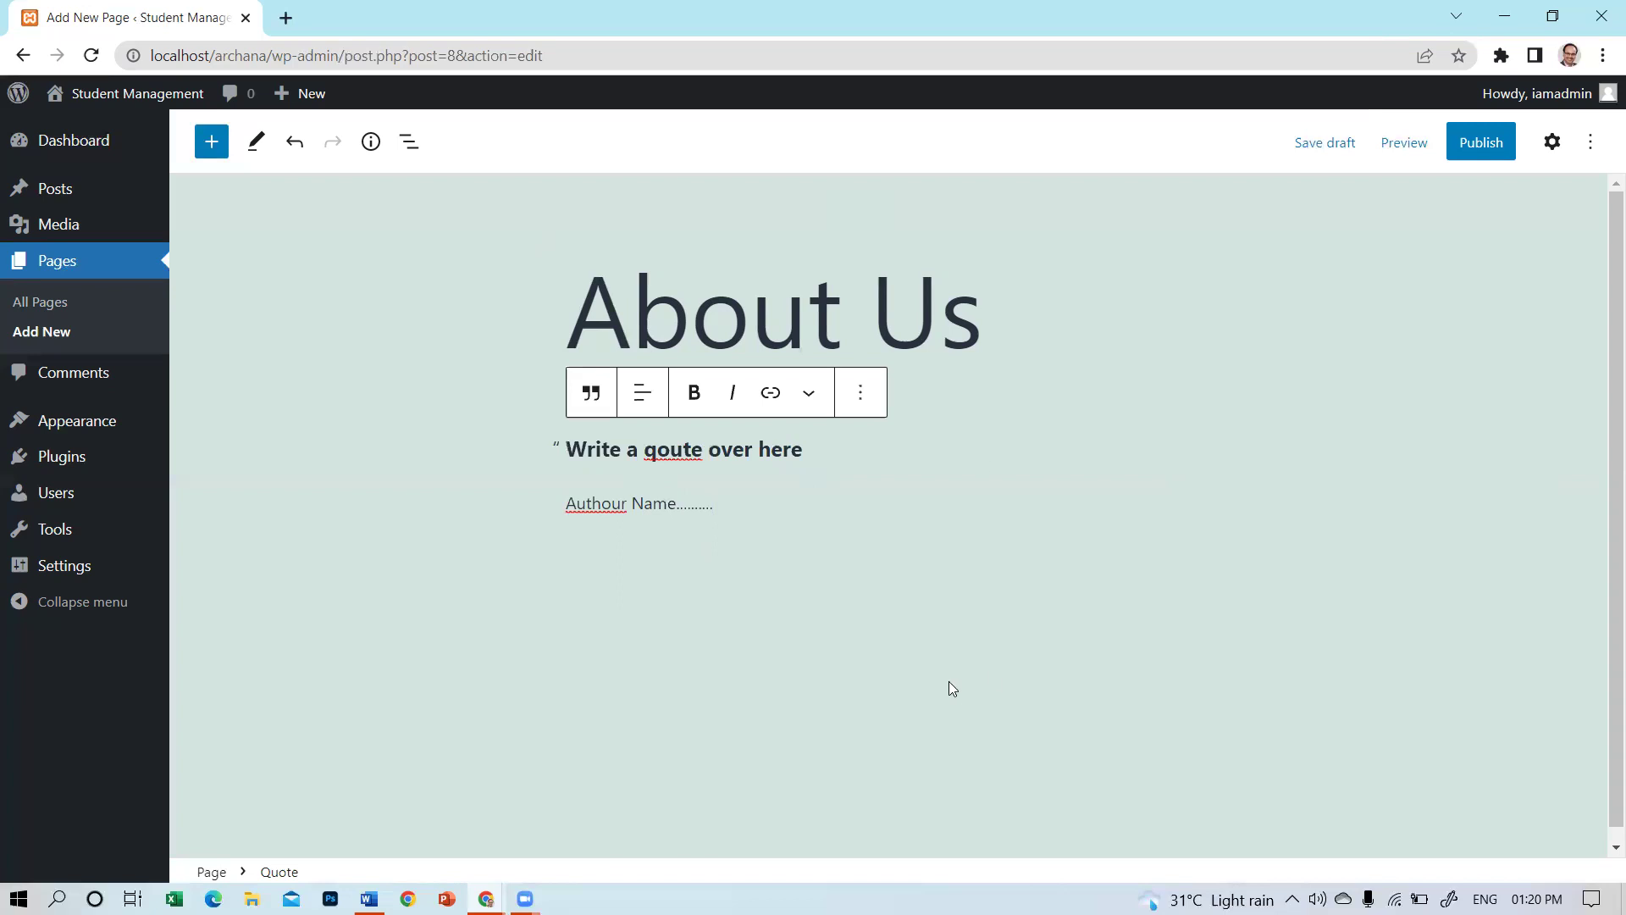
Add a paragraph below the quote reading 'This is our paragraph. we are learning WP.'.
{"action": "left_click", "coordinate": [901, 627]}
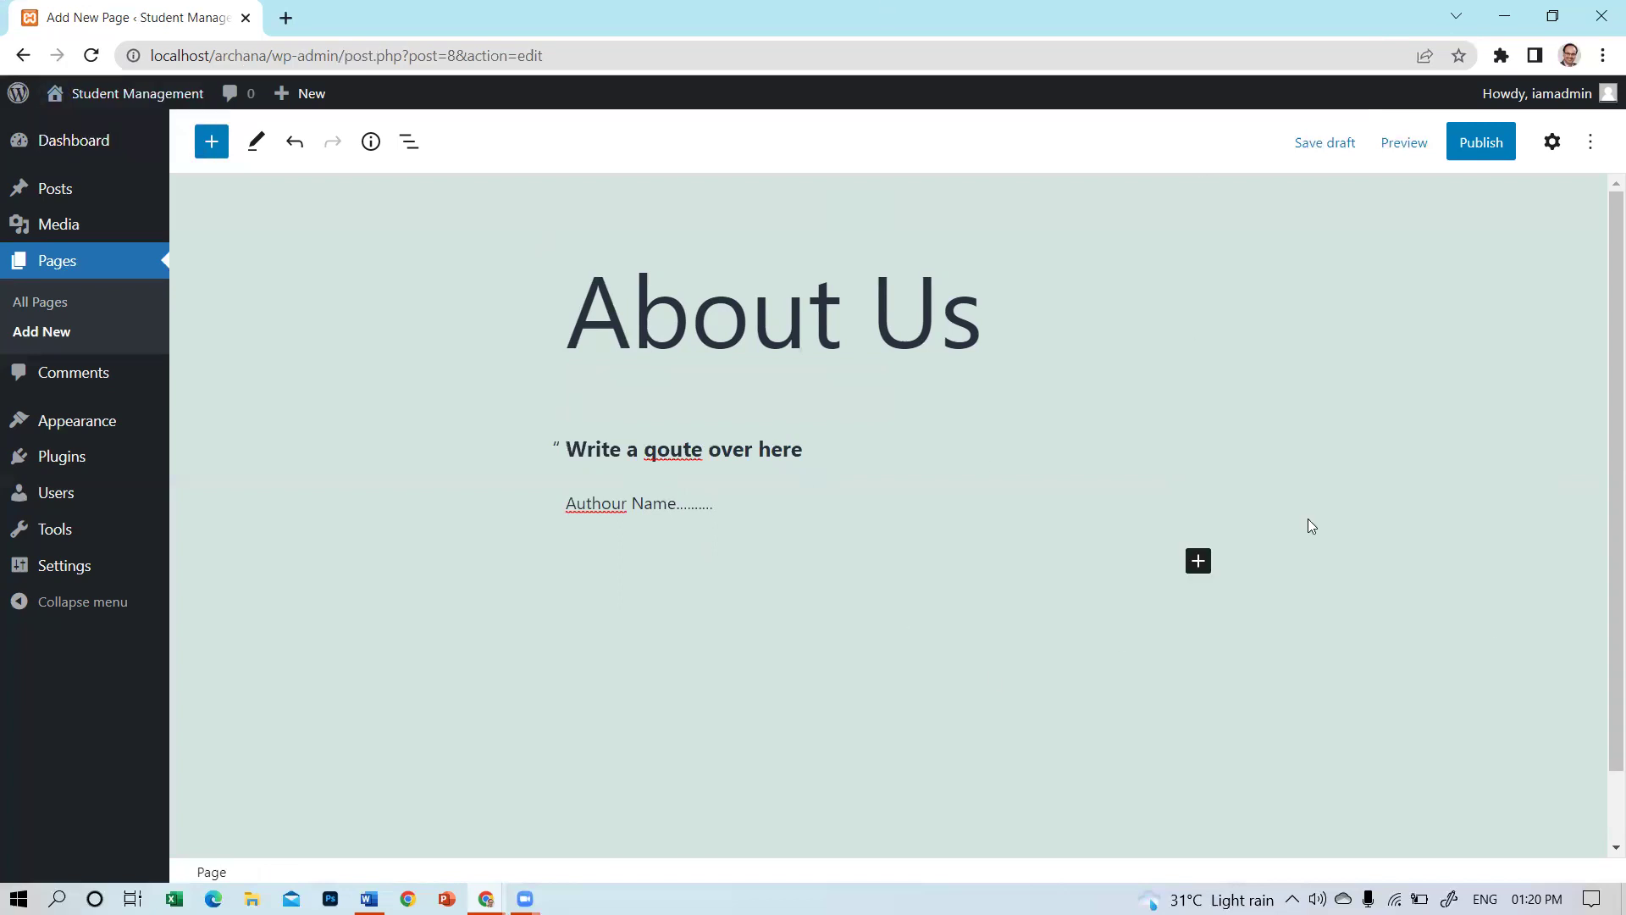
{"action": "left_click", "coordinate": [1190, 565]}
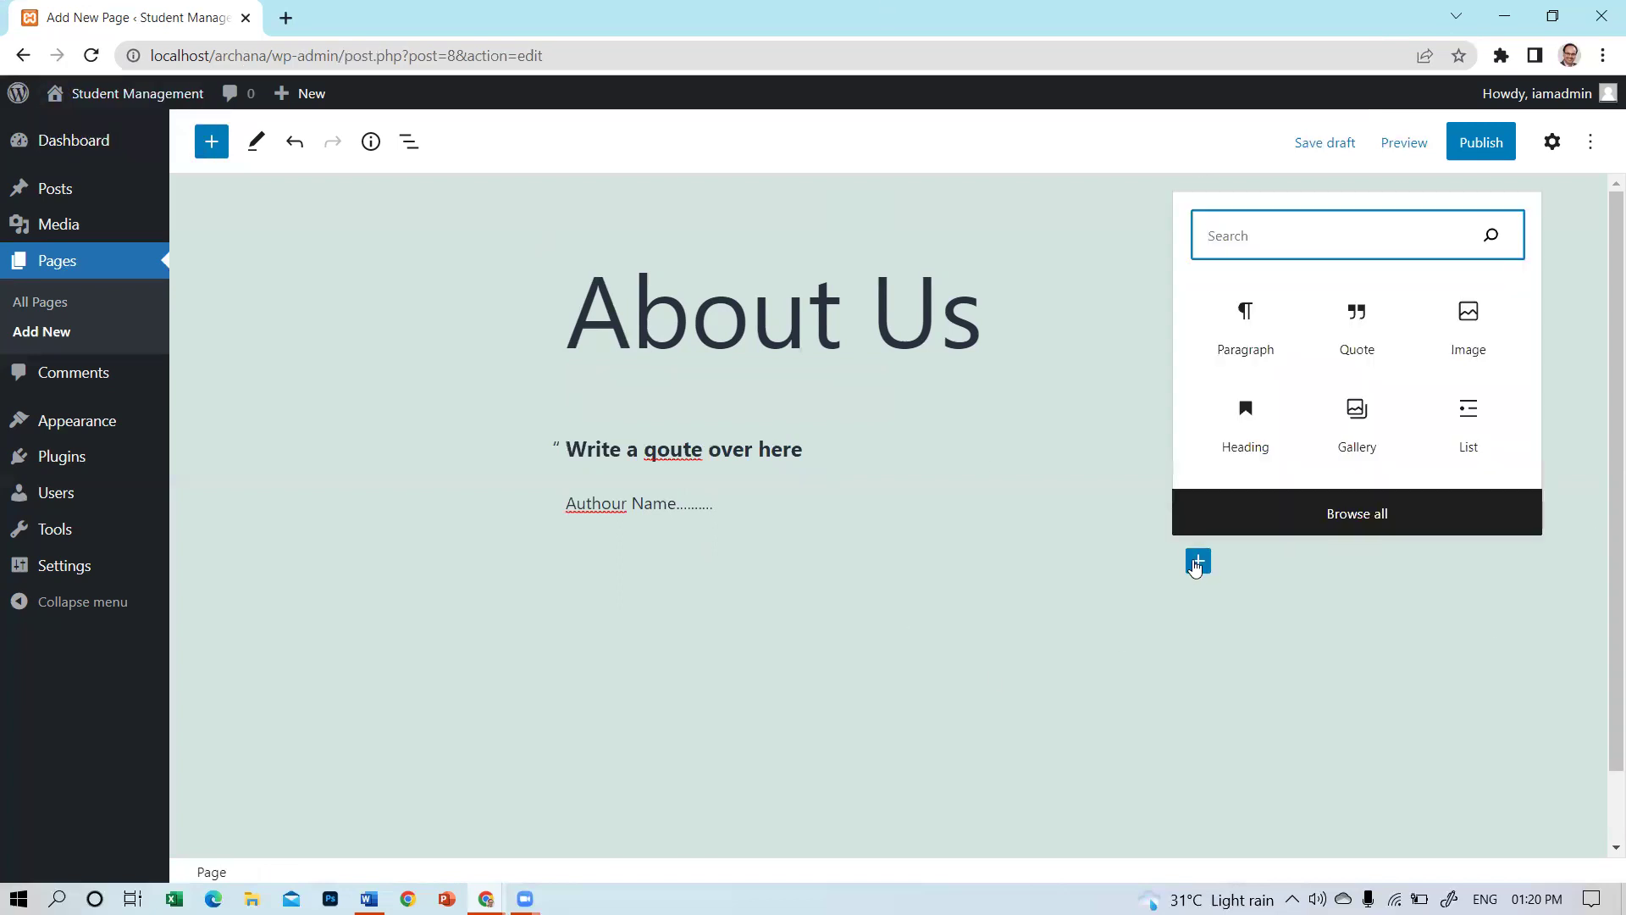
{"action": "left_click", "coordinate": [1243, 352]}
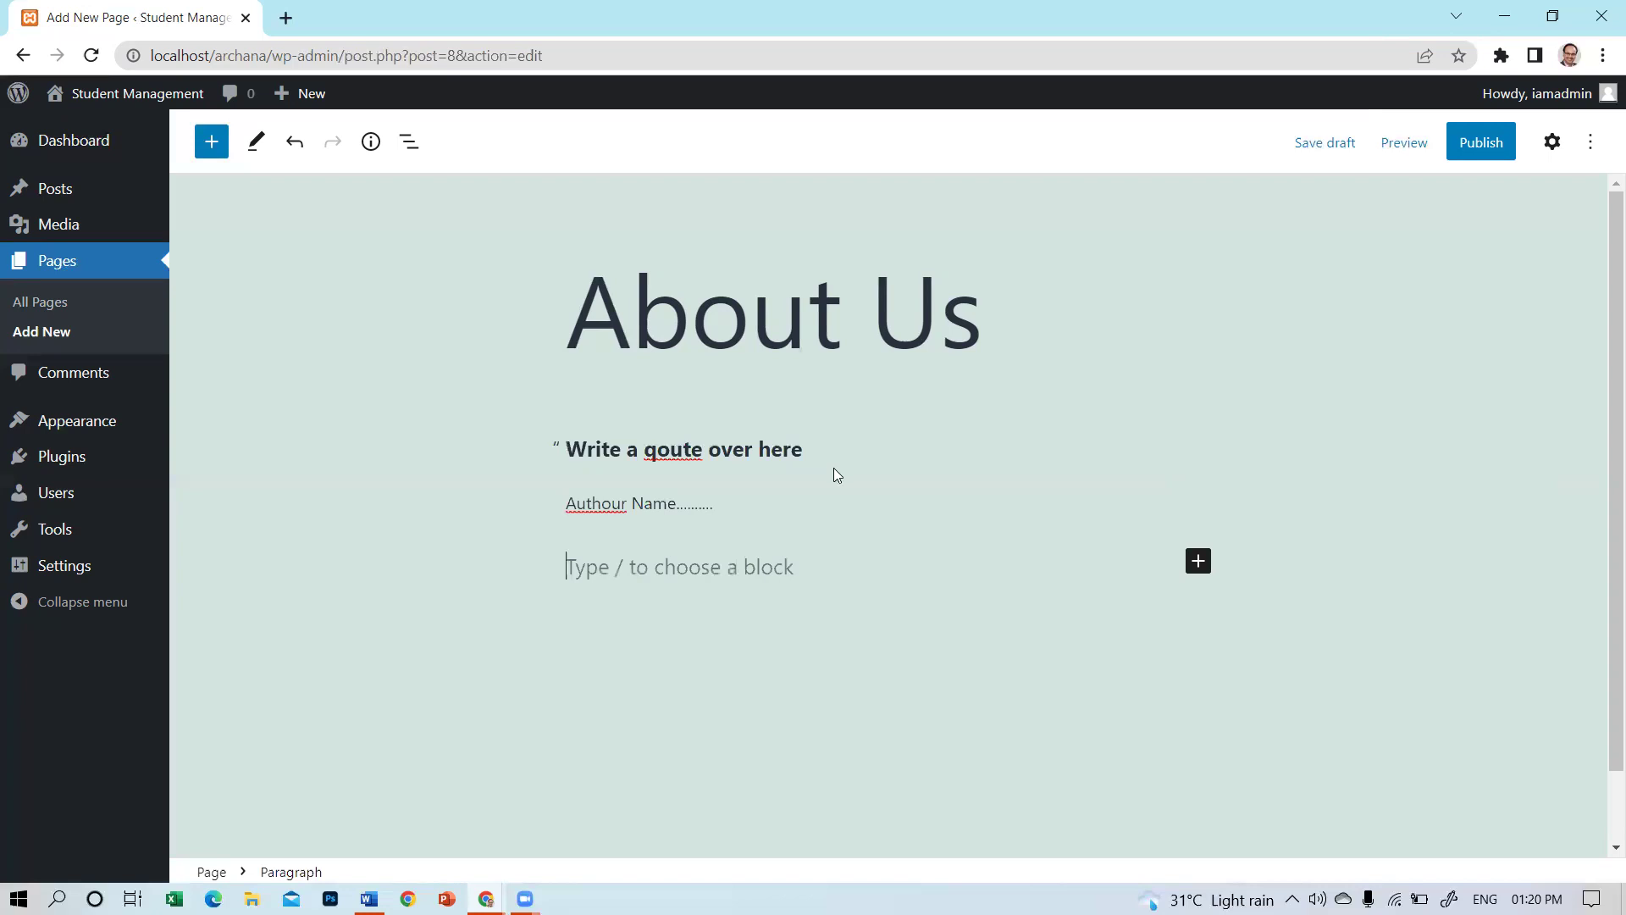
{"action": "type", "text": "This is o"}
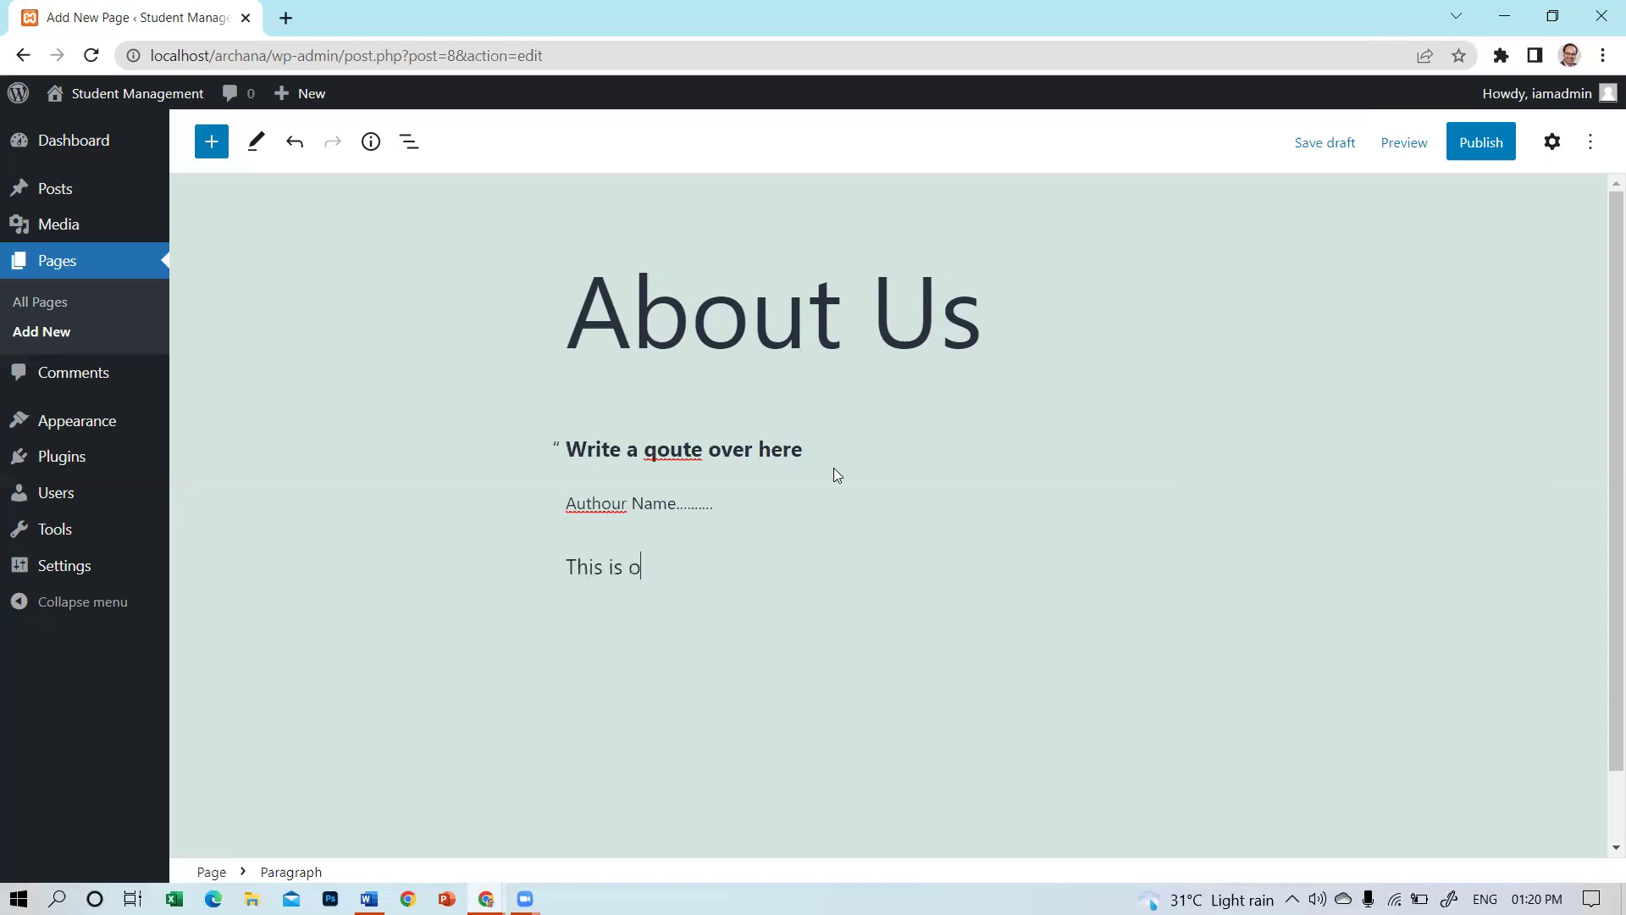
{"action": "type", "text": "ur paragraph. we are leari"}
{"action": "key", "text": "BackSpace"}
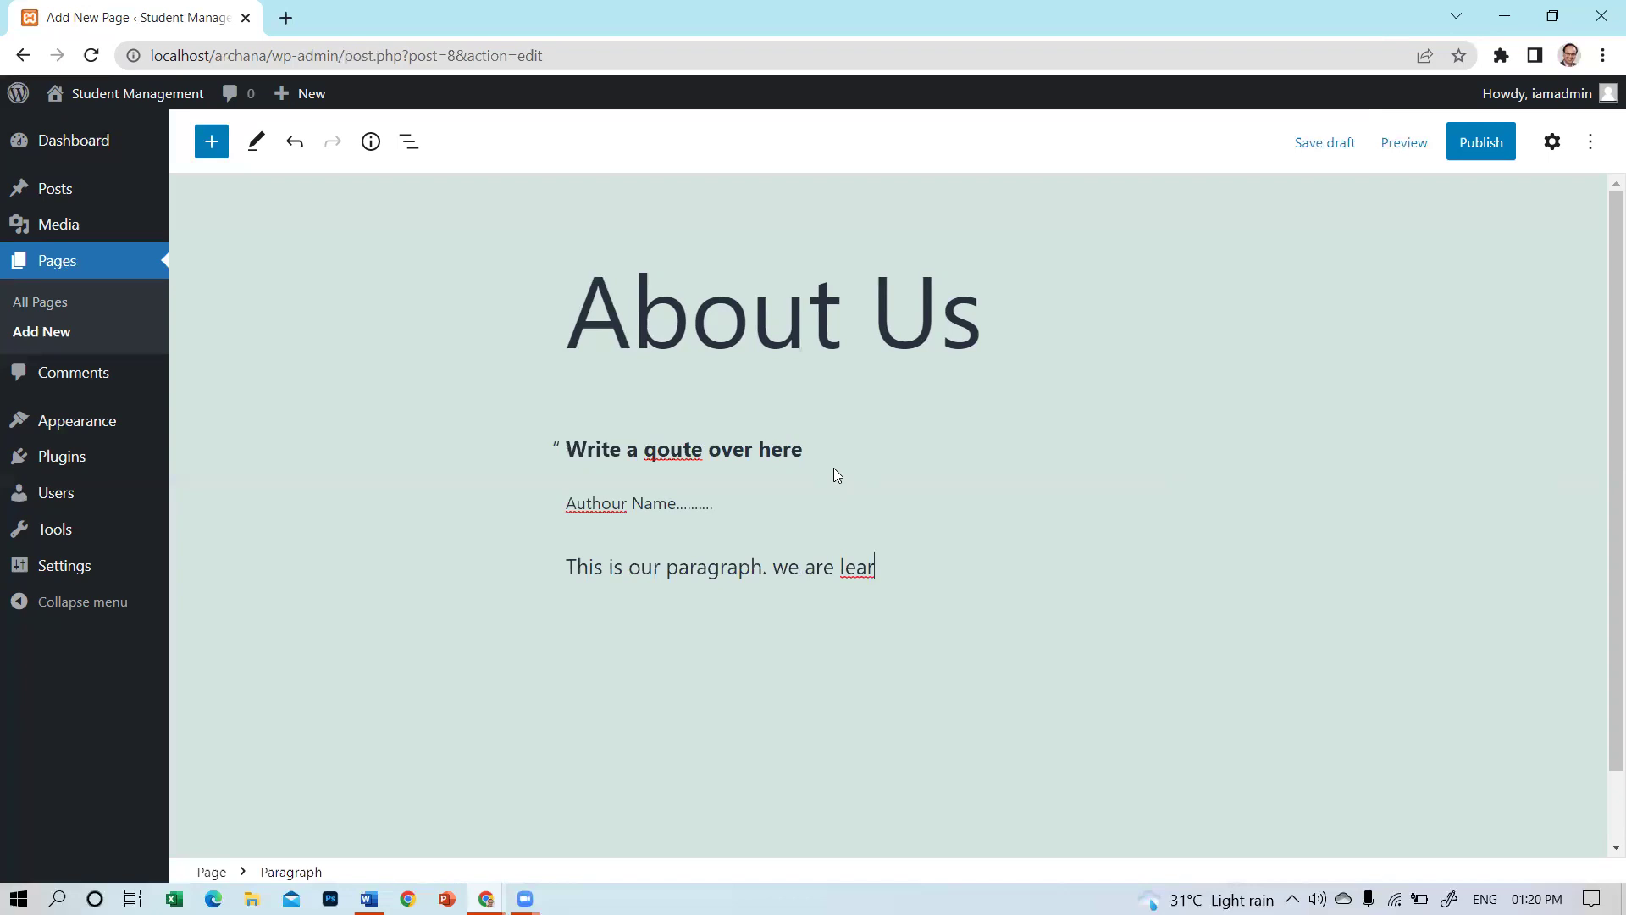
{"action": "type", "text": "ning WP."}
Copy and paste the sentence repeatedly to make the paragraph long.
{"action": "key", "text": "ctrl+a"}
{"action": "key", "text": "ctrl+c"}
{"action": "key", "text": "ctrl+v"}
{"action": "key", "text": "ctrl+v"}
{"action": "key", "text": "ctrl+v"}
{"action": "key", "text": "ctrl+v"}
{"action": "key", "text": "ctrl+v"}
{"action": "key", "text": "ctrl+v"}
{"action": "key", "text": "ctrl+v"}
{"action": "key", "text": "ctrl+v"}
{"action": "key", "text": "ctrl+v"}
{"action": "key", "text": "ctrl+v"}
{"action": "key", "text": "ctrl+v"}
{"action": "key", "text": "ctrl+v"}
{"action": "key", "text": "ctrl+v"}
{"action": "key", "text": "ctrl+v"}
{"action": "key", "text": "ctrl+v"}
{"action": "key", "text": "ctrl+v"}
{"action": "key", "text": "ctrl+v"}
{"action": "key", "text": "ctrl+v"}
{"action": "key", "text": "ctrl+v"}
{"action": "key", "text": "ctrl+v"}
{"action": "key", "text": "ctrl+v"}
{"action": "key", "text": "ctrl+v"}
{"action": "key", "text": "ctrl+v"}
{"action": "key", "text": "ctrl+v"}
{"action": "key", "text": "ctrl+v"}
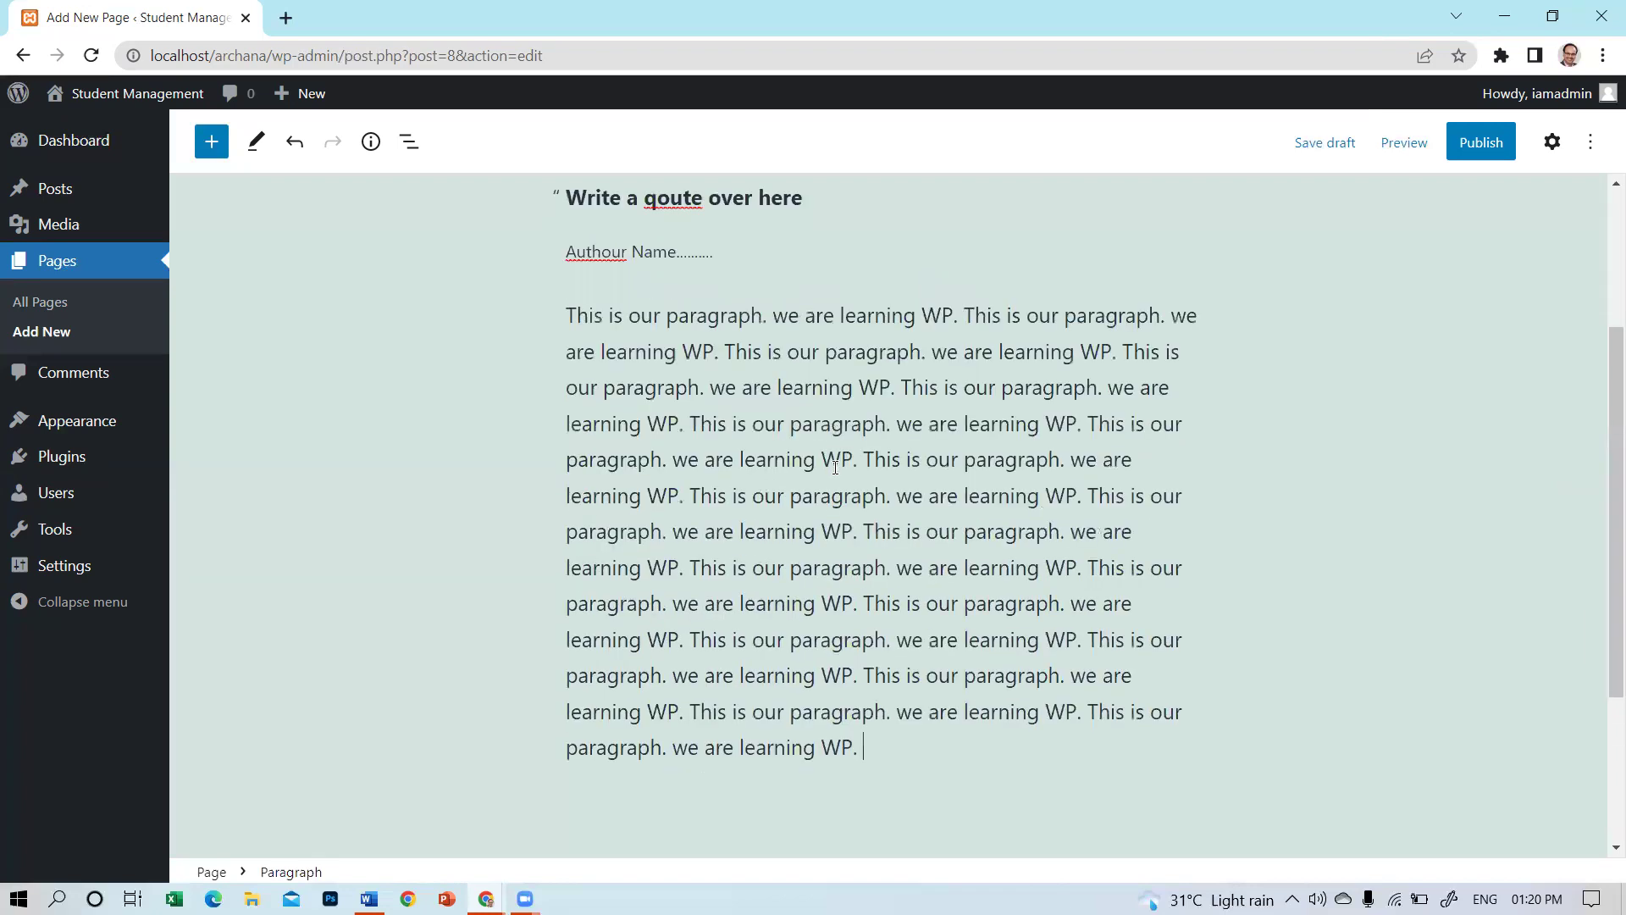
{"action": "key", "text": "ctrl+v"}
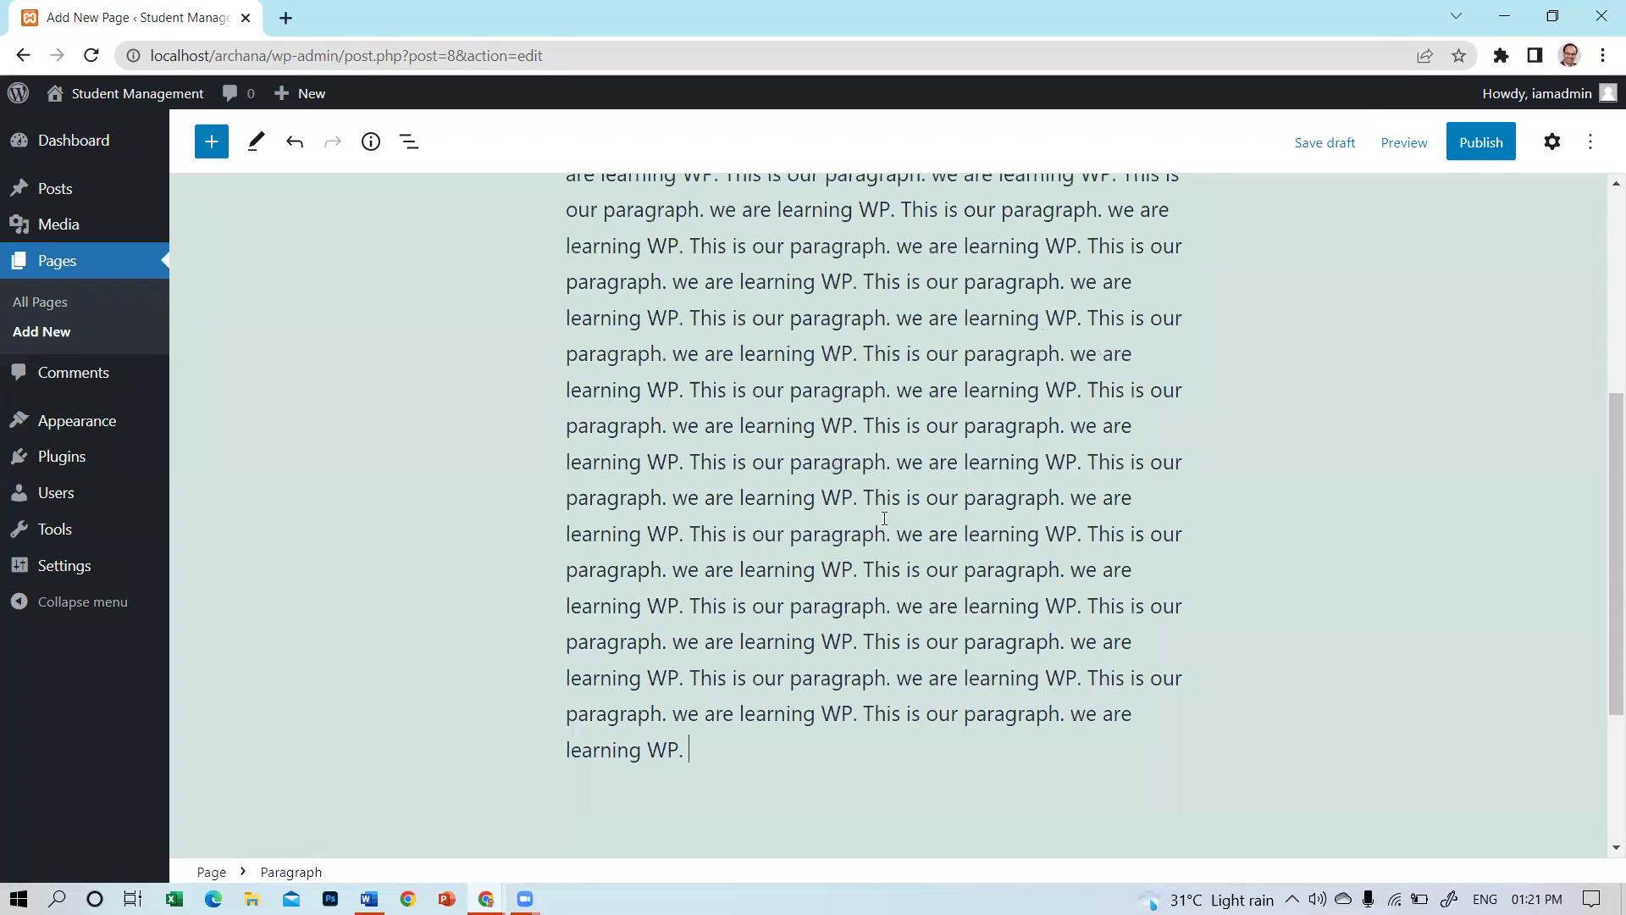
{"action": "scroll", "coordinate": [1313, 593], "scroll_direction": "down", "scroll_amount": 4}
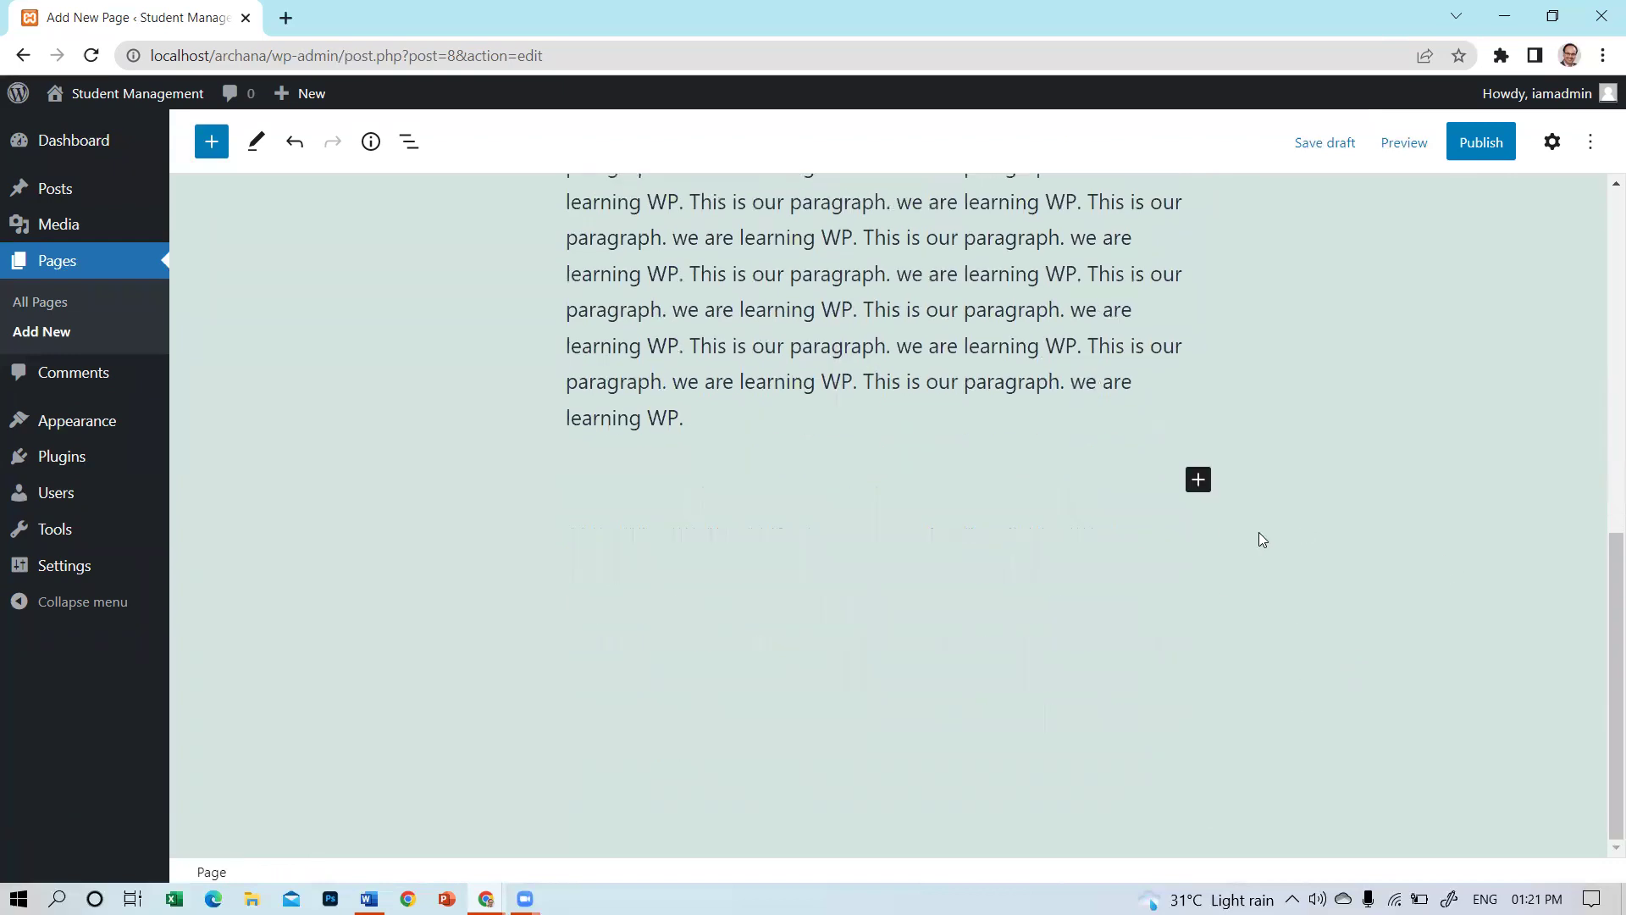
Insert an Image block below the paragraph using flower-color.jpg from the Media Library.
{"action": "left_click", "coordinate": [1198, 480]}
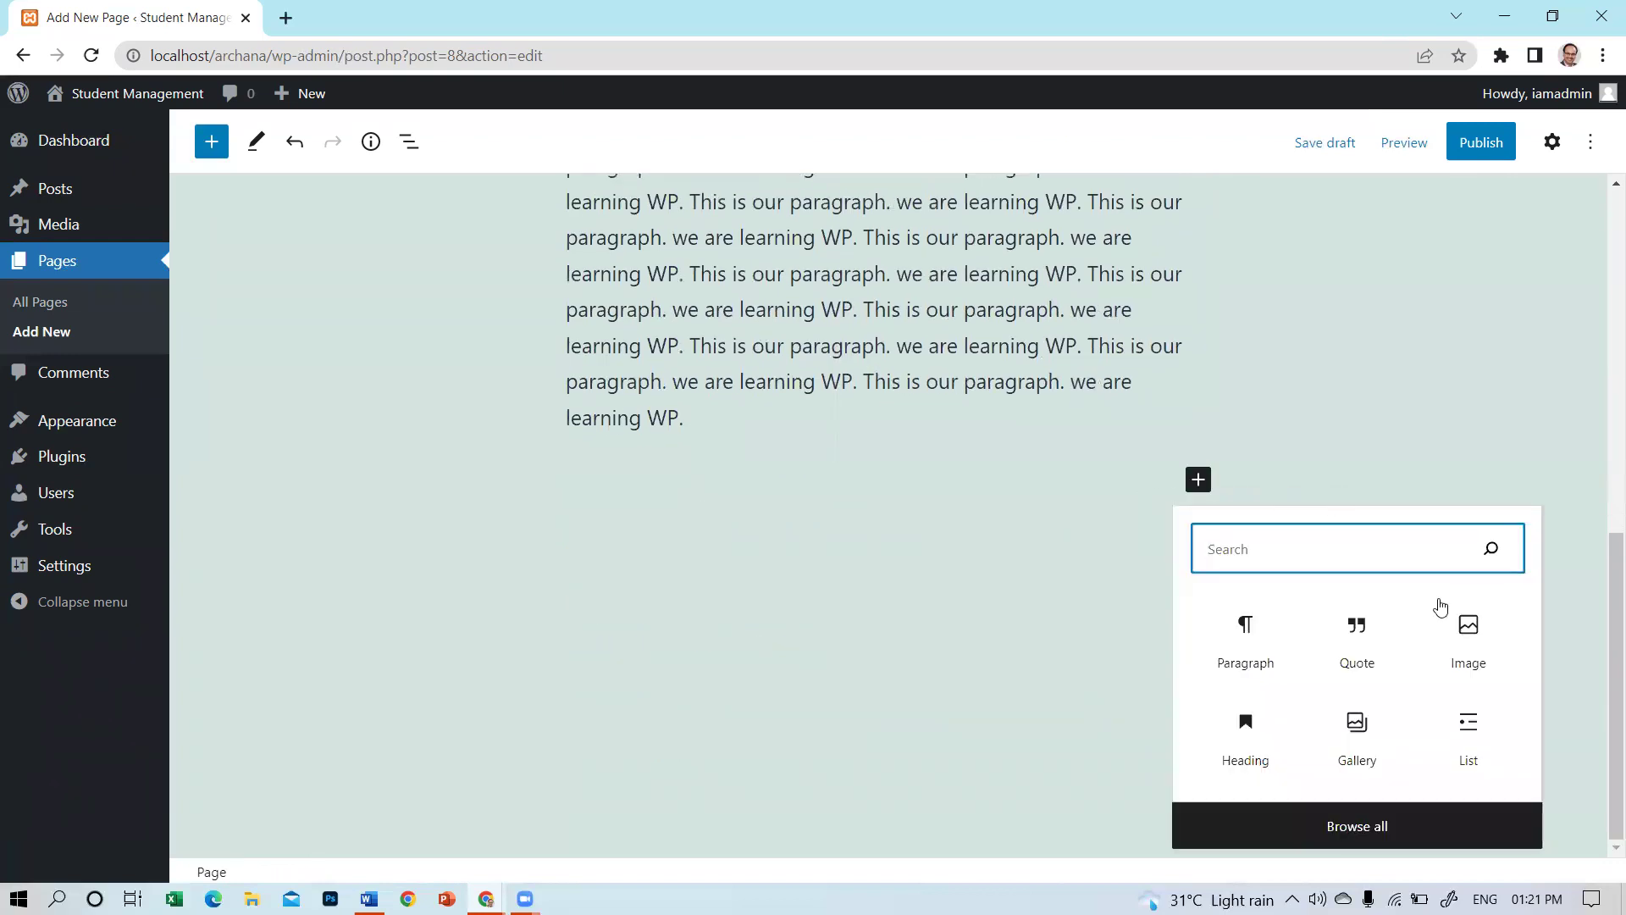
{"action": "left_click", "coordinate": [1471, 631]}
{"action": "left_click", "coordinate": [637, 621]}
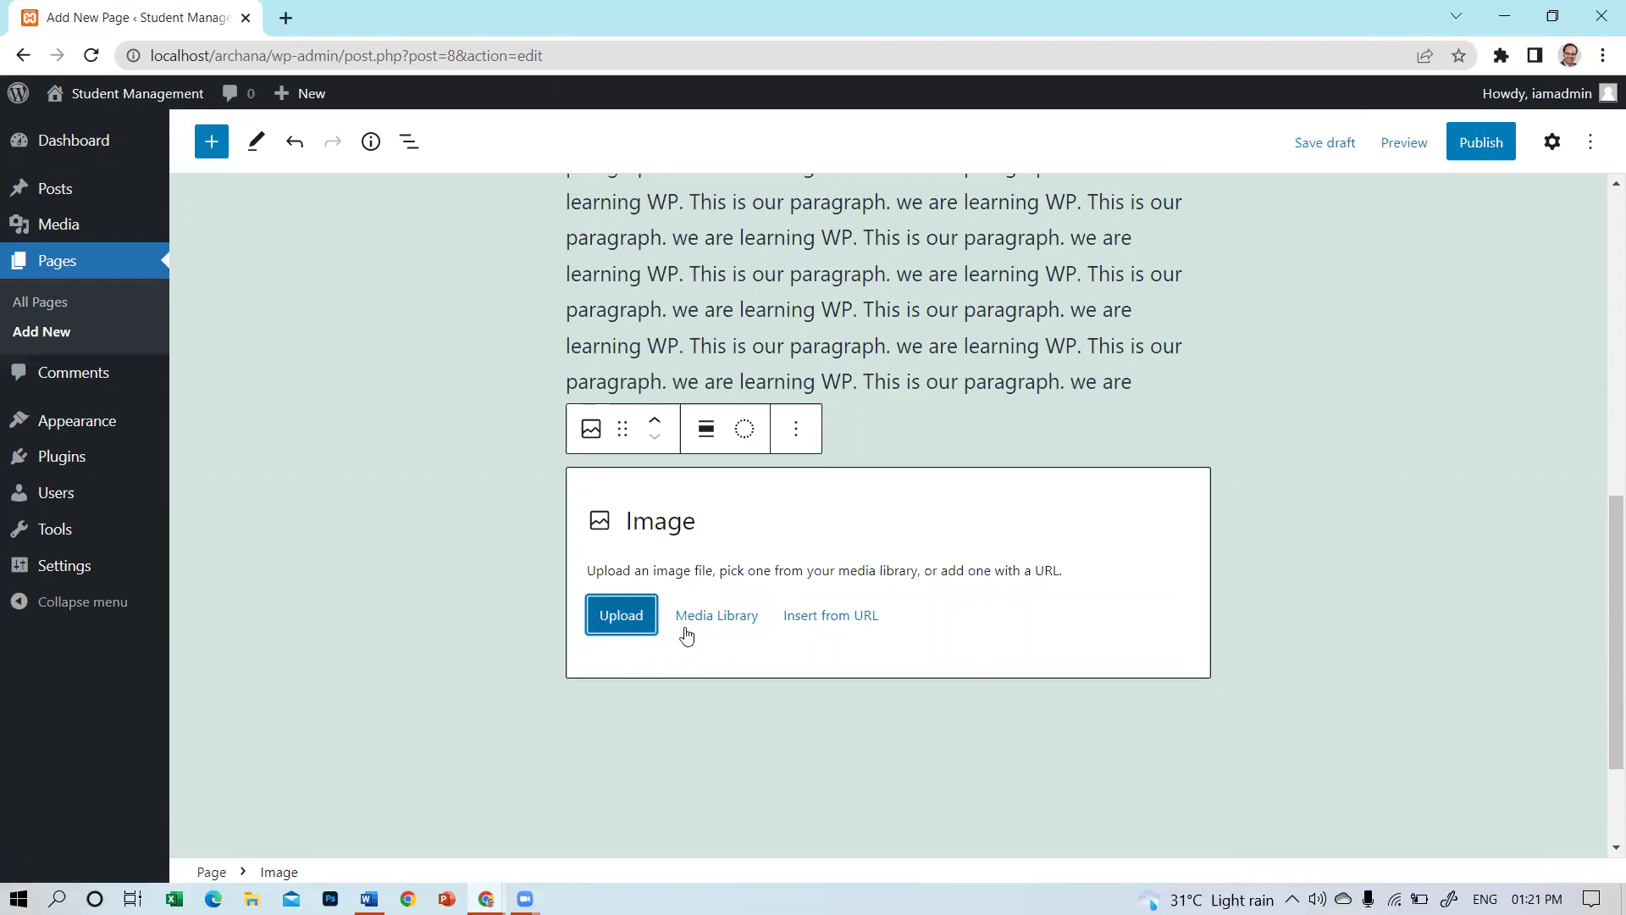
{"action": "left_click", "coordinate": [690, 629]}
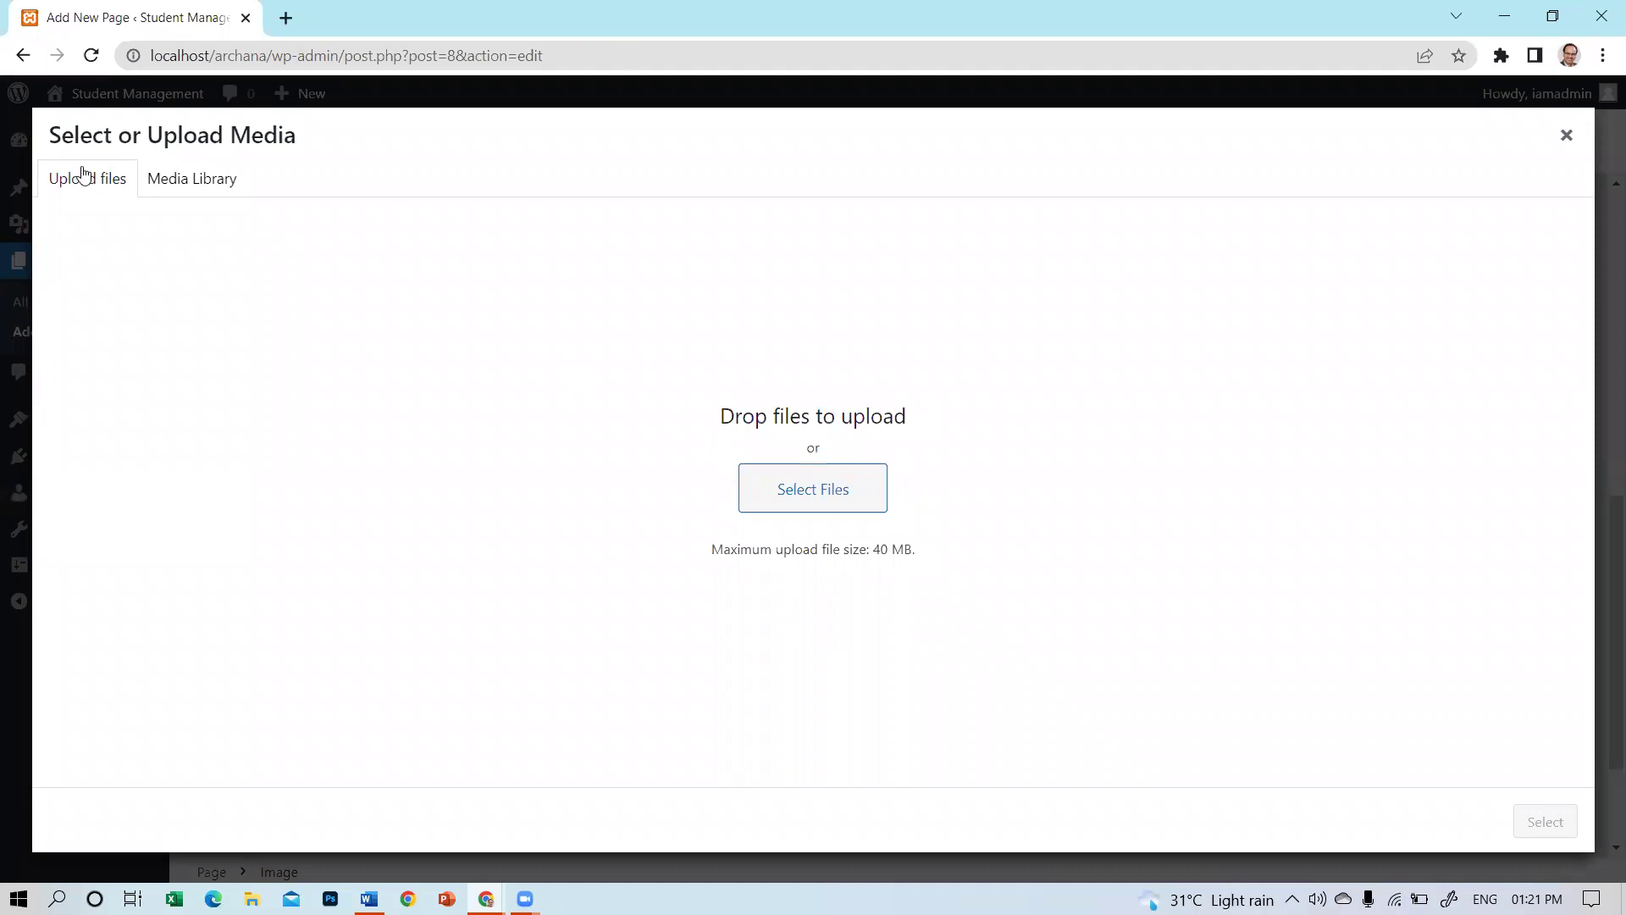
{"action": "left_click", "coordinate": [168, 198]}
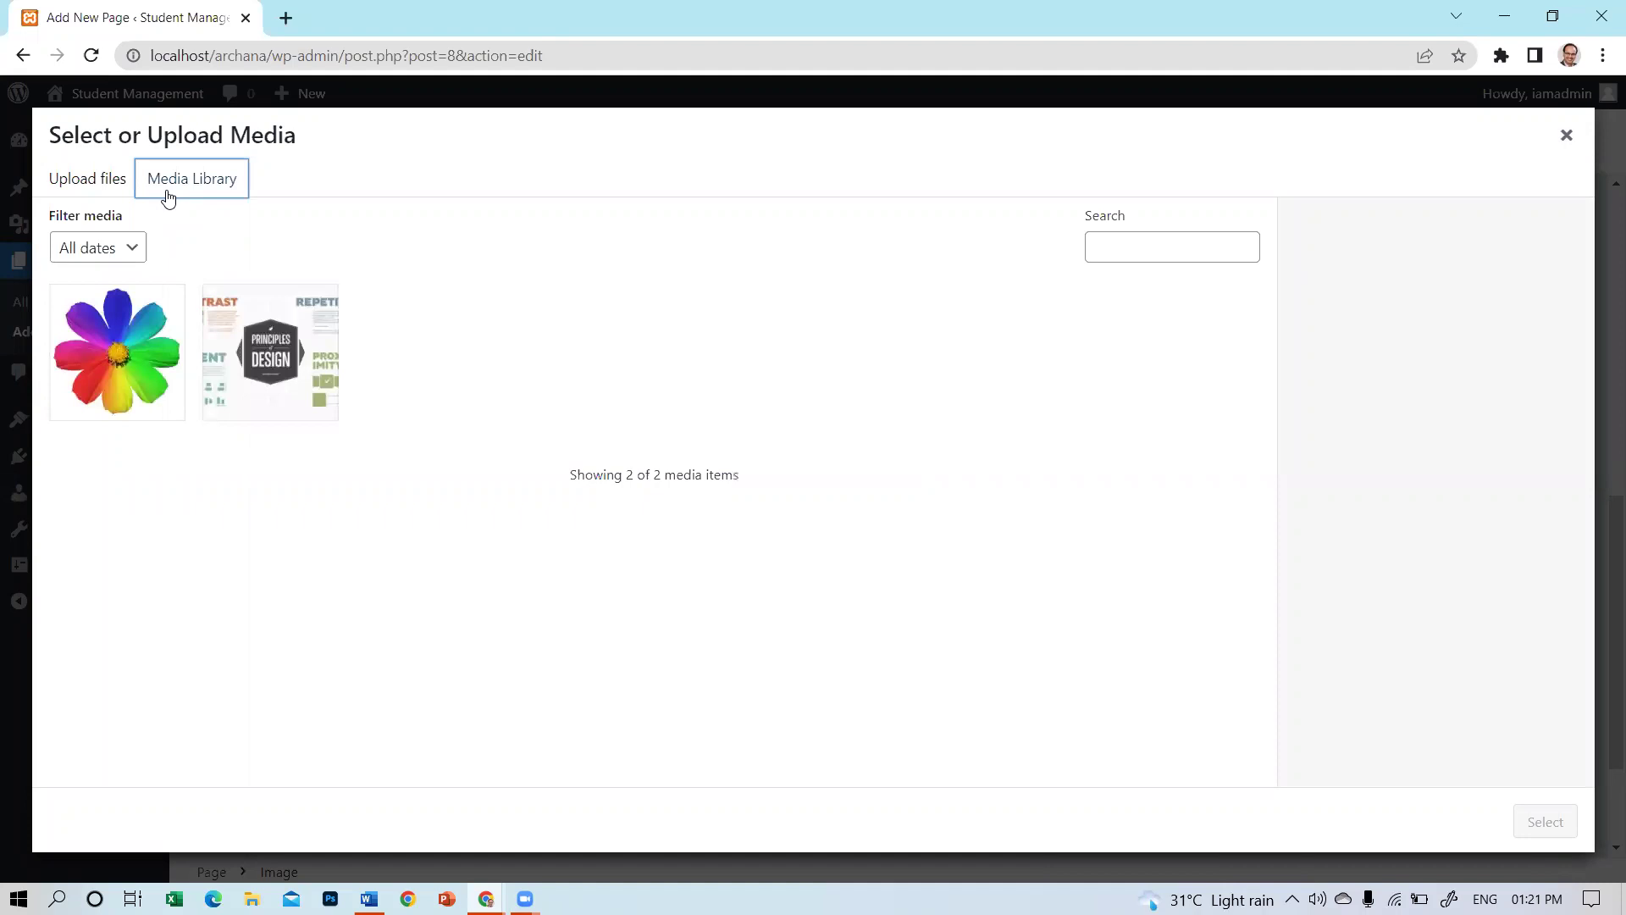
{"action": "left_click", "coordinate": [128, 386]}
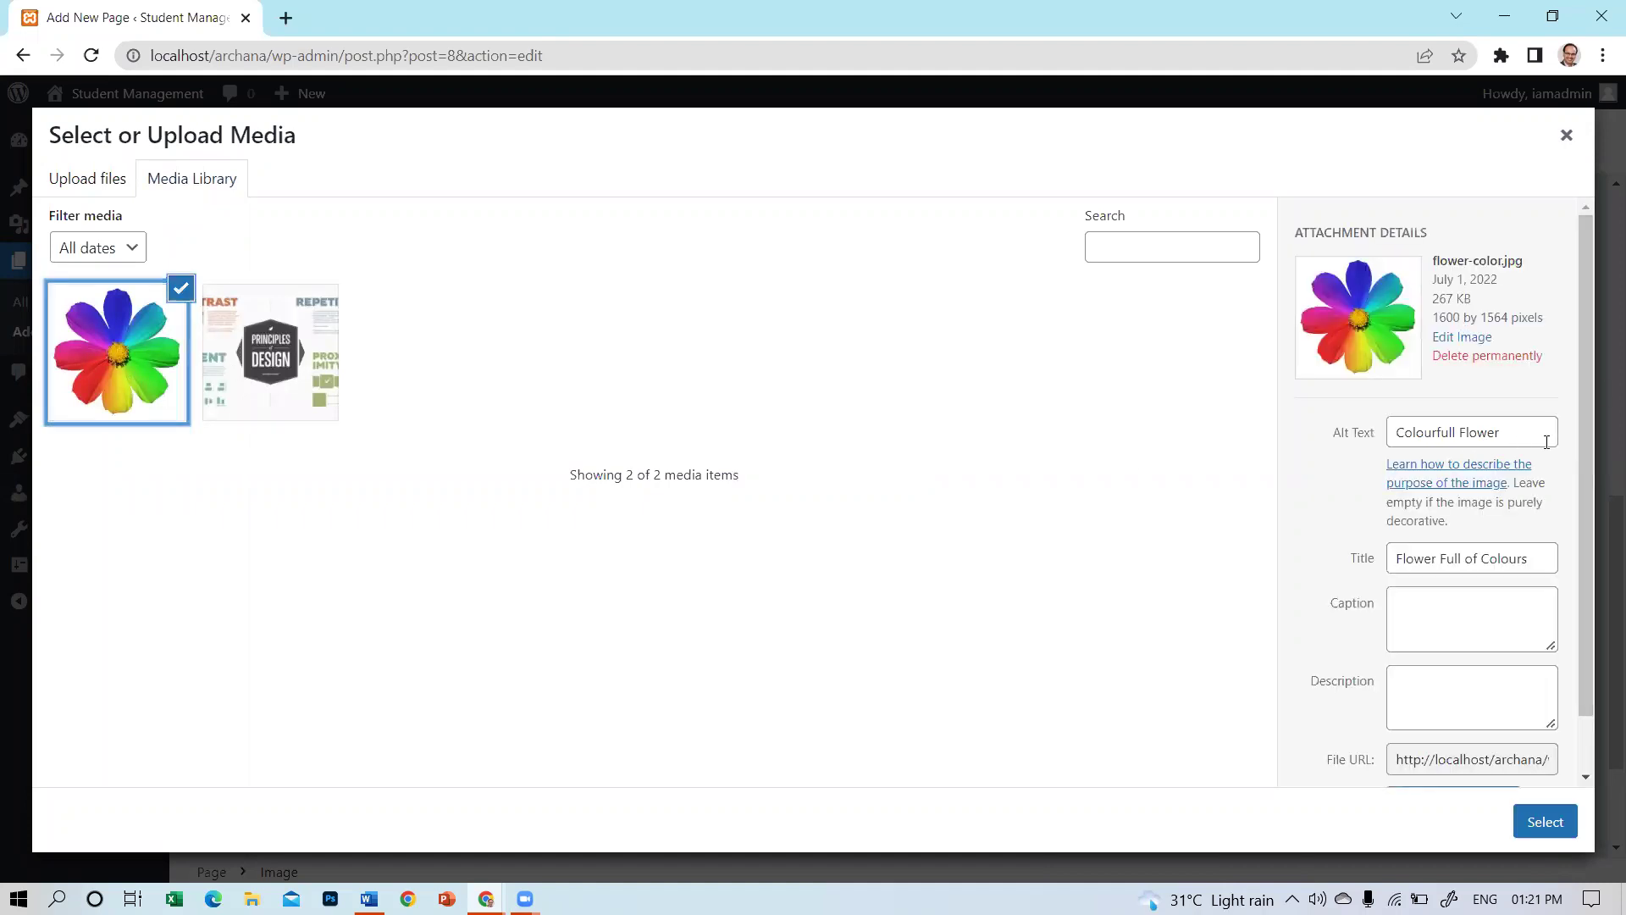
{"action": "left_click", "coordinate": [1529, 828]}
{"action": "scroll", "coordinate": [1064, 459], "scroll_direction": "up", "scroll_amount": 5}
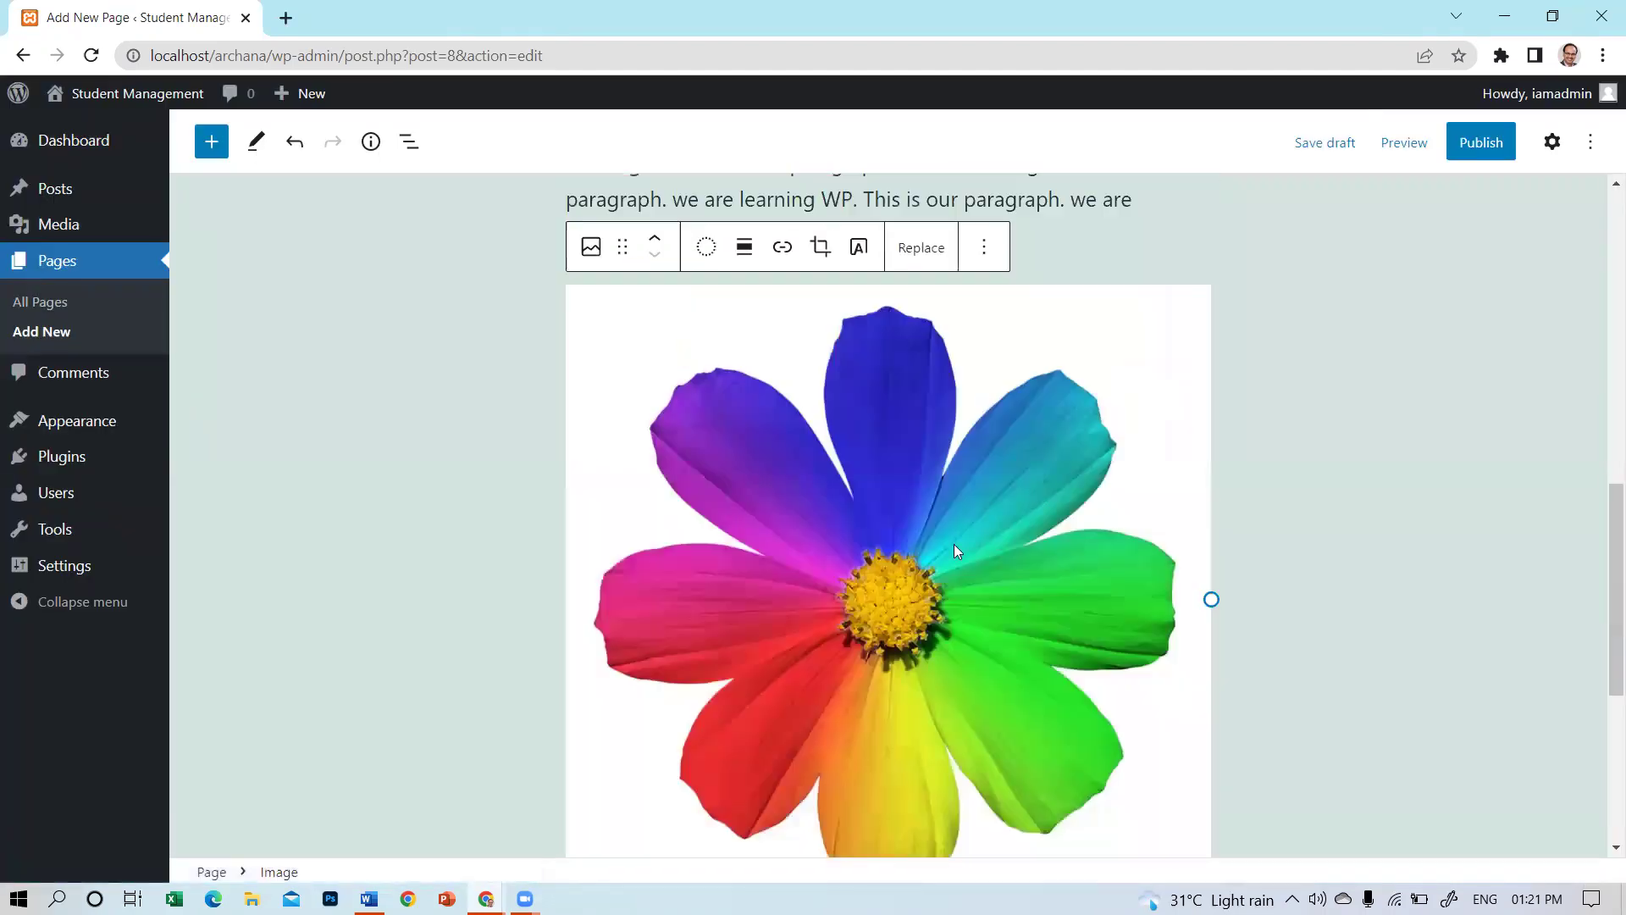
{"action": "scroll", "coordinate": [1208, 522], "scroll_direction": "down", "scroll_amount": 5}
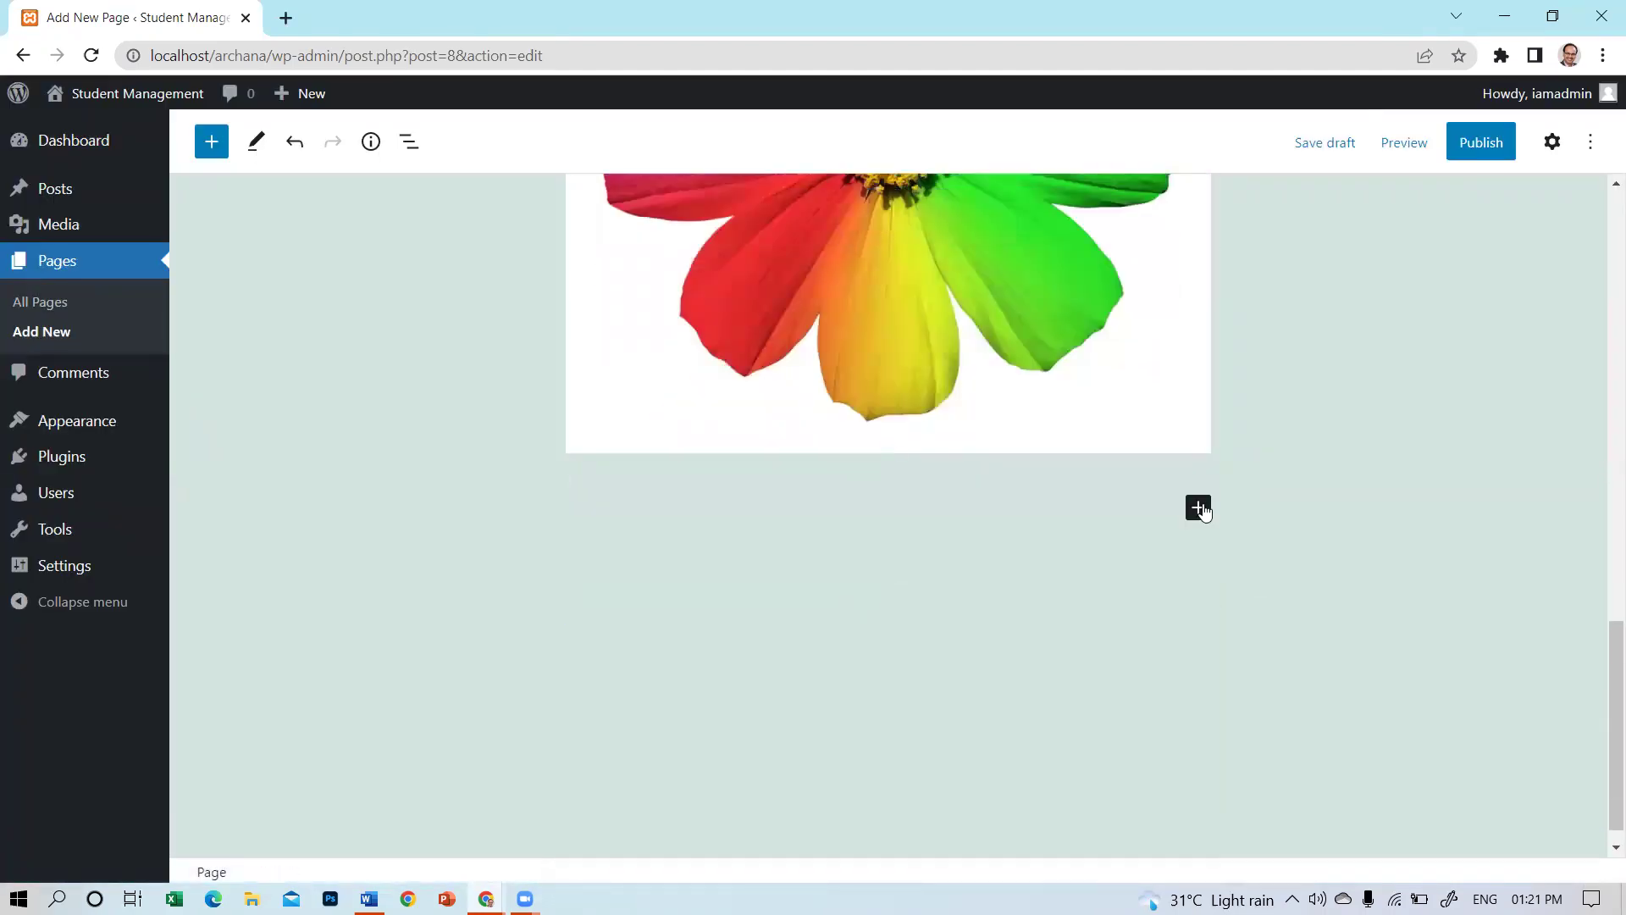
Add an Image block below the flower, uploading result-plus-2.jpg from the computer.
{"action": "left_click", "coordinate": [1198, 507]}
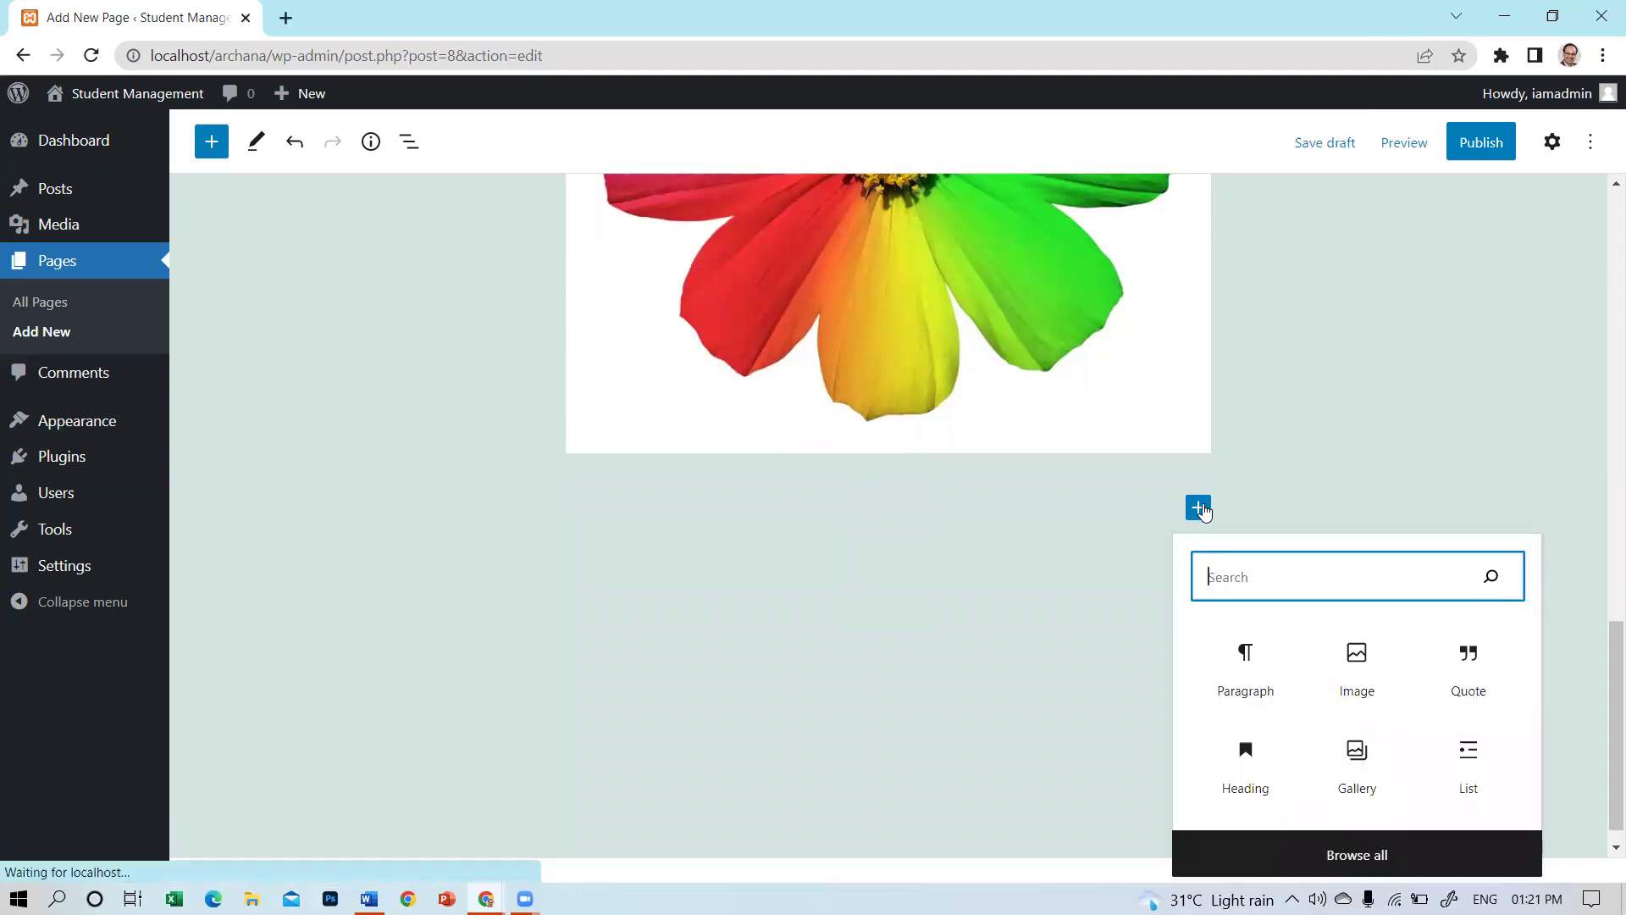
{"action": "left_click", "coordinate": [1366, 671]}
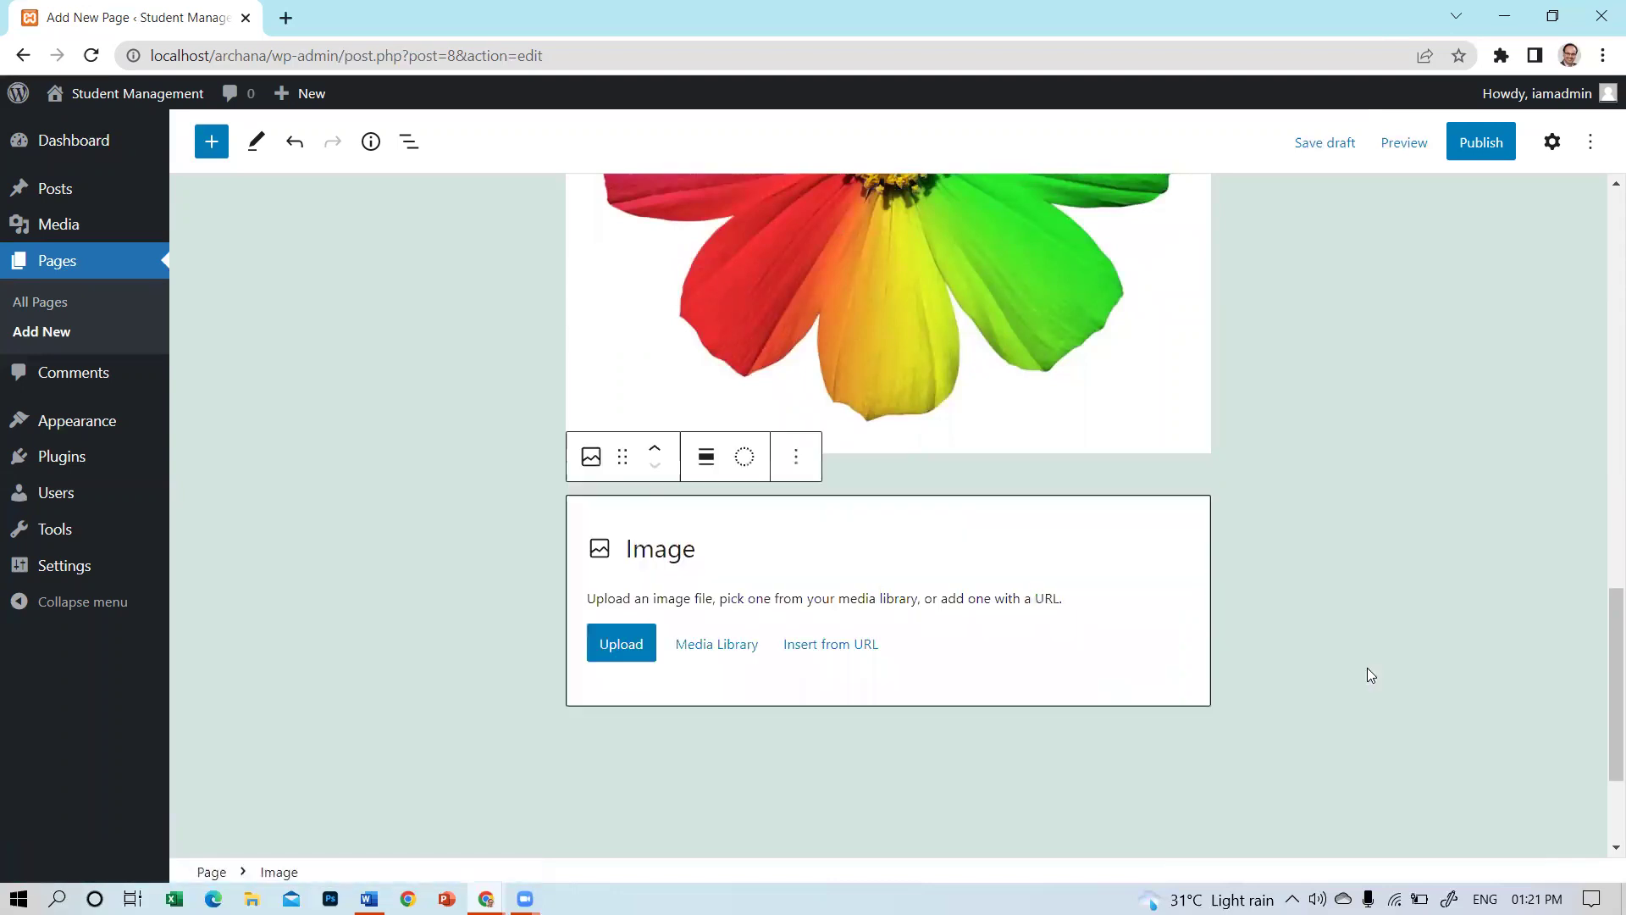
{"action": "left_click", "coordinate": [620, 654]}
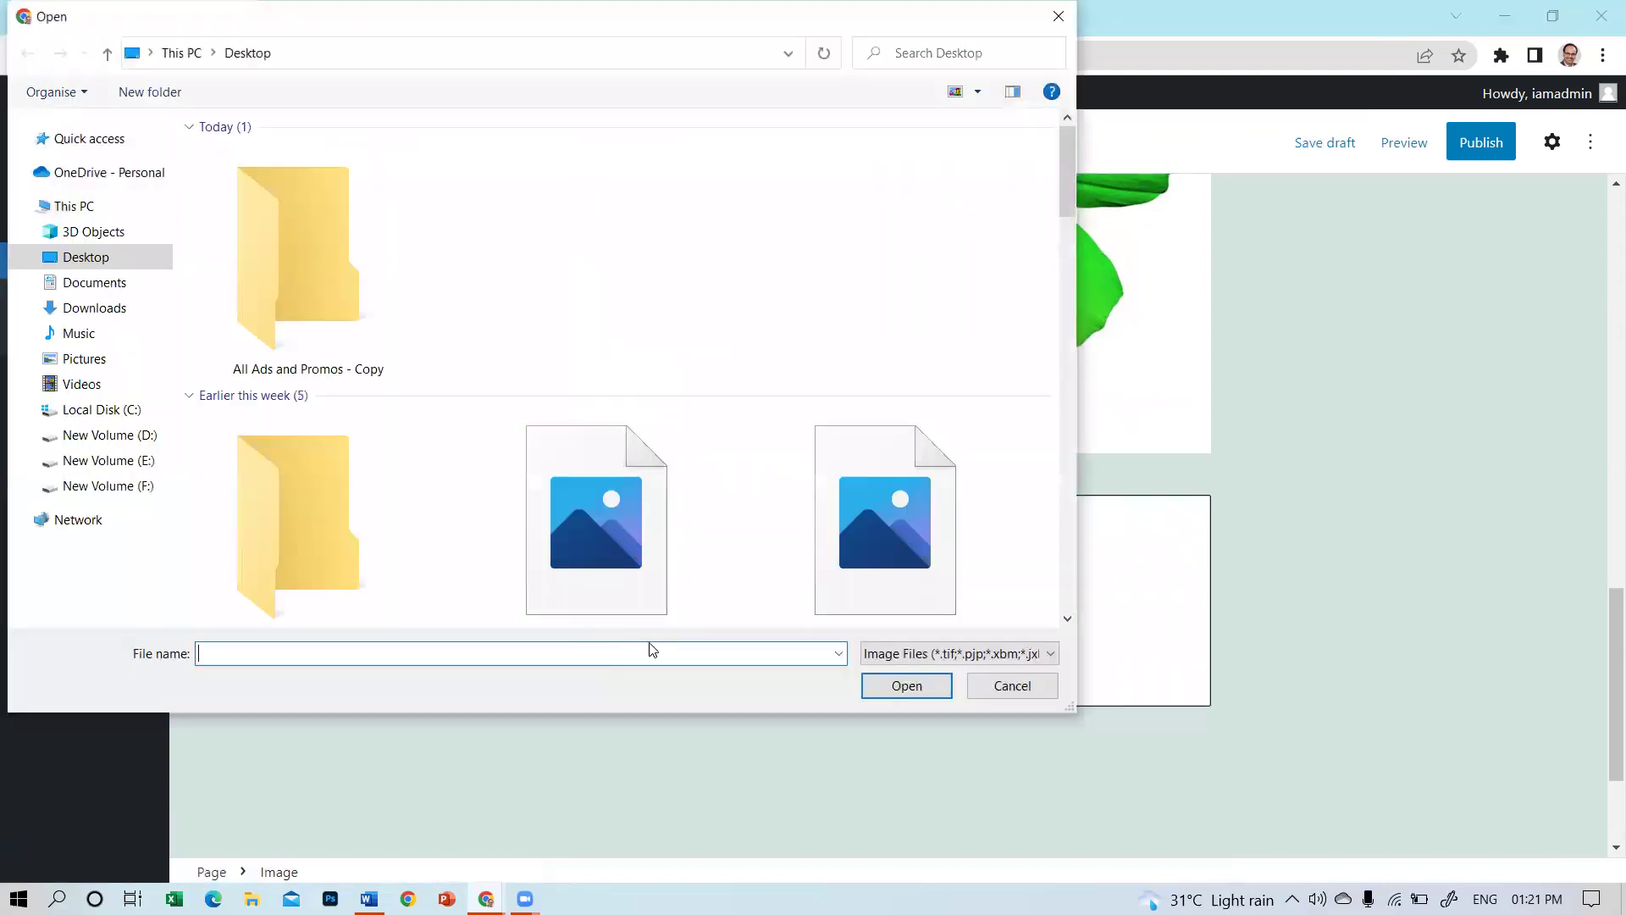
{"action": "left_click_drag", "start_coordinate": [1063, 209], "coordinate": [1065, 305]}
{"action": "scroll", "coordinate": [638, 373], "scroll_direction": "up", "scroll_amount": 3}
{"action": "left_click", "coordinate": [617, 293]}
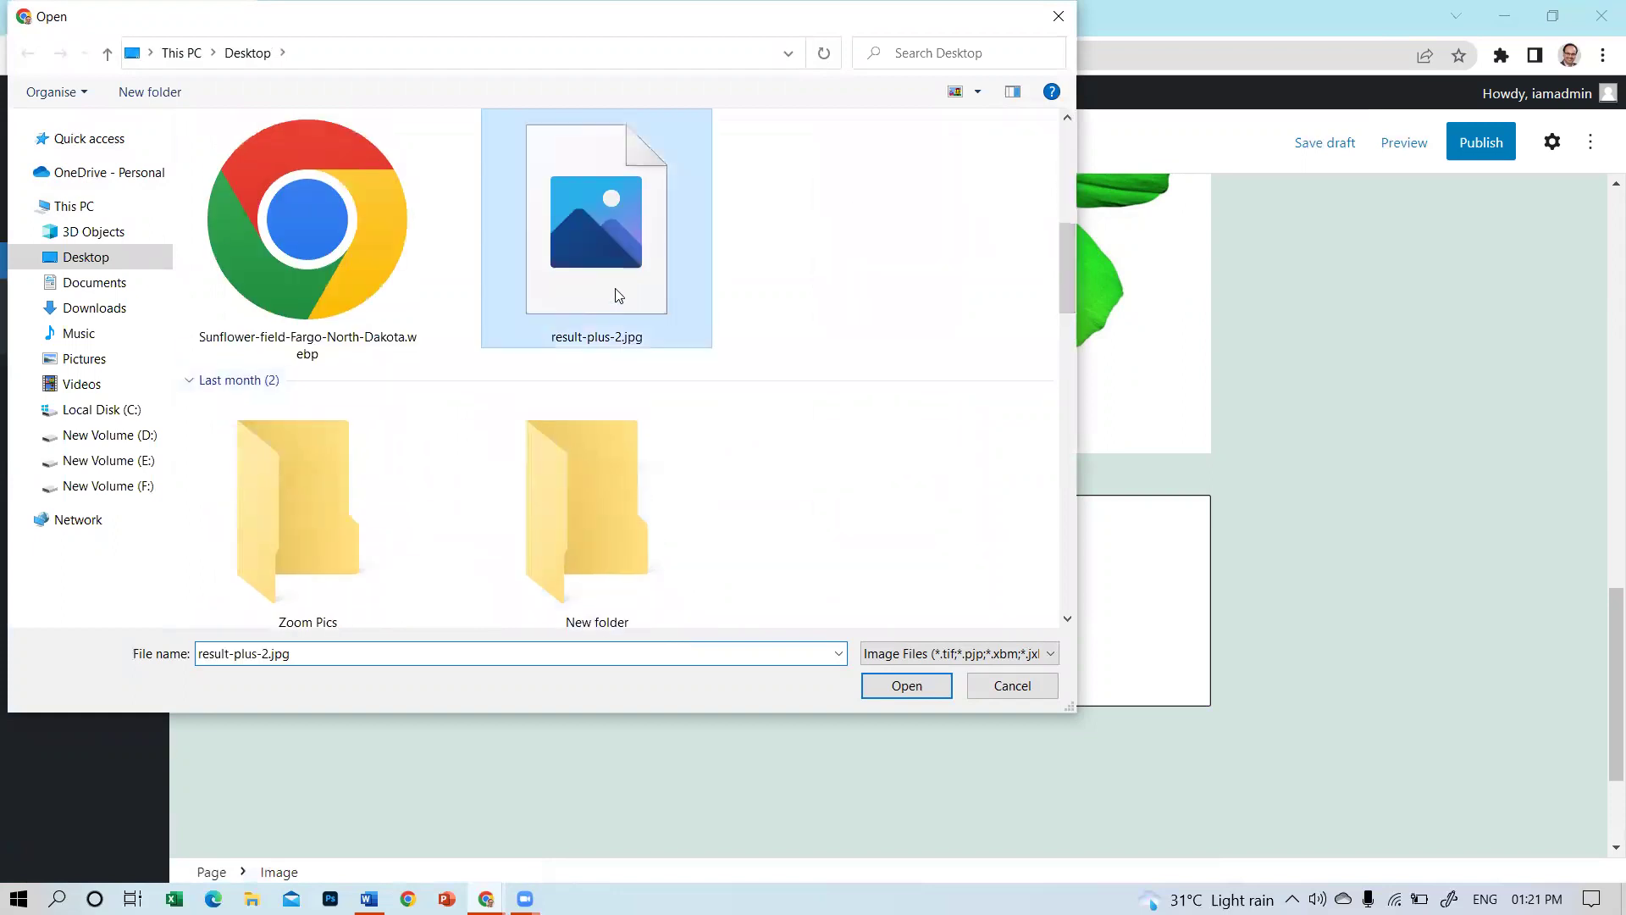
{"action": "left_click", "coordinate": [907, 686]}
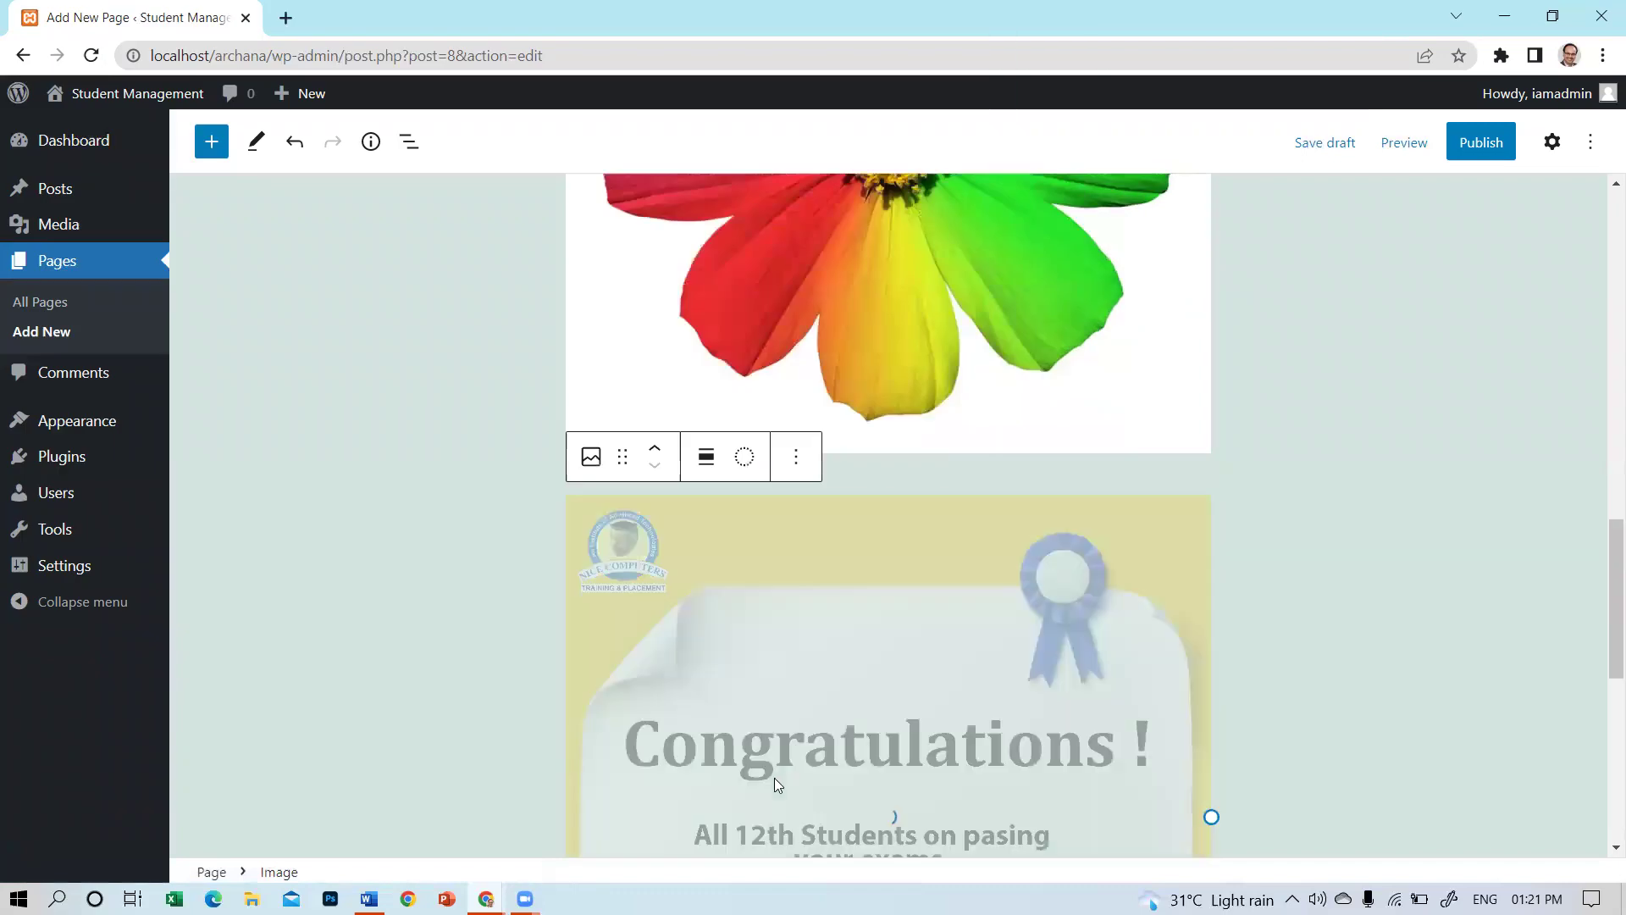
Caption the Congratulations certificate image 'Result Image'.
{"action": "scroll", "coordinate": [1129, 610], "scroll_direction": "down", "scroll_amount": 3}
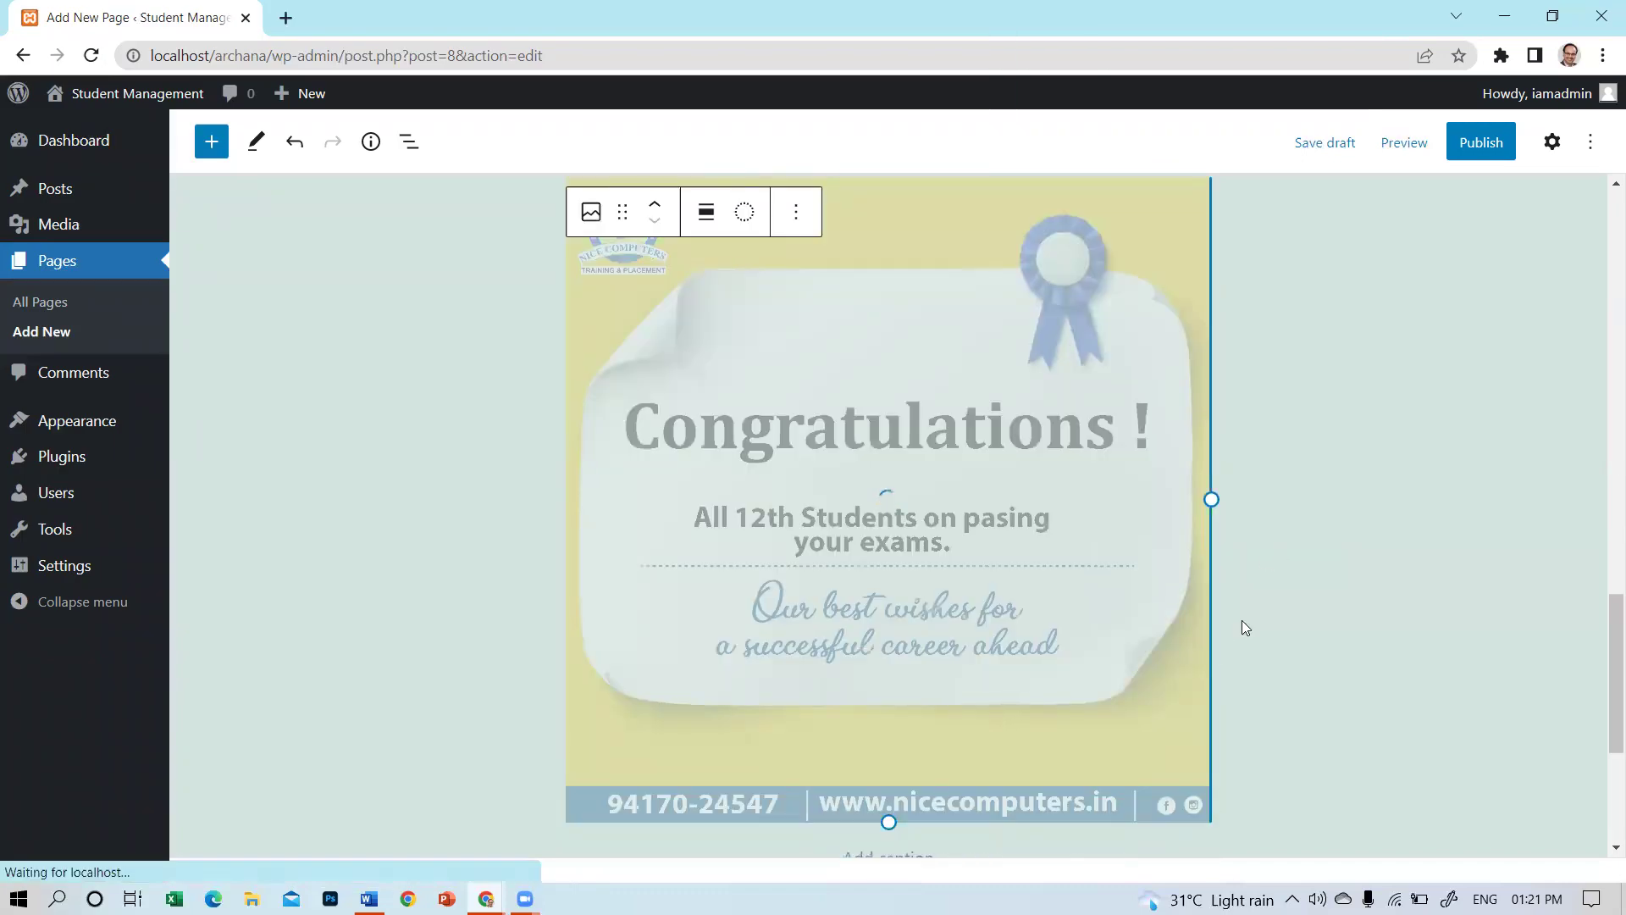
{"action": "scroll", "coordinate": [1161, 542], "scroll_direction": "up", "scroll_amount": 5}
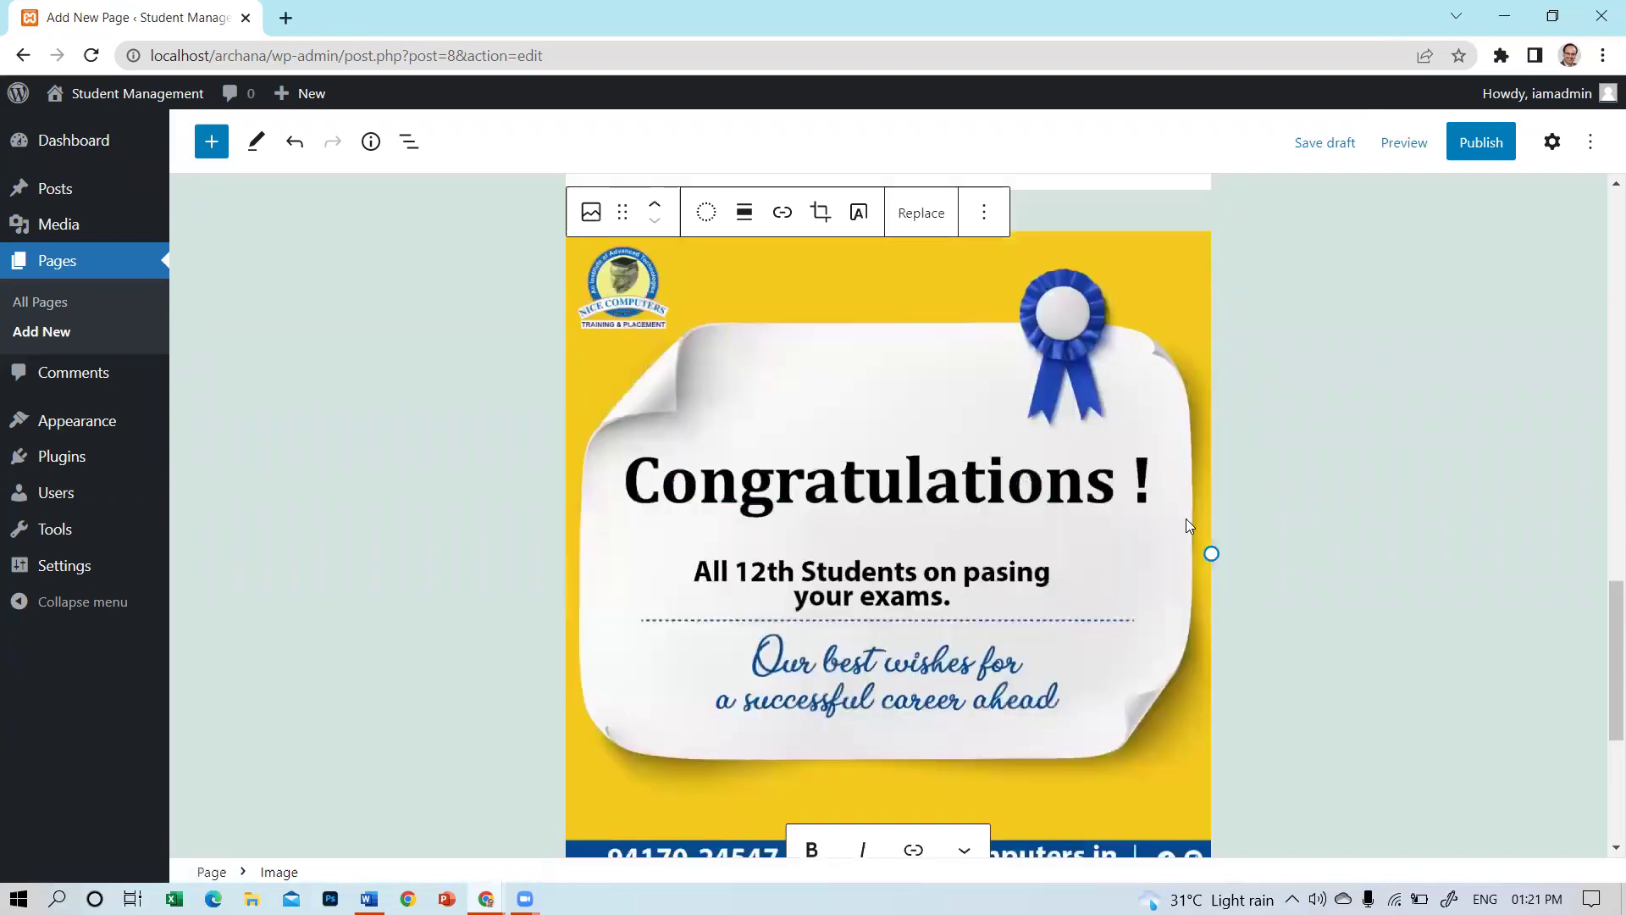
{"action": "scroll", "coordinate": [1186, 518], "scroll_direction": "down", "scroll_amount": 3}
{"action": "scroll", "coordinate": [1082, 538], "scroll_direction": "up", "scroll_amount": 6}
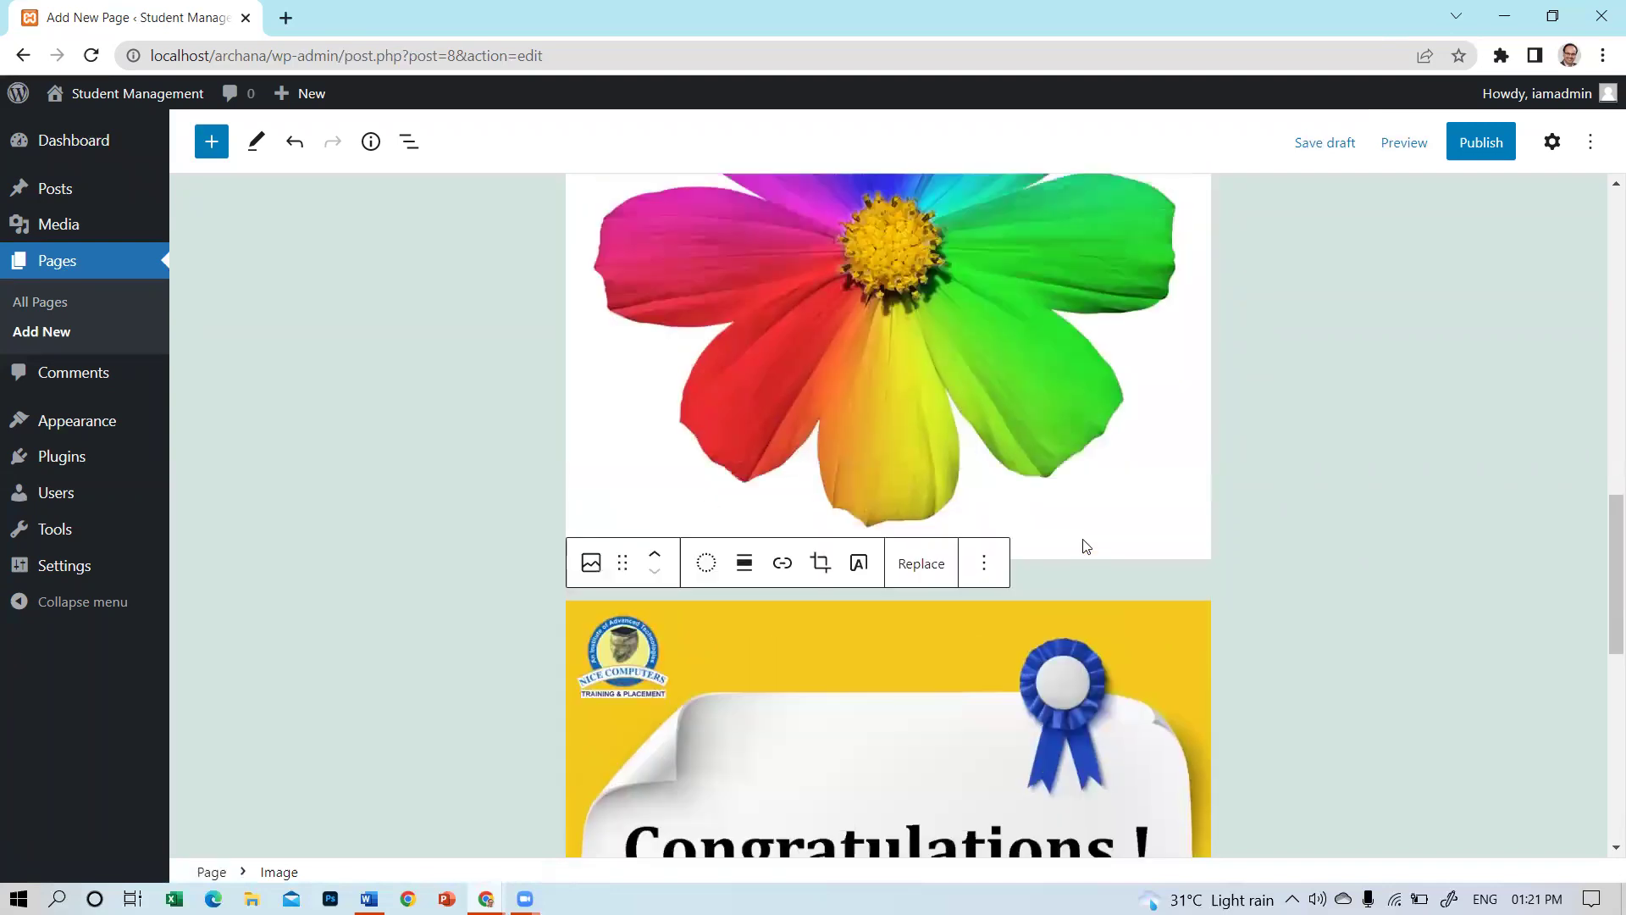
{"action": "scroll", "coordinate": [1086, 546], "scroll_direction": "down", "scroll_amount": 7}
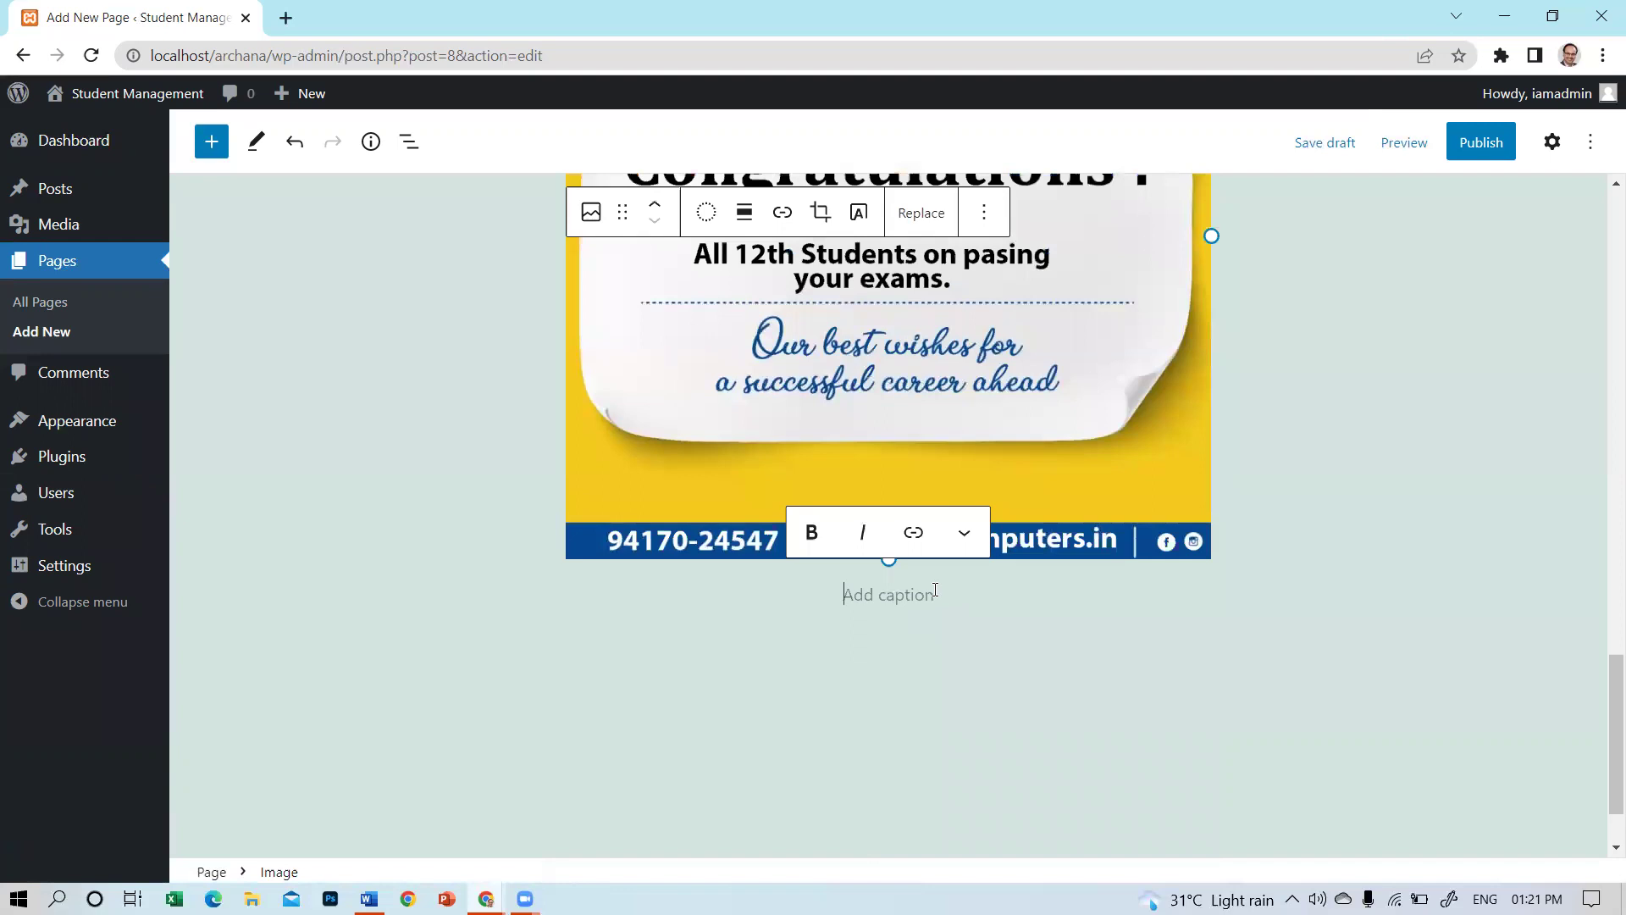
{"action": "type", "text": "Result"}
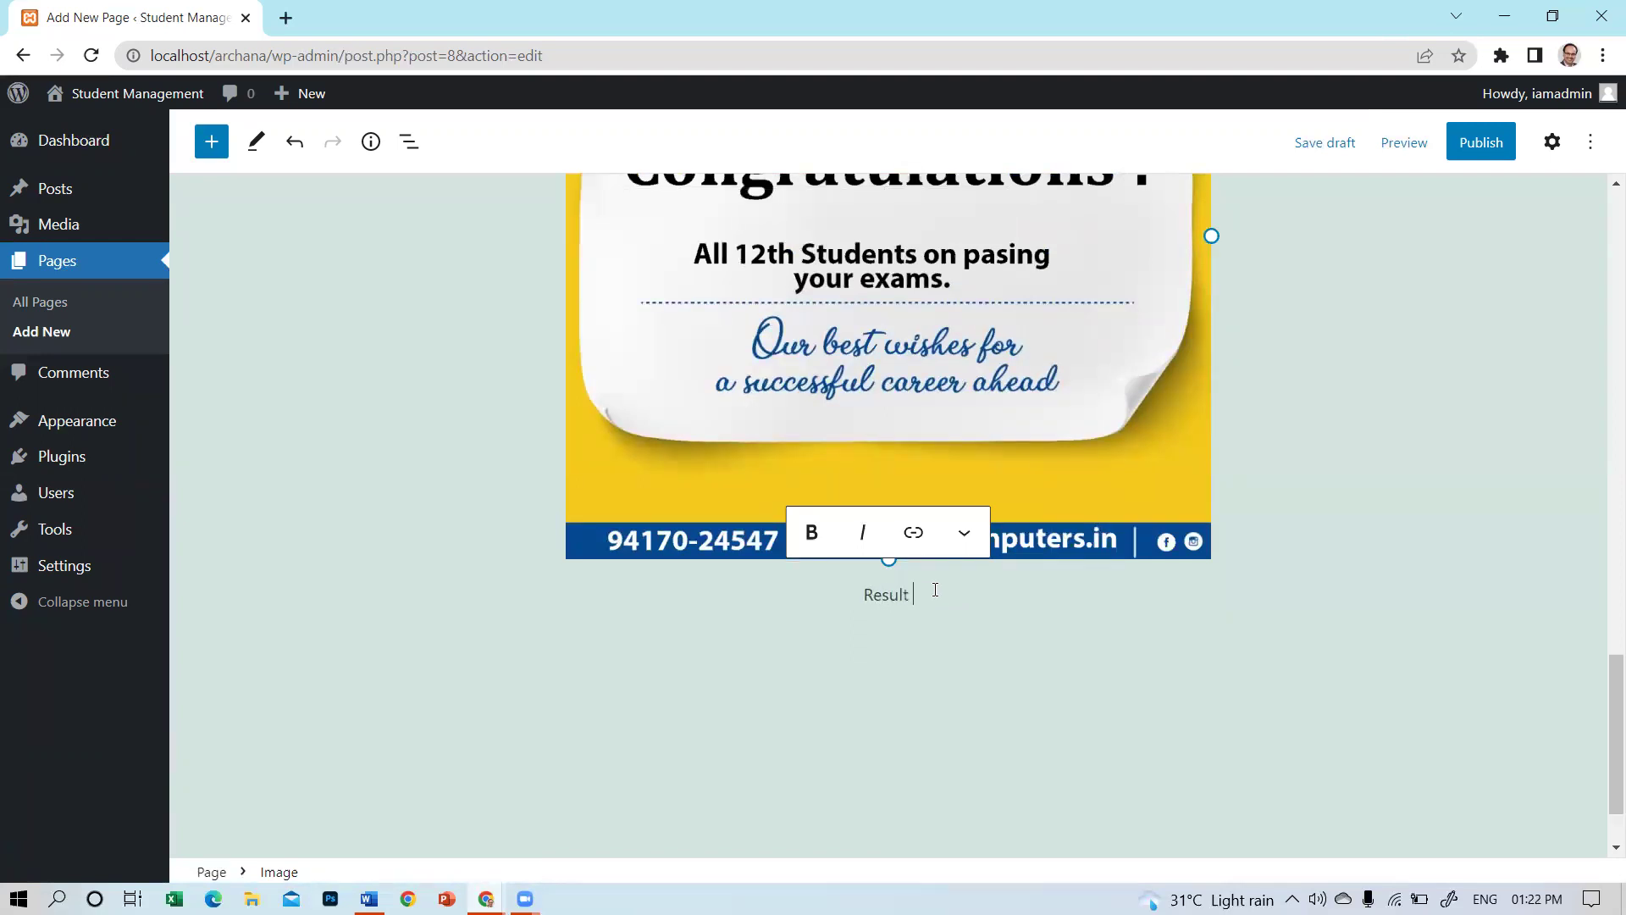
{"action": "type", "text": " Image"}
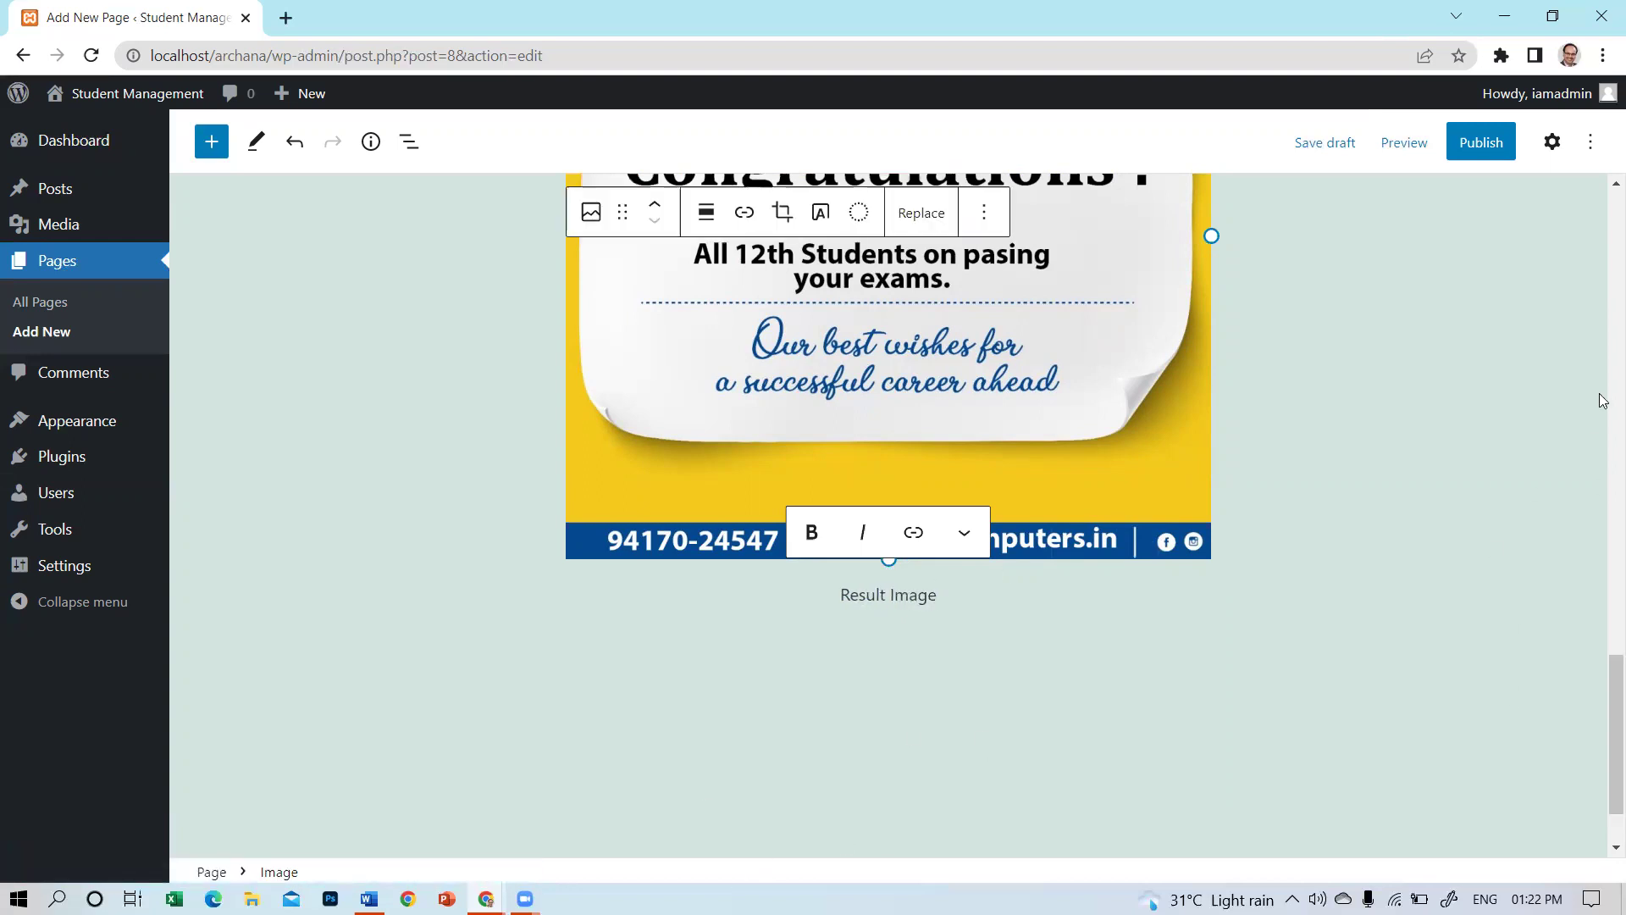
{"action": "scroll", "coordinate": [1563, 212], "scroll_direction": "up", "scroll_amount": 10}
{"action": "scroll", "coordinate": [1055, 330], "scroll_direction": "up", "scroll_amount": 10}
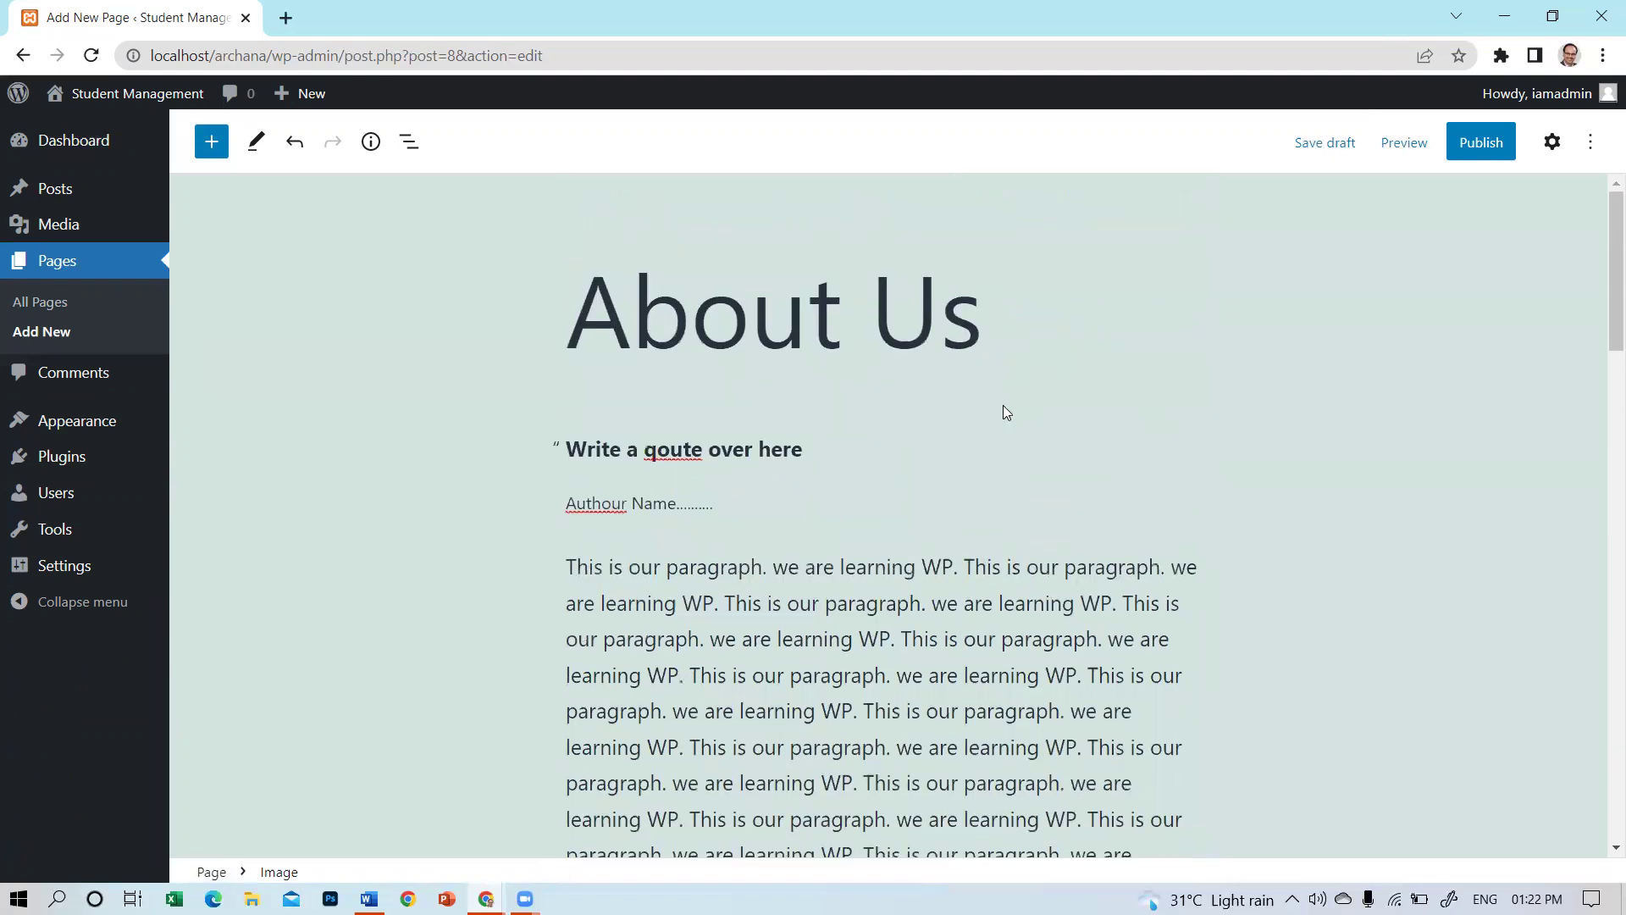
Publish the About Us page and open its live view.
{"action": "left_click", "coordinate": [1482, 142]}
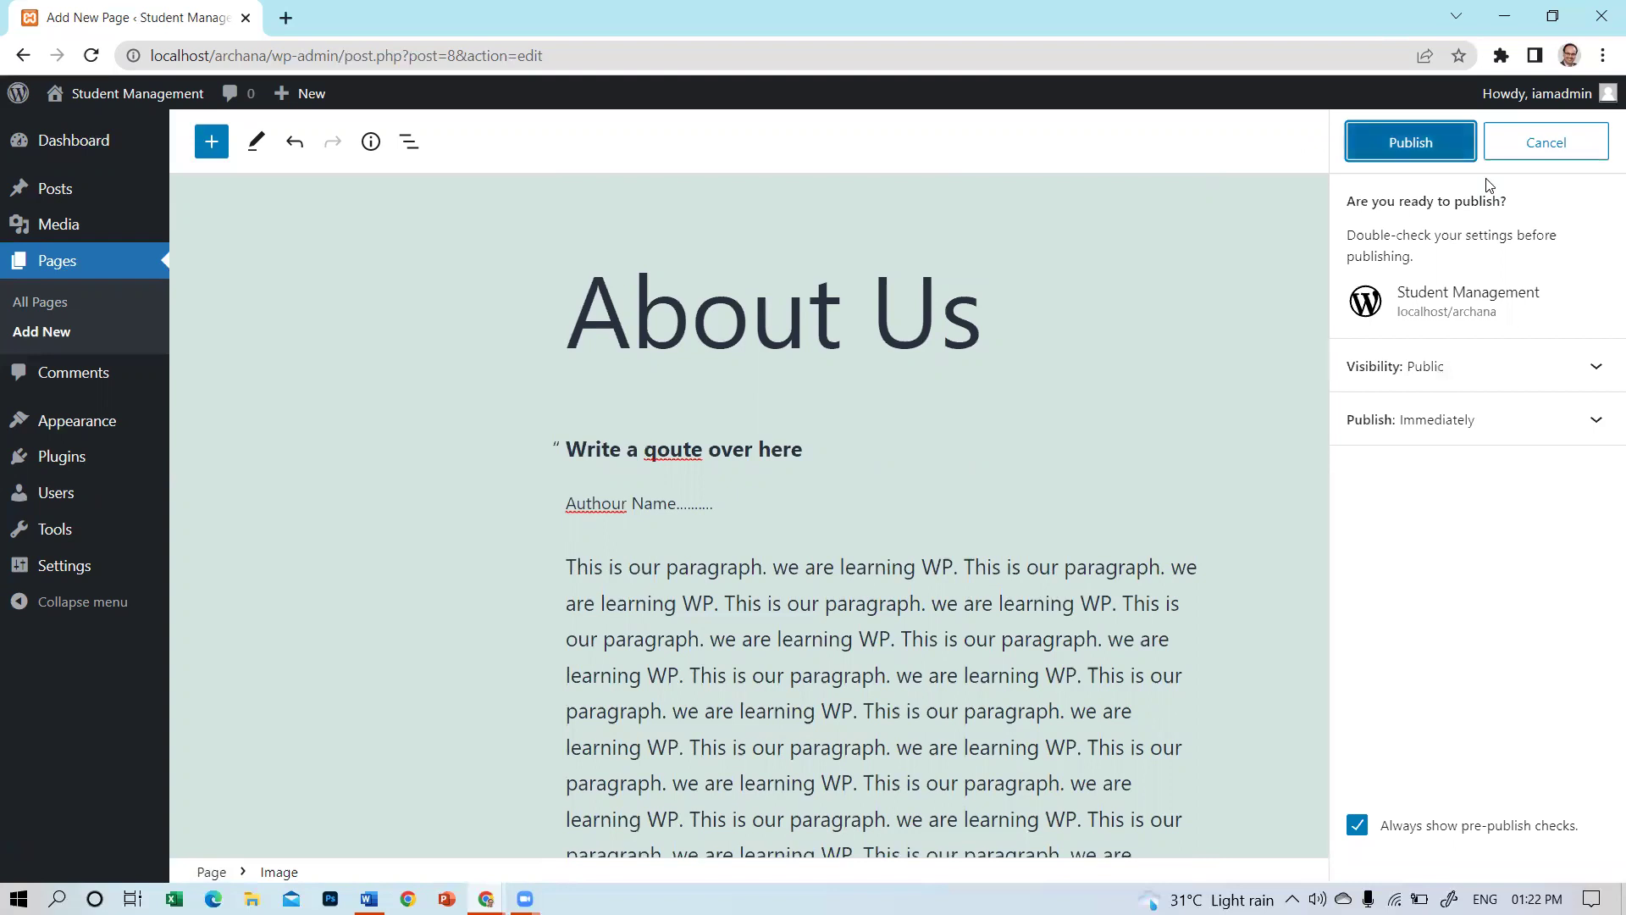
{"action": "key", "text": "Return"}
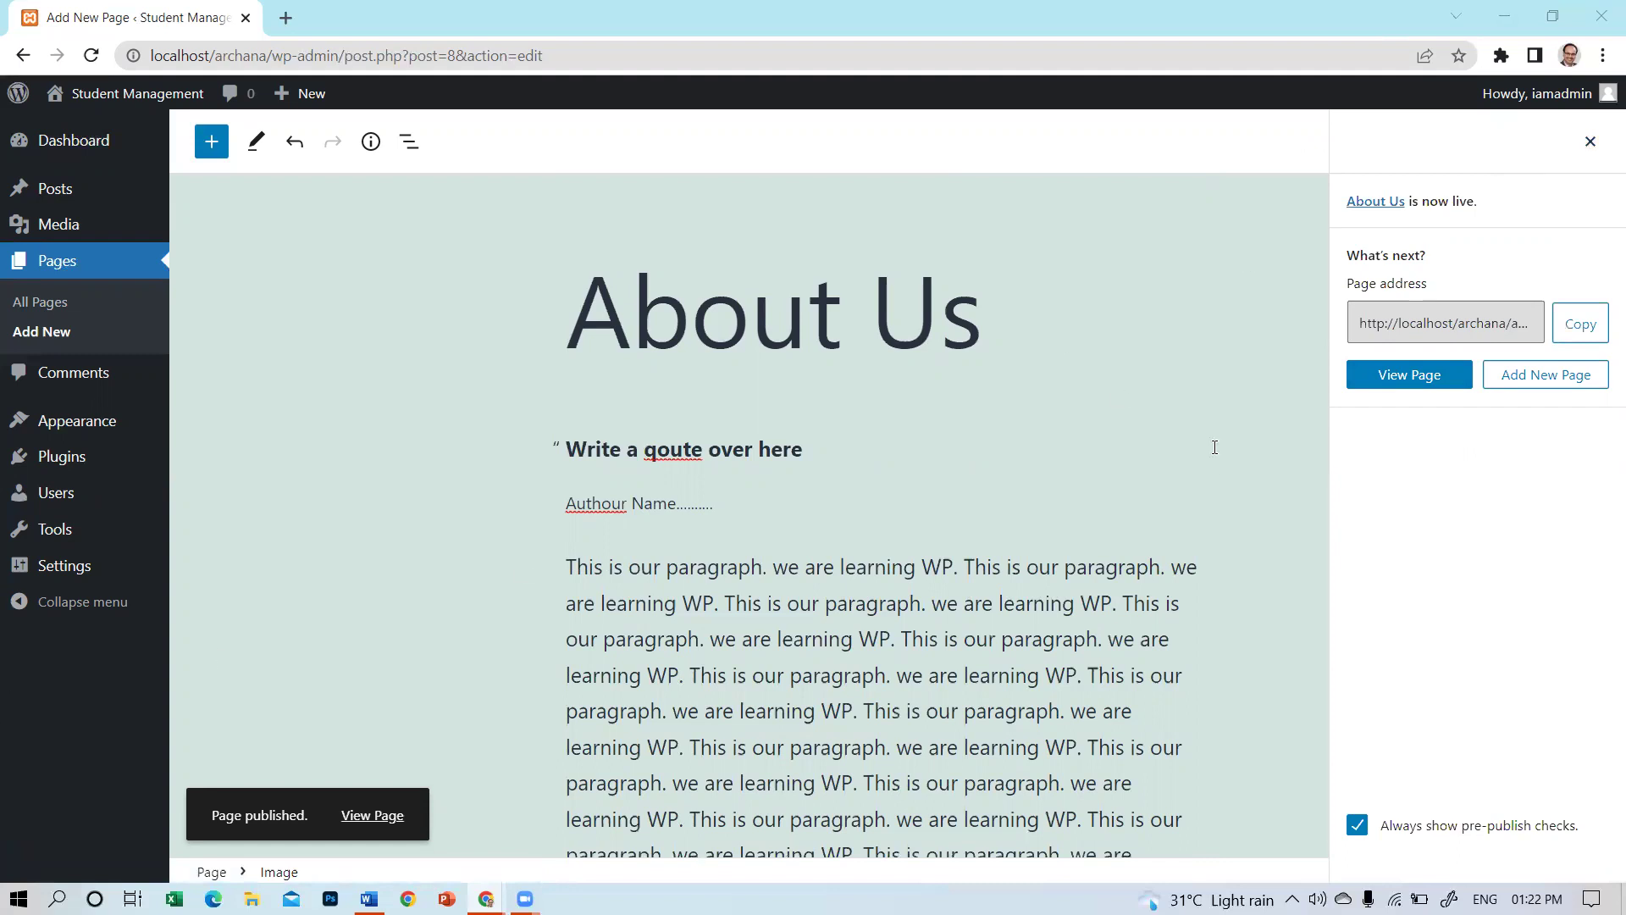
{"action": "left_click", "coordinate": [1414, 386]}
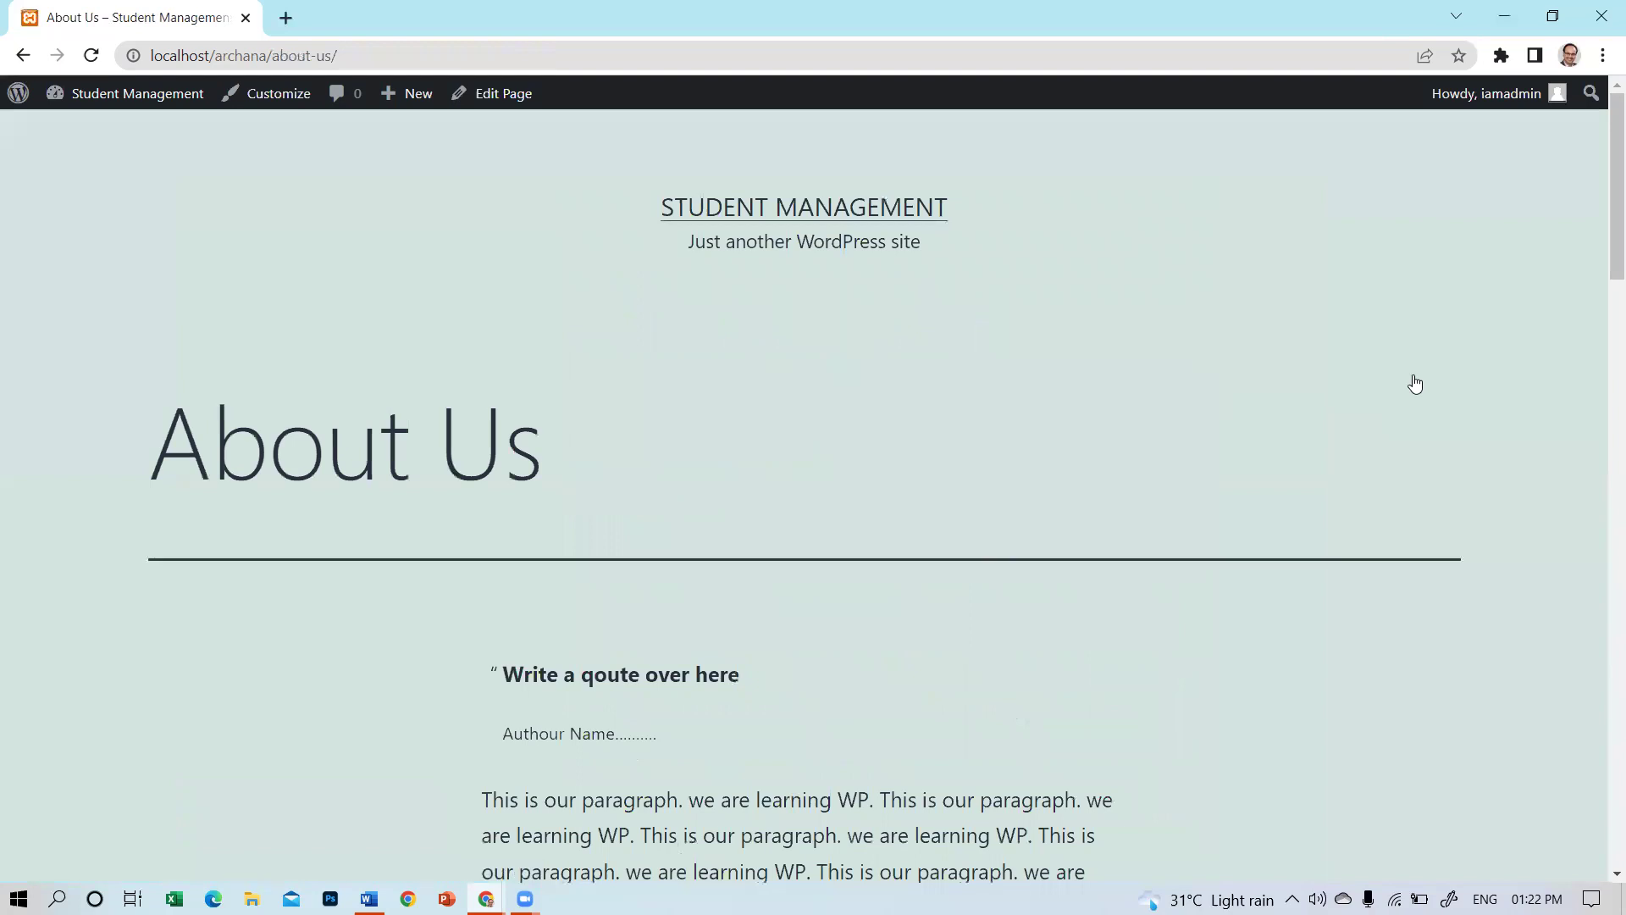
Scroll through the live About Us page's images and caption, then return to editing it.
{"action": "scroll", "coordinate": [555, 334], "scroll_direction": "down", "scroll_amount": 6}
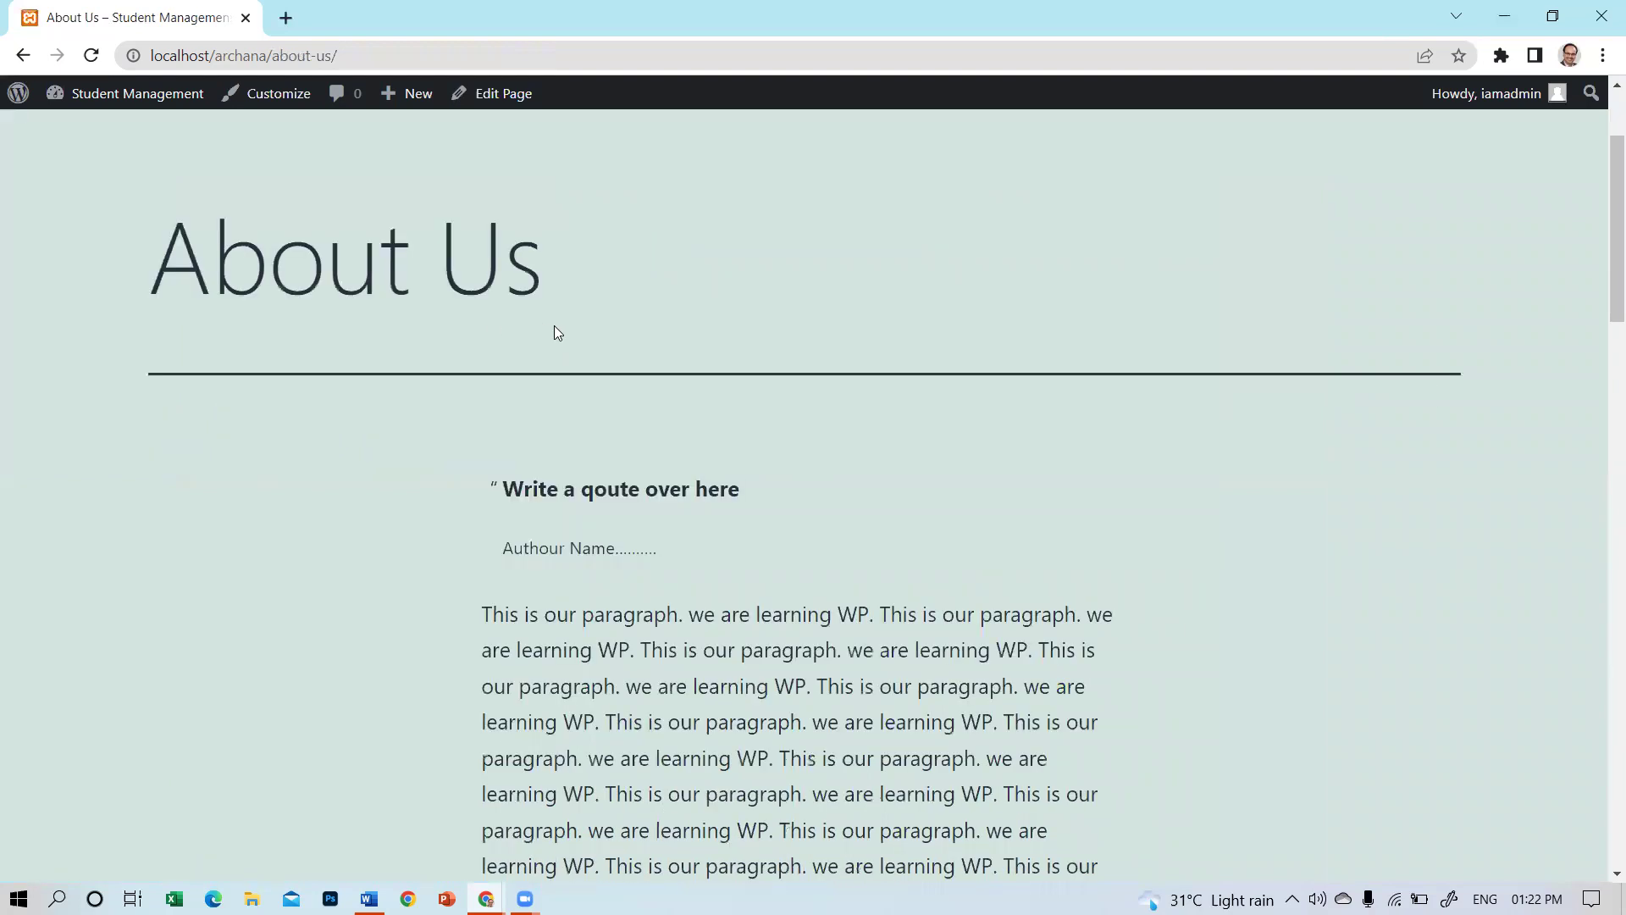
{"action": "scroll", "coordinate": [573, 342], "scroll_direction": "down", "scroll_amount": 20}
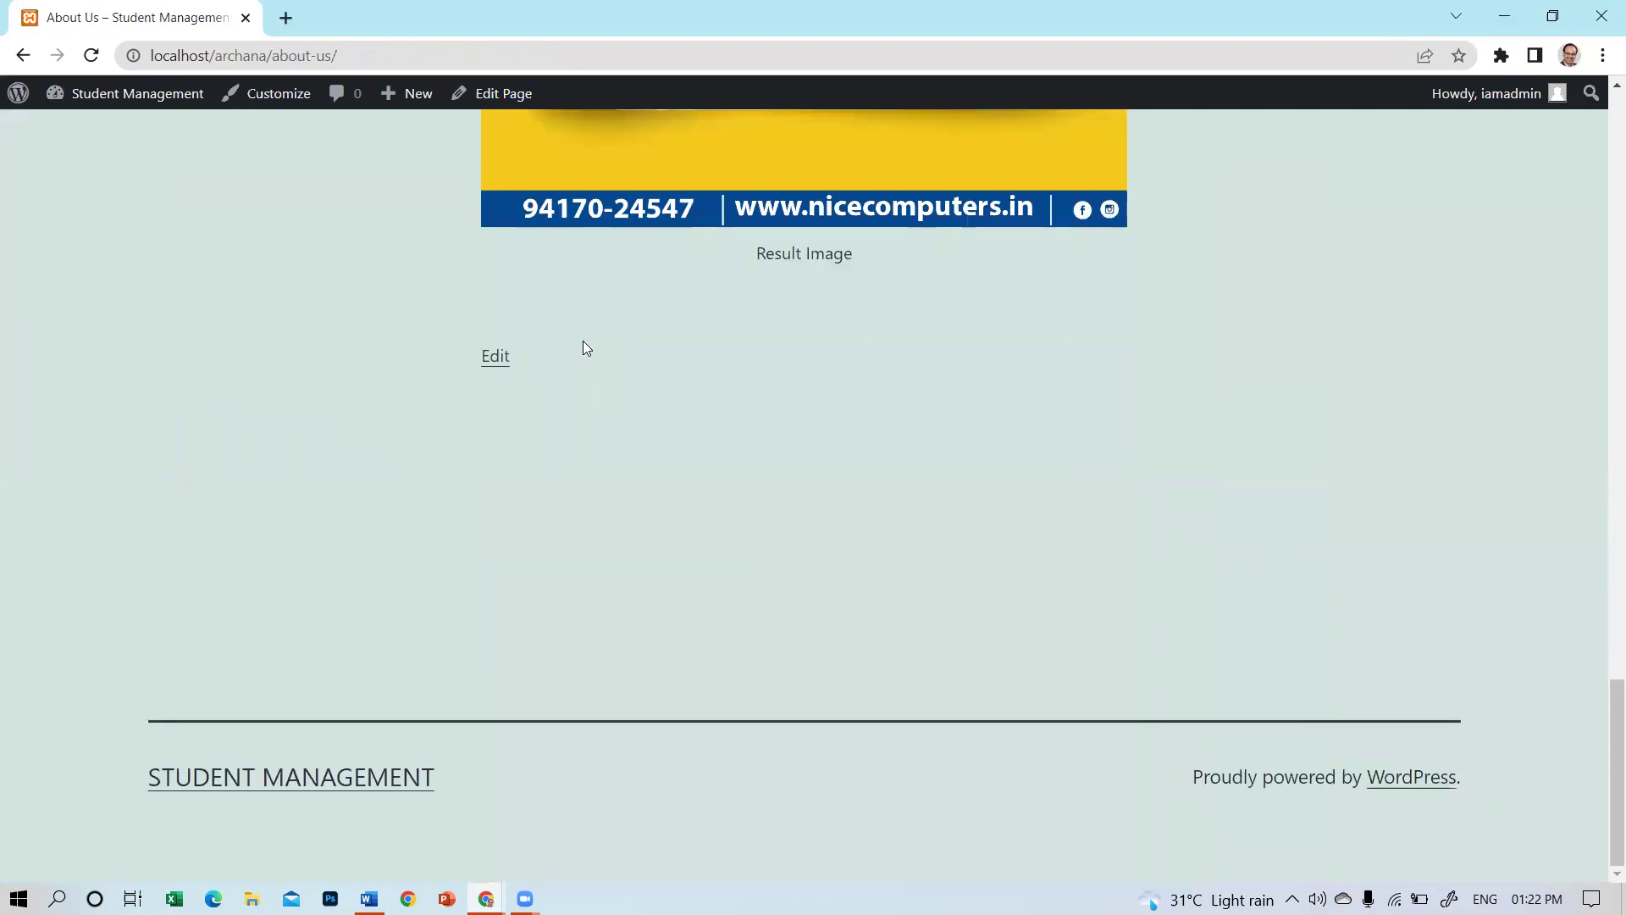
{"action": "scroll", "coordinate": [583, 342], "scroll_direction": "up", "scroll_amount": 20}
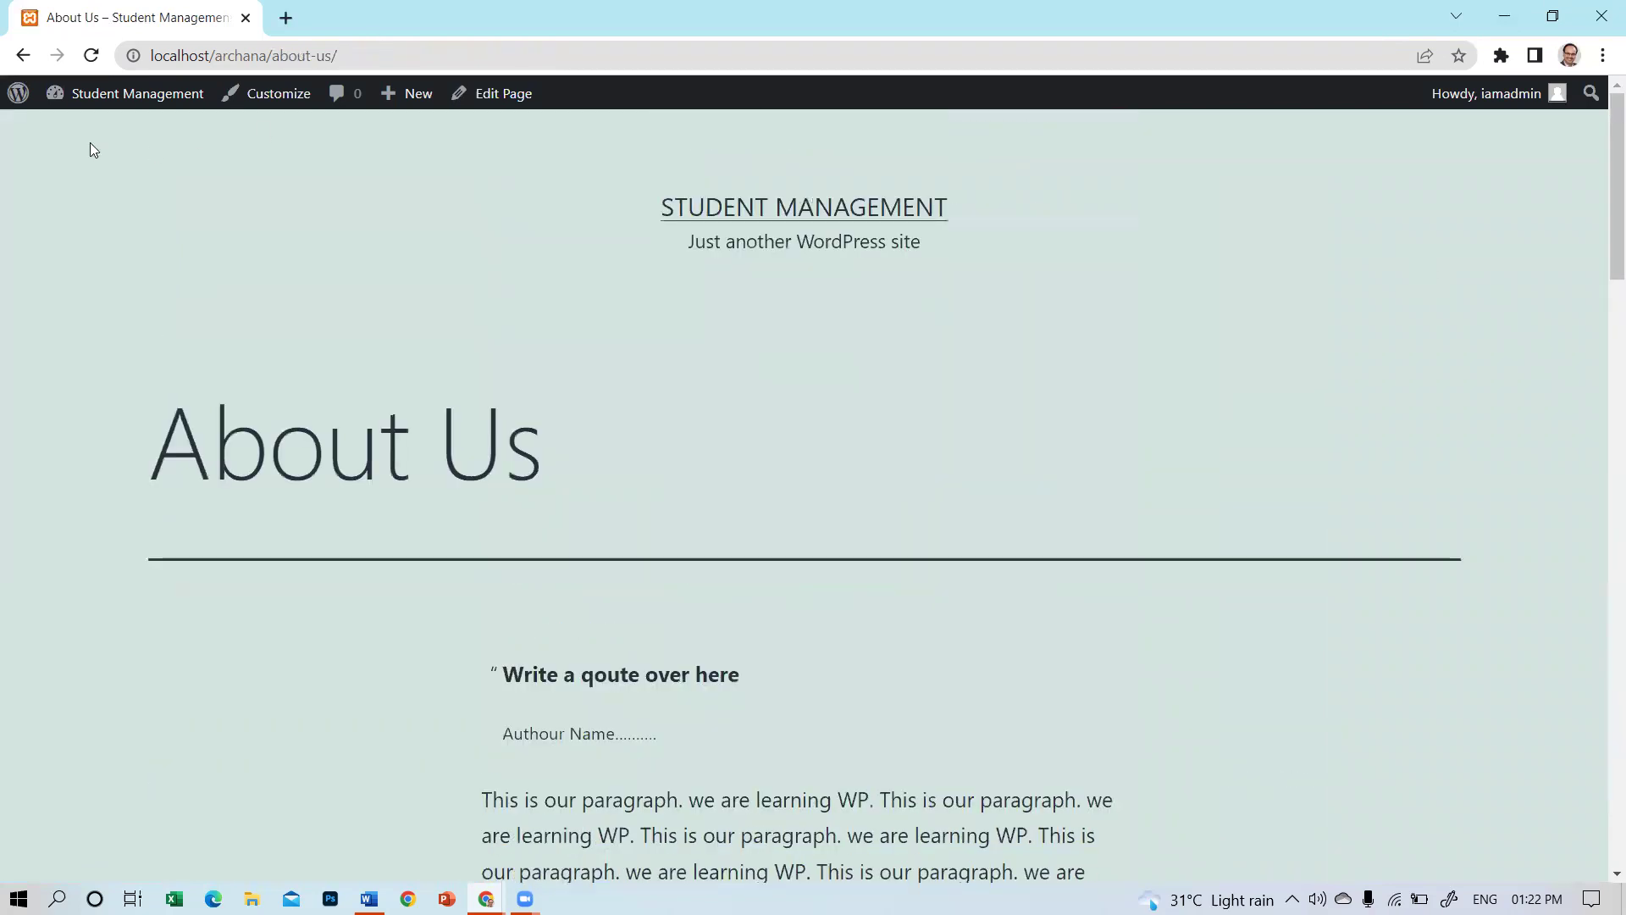
{"action": "scroll", "coordinate": [764, 407], "scroll_direction": "down", "scroll_amount": 20}
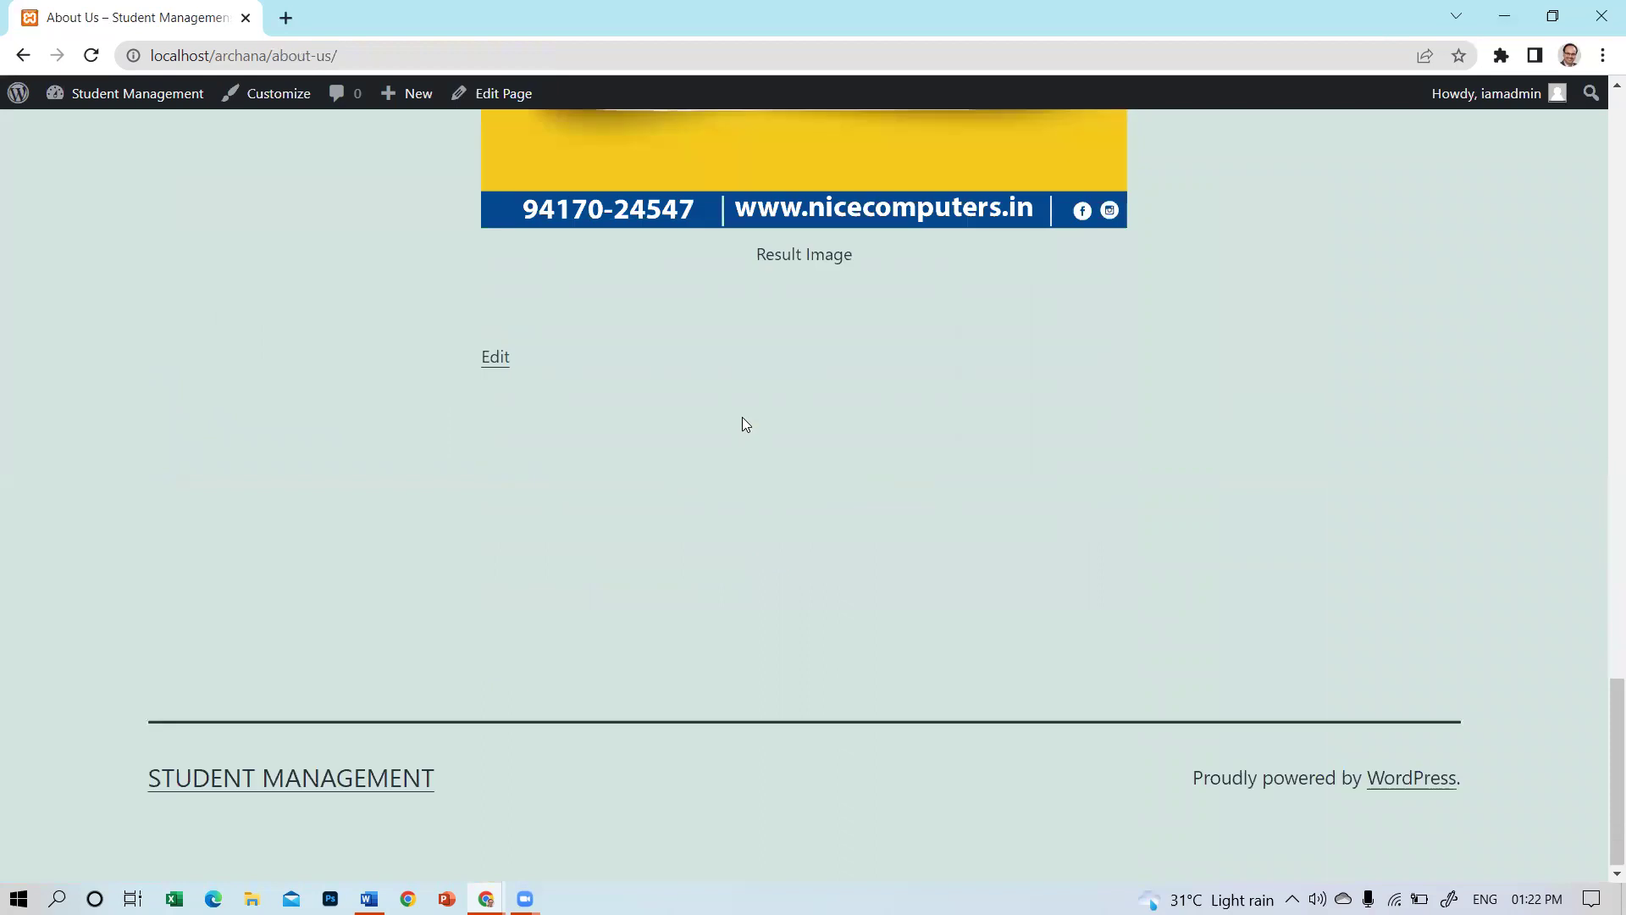
{"action": "left_click", "coordinate": [498, 359]}
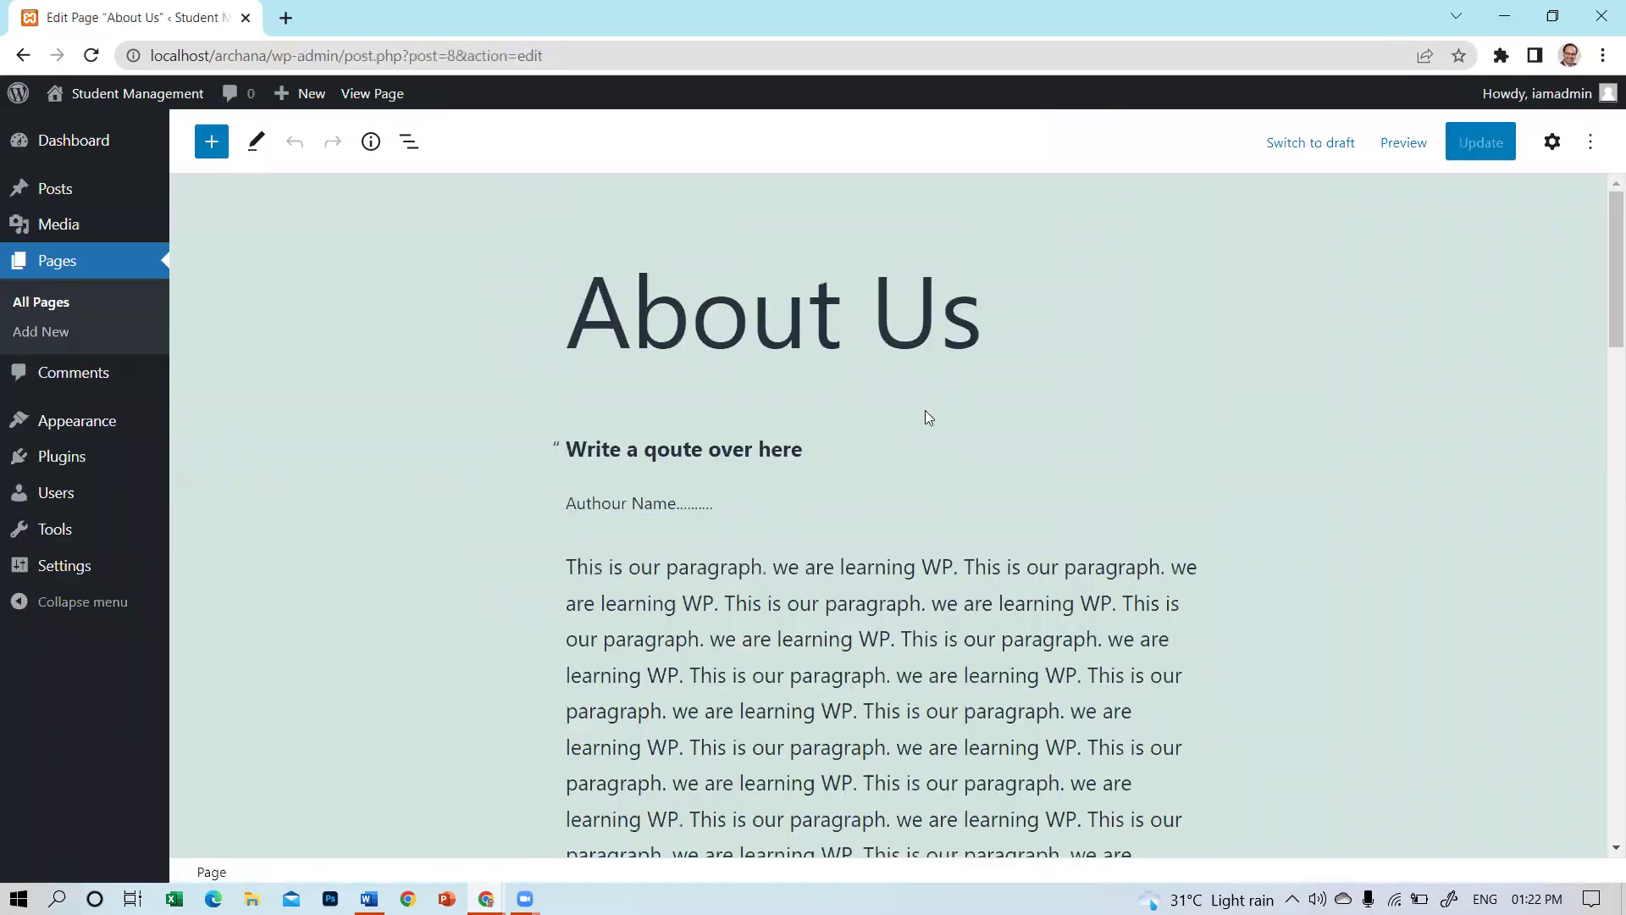
Create a new page titled 'Gallery'.
{"action": "left_click", "coordinate": [49, 334]}
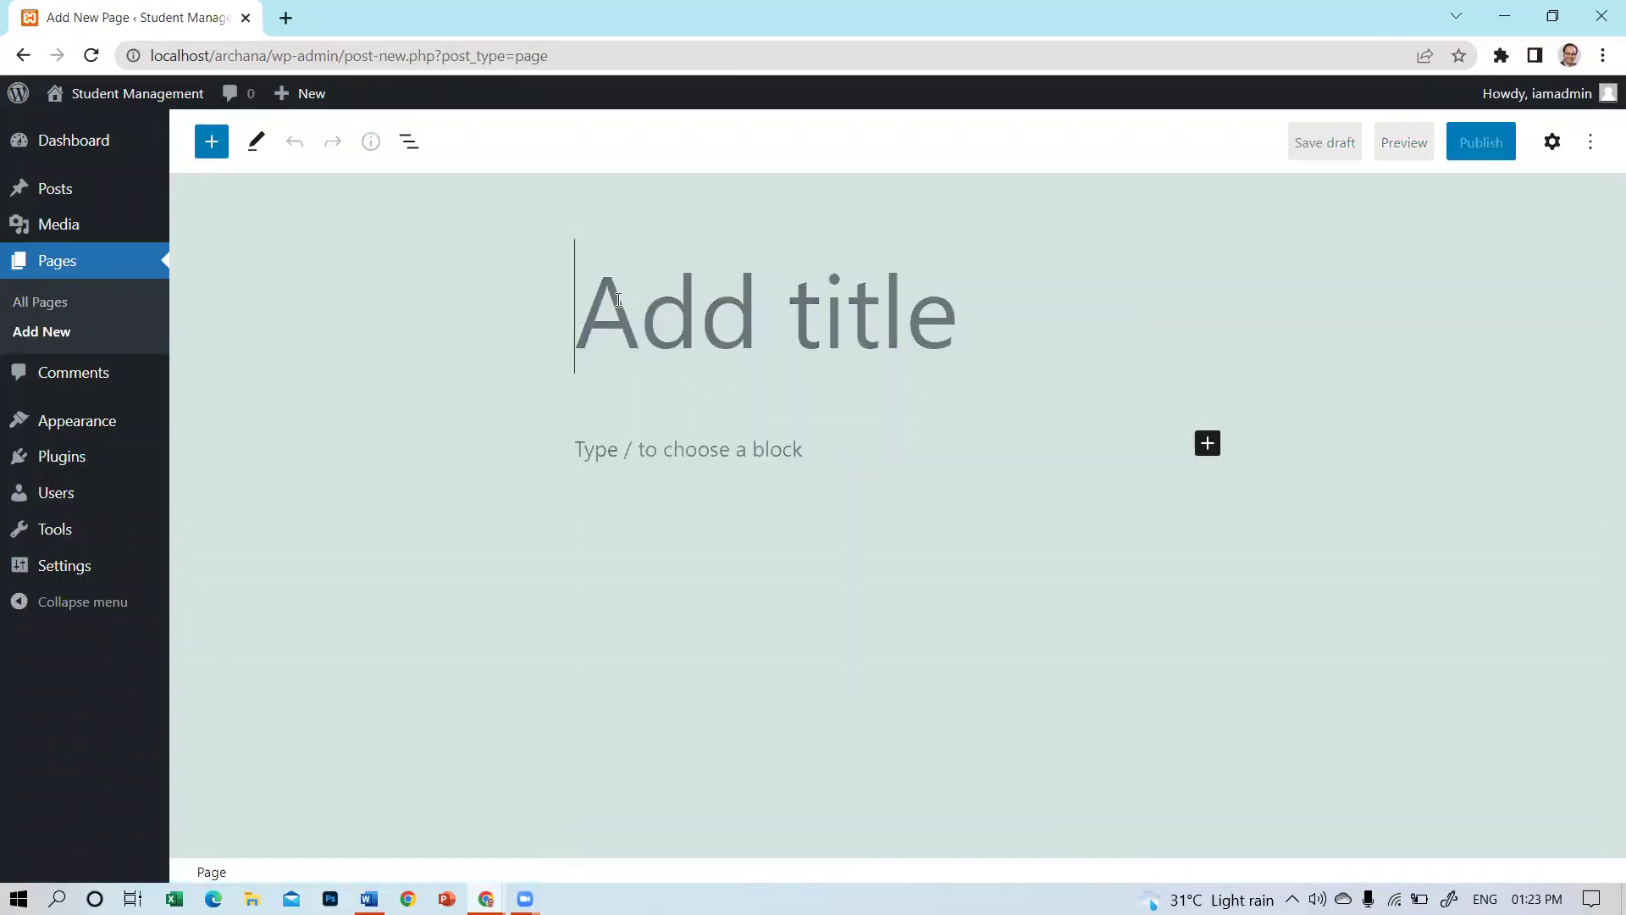
{"action": "type", "text": "Gal"}
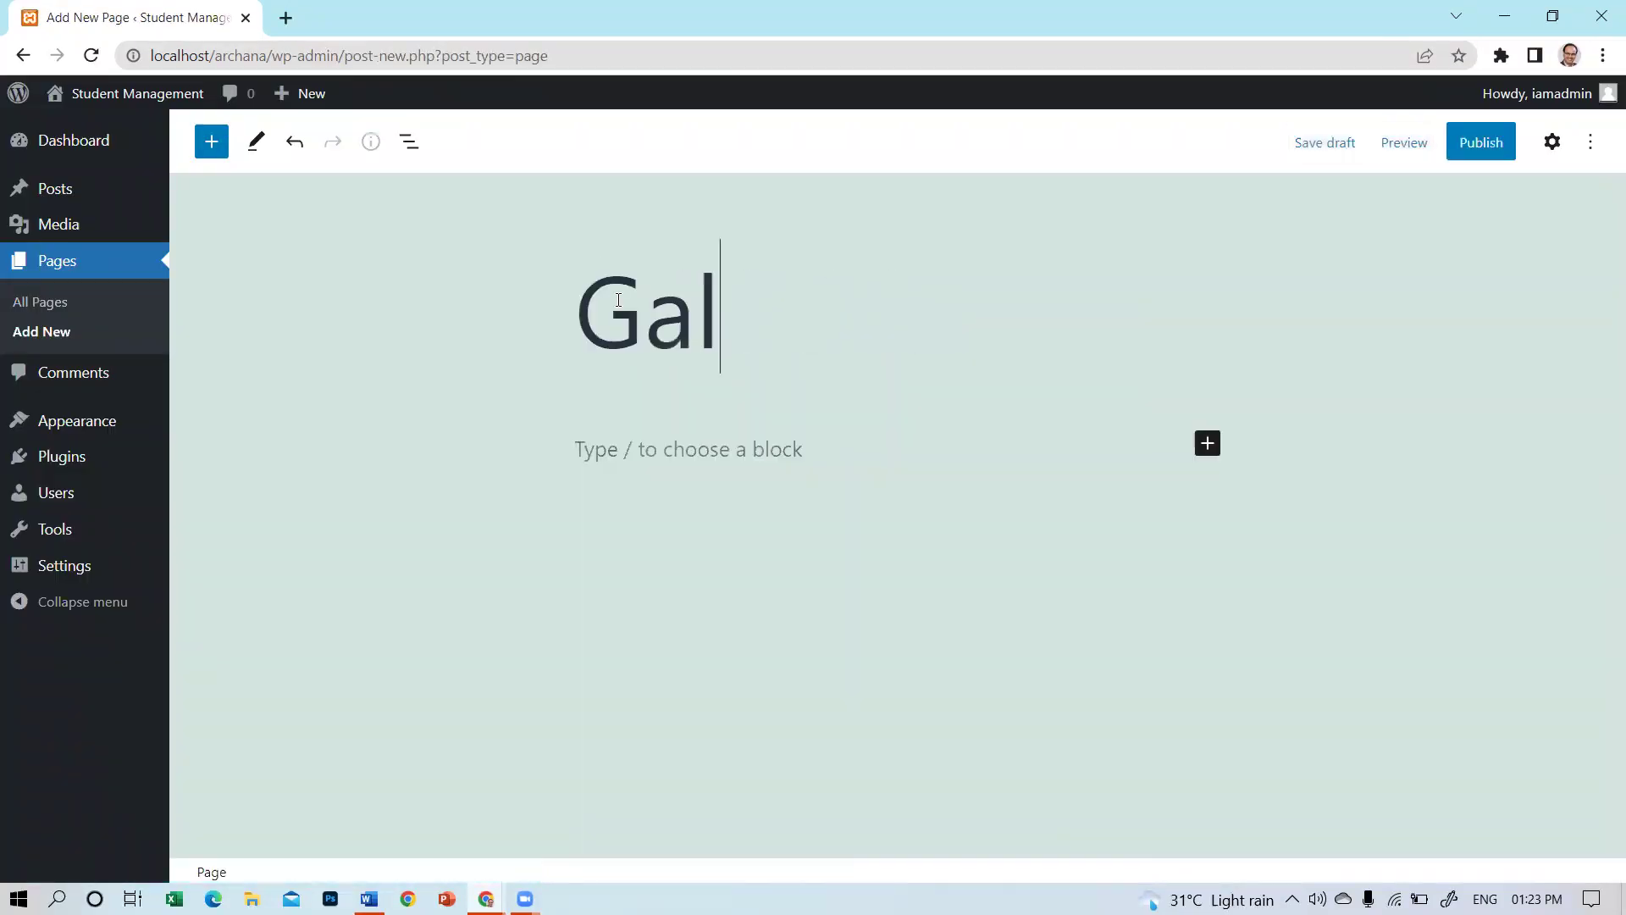
{"action": "type", "text": "lery"}
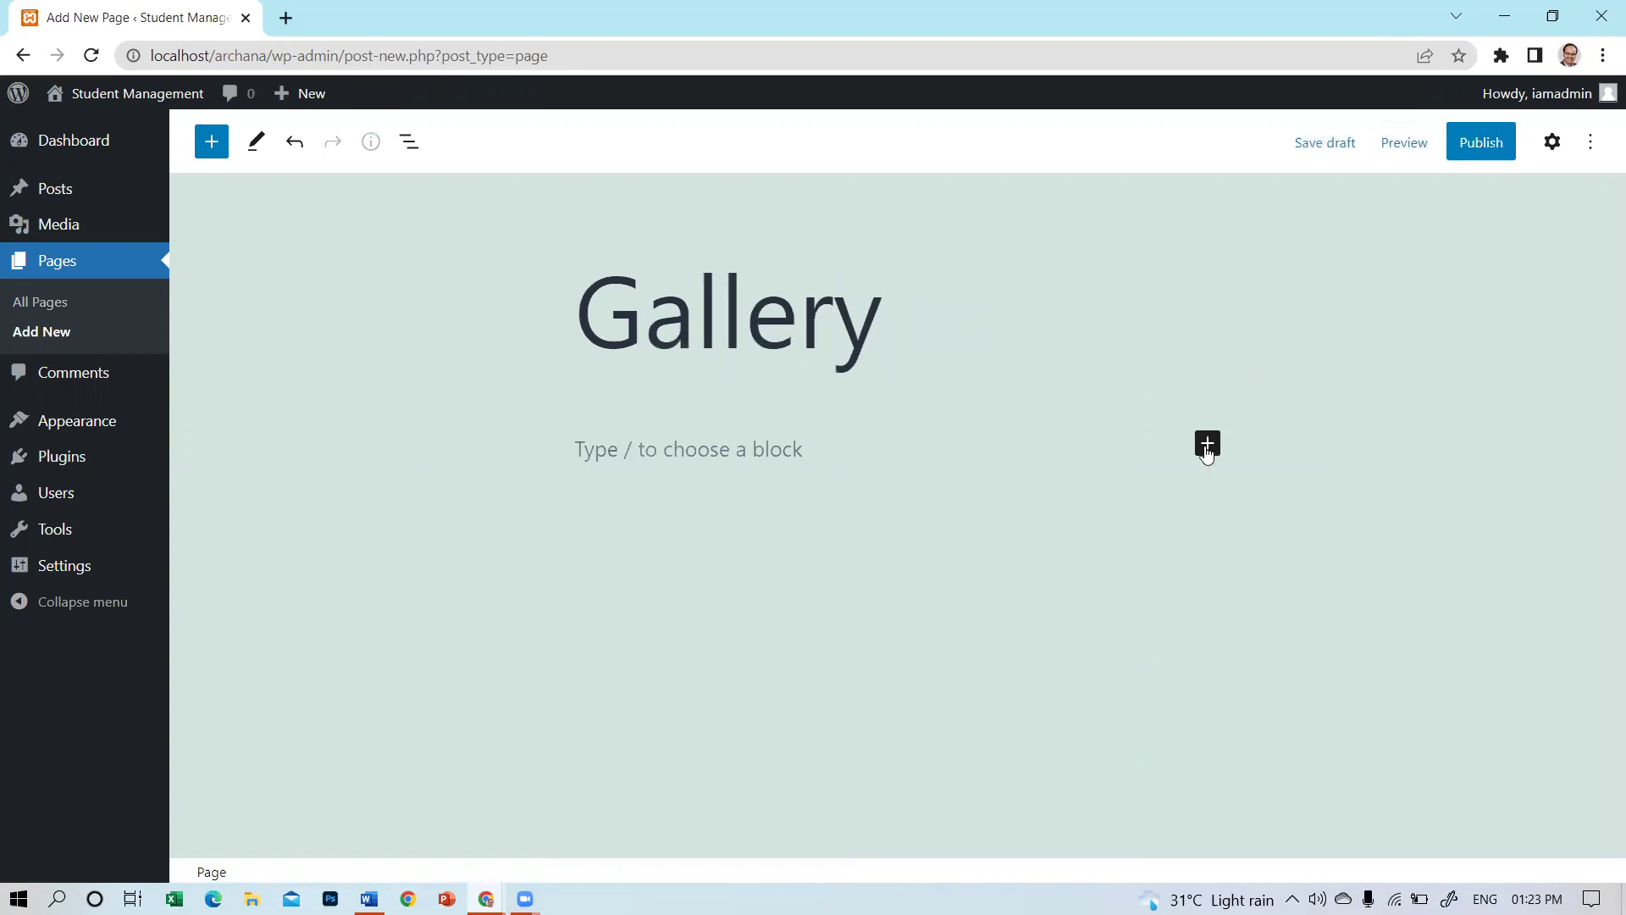
{"action": "left_click", "coordinate": [1208, 463]}
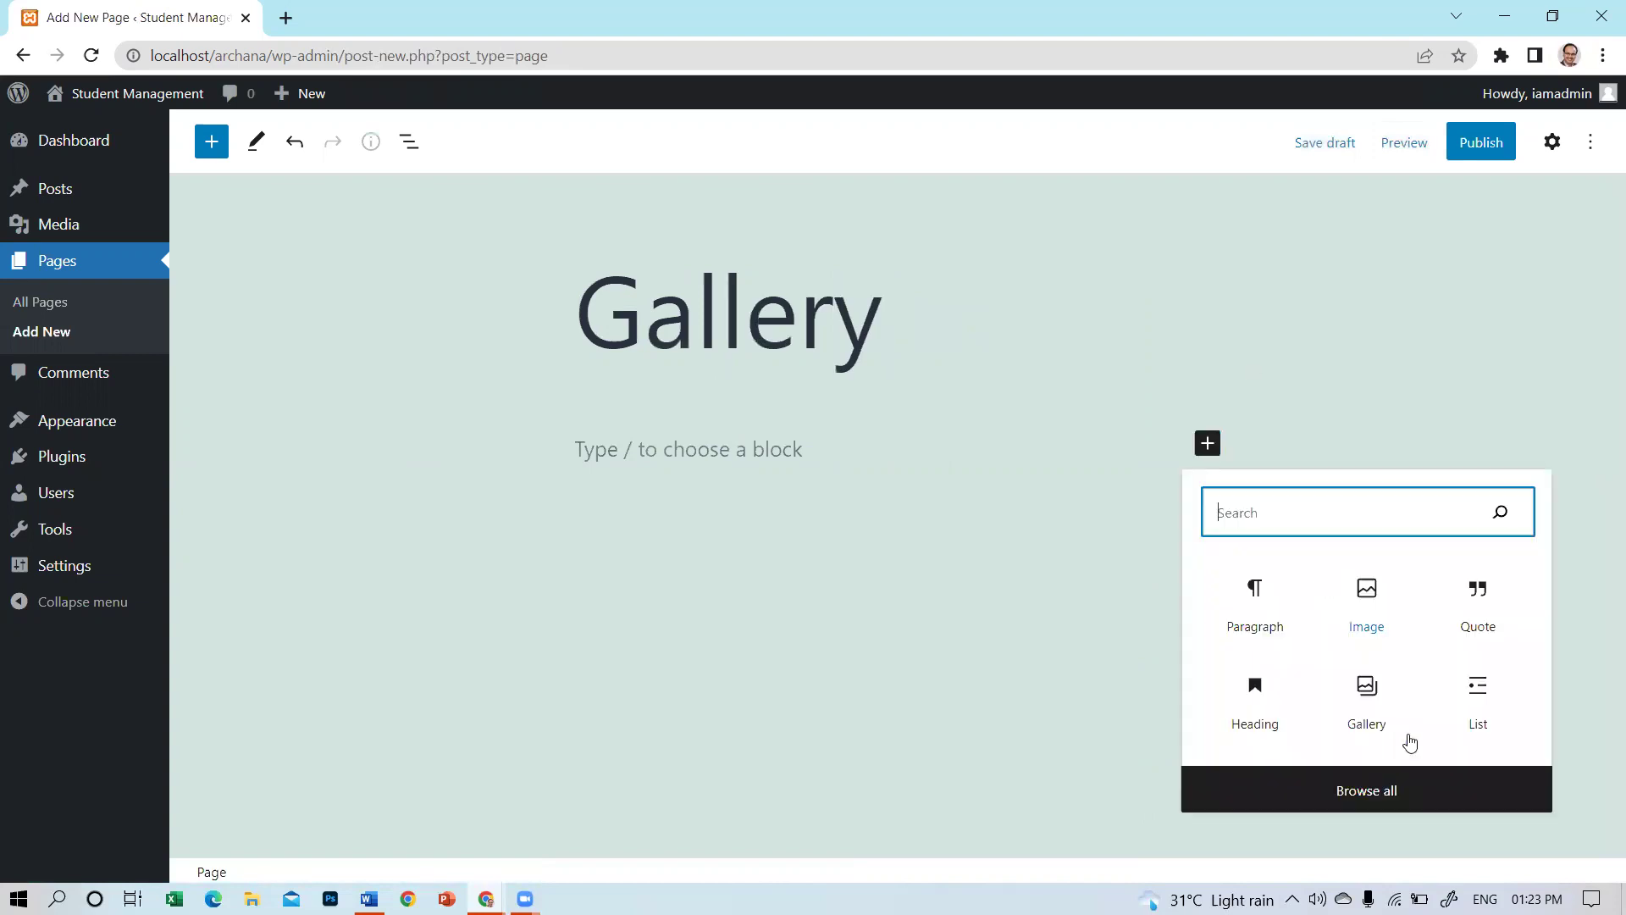
Add a Gallery block holding arrowLeft.png through wp.jpg from the Desktop ads folder.
{"action": "left_click", "coordinate": [1374, 721]}
{"action": "left_click", "coordinate": [624, 582]}
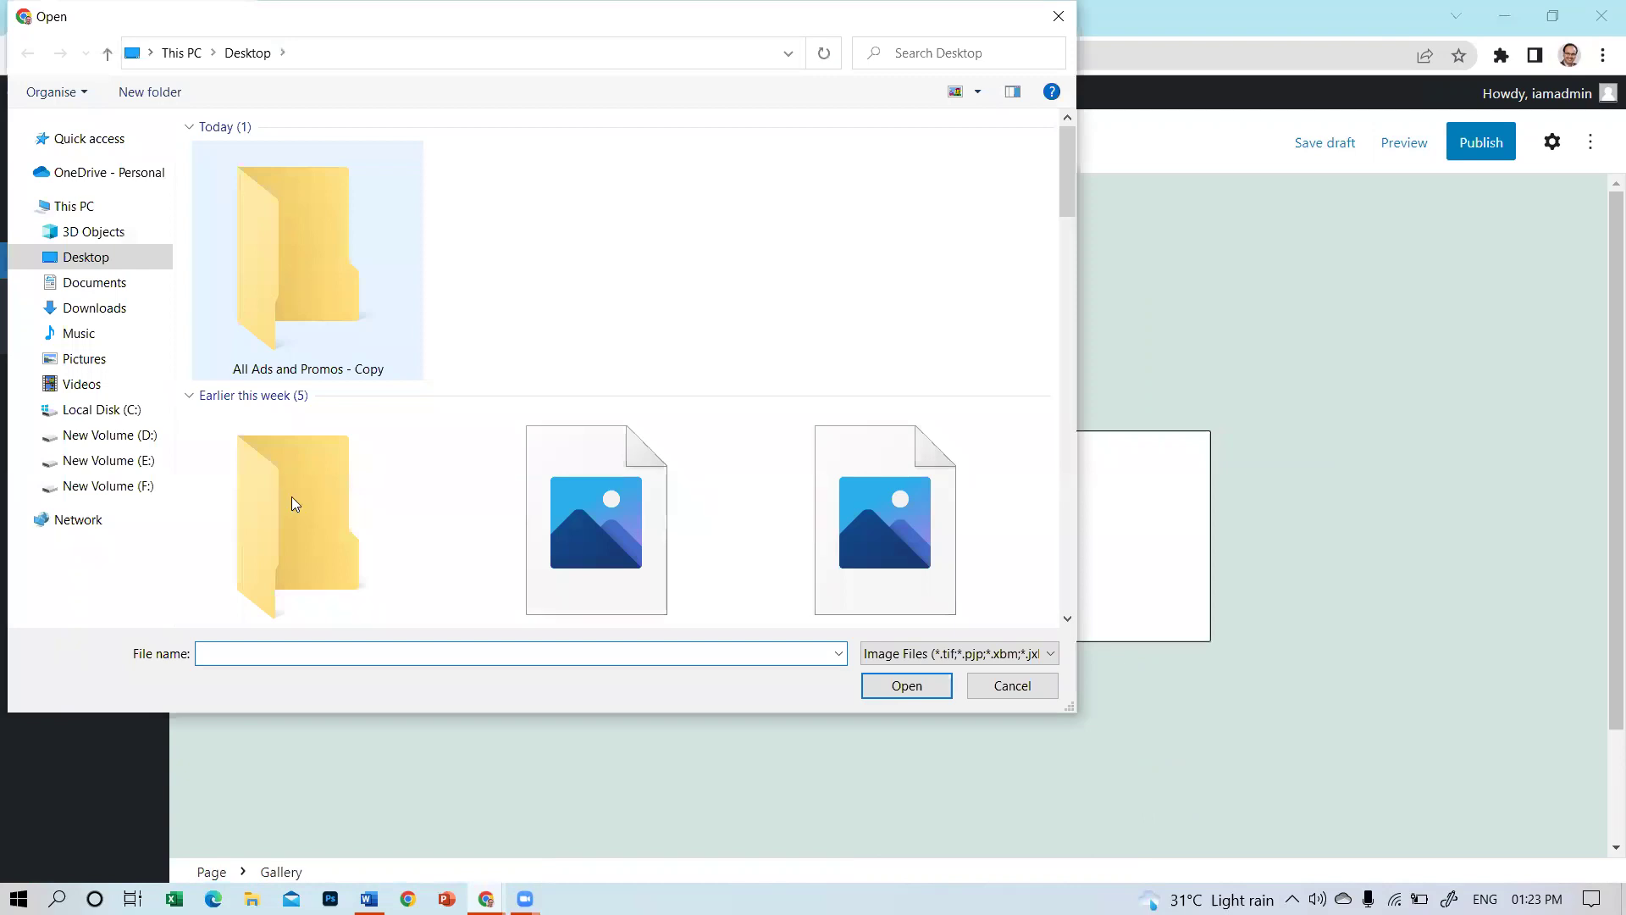
{"action": "scroll", "coordinate": [354, 413], "scroll_direction": "down", "scroll_amount": 3}
{"action": "scroll", "coordinate": [398, 412], "scroll_direction": "up", "scroll_amount": 3}
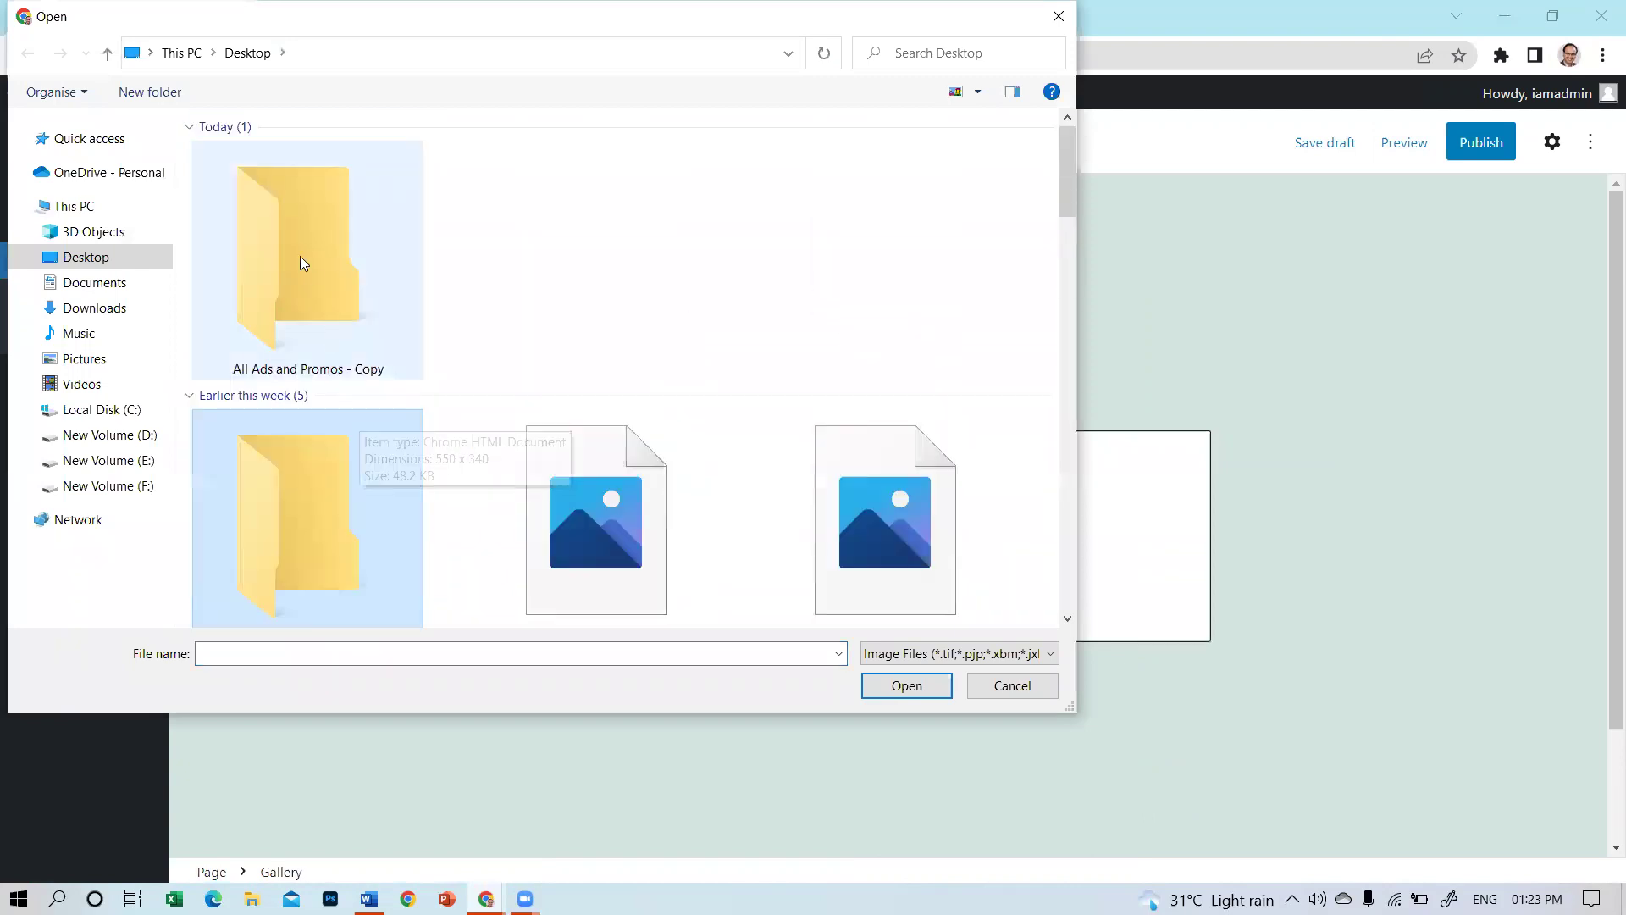
{"action": "double_click", "coordinate": [300, 256]}
{"action": "left_click", "coordinate": [228, 157]}
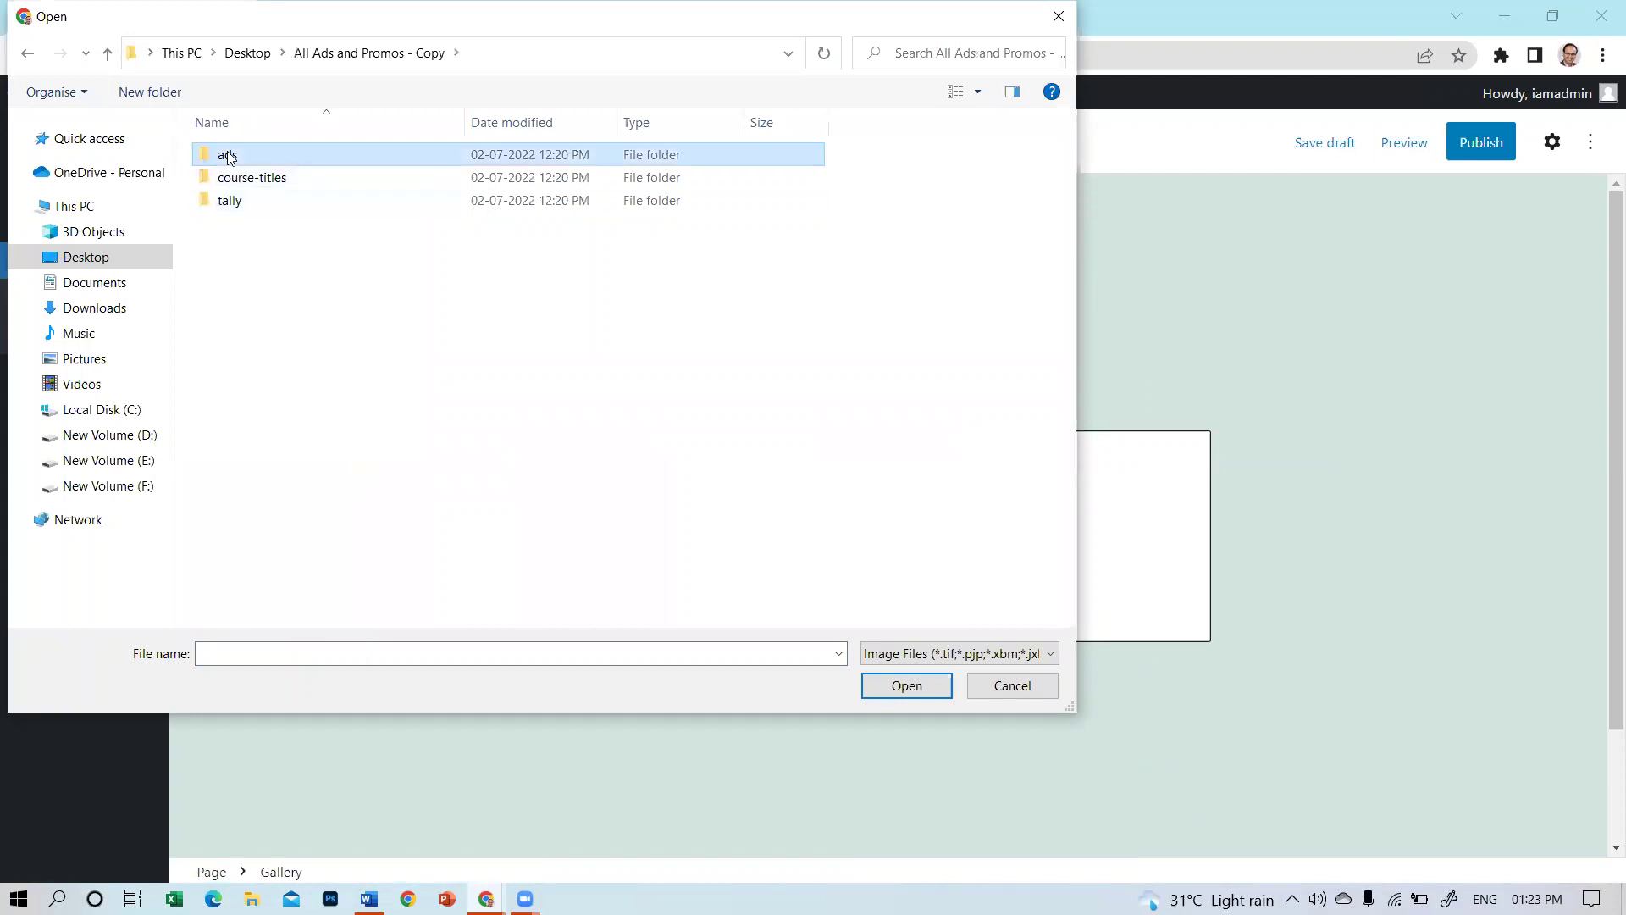
{"action": "double_click", "coordinate": [228, 157]}
{"action": "left_click", "coordinate": [246, 201]}
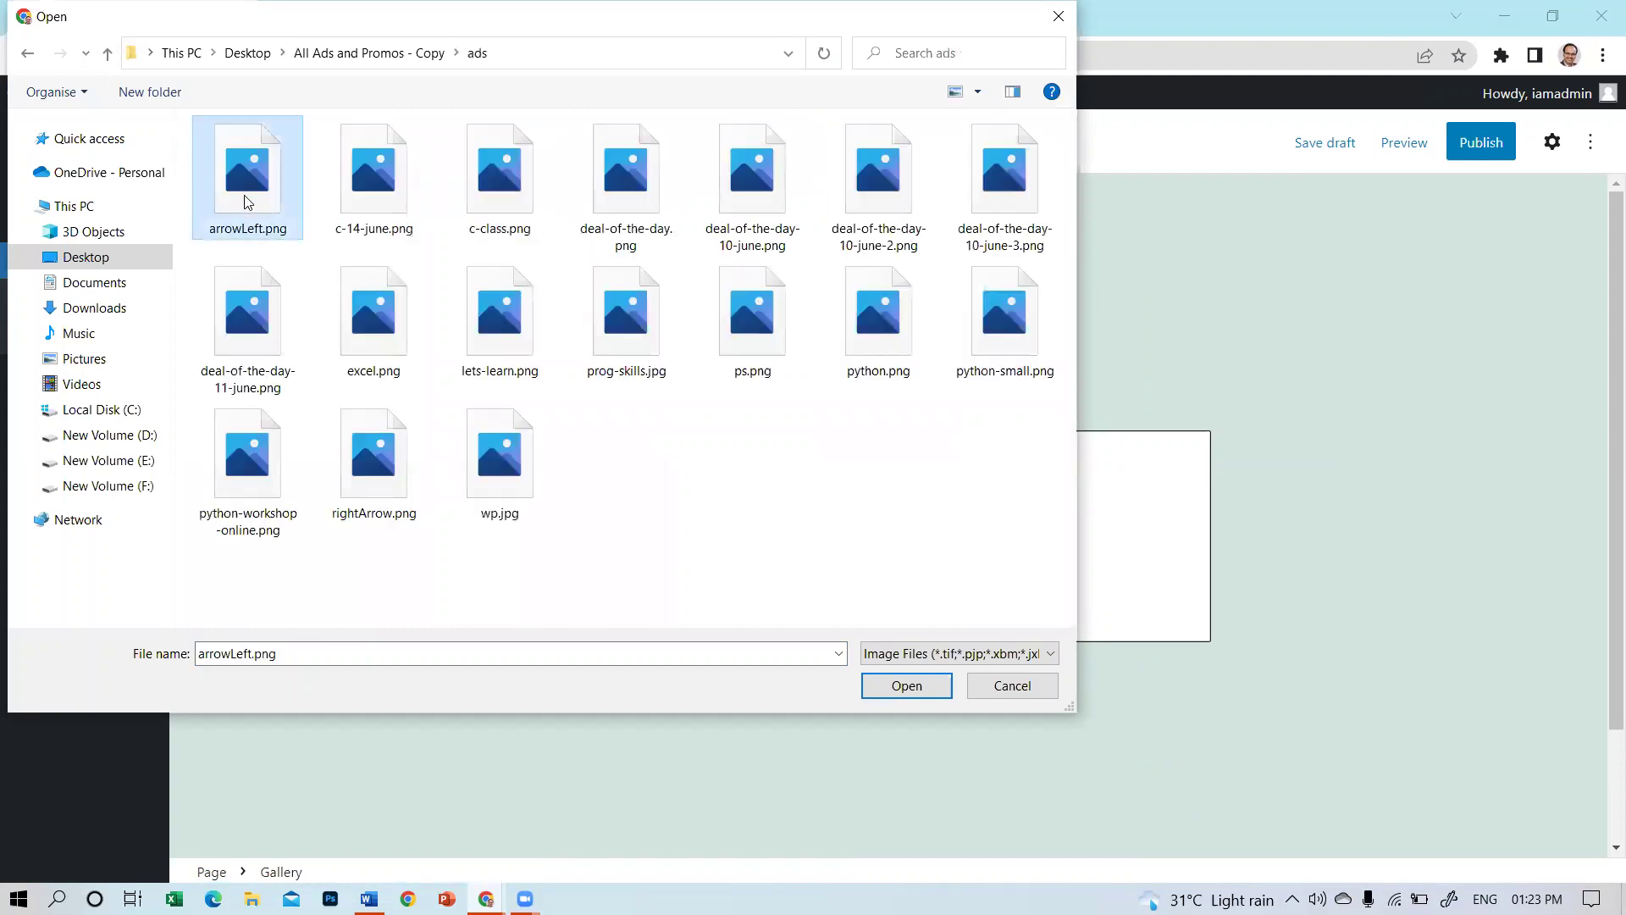
{"action": "left_click", "coordinate": [500, 442], "text": "shift"}
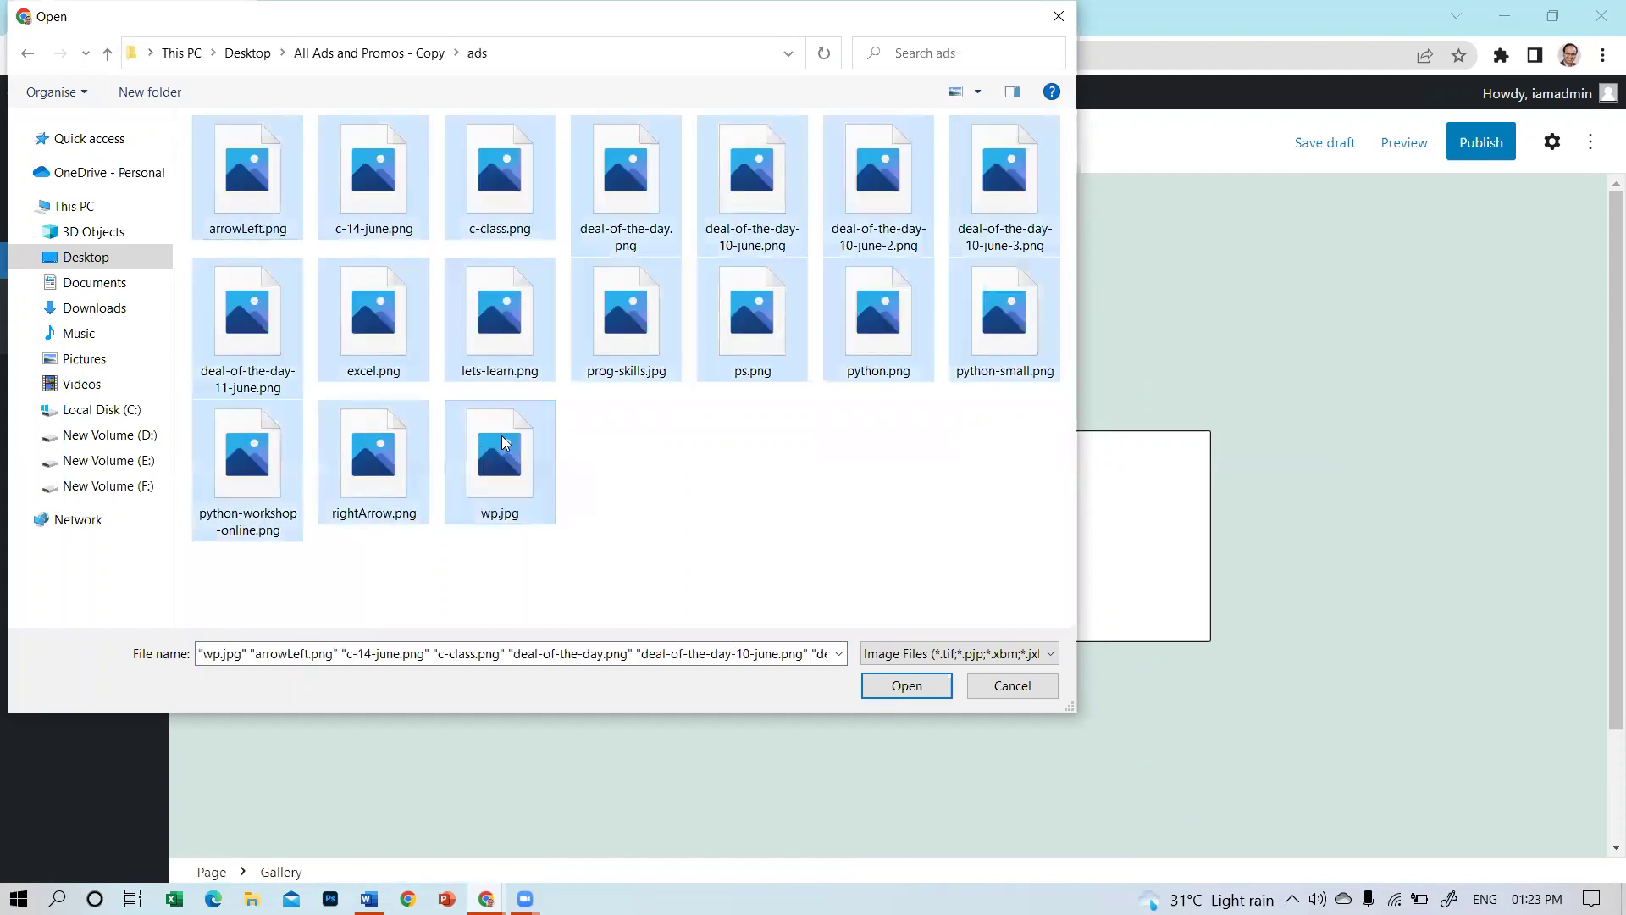
{"action": "left_click", "coordinate": [905, 685]}
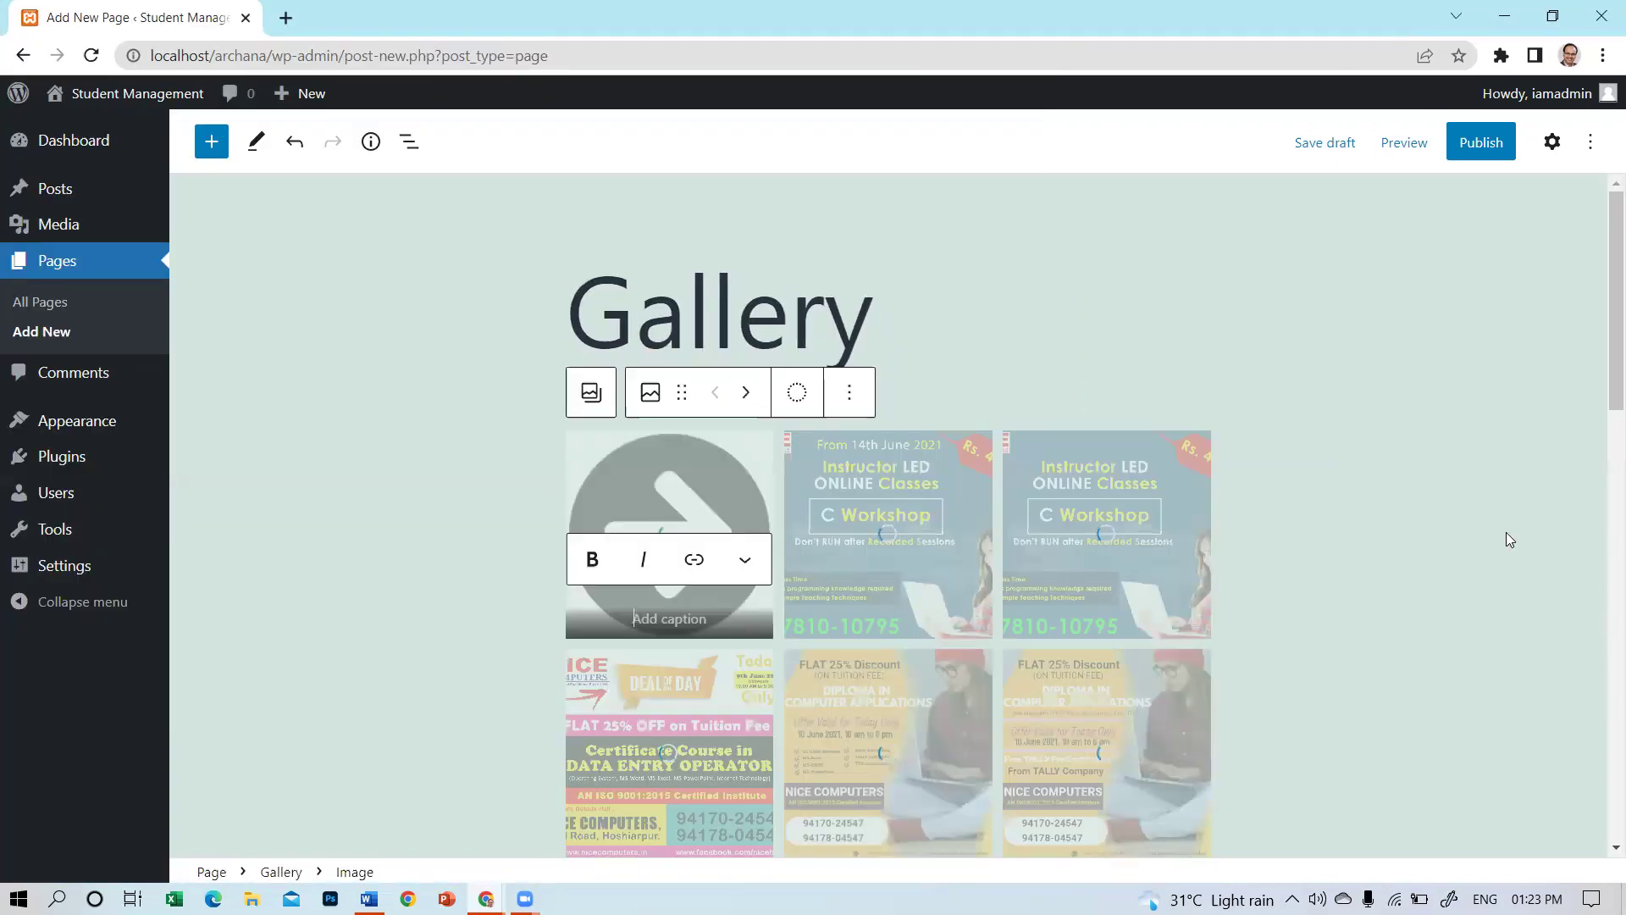
Move the left-arrow image to the end of the gallery, after the WordPress workshop image.
{"action": "scroll", "coordinate": [1506, 533], "scroll_direction": "down", "scroll_amount": 7}
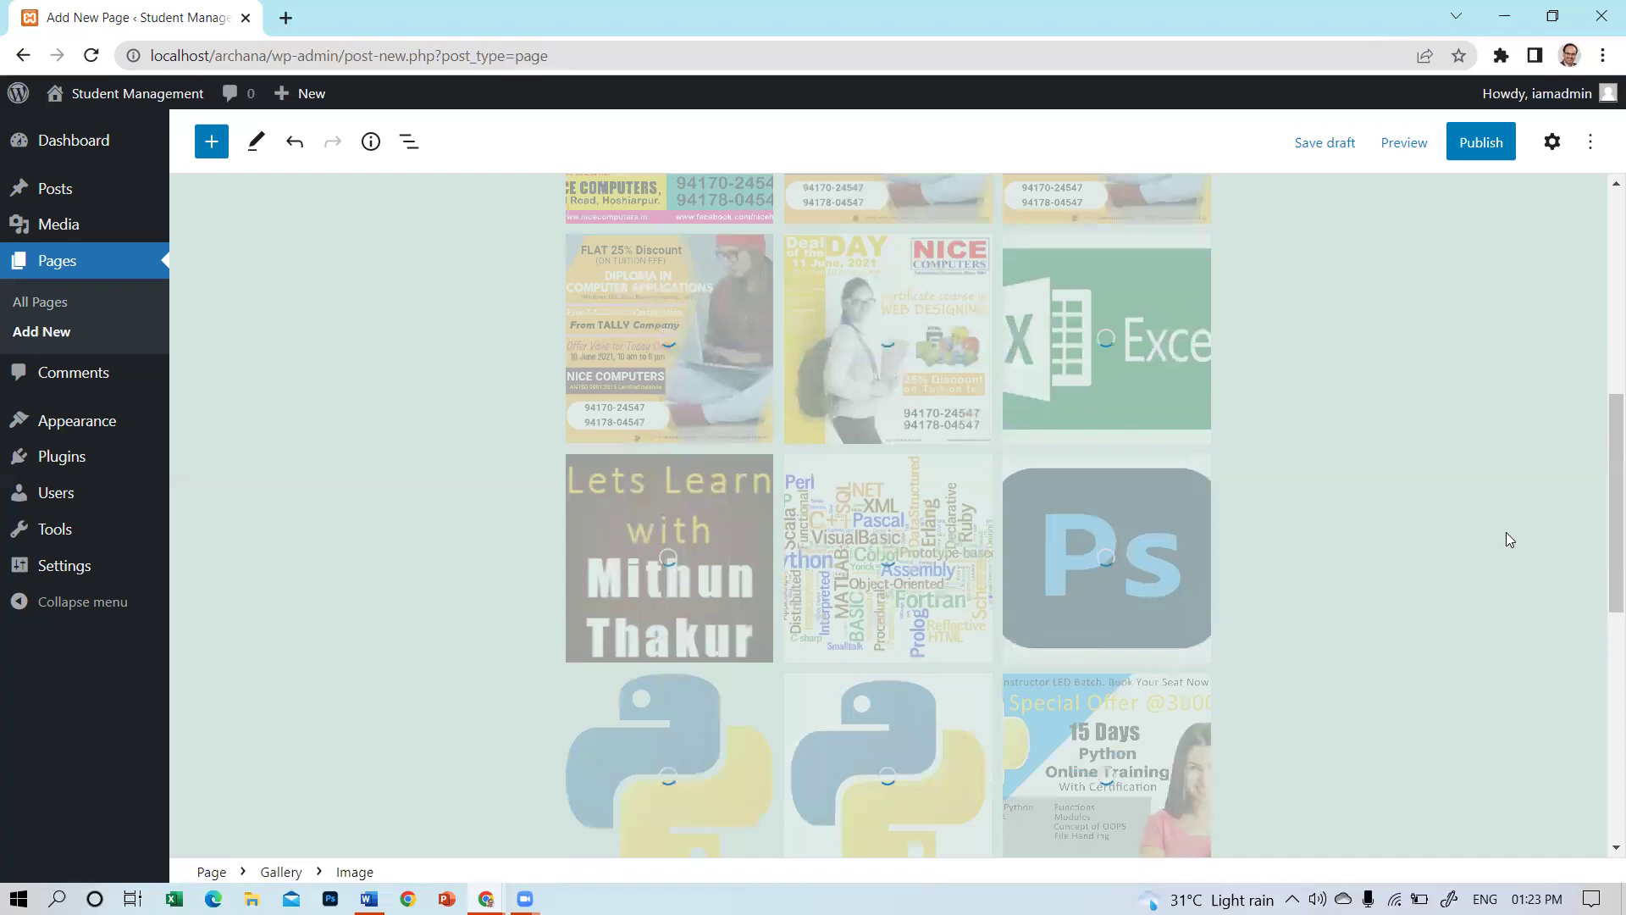
{"action": "scroll", "coordinate": [1501, 532], "scroll_direction": "down", "scroll_amount": 7}
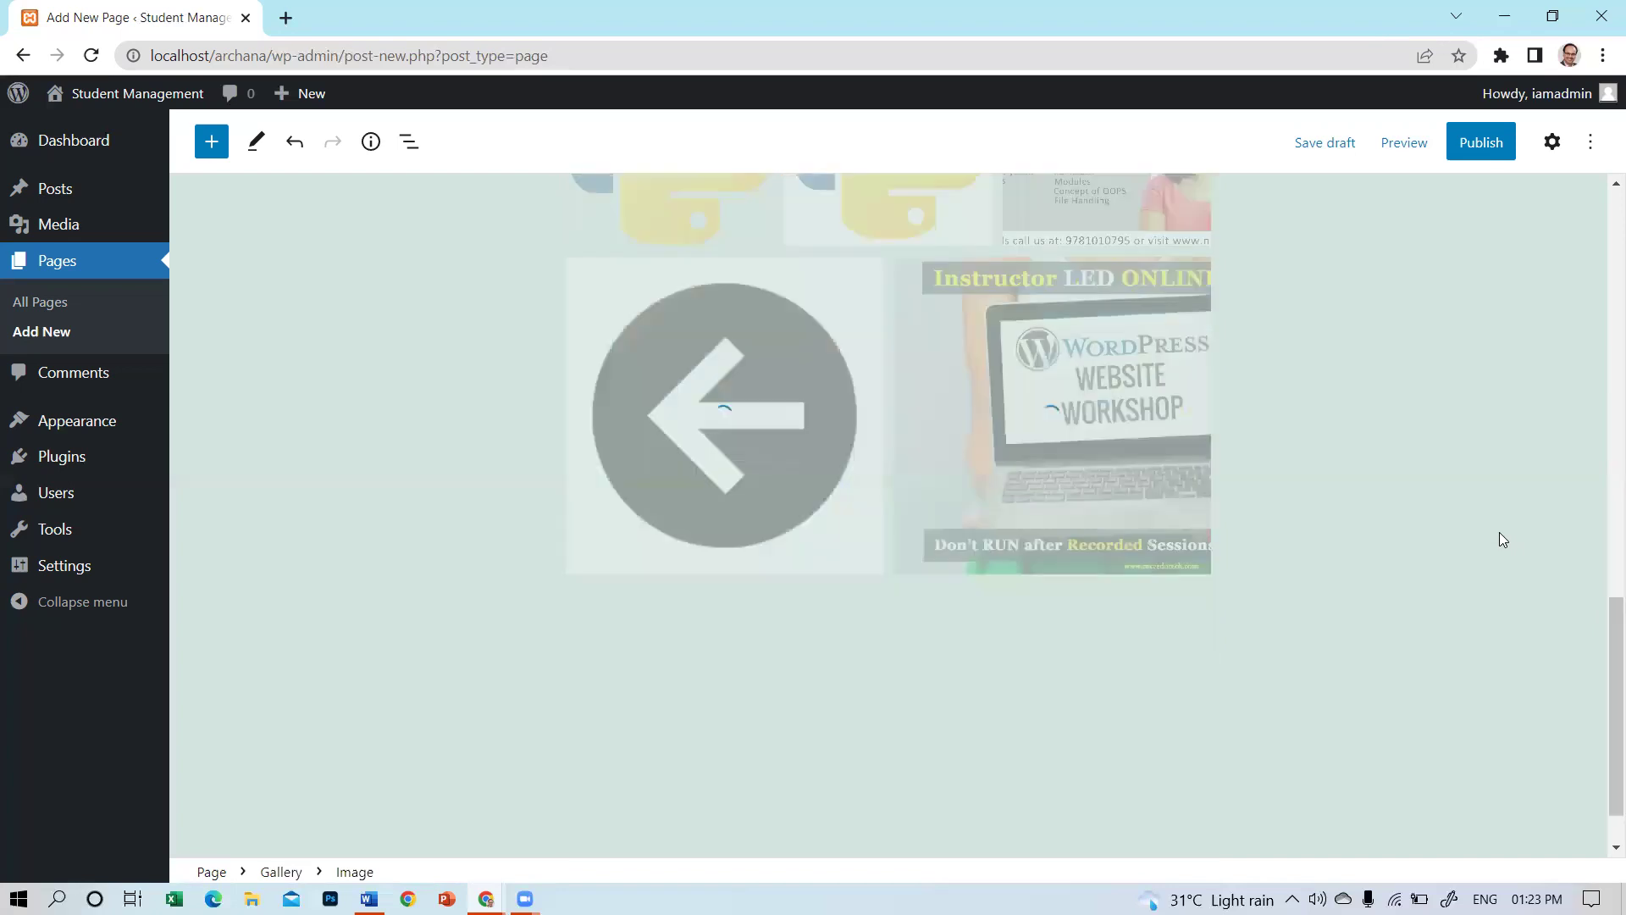
{"action": "scroll", "coordinate": [1500, 532], "scroll_direction": "up", "scroll_amount": 10}
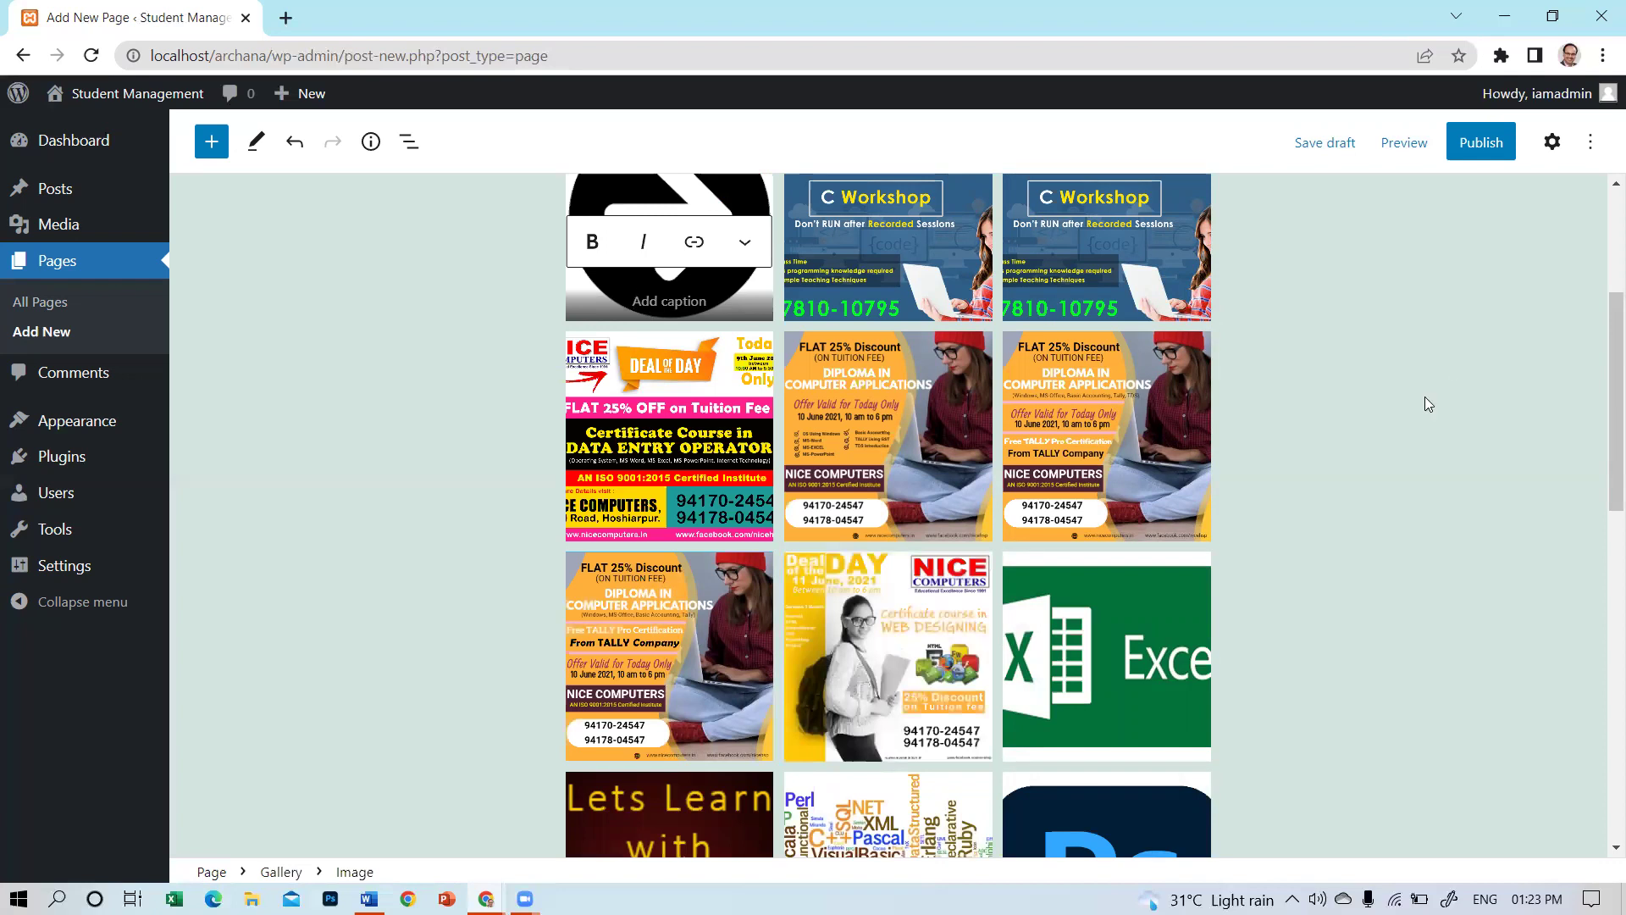
{"action": "scroll", "coordinate": [1427, 399], "scroll_direction": "down", "scroll_amount": 3}
{"action": "scroll", "coordinate": [1373, 405], "scroll_direction": "down", "scroll_amount": 6}
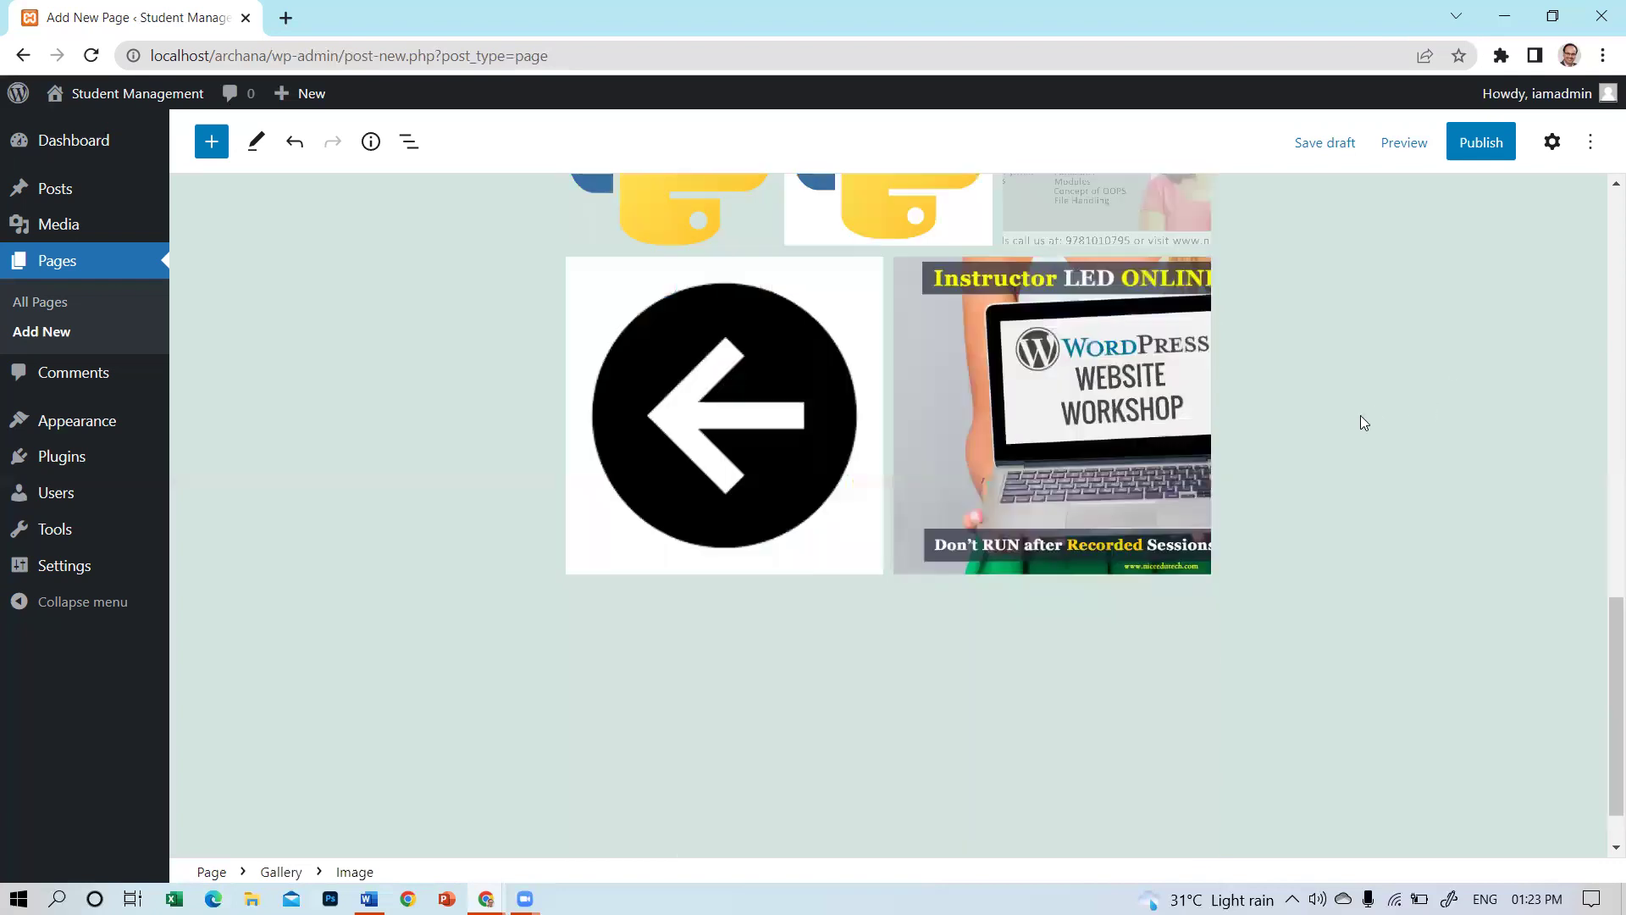
{"action": "scroll", "coordinate": [1379, 400], "scroll_direction": "up", "scroll_amount": 10}
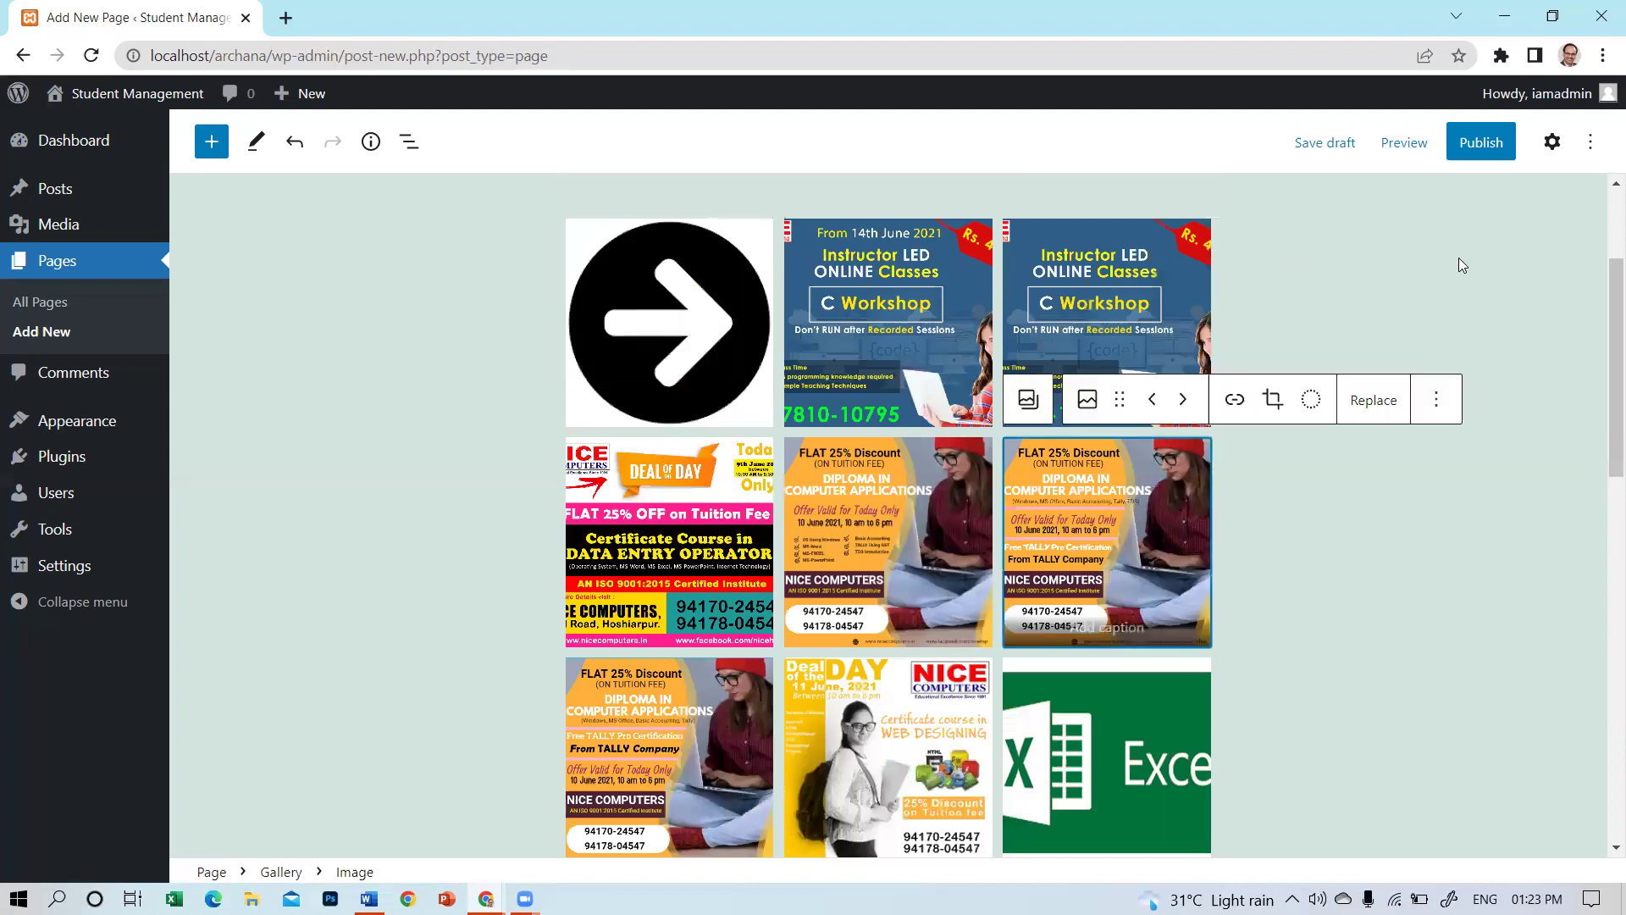
{"action": "left_click", "coordinate": [1028, 409]}
{"action": "left_click", "coordinate": [693, 219]}
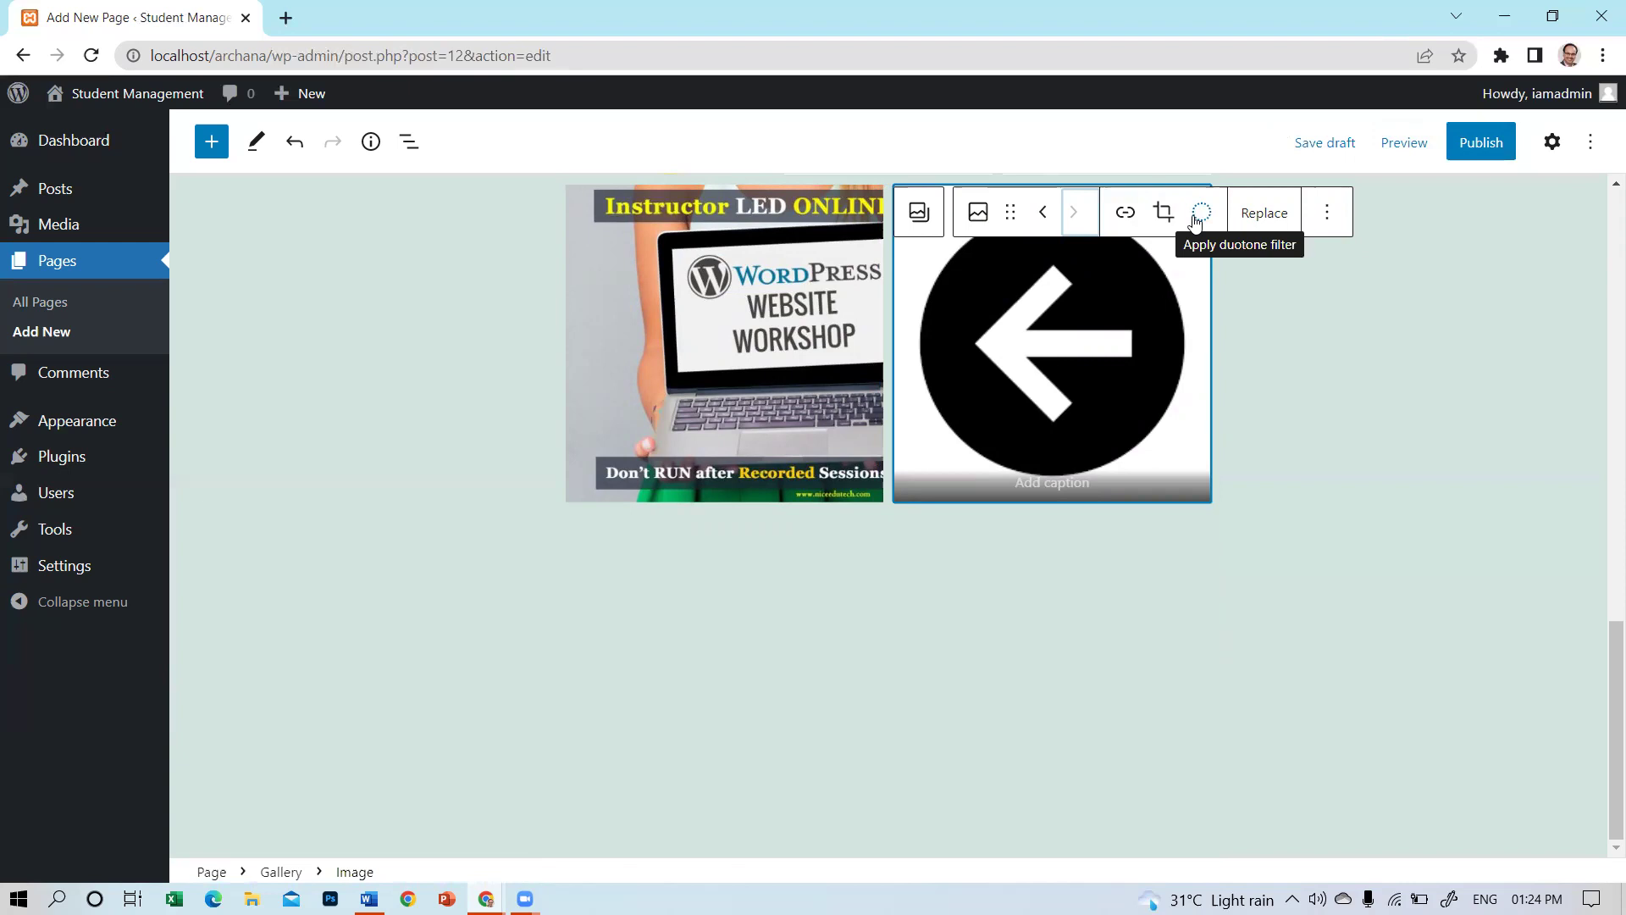
Apply a dark navy duotone filter to the left-arrow image.
{"action": "left_click", "coordinate": [1196, 219]}
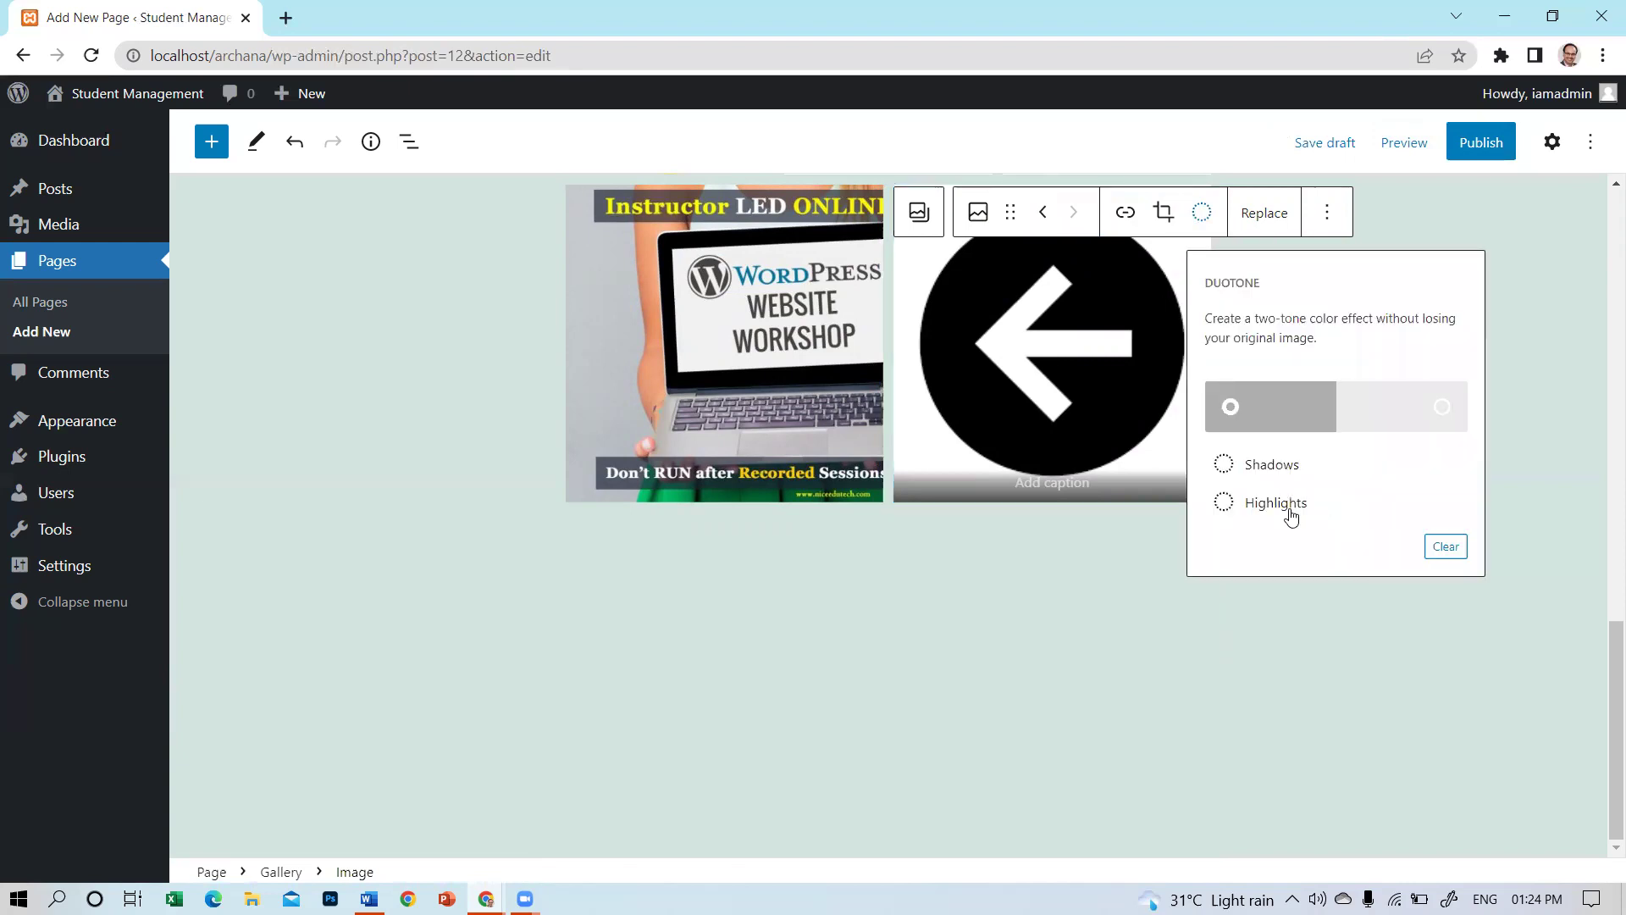
{"action": "left_click", "coordinate": [1288, 502]}
{"action": "left_click", "coordinate": [1268, 588]}
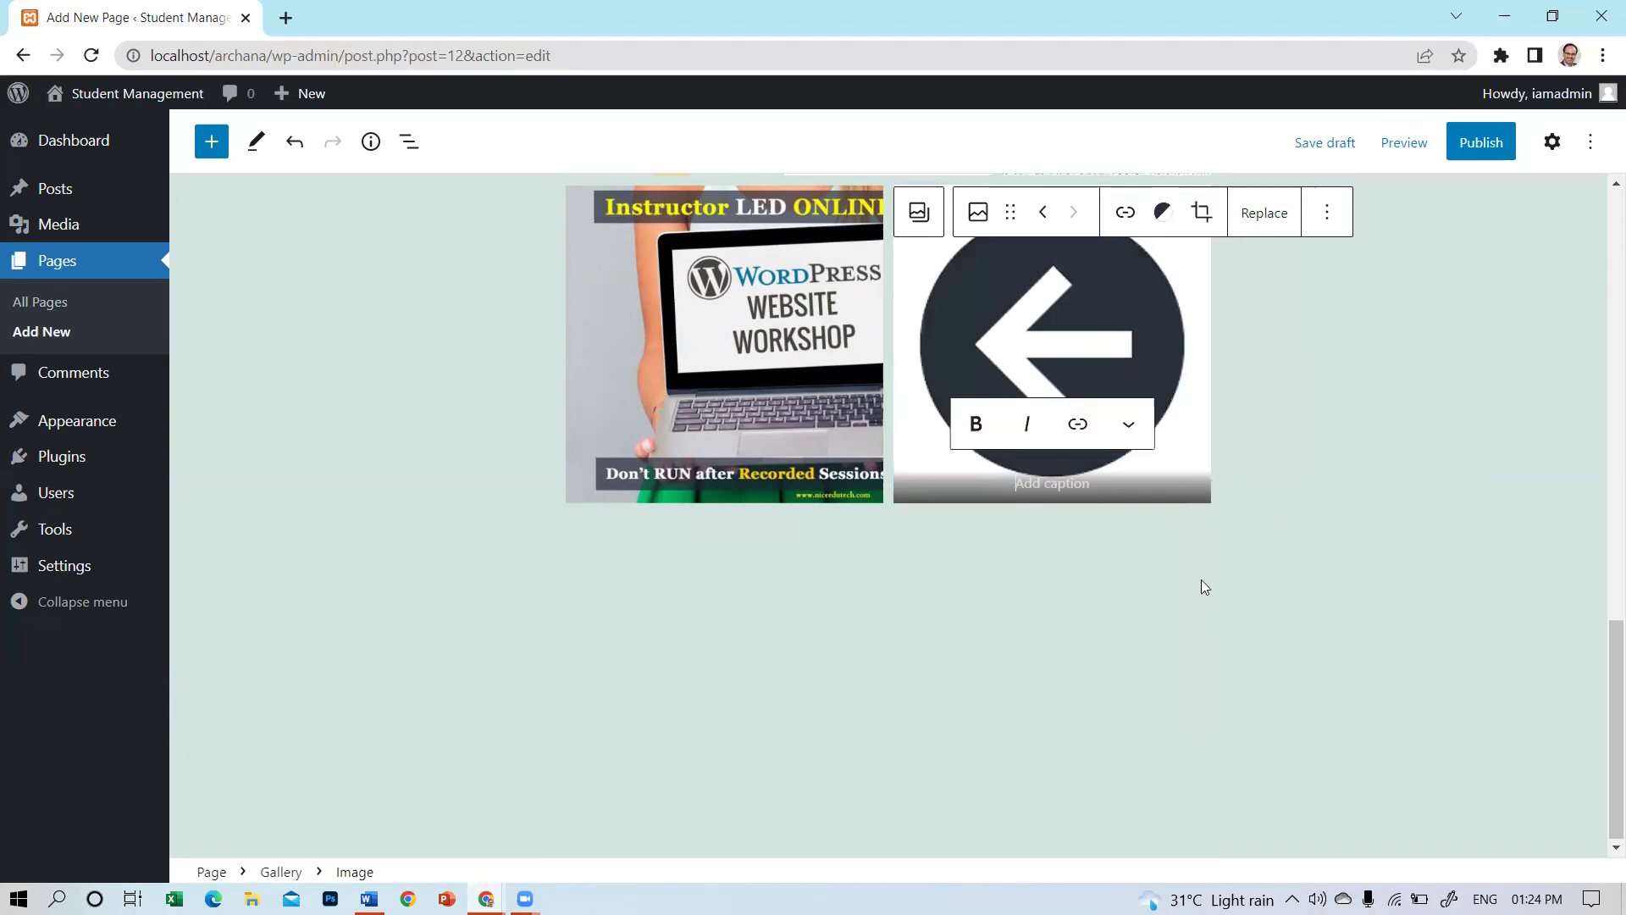
Give the 15 Days Python Online Training image a duotone with pink shadows.
{"action": "left_click", "coordinate": [790, 416]}
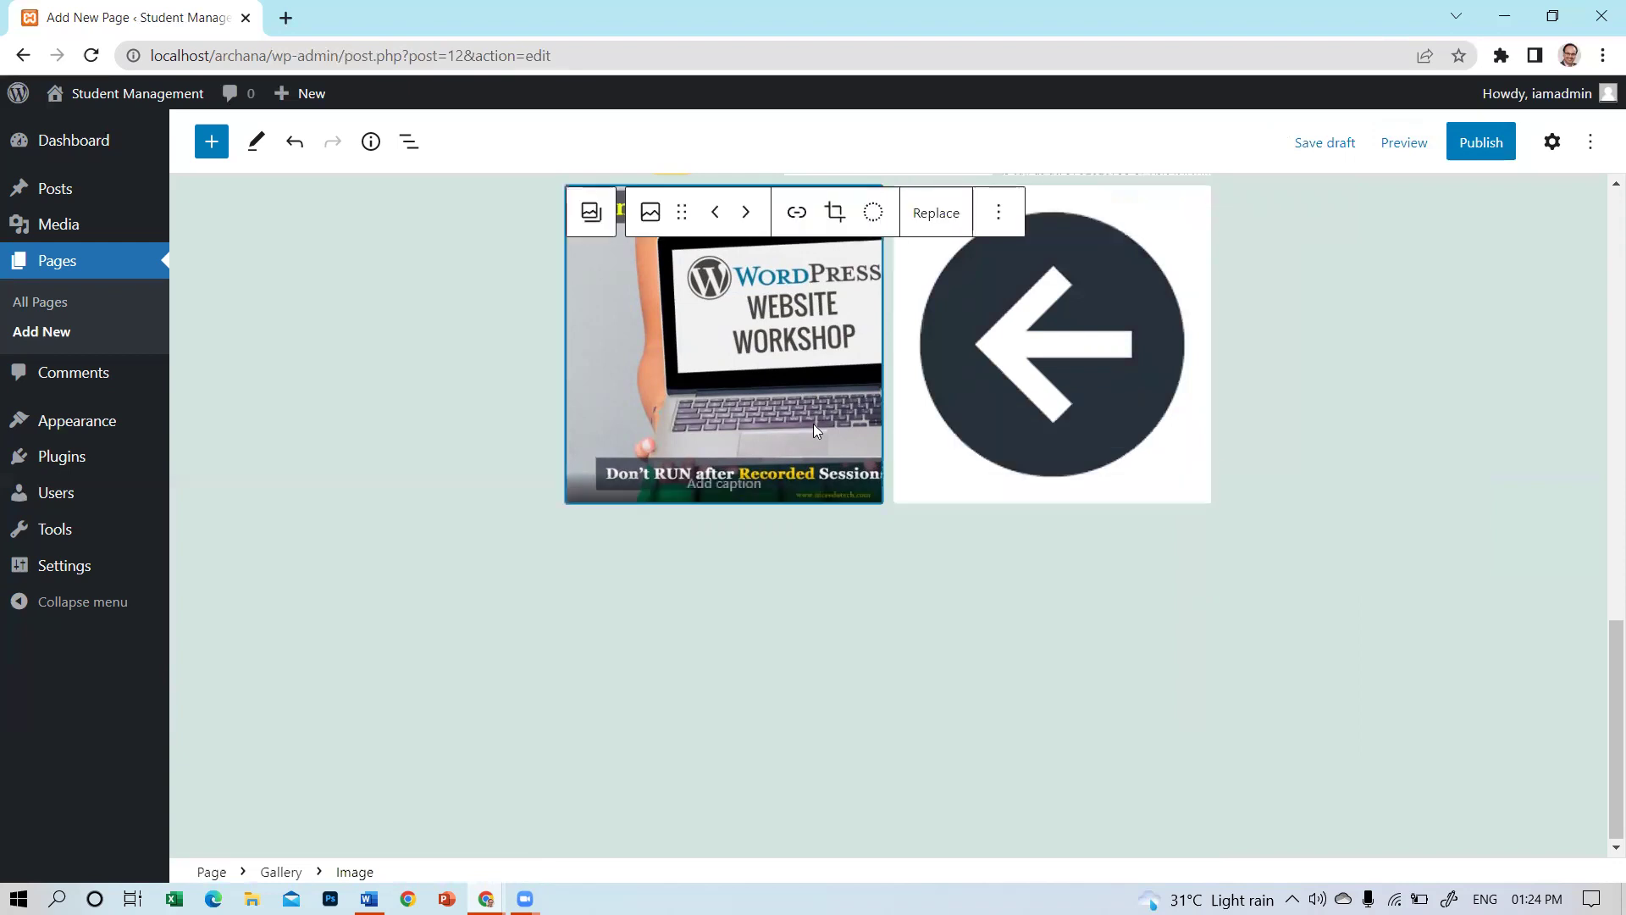
{"action": "scroll", "coordinate": [932, 428], "scroll_direction": "up", "scroll_amount": 5}
{"action": "left_click", "coordinate": [1097, 591]}
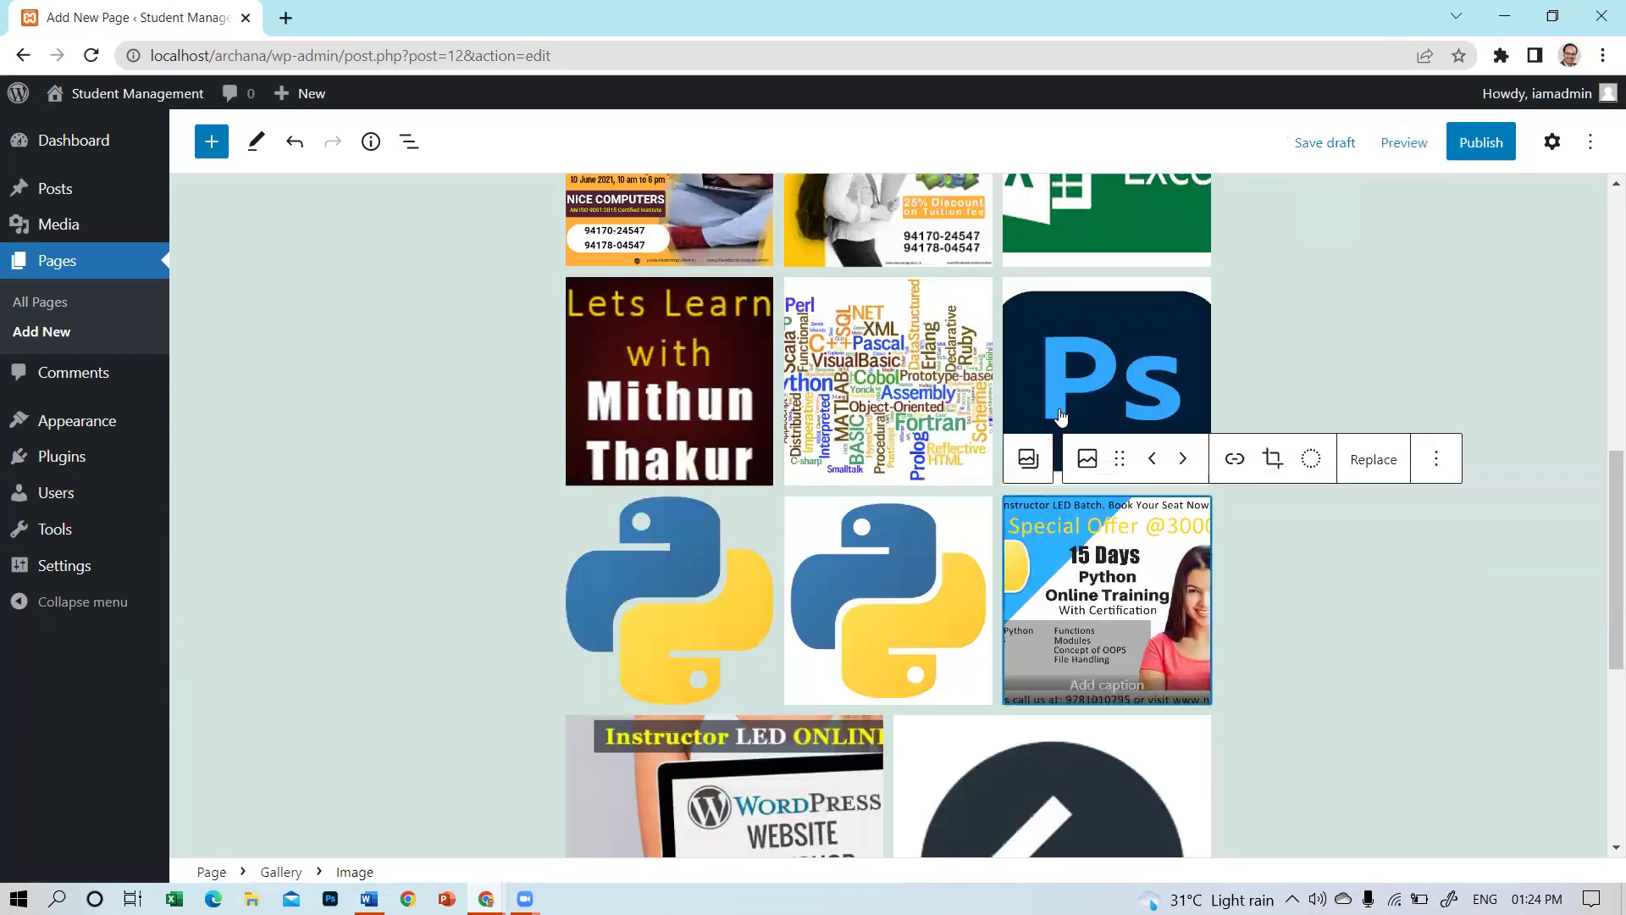
{"action": "left_click", "coordinate": [1311, 458]}
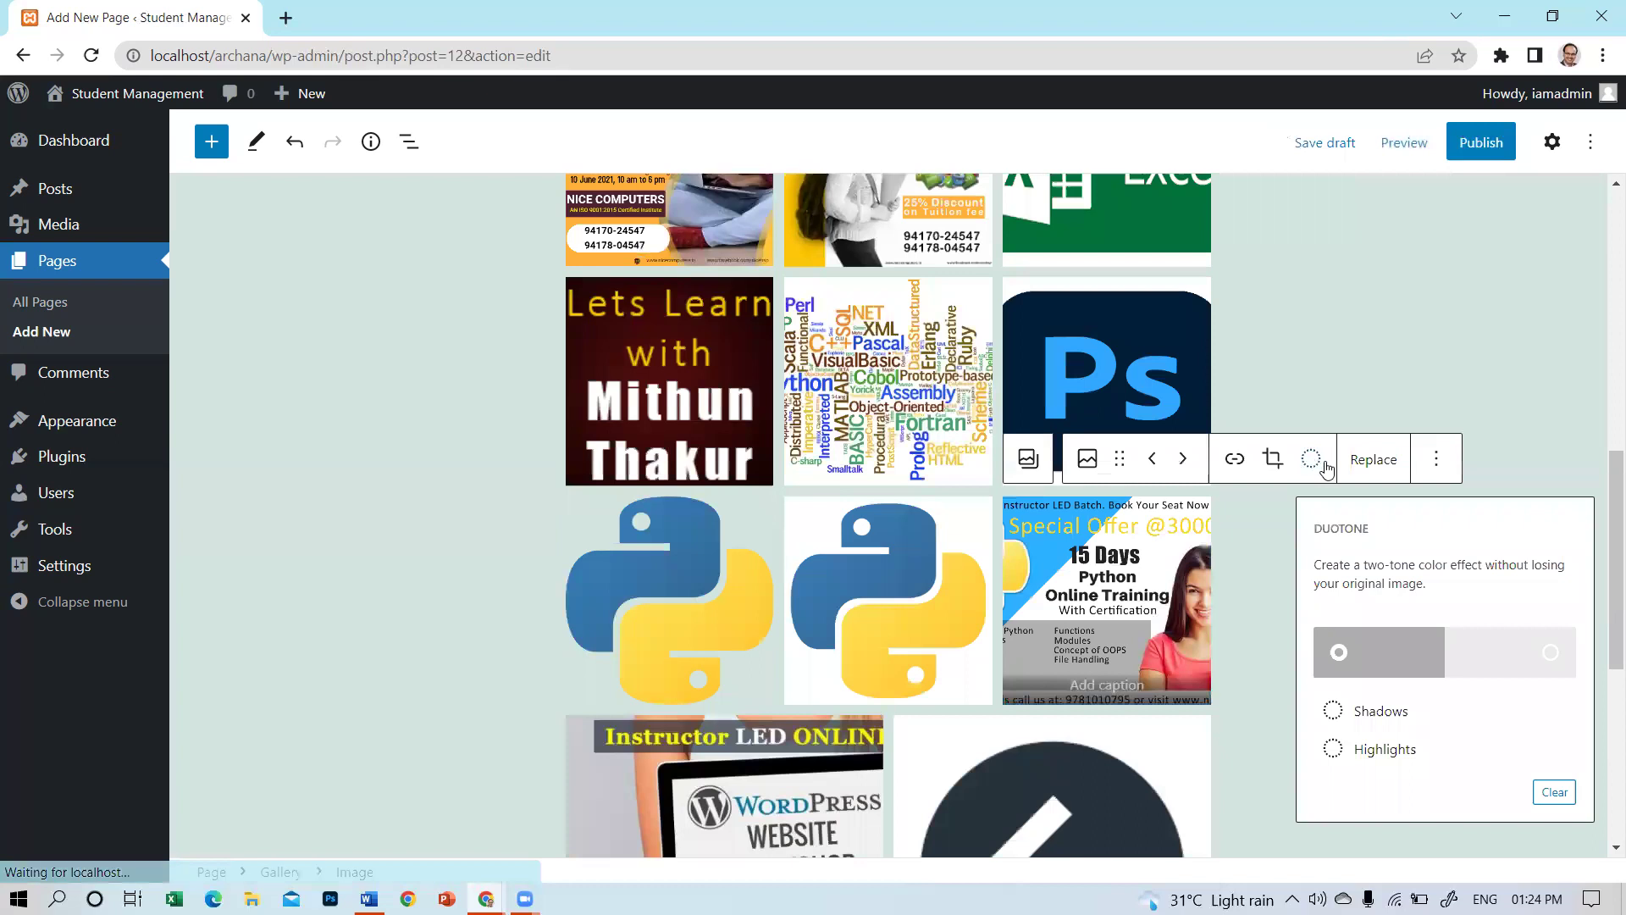
{"action": "left_click", "coordinate": [1382, 716]}
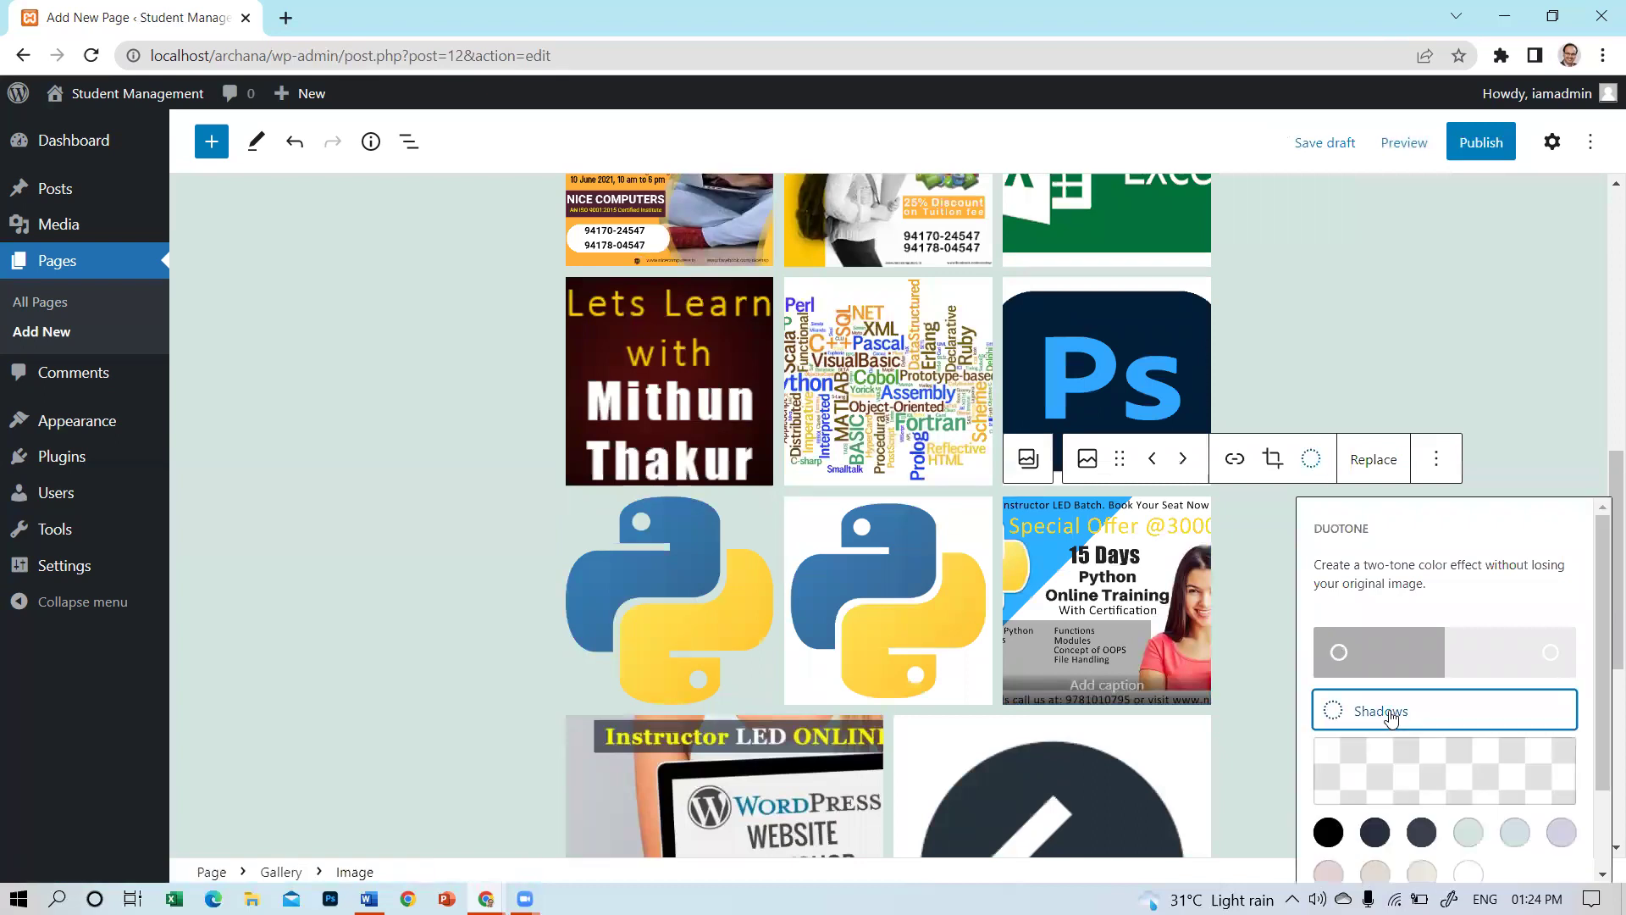
{"action": "left_click", "coordinate": [1328, 873]}
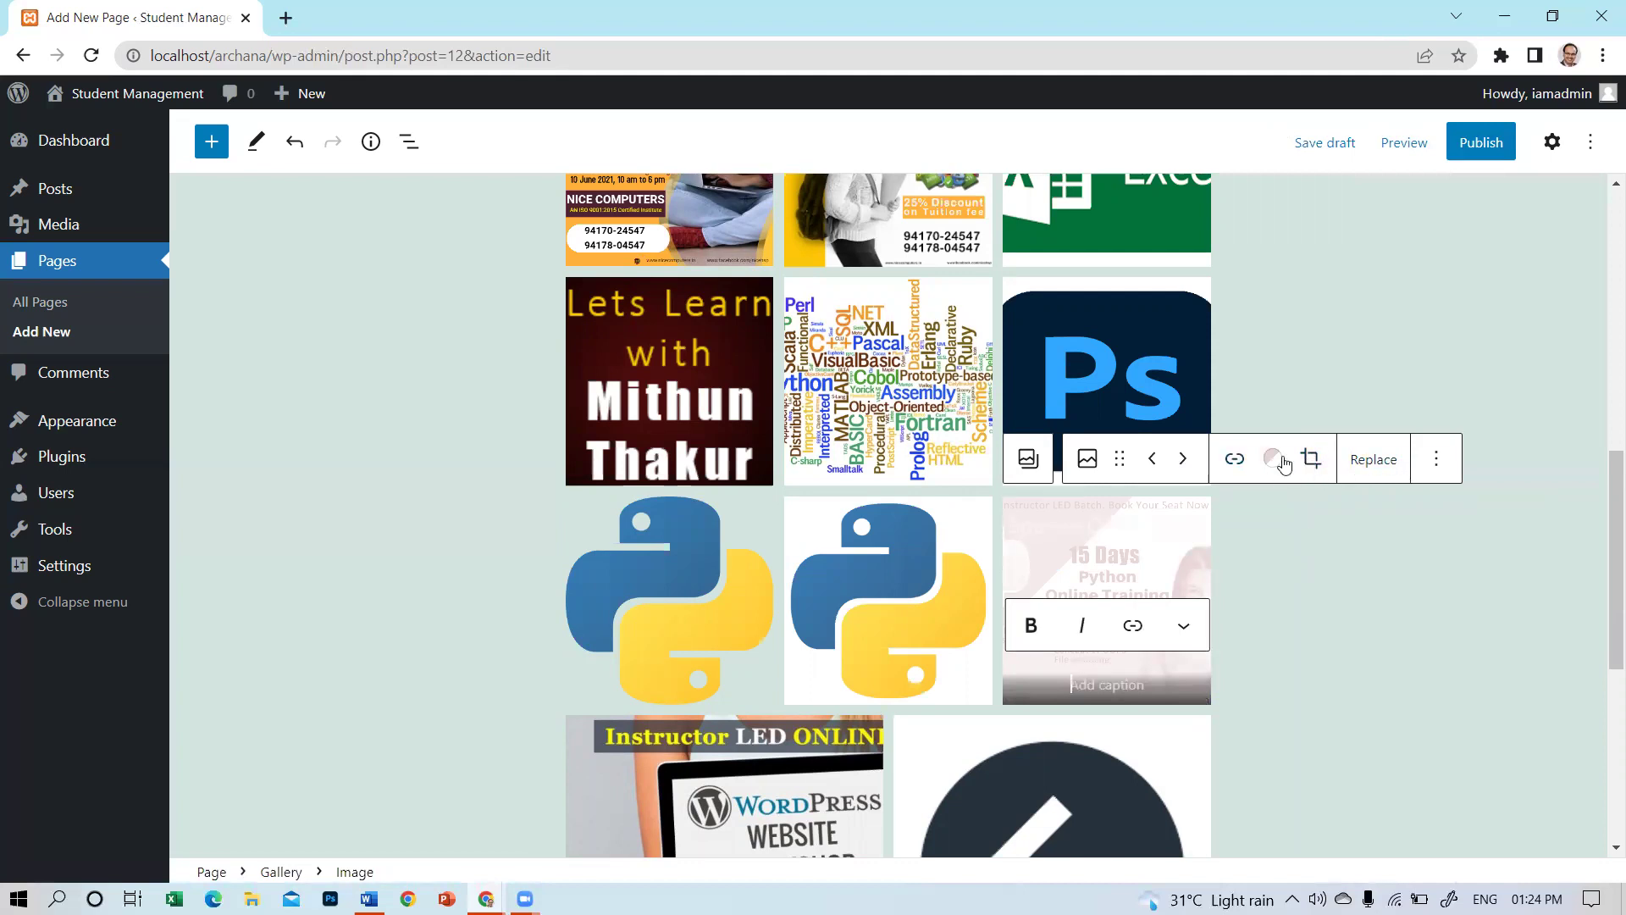
Set the Python image's duotone highlight colour to Black.
{"action": "left_click", "coordinate": [1273, 459]}
{"action": "left_click", "coordinate": [1346, 751]}
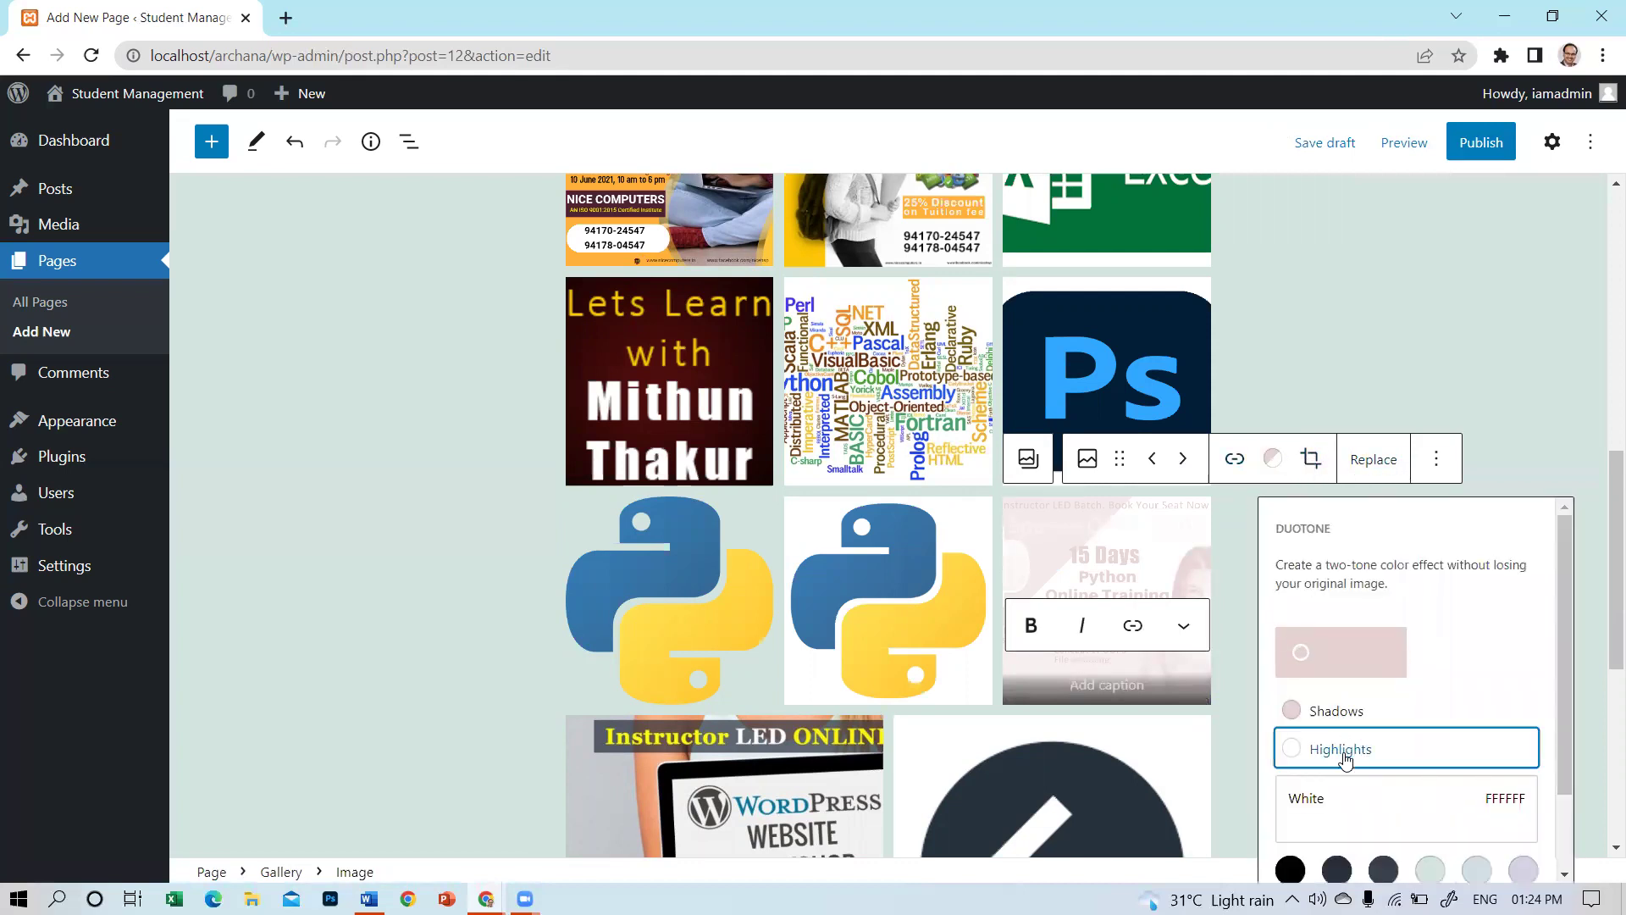
{"action": "scroll", "coordinate": [1514, 674], "scroll_direction": "down", "scroll_amount": 2}
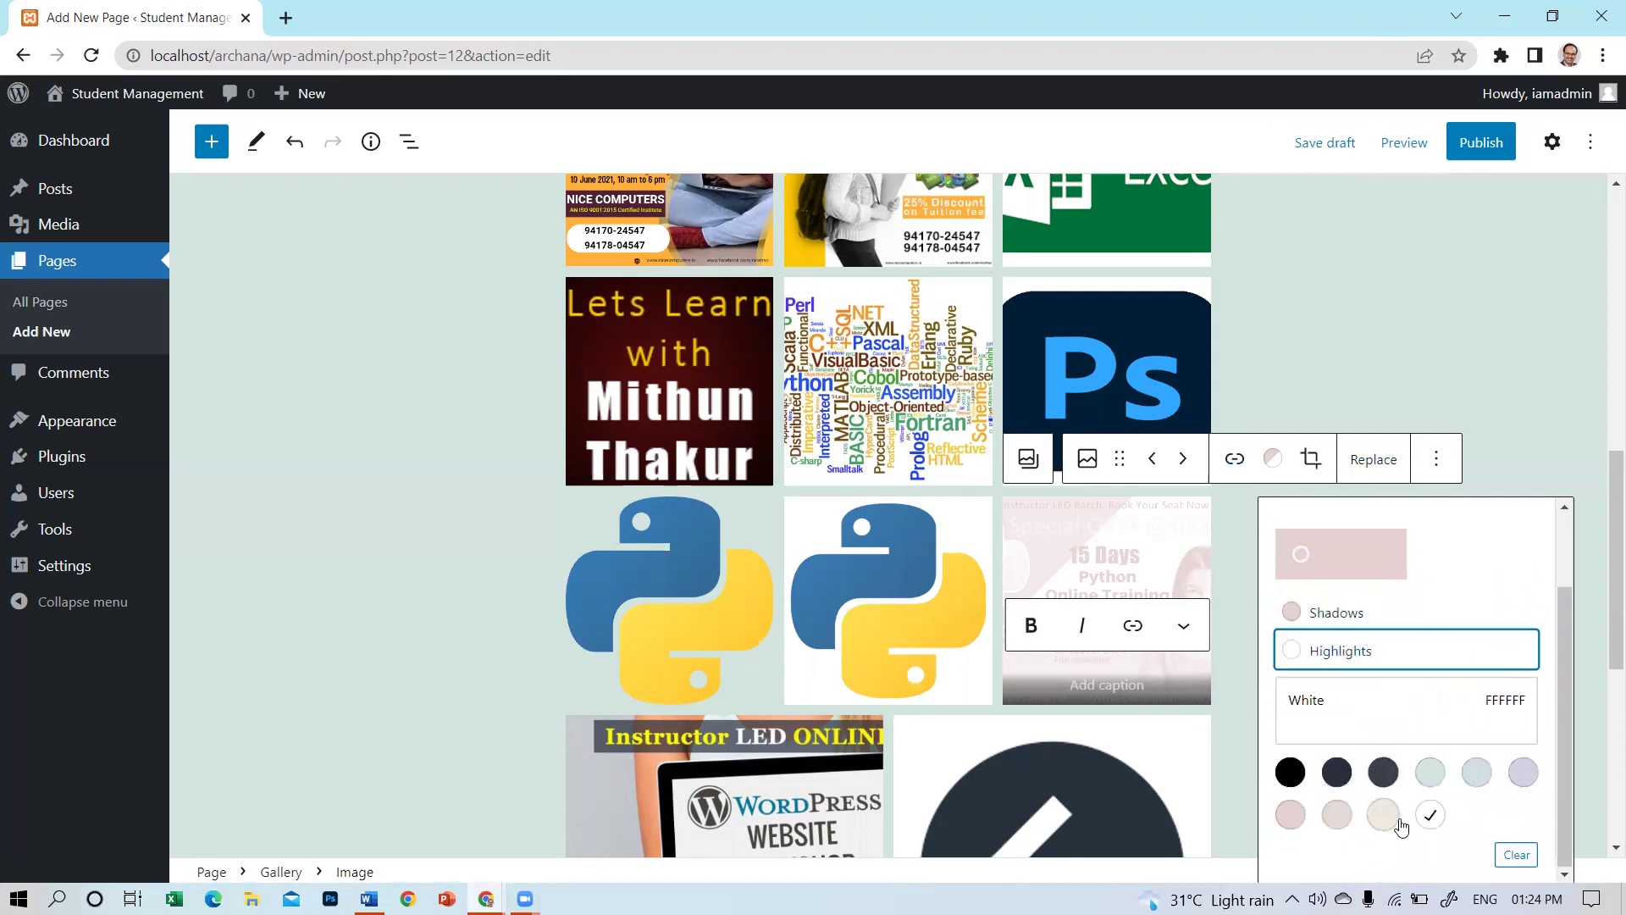
{"action": "left_click", "coordinate": [1478, 774]}
{"action": "left_click", "coordinate": [1430, 773]}
{"action": "left_click", "coordinate": [1346, 788]}
{"action": "left_click", "coordinate": [1292, 774]}
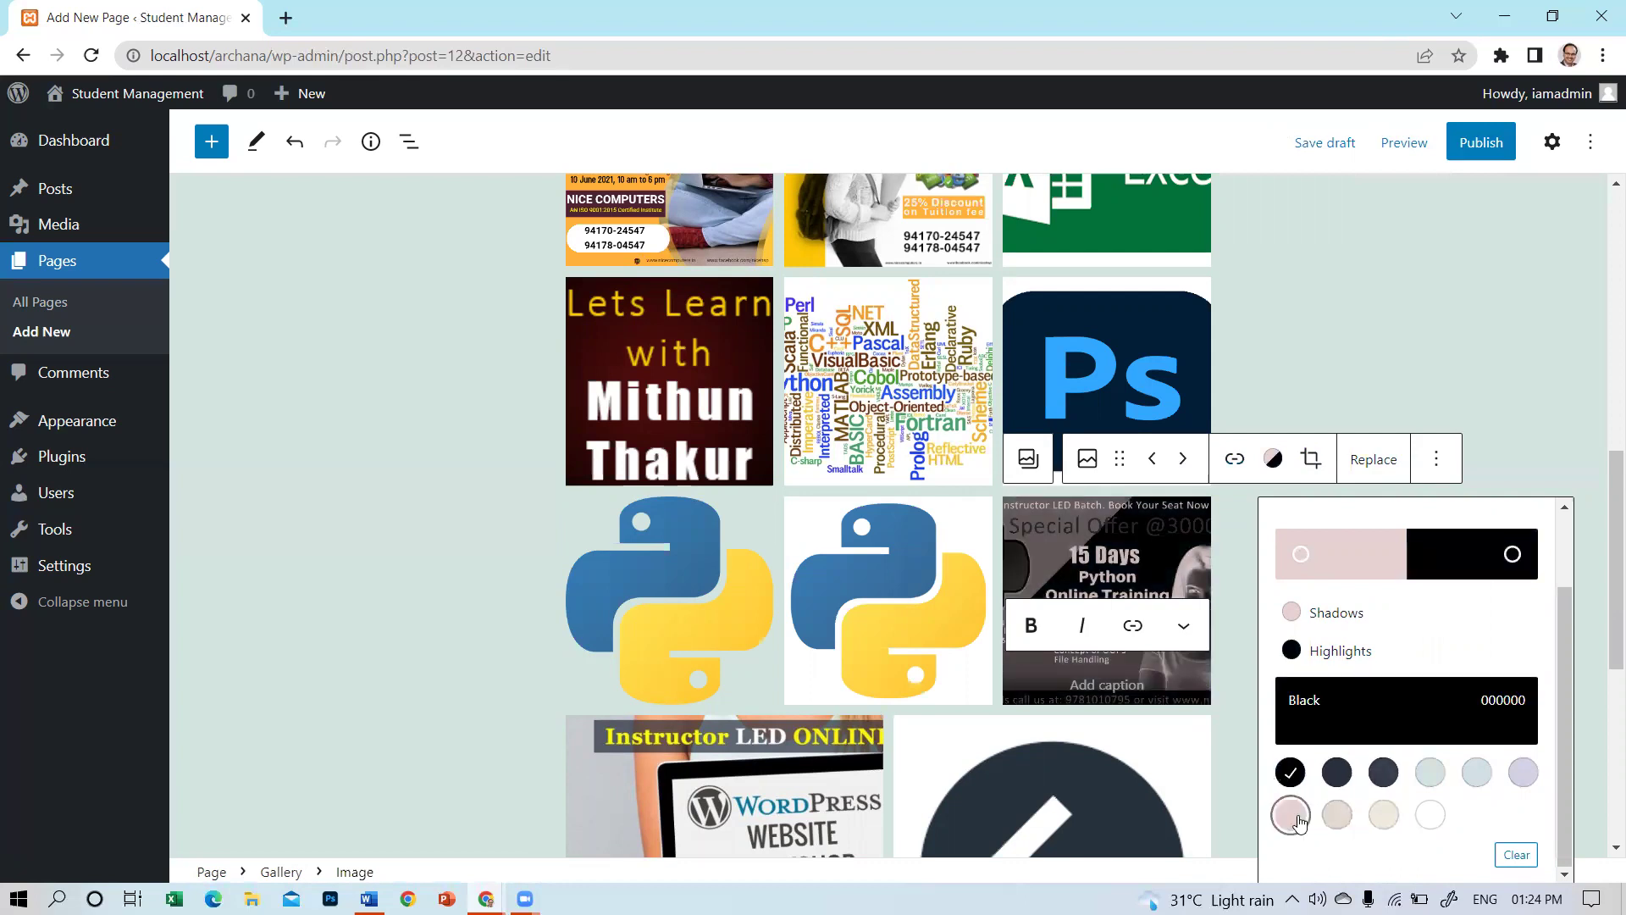
{"action": "left_click", "coordinate": [1291, 815]}
{"action": "left_click", "coordinate": [1296, 777]}
{"action": "left_click", "coordinate": [1491, 430]}
{"action": "scroll", "coordinate": [1194, 523], "scroll_direction": "down", "scroll_amount": 3}
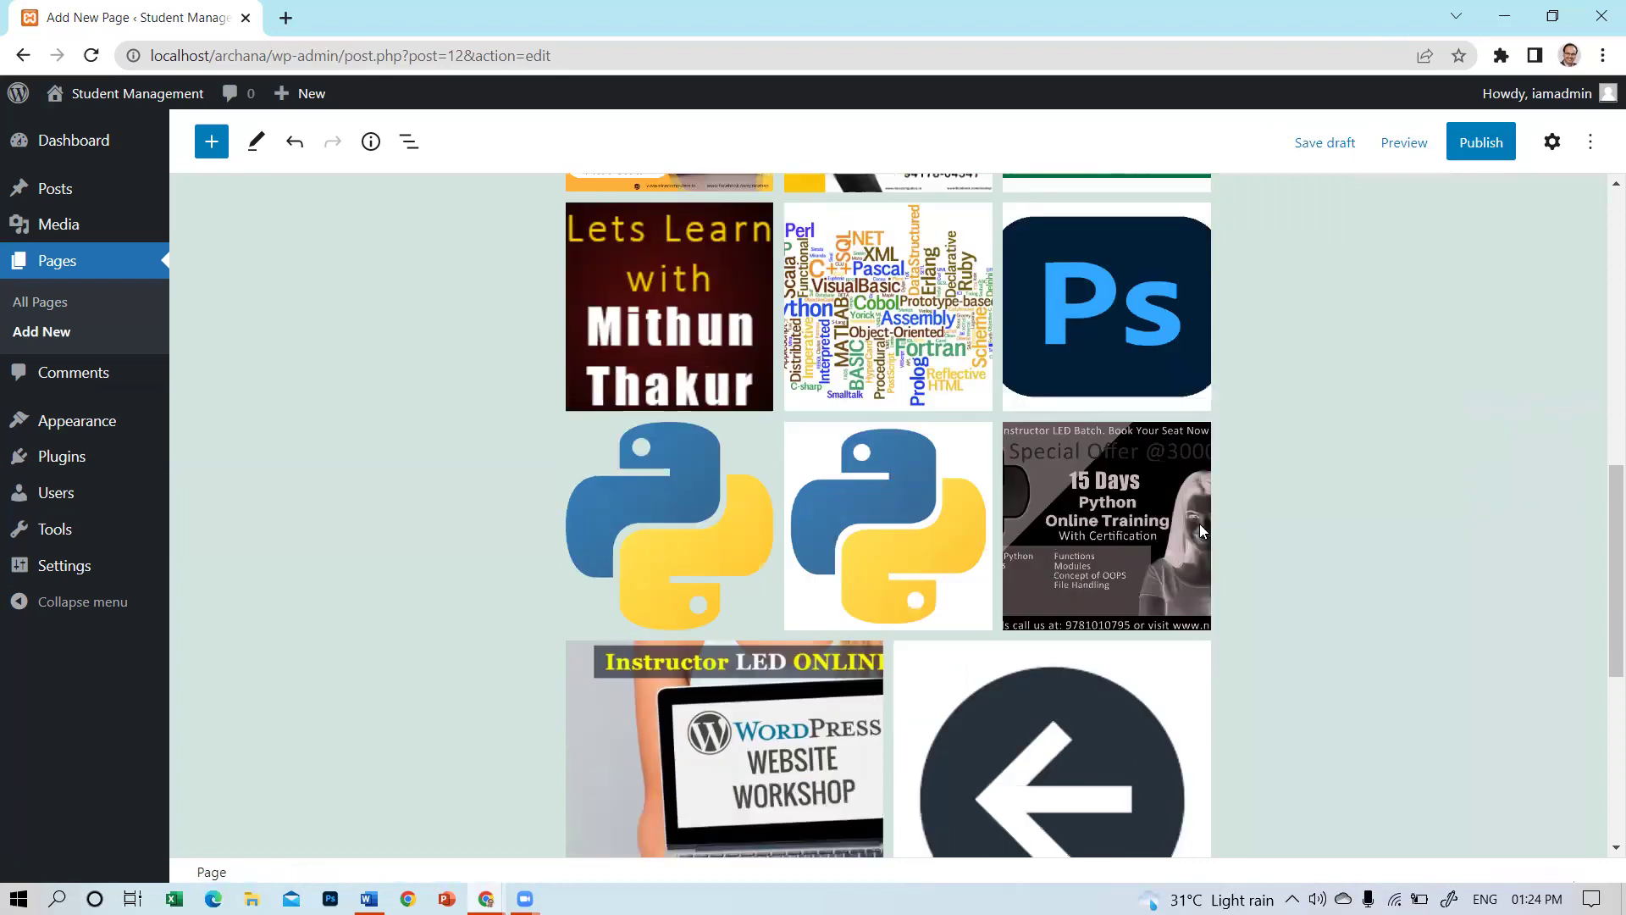
{"action": "left_click", "coordinate": [1494, 145]}
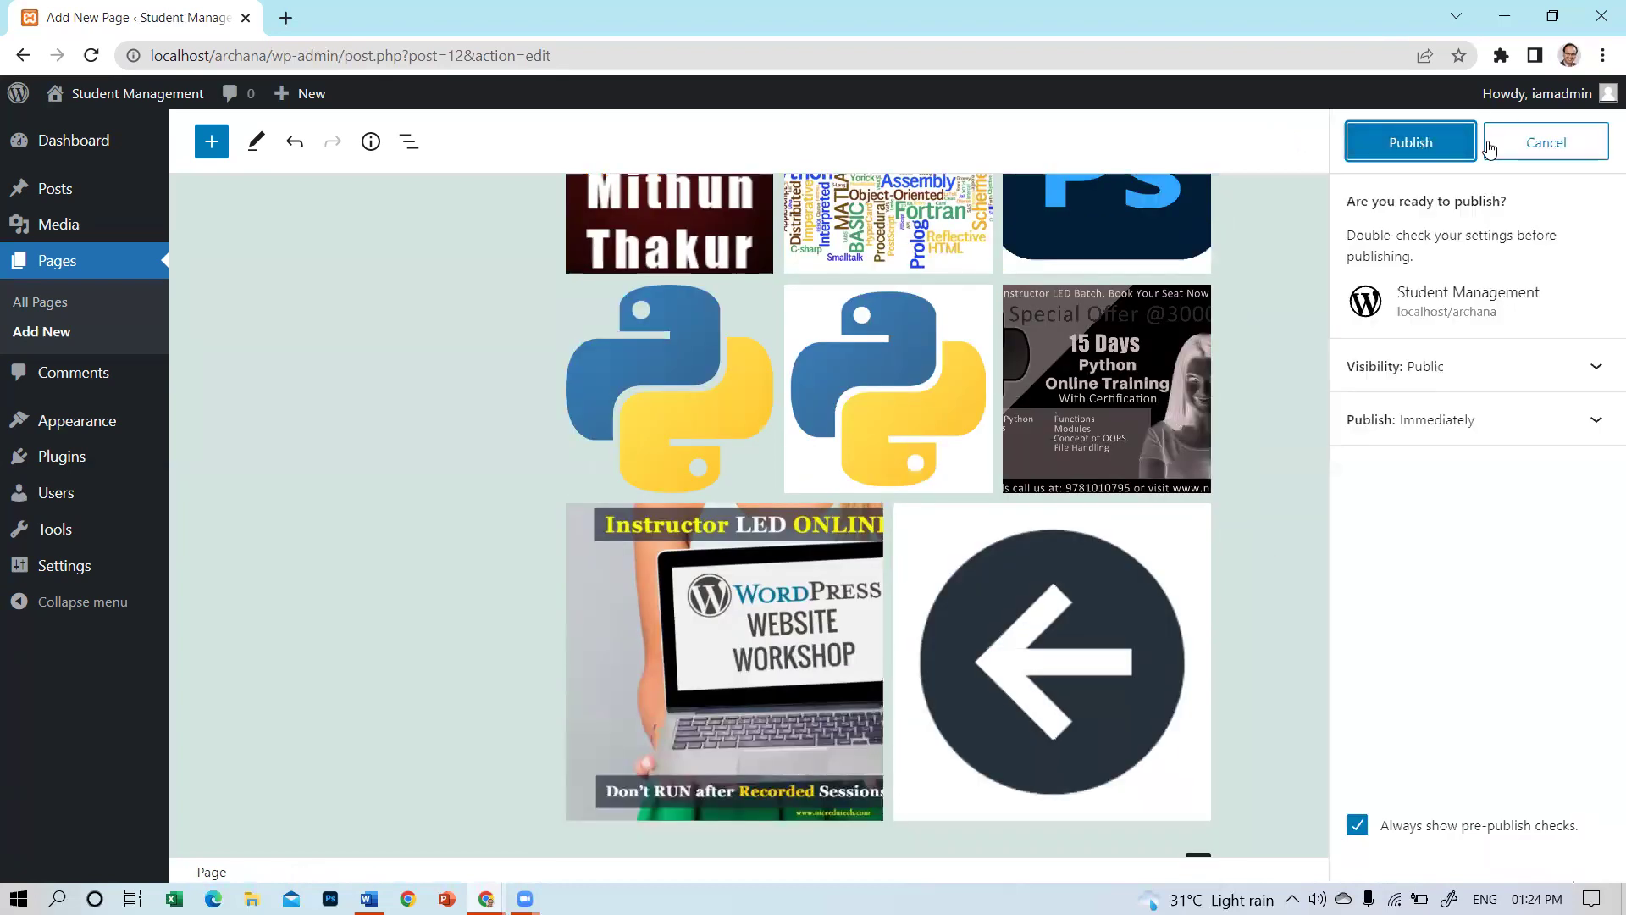
Publish the Gallery page with Private visibility and open its live view.
{"action": "left_click", "coordinate": [1593, 365]}
{"action": "left_click", "coordinate": [1456, 406]}
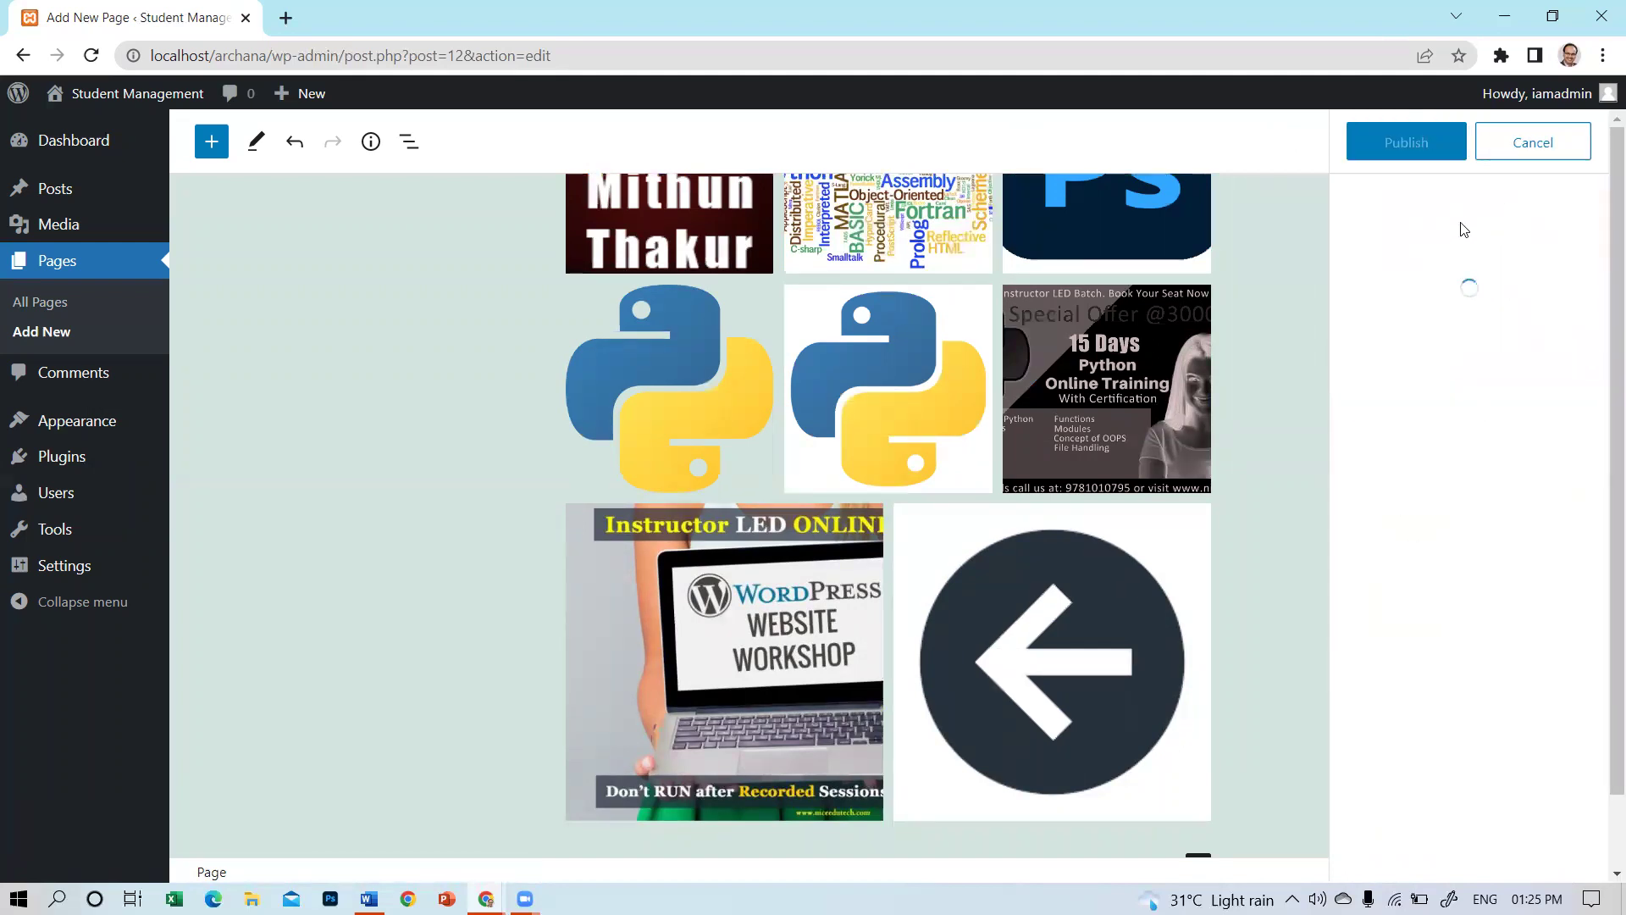
{"action": "left_click", "coordinate": [1569, 367]}
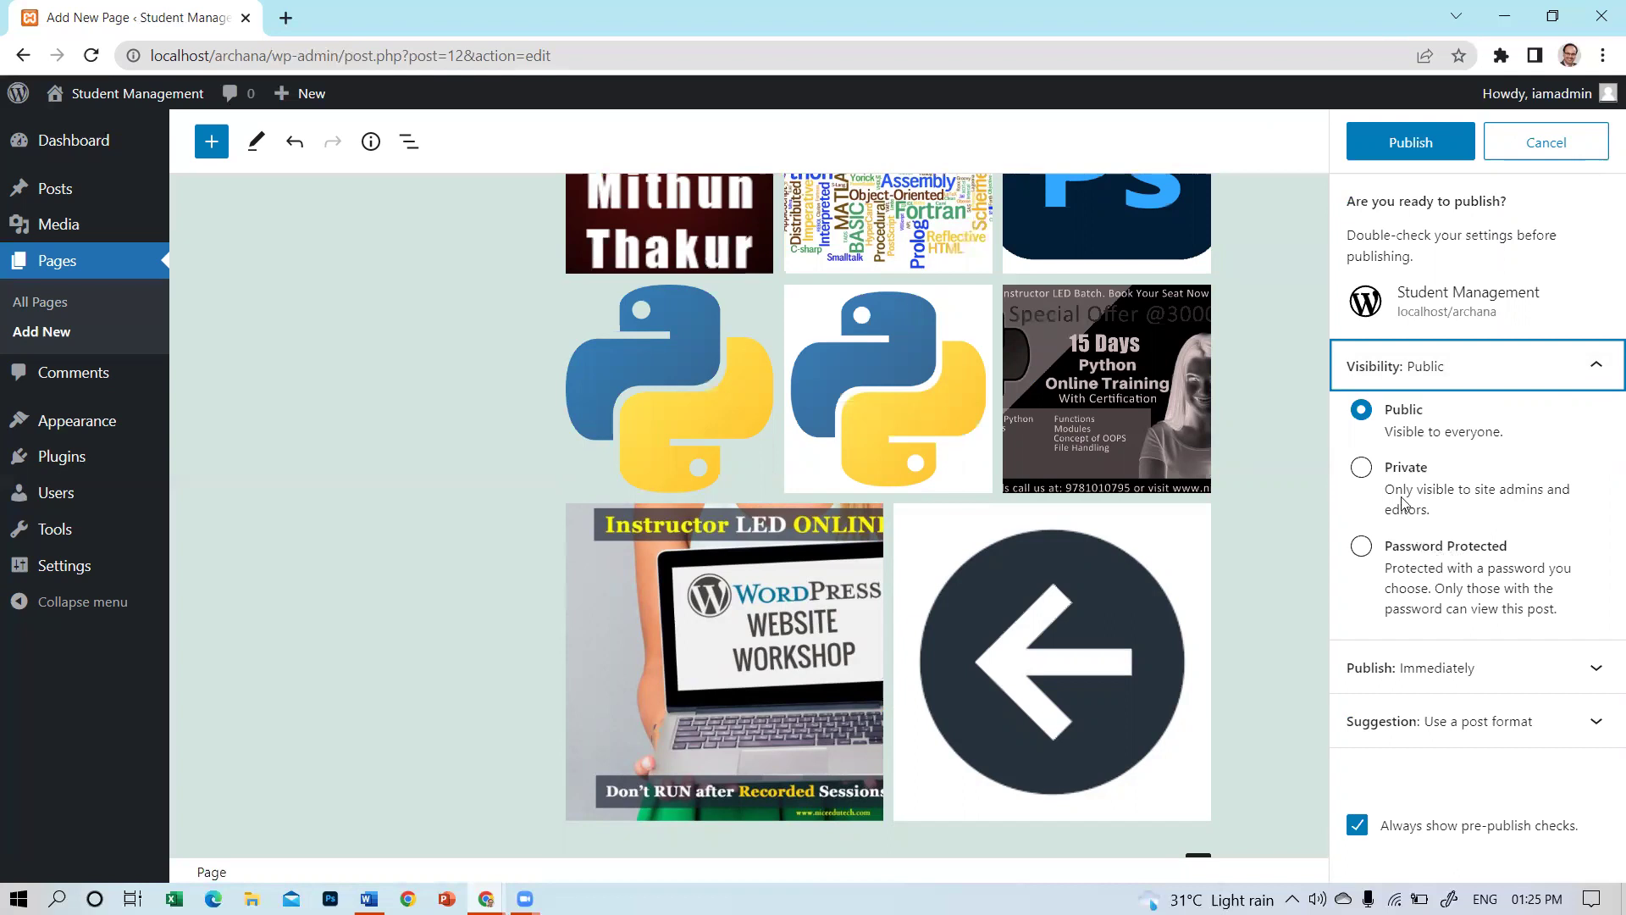
{"action": "left_click", "coordinate": [1363, 468]}
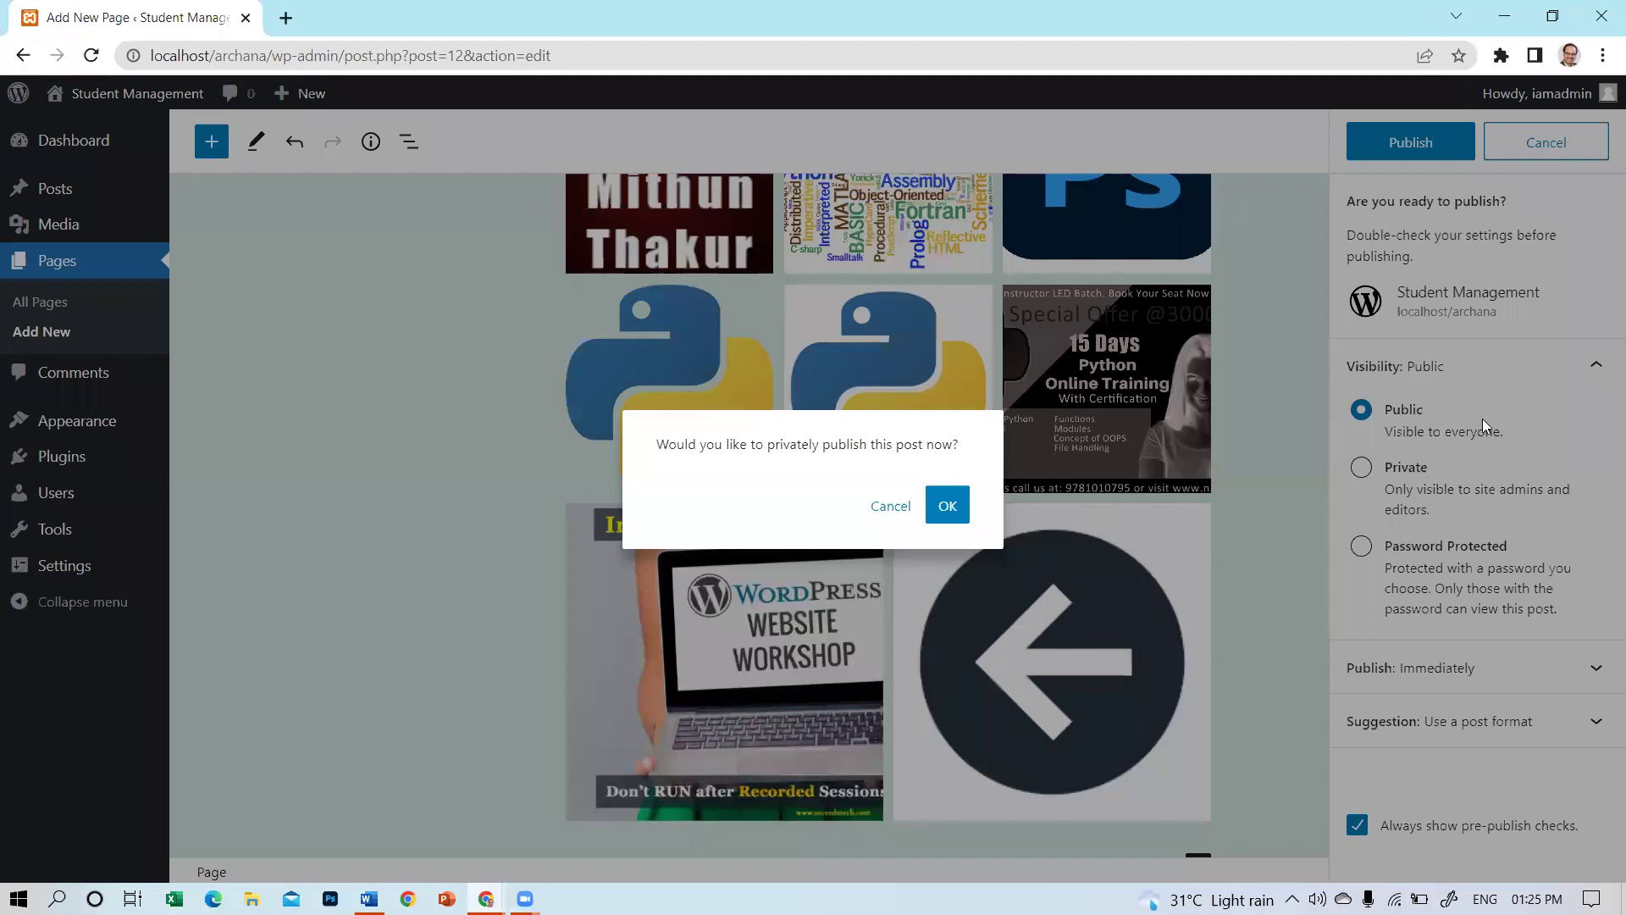
{"action": "left_click", "coordinate": [946, 508]}
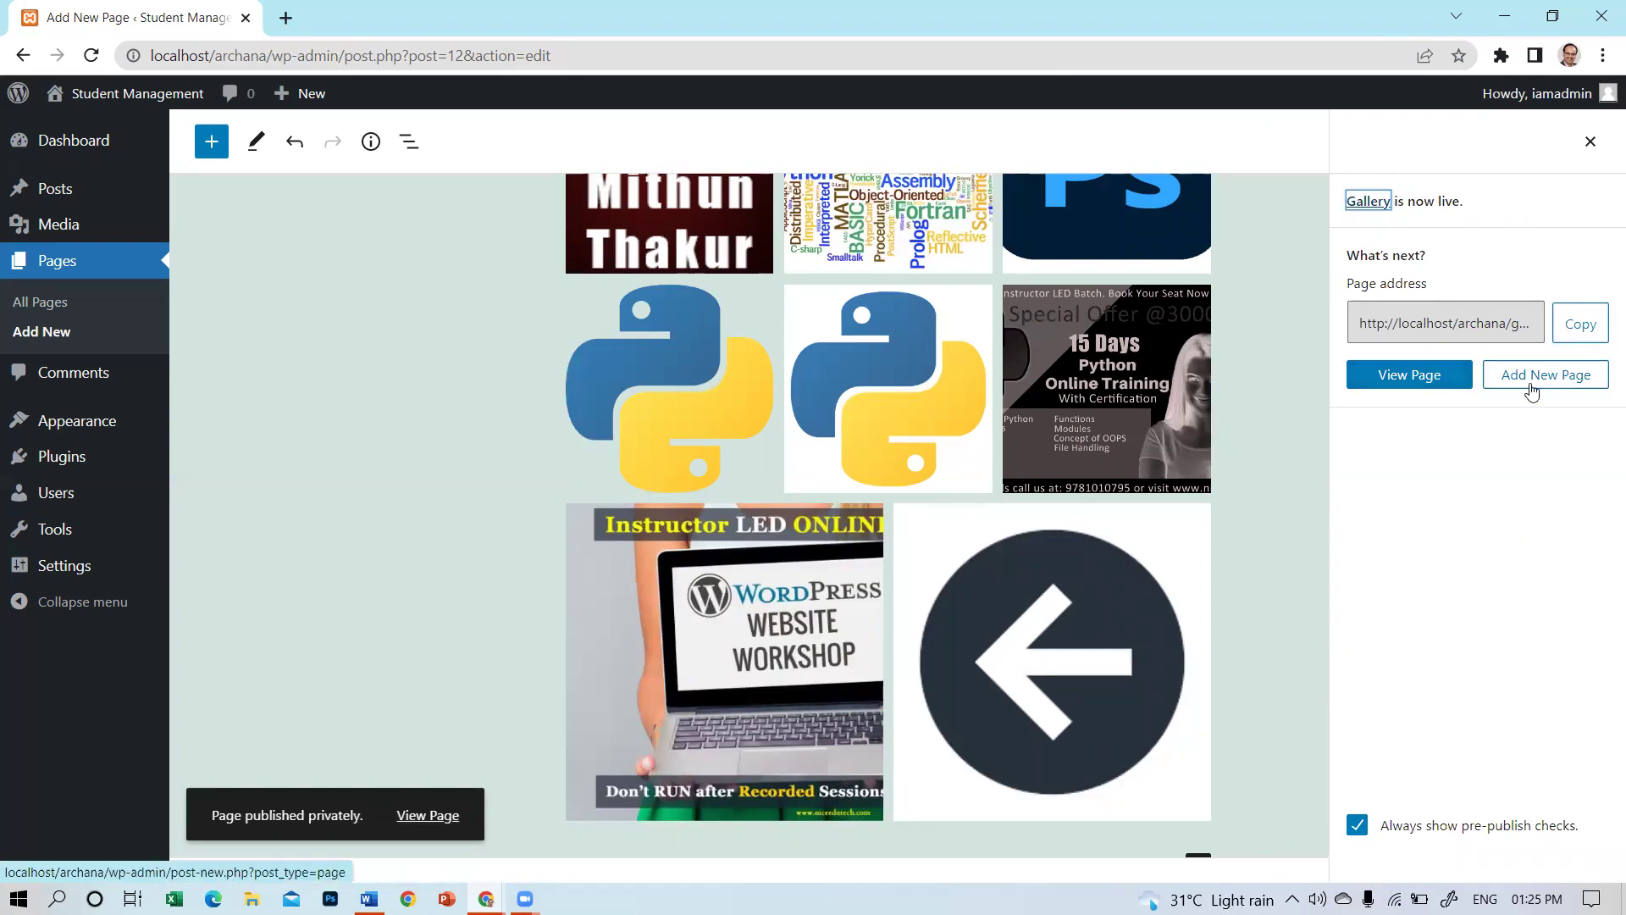
{"action": "left_click", "coordinate": [1419, 392]}
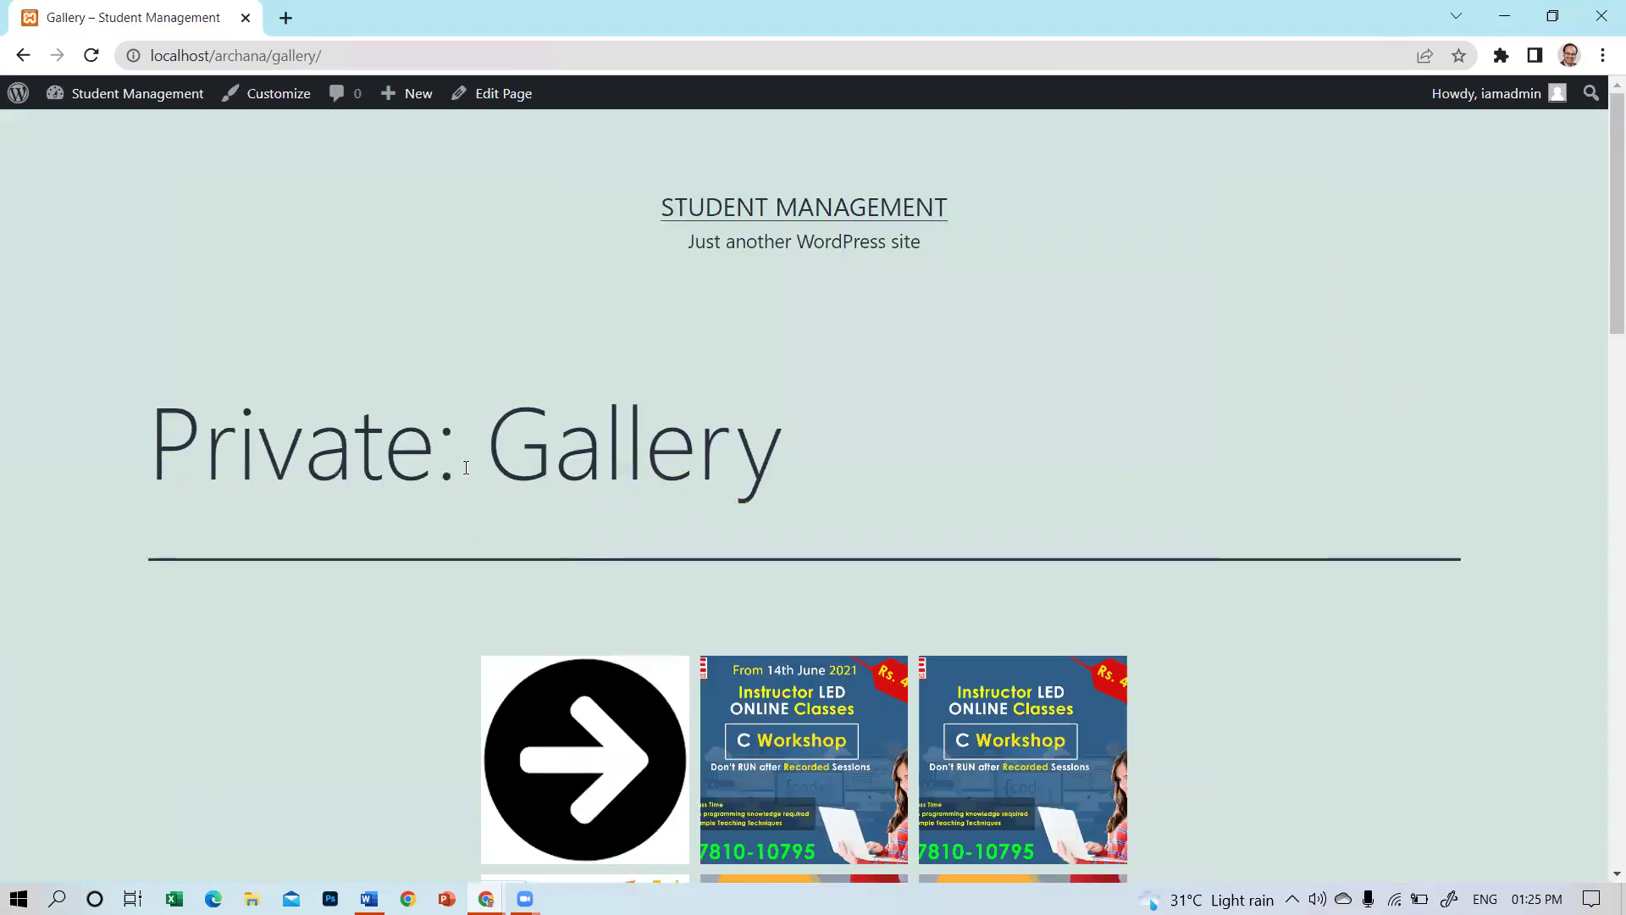
Browse the live Gallery page's course image grid, then reopen that private page in the editor.
{"action": "left_click_drag", "start_coordinate": [435, 421], "coordinate": [166, 411]}
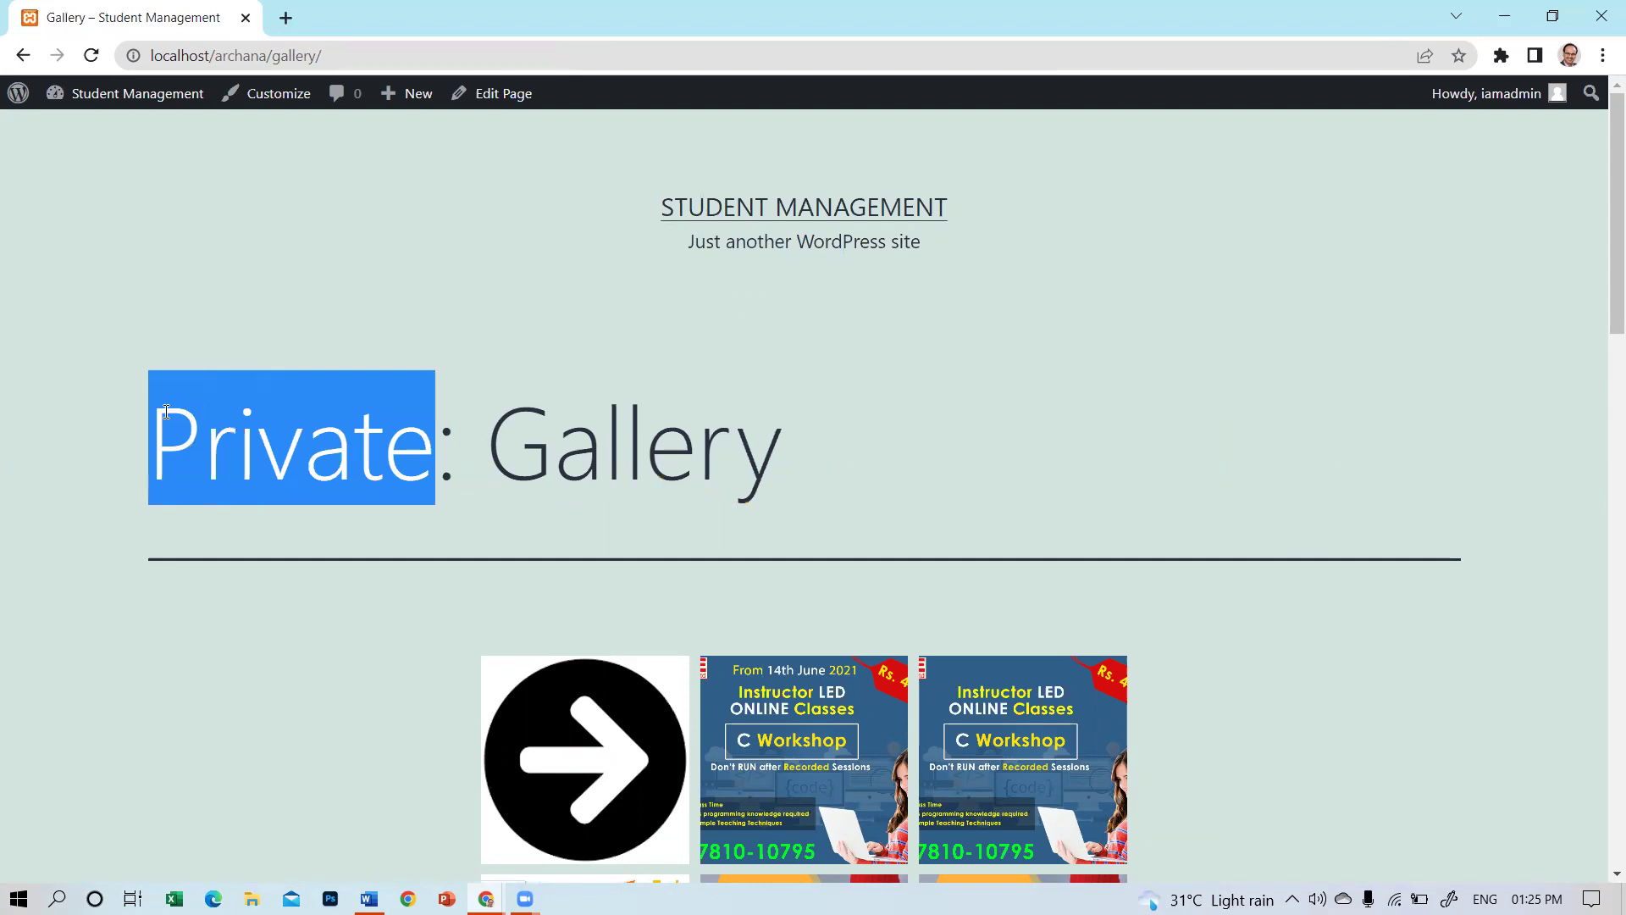
{"action": "scroll", "coordinate": [519, 485], "scroll_direction": "down", "scroll_amount": 6}
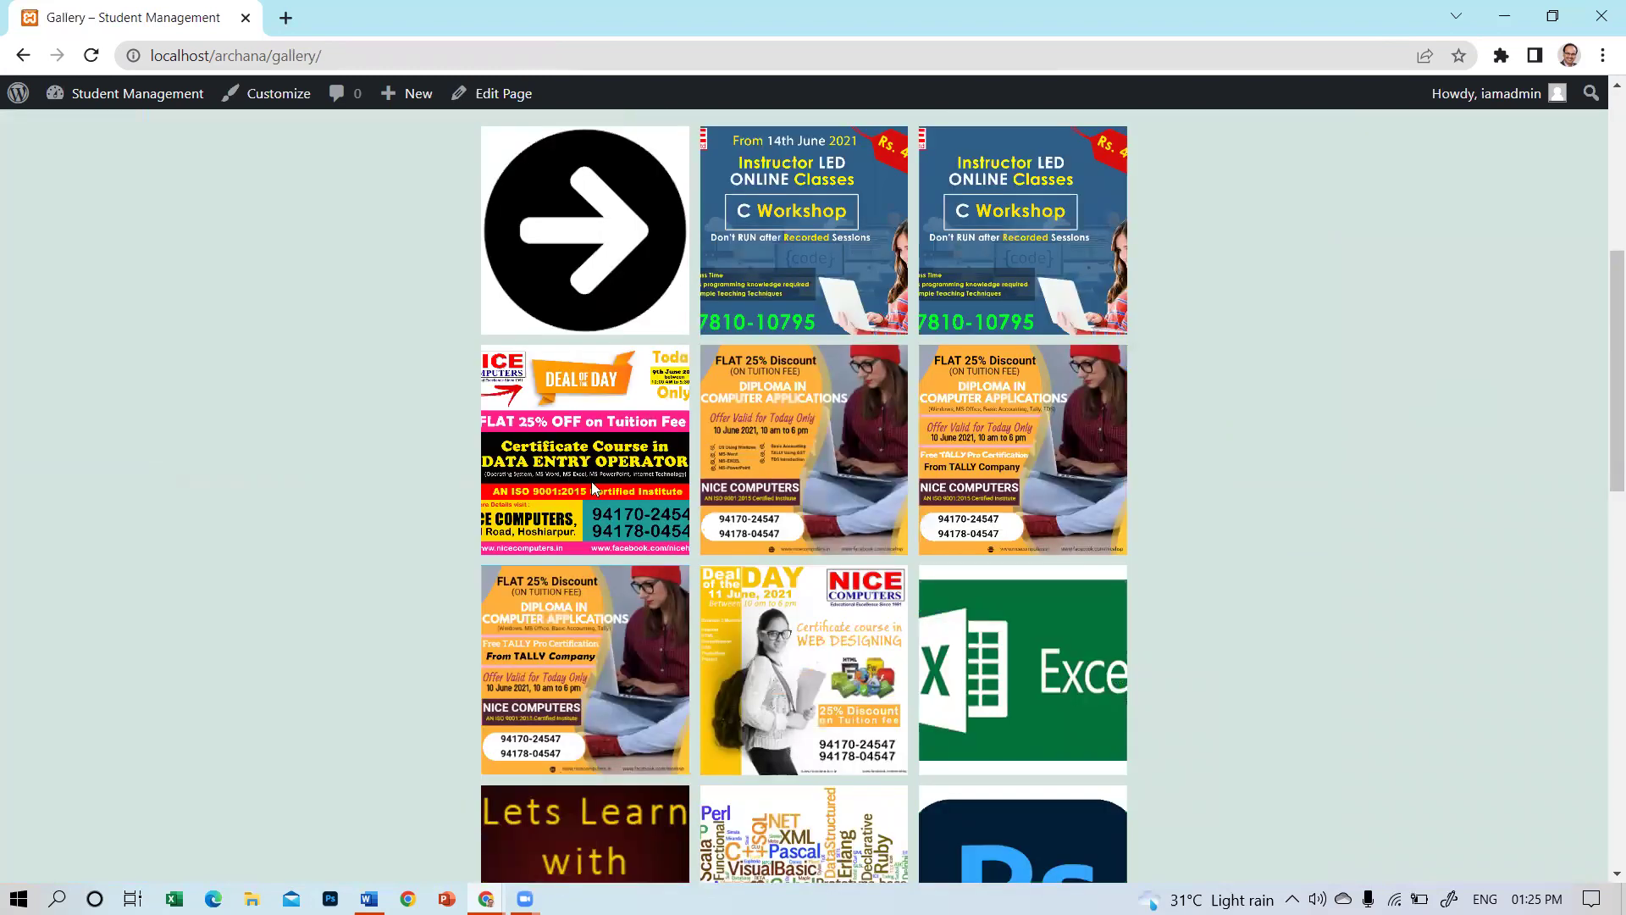
{"action": "scroll", "coordinate": [1158, 603], "scroll_direction": "down", "scroll_amount": 10}
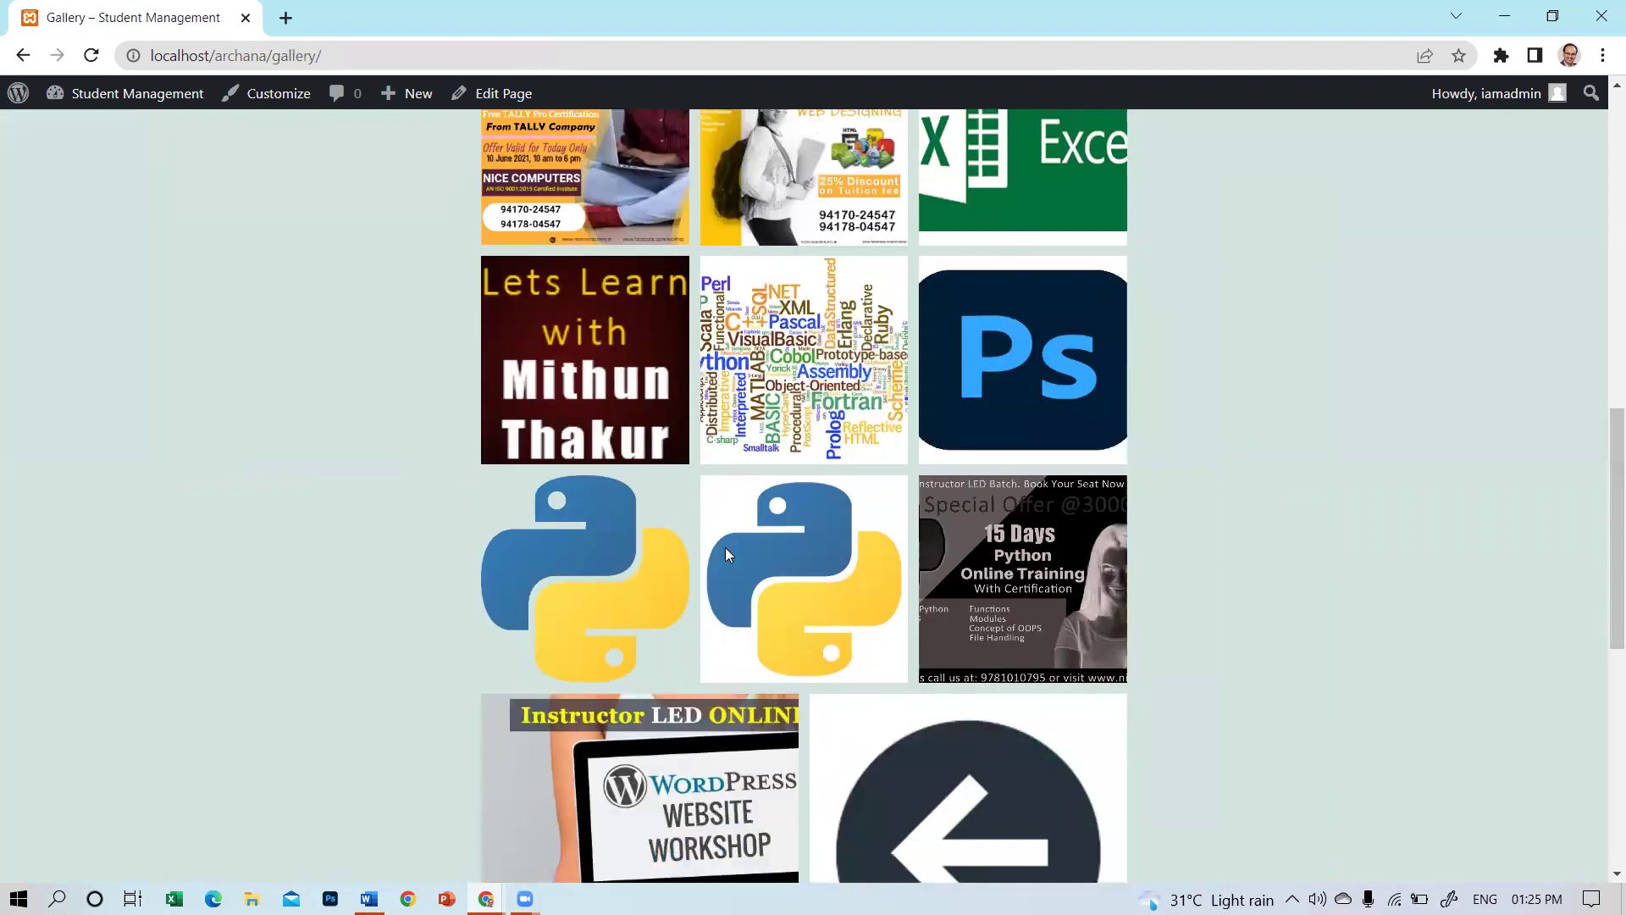
{"action": "scroll", "coordinate": [630, 601], "scroll_direction": "up", "scroll_amount": 16}
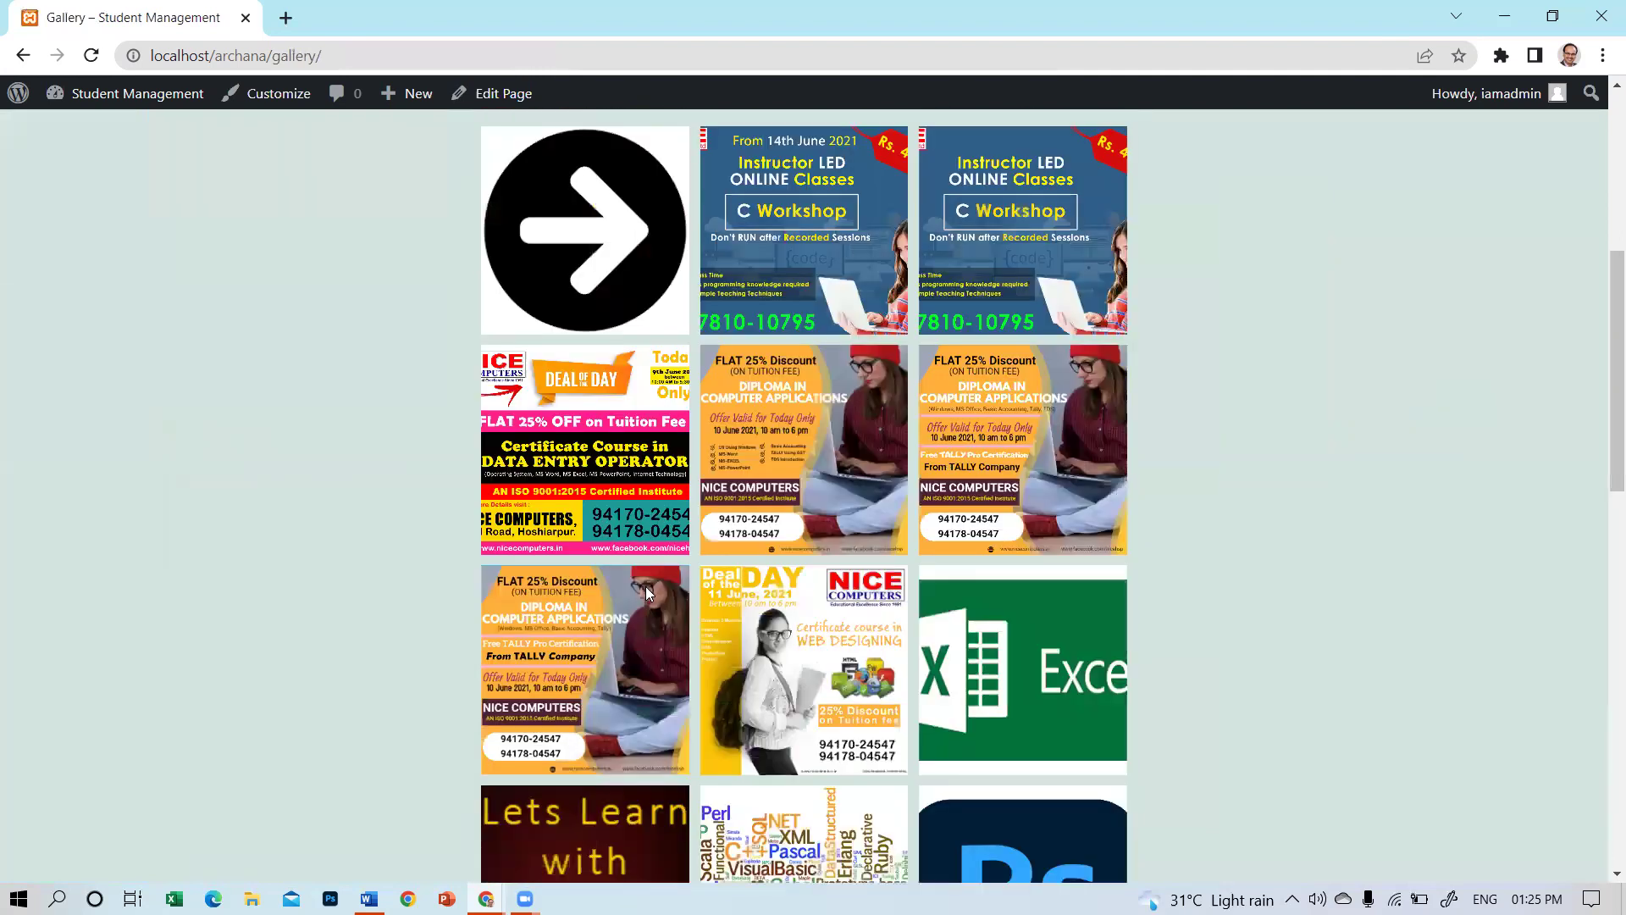
{"action": "scroll", "coordinate": [618, 552], "scroll_direction": "down", "scroll_amount": 8}
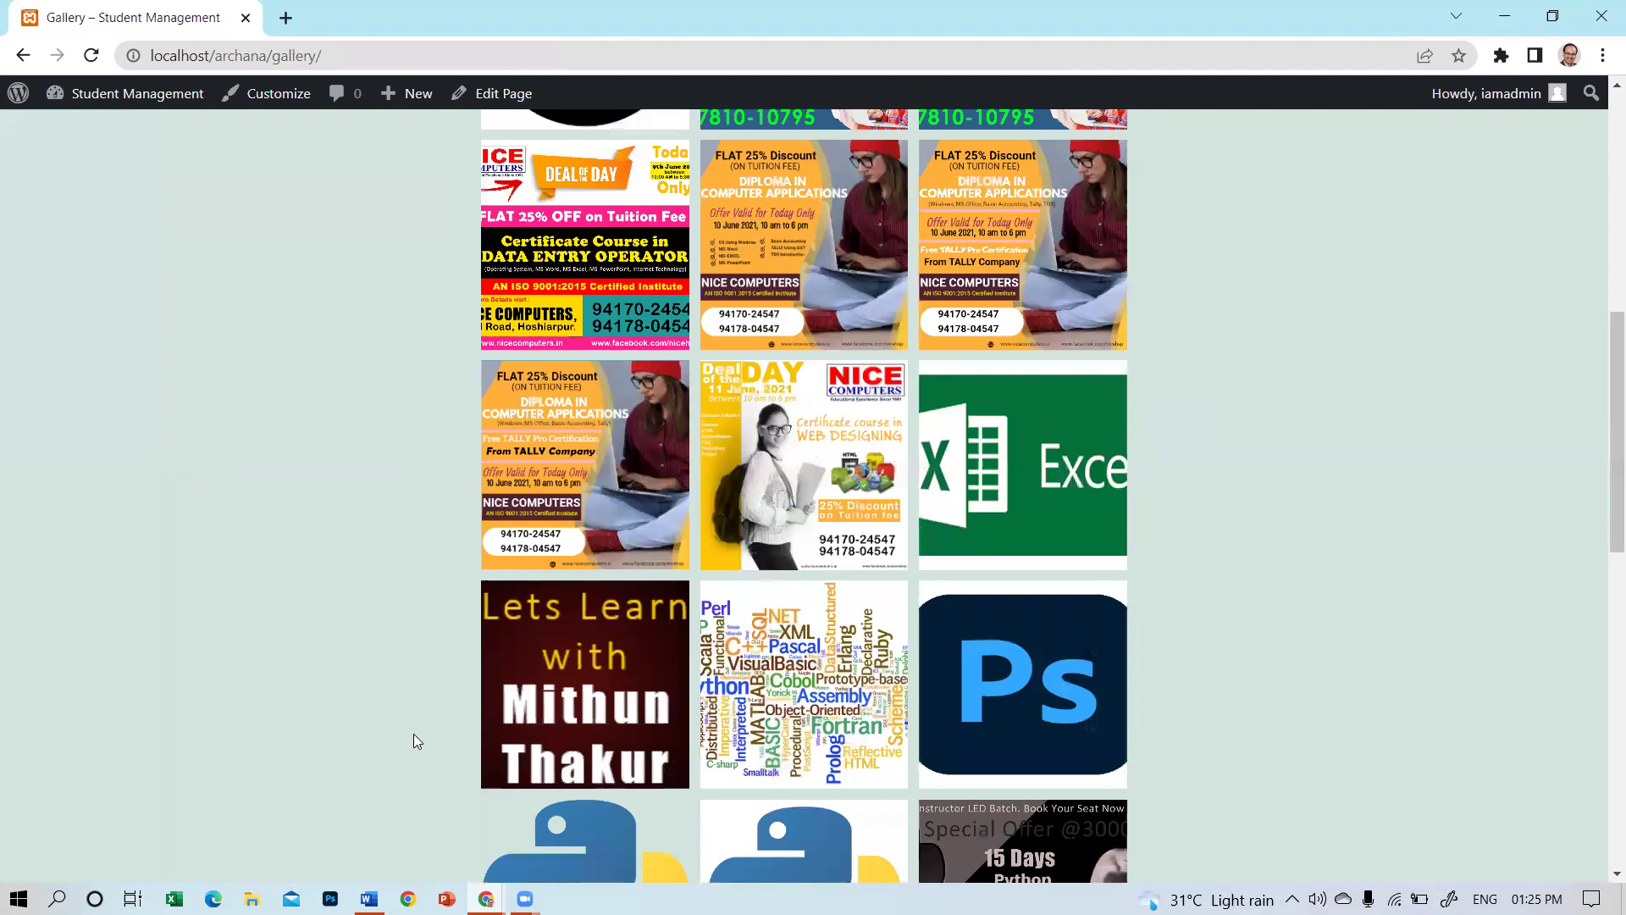
{"action": "scroll", "coordinate": [484, 514], "scroll_direction": "down", "scroll_amount": 10}
{"action": "left_click", "coordinate": [492, 445]}
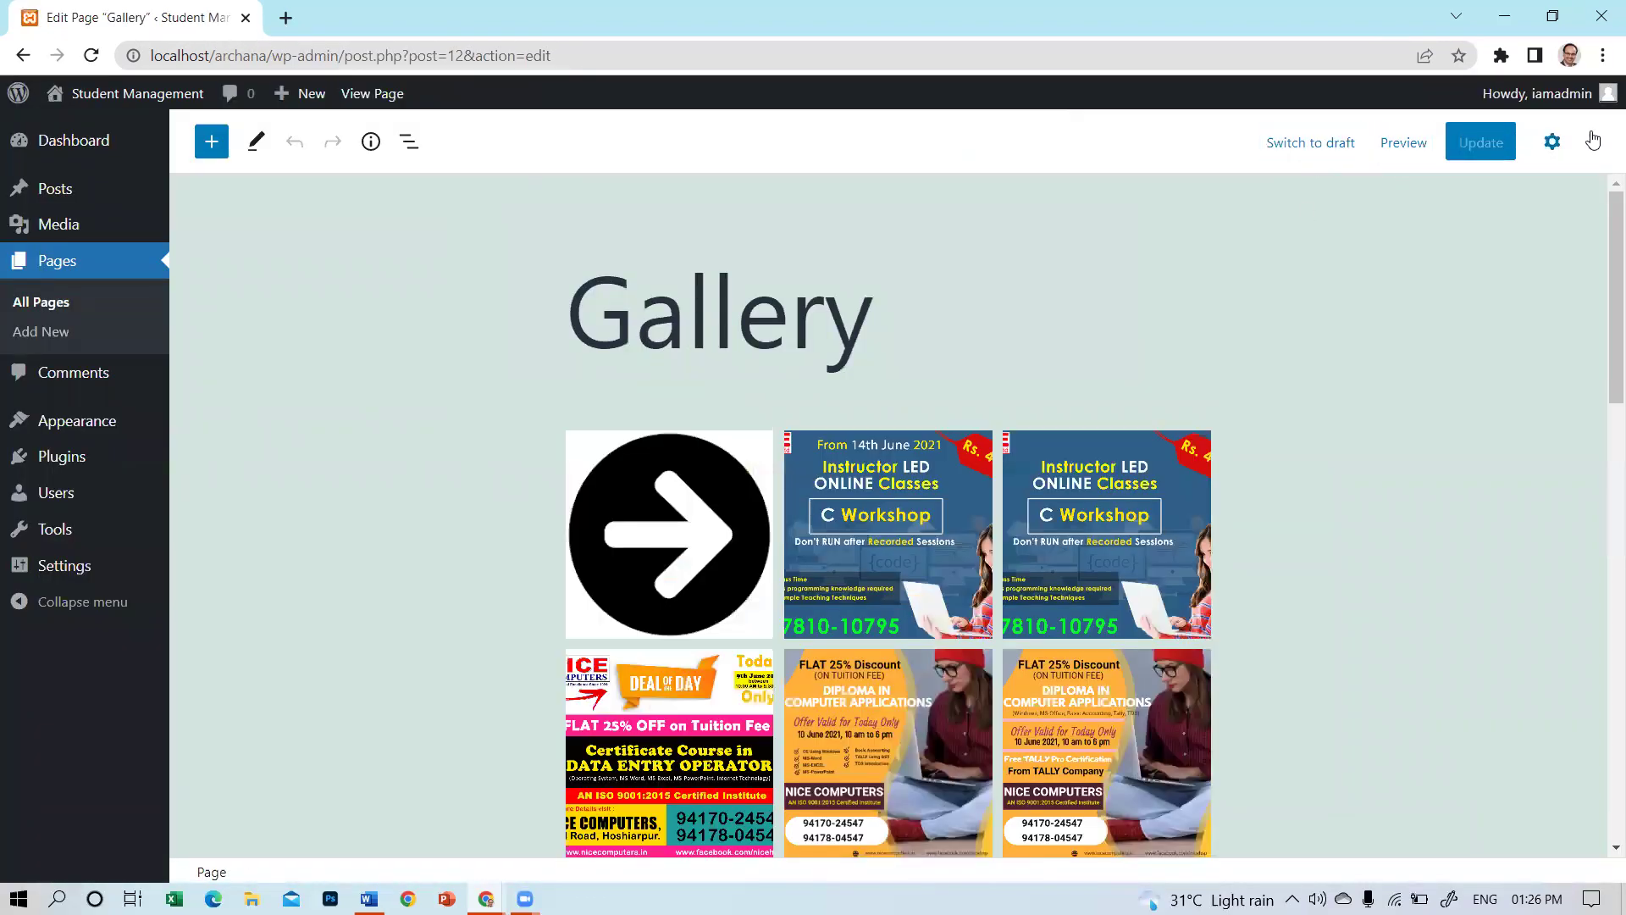
Change the Gallery page's visibility from Private to Public and update the page.
{"action": "left_click", "coordinate": [1554, 145]}
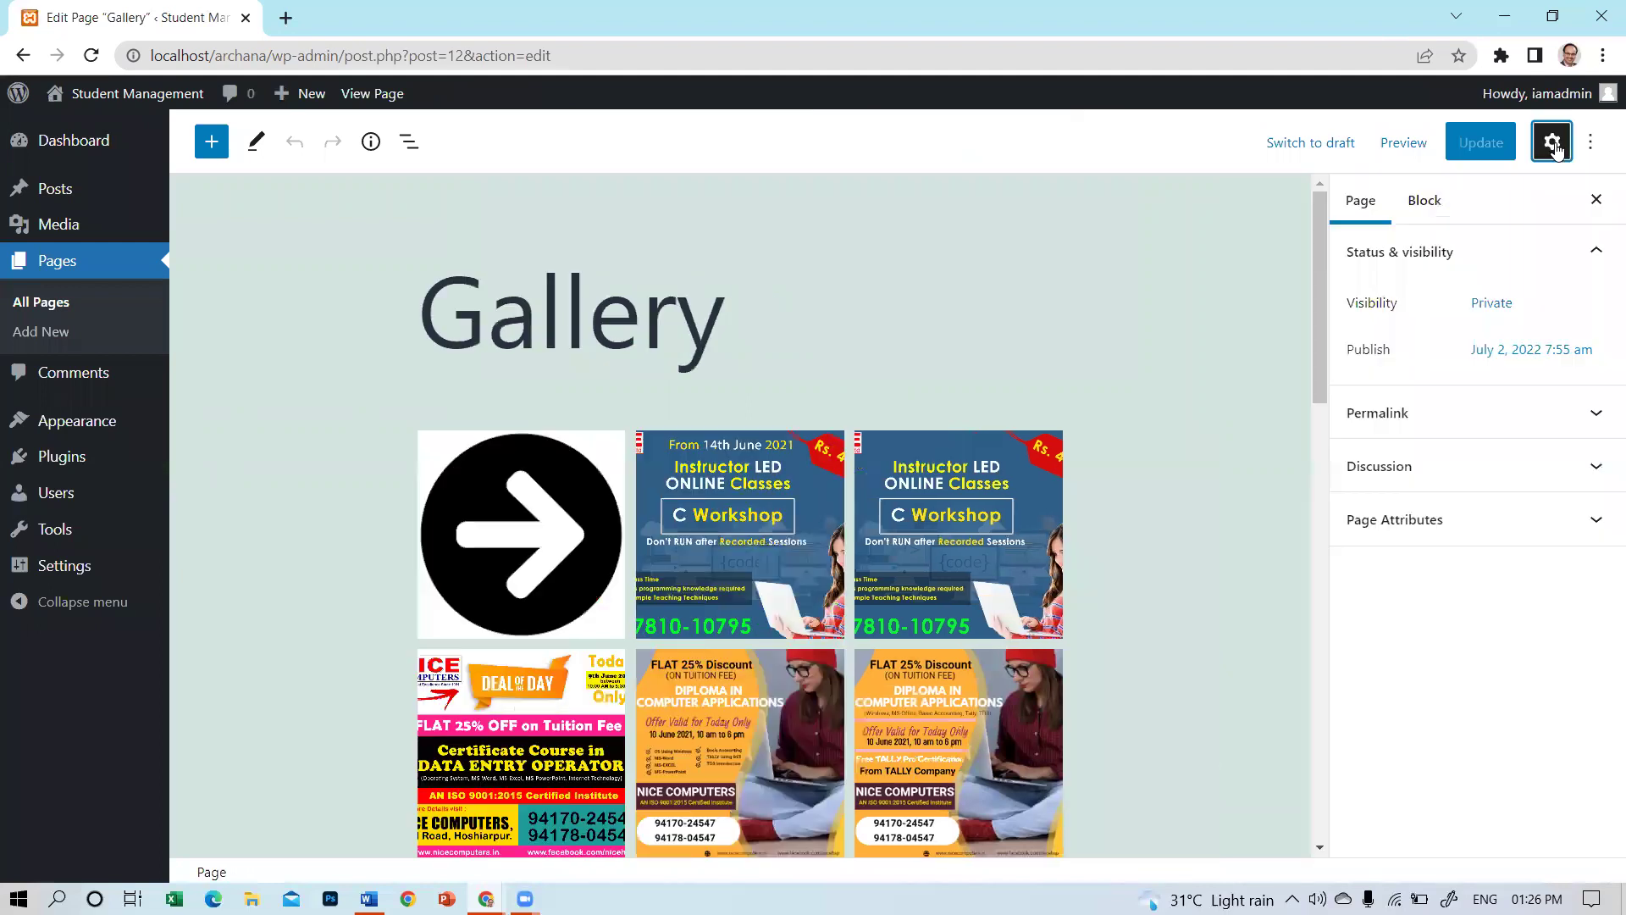
{"action": "left_click", "coordinate": [1483, 305]}
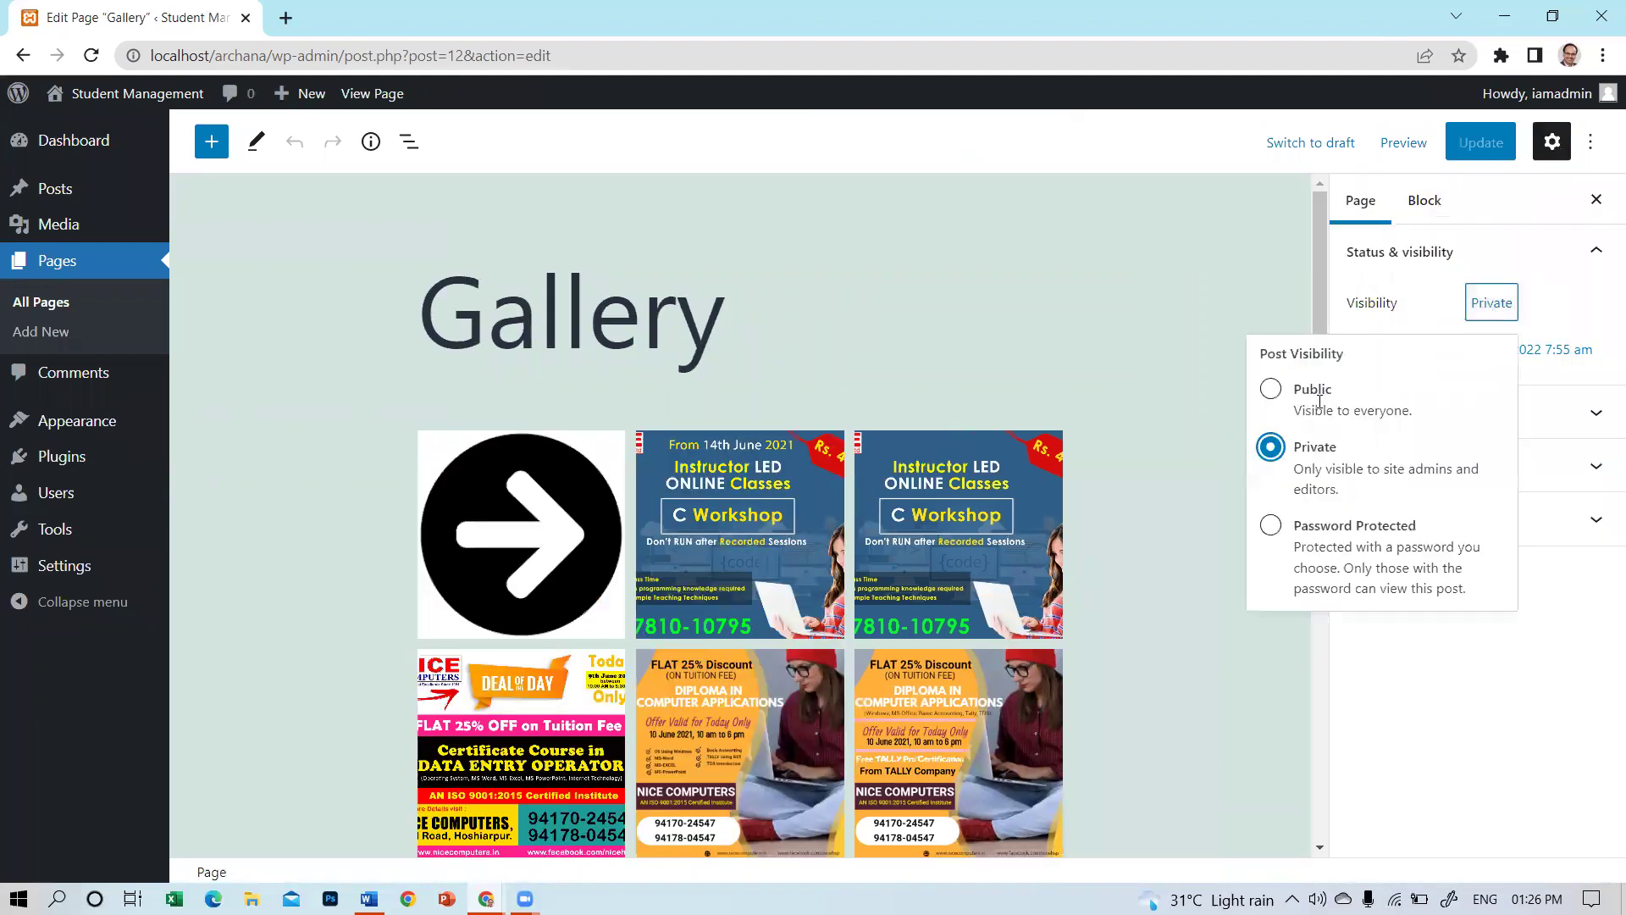
{"action": "left_click", "coordinate": [1272, 391]}
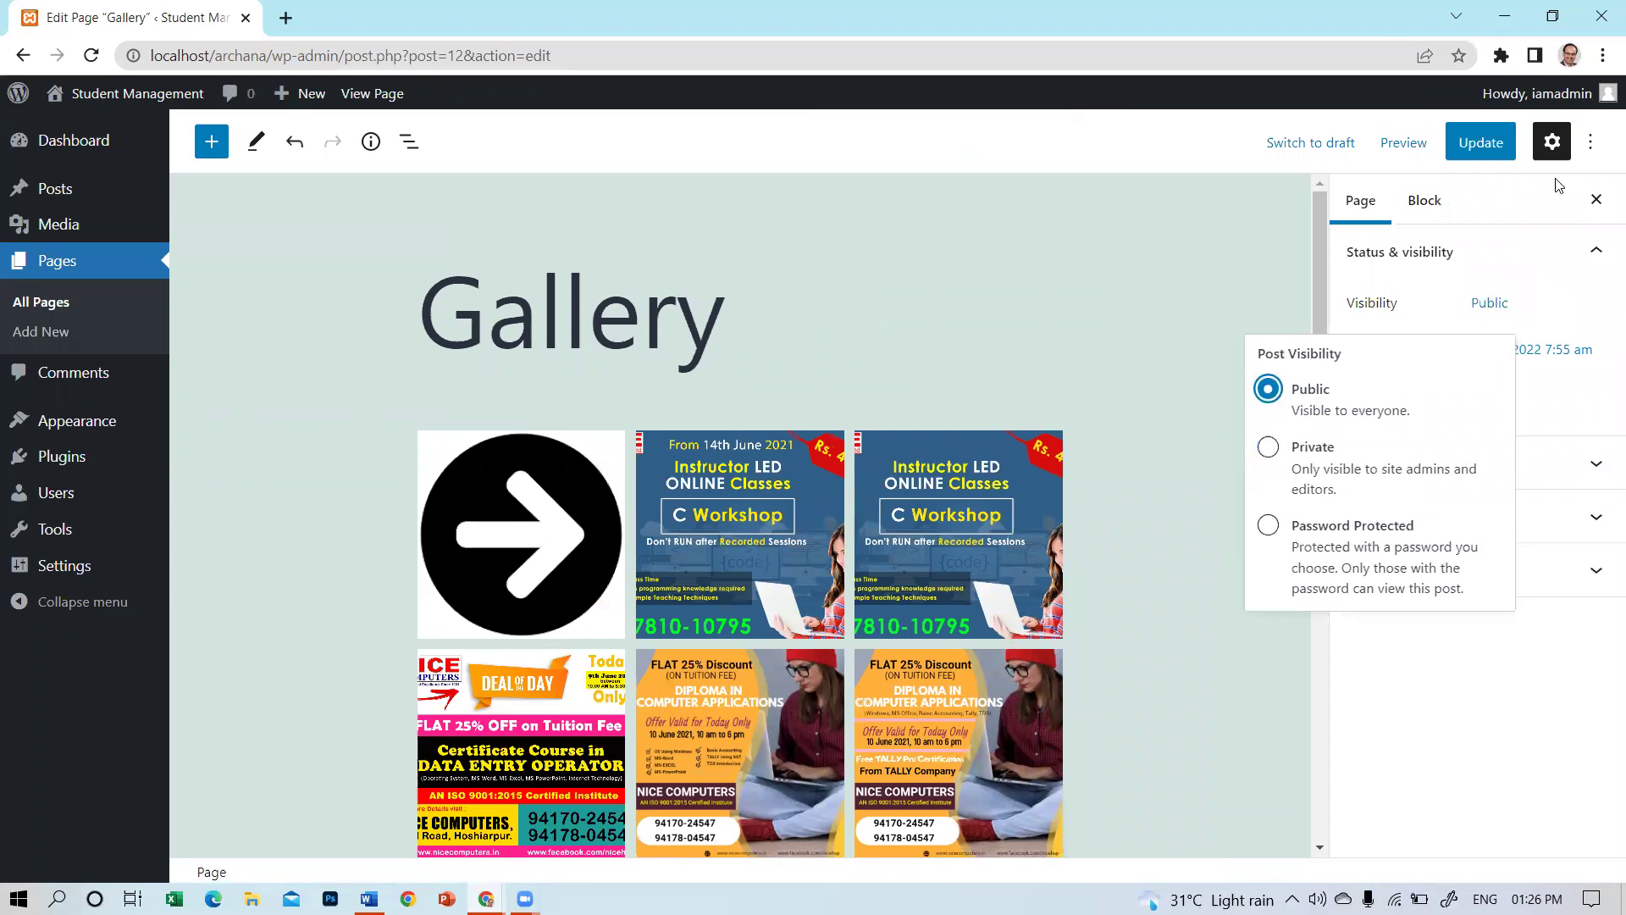
{"action": "left_click", "coordinate": [1481, 144]}
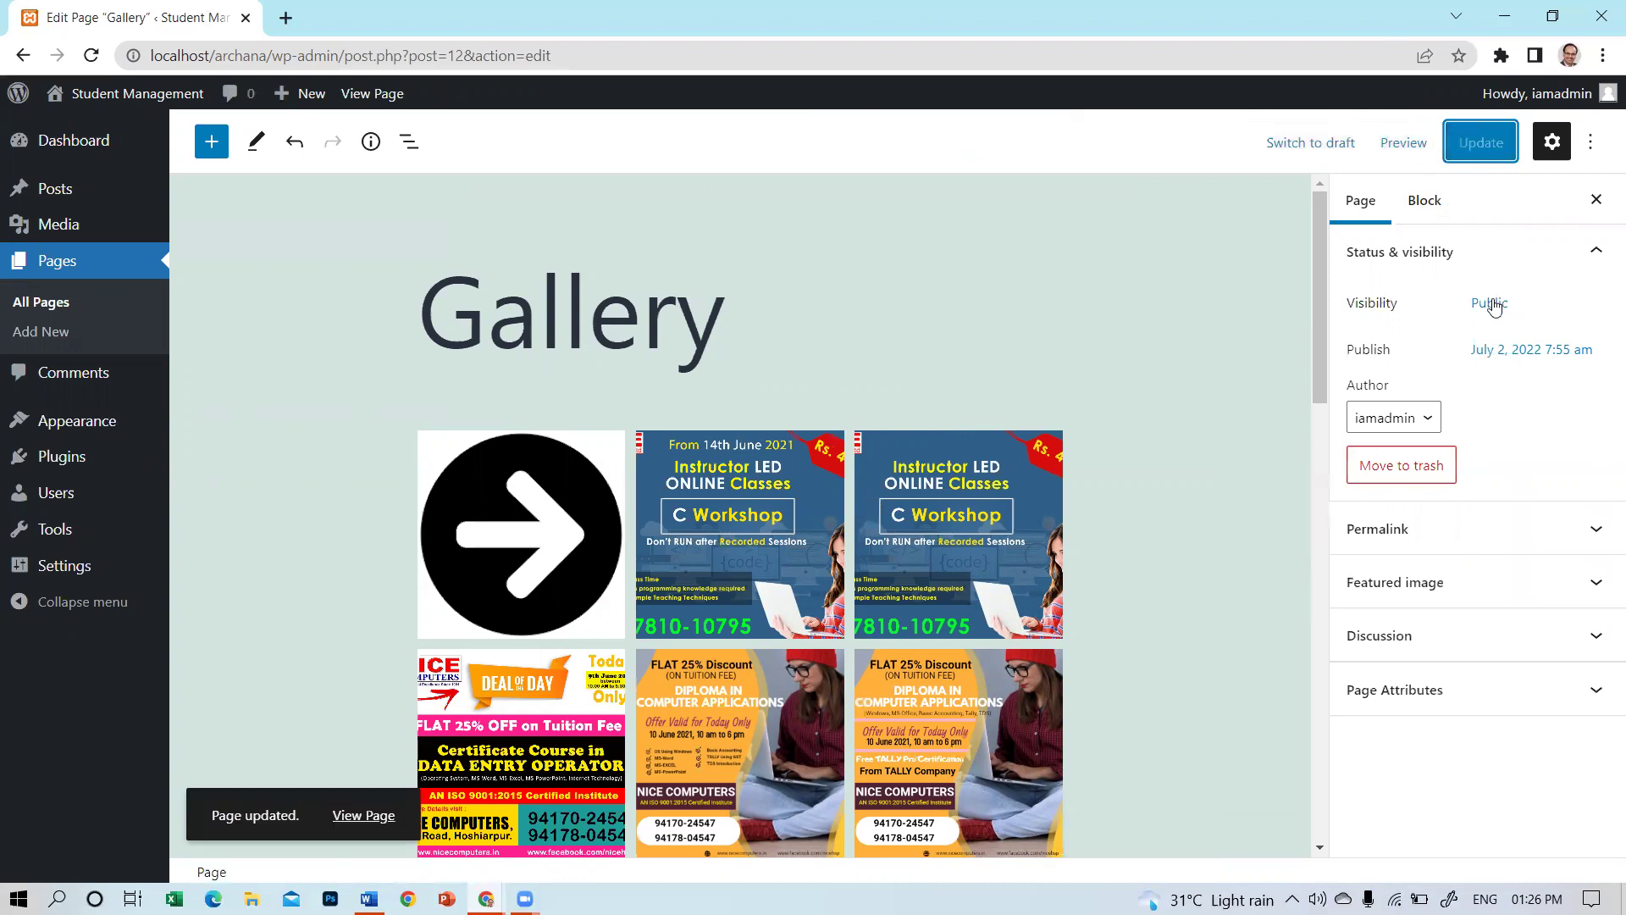
Review the page visibility options, then go to Users > Add New.
{"action": "left_click", "coordinate": [1491, 303]}
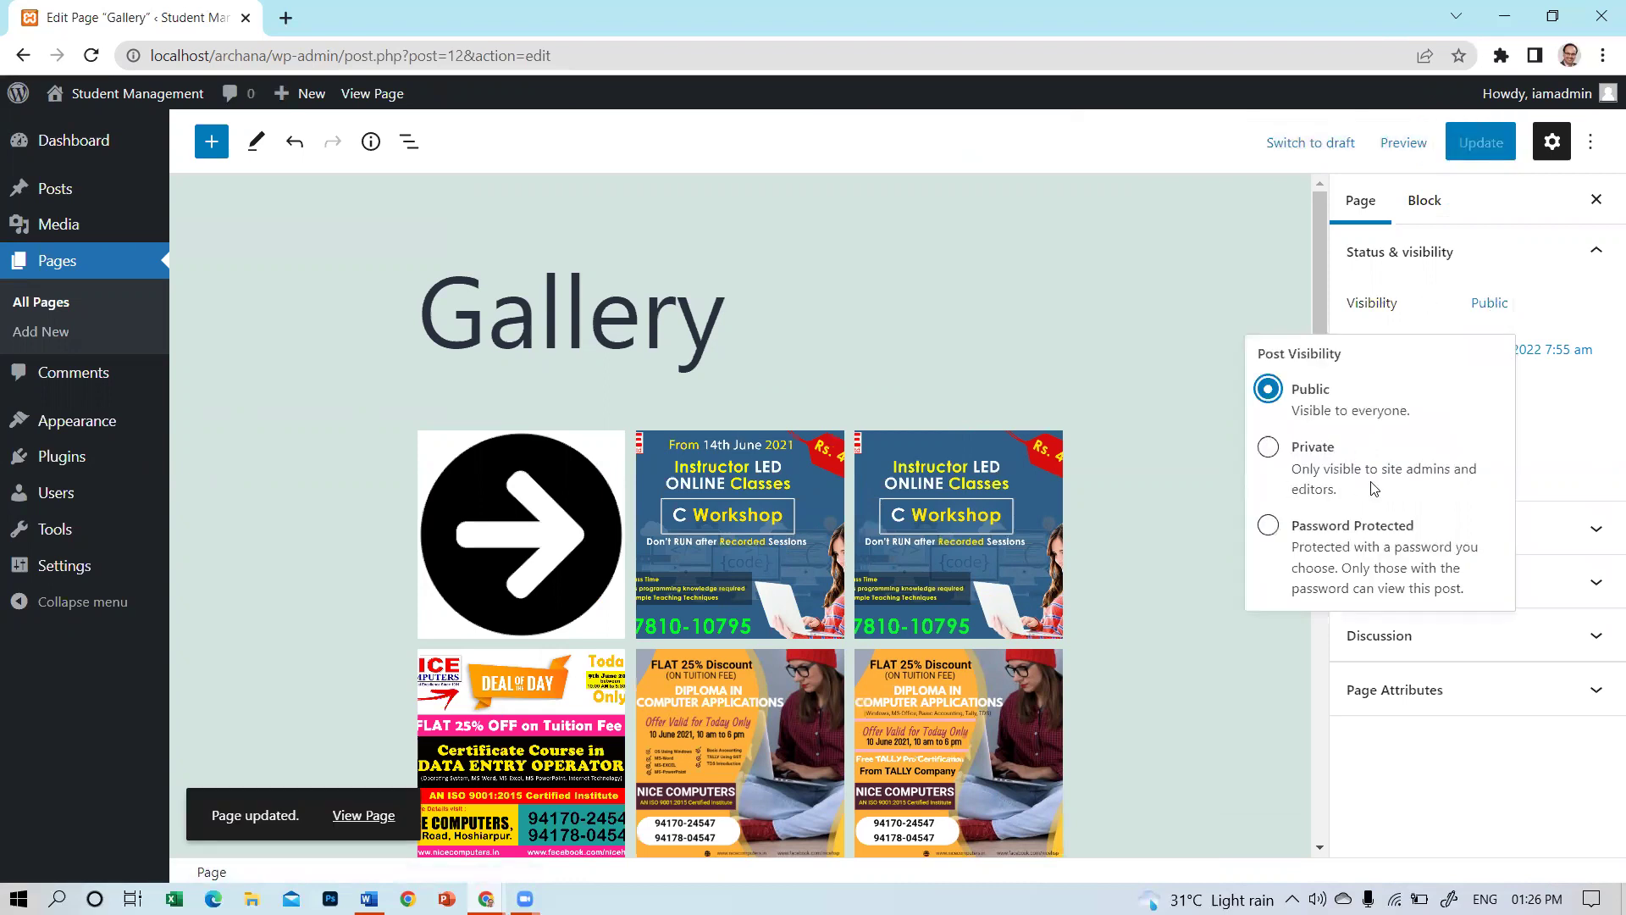
{"action": "left_click_drag", "start_coordinate": [1379, 468], "coordinate": [1461, 469]}
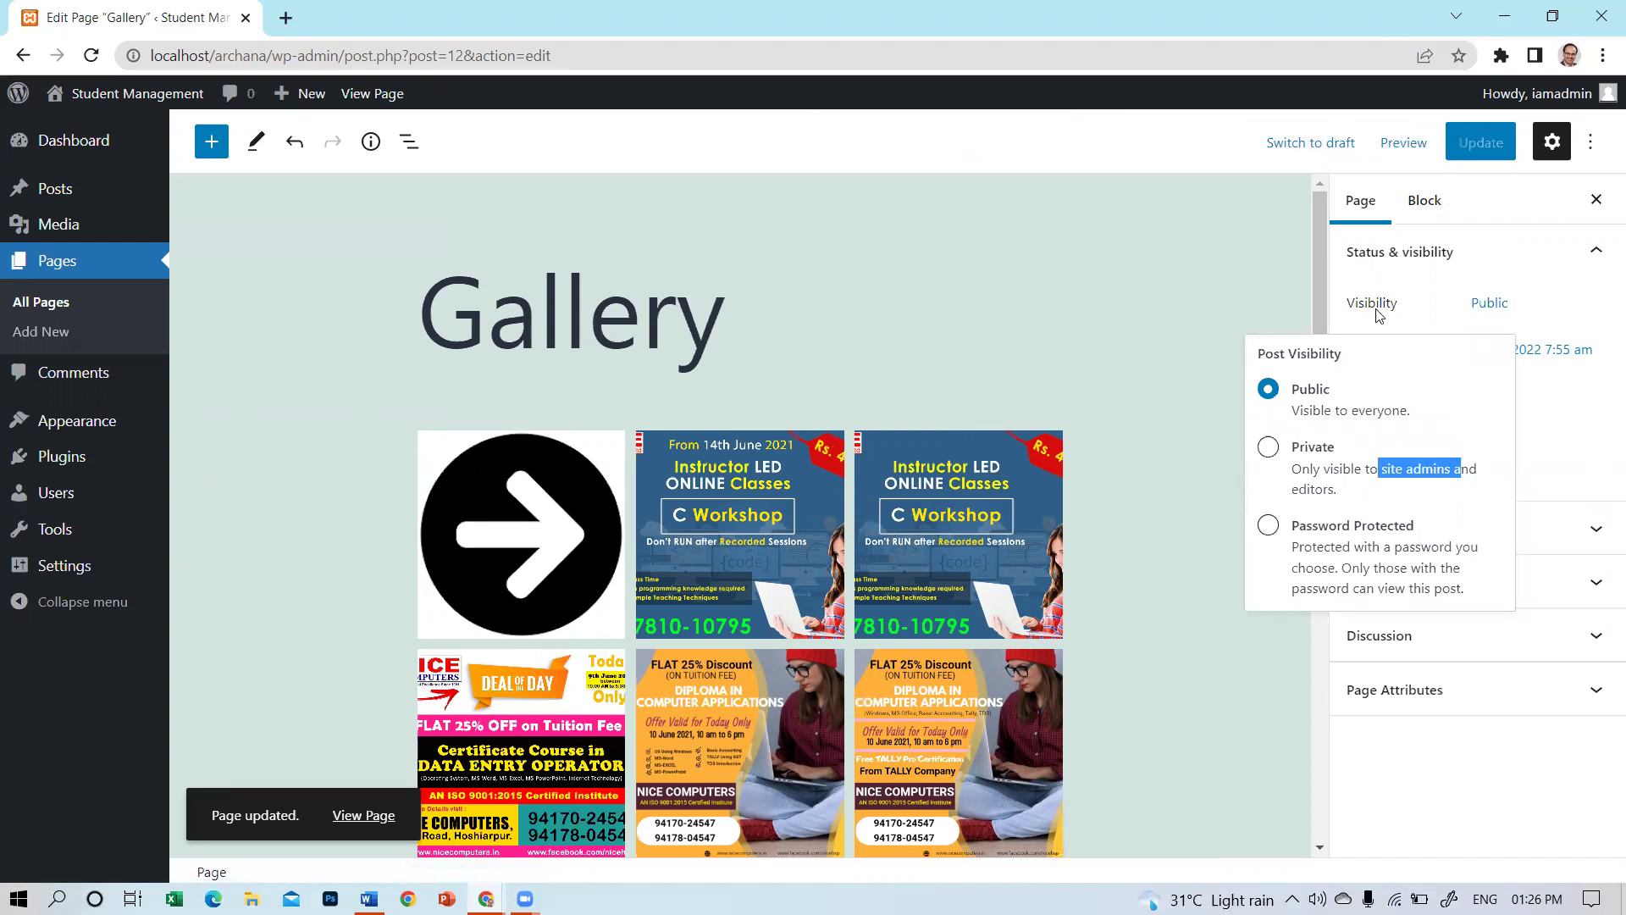
{"action": "left_click_drag", "start_coordinate": [1189, 256], "coordinate": [331, 743]}
{"action": "left_click", "coordinate": [12, 757]}
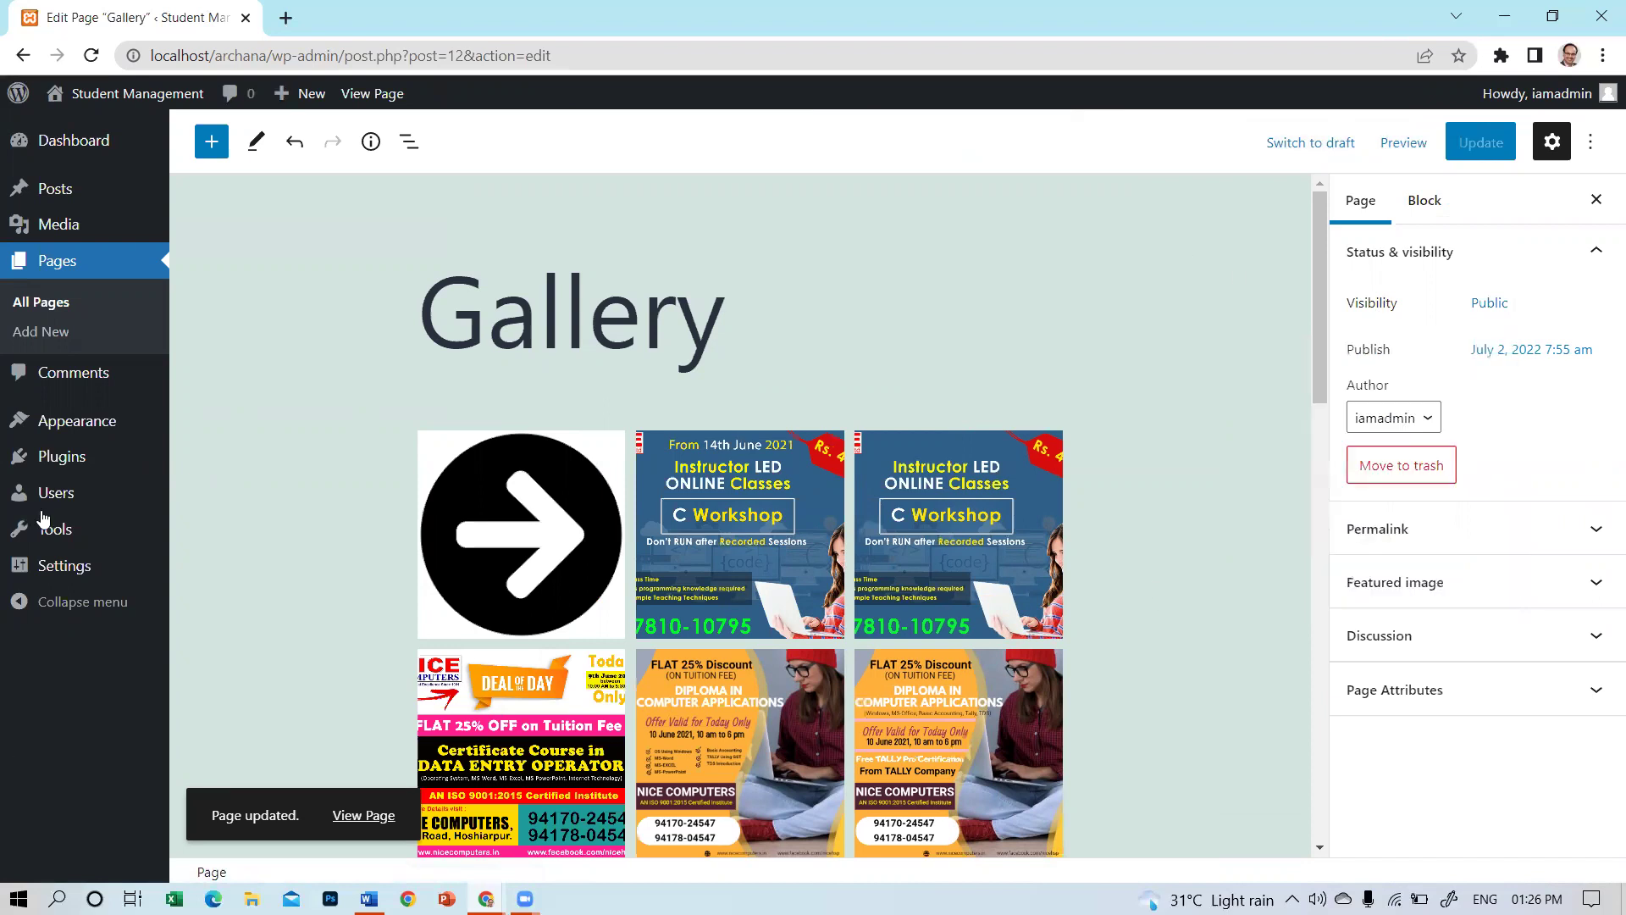
{"action": "mouse_move", "coordinate": [43, 523]}
{"action": "left_click", "coordinate": [229, 528]}
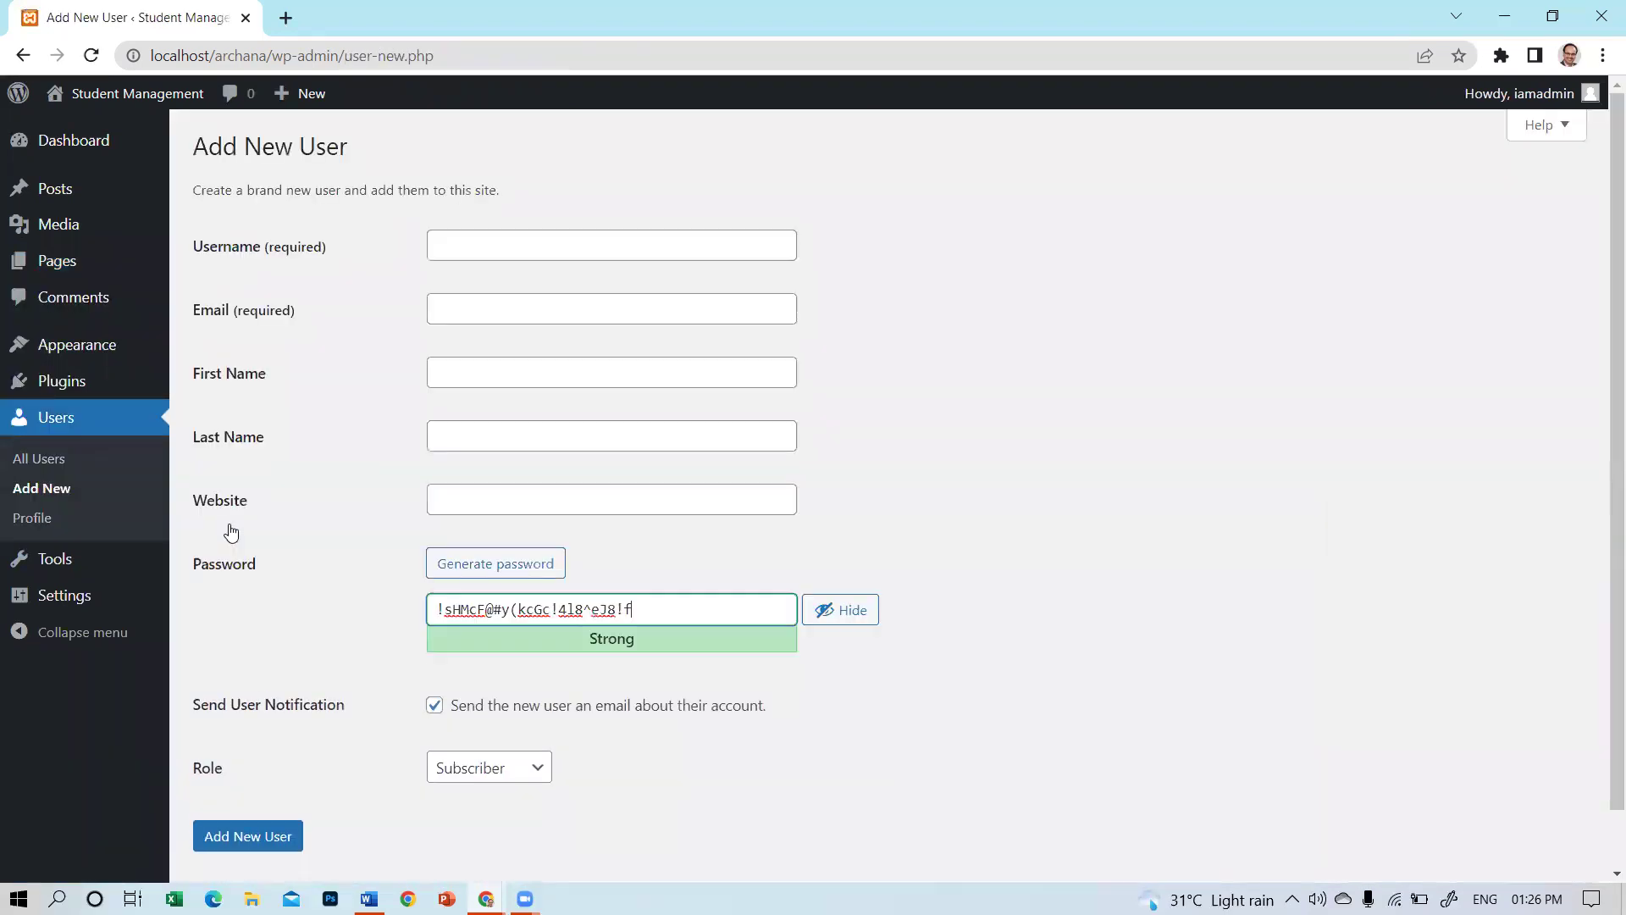
Try the Editor role in the new-user form, then set the Role back to Subscriber.
{"action": "scroll", "coordinate": [692, 426], "scroll_direction": "down", "scroll_amount": 1}
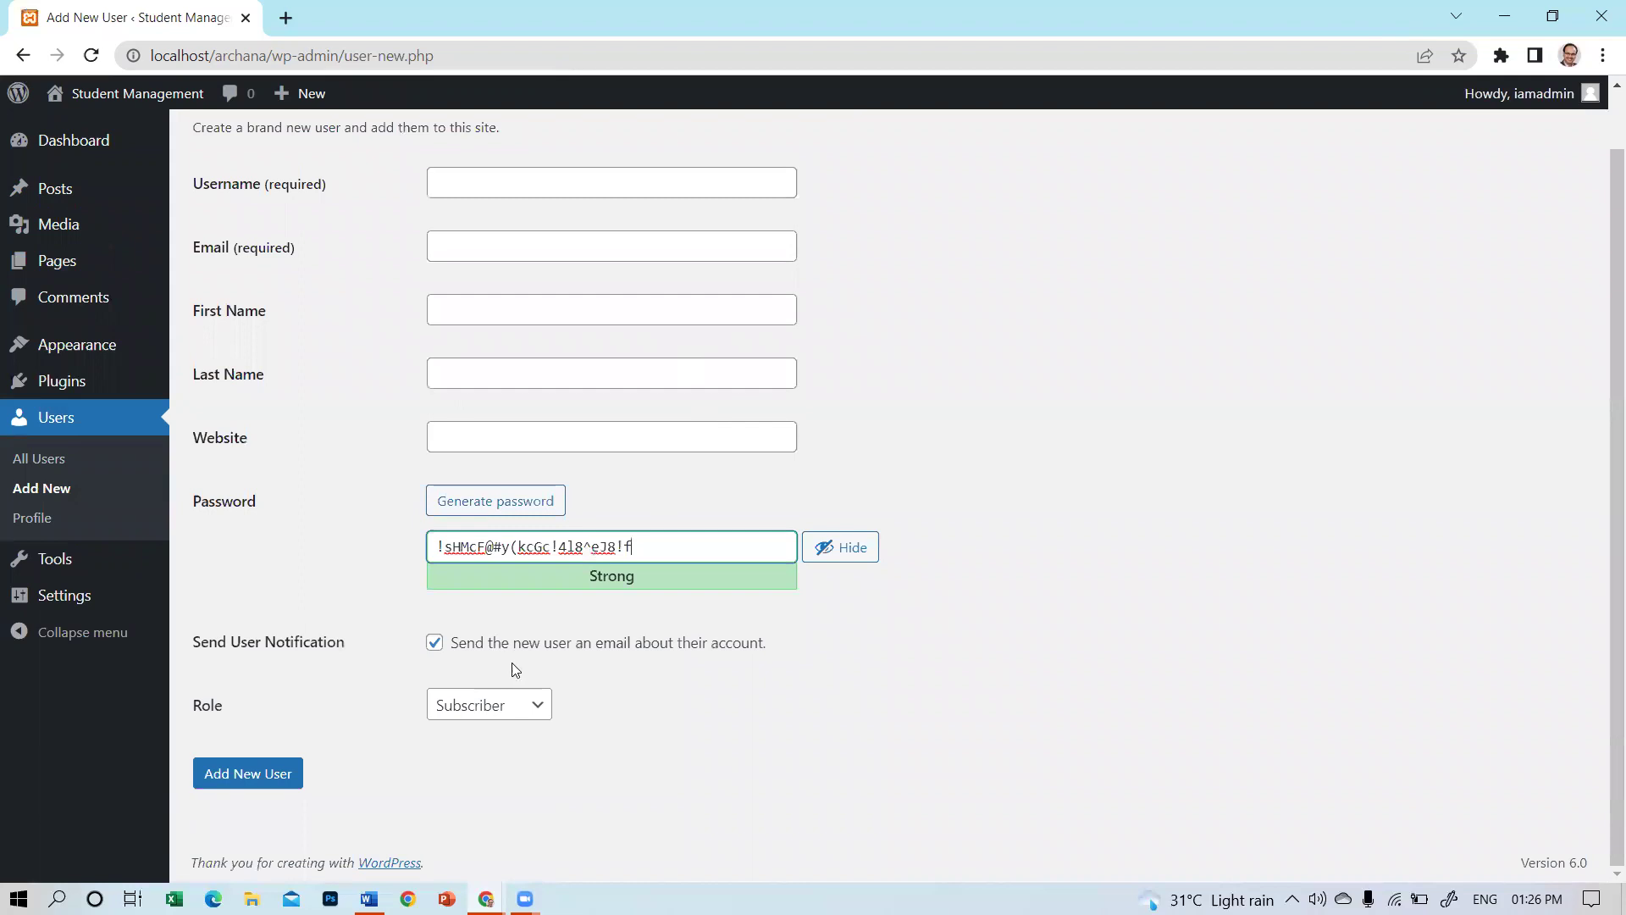
{"action": "left_click", "coordinate": [488, 714]}
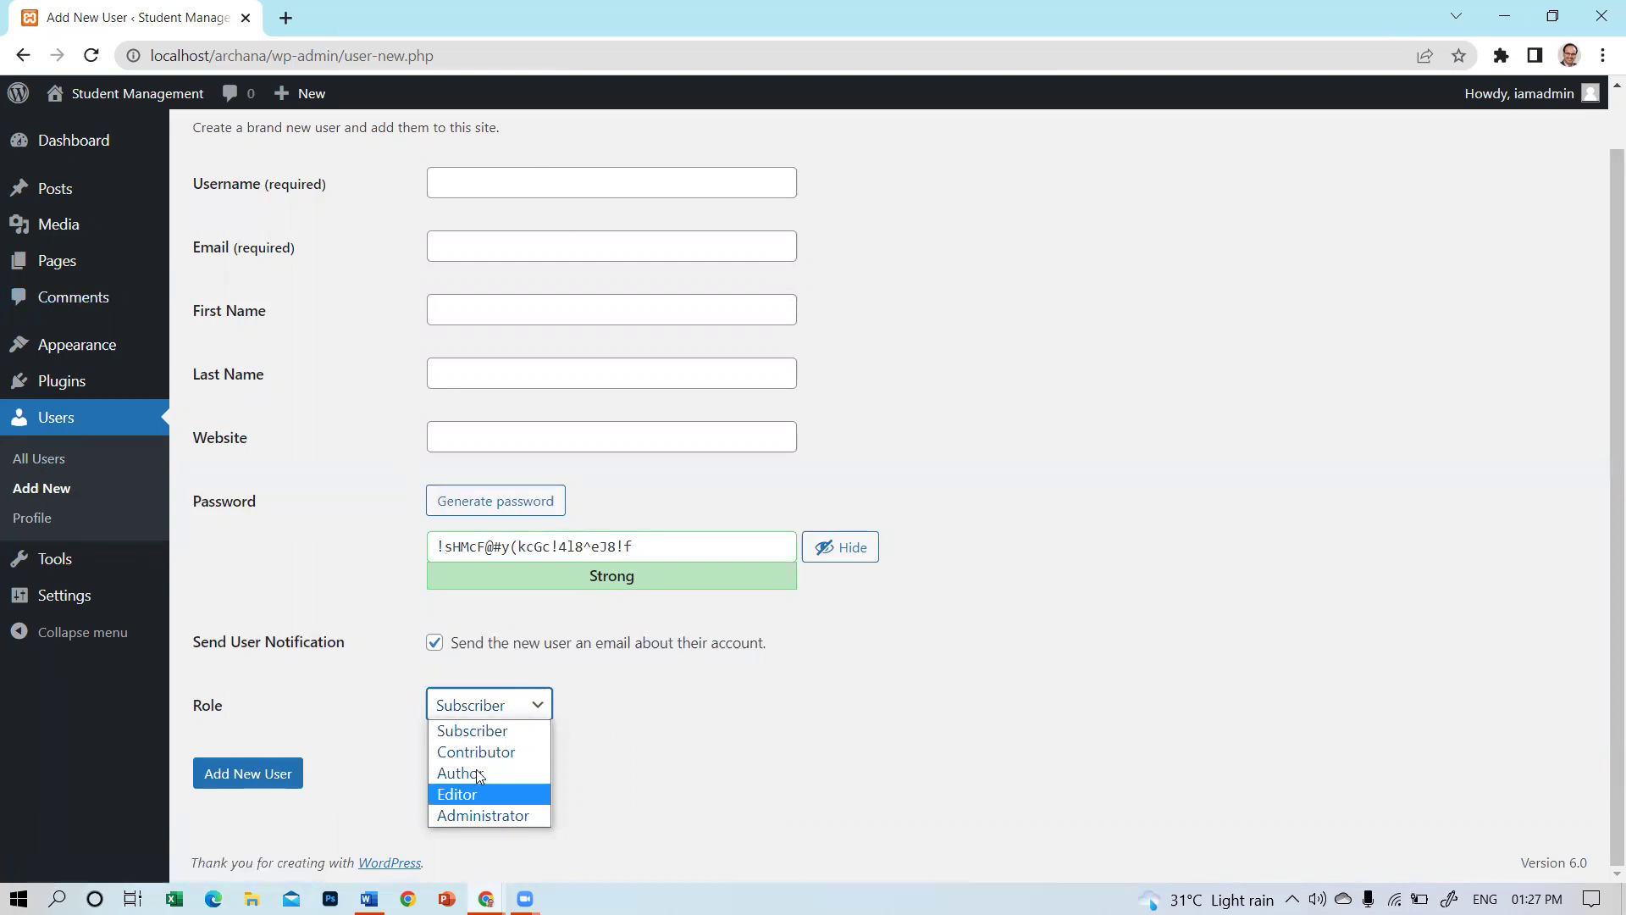
{"action": "left_click", "coordinate": [465, 796]}
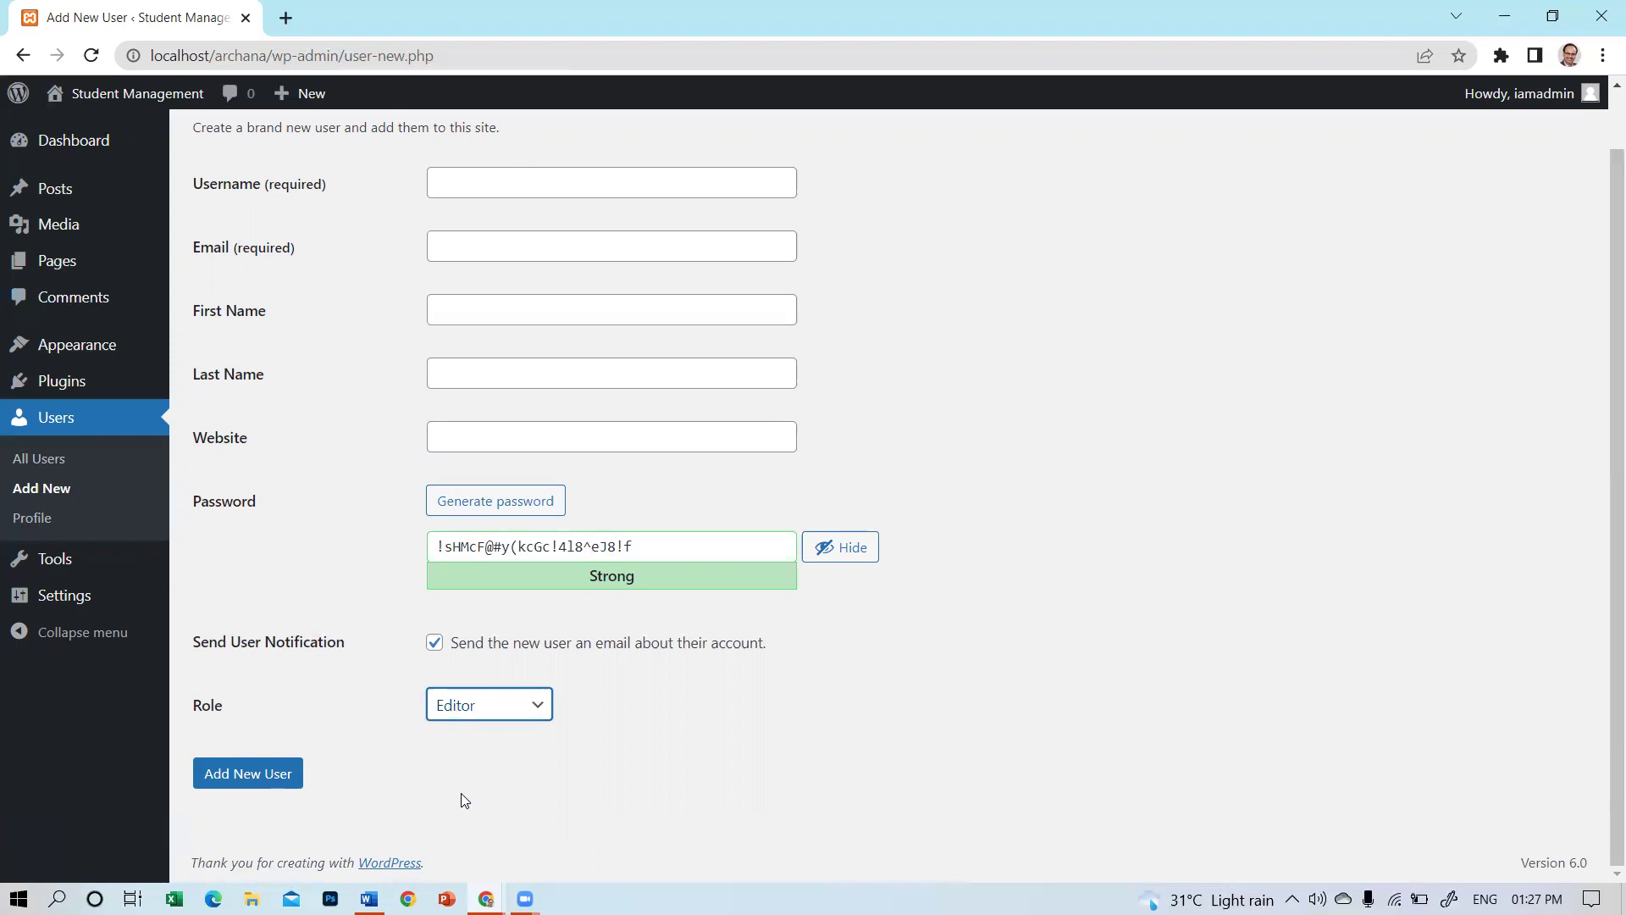
{"action": "left_click", "coordinate": [490, 720]}
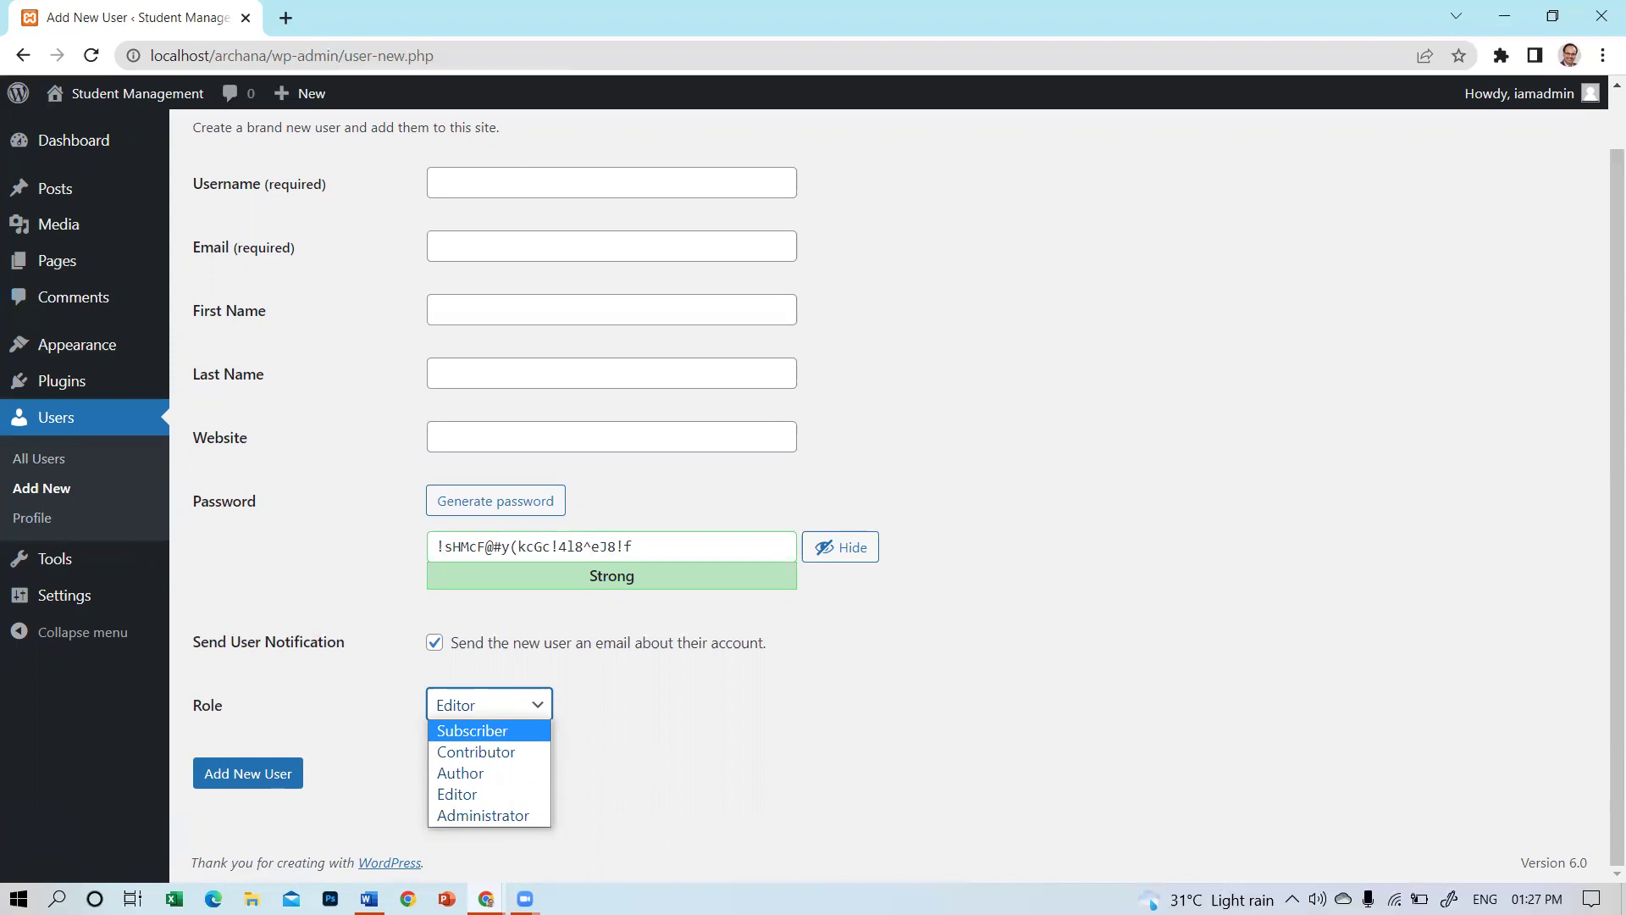
{"action": "left_click", "coordinate": [569, 688]}
{"action": "left_click", "coordinate": [486, 708]}
{"action": "left_click", "coordinate": [478, 728]}
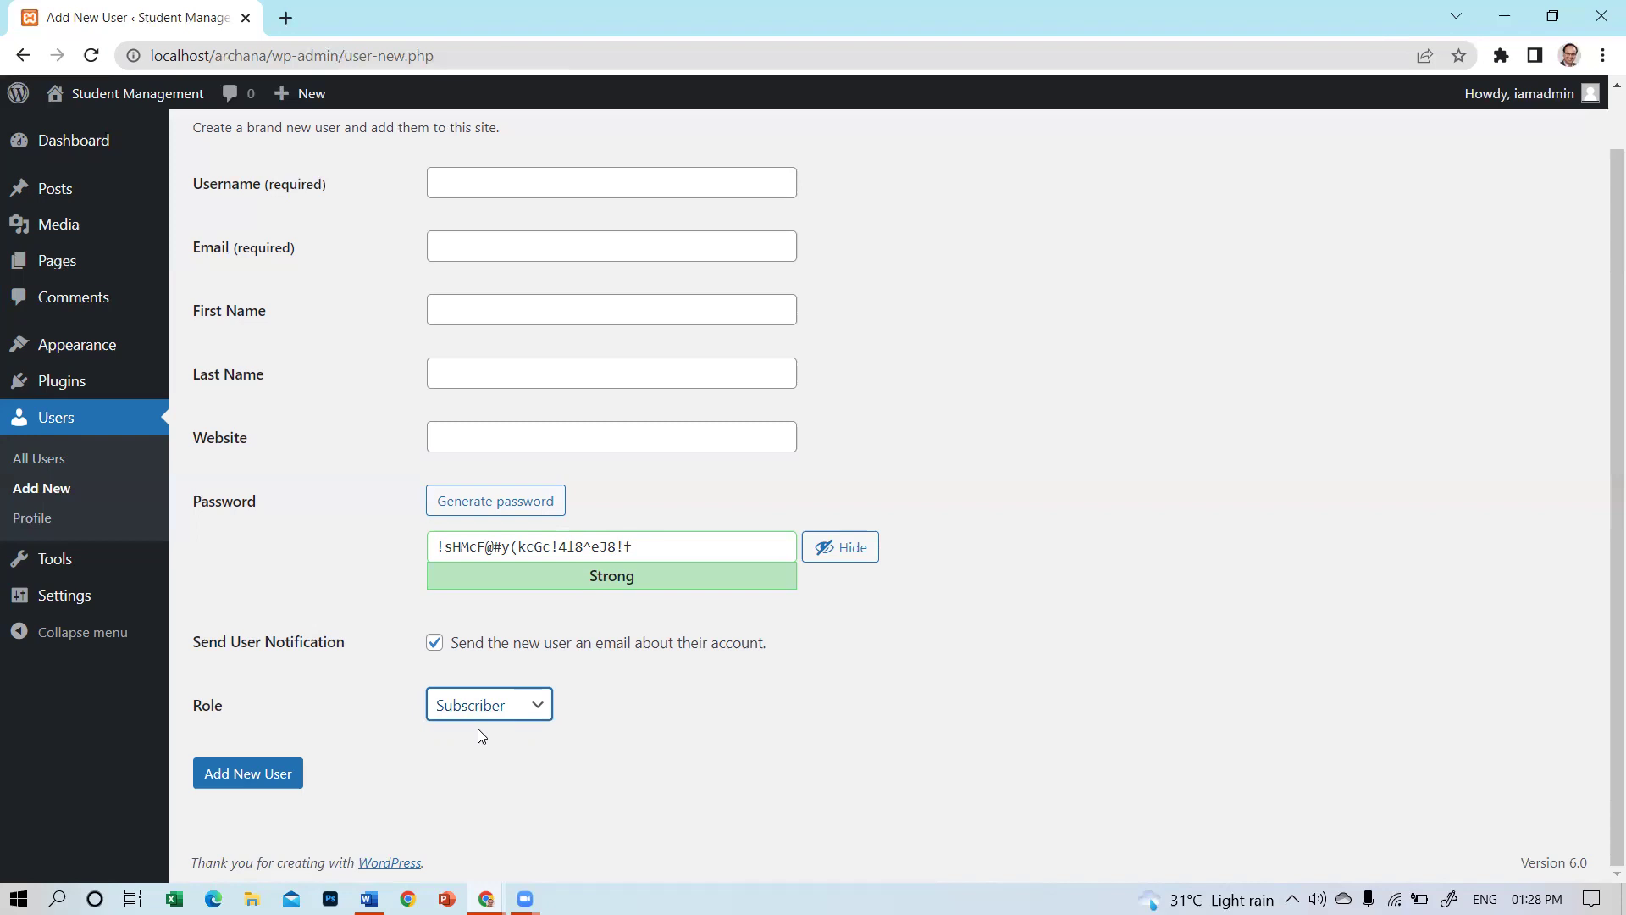
{"action": "scroll", "coordinate": [592, 421], "scroll_direction": "up", "scroll_amount": 1}
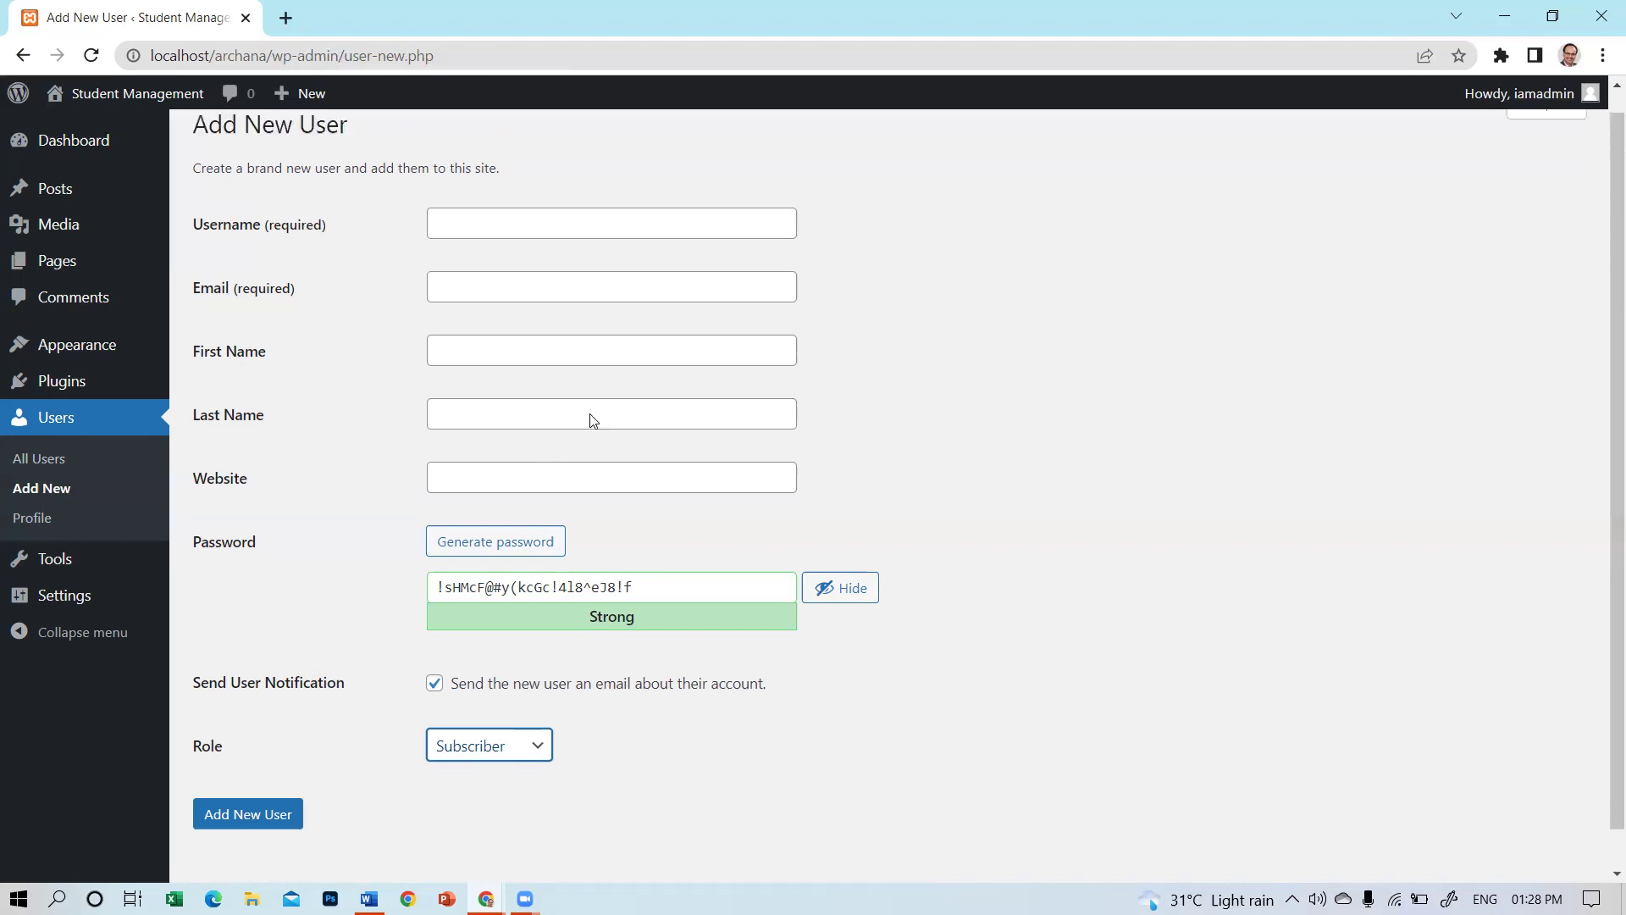
Step through the empty username, email and website fields of the new-user form.
{"action": "left_click", "coordinate": [503, 239]}
{"action": "left_click", "coordinate": [479, 307]}
{"action": "left_click", "coordinate": [461, 427]}
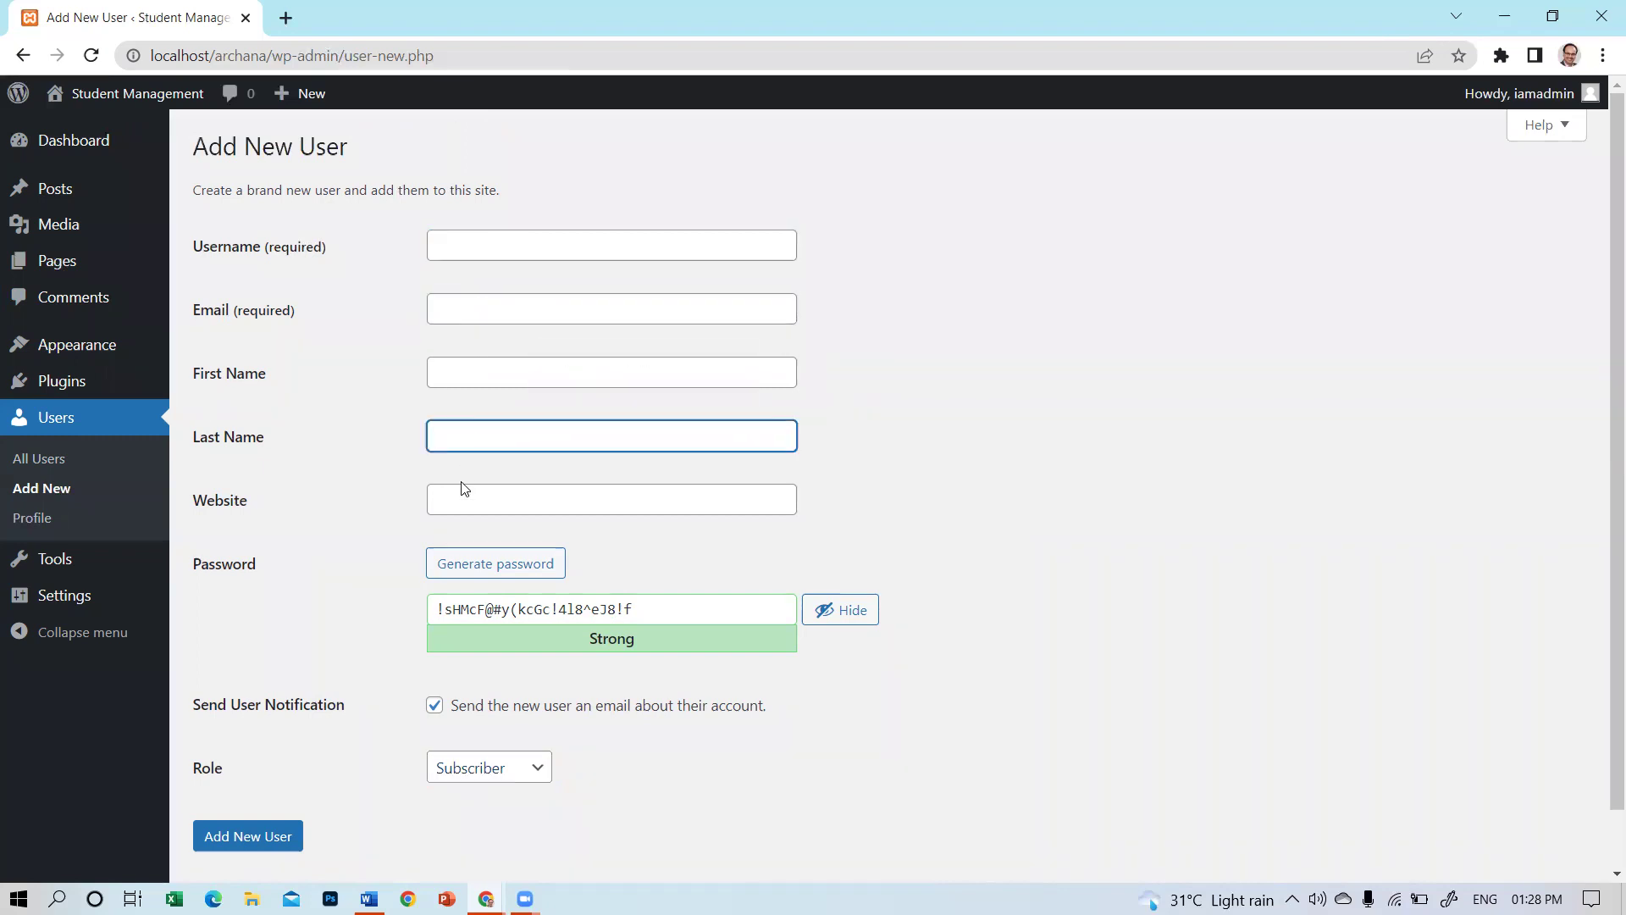
{"action": "left_click", "coordinate": [476, 502]}
Generate a password, overwrite it with a typed one, clear it, then head to Pages.
{"action": "left_click", "coordinate": [472, 570]}
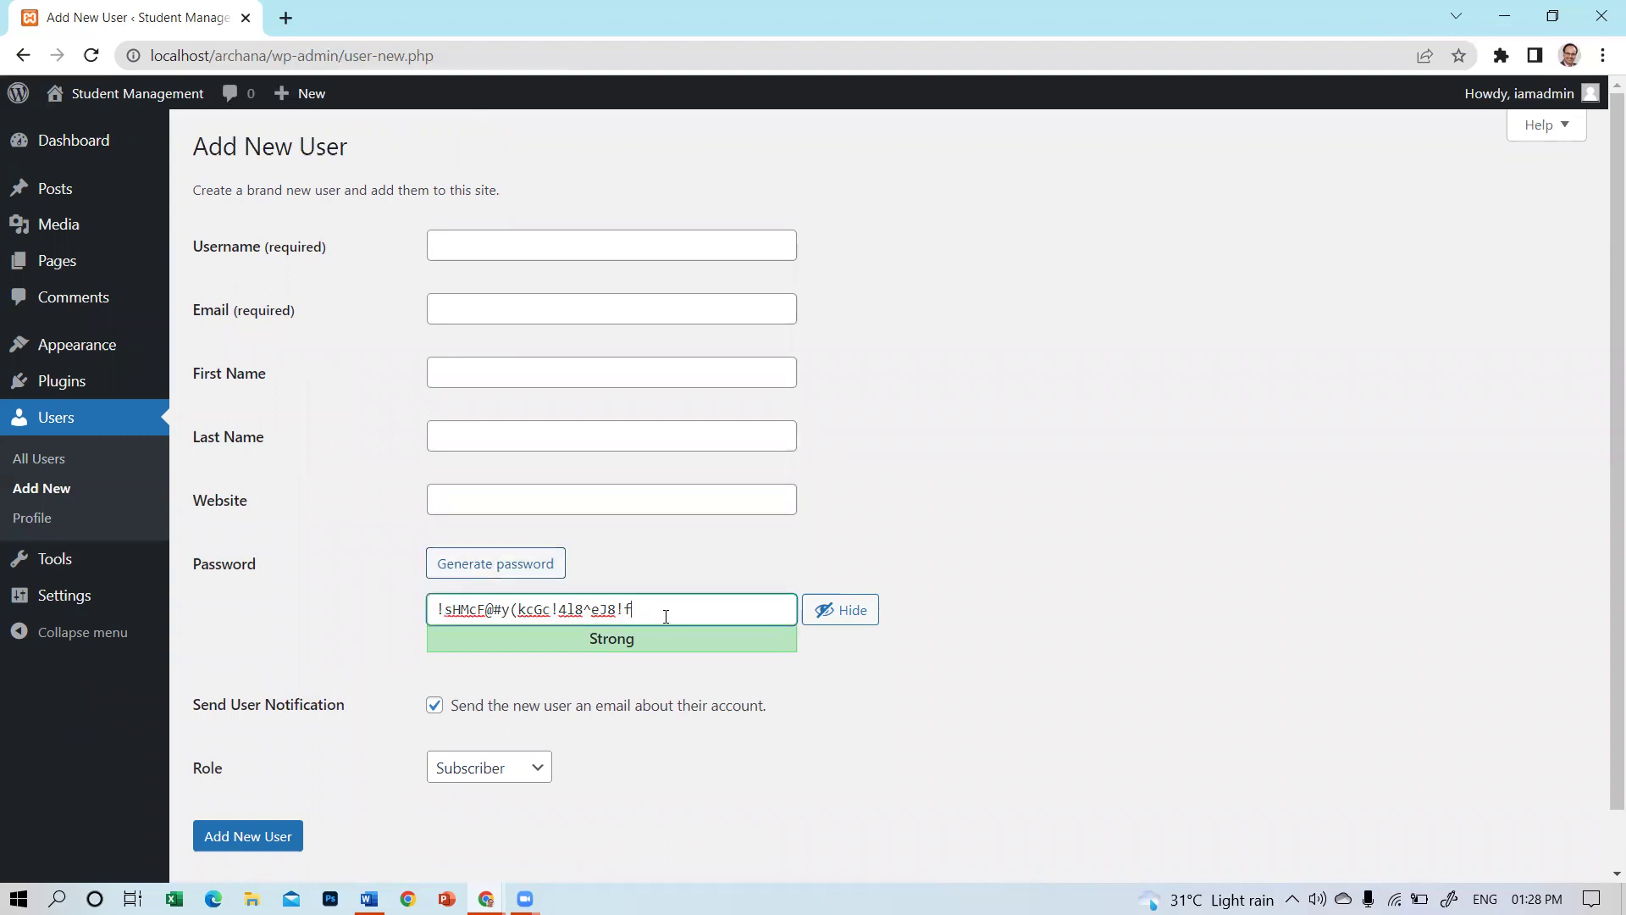
{"action": "left_click_drag", "start_coordinate": [666, 617], "coordinate": [385, 584]}
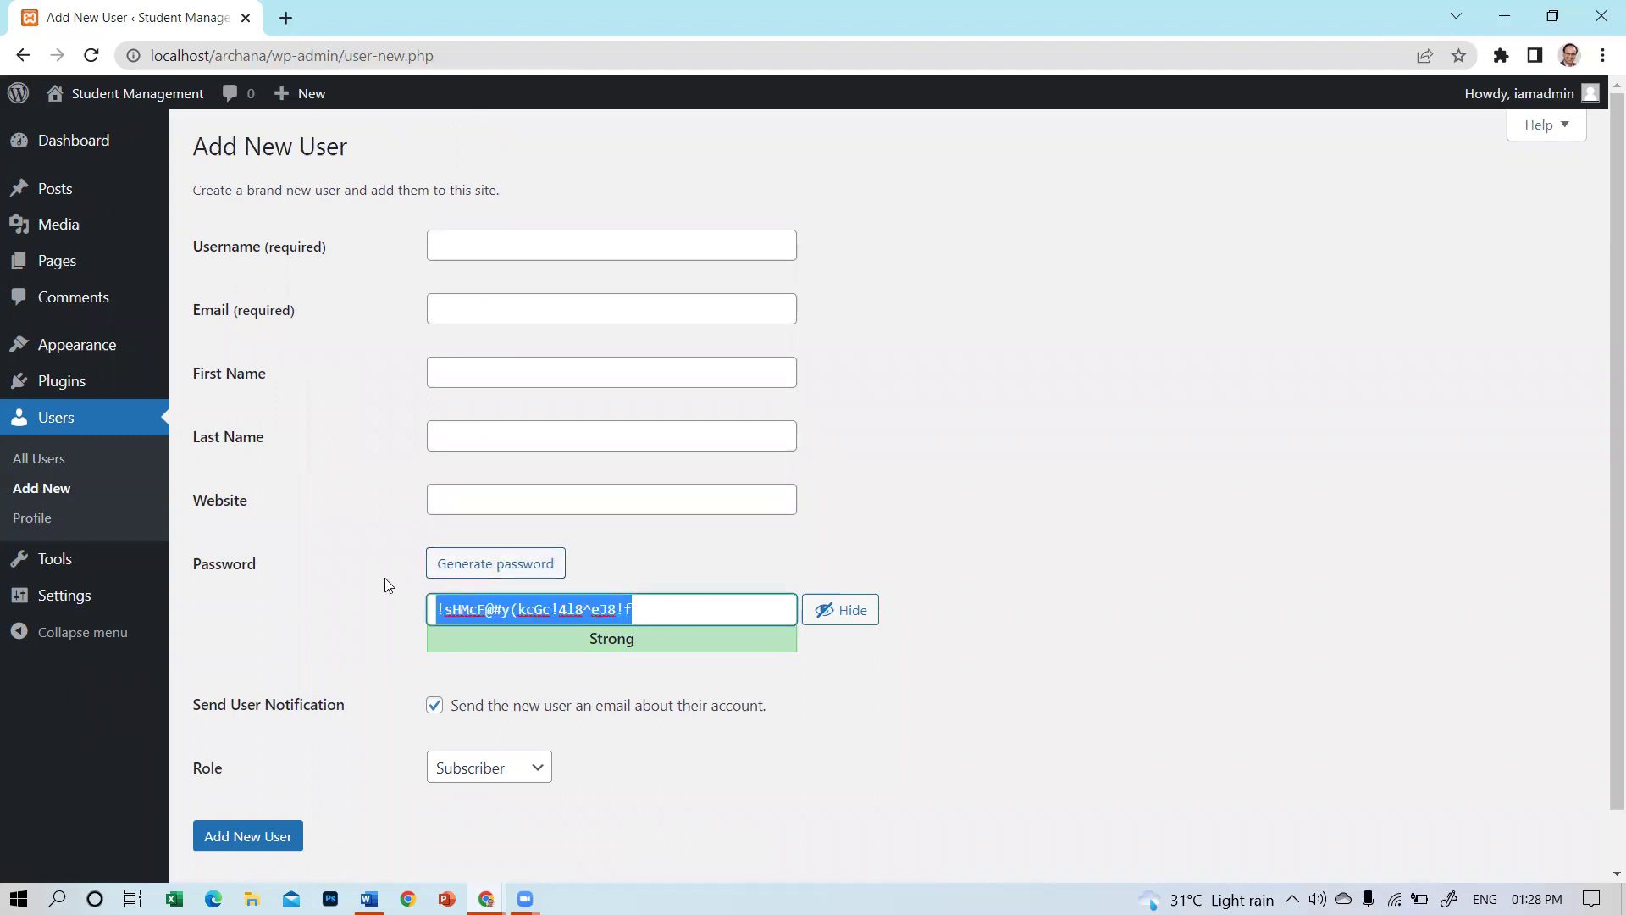
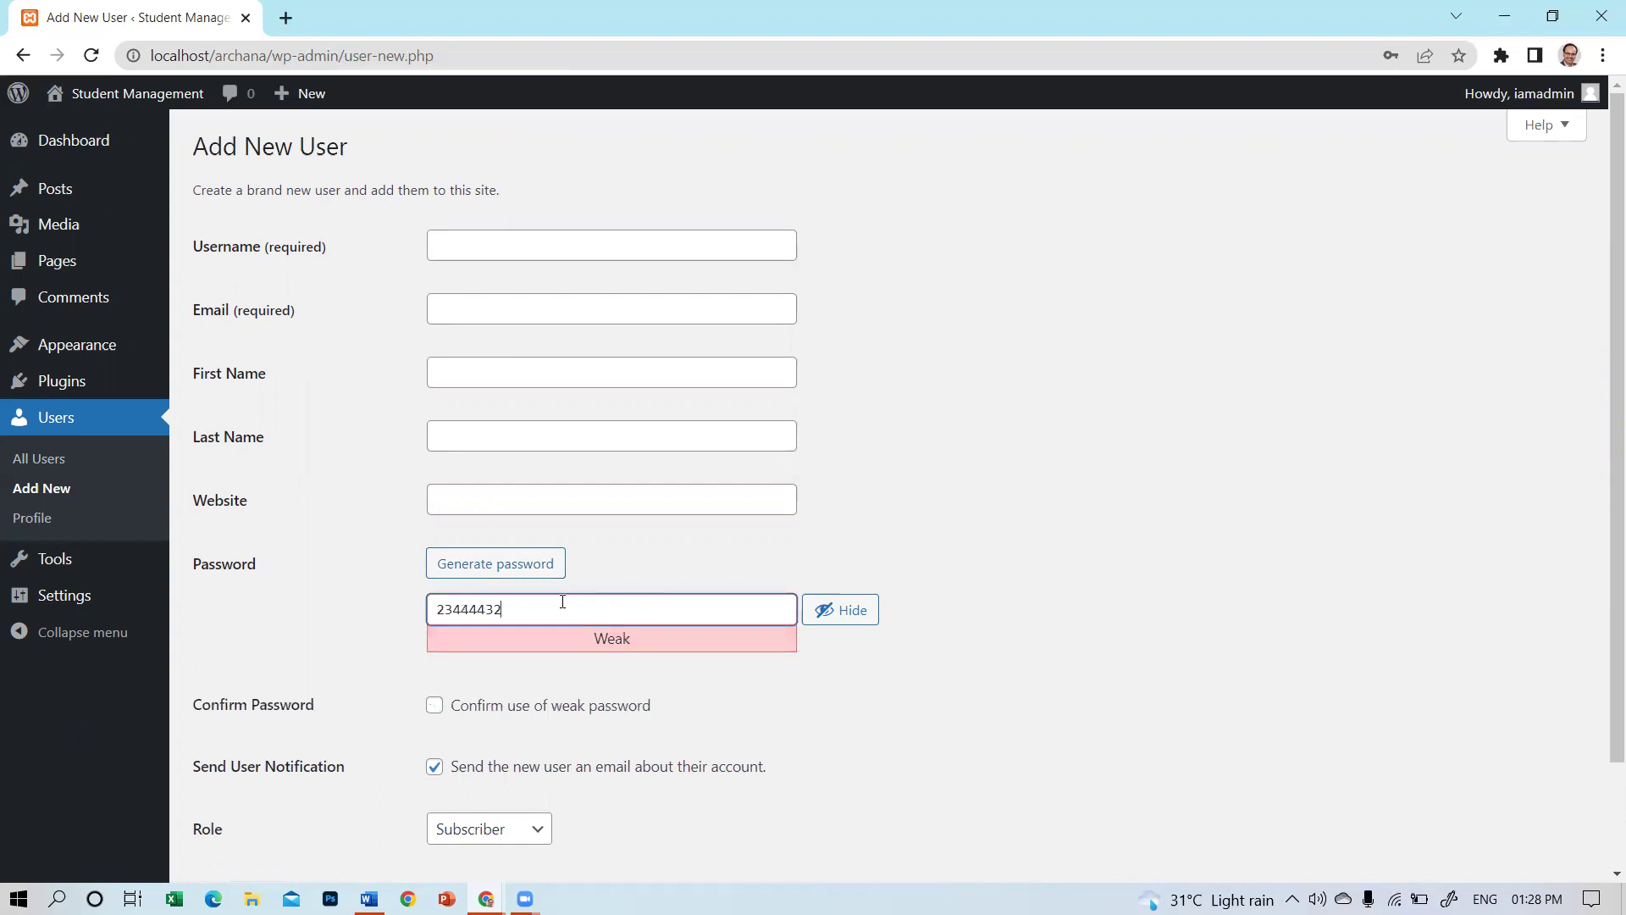
{"action": "left_click_drag", "start_coordinate": [562, 602], "coordinate": [279, 545]}
{"action": "key", "text": "BackSpace"}
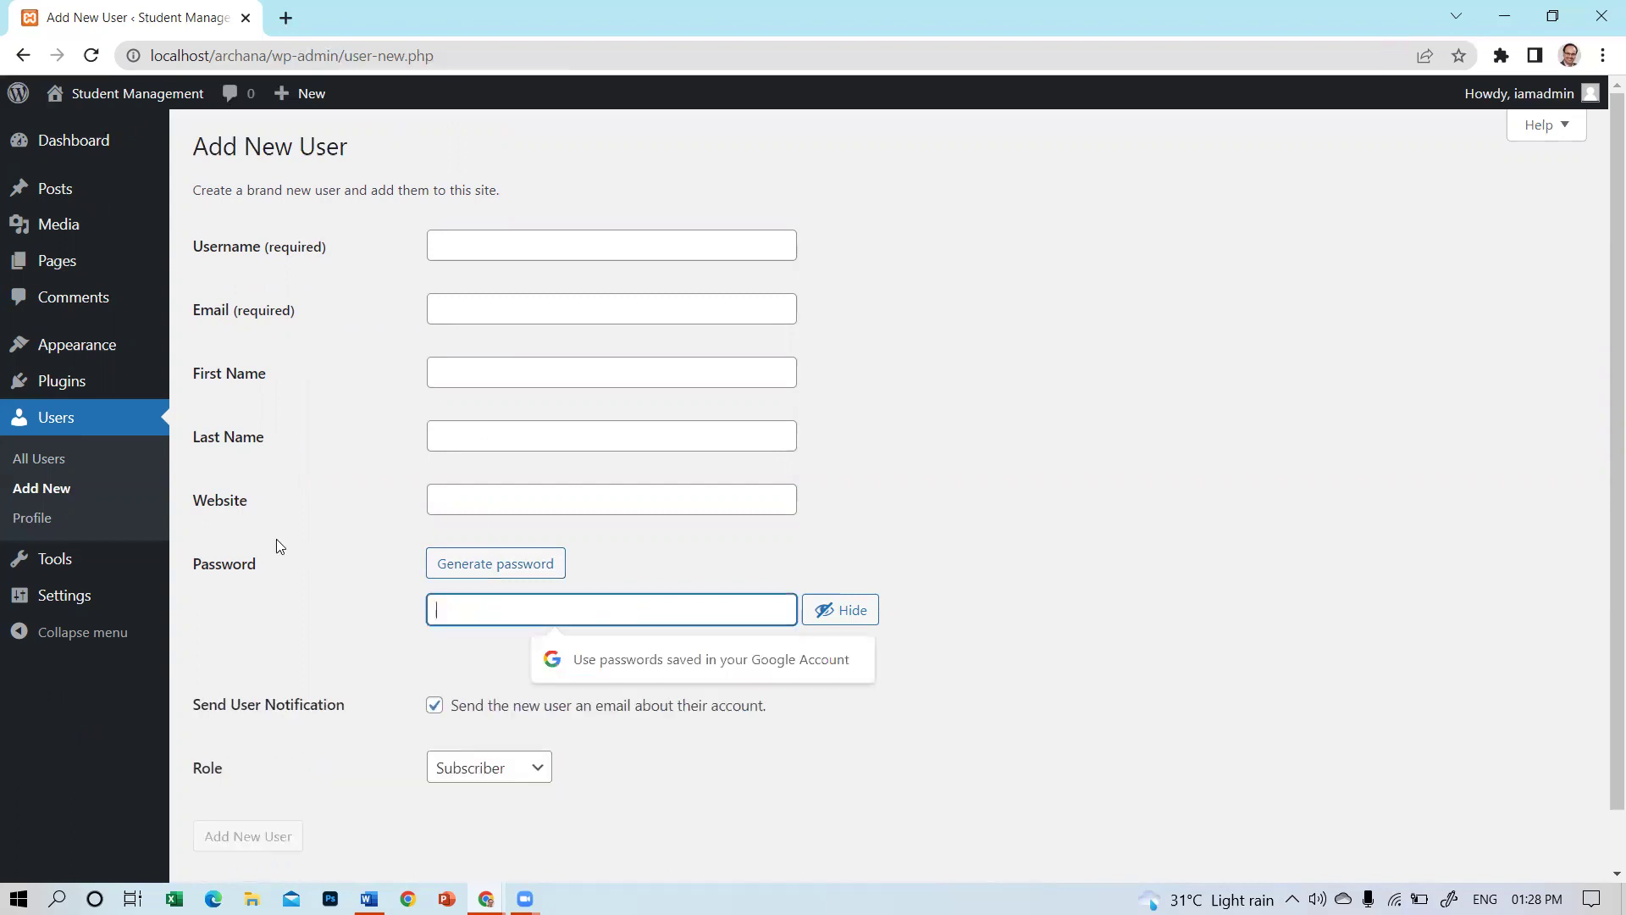
{"action": "left_click", "coordinate": [60, 268]}
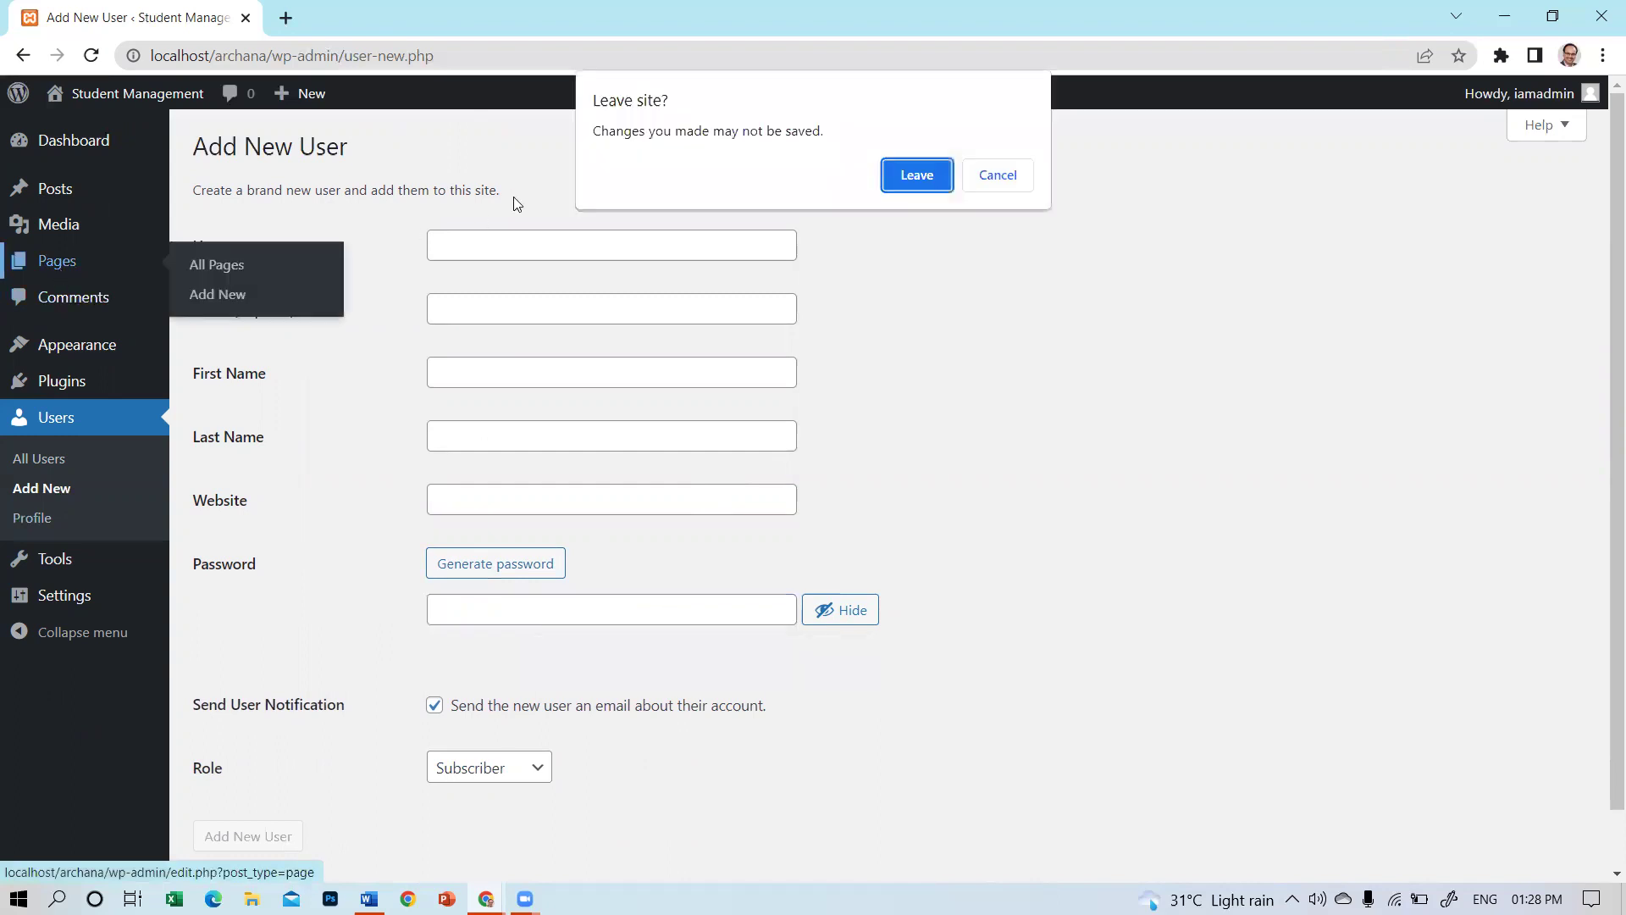
Confirm leaving the unsaved user form and start a new page from the Pages screen.
{"action": "left_click", "coordinate": [903, 184]}
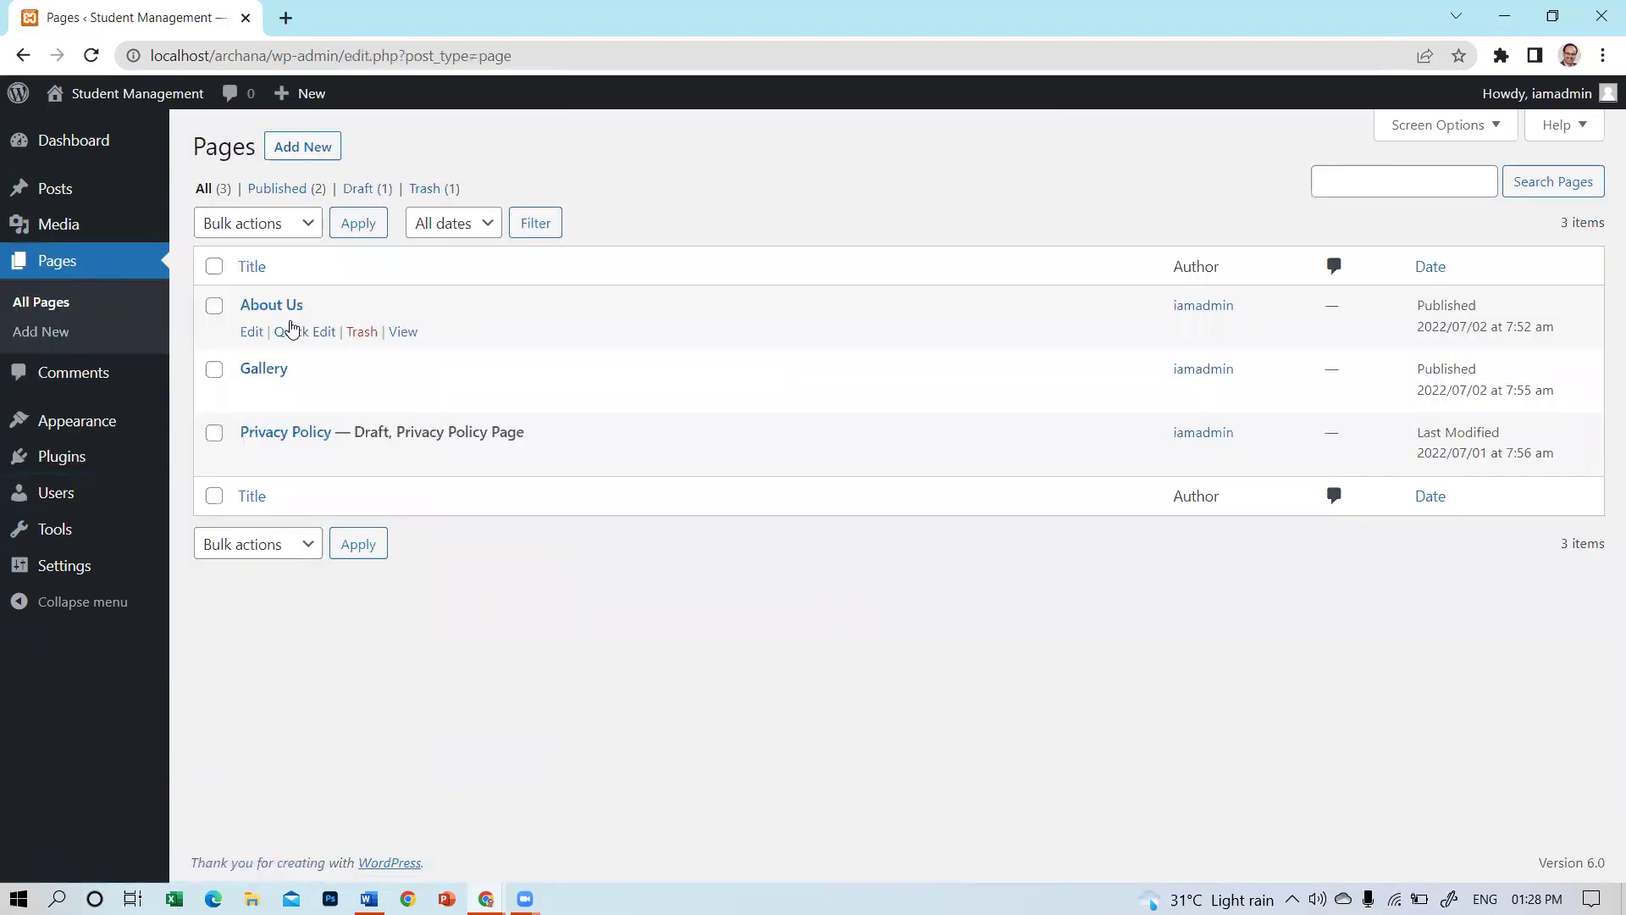
{"action": "left_click", "coordinate": [288, 153]}
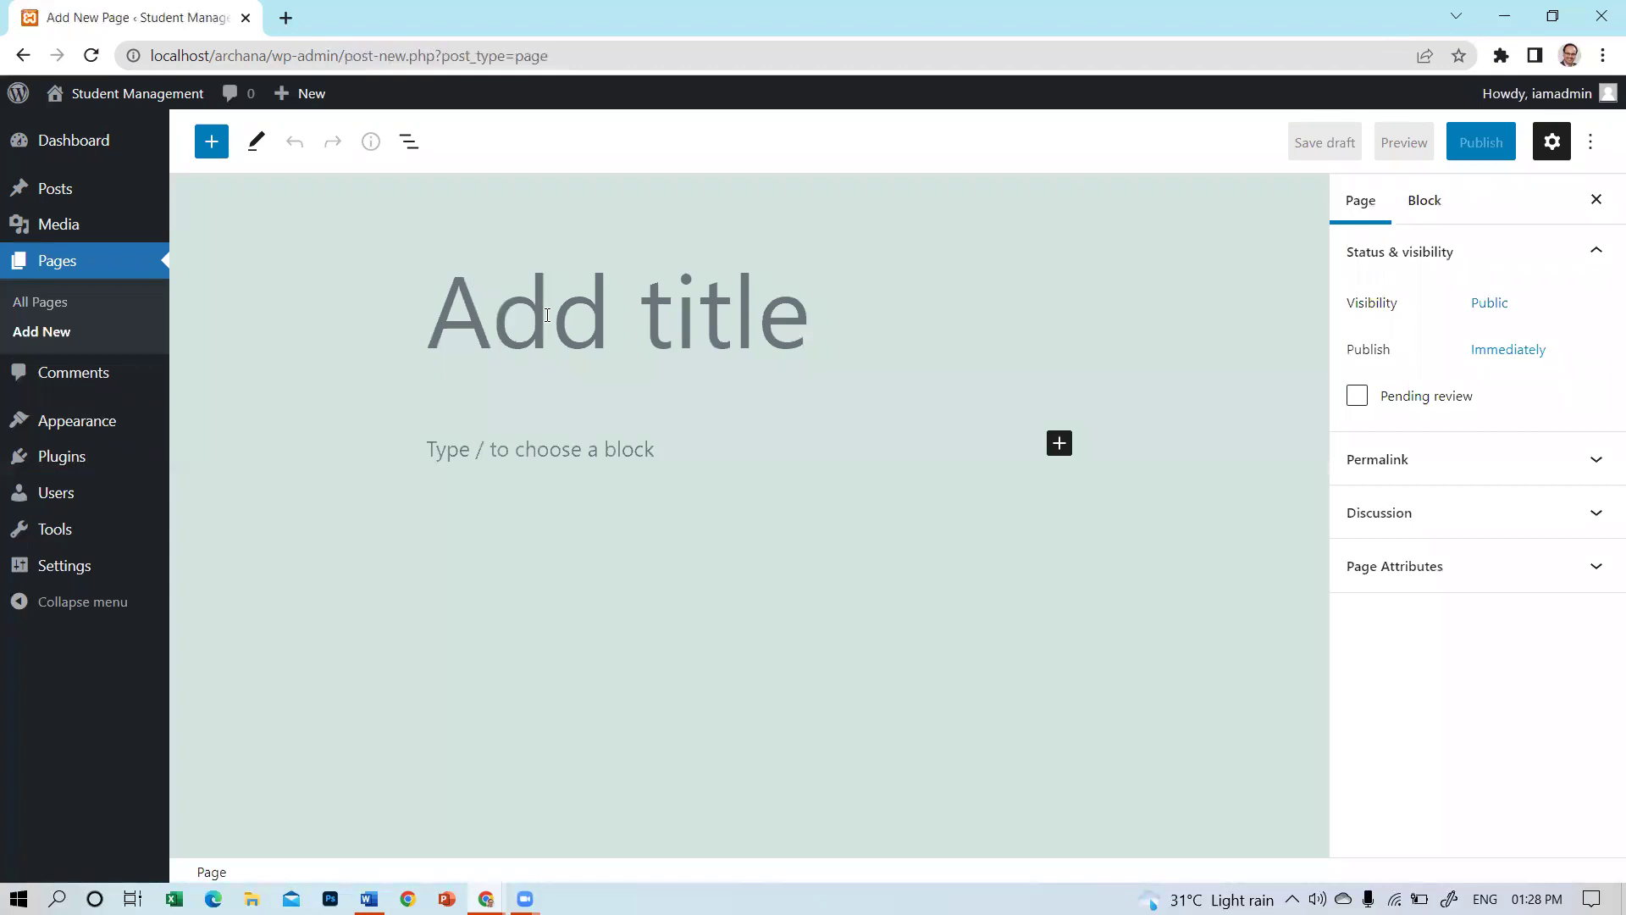
Title the new page 'Downloads' and insert a bulleted list block.
{"action": "type", "text": "Downloads"}
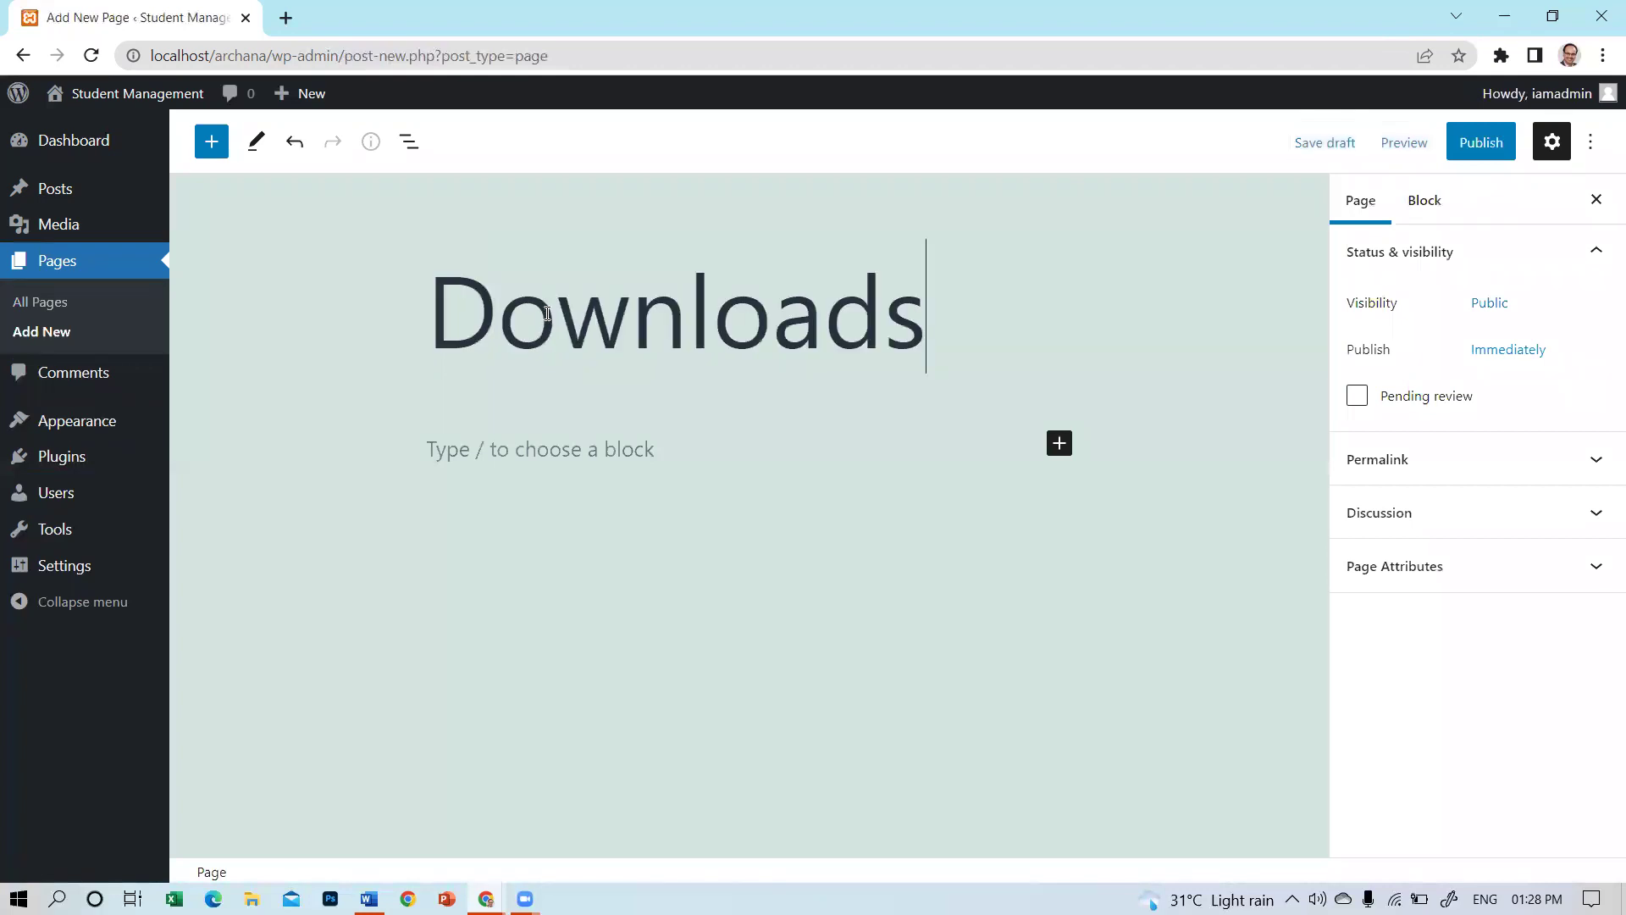
{"action": "left_click", "coordinate": [674, 459]}
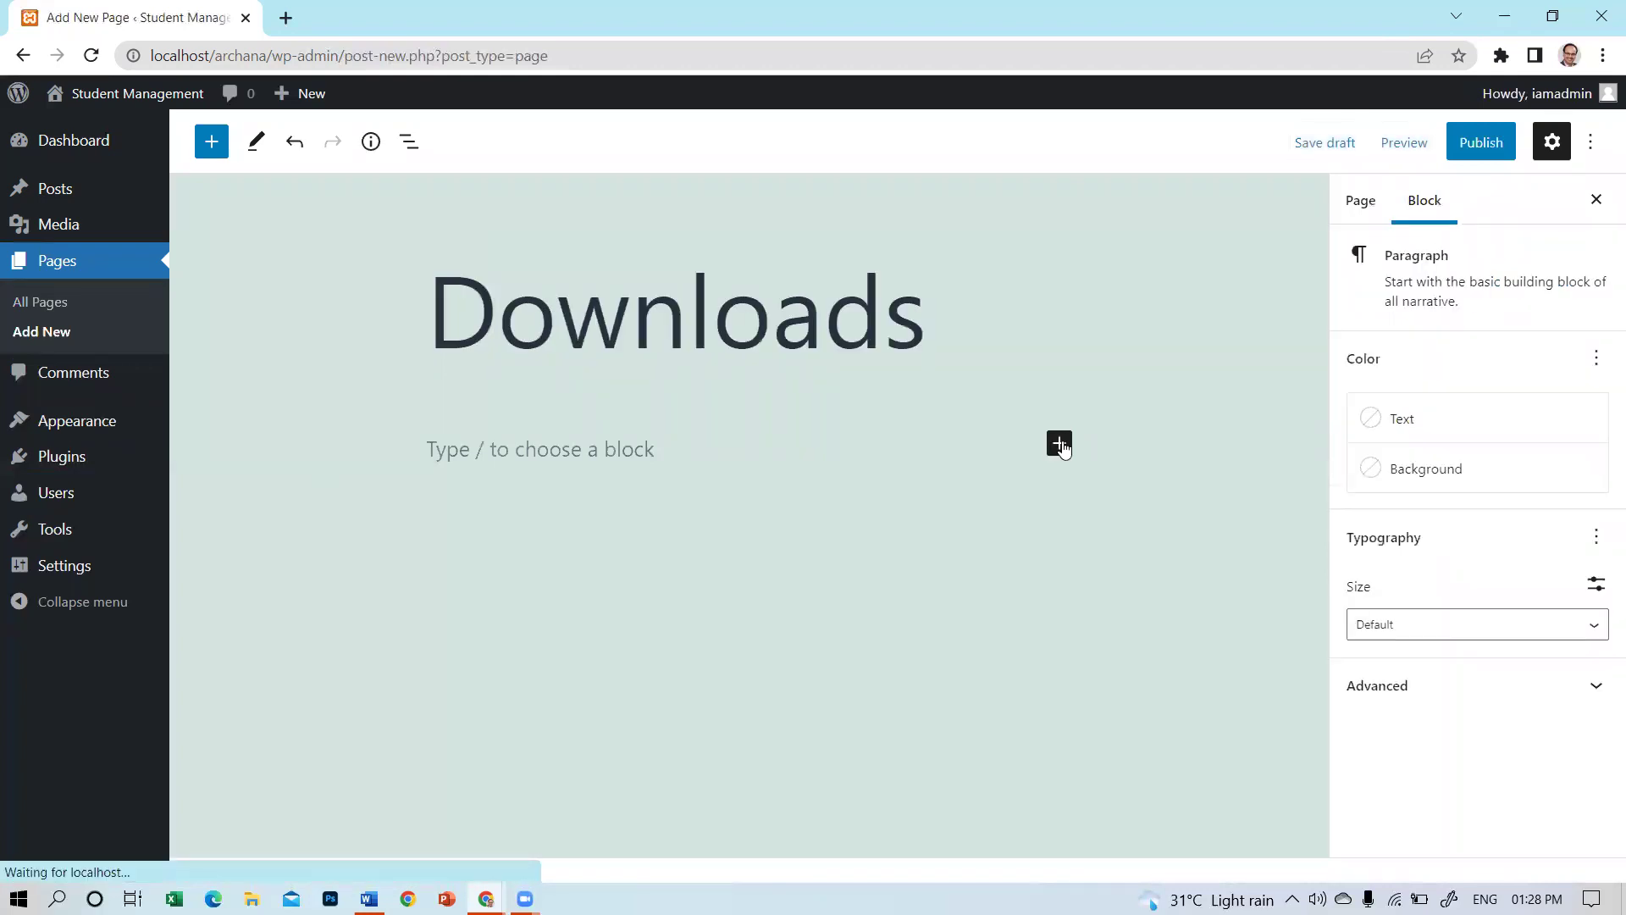
{"action": "left_click", "coordinate": [1061, 446]}
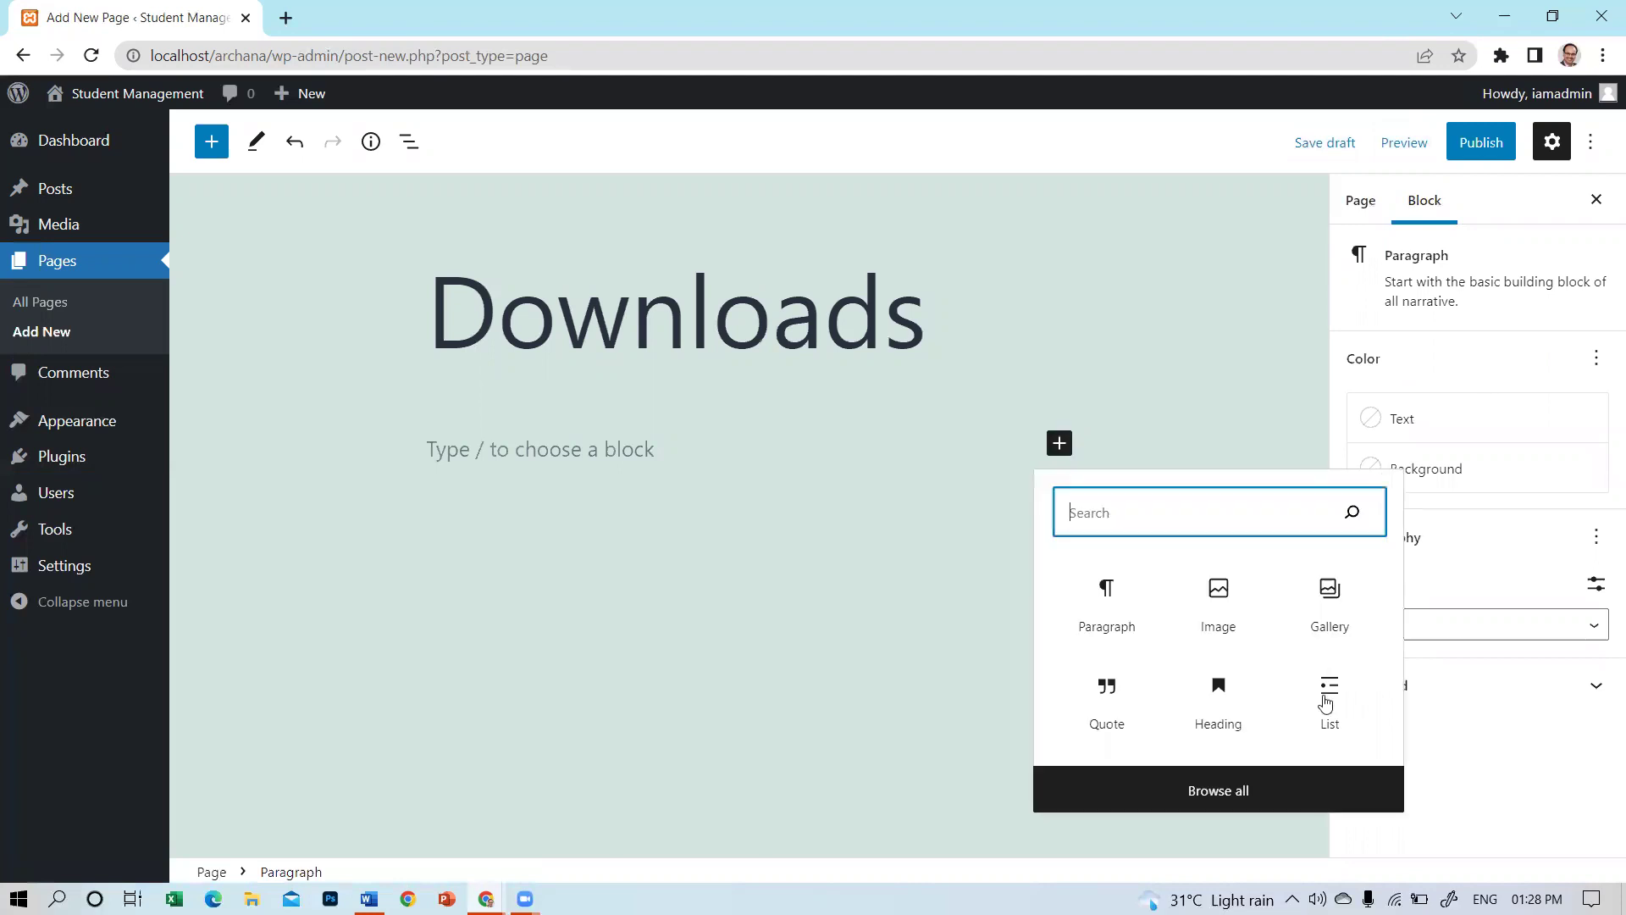
{"action": "left_click", "coordinate": [1321, 688]}
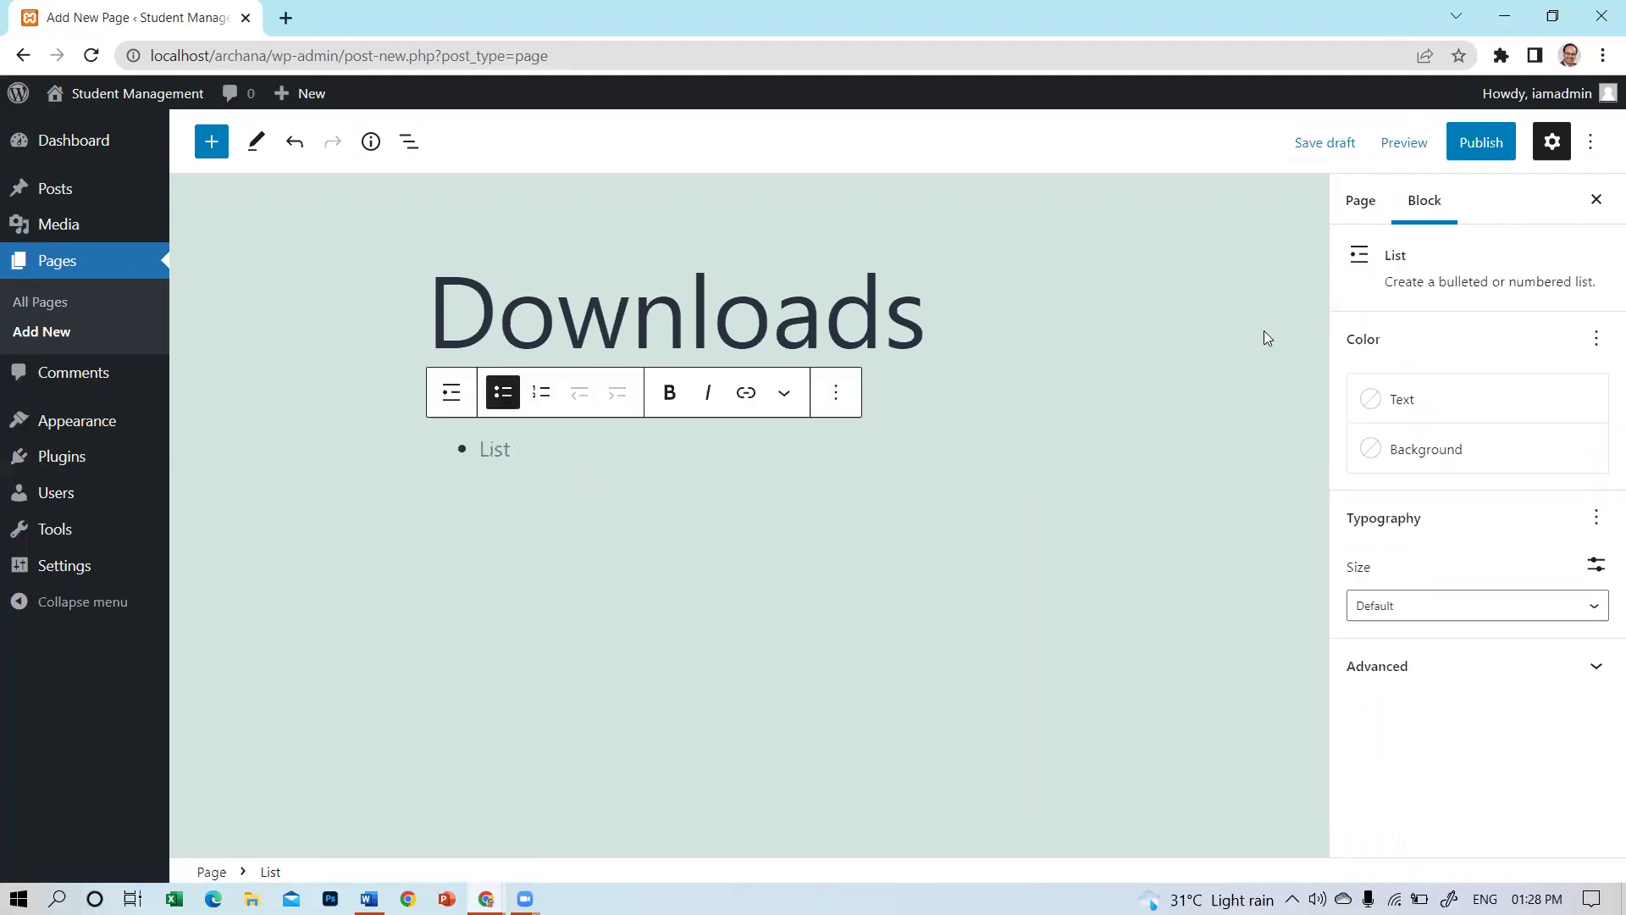
Enter list items 'Item Number 1', 'Item number 2' and 'Item number 3'.
{"action": "type", "text": "Item Number 1"}
{"action": "key", "text": "Return"}
{"action": "type", "text": "Item number 2"}
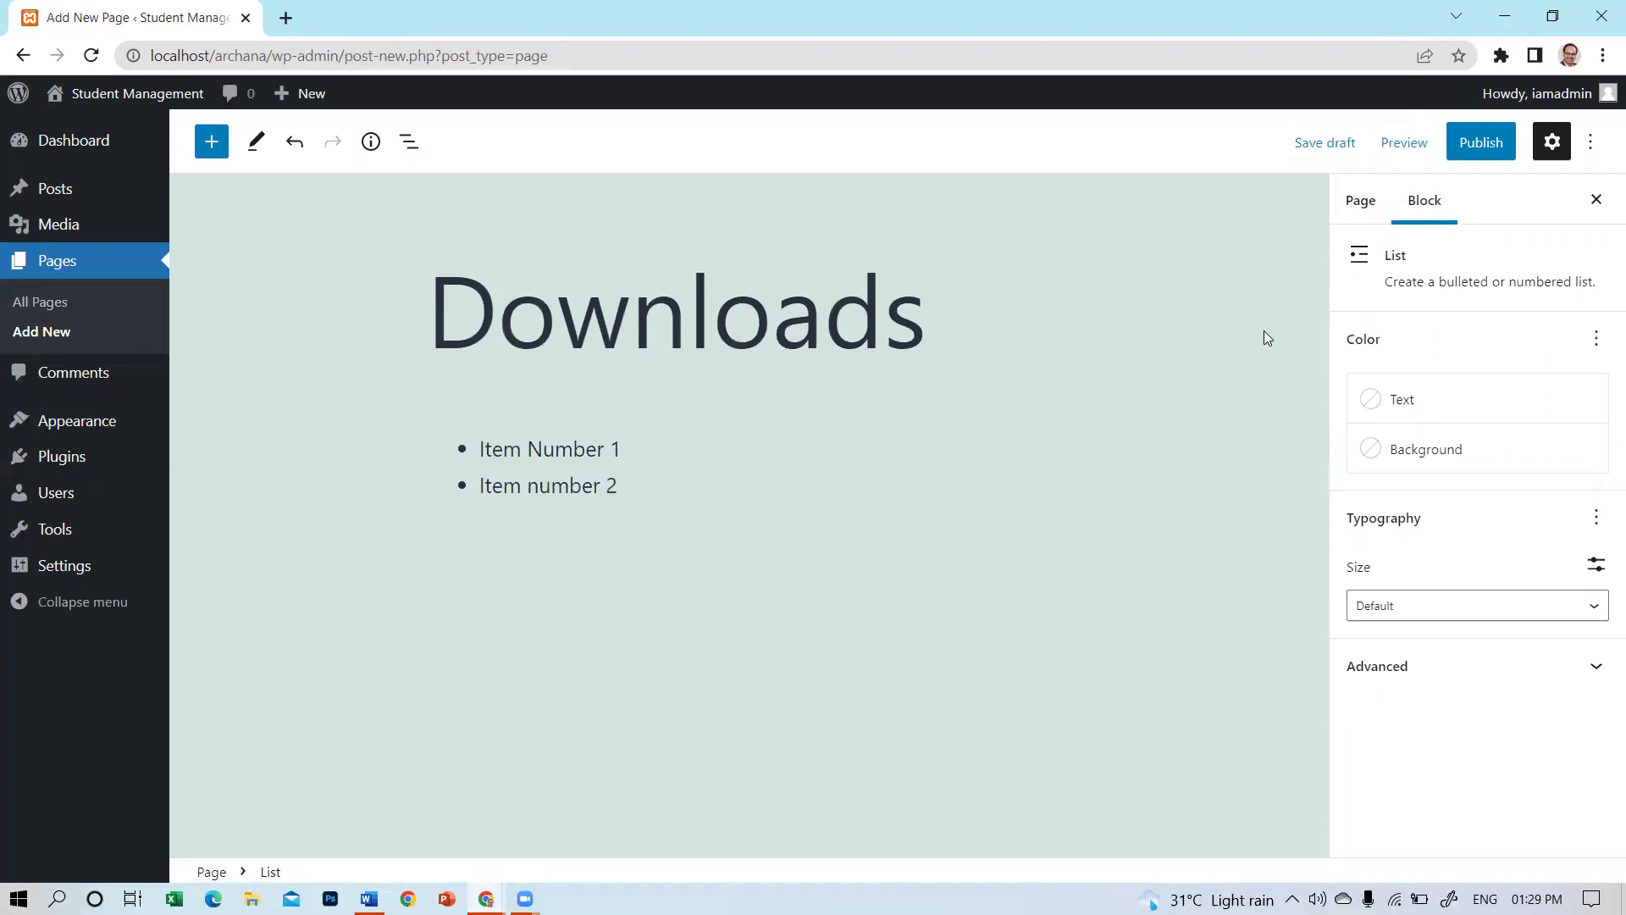
{"action": "key", "text": "shift+Home"}
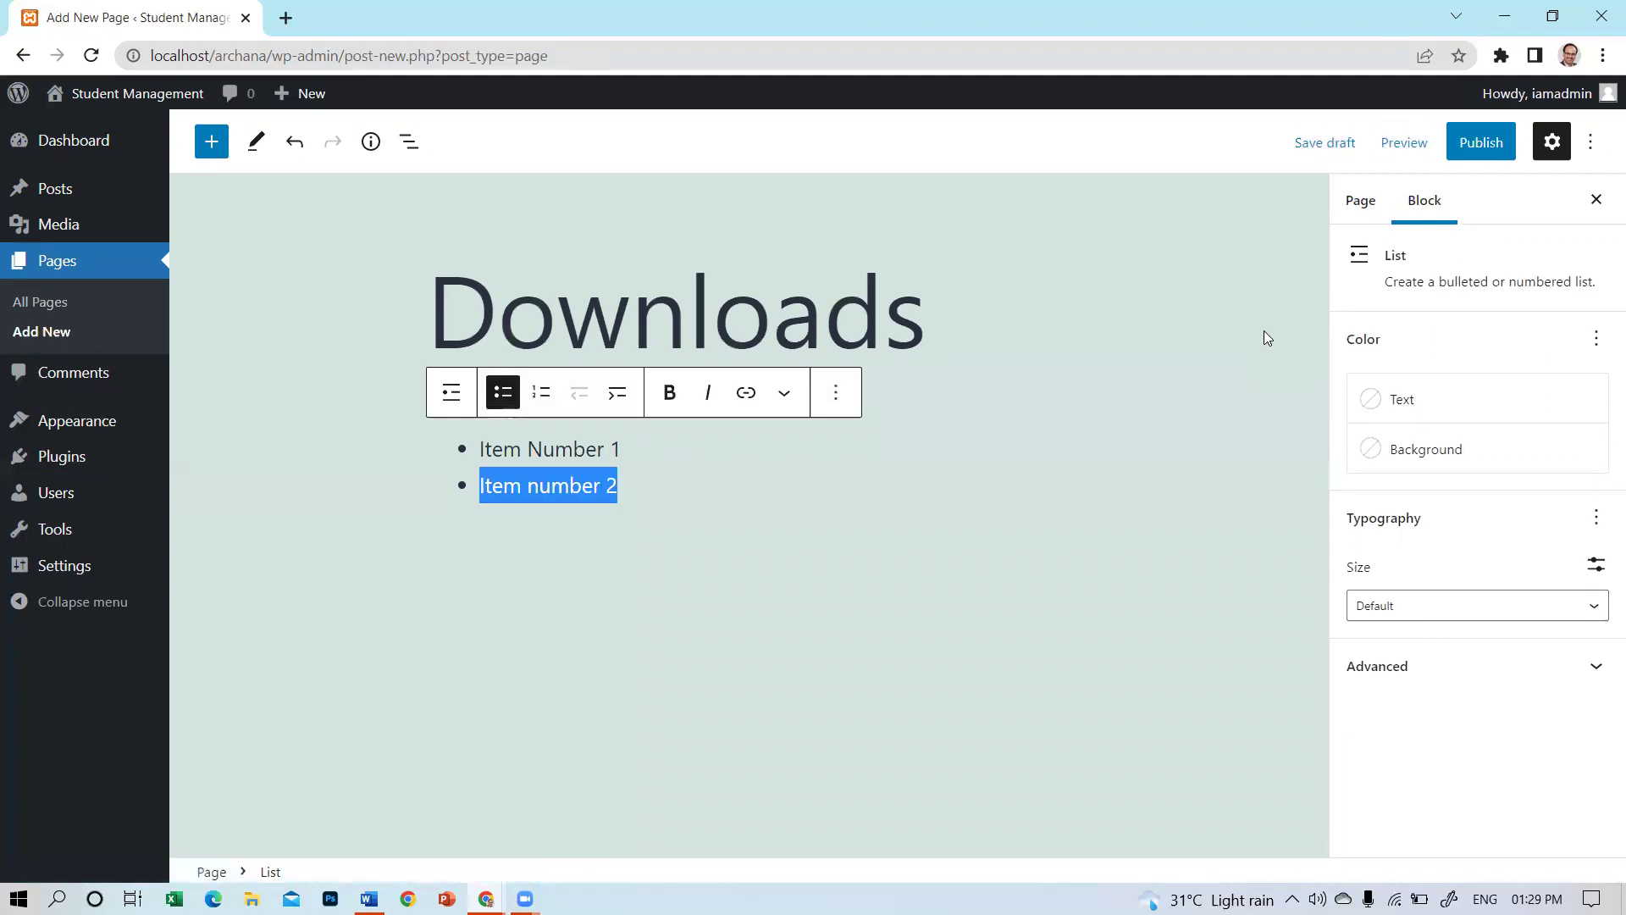
{"action": "key", "text": "ctrl+c"}
{"action": "key", "text": "End"}
{"action": "key", "text": "Return"}
{"action": "key", "text": "ctrl+v"}
{"action": "key", "text": "BackSpace"}
{"action": "type", "text": "3"}
Add 'Item number 4' and 'Item number 5', then end the list.
{"action": "key", "text": "Return"}
{"action": "key", "text": "ctrl+v"}
{"action": "key", "text": "BackSpace"}
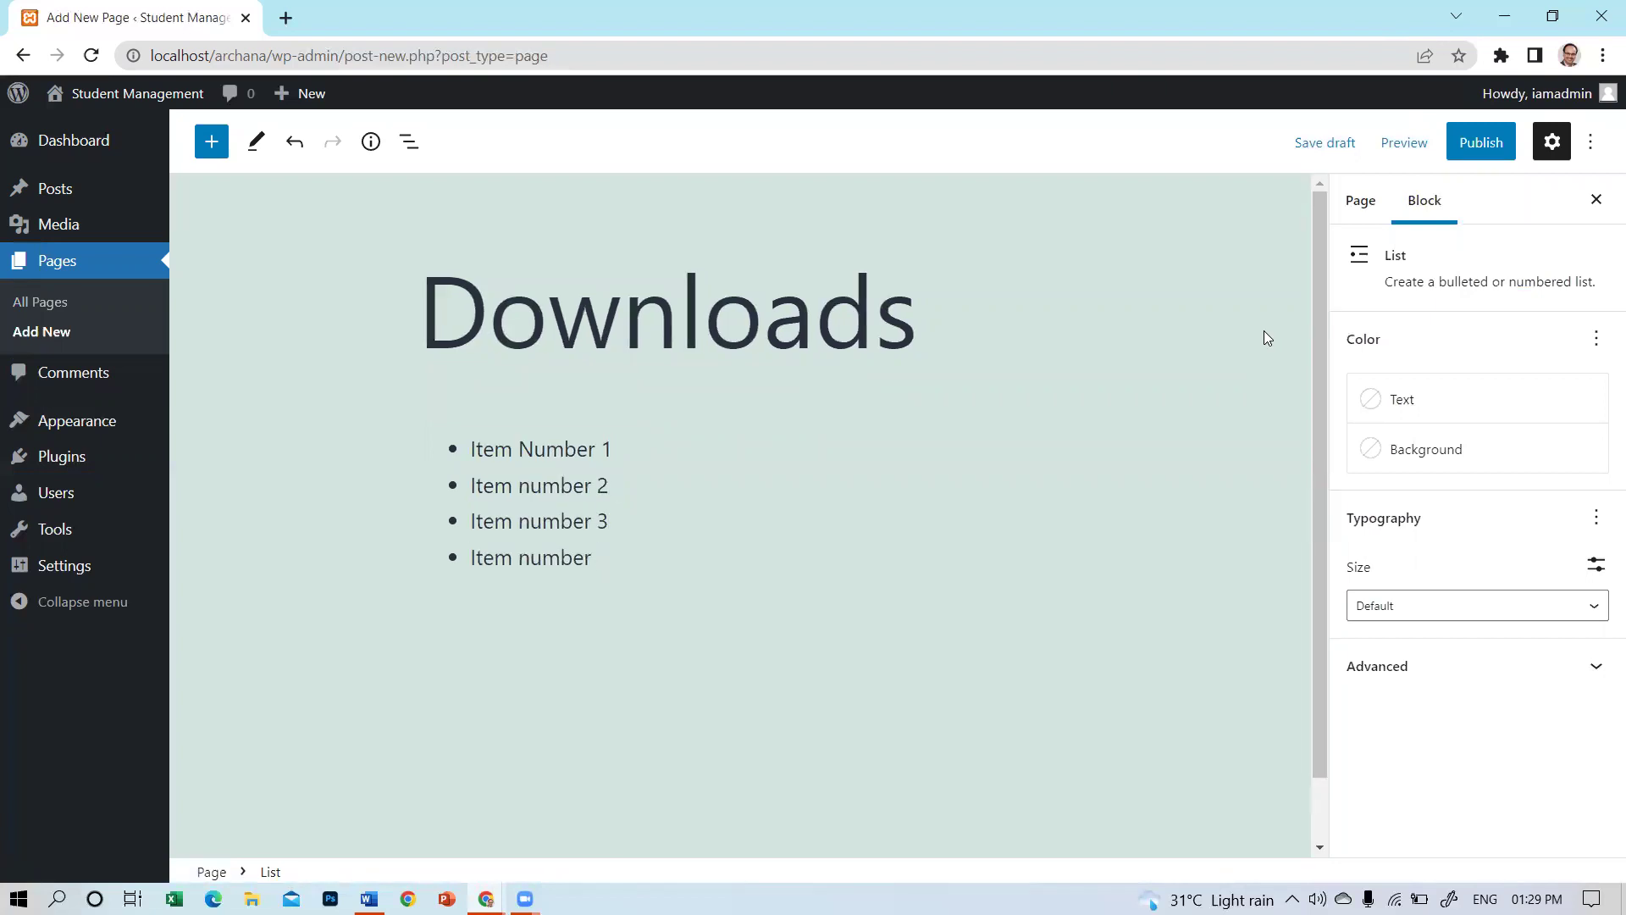
{"action": "type", "text": "4"}
{"action": "key", "text": "Return"}
{"action": "key", "text": "ctrl+v"}
{"action": "key", "text": "BackSpace"}
{"action": "type", "text": "5"}
{"action": "key", "text": "Return"}
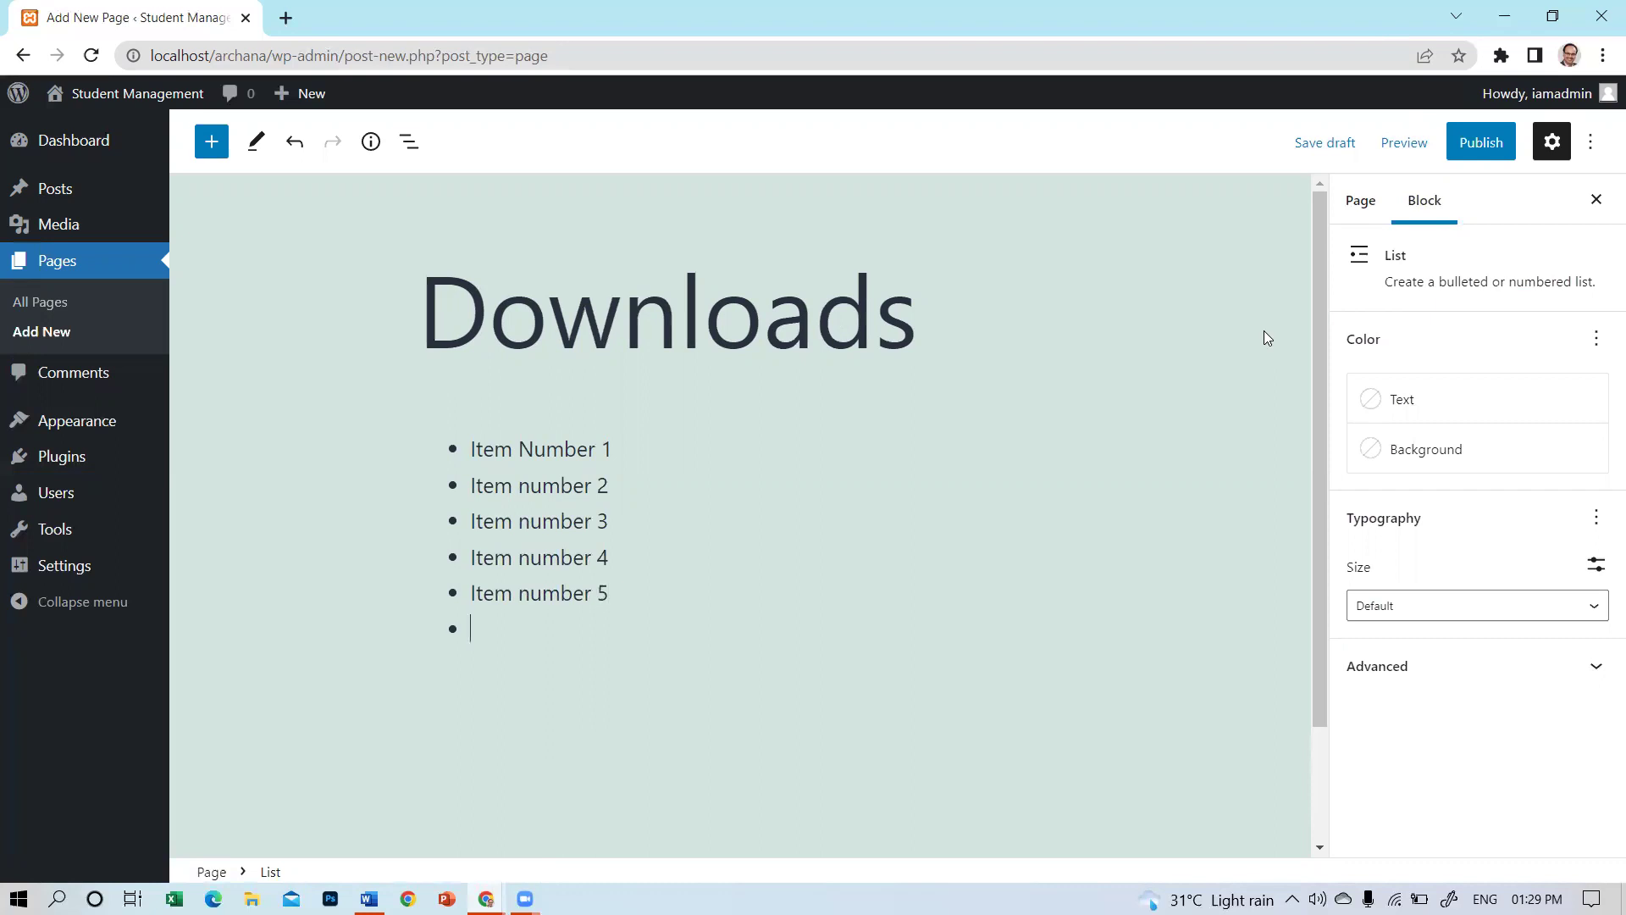
{"action": "key", "text": "Return"}
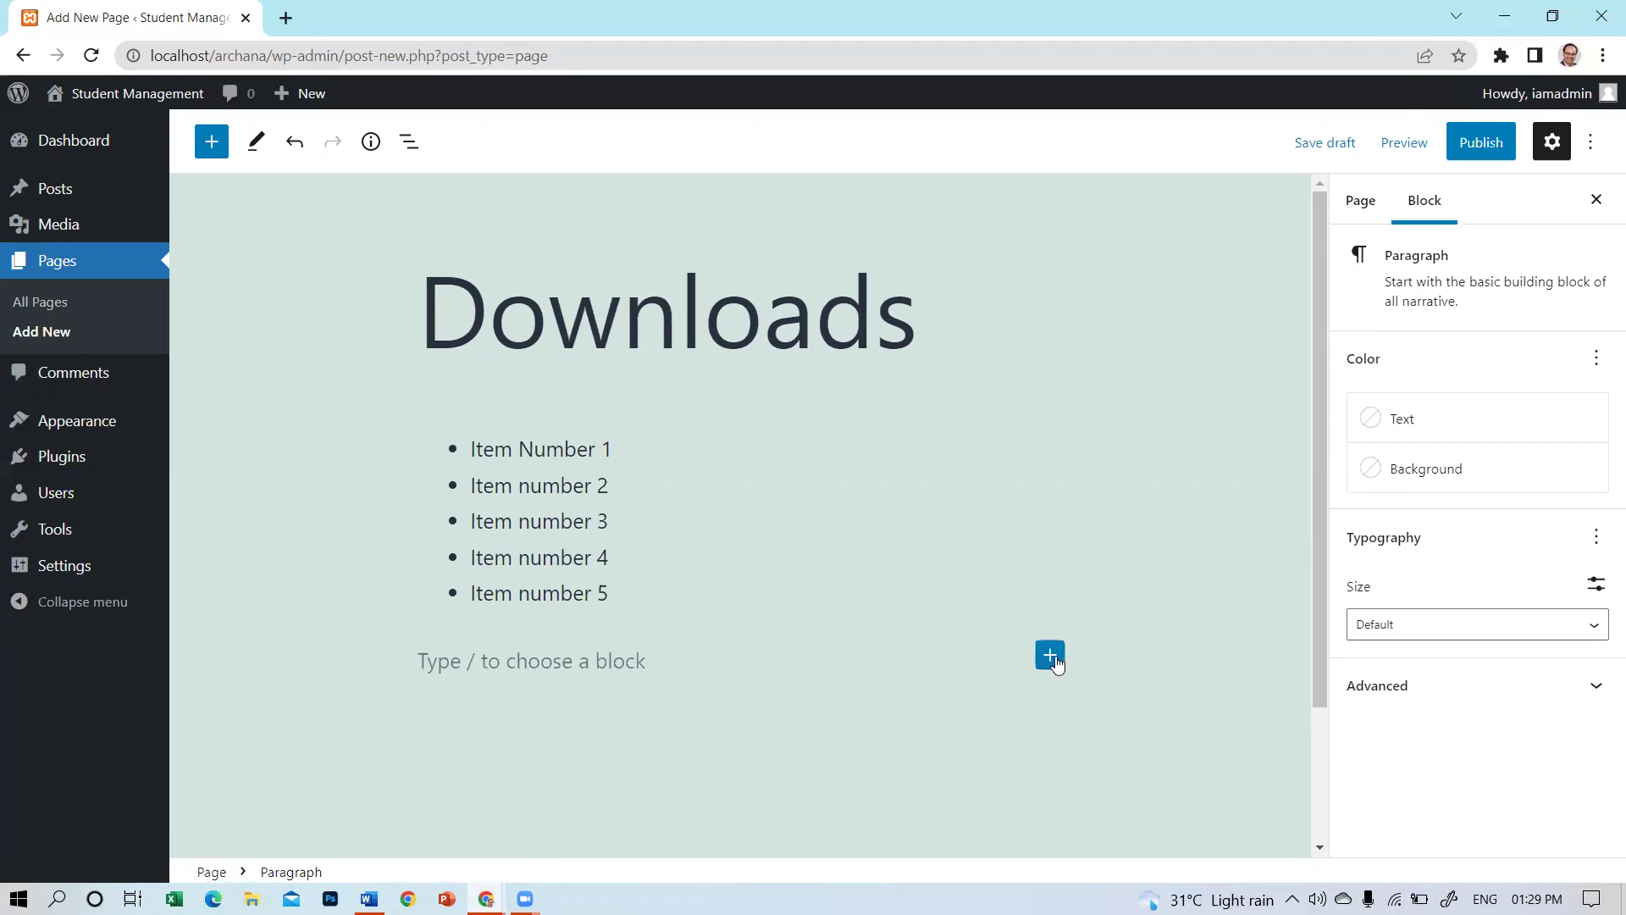
Insert a heading block below the list reading 'Important Forms'.
{"action": "left_click", "coordinate": [1050, 655]}
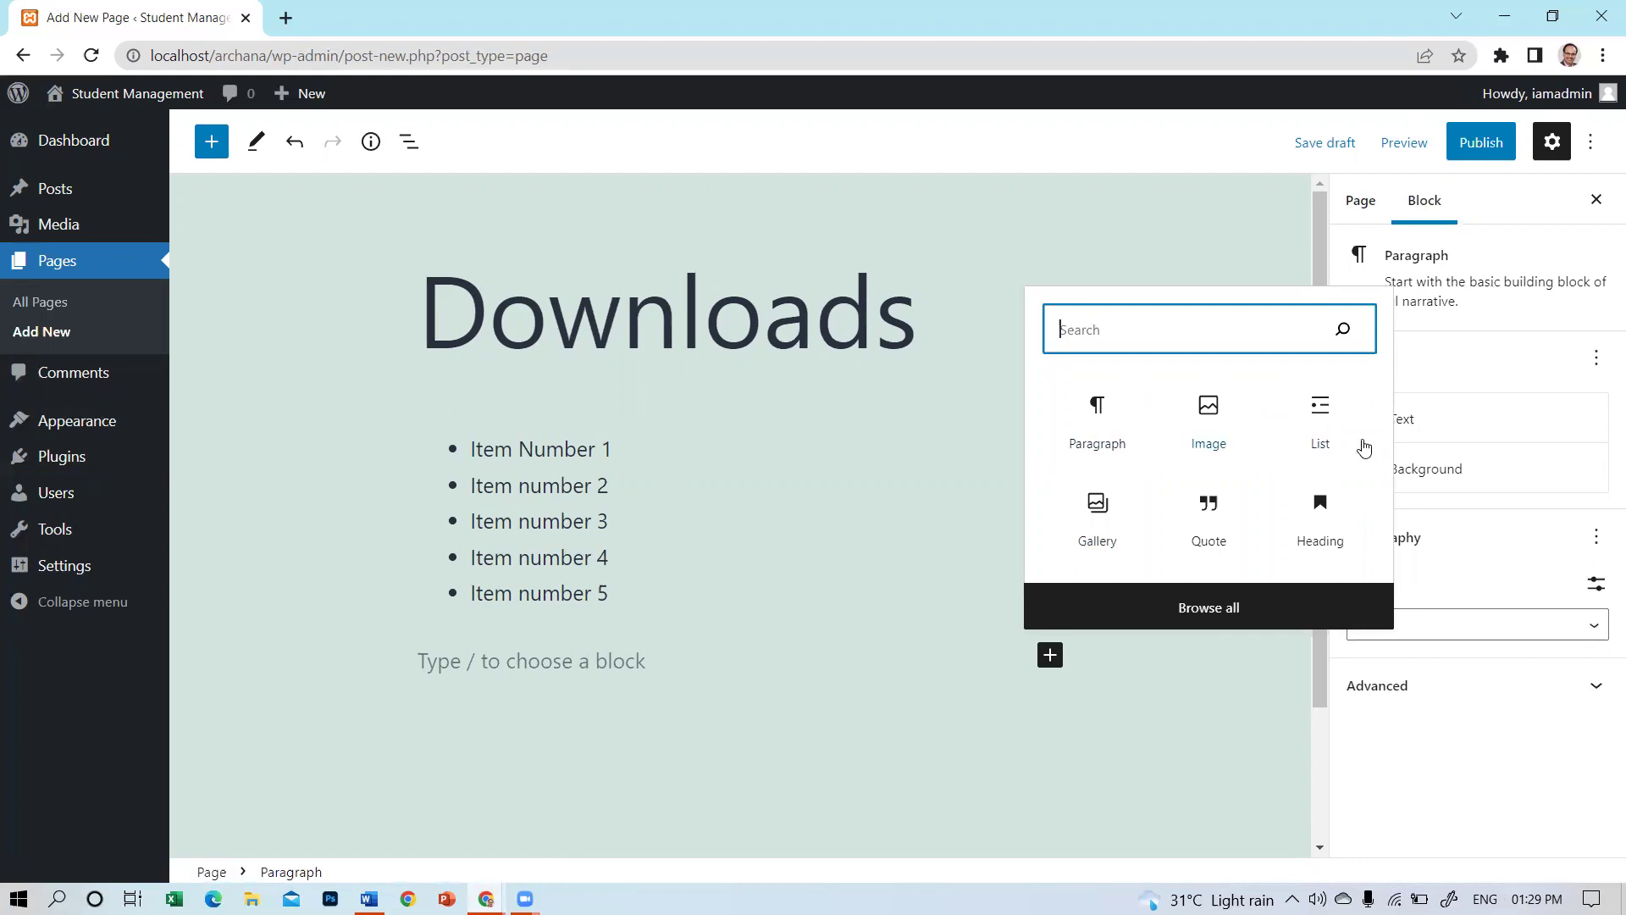
{"action": "left_click", "coordinate": [1320, 508]}
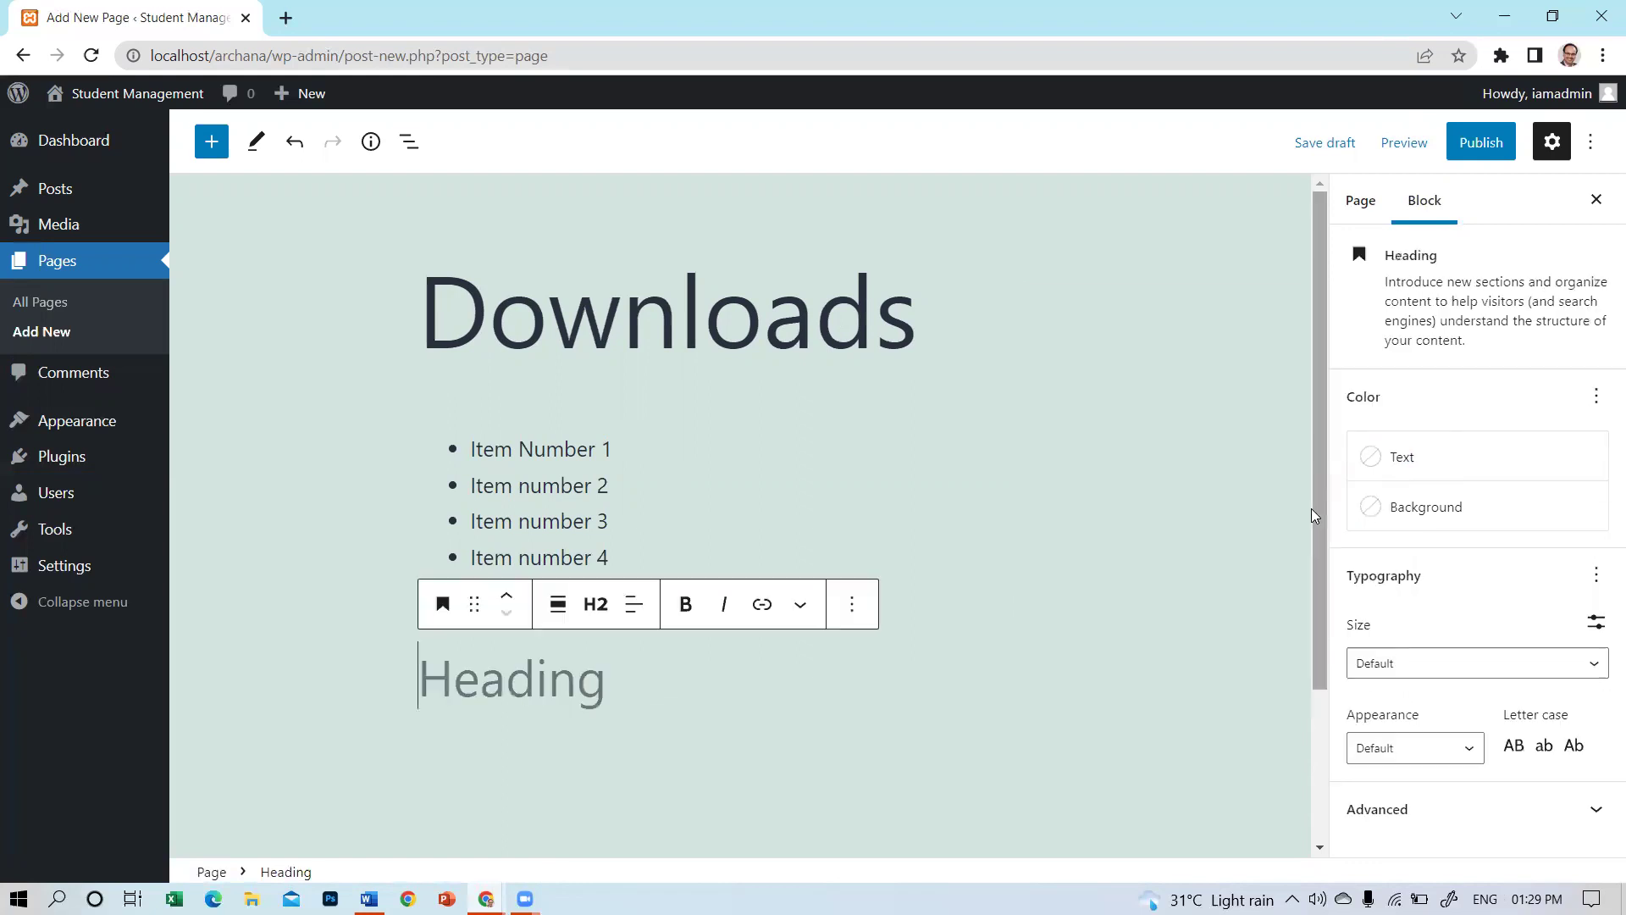
{"action": "type", "text": "E"}
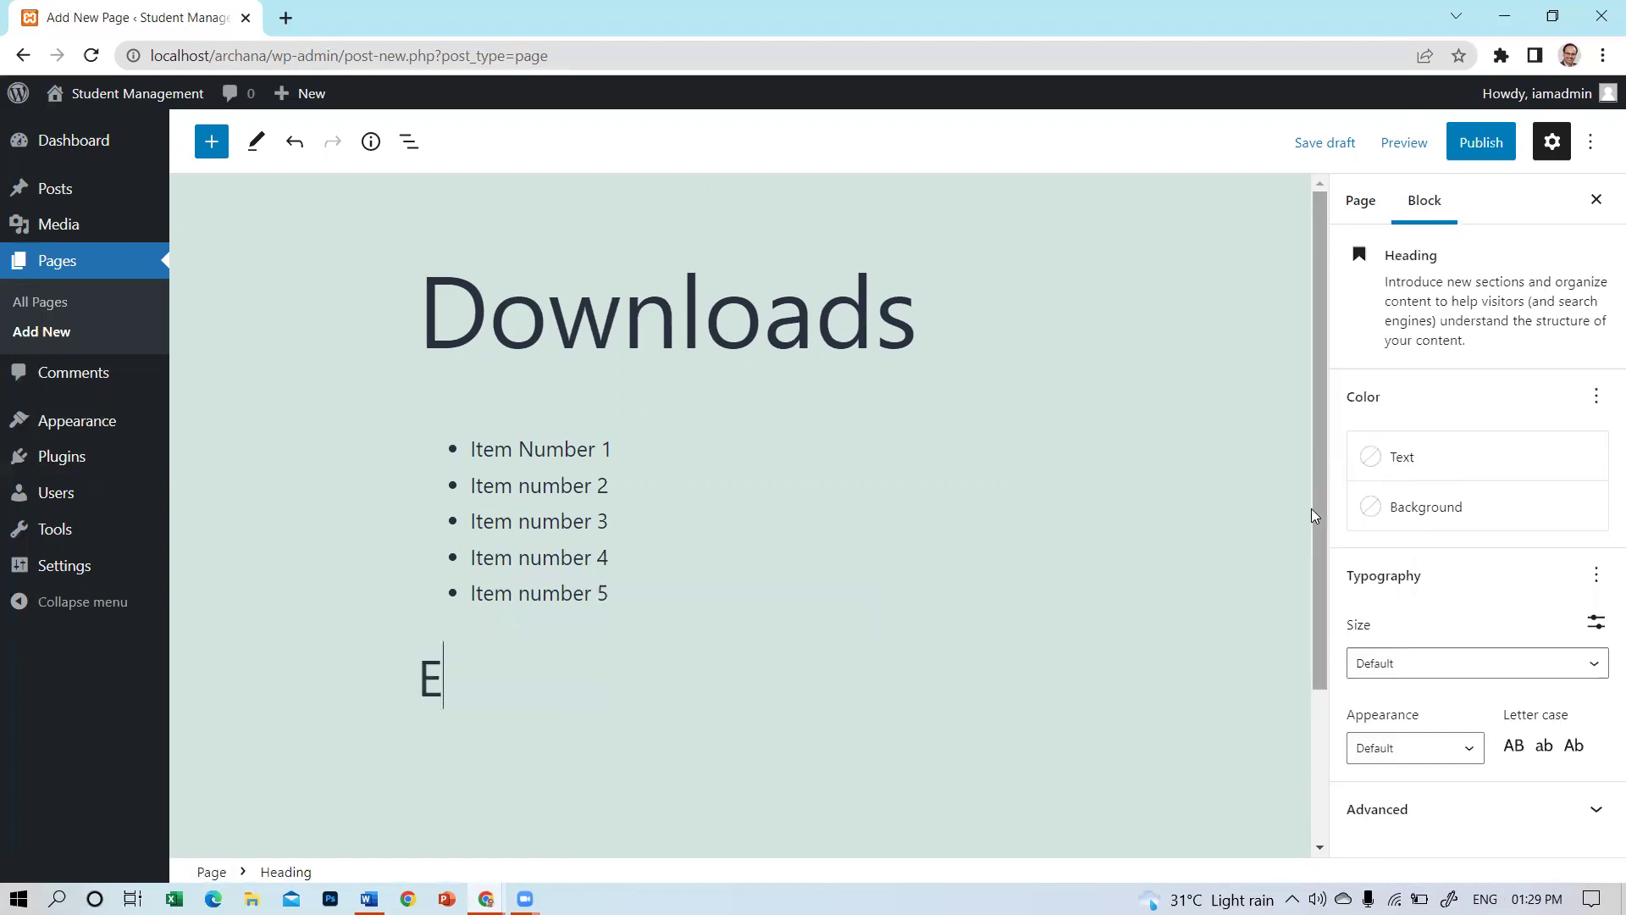
{"action": "key", "text": "BackSpace"}
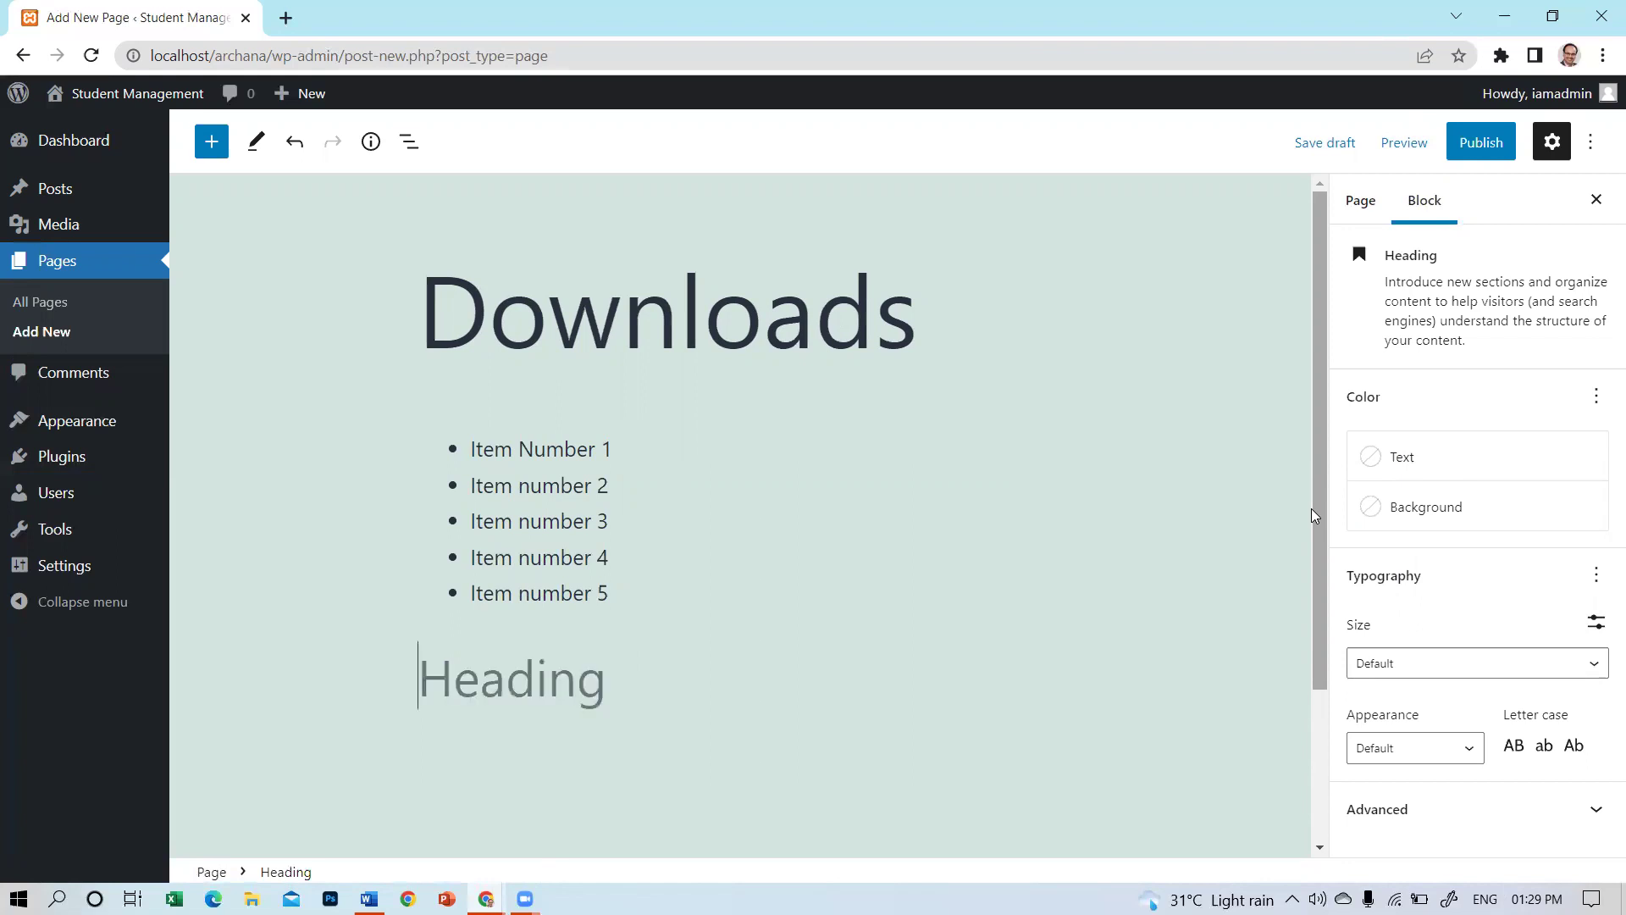
{"action": "type", "text": "Im"}
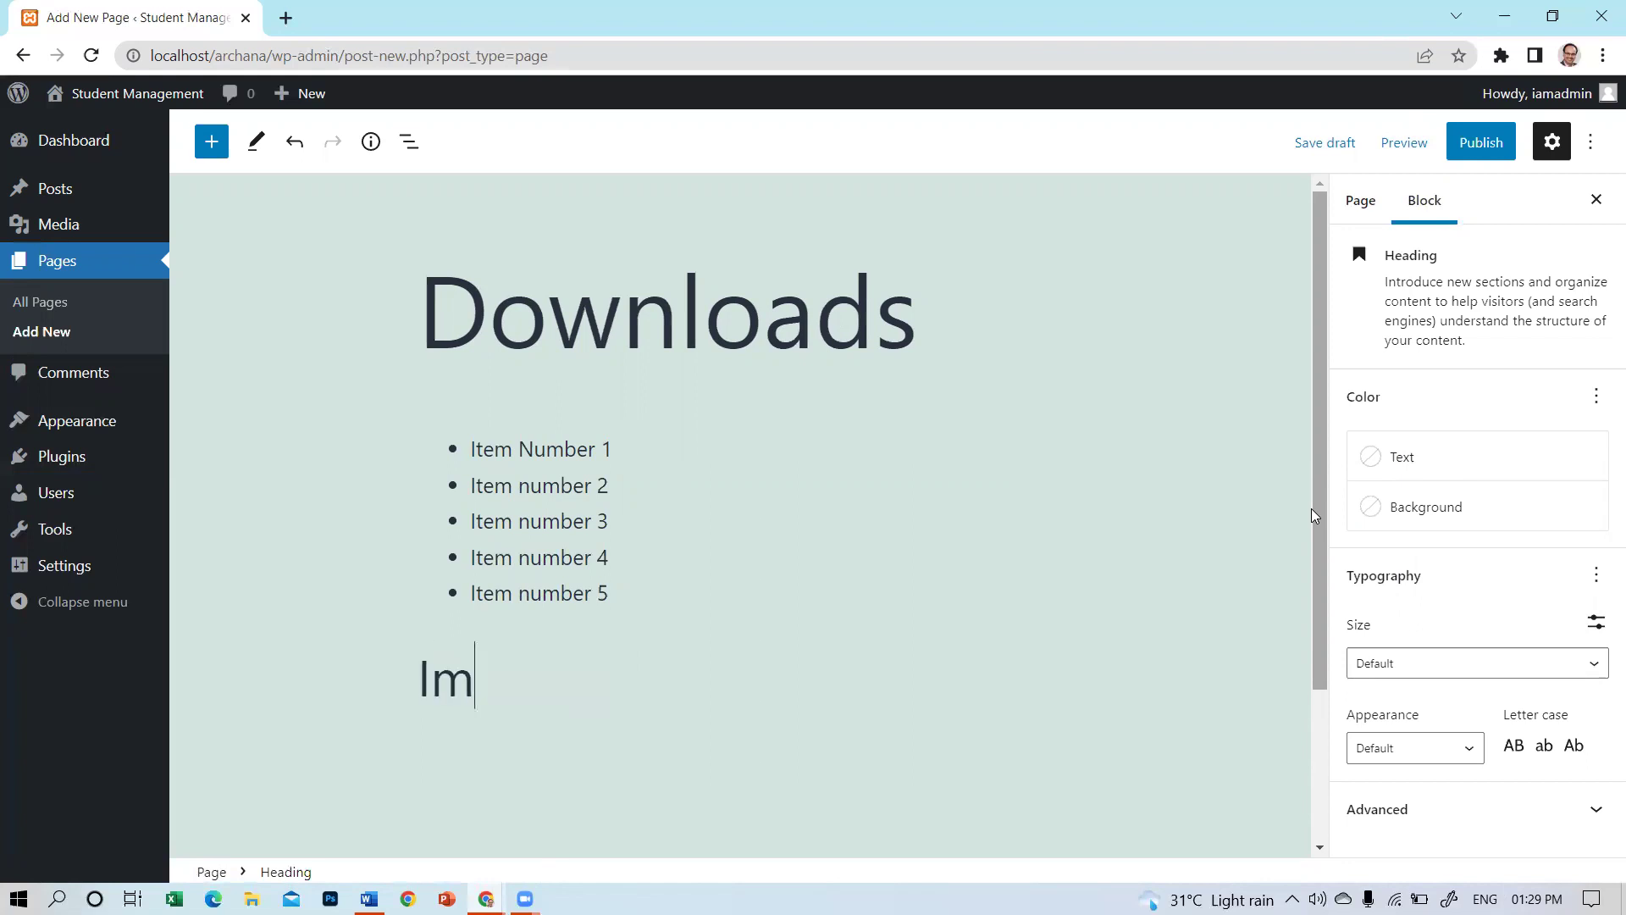
{"action": "type", "text": "portn"}
{"action": "key", "text": "BackSpace"}
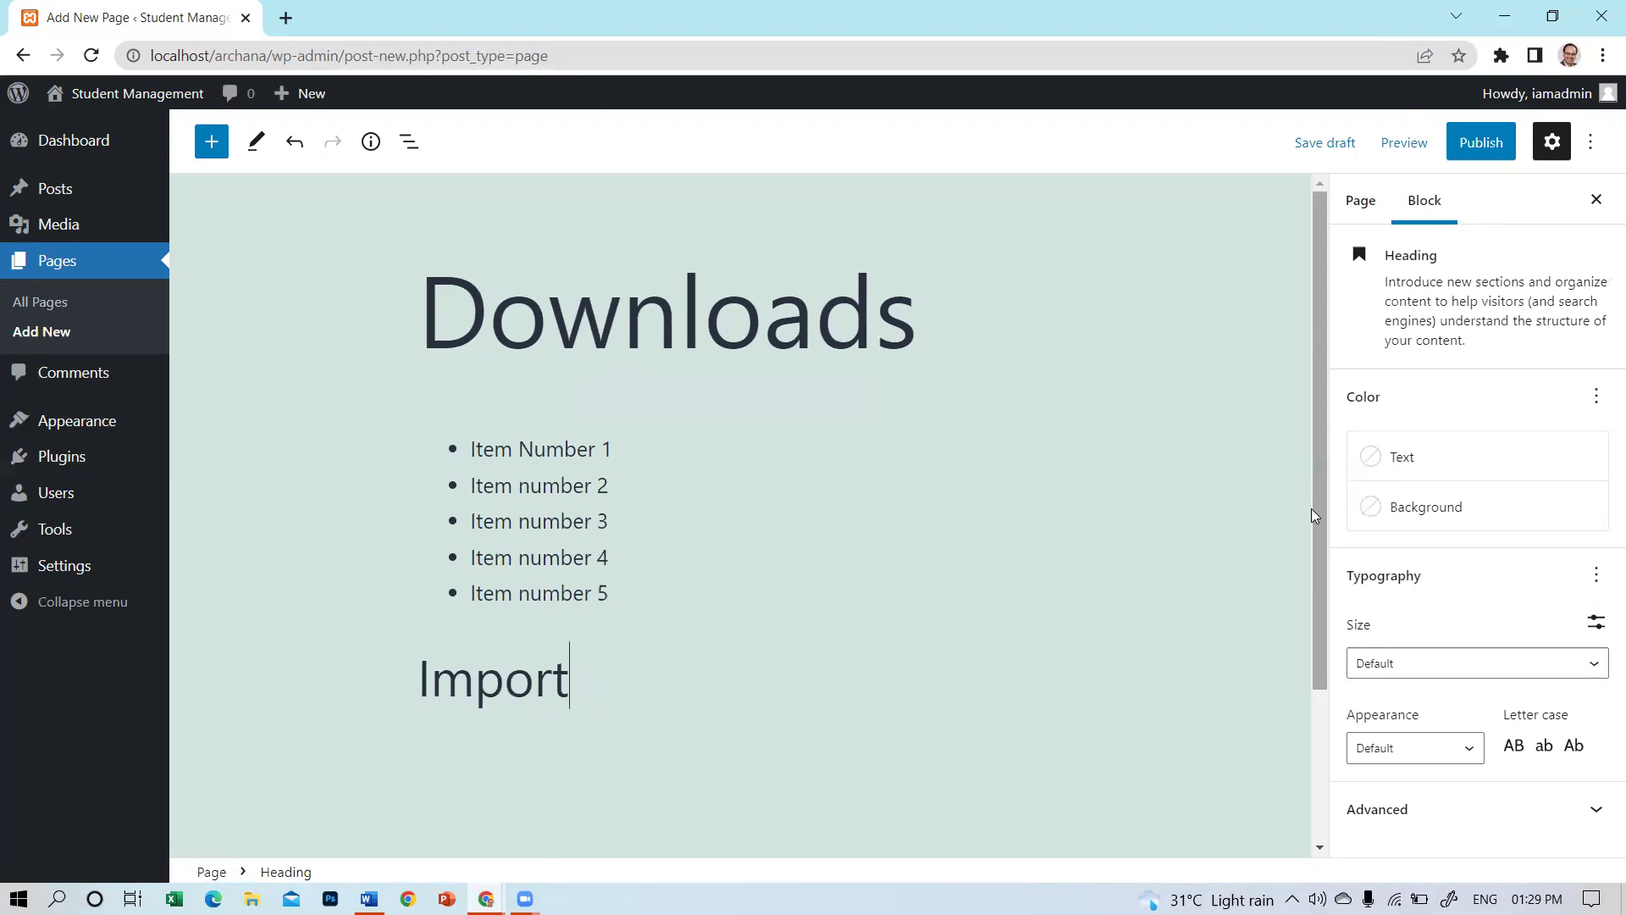
{"action": "type", "text": "ant Forms"}
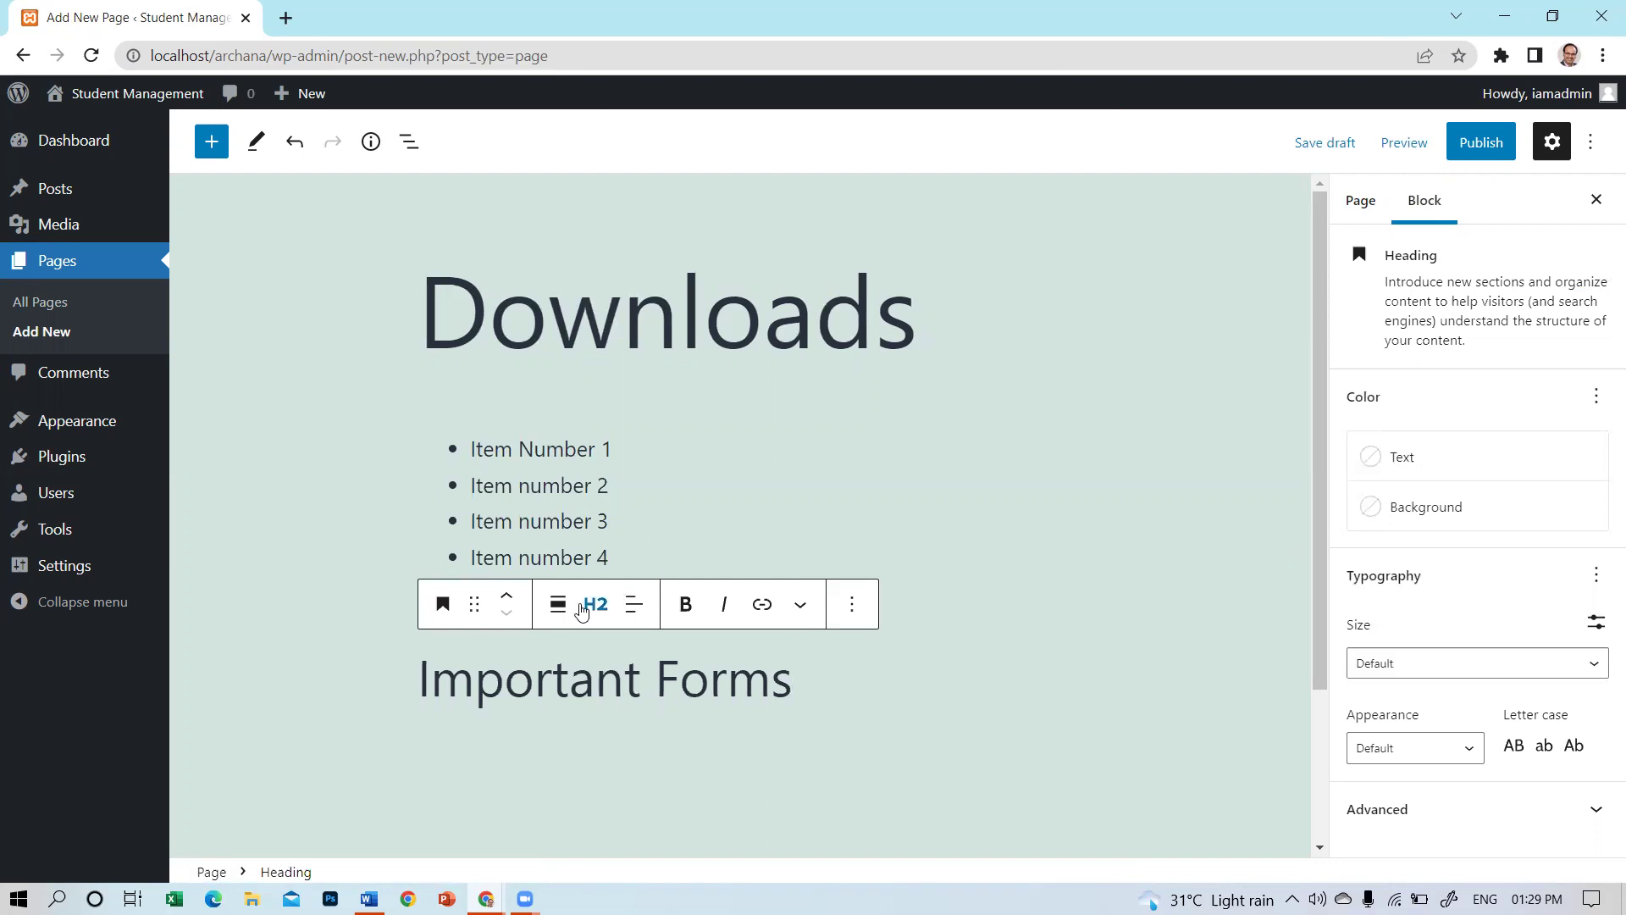
Set the Important Forms heading level to H4.
{"action": "left_click", "coordinate": [590, 607]}
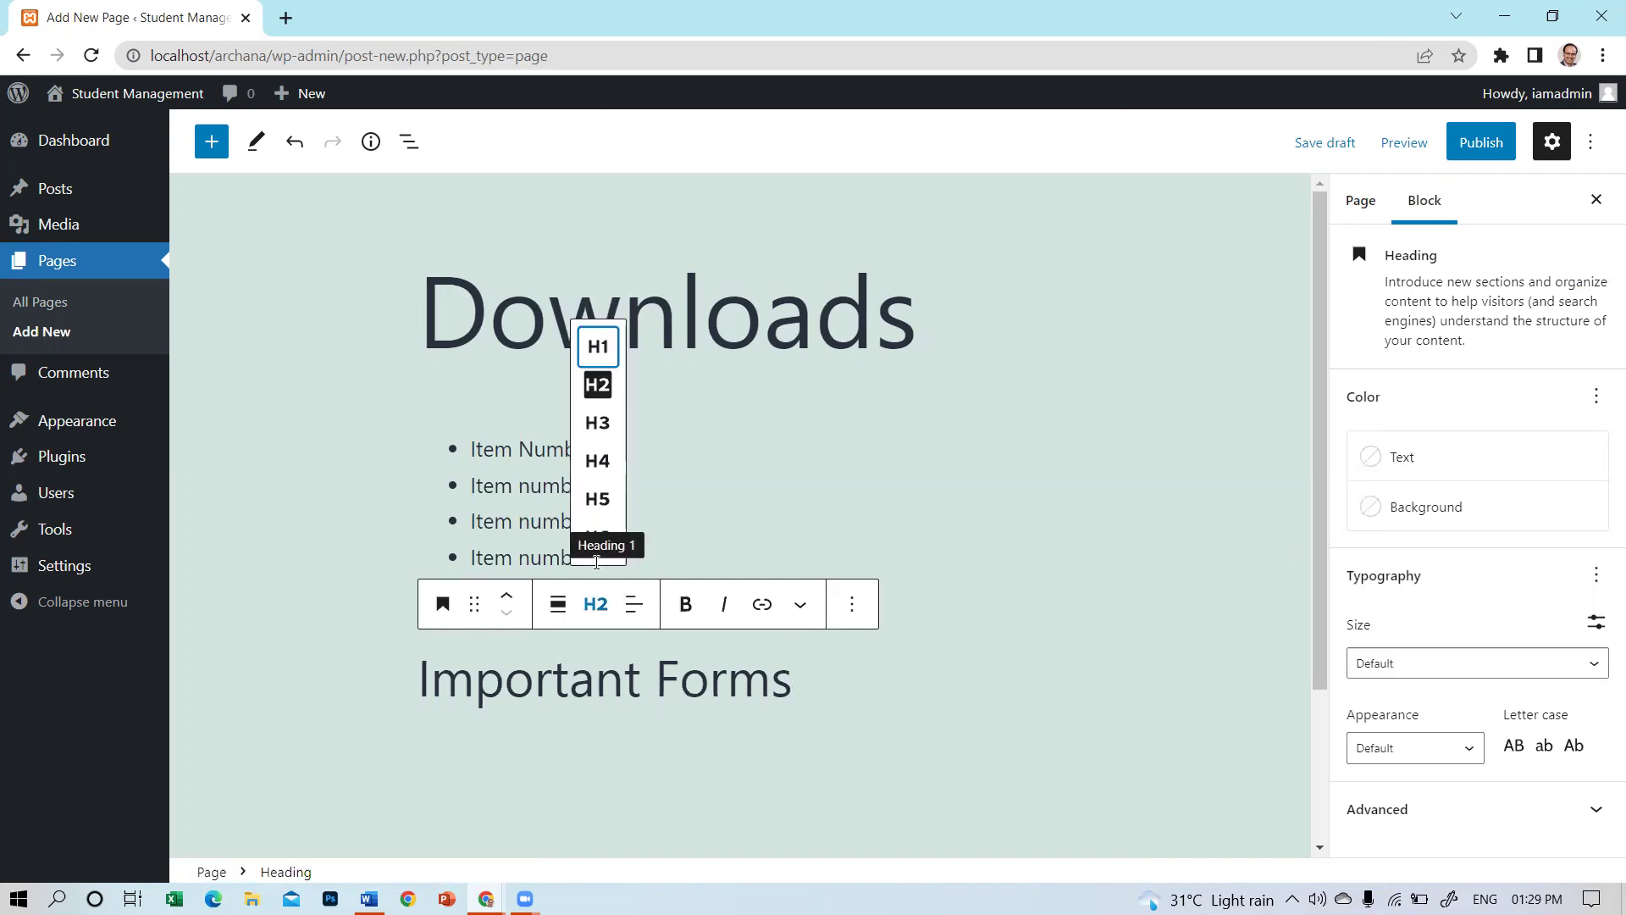
{"action": "left_click", "coordinate": [593, 499]}
{"action": "left_click", "coordinate": [596, 605]}
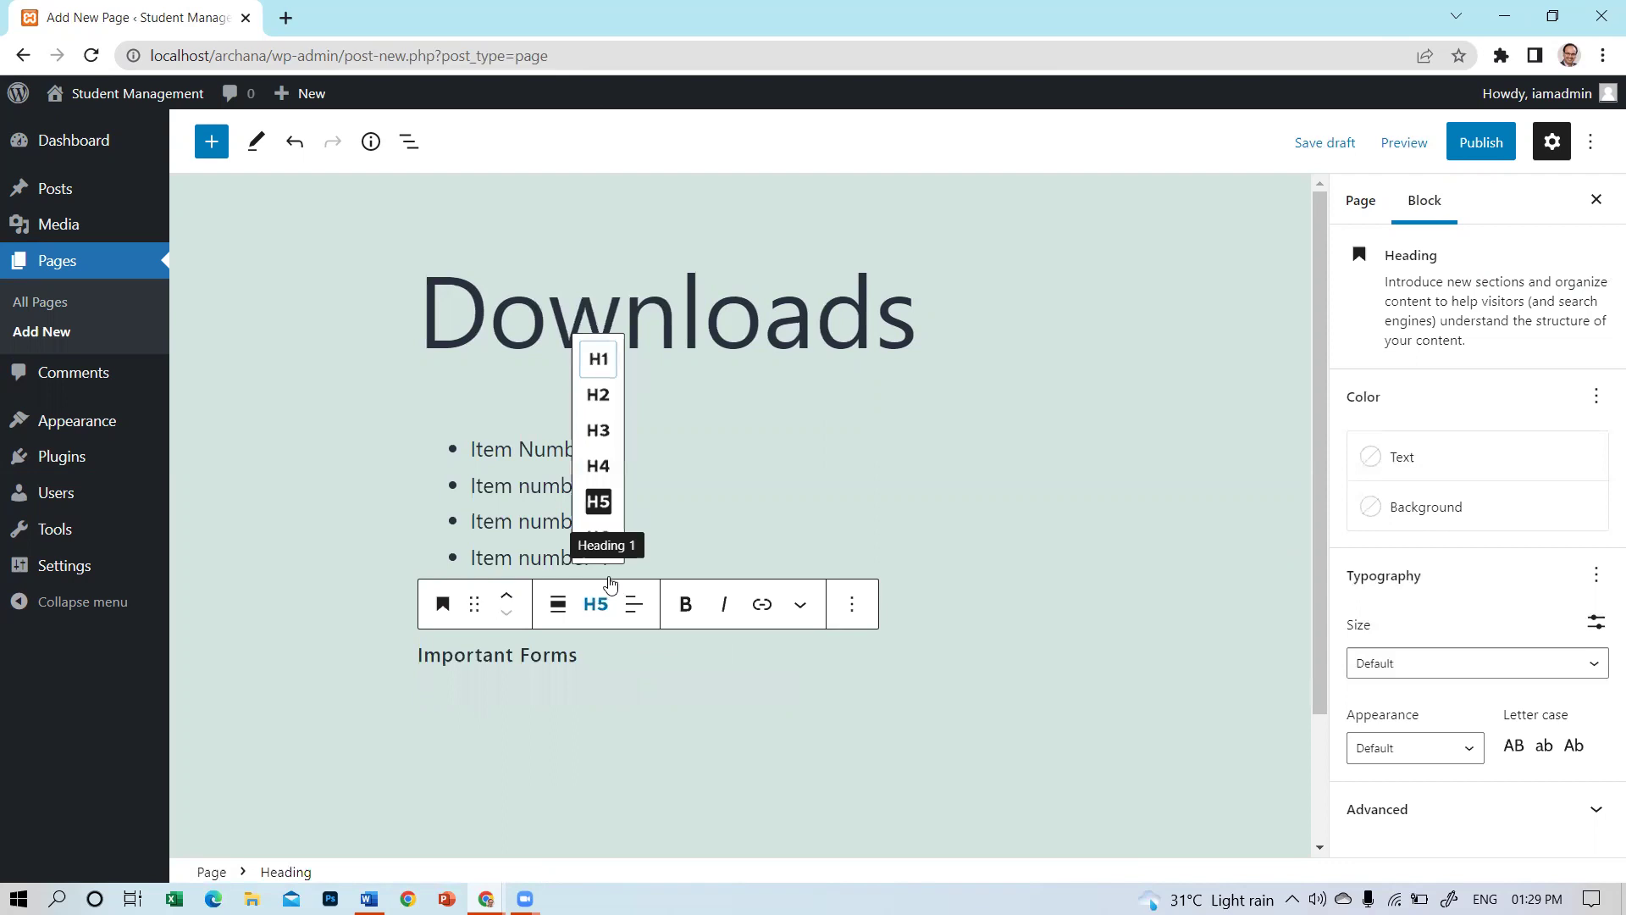
{"action": "left_click", "coordinate": [598, 462]}
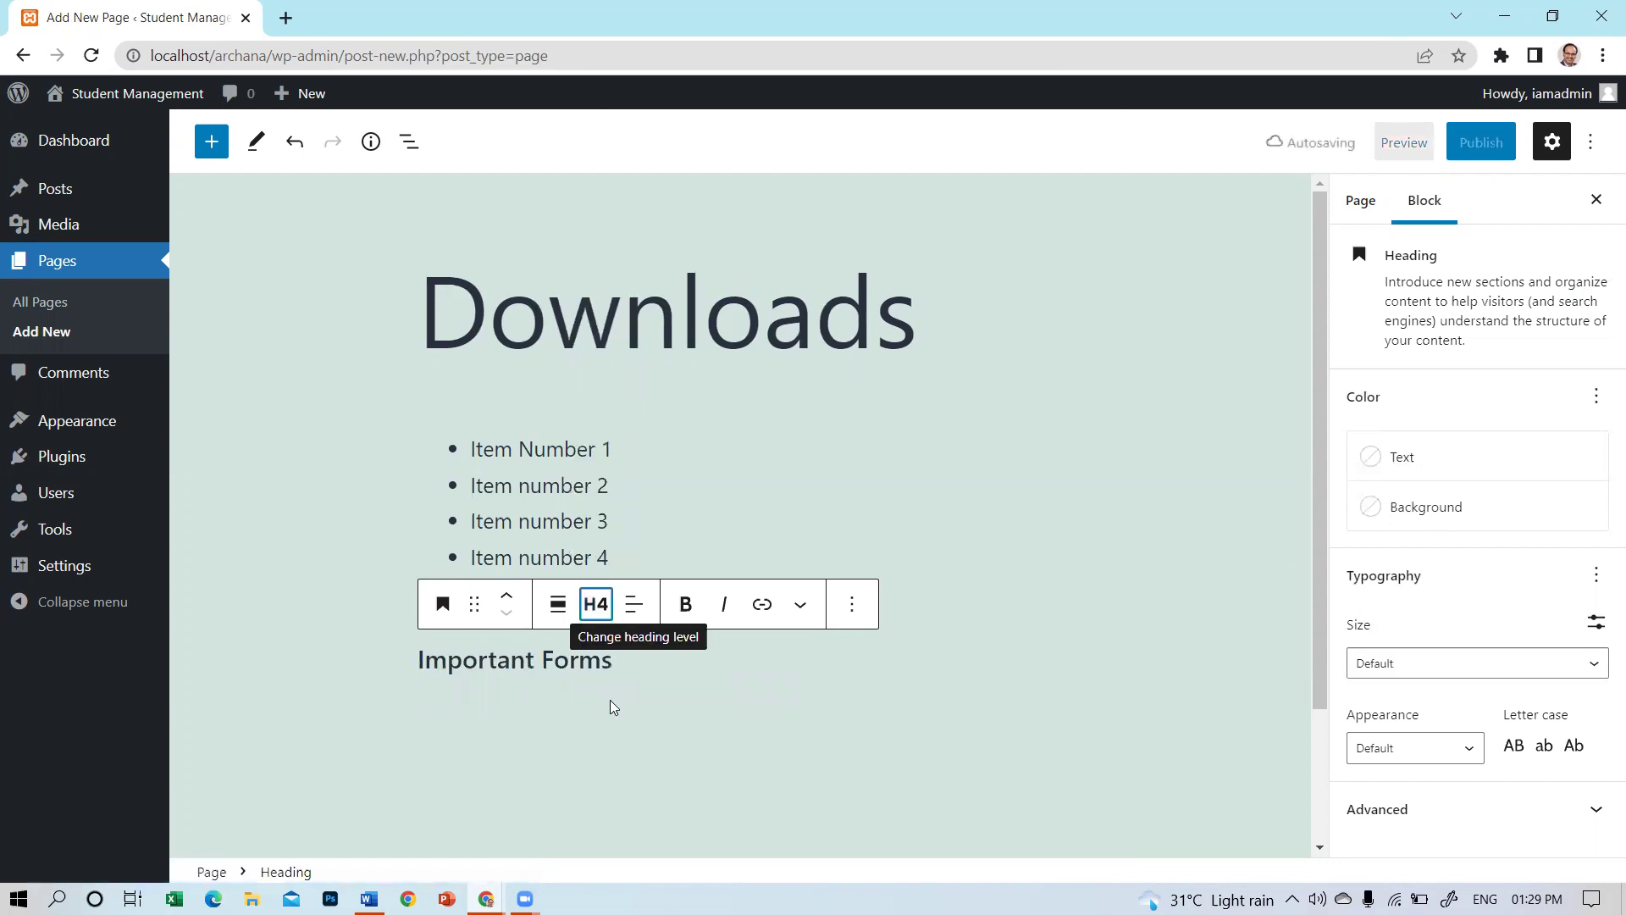
{"action": "left_click", "coordinate": [932, 755]}
{"action": "left_click", "coordinate": [1060, 728]}
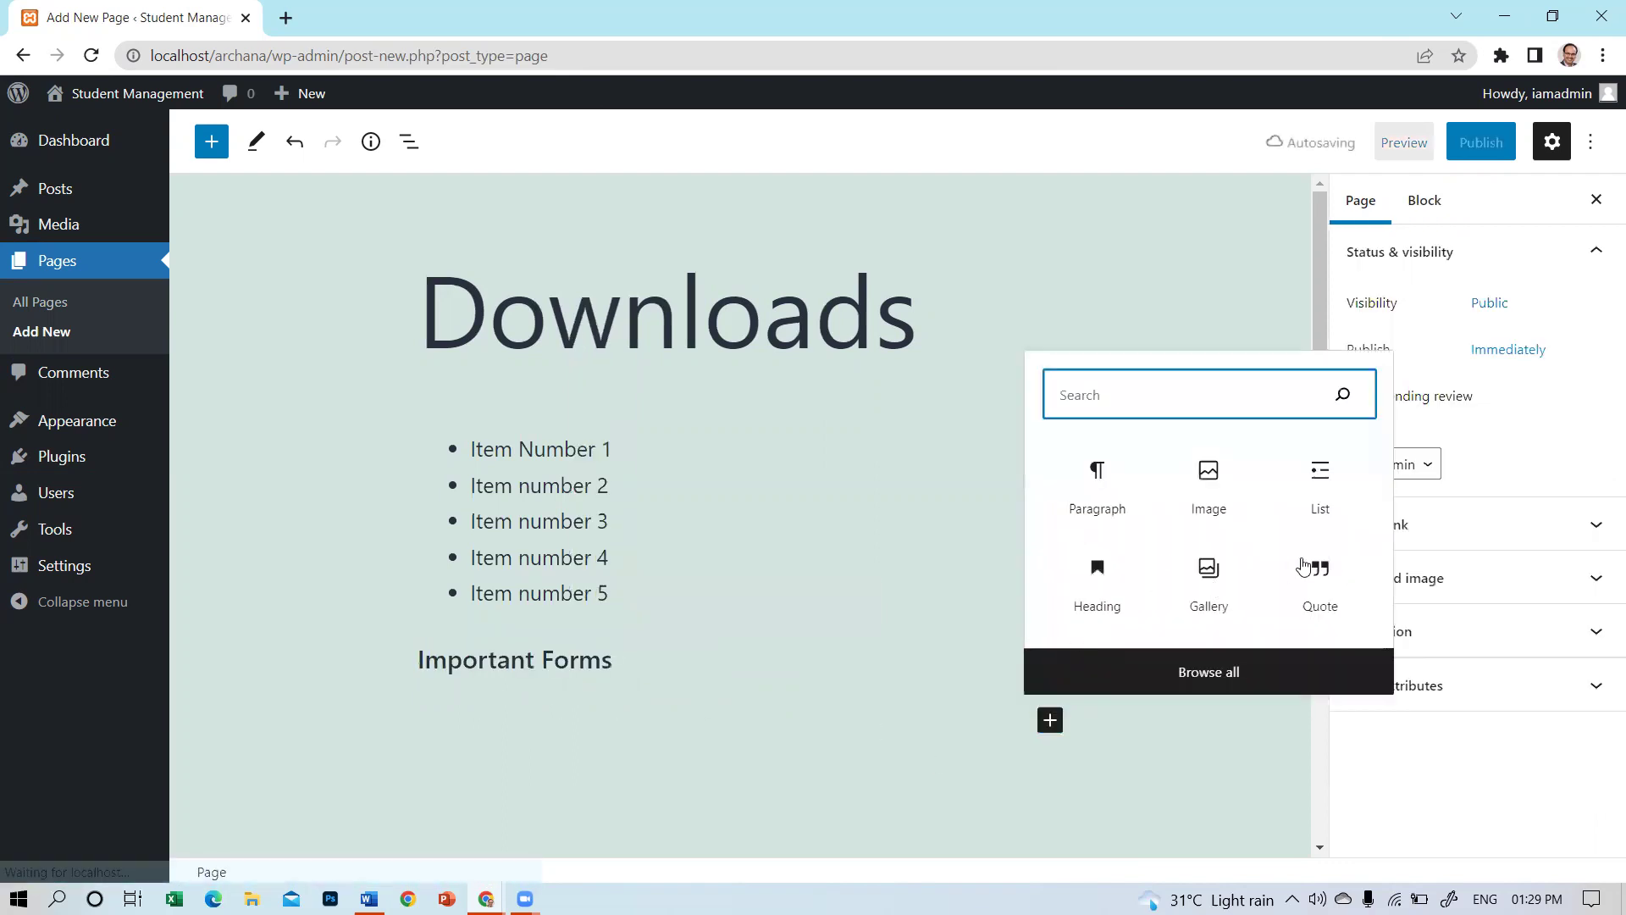
Add a list of Item number 1, 2 and 3 under Important Forms, then select 'Item Number 1' above.
{"action": "left_click", "coordinate": [1321, 483]}
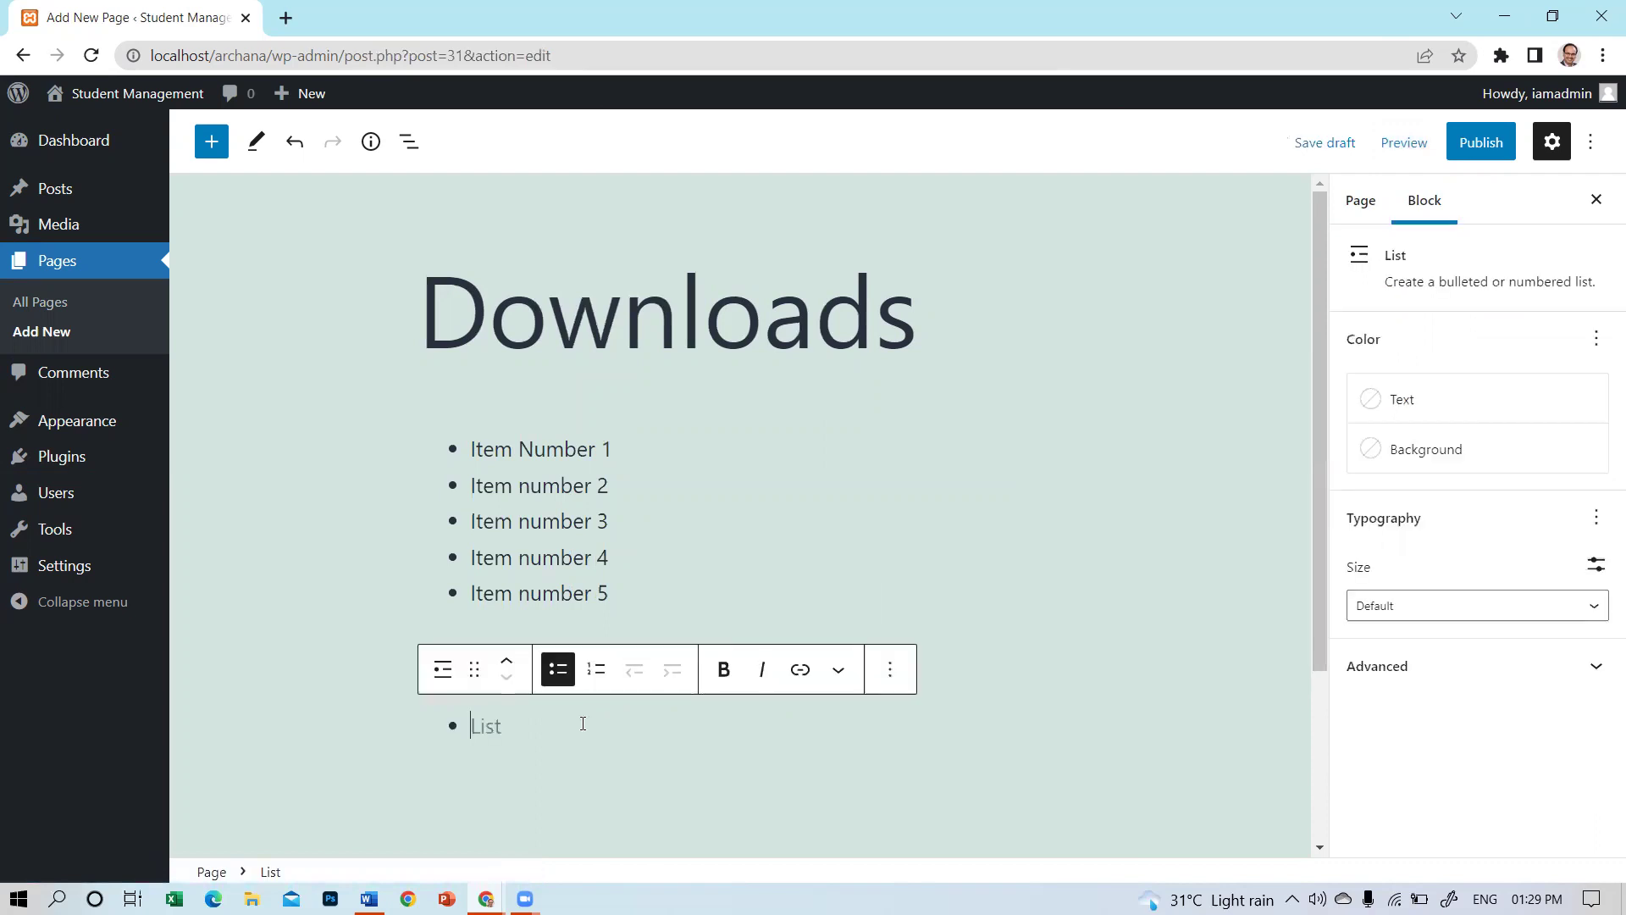
{"action": "type", "text": "Item number 2"}
{"action": "key", "text": "BackSpace"}
{"action": "type", "text": "1"}
{"action": "key", "text": "Return"}
{"action": "type", "text": "Item number 2"}
{"action": "key", "text": "BackSpace"}
{"action": "key", "text": "Return"}
{"action": "type", "text": "Item number 2"}
{"action": "type", "text": "3"}
{"action": "left_click", "coordinate": [873, 426]}
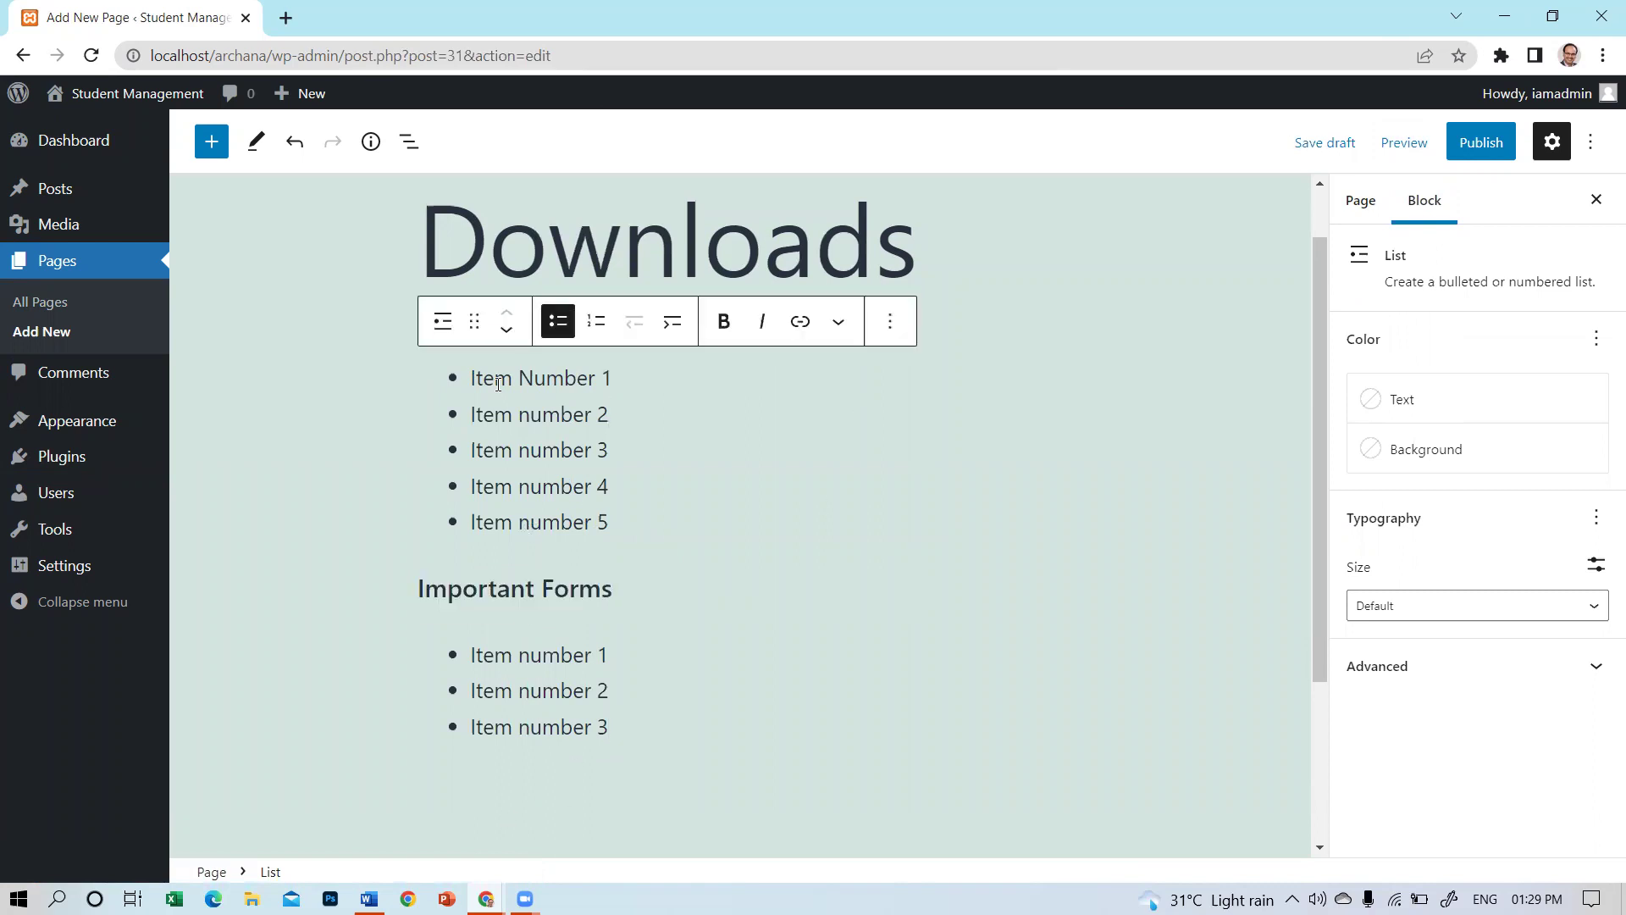
{"action": "left_click_drag", "start_coordinate": [472, 379], "coordinate": [615, 371]}
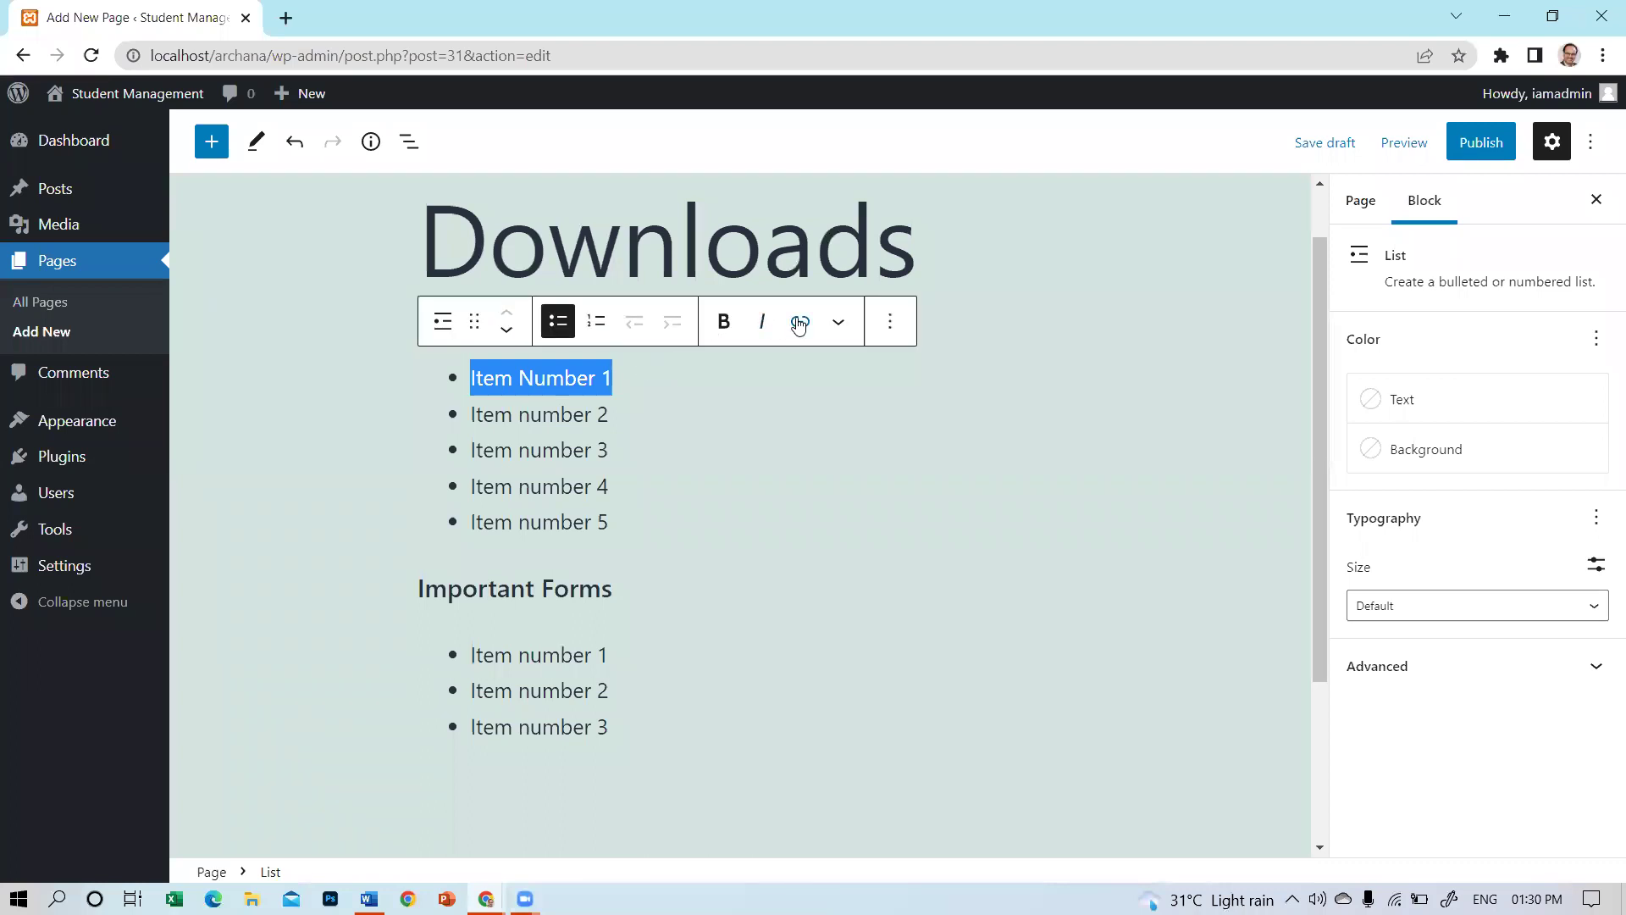
{"action": "left_click", "coordinate": [799, 321]}
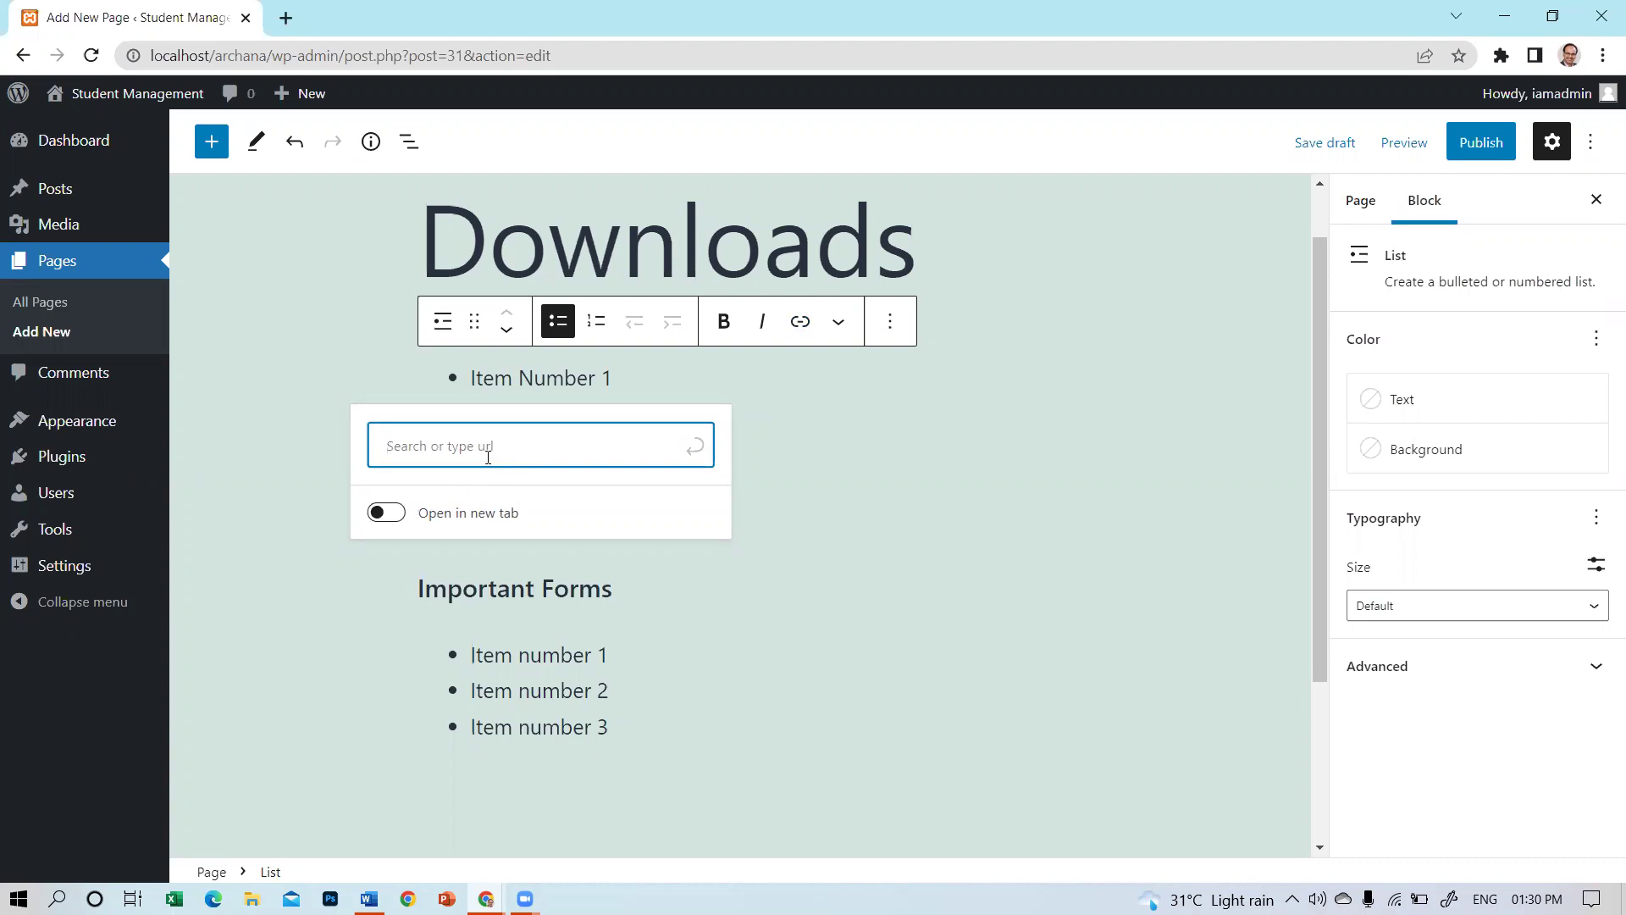
{"action": "type", "text": "www.nicecomputers"}
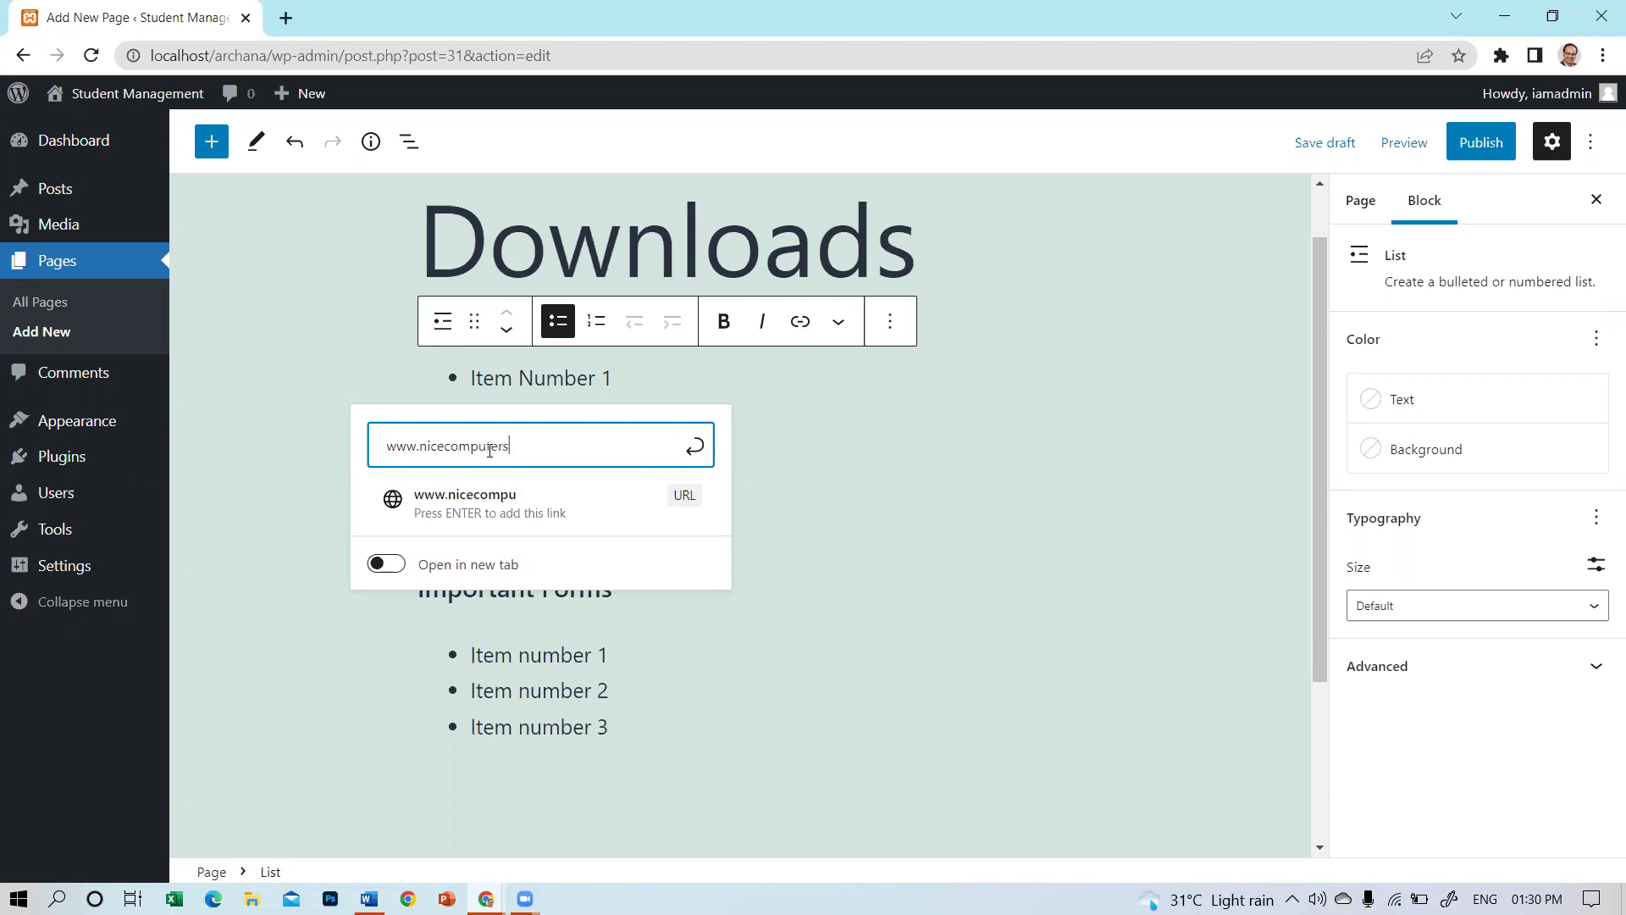
{"action": "type", "text": ".in"}
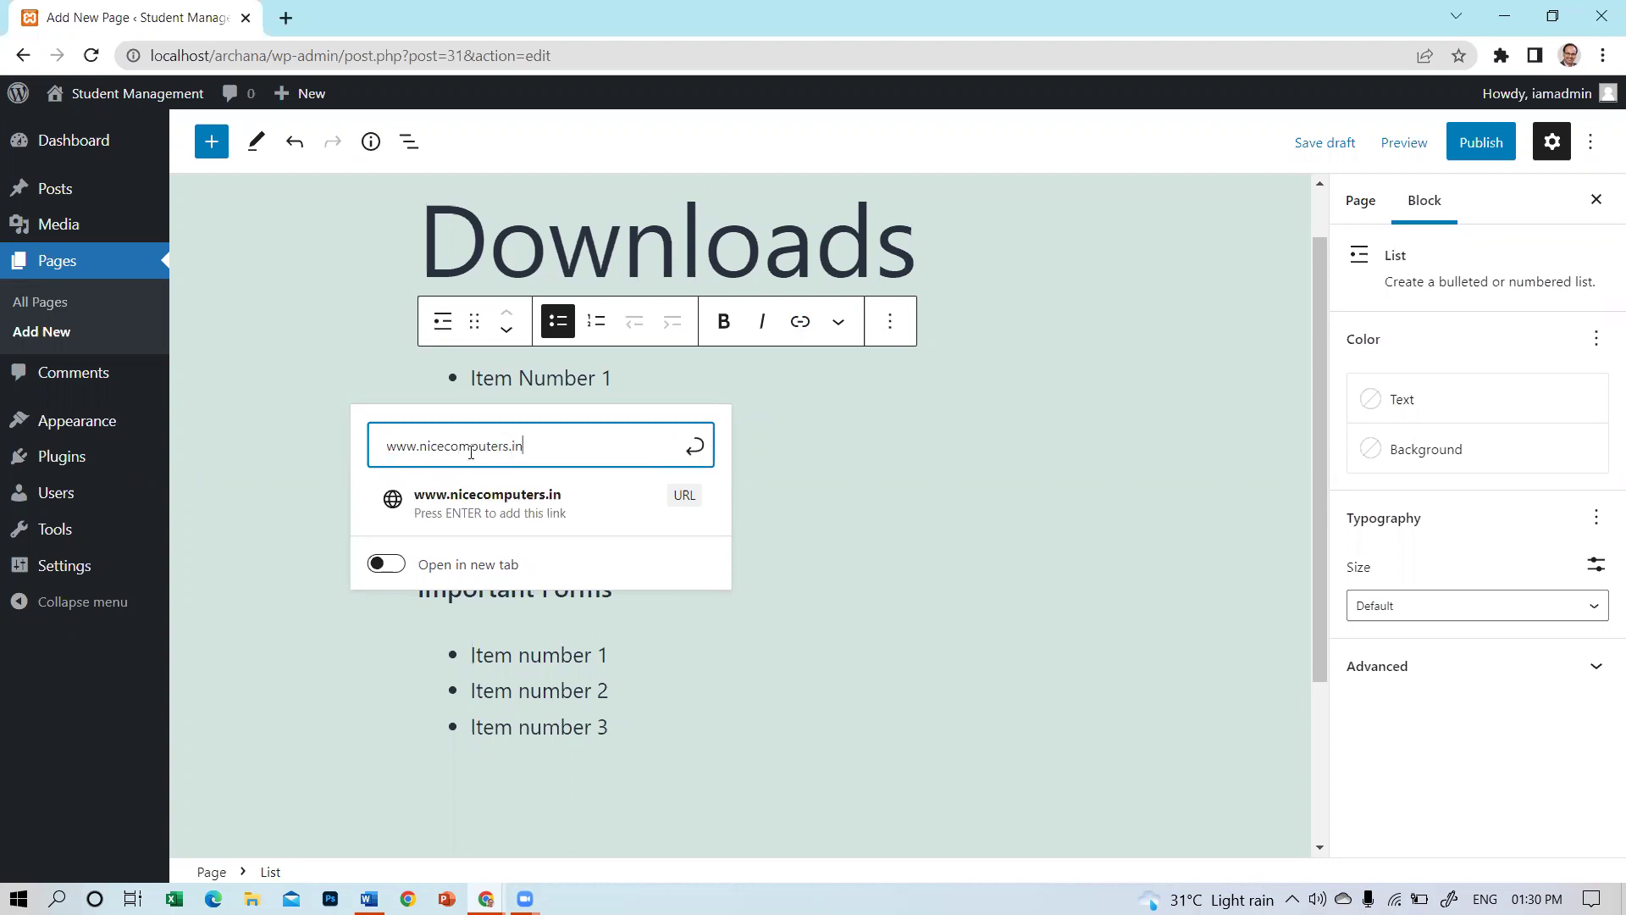
{"action": "left_click", "coordinate": [473, 504]}
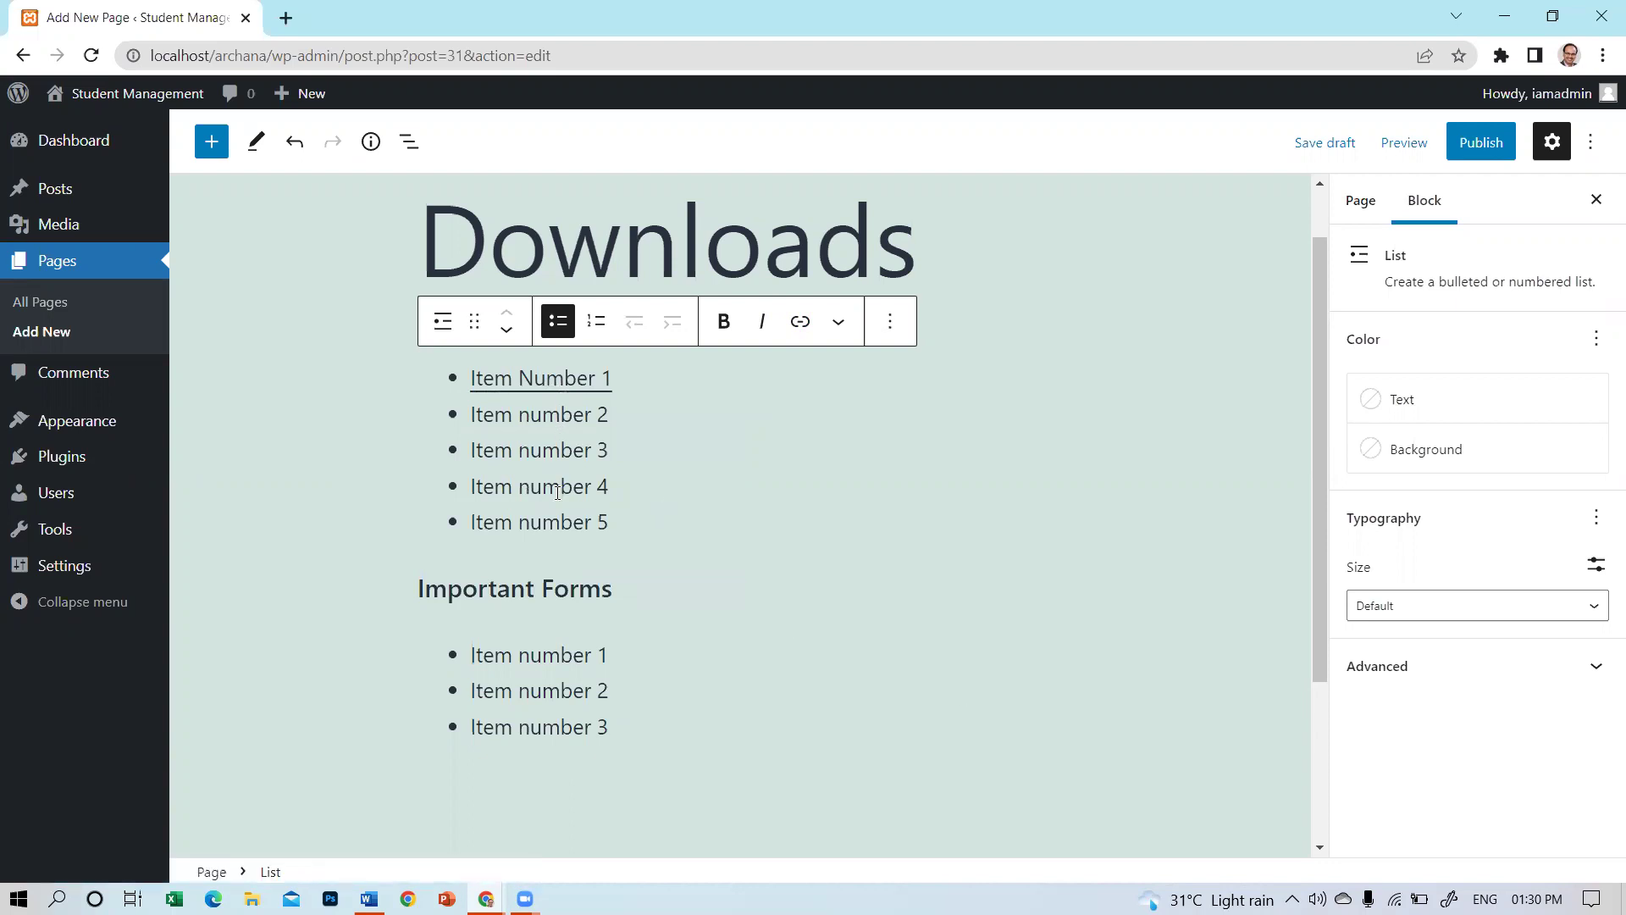
Publish the Downloads page via the pre-publish panel, then go to Media > Library.
{"action": "left_click", "coordinate": [1484, 146]}
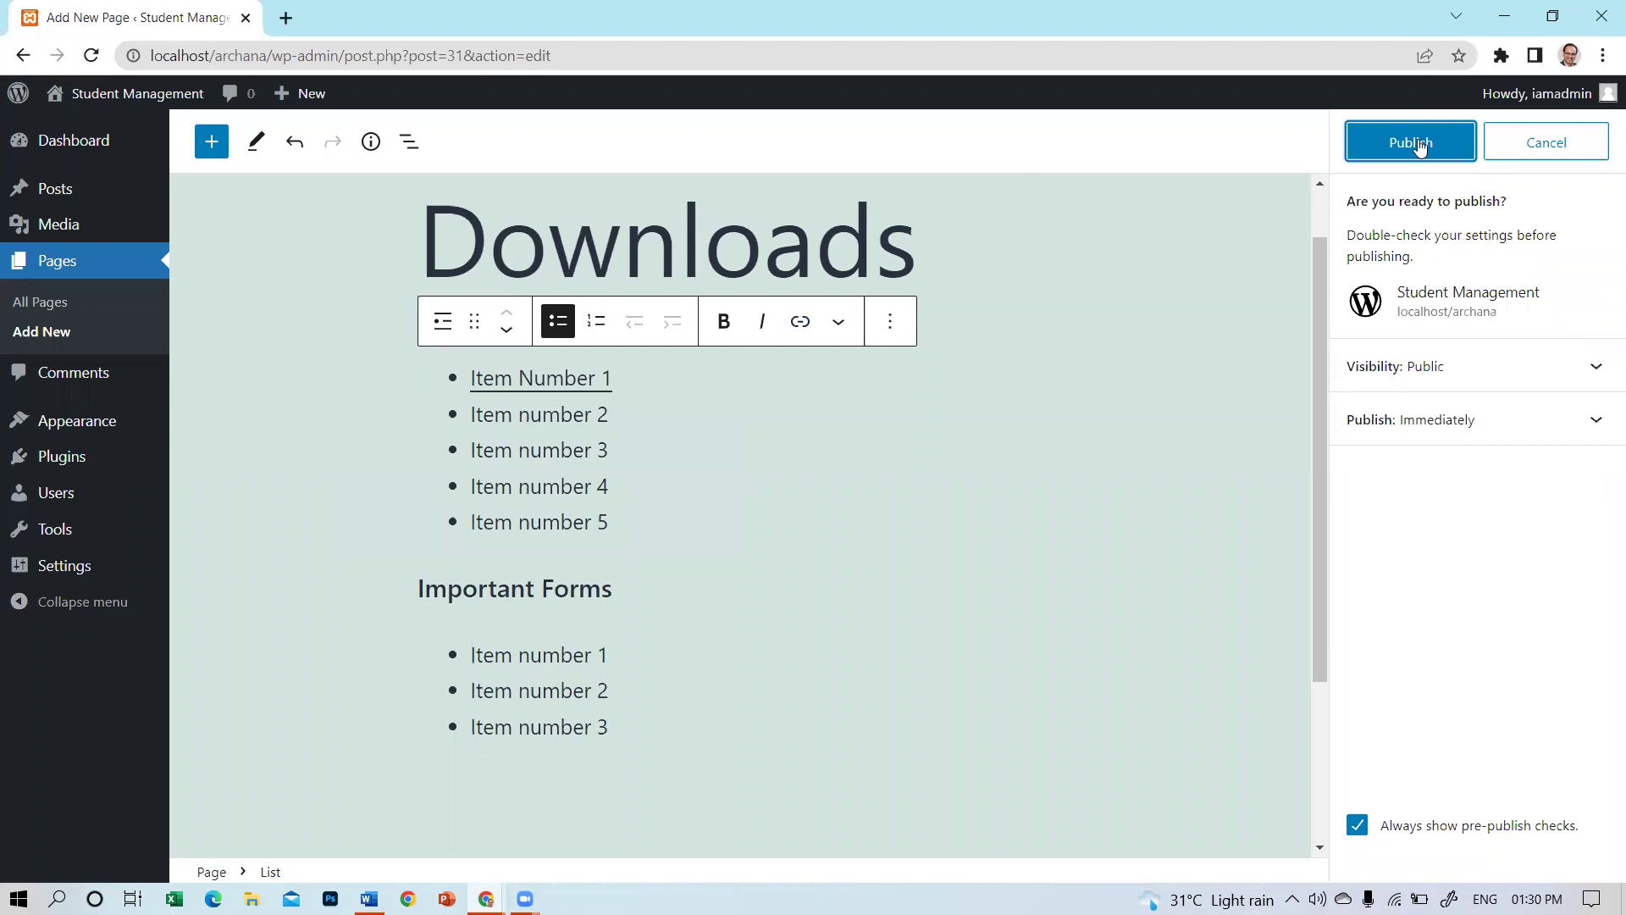
{"action": "left_click", "coordinate": [1416, 141]}
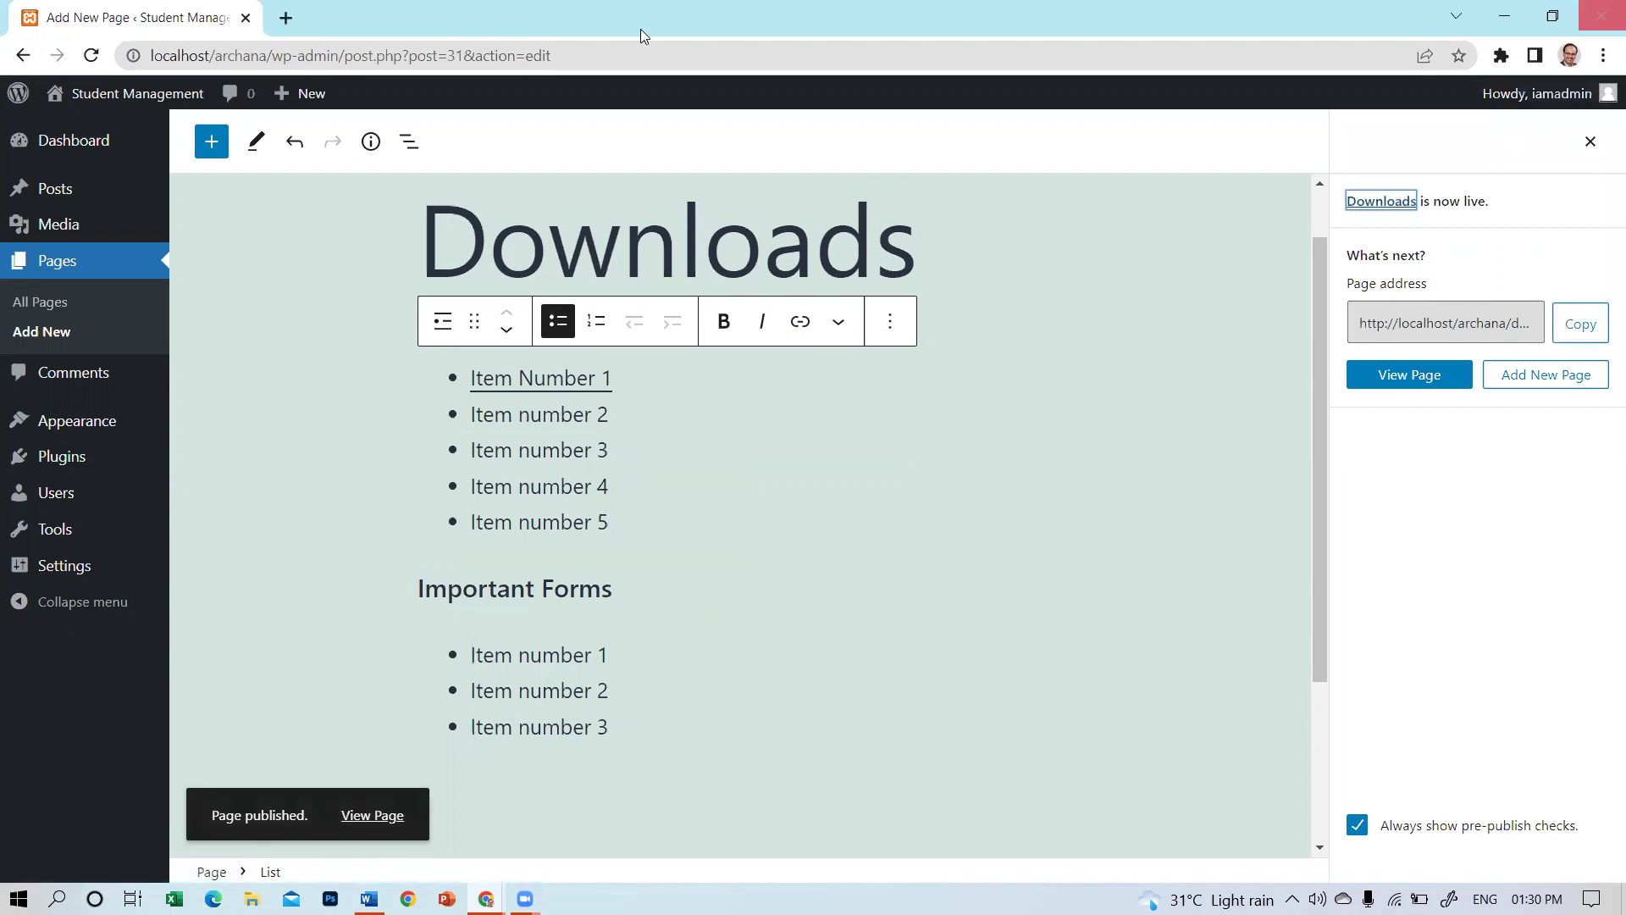
{"action": "left_click", "coordinate": [51, 230]}
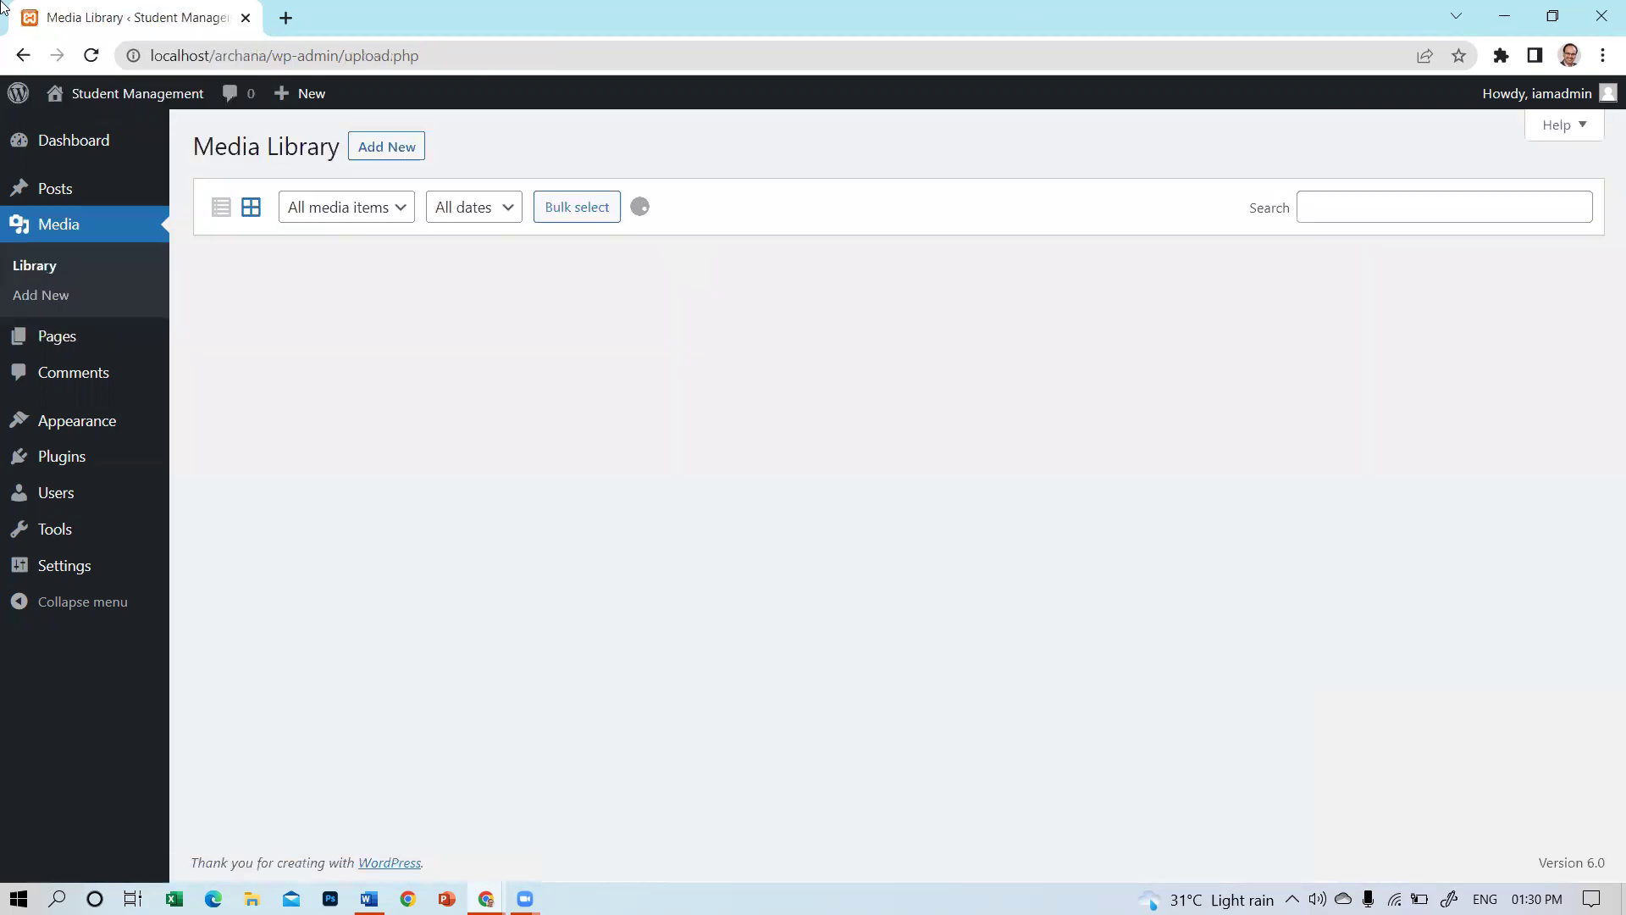
Upload leave-application.pdf from the Downloads folder as a new media file.
{"action": "left_click", "coordinate": [398, 153]}
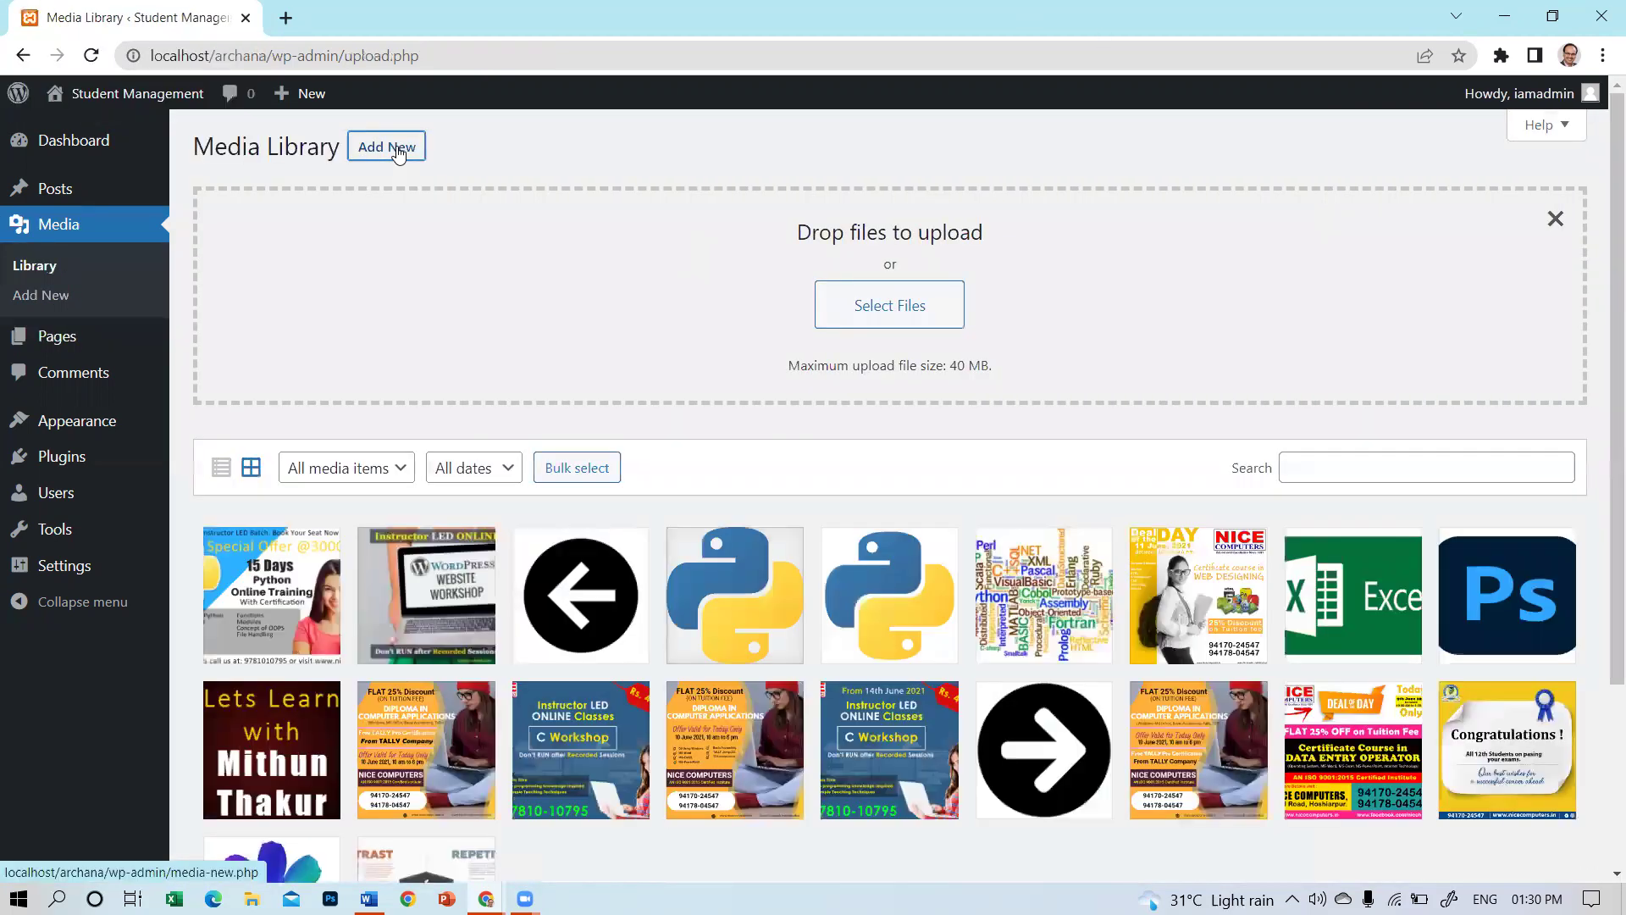
{"action": "left_click", "coordinate": [930, 318]}
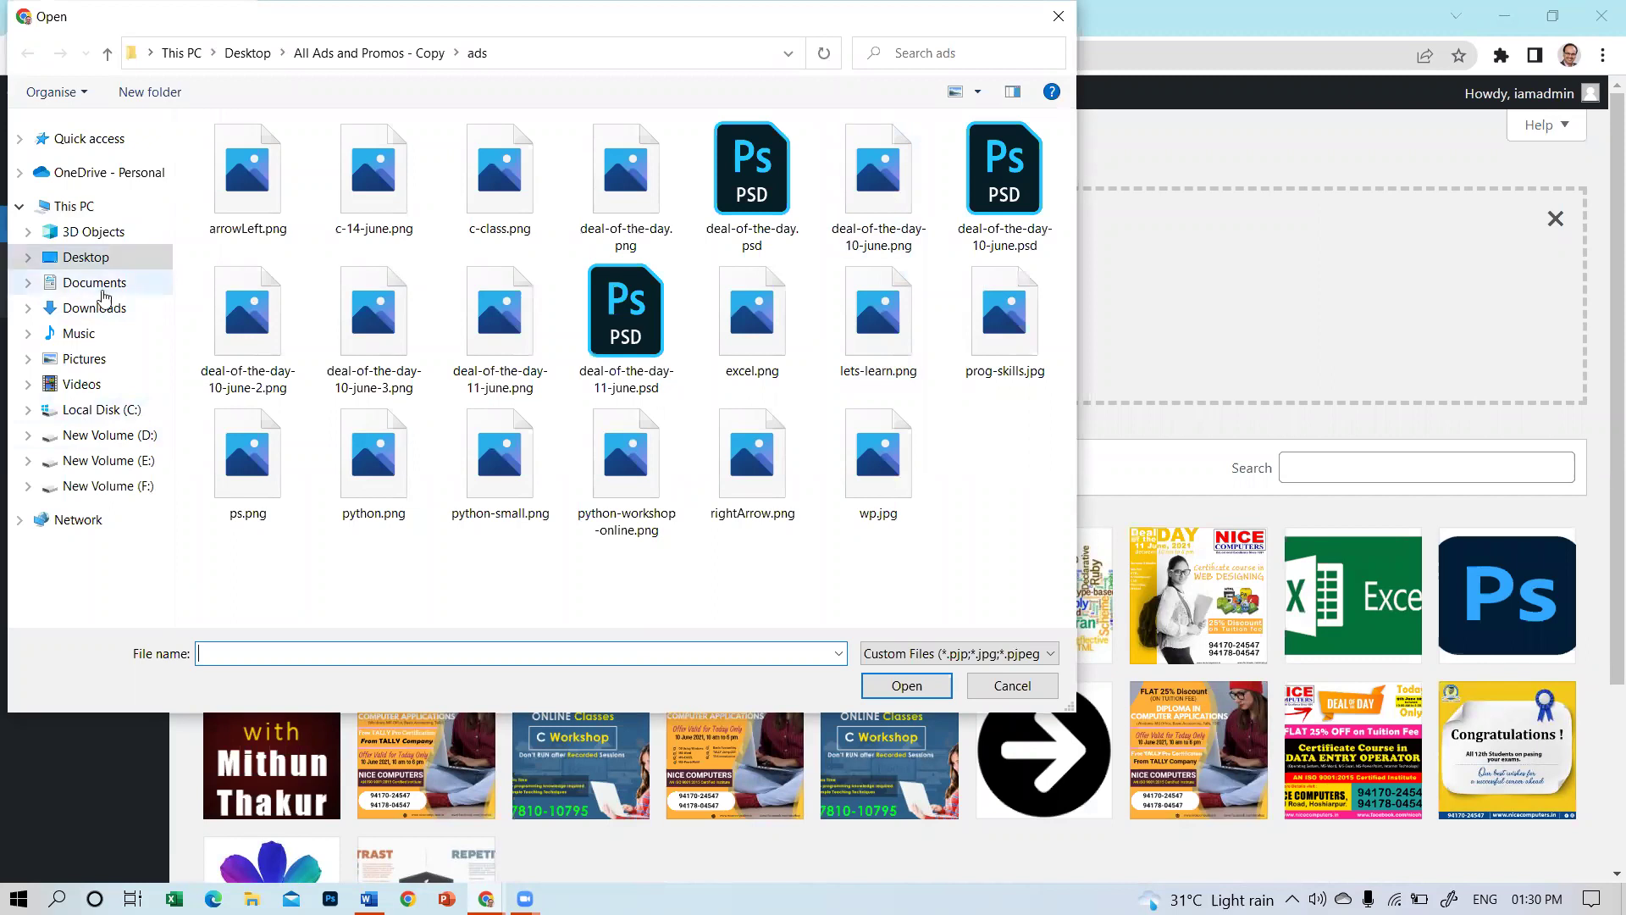
{"action": "left_click", "coordinate": [108, 313]}
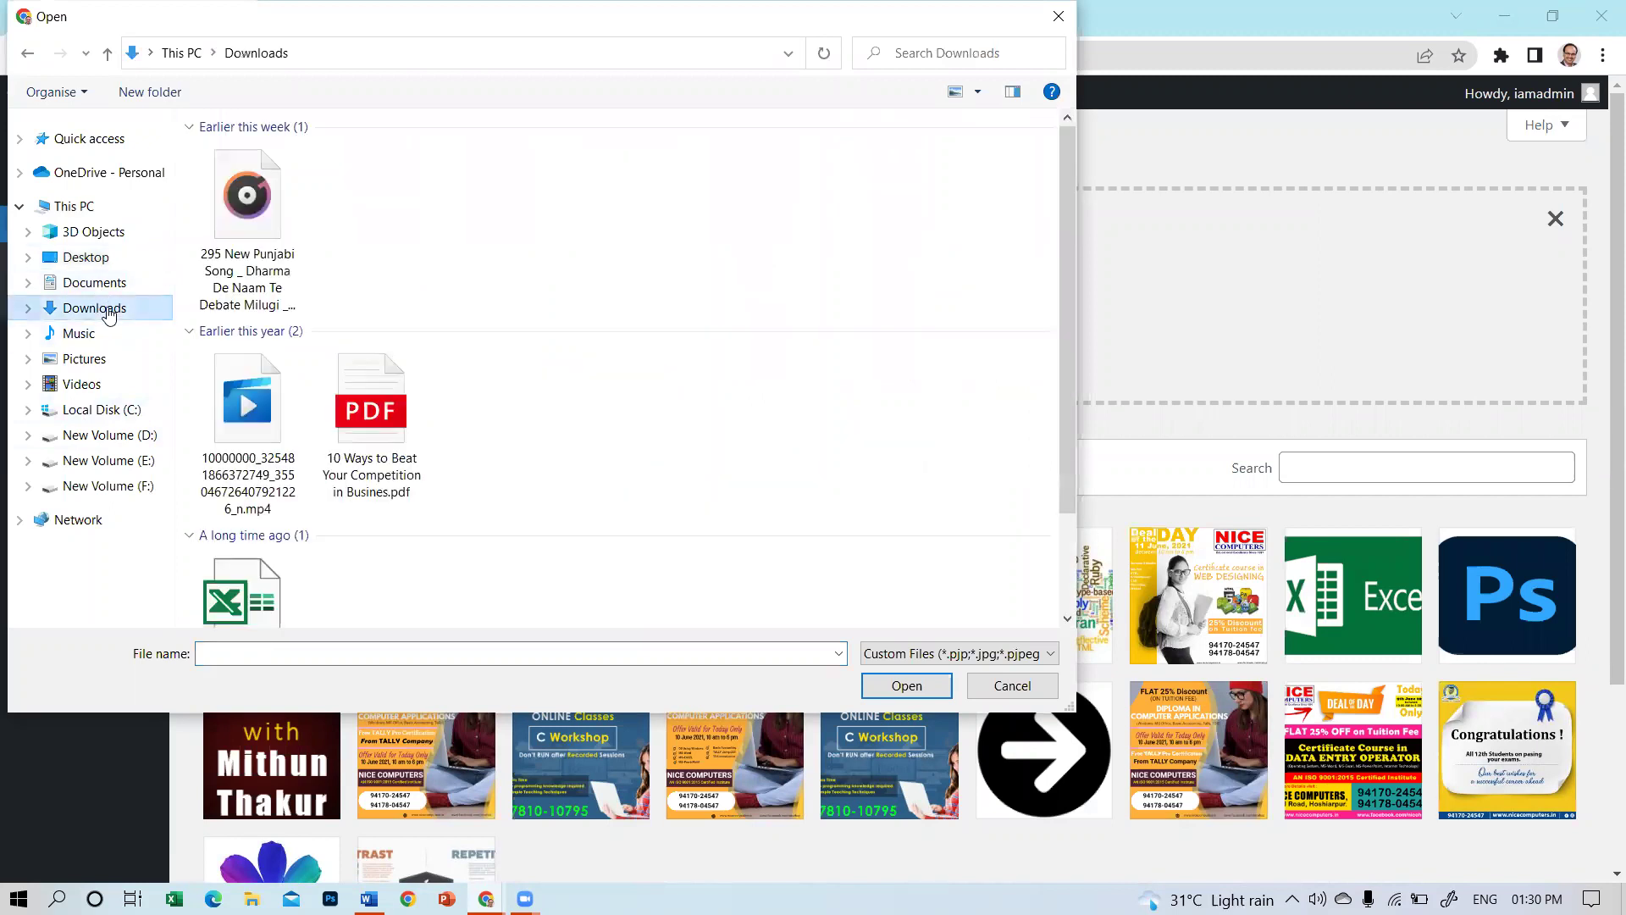
{"action": "left_click", "coordinate": [390, 265]}
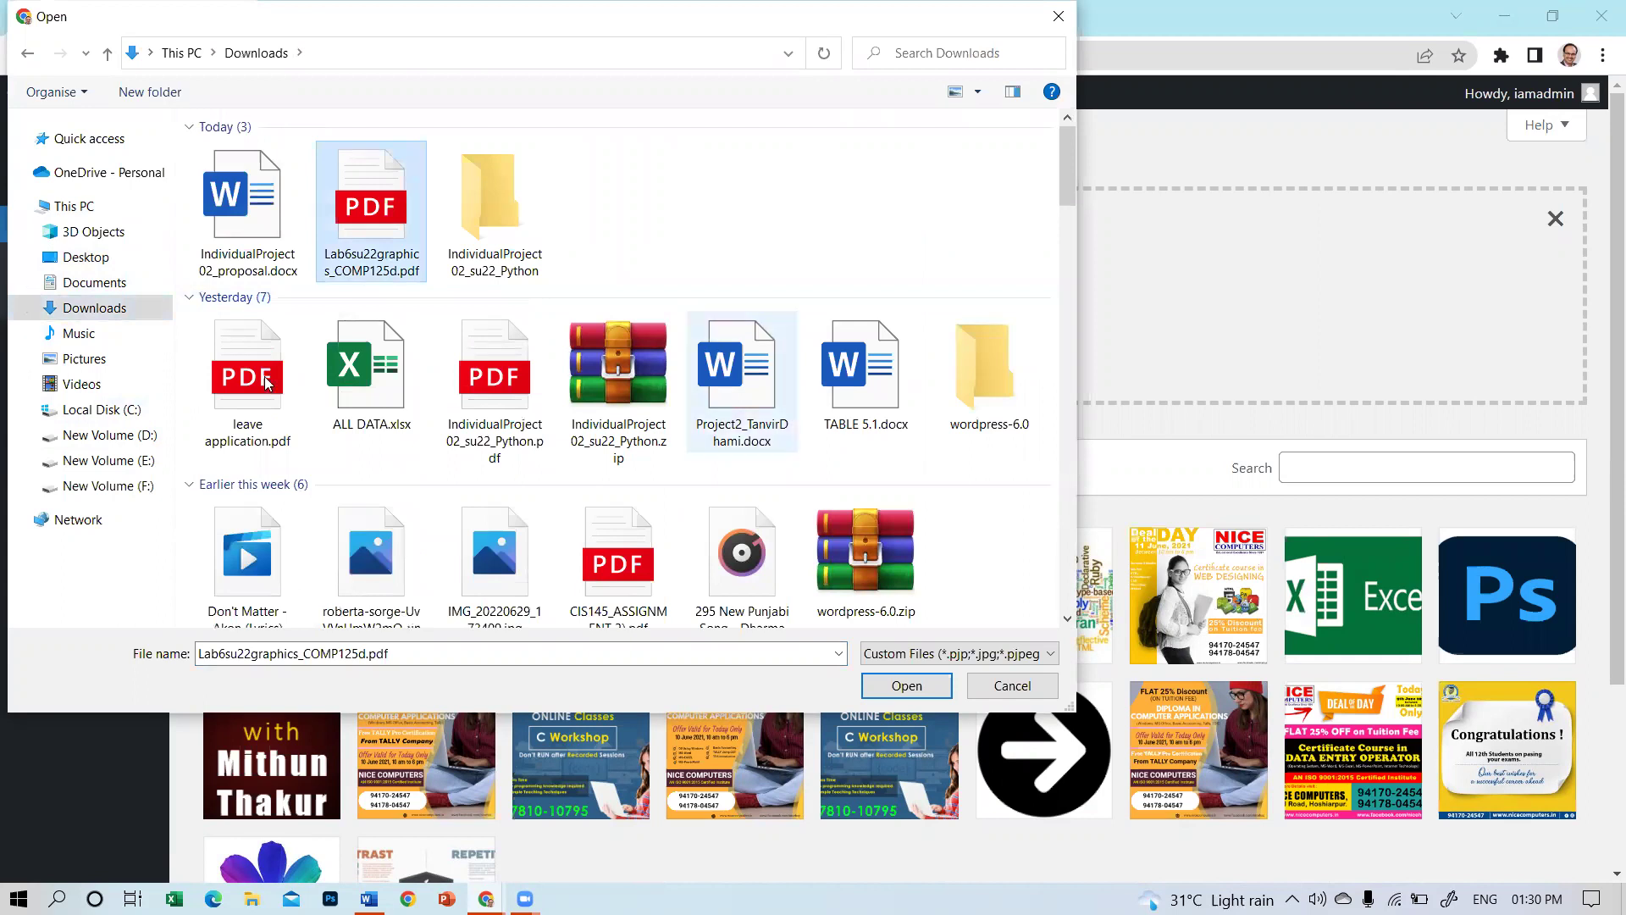
{"action": "left_click", "coordinate": [254, 407]}
{"action": "left_click", "coordinate": [903, 688]}
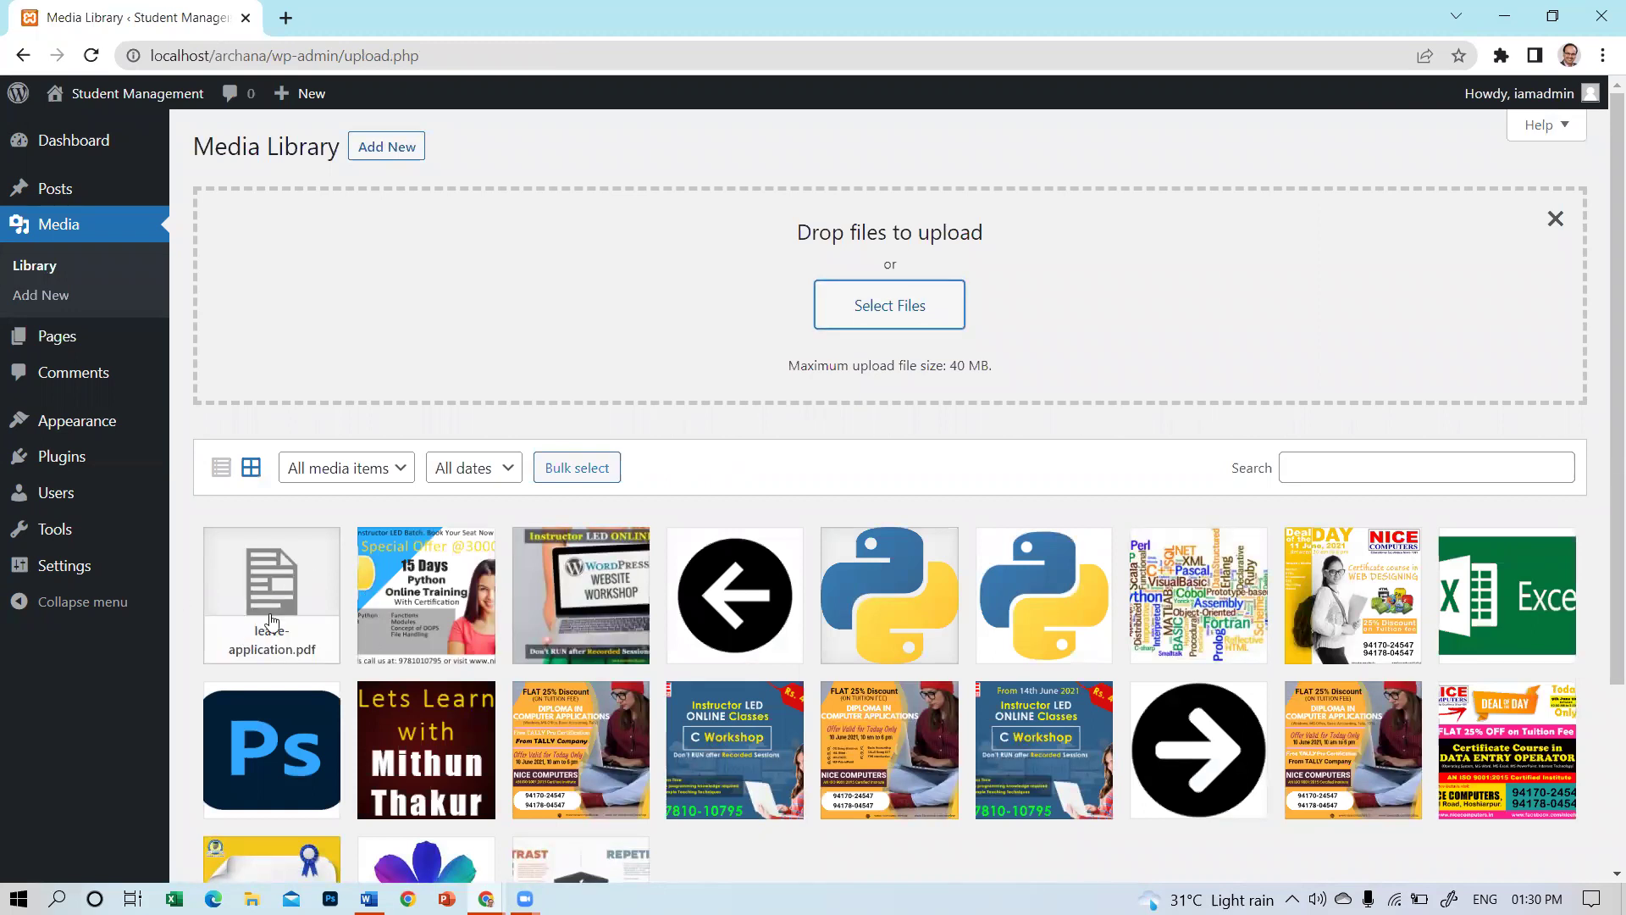
Copy the uploaded PDF's file URL, then go to the Pages list.
{"action": "left_click", "coordinate": [271, 593]}
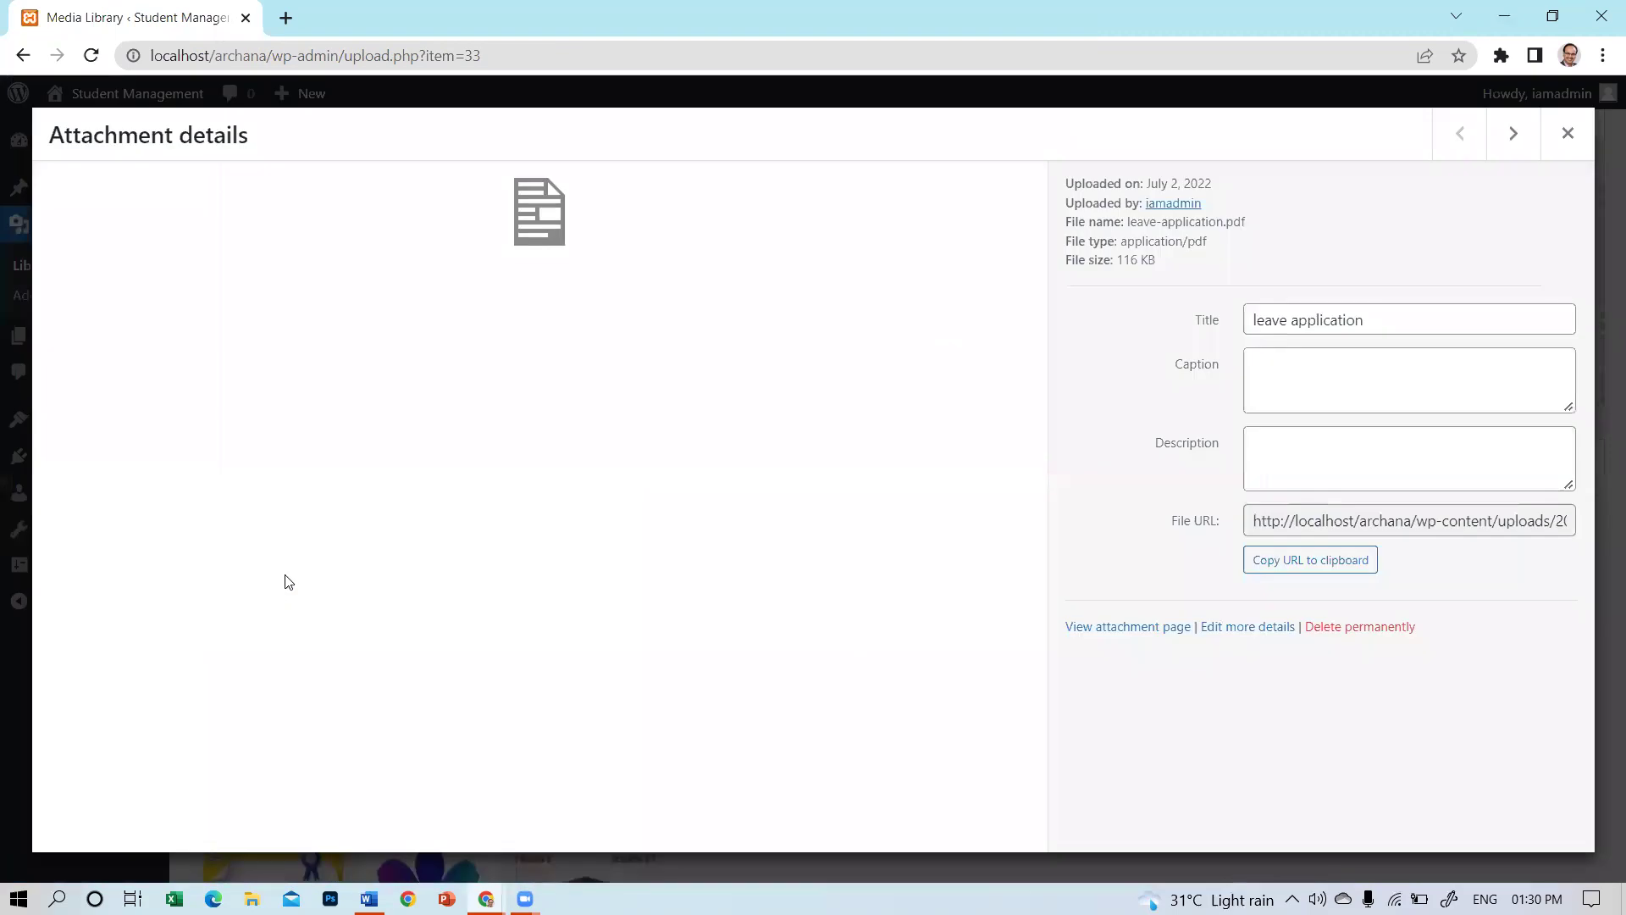
{"action": "left_click", "coordinate": [1350, 526]}
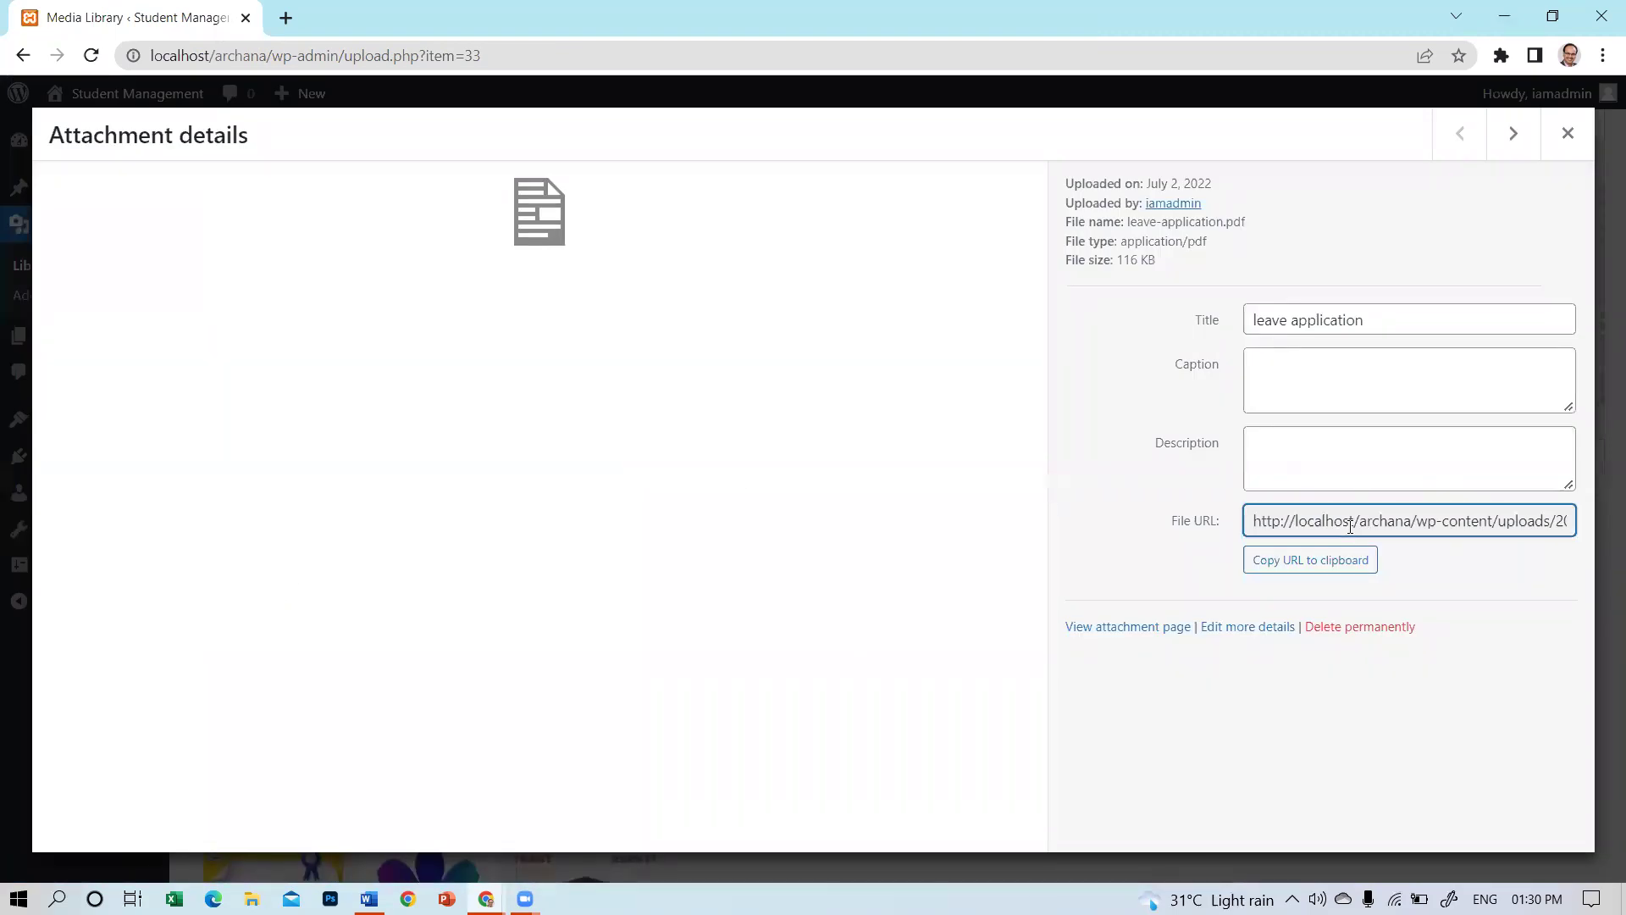
{"action": "triple_click", "coordinate": [1287, 522]}
{"action": "left_click", "coordinate": [1319, 564]}
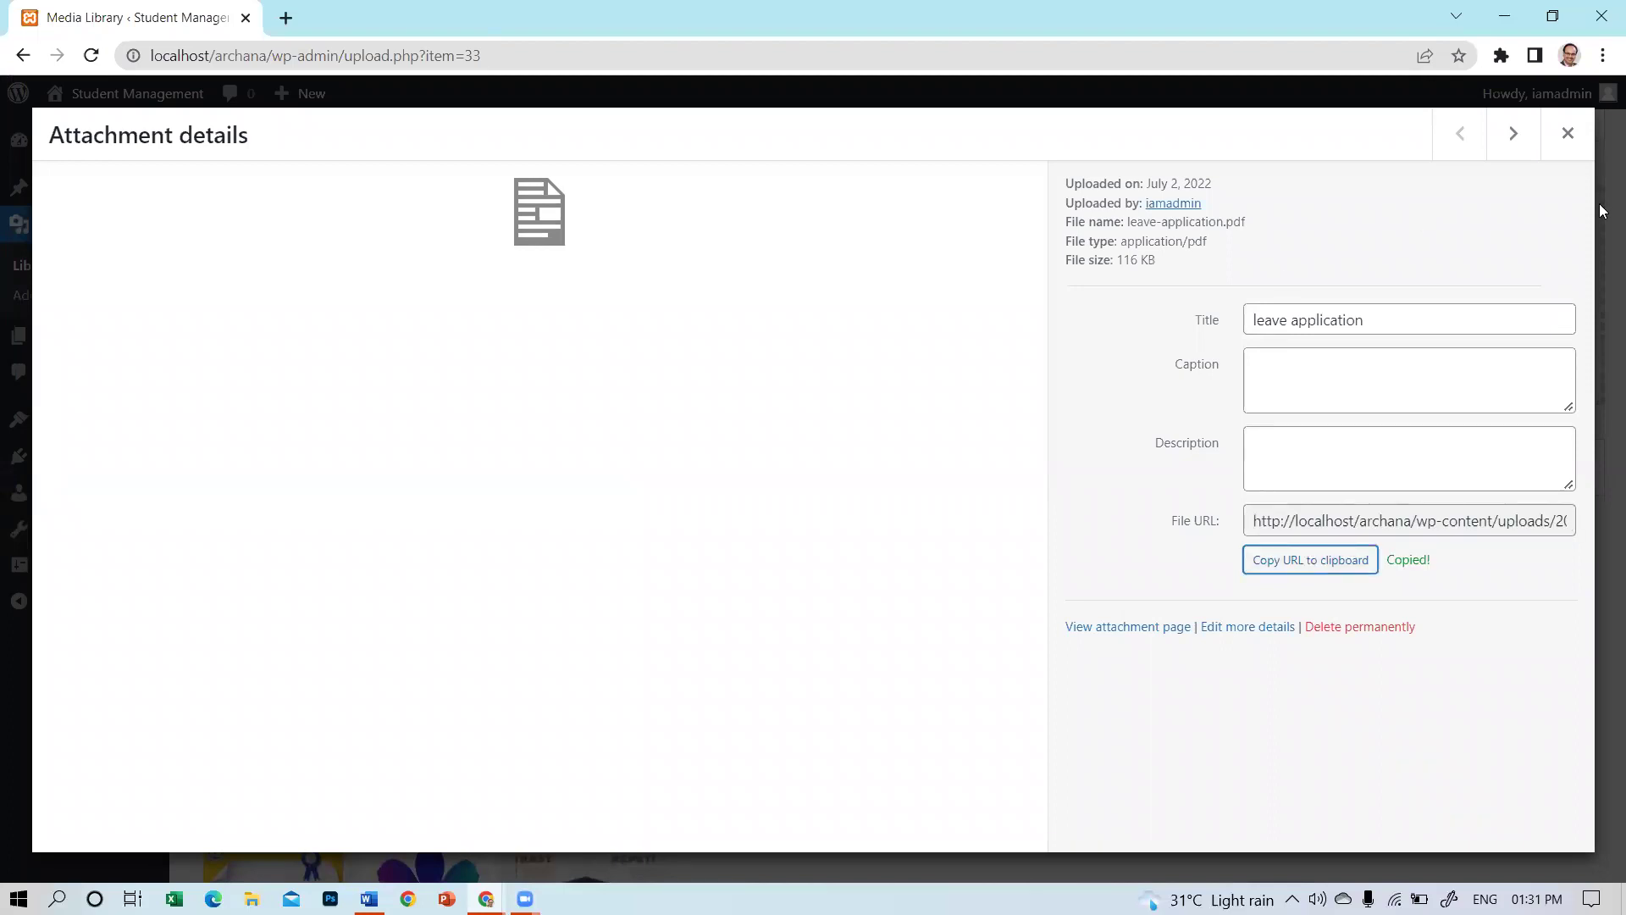
{"action": "left_click", "coordinate": [1568, 133]}
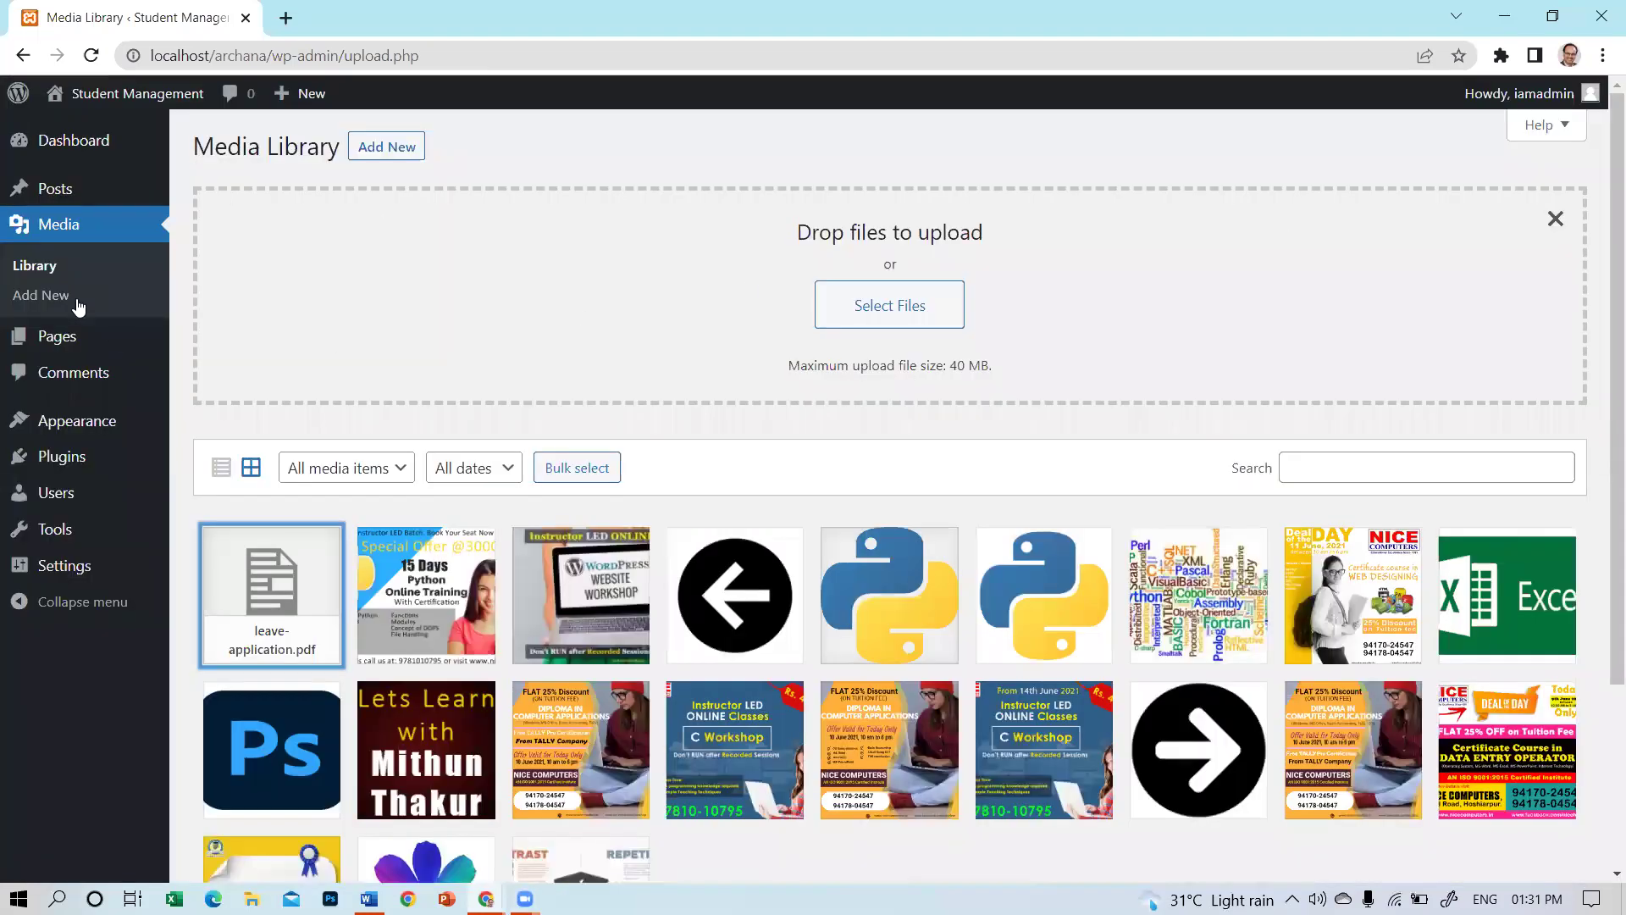
{"action": "left_click", "coordinate": [60, 338]}
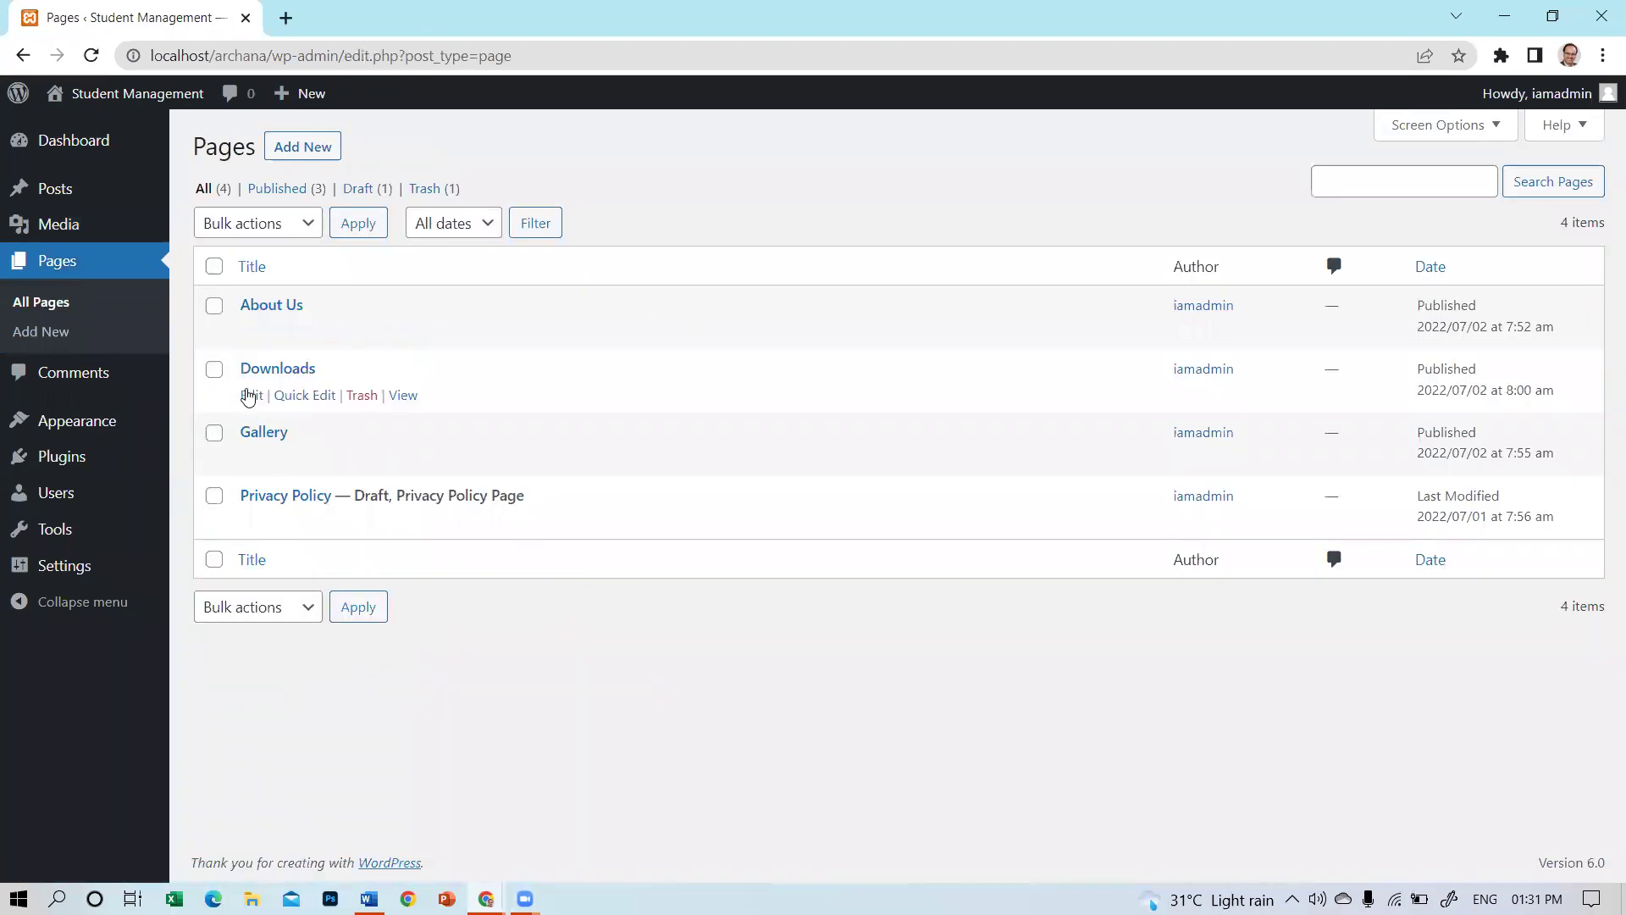
On the Downloads page, link Item number 2 to the copied leave-application.pdf URL and update.
{"action": "left_click", "coordinate": [250, 397]}
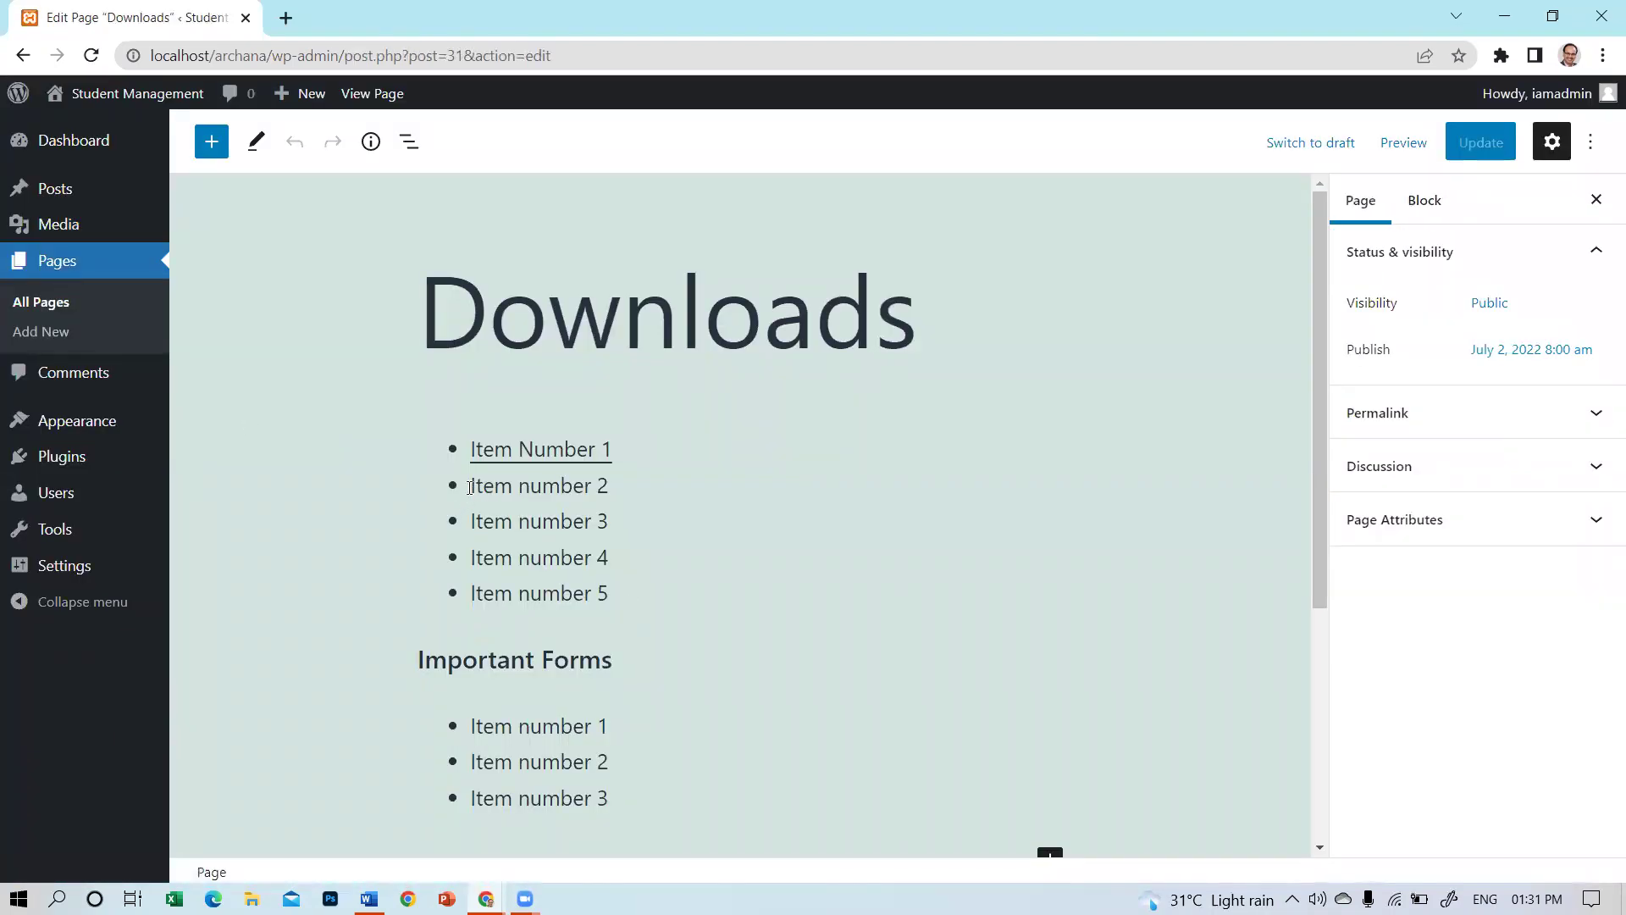
{"action": "left_click", "coordinate": [474, 488]}
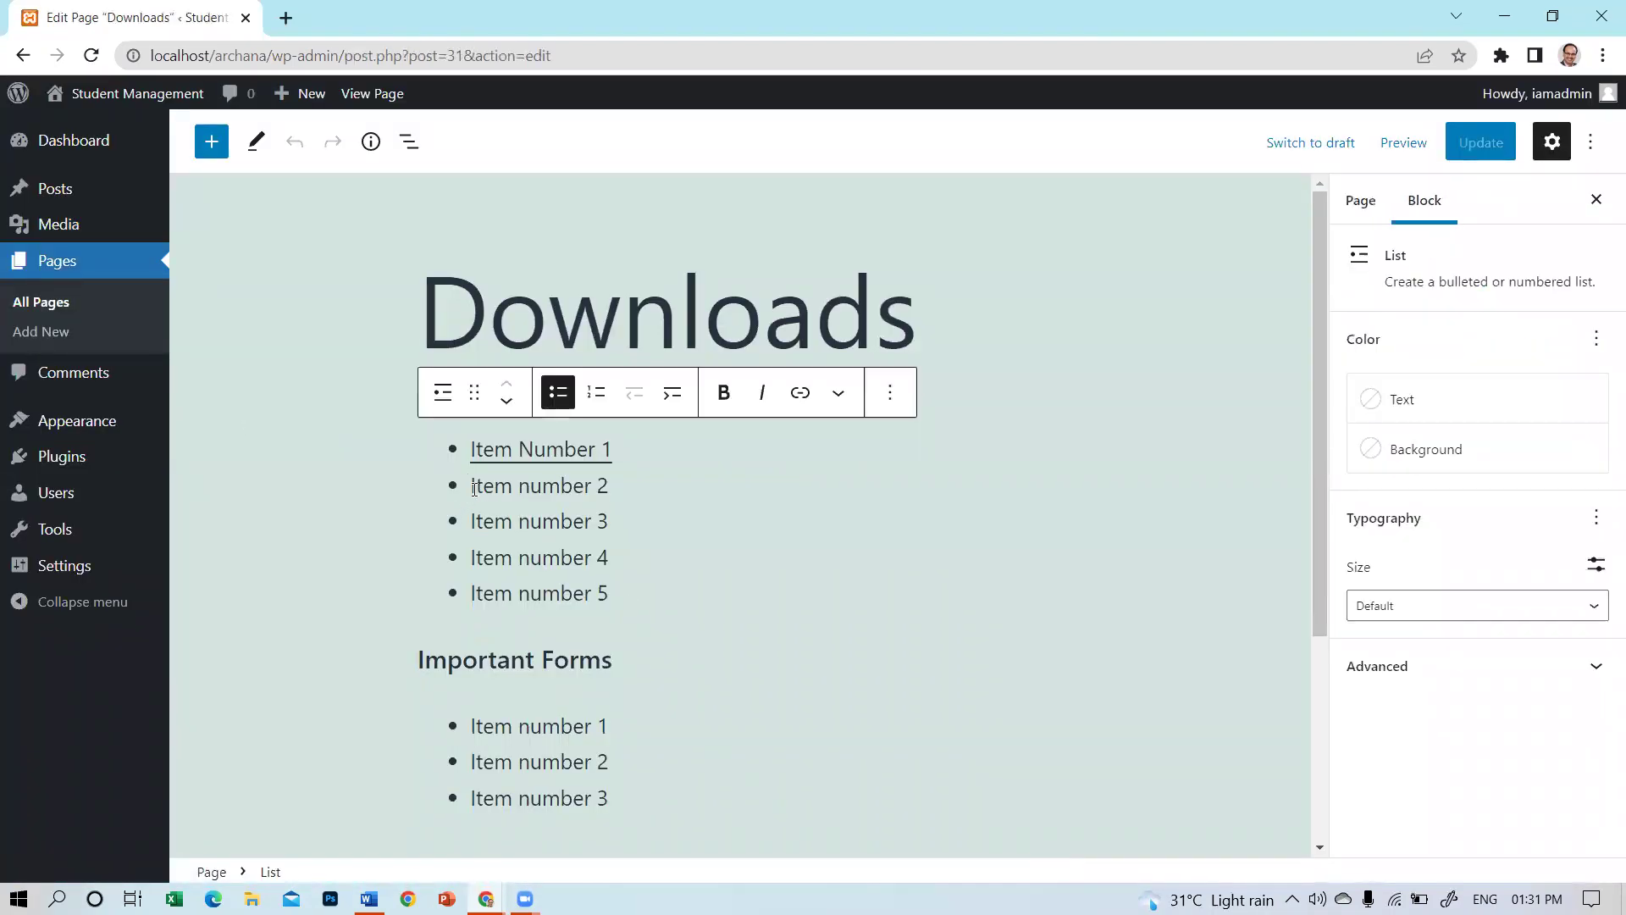
{"action": "triple_click", "coordinate": [474, 488]}
{"action": "scroll", "coordinate": [1116, 405], "scroll_direction": "down", "scroll_amount": 4}
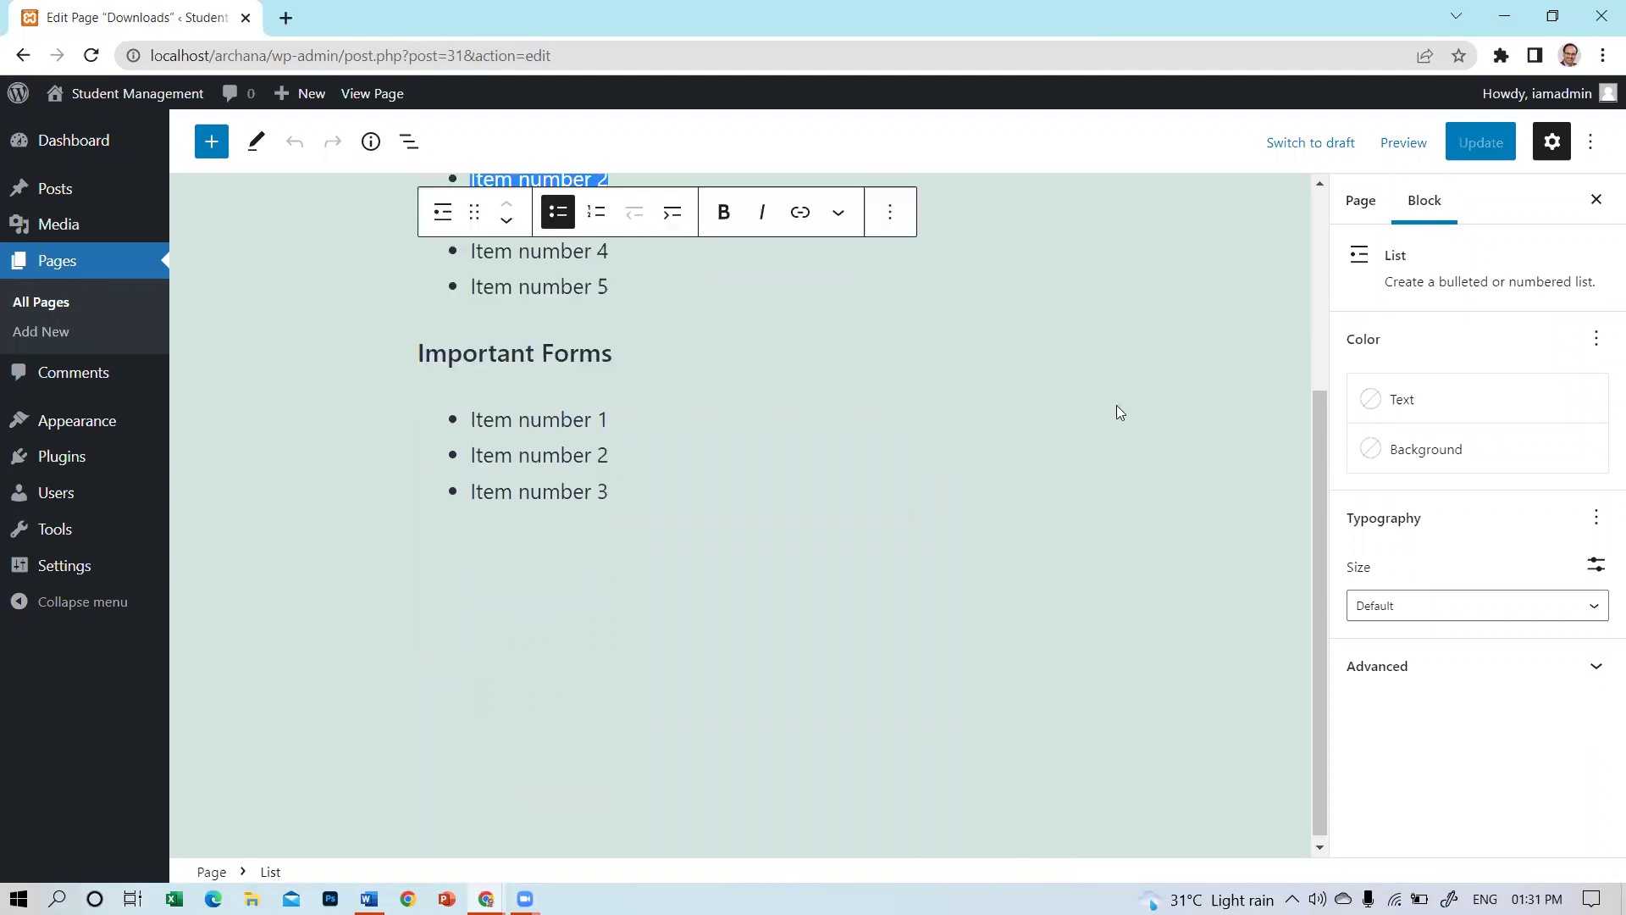
{"action": "scroll", "coordinate": [961, 311], "scroll_direction": "up", "scroll_amount": 1}
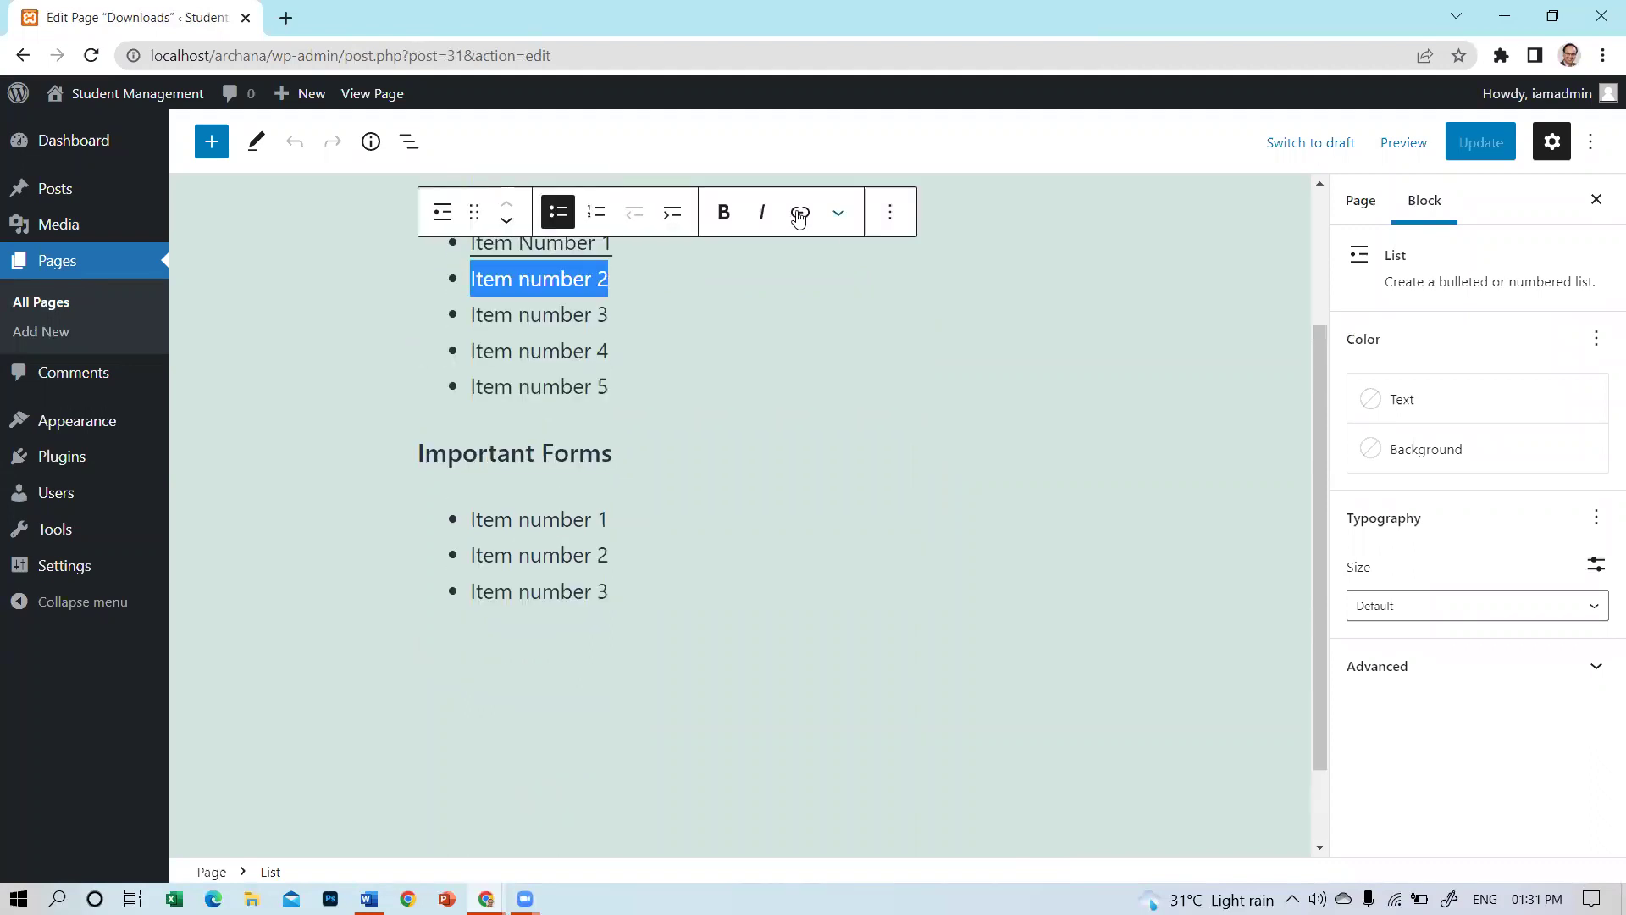
{"action": "key", "text": "ctrl+k"}
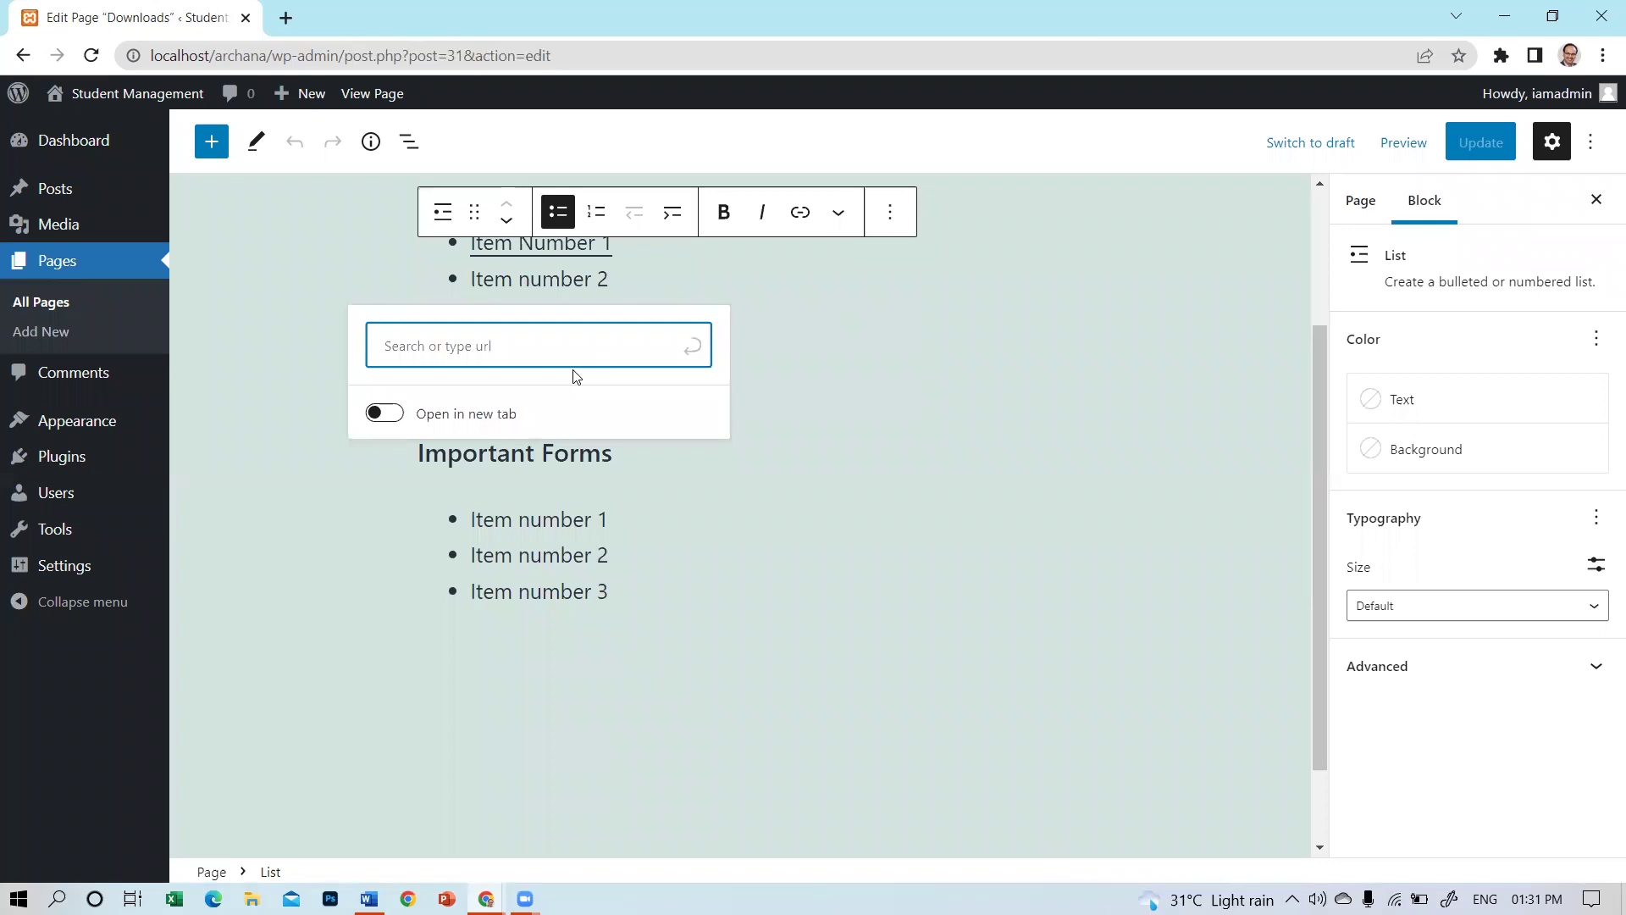
{"action": "type", "text": "http://localhost/archana/wp-content/uploads/2022/07/leave-application.pdf"}
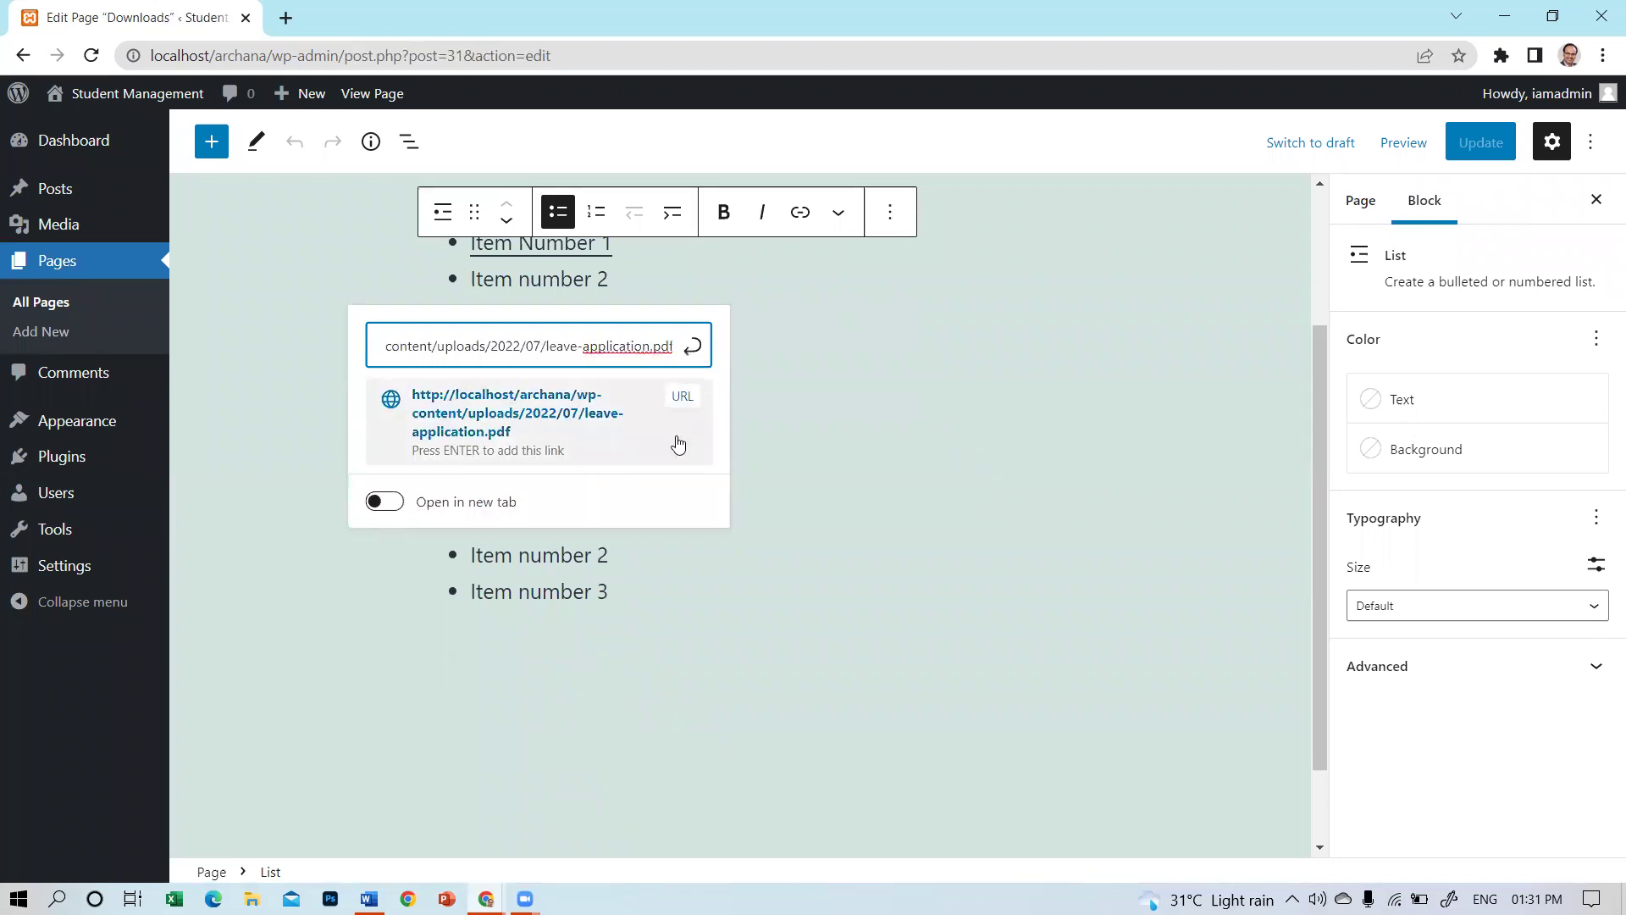
{"action": "left_click", "coordinate": [647, 432]}
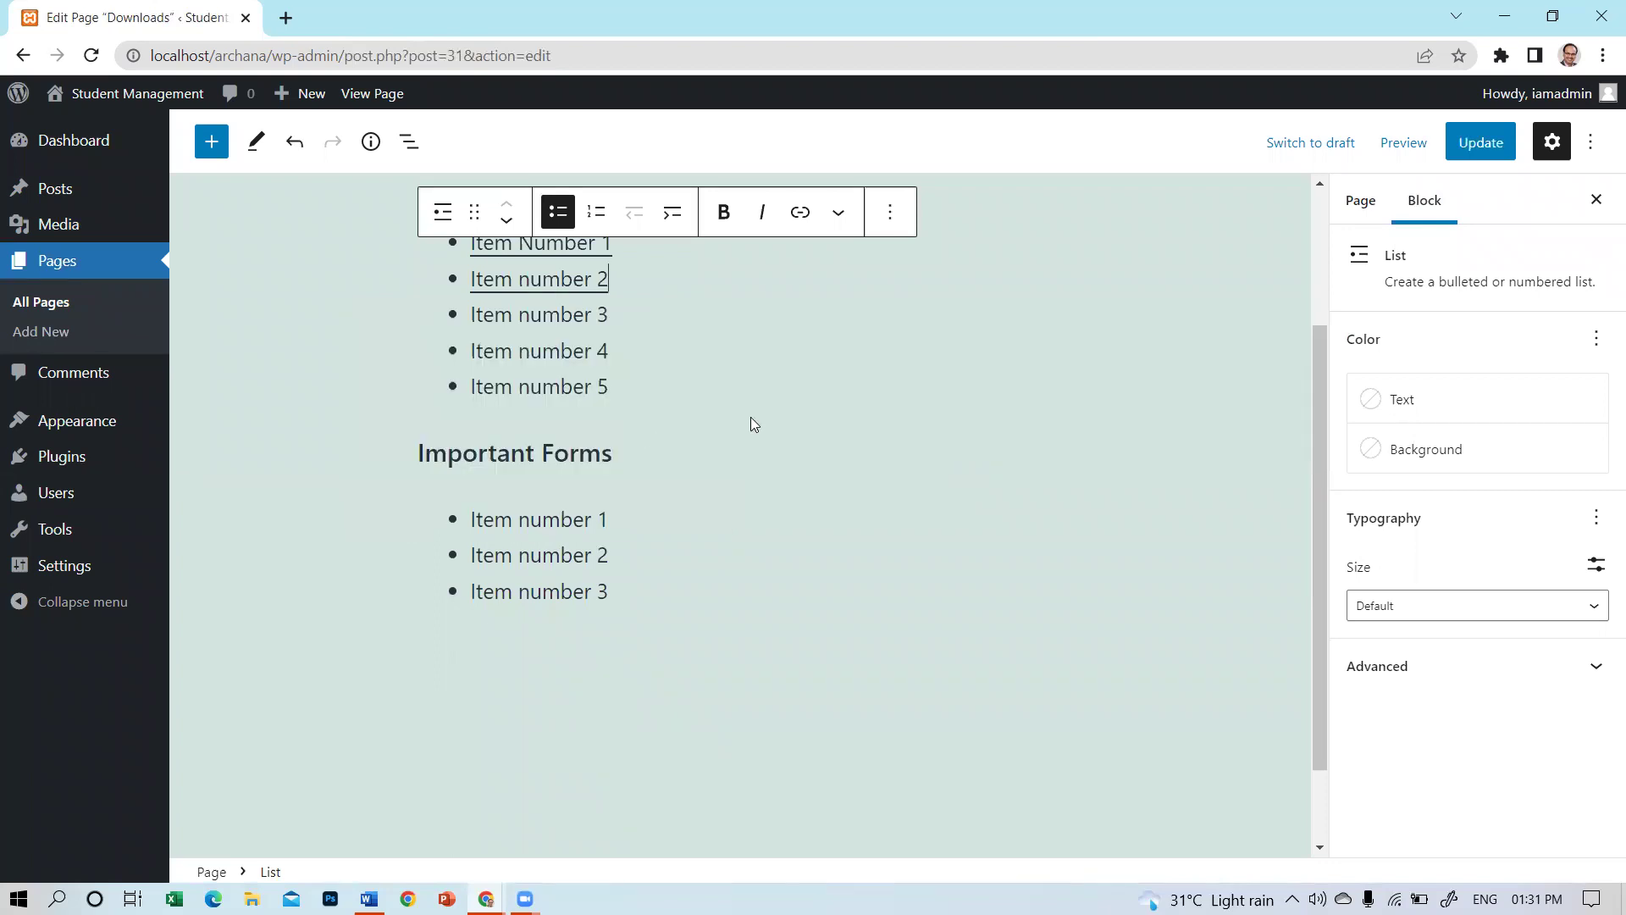
{"action": "scroll", "coordinate": [542, 457], "scroll_direction": "up", "scroll_amount": 3}
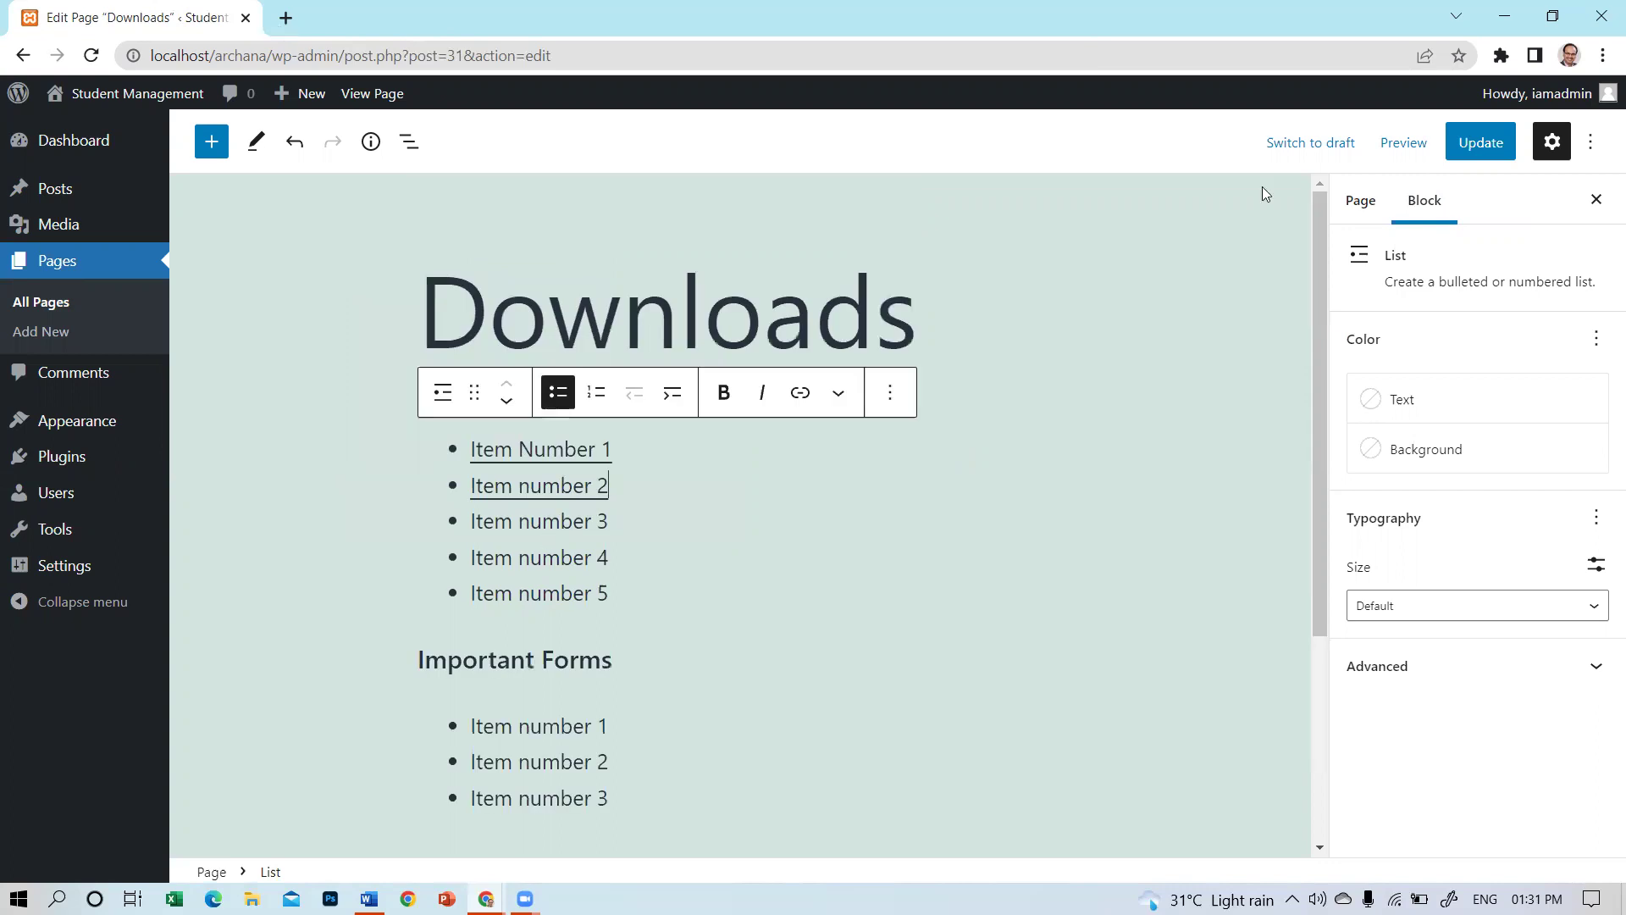
{"action": "left_click", "coordinate": [1485, 145]}
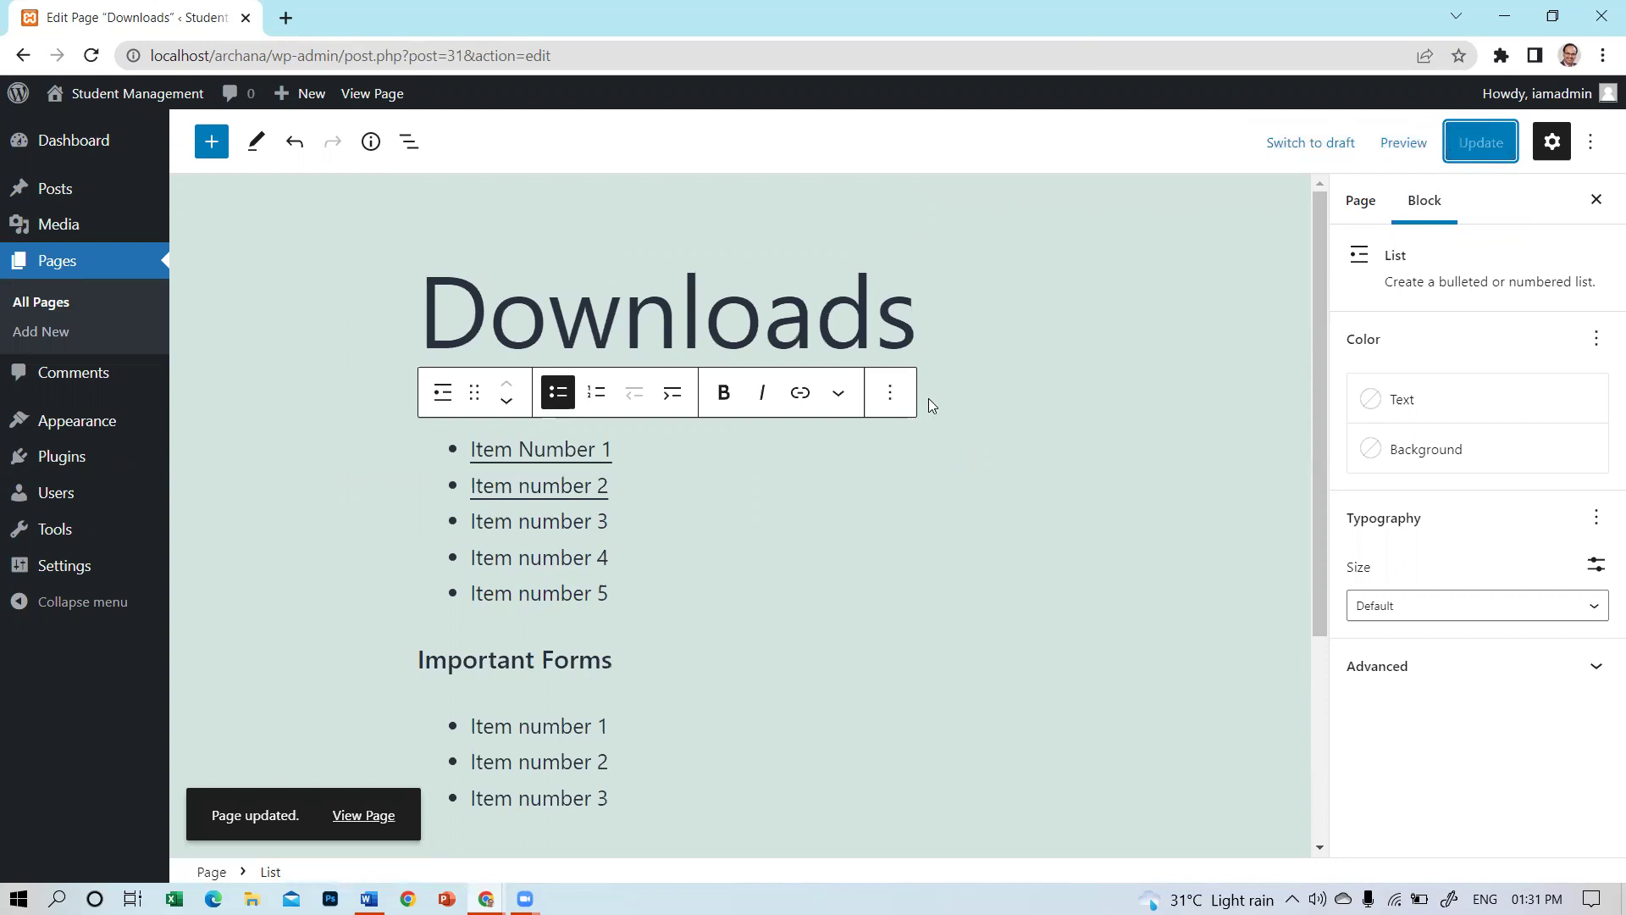
{"action": "left_click", "coordinate": [52, 334]}
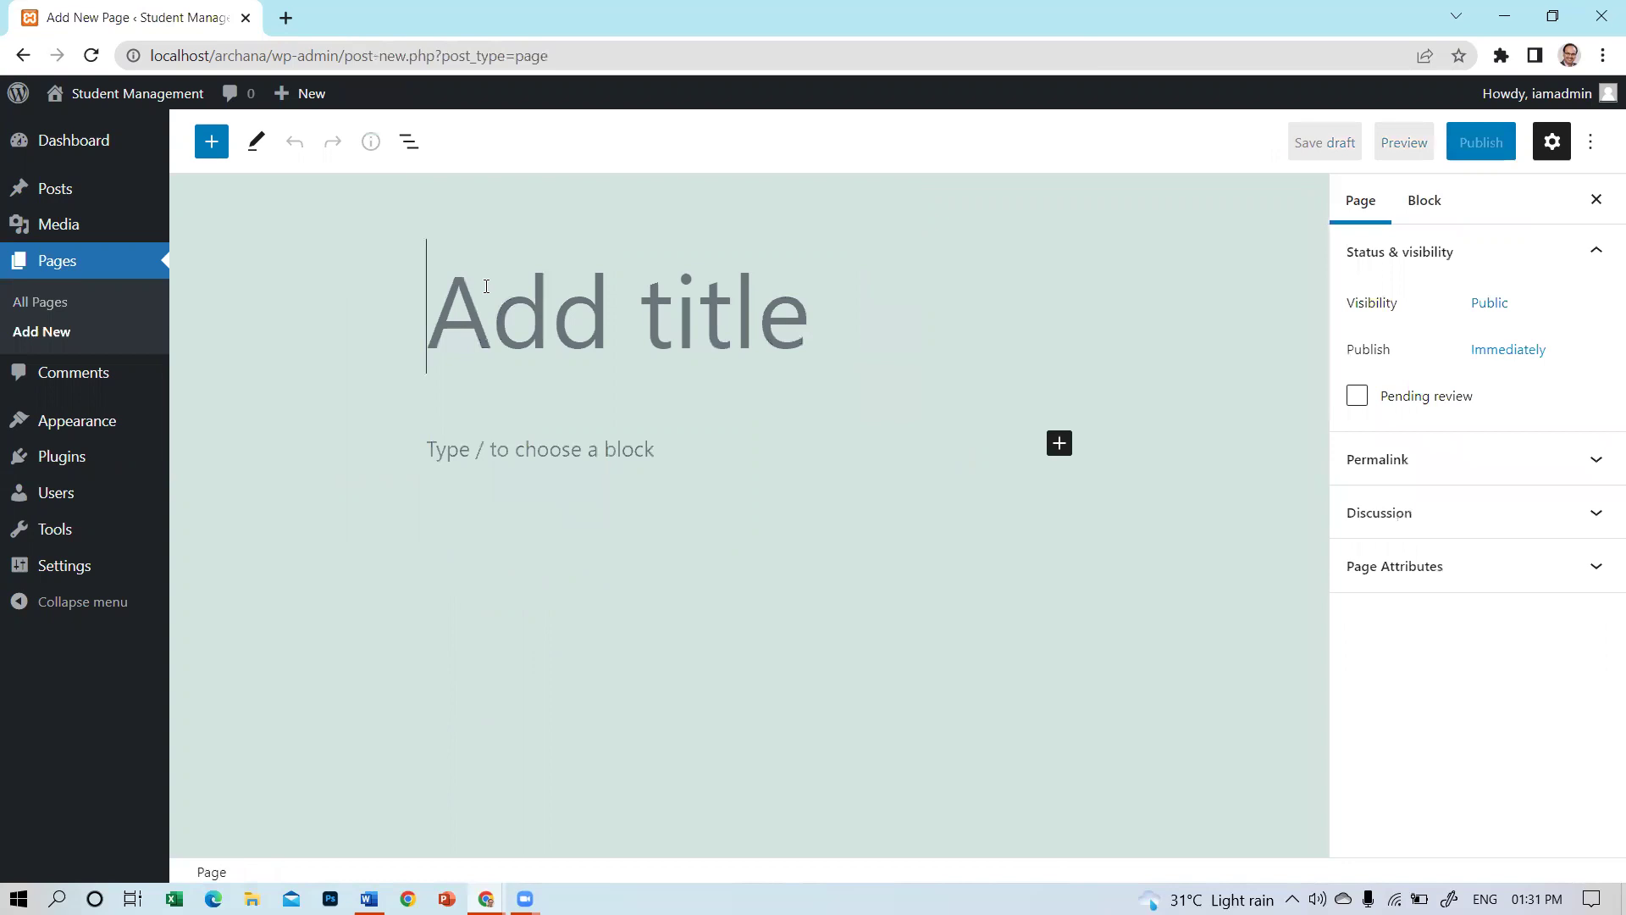
Title the new page 'Contact Us' and select the empty paragraph below it.
{"action": "type", "text": "Contact Us"}
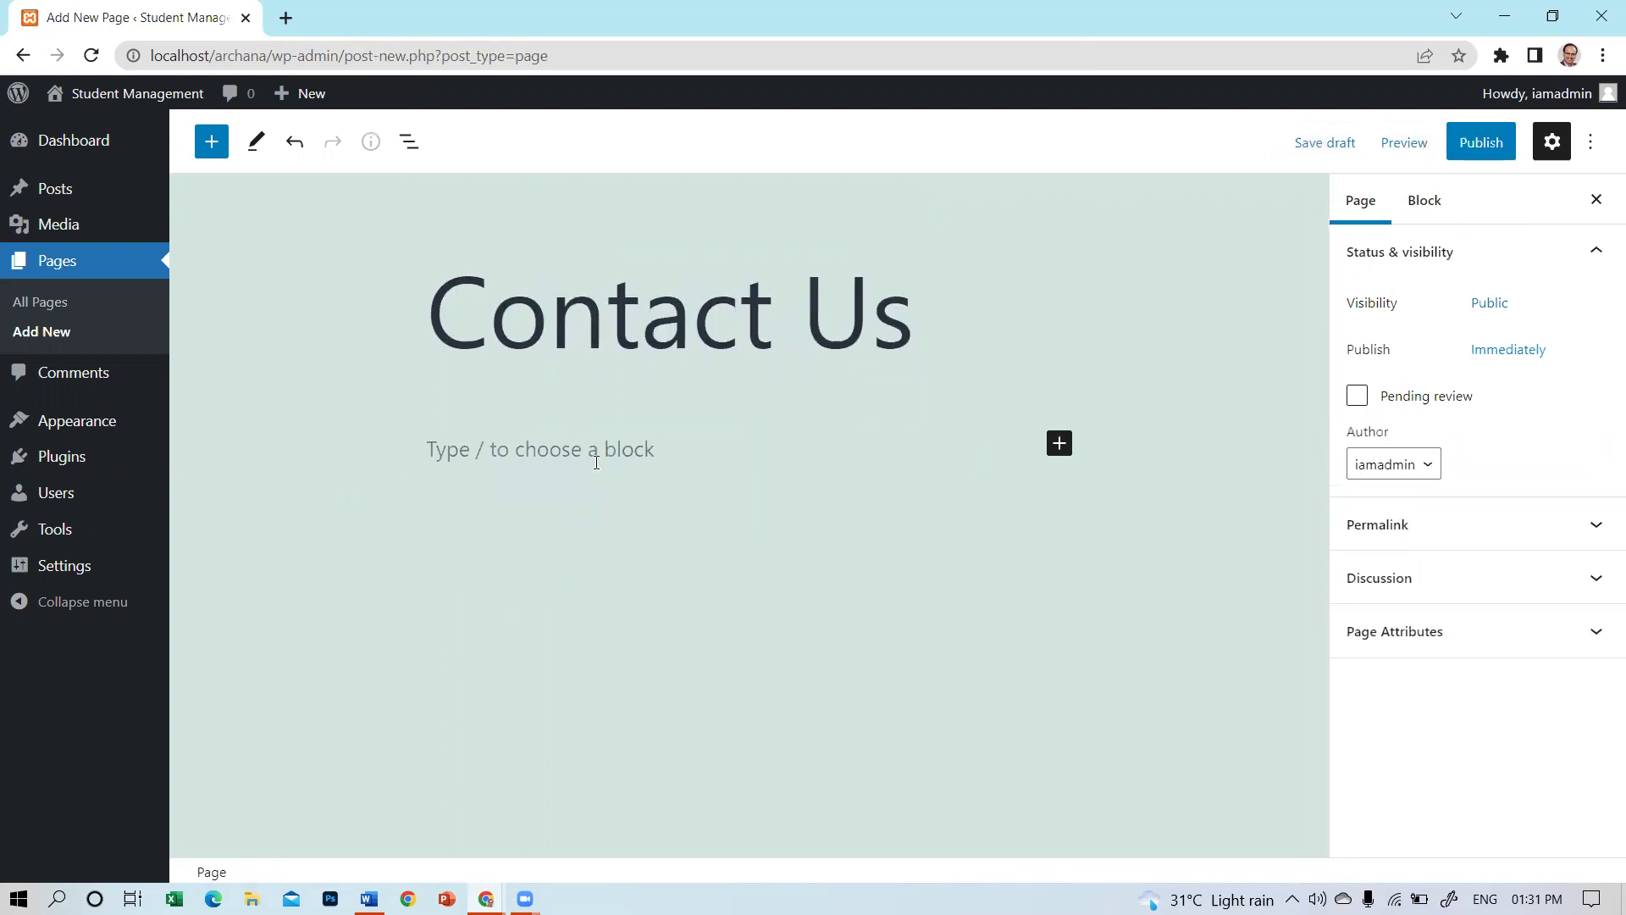
{"action": "left_click", "coordinate": [886, 437]}
{"action": "left_click", "coordinate": [1060, 443]}
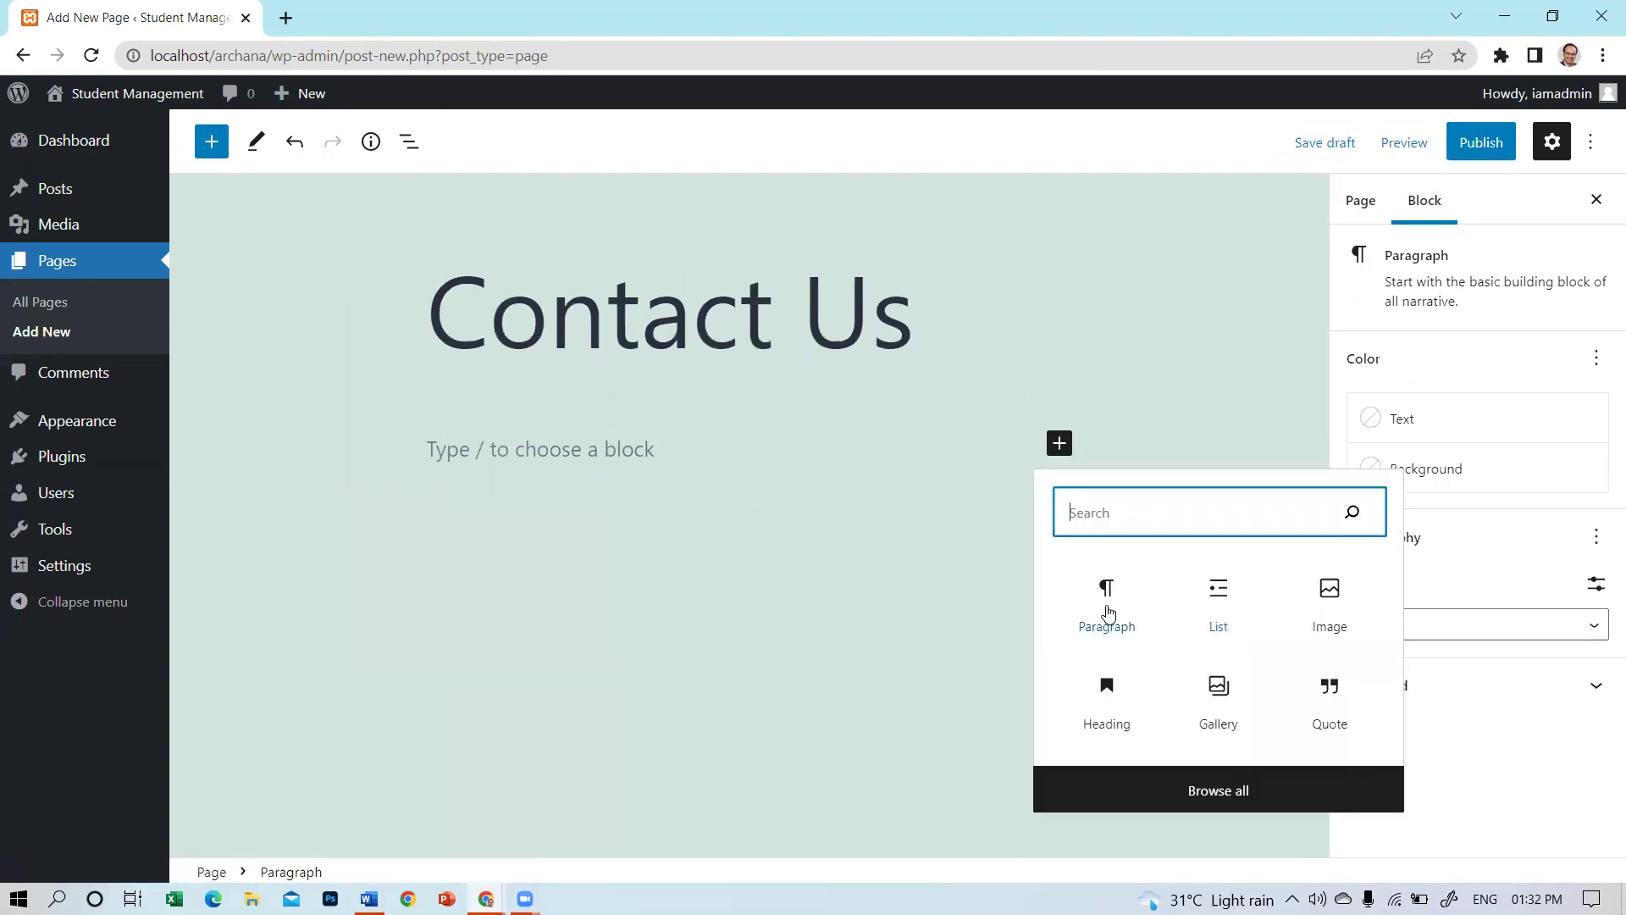
{"action": "left_click", "coordinate": [1118, 595]}
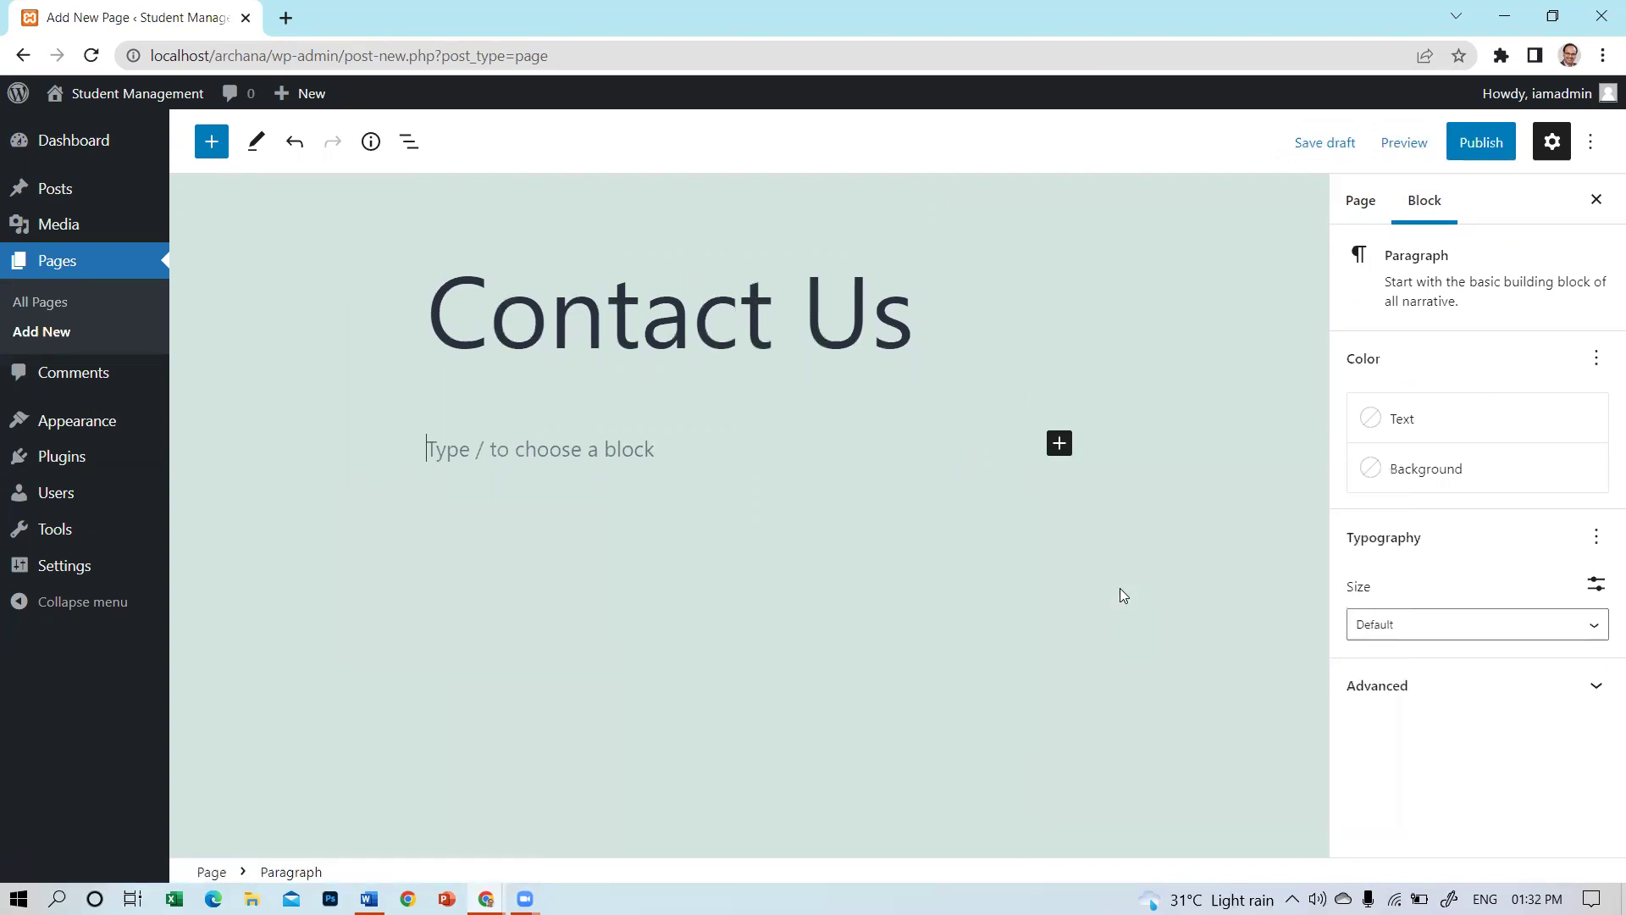
Type 'NICE Computers', 'Mall Road' and 'Near Bahadu' as separate paragraphs.
{"action": "type", "text": "NICE Computers"}
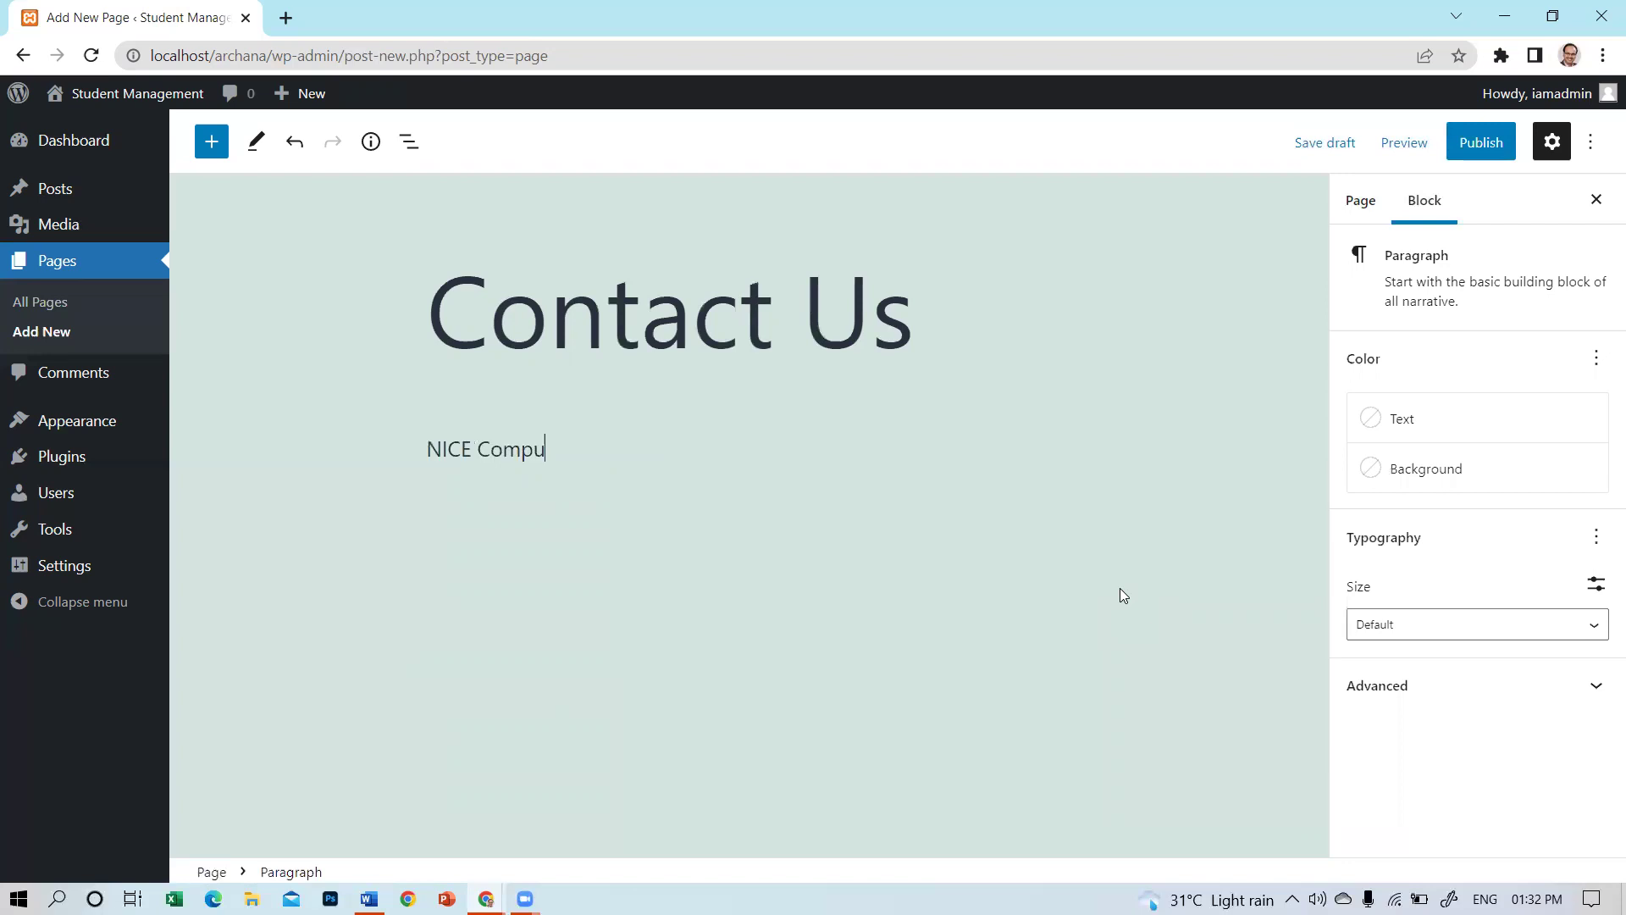
{"action": "key", "text": "Return"}
{"action": "type", "text": "M"}
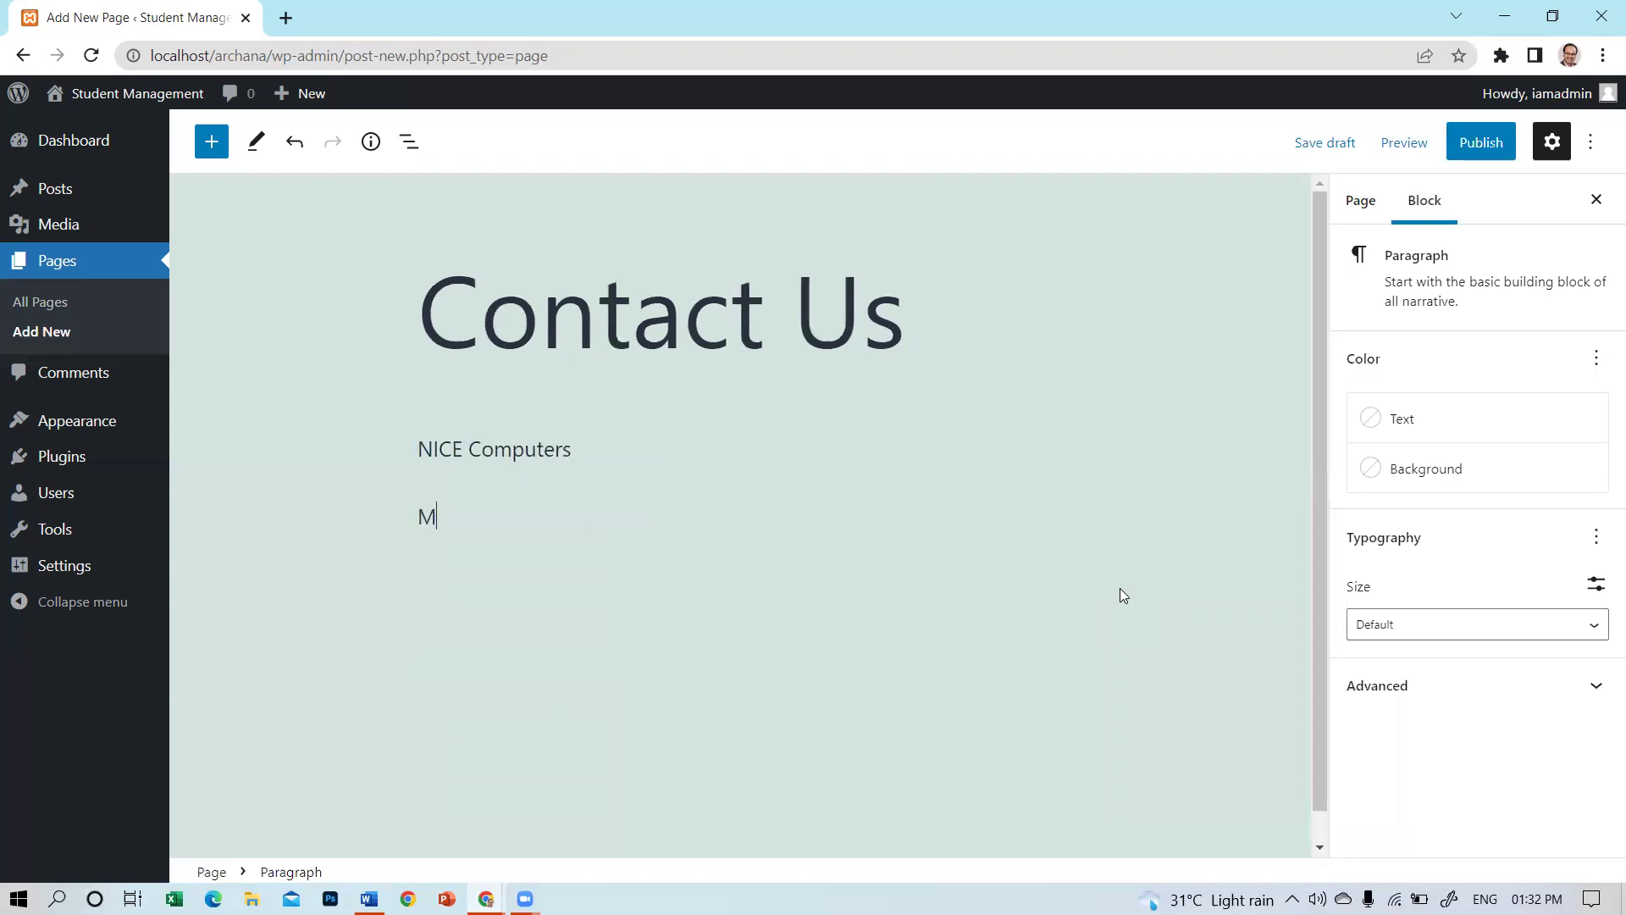
{"action": "type", "text": "all Road"}
{"action": "key", "text": "Return"}
{"action": "type", "text": "Near"}
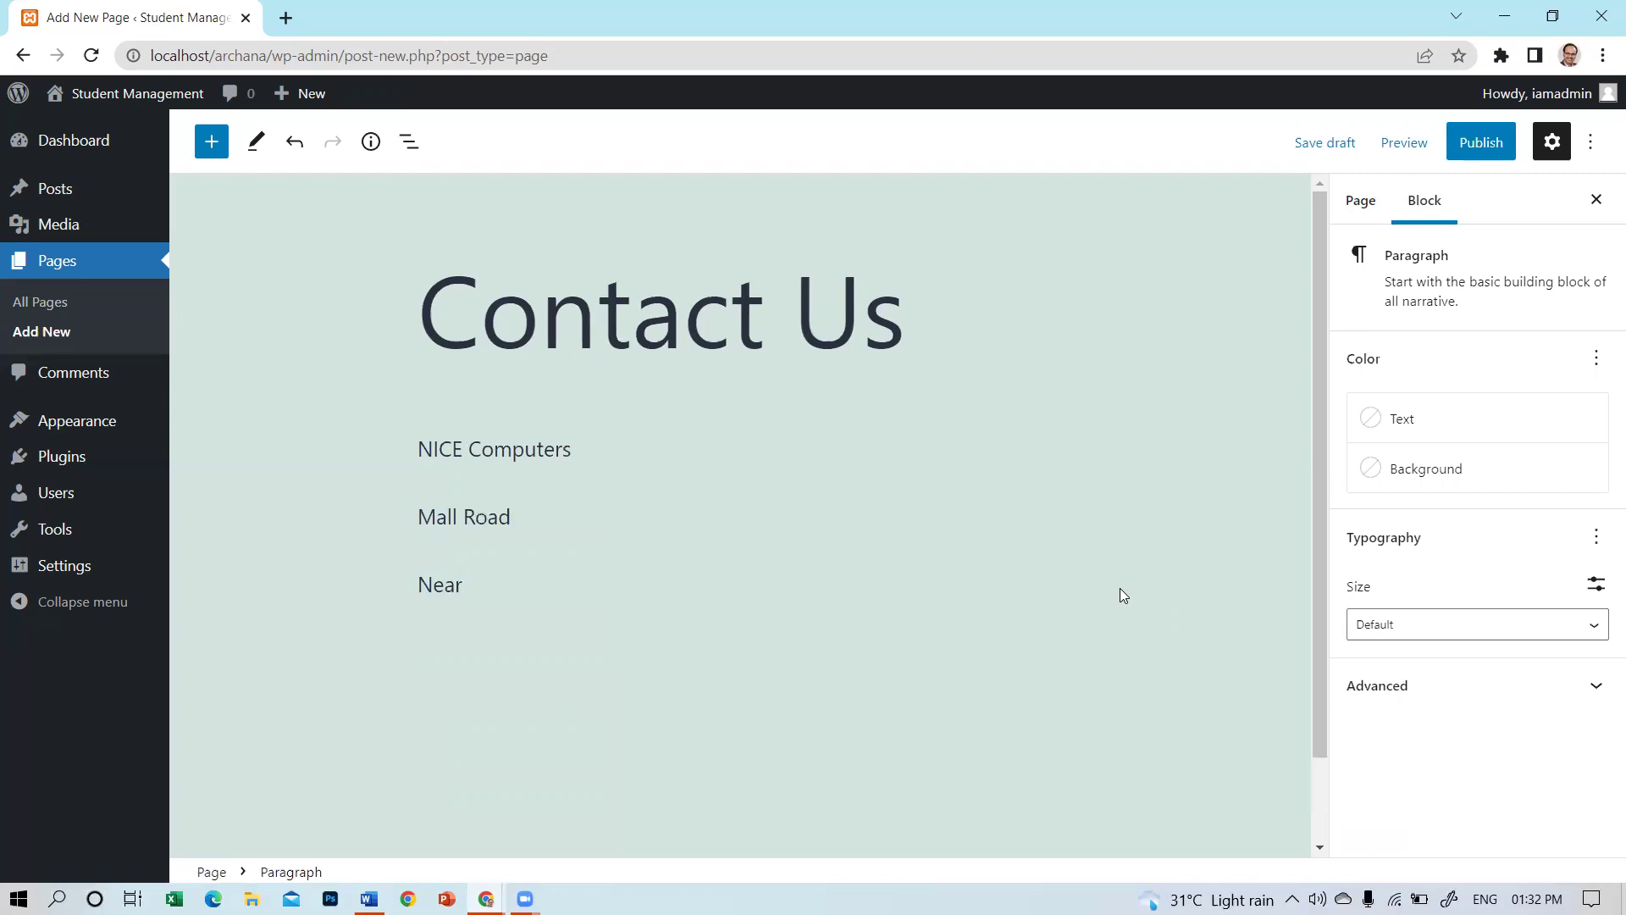
{"action": "type", "text": " Bahadu"}
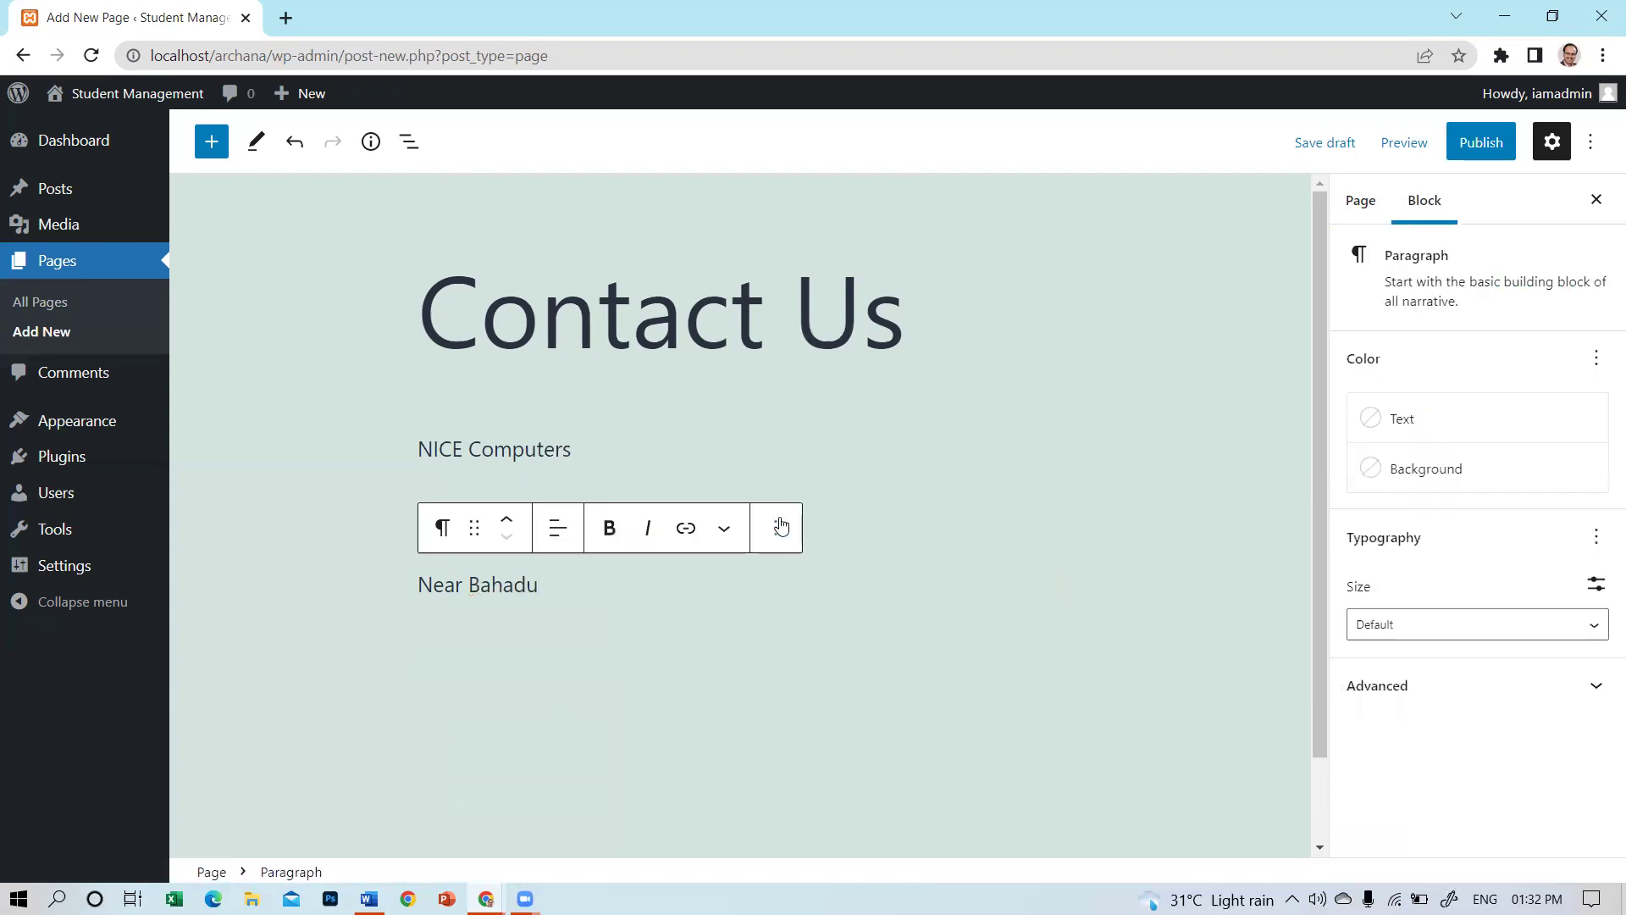
Remove the 'Near Bahadu' and 'Mall Road' paragraph blocks, leaving only NICE Computers.
{"action": "left_click", "coordinate": [776, 527]}
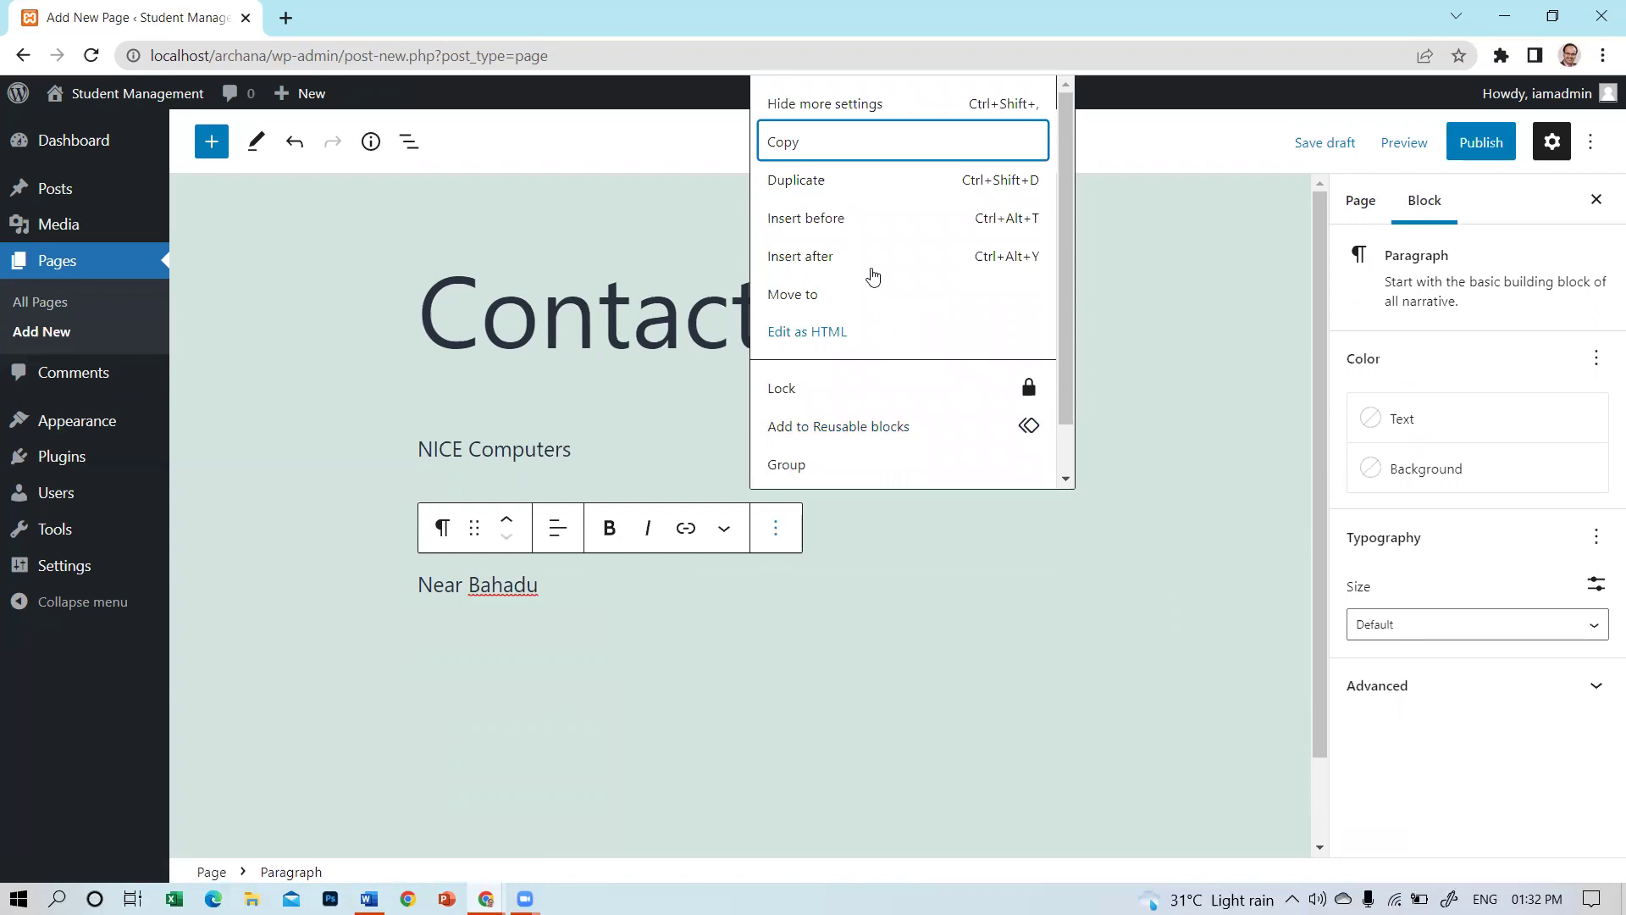
{"action": "scroll", "coordinate": [878, 260], "scroll_direction": "down", "scroll_amount": 1}
{"action": "left_click", "coordinate": [872, 465]}
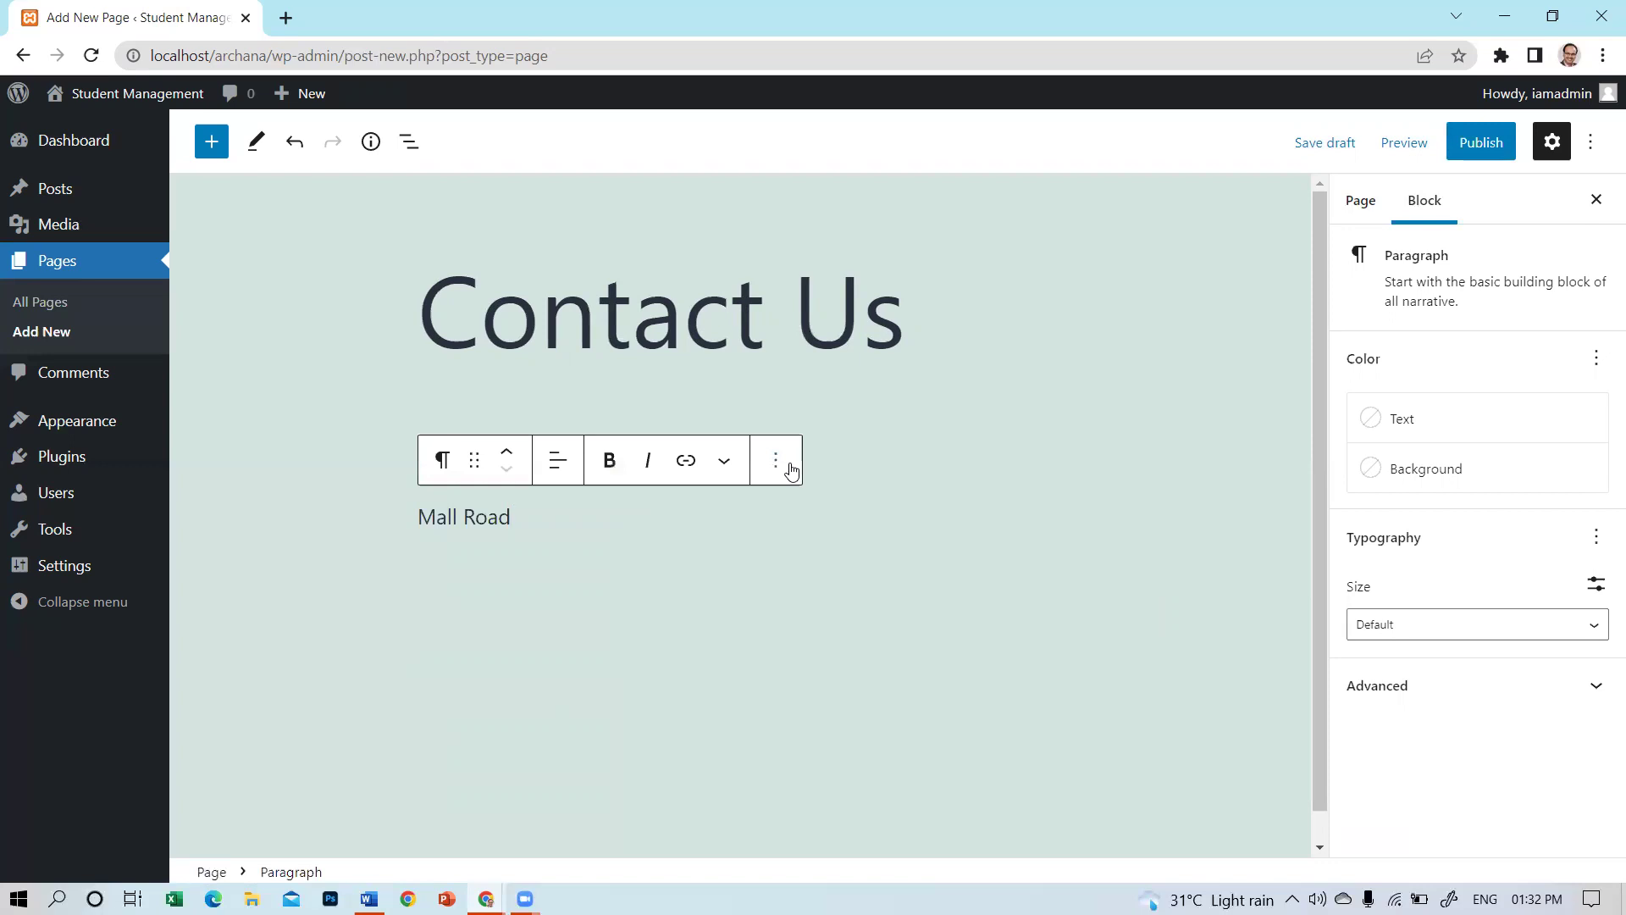
{"action": "left_click", "coordinate": [776, 462]}
{"action": "scroll", "coordinate": [830, 720], "scroll_direction": "down", "scroll_amount": 1}
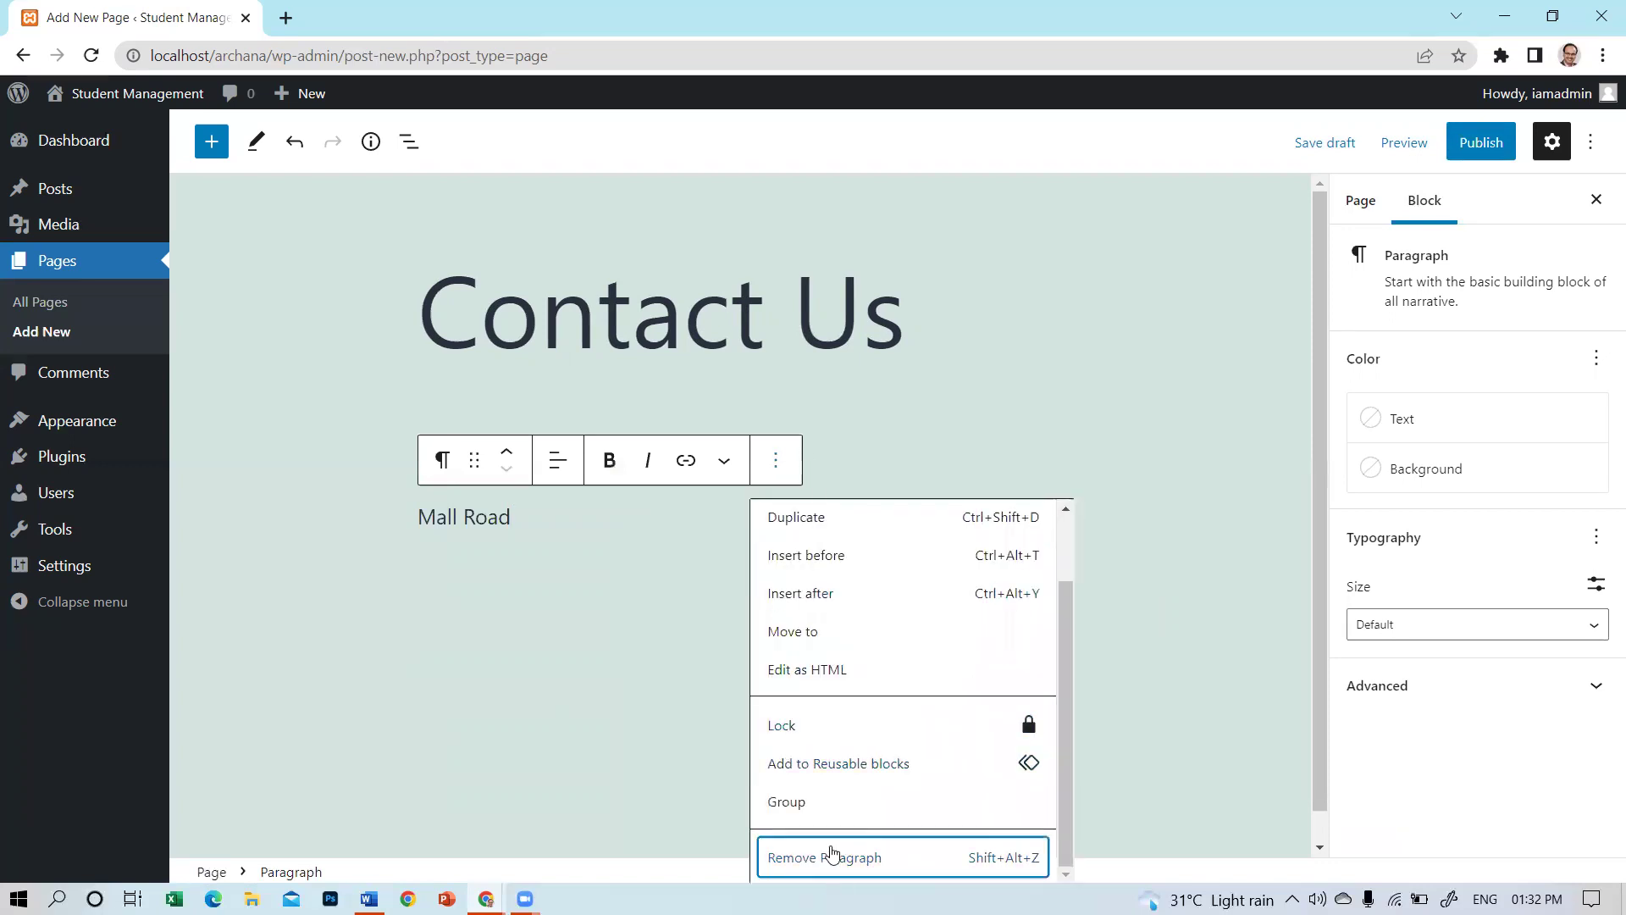
{"action": "left_click", "coordinate": [832, 856]}
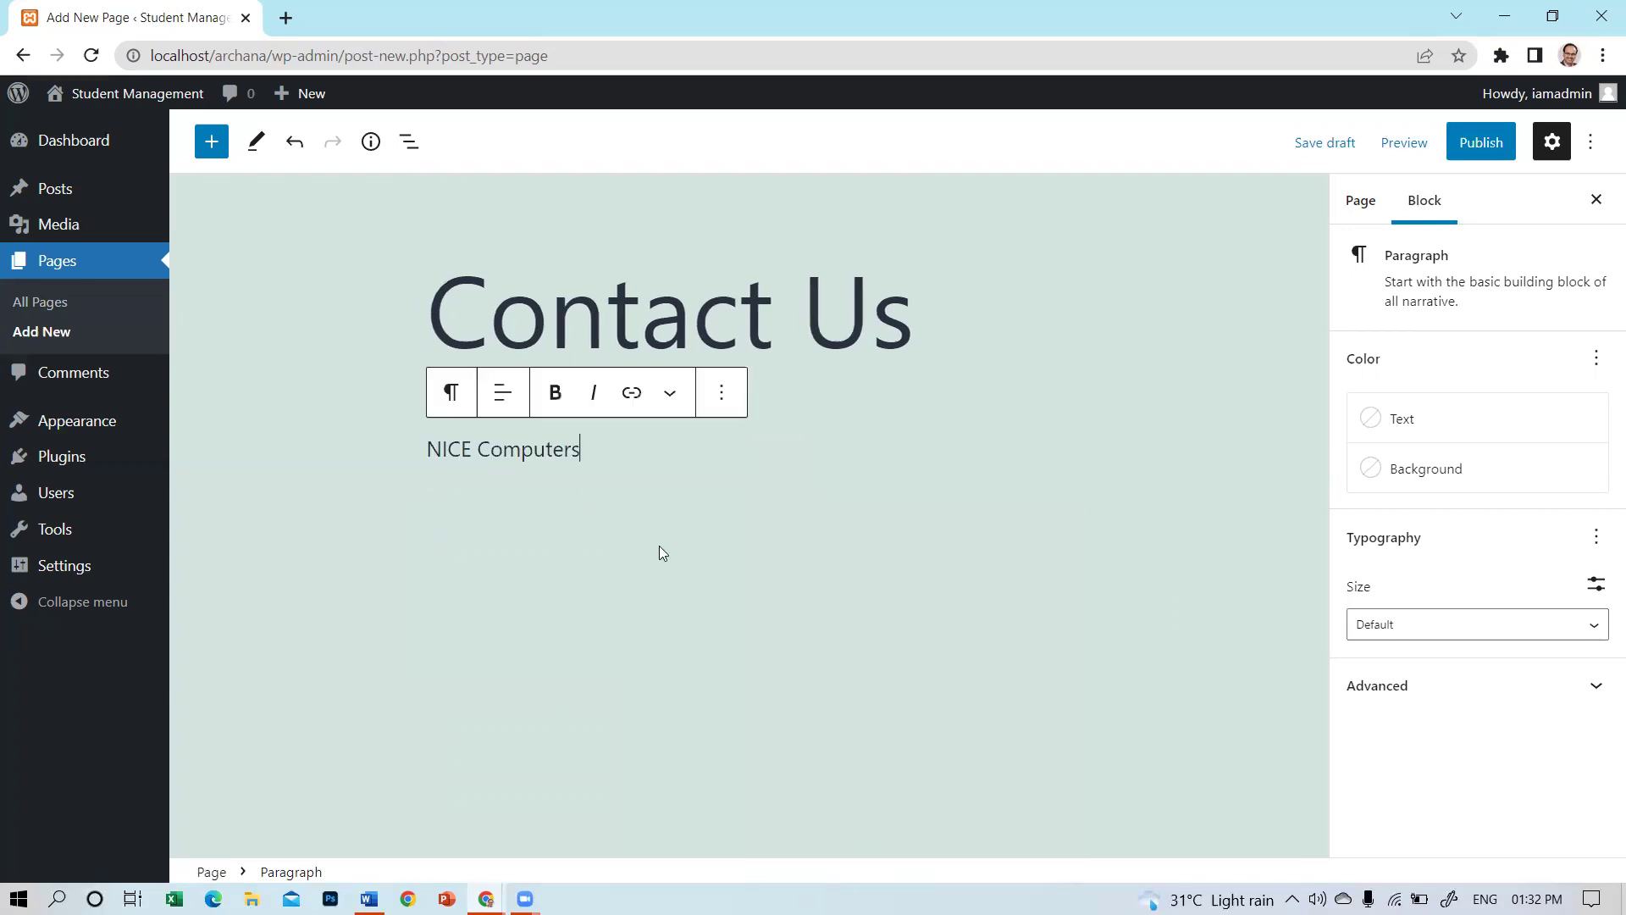
{"action": "left_click", "coordinate": [722, 392]}
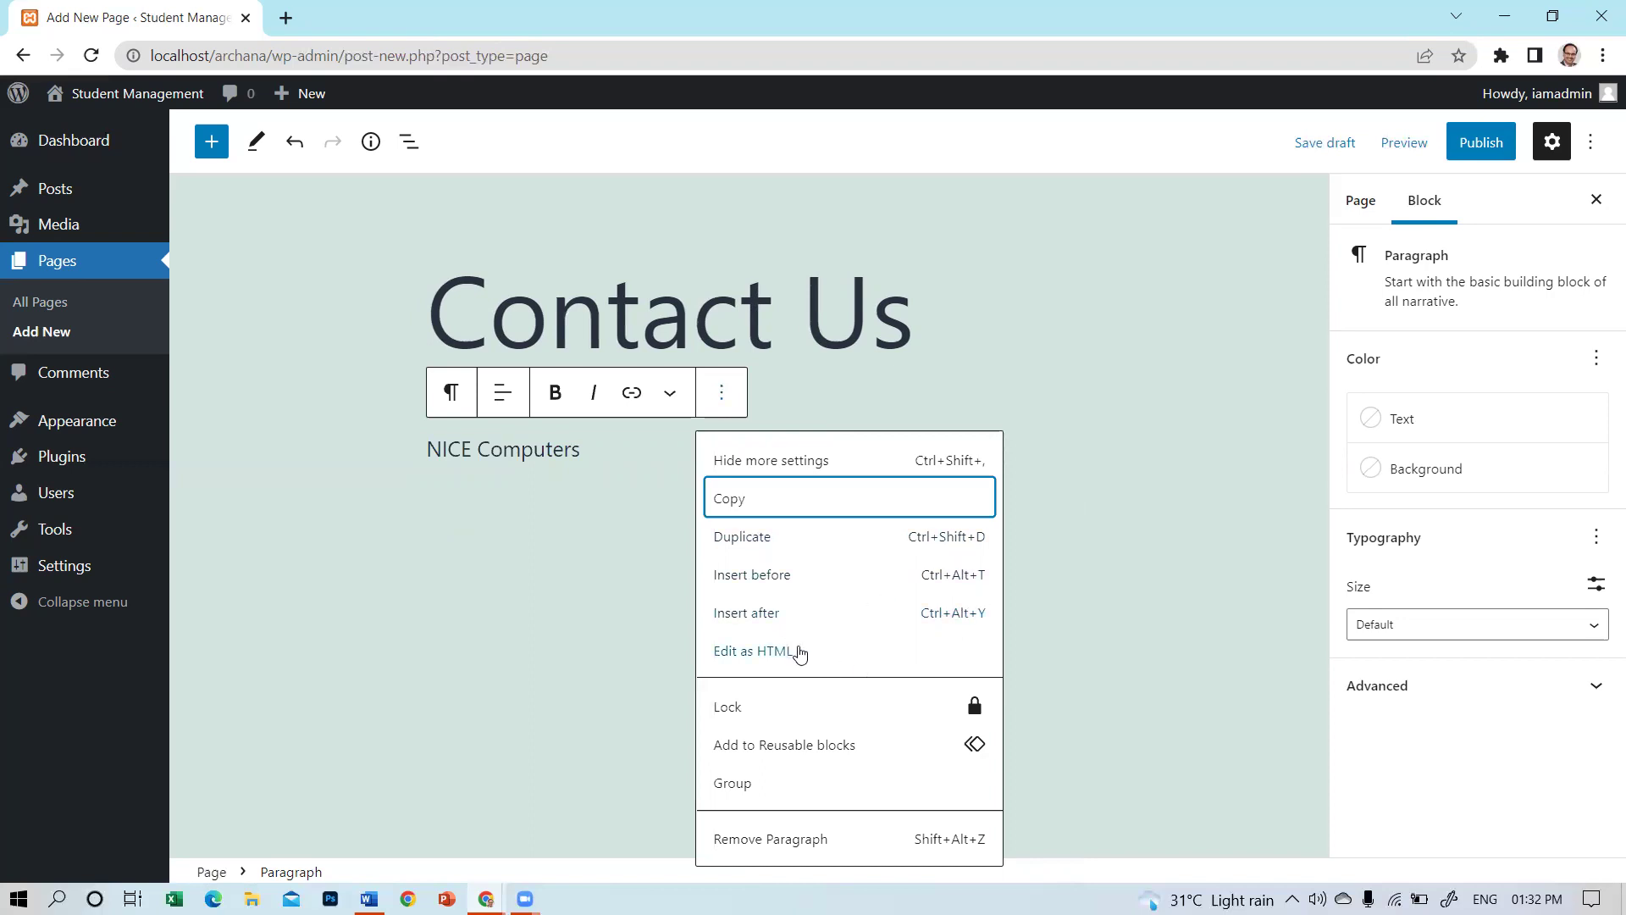
Add Mall Road, 'Hoshiarpur, Punjab - 146001.' and a mobile number as <br> lines, then render the HTML visually.
{"action": "left_click", "coordinate": [801, 653]}
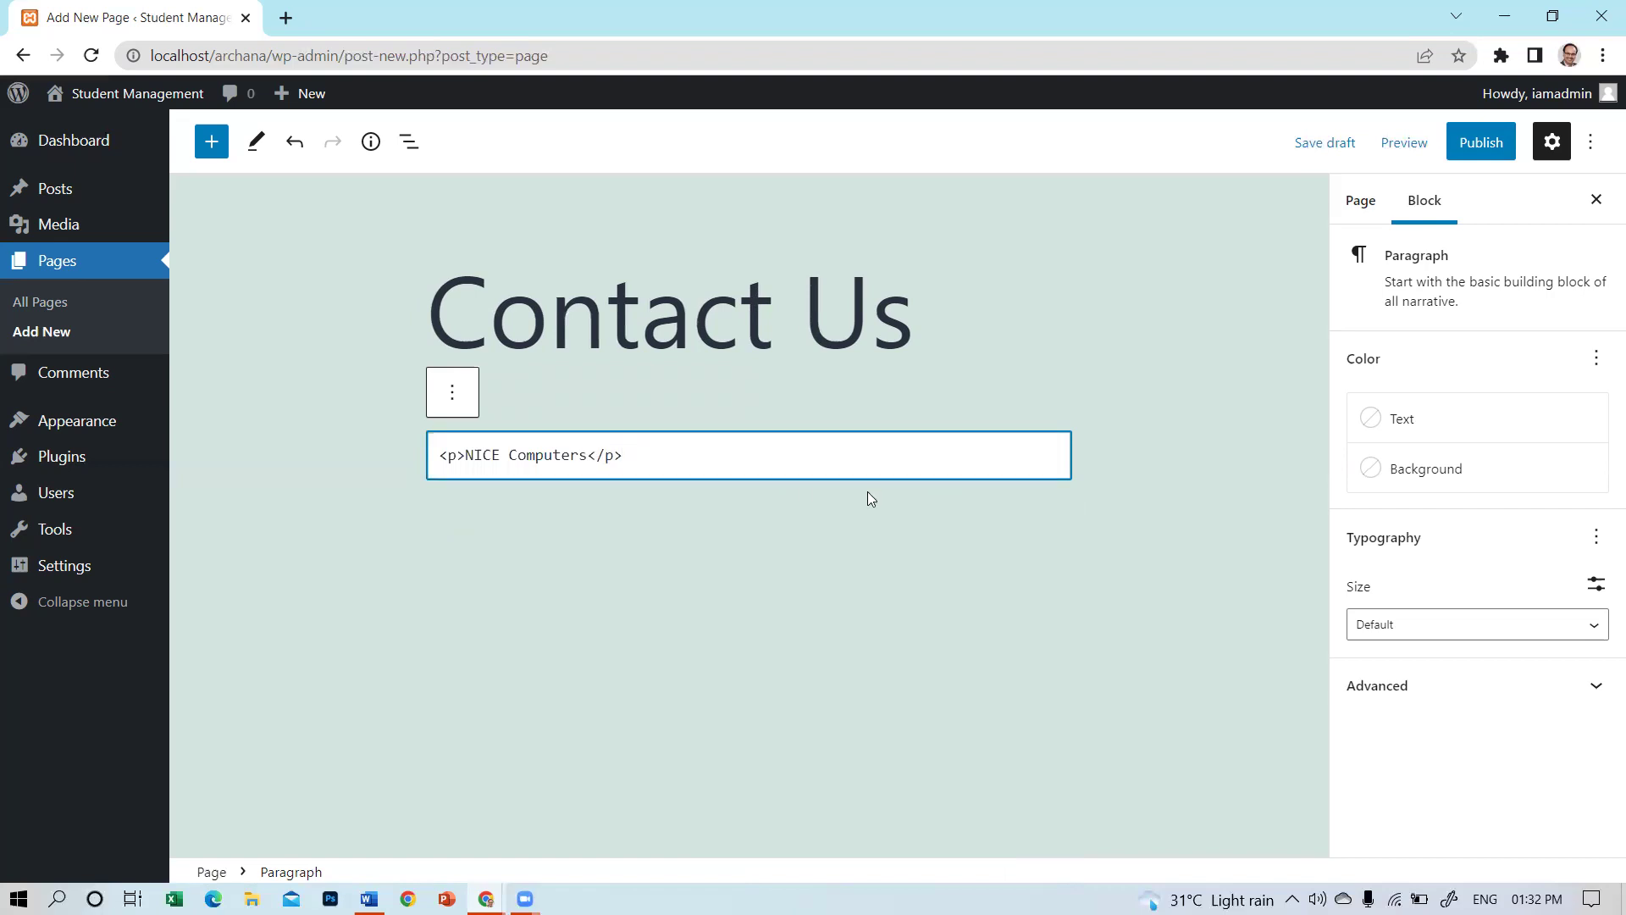
{"action": "type", "text": "<"}
{"action": "type", "text": "br>"}
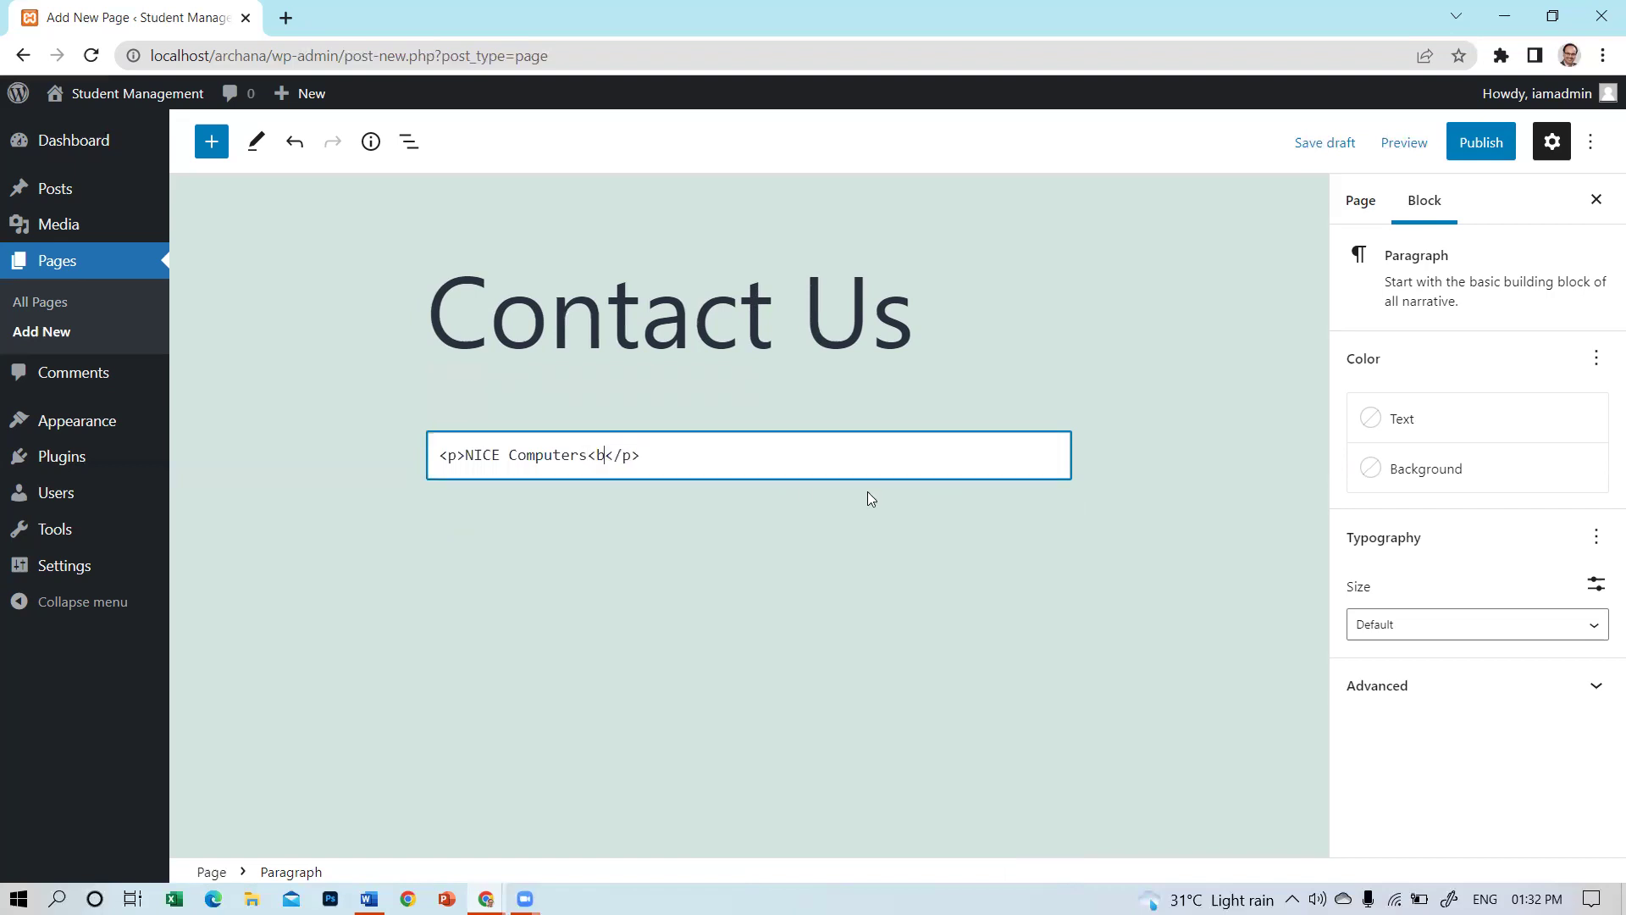
{"action": "type", "text": "Mall Road</"}
{"action": "key", "text": "BackSpace"}
{"action": "type", "text": "br"}
{"action": "type", "text": ">"}
{"action": "type", "text": "Hoshiar"}
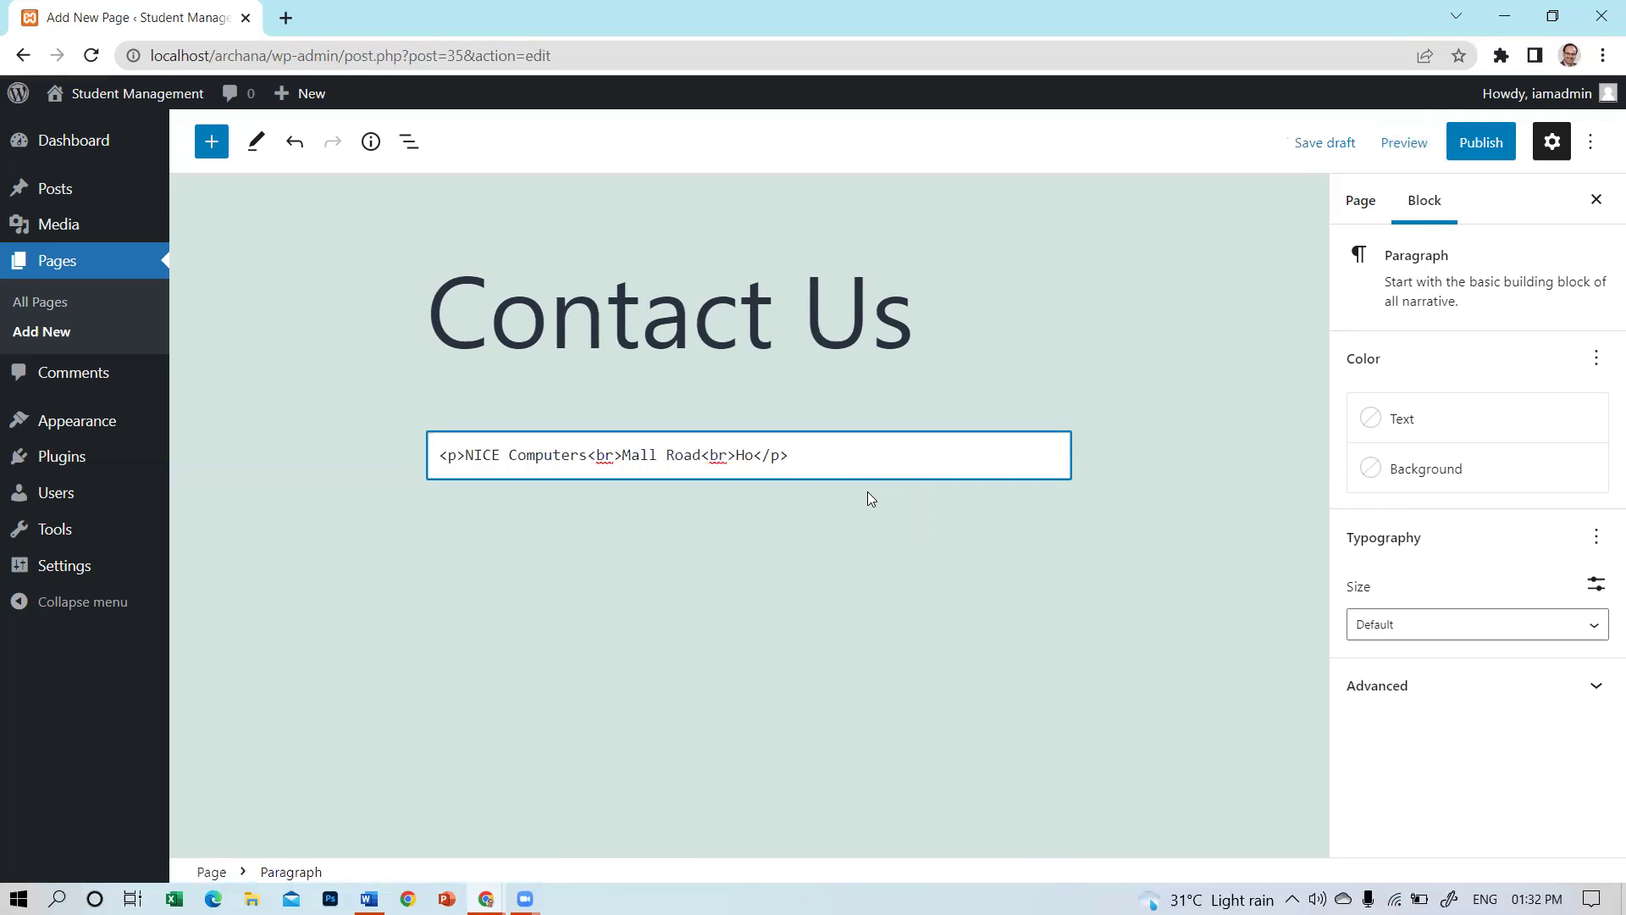
{"action": "type", "text": "pur"}
{"action": "type", "text": ", "}
{"action": "type", "text": "Punjab - 16"}
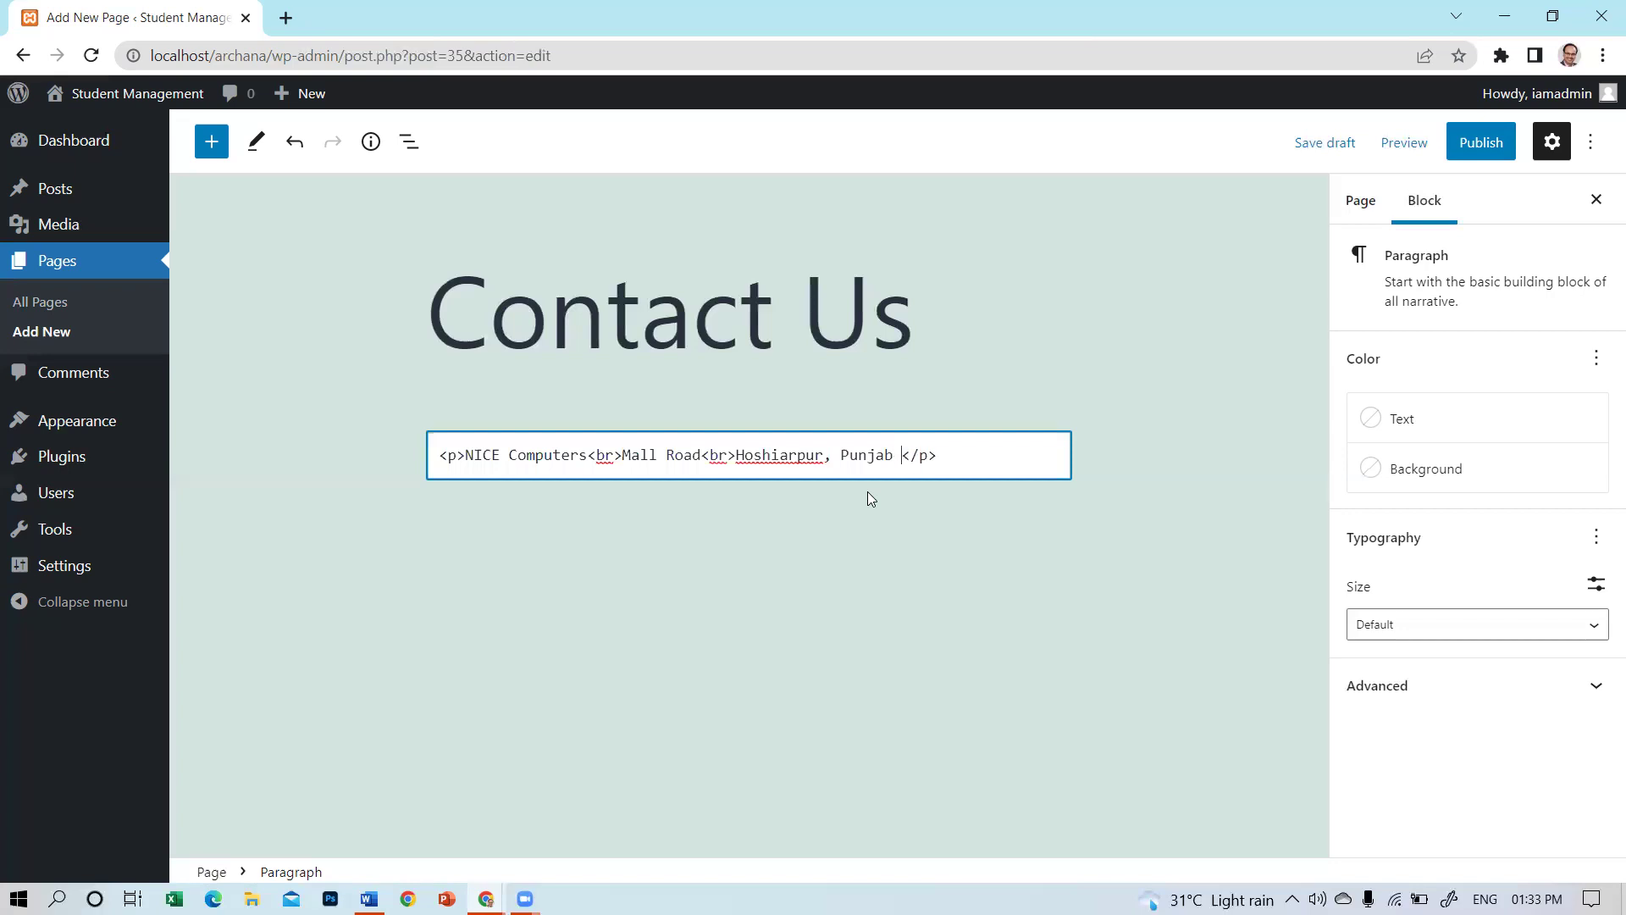
{"action": "type", "text": "001"}
{"action": "key", "text": "BackSpace"}
{"action": "key", "text": "BackSpace"}
{"action": "key", "text": "BackSpace"}
{"action": "key", "text": "BackSpace"}
{"action": "type", "text": "46001,"}
{"action": "key", "text": "BackSpace"}
{"action": "key", "text": "BackSpace"}
{"action": "type", "text": ". <b"}
{"action": "type", "text": "r> "}
{"action": "type", "text": "Mobile"}
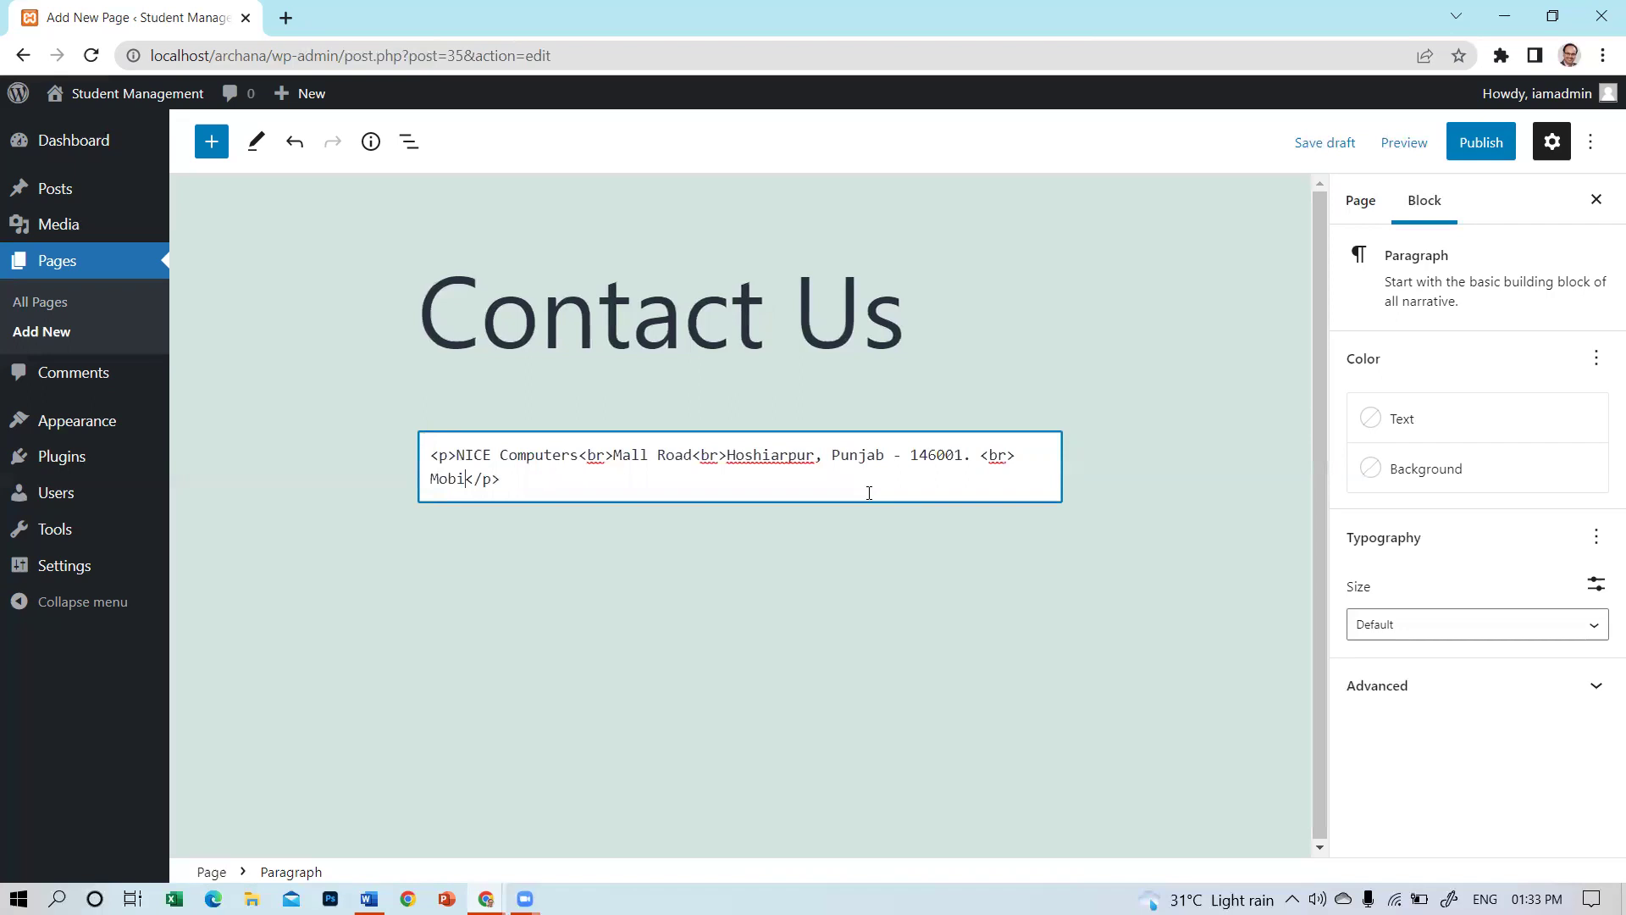
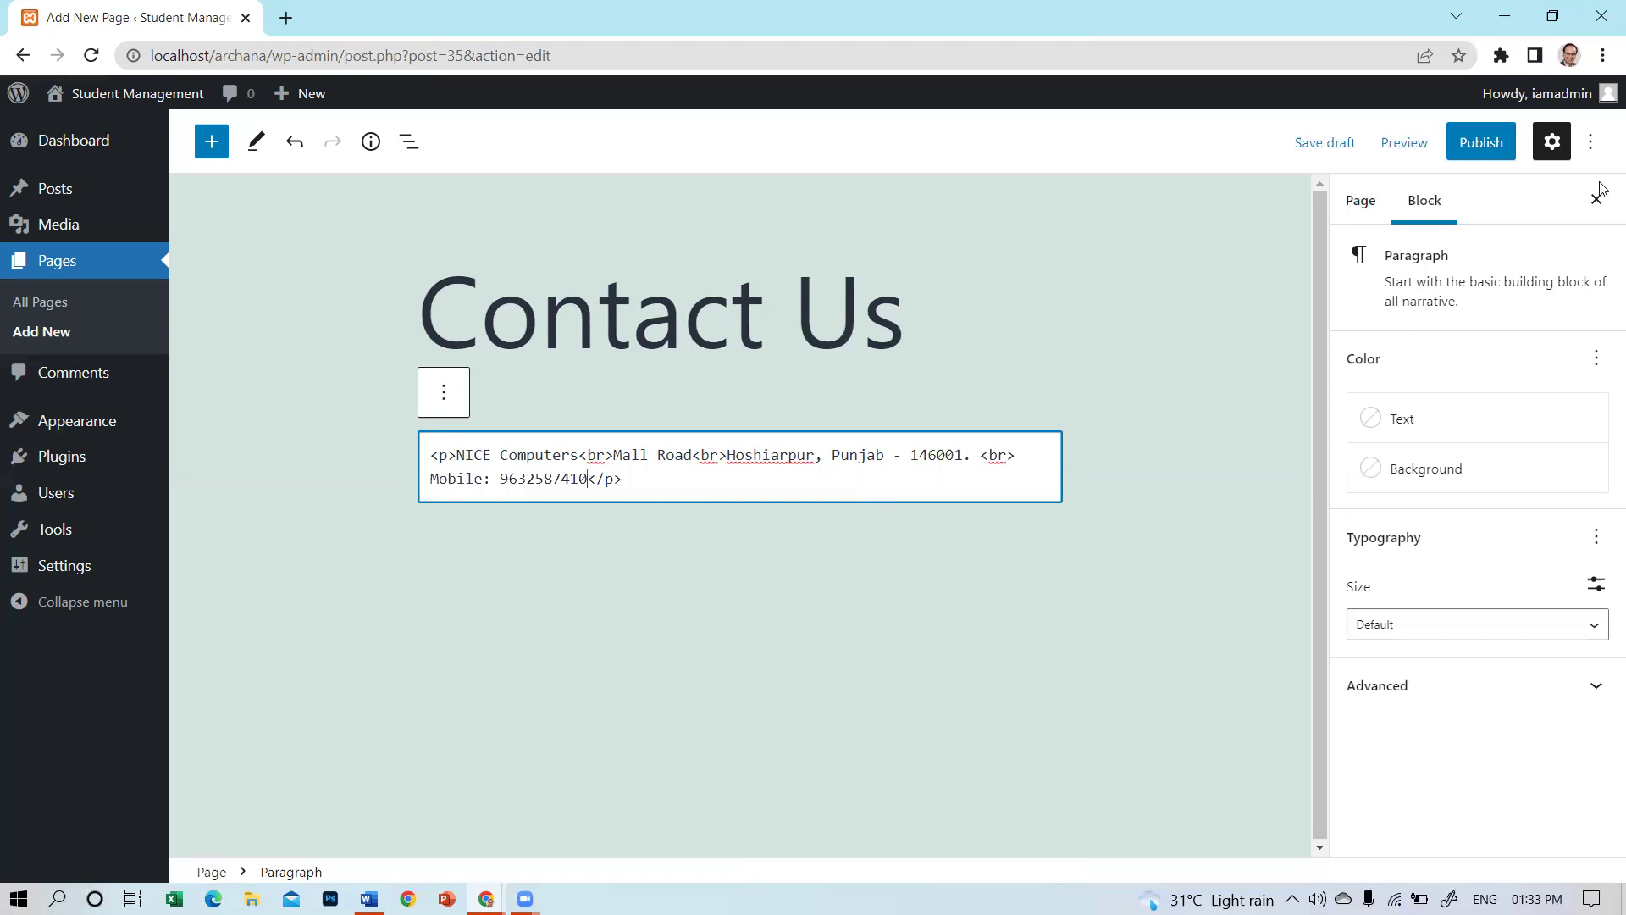
{"action": "left_click", "coordinate": [444, 393]}
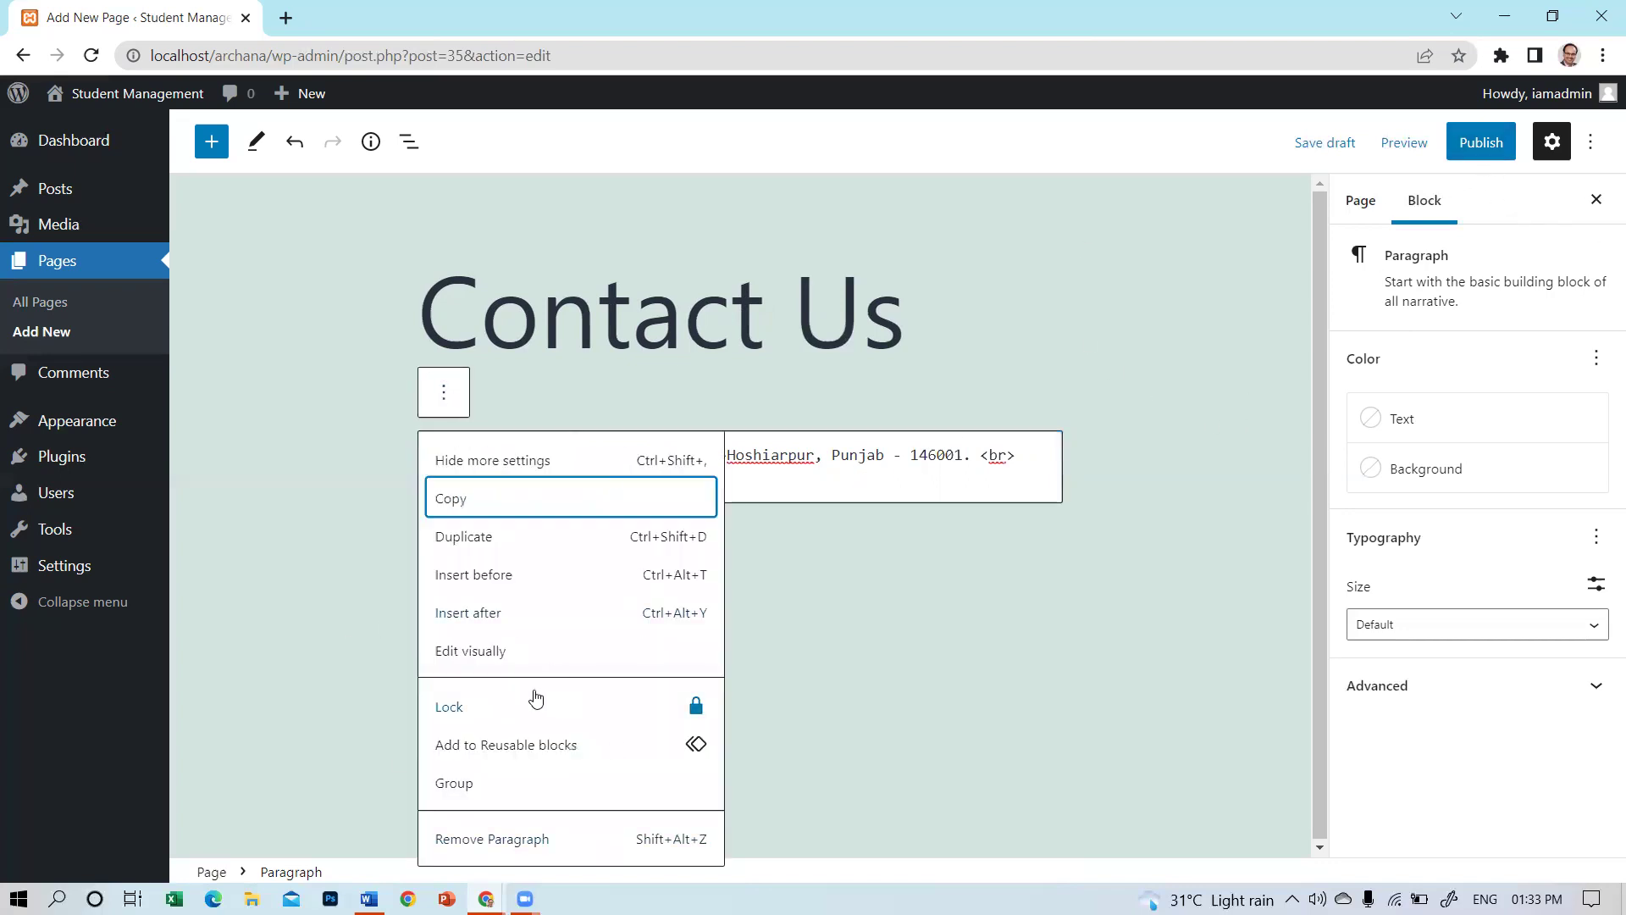
{"action": "left_click", "coordinate": [497, 657]}
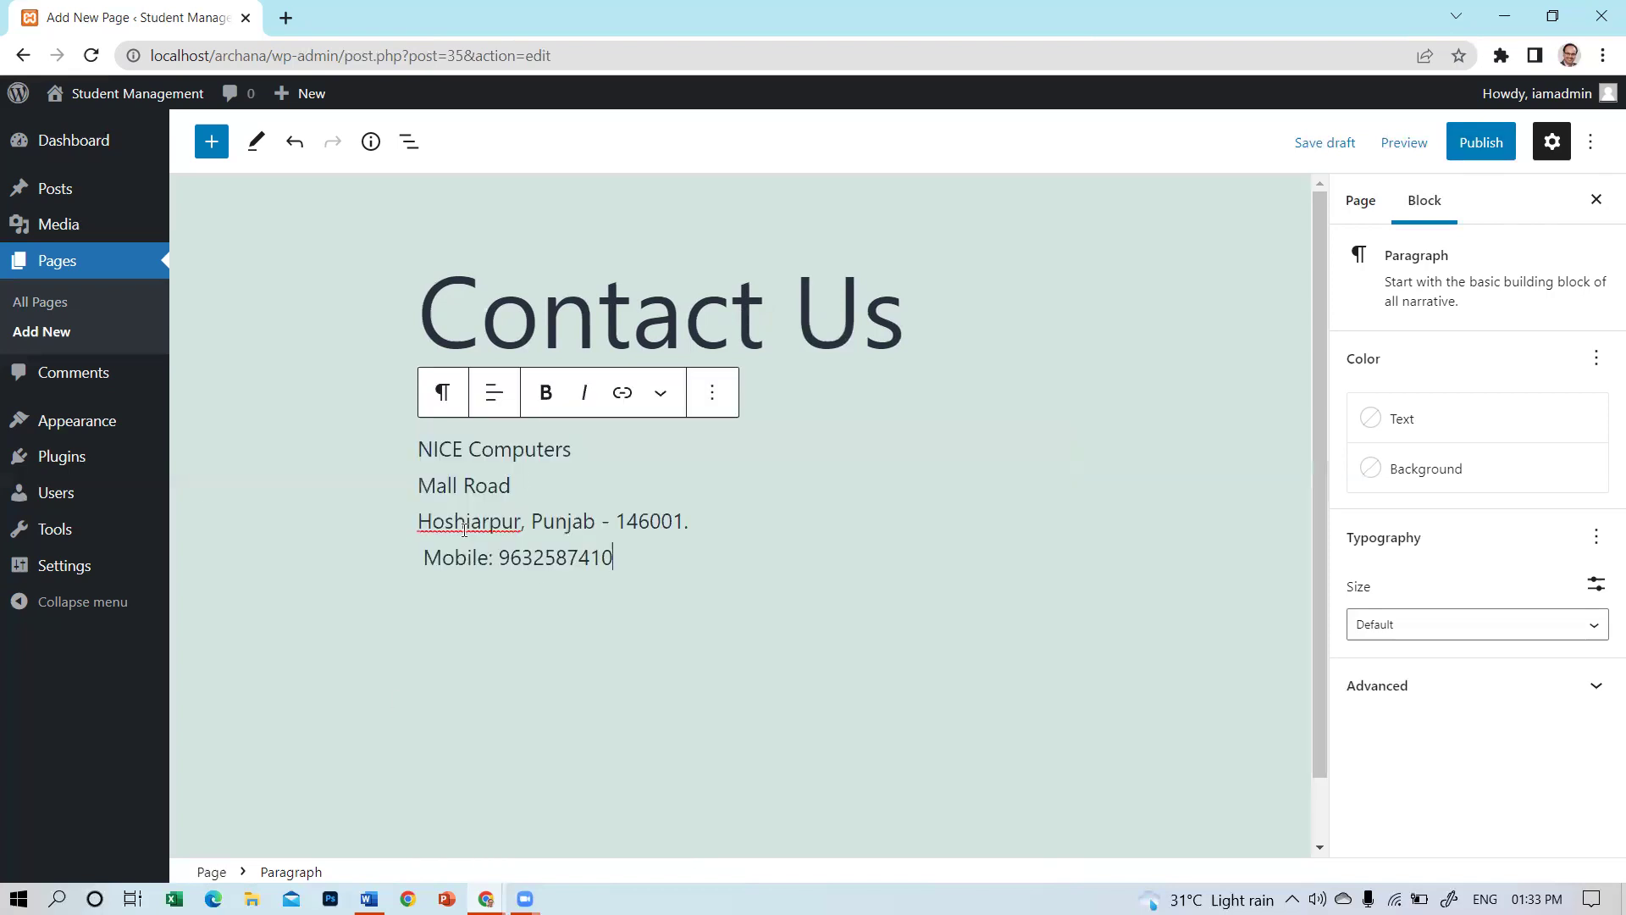
Remove the space before Mobile, bold NICE Computers, and publish the Contact Us page.
{"action": "key", "text": "BackSpace"}
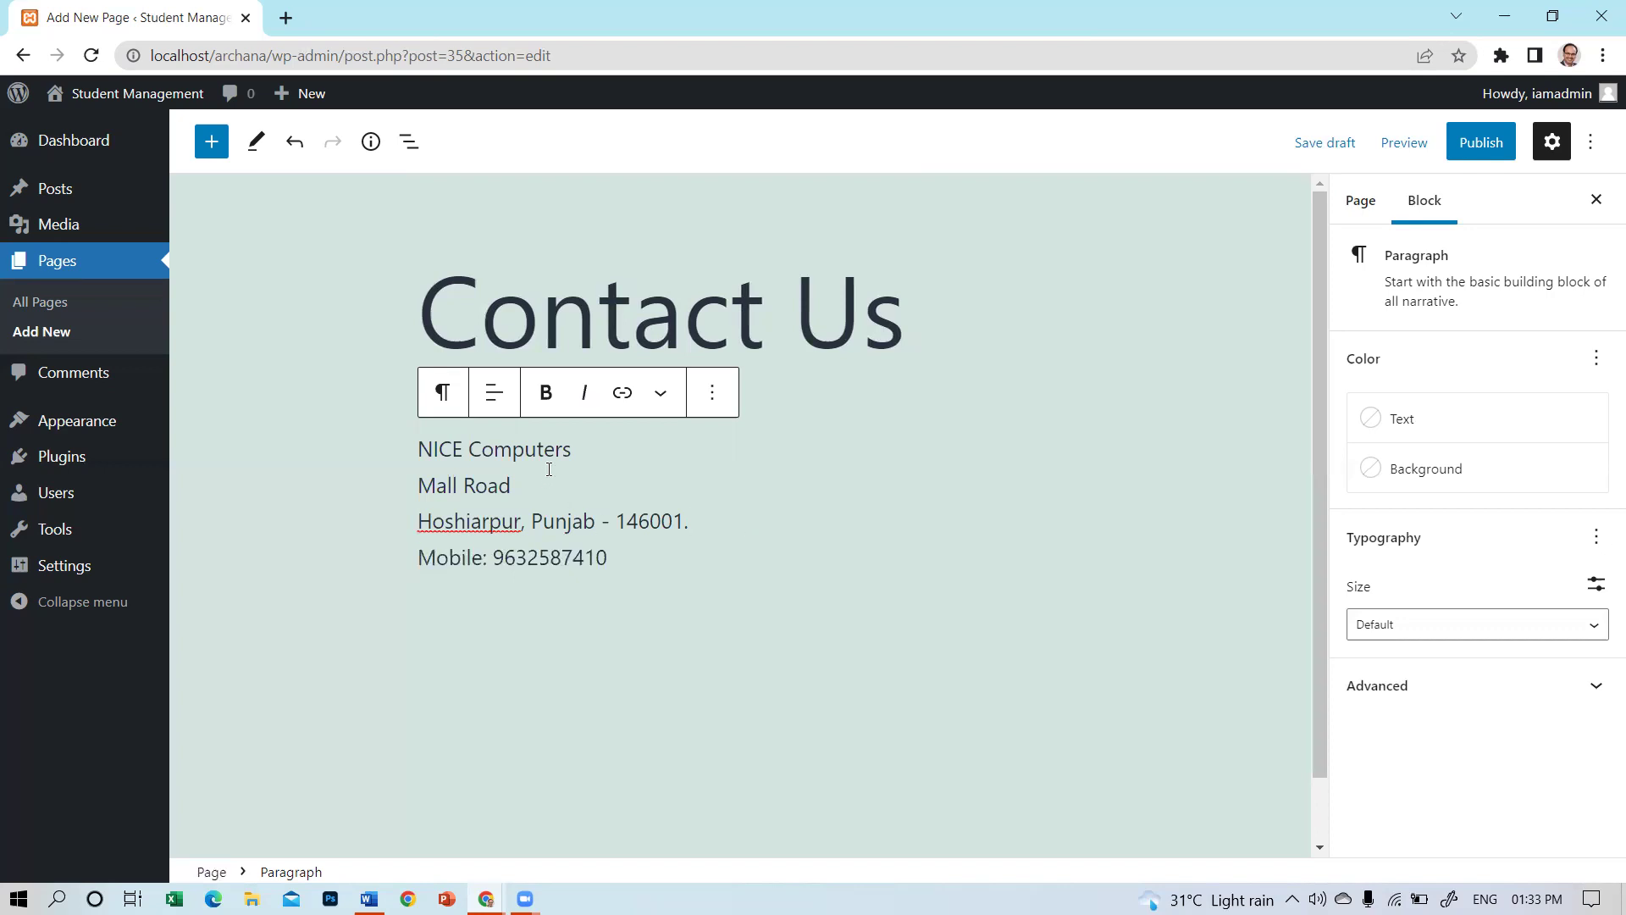
{"action": "left_click_drag", "start_coordinate": [571, 449], "coordinate": [422, 425]}
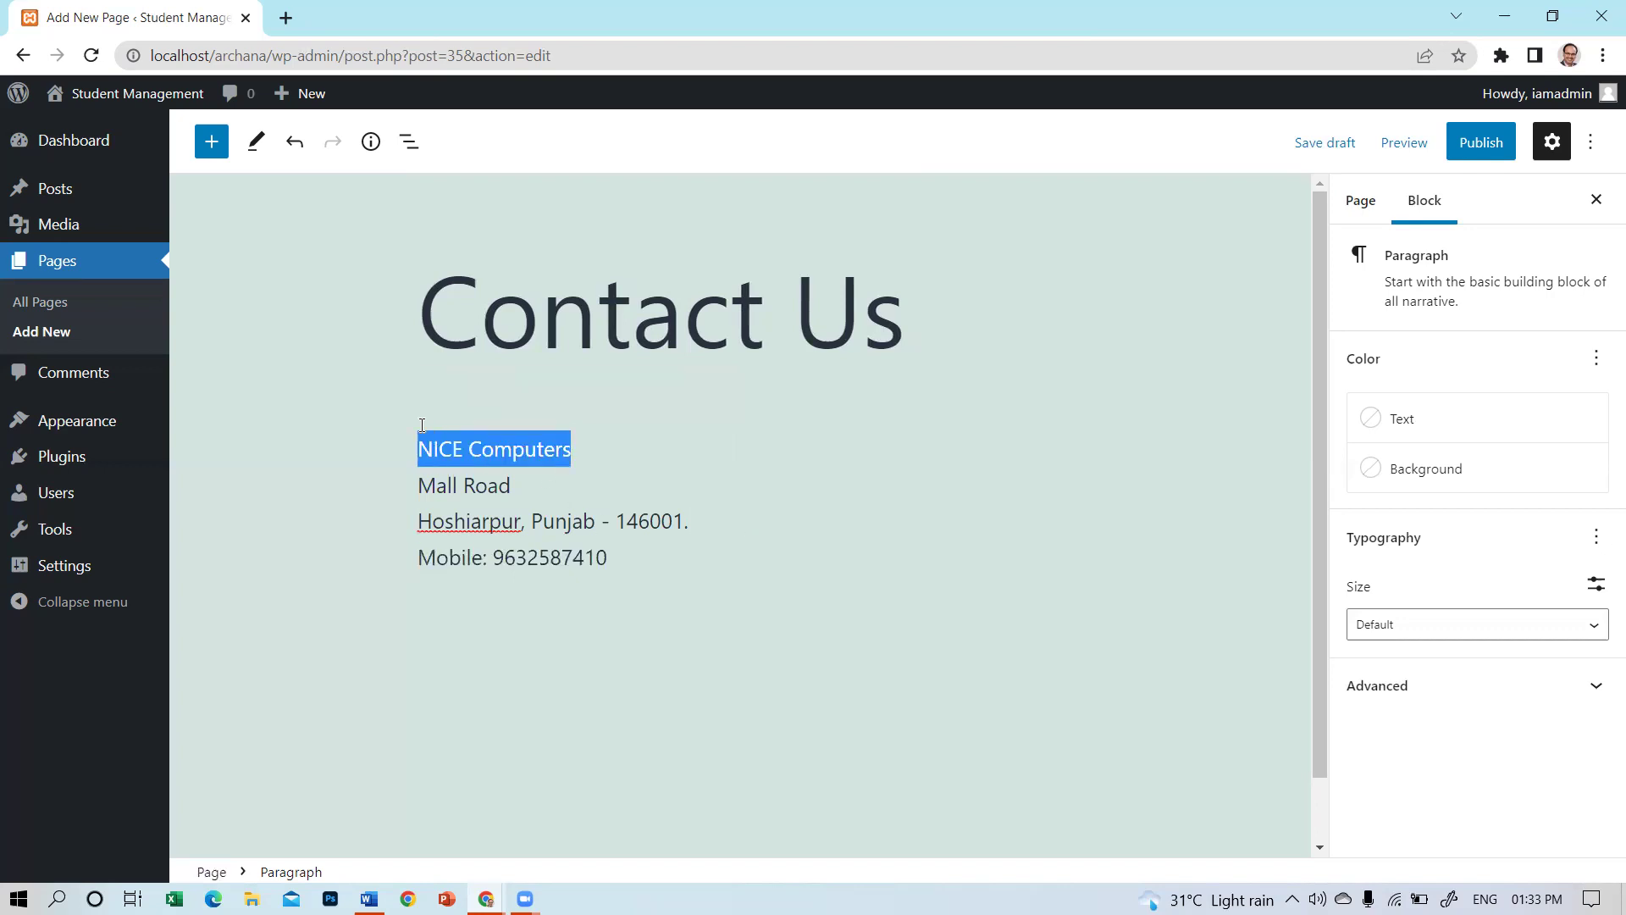
{"action": "left_click", "coordinate": [546, 392]}
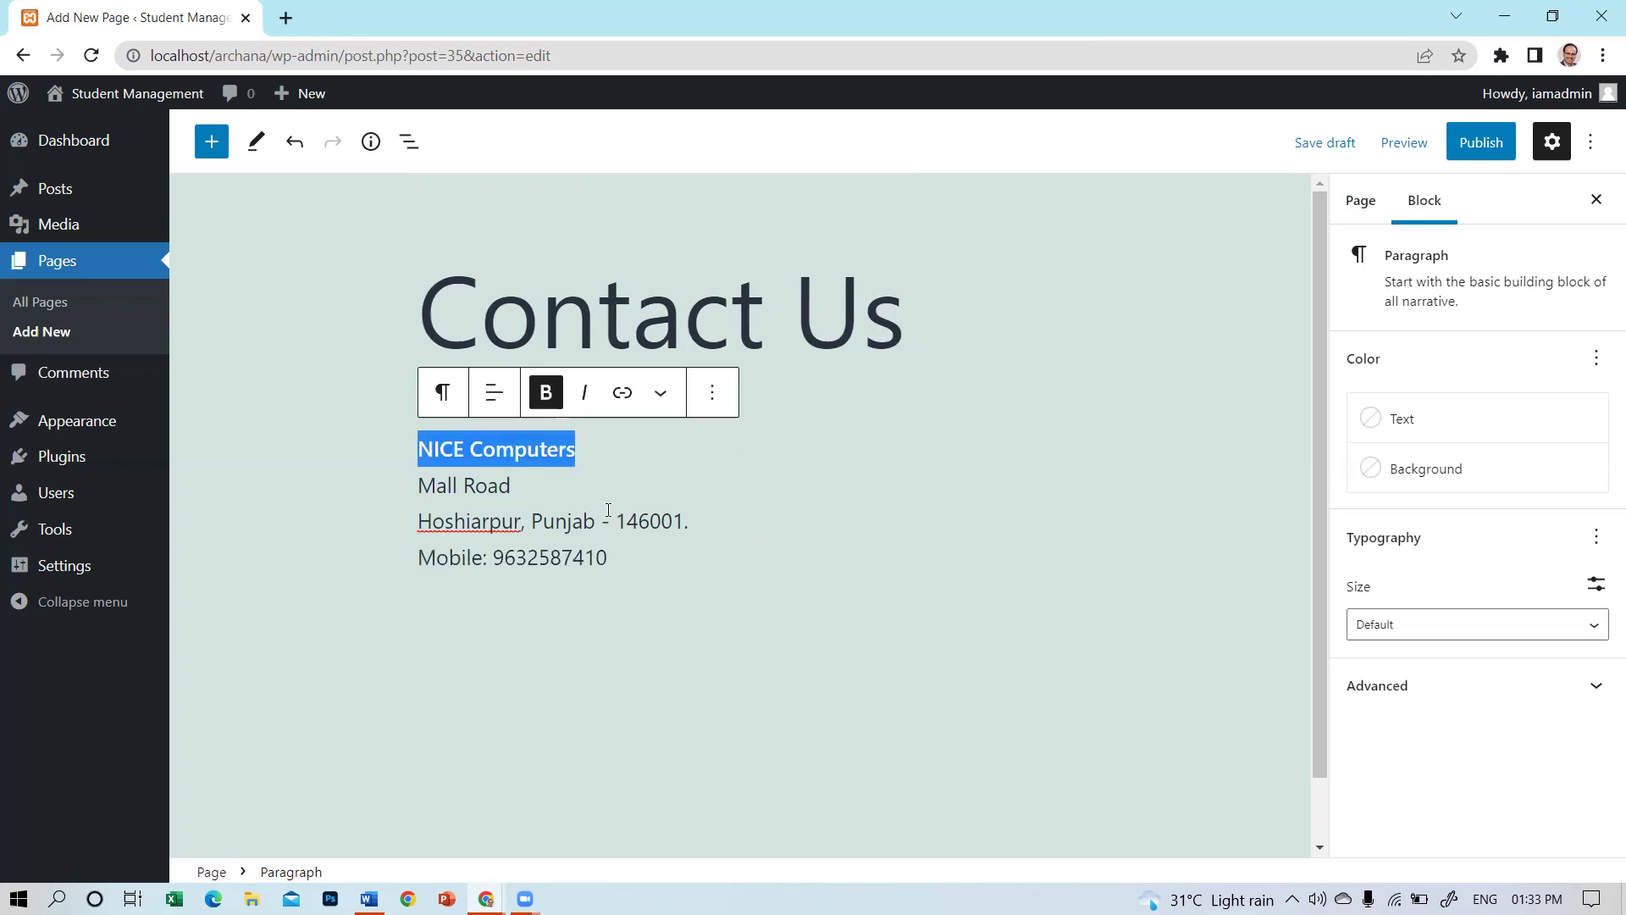
{"action": "left_click", "coordinate": [608, 509]}
{"action": "left_click", "coordinate": [1462, 155]}
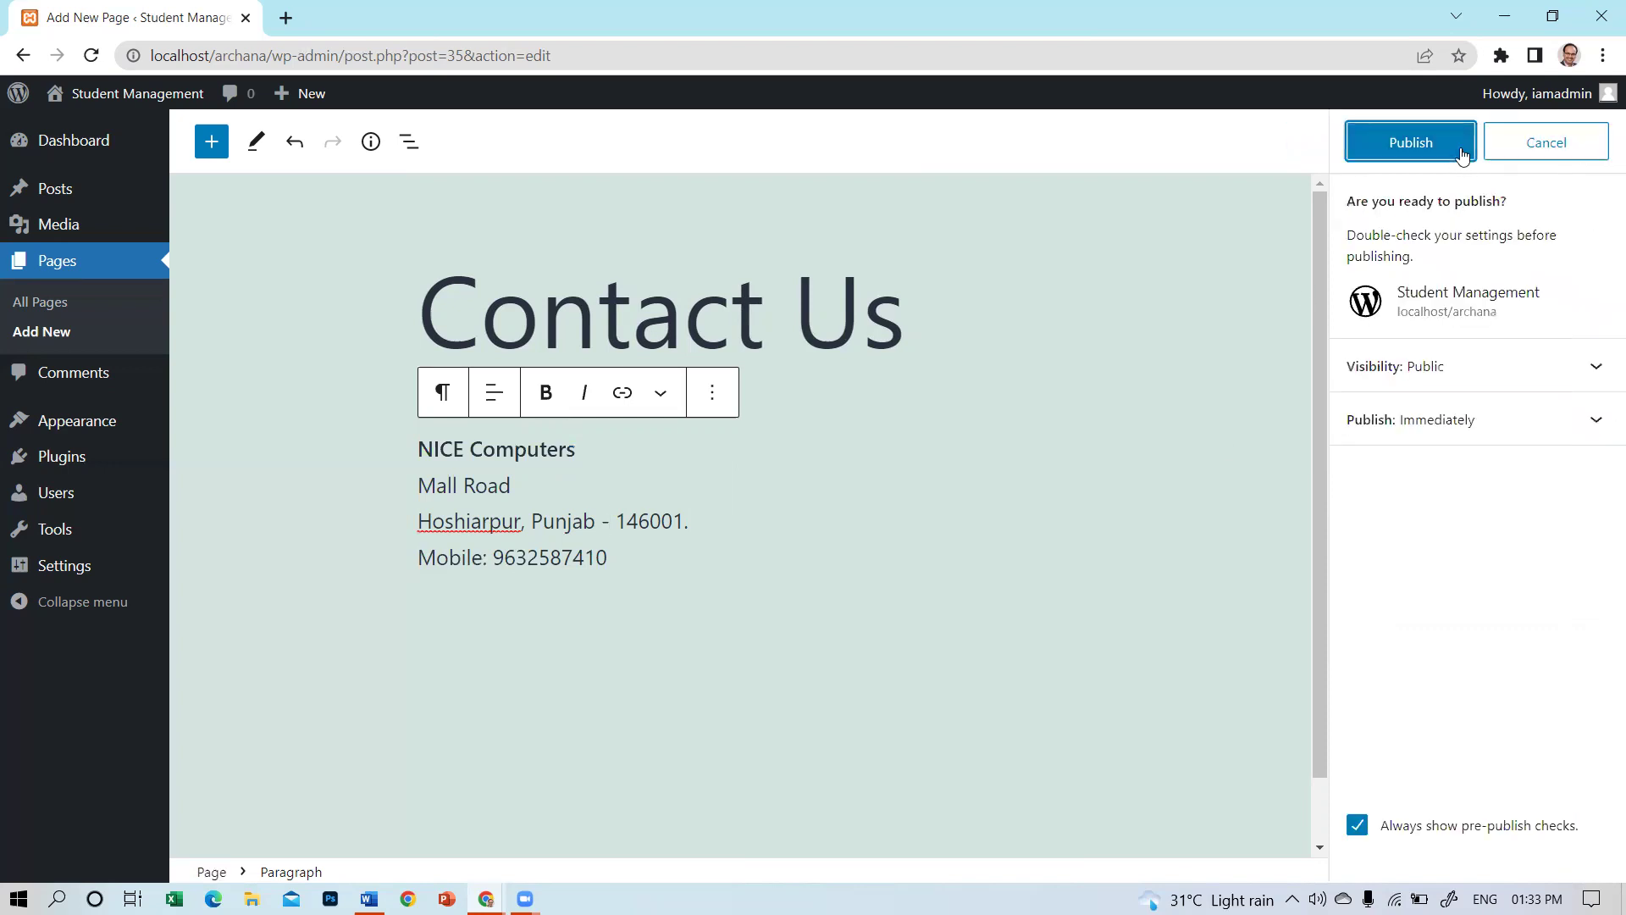
{"action": "left_click", "coordinate": [1433, 139]}
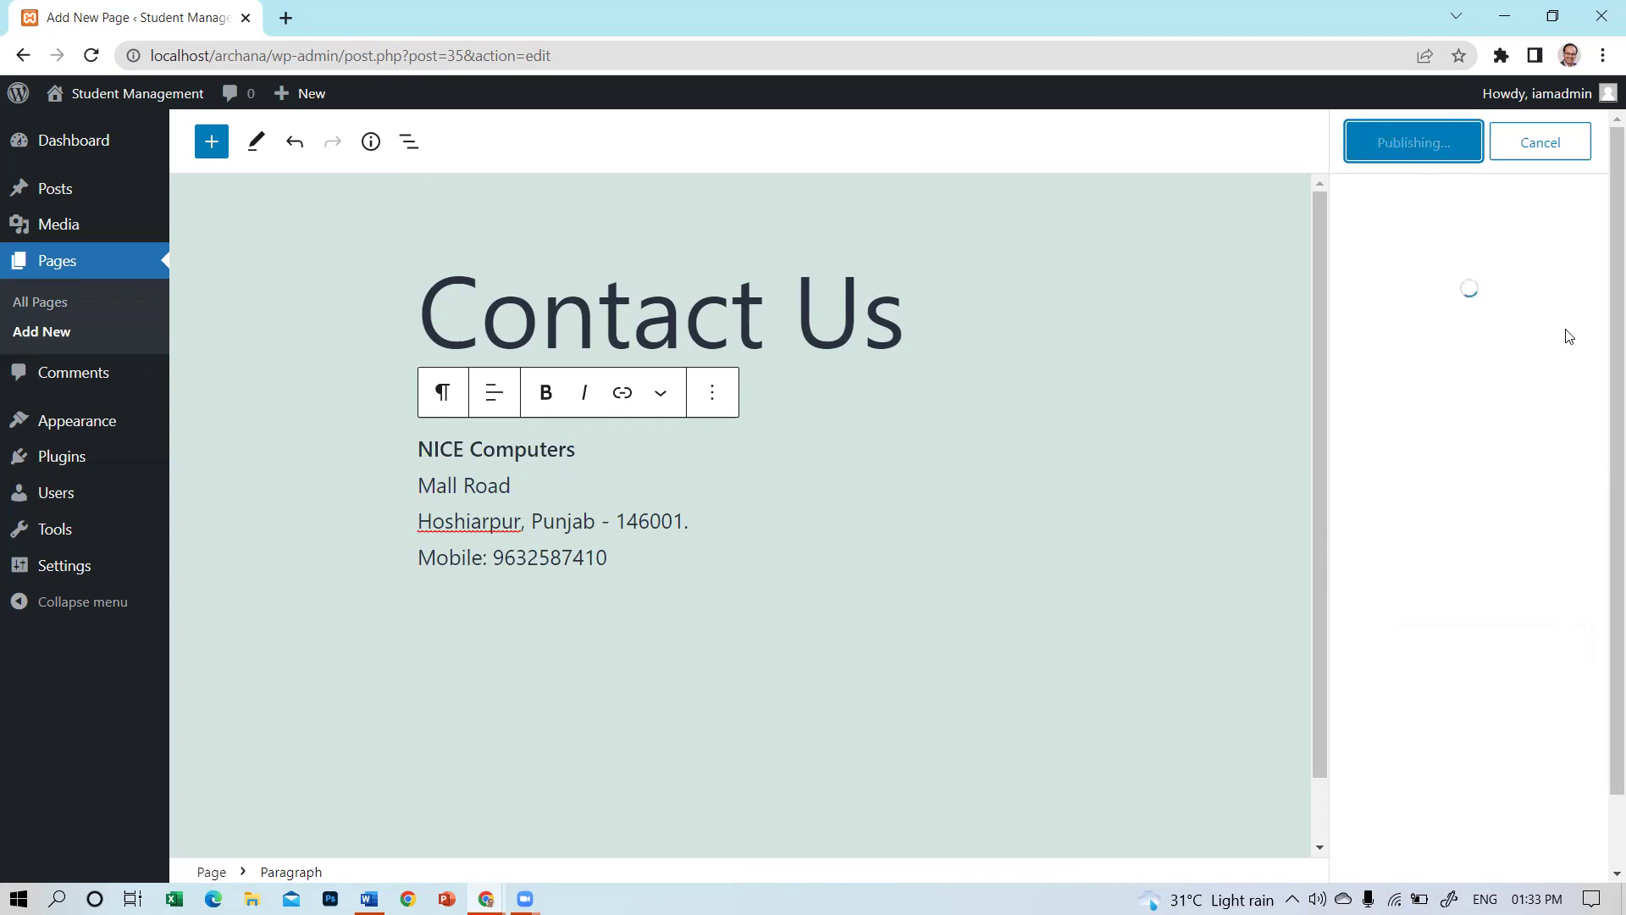
View the Student Management site's front page and its tagline, then return to the Dashboard.
{"action": "left_click", "coordinate": [60, 149]}
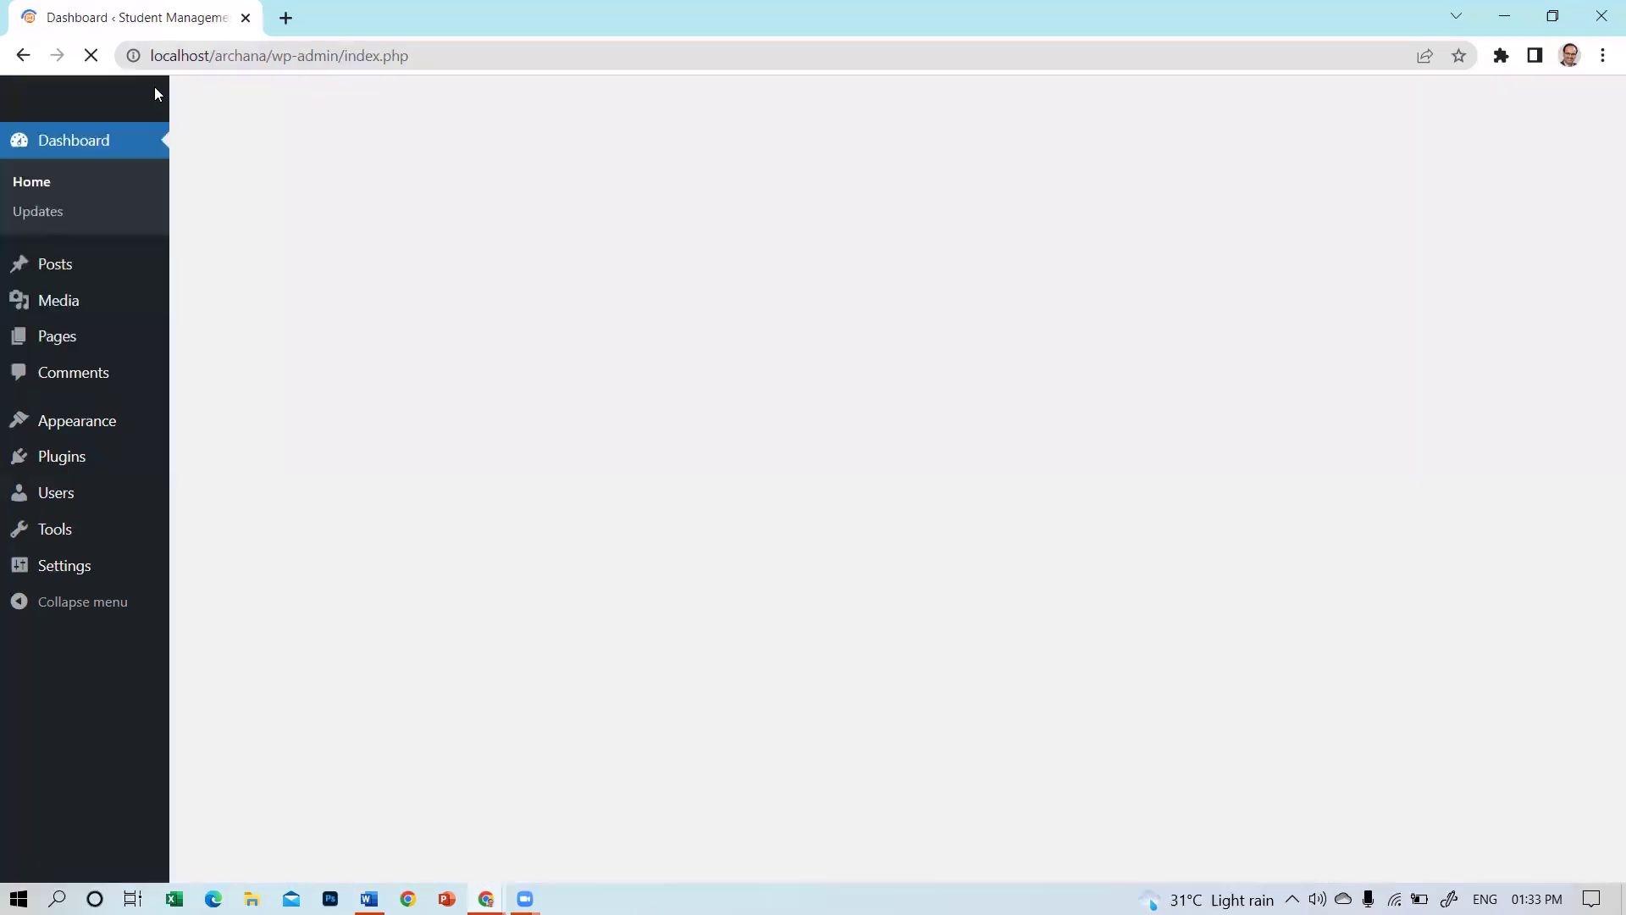
{"action": "left_click", "coordinate": [106, 101]}
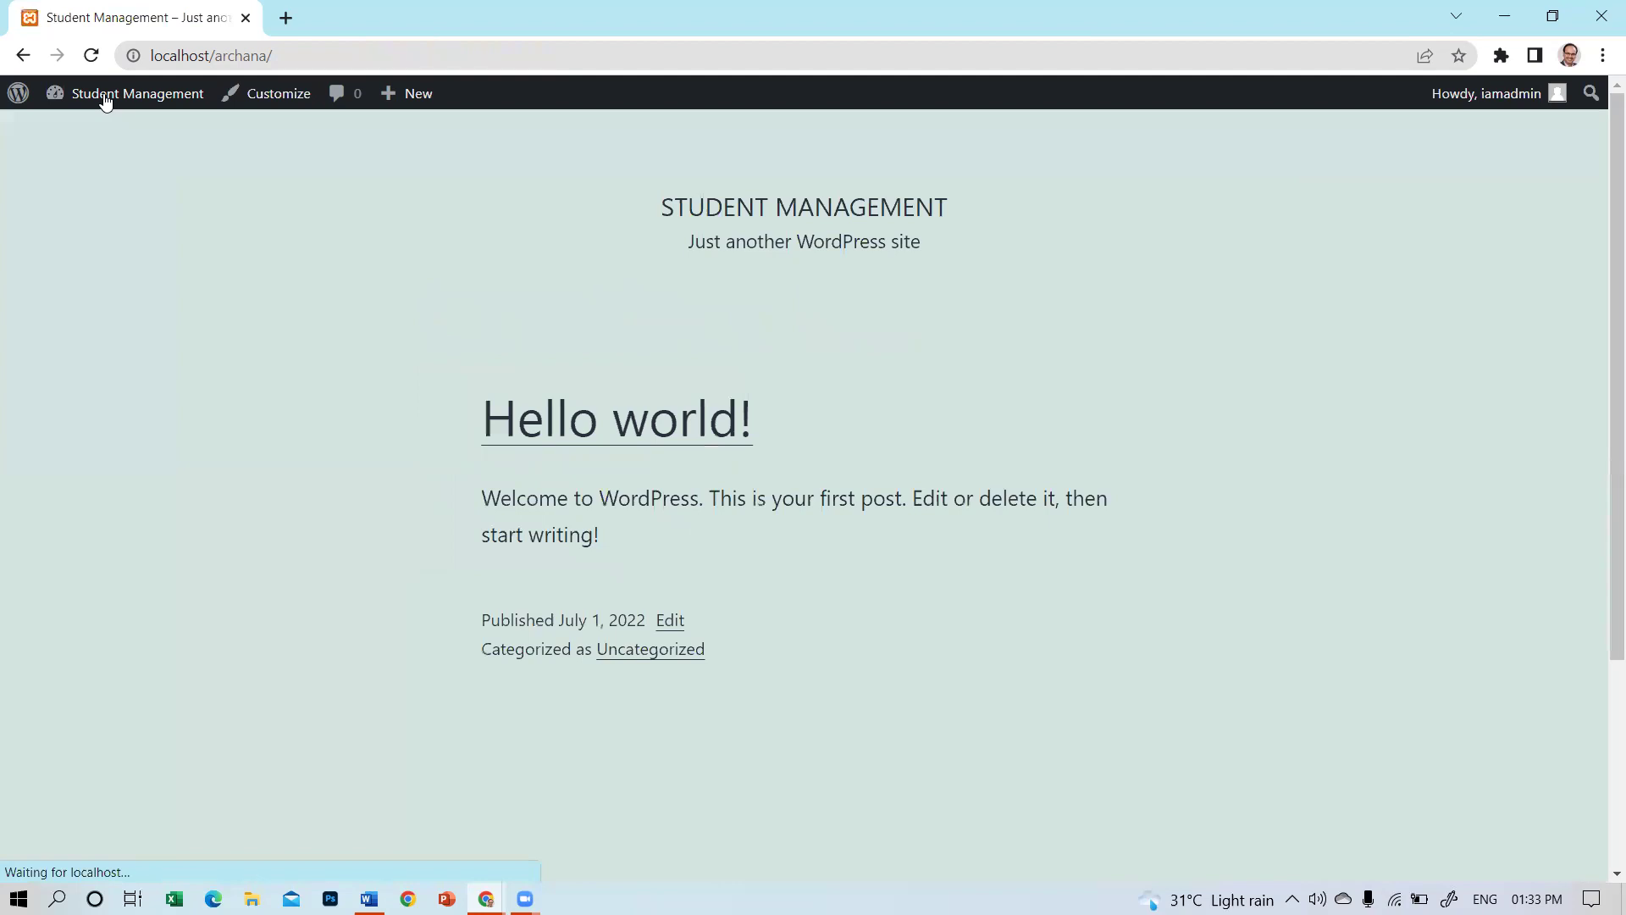
{"action": "scroll", "coordinate": [819, 466], "scroll_direction": "down", "scroll_amount": 3}
{"action": "scroll", "coordinate": [803, 430], "scroll_direction": "up", "scroll_amount": 3}
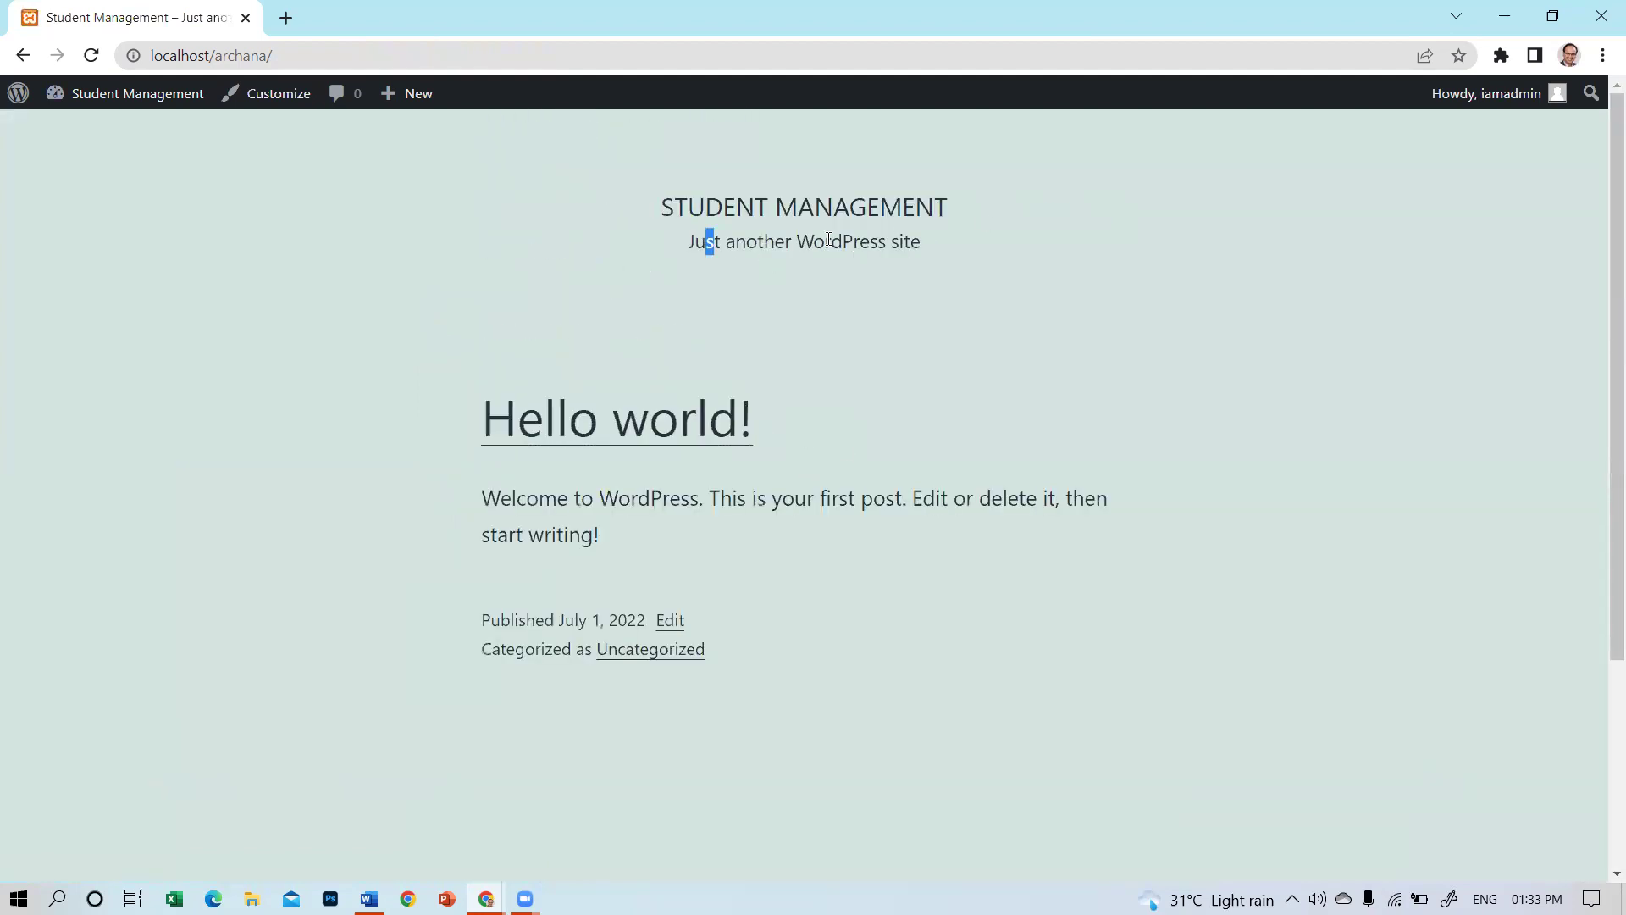
{"action": "left_click_drag", "start_coordinate": [828, 240], "coordinate": [1301, 277]}
{"action": "left_click_drag", "start_coordinate": [696, 242], "coordinate": [660, 212]}
{"action": "left_click_drag", "start_coordinate": [693, 242], "coordinate": [1064, 256]}
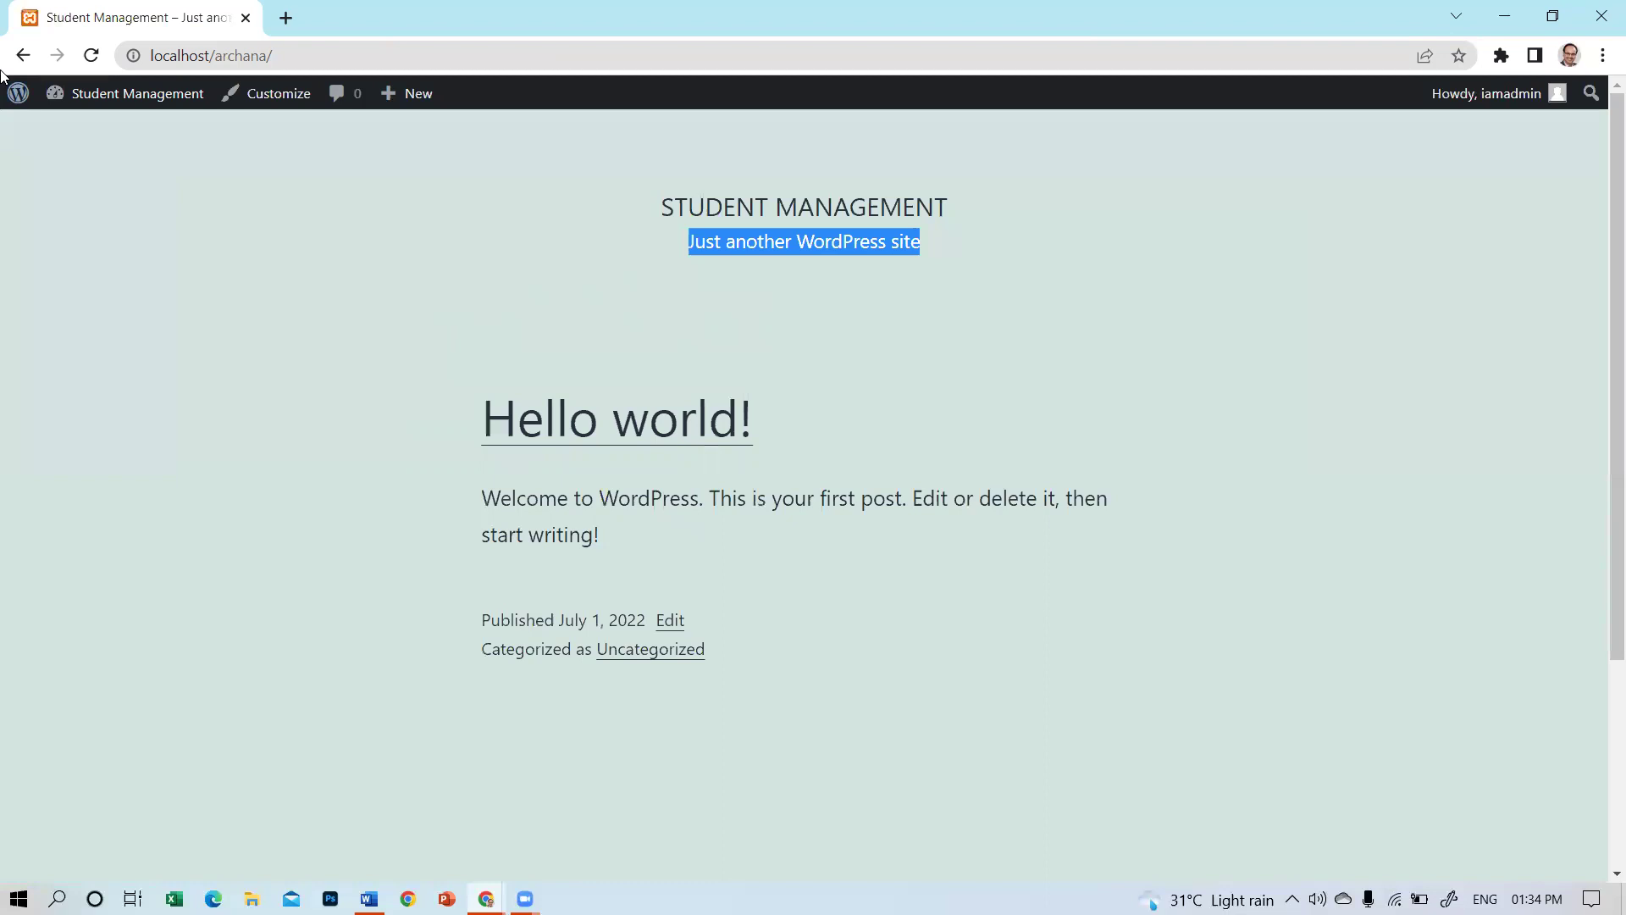
{"action": "mouse_move", "coordinate": [94, 128]}
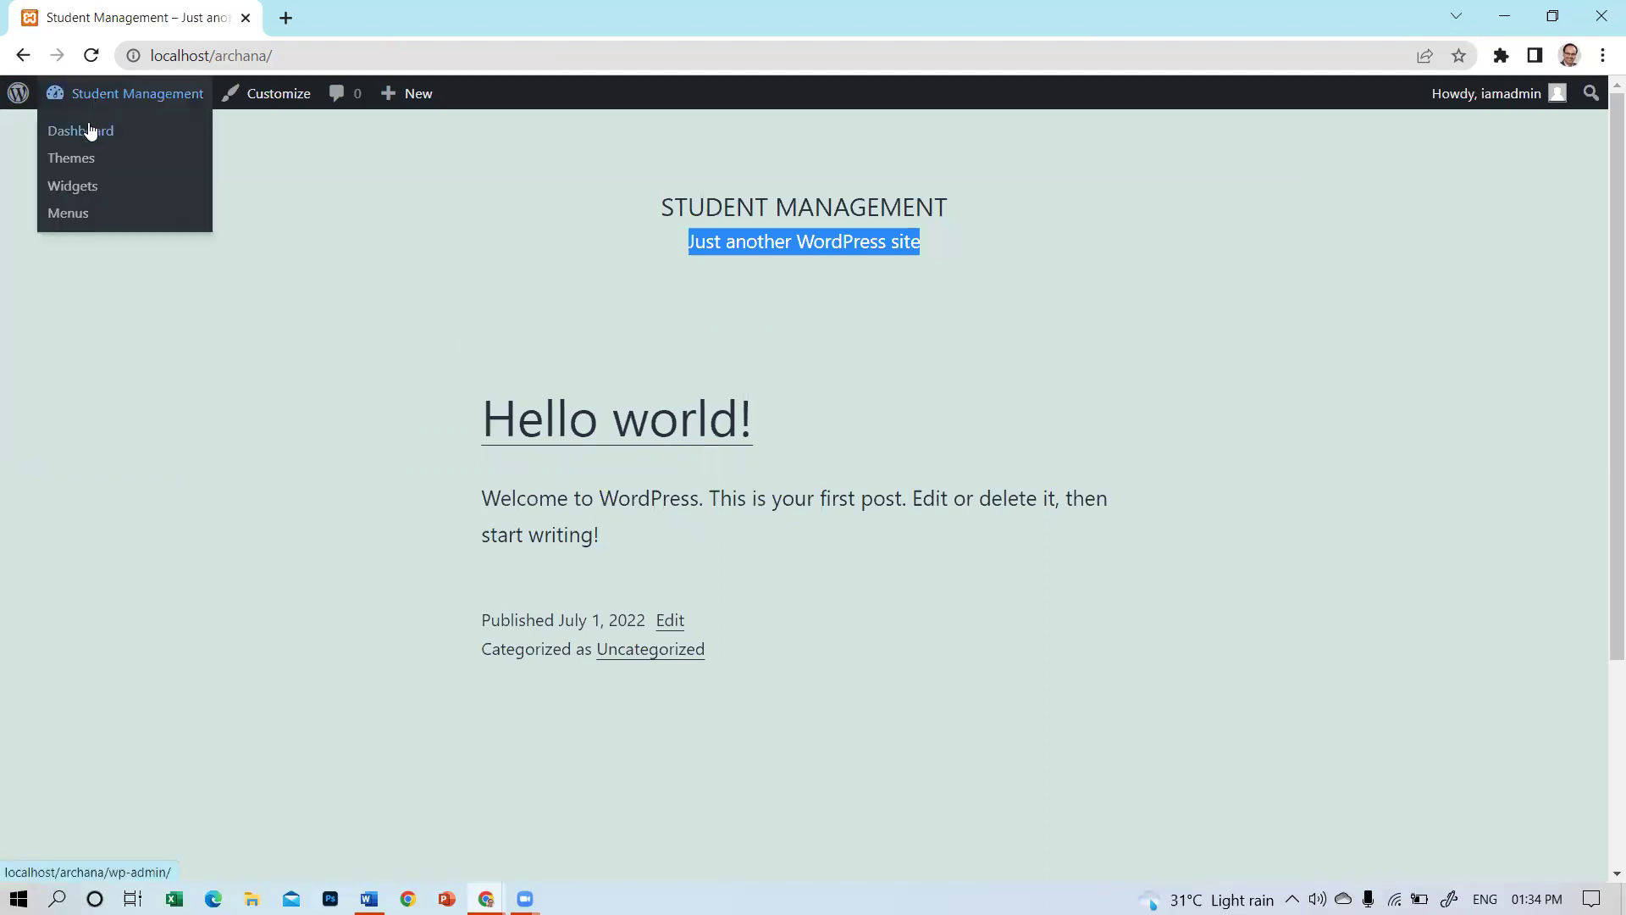
{"action": "left_click", "coordinate": [91, 132]}
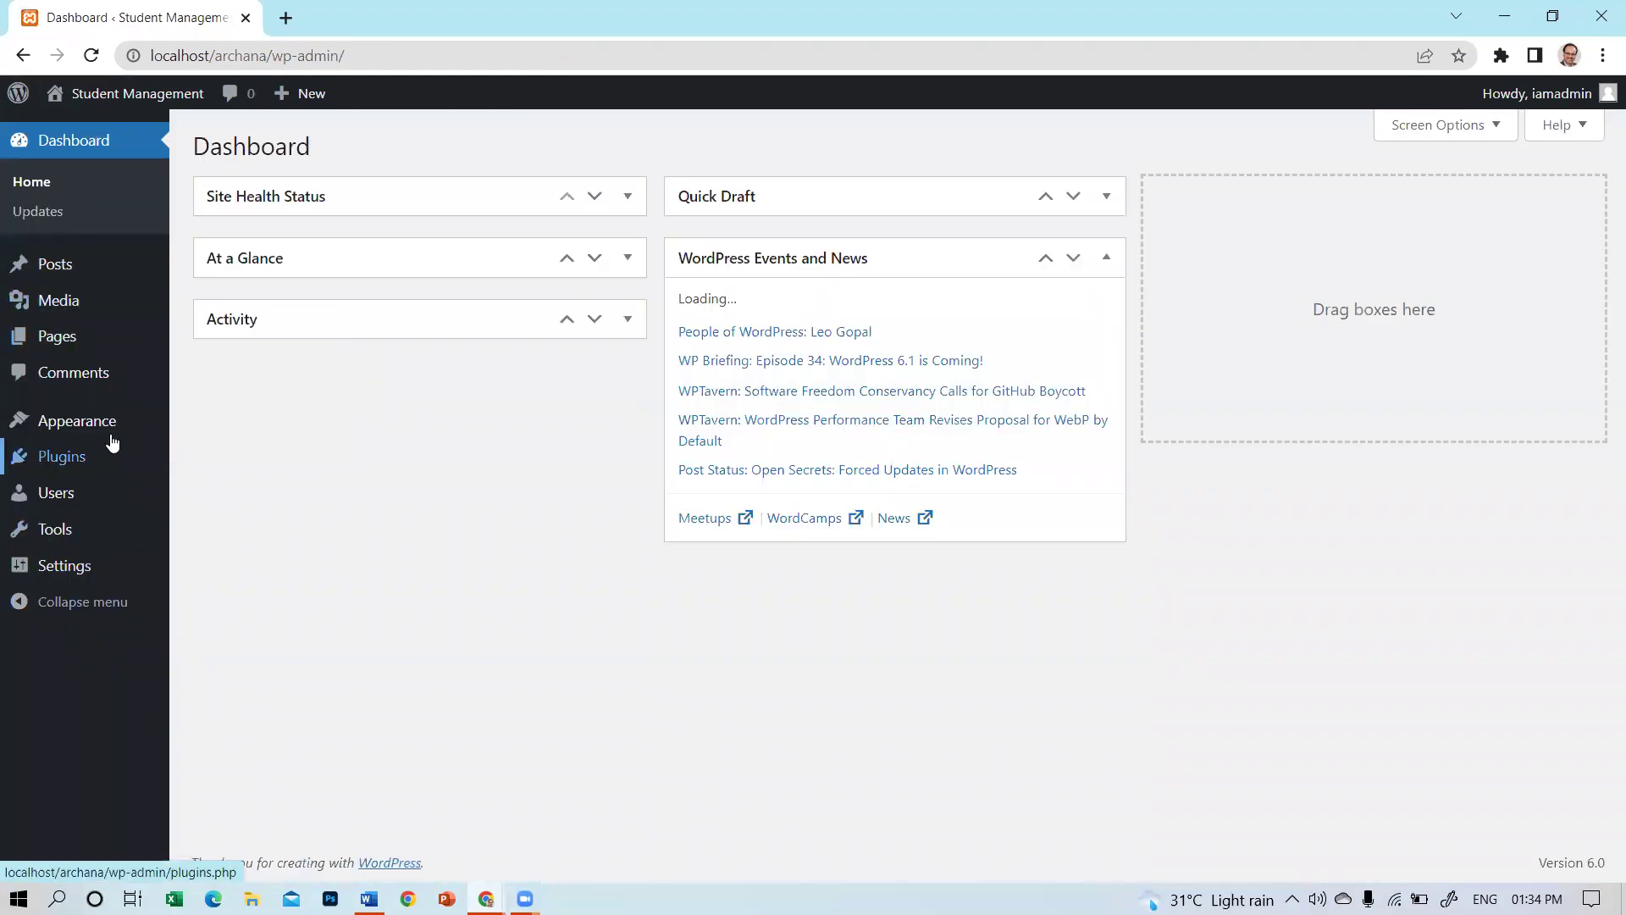
{"action": "mouse_move", "coordinate": [97, 437]}
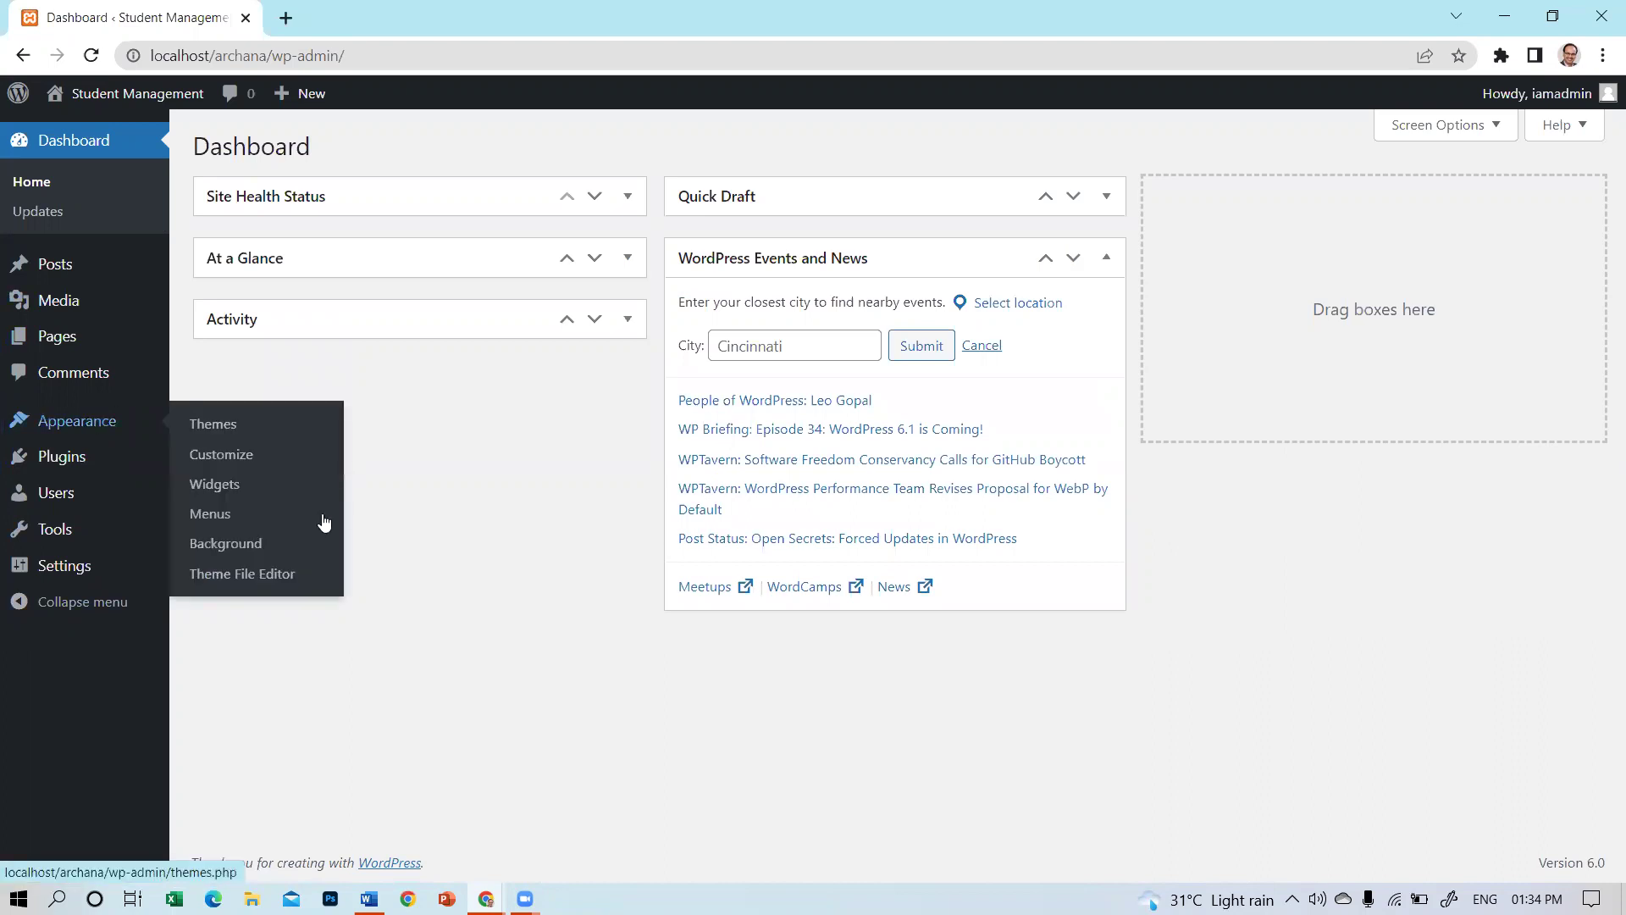
In Appearance > Menus, create a menu named 'main'.
{"action": "left_click", "coordinate": [215, 524]}
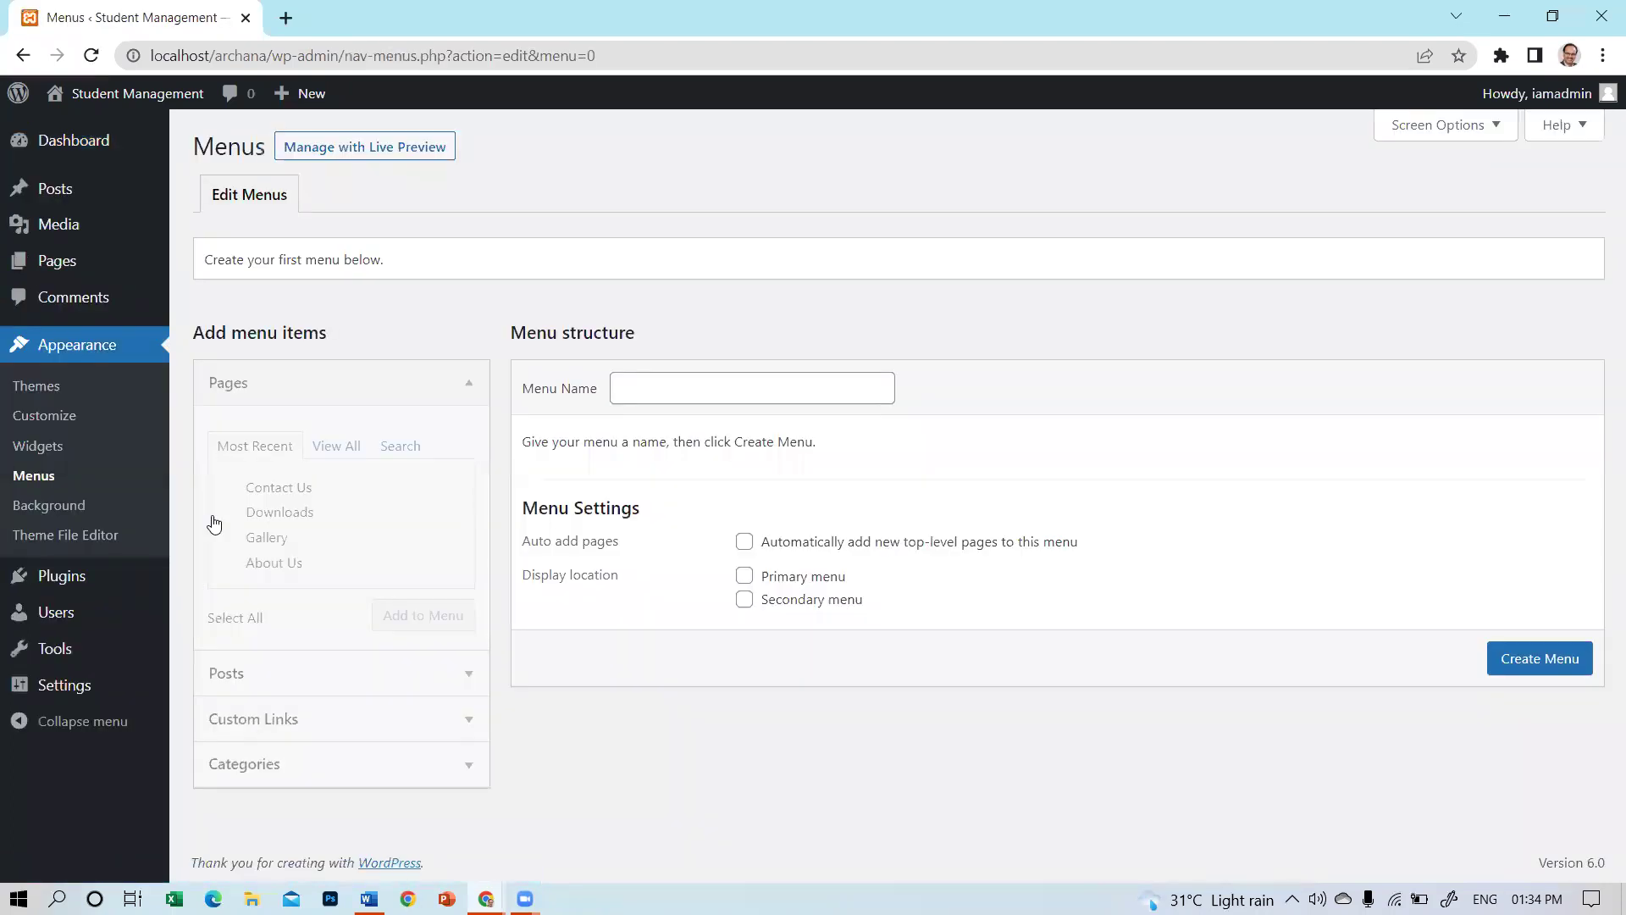
{"action": "left_click", "coordinate": [660, 388]}
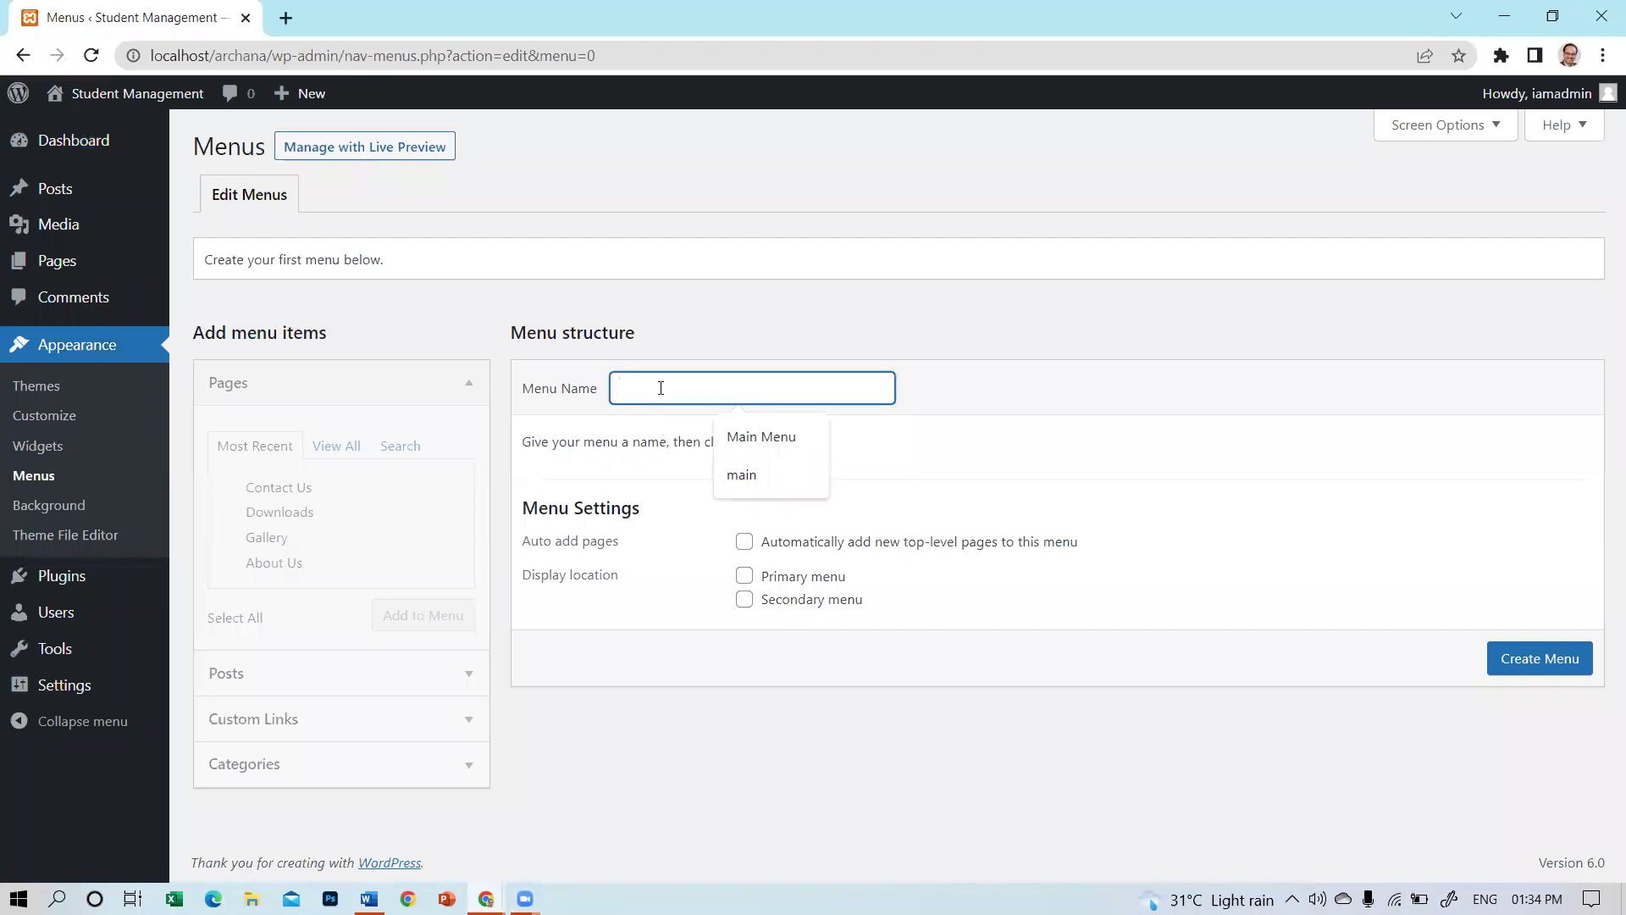
{"action": "type", "text": "main"}
{"action": "left_click", "coordinate": [764, 435]}
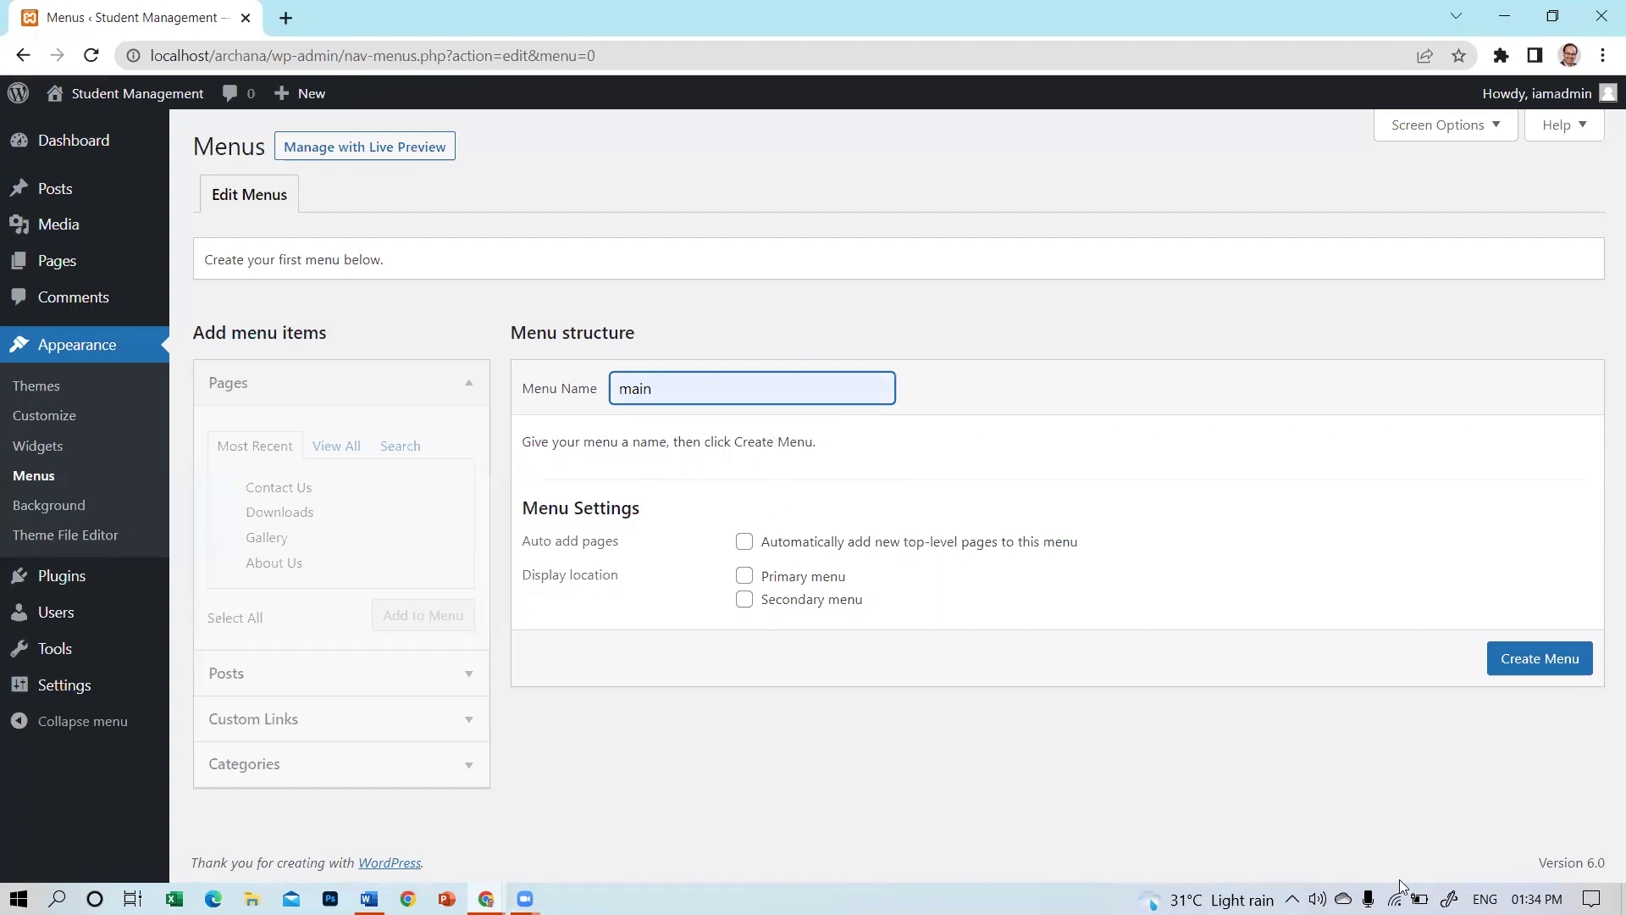
{"action": "left_click", "coordinate": [1550, 666]}
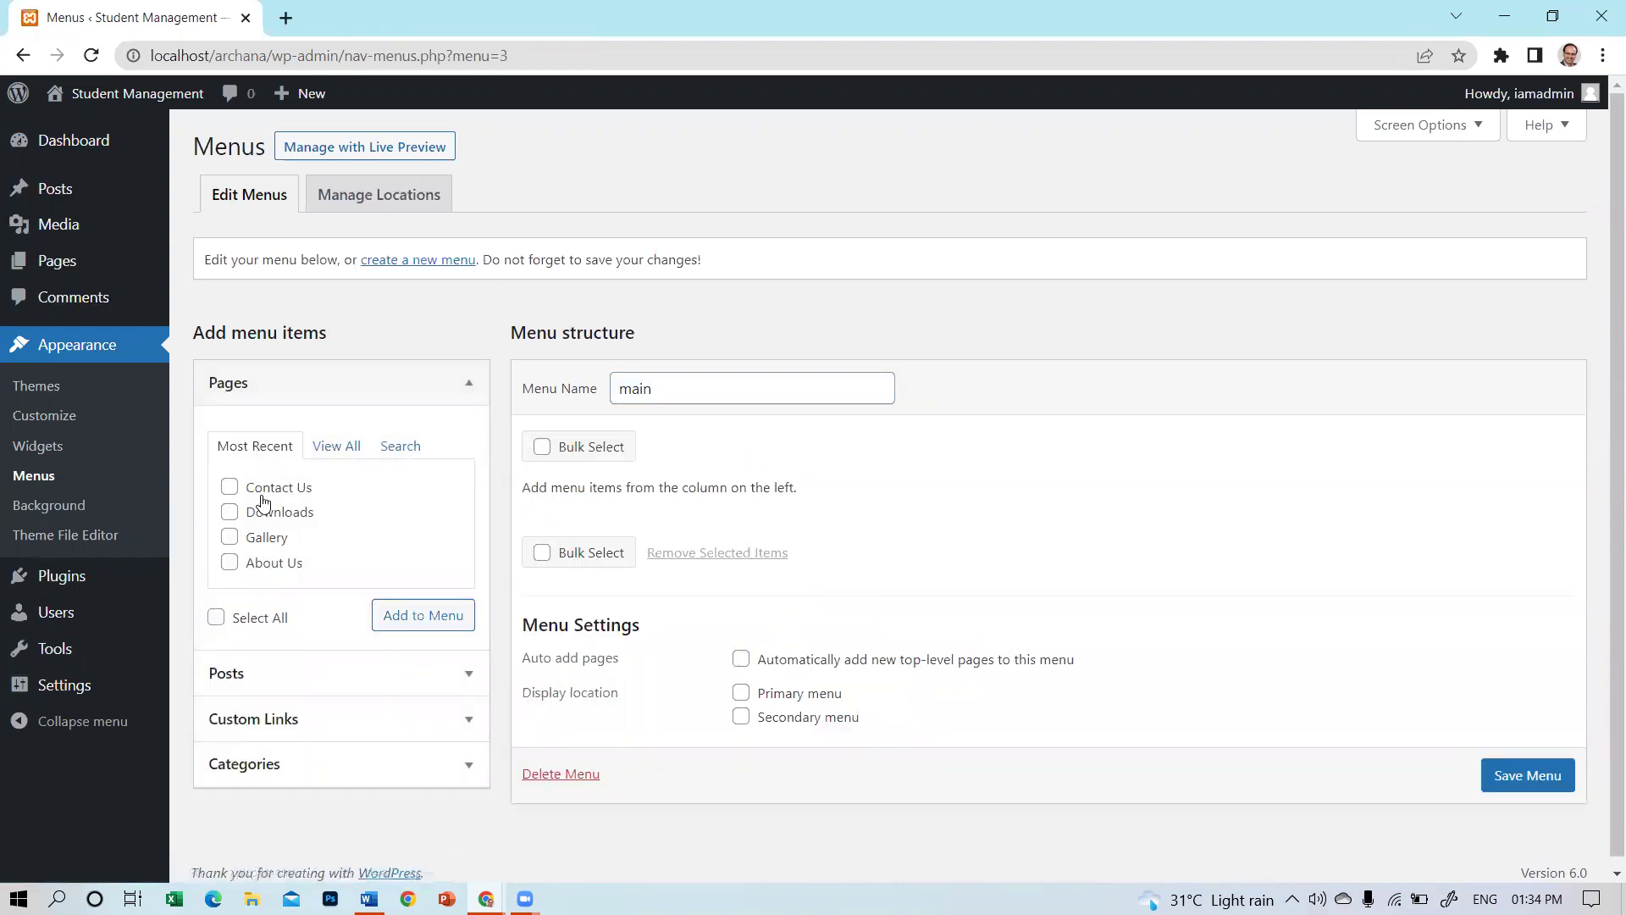
Add the Contact Us, Downloads, Gallery and About Us pages to the main menu.
{"action": "left_click", "coordinate": [229, 486]}
{"action": "left_click", "coordinate": [229, 512]}
{"action": "left_click", "coordinate": [229, 537]}
{"action": "left_click", "coordinate": [229, 562]}
{"action": "left_click", "coordinate": [434, 627]}
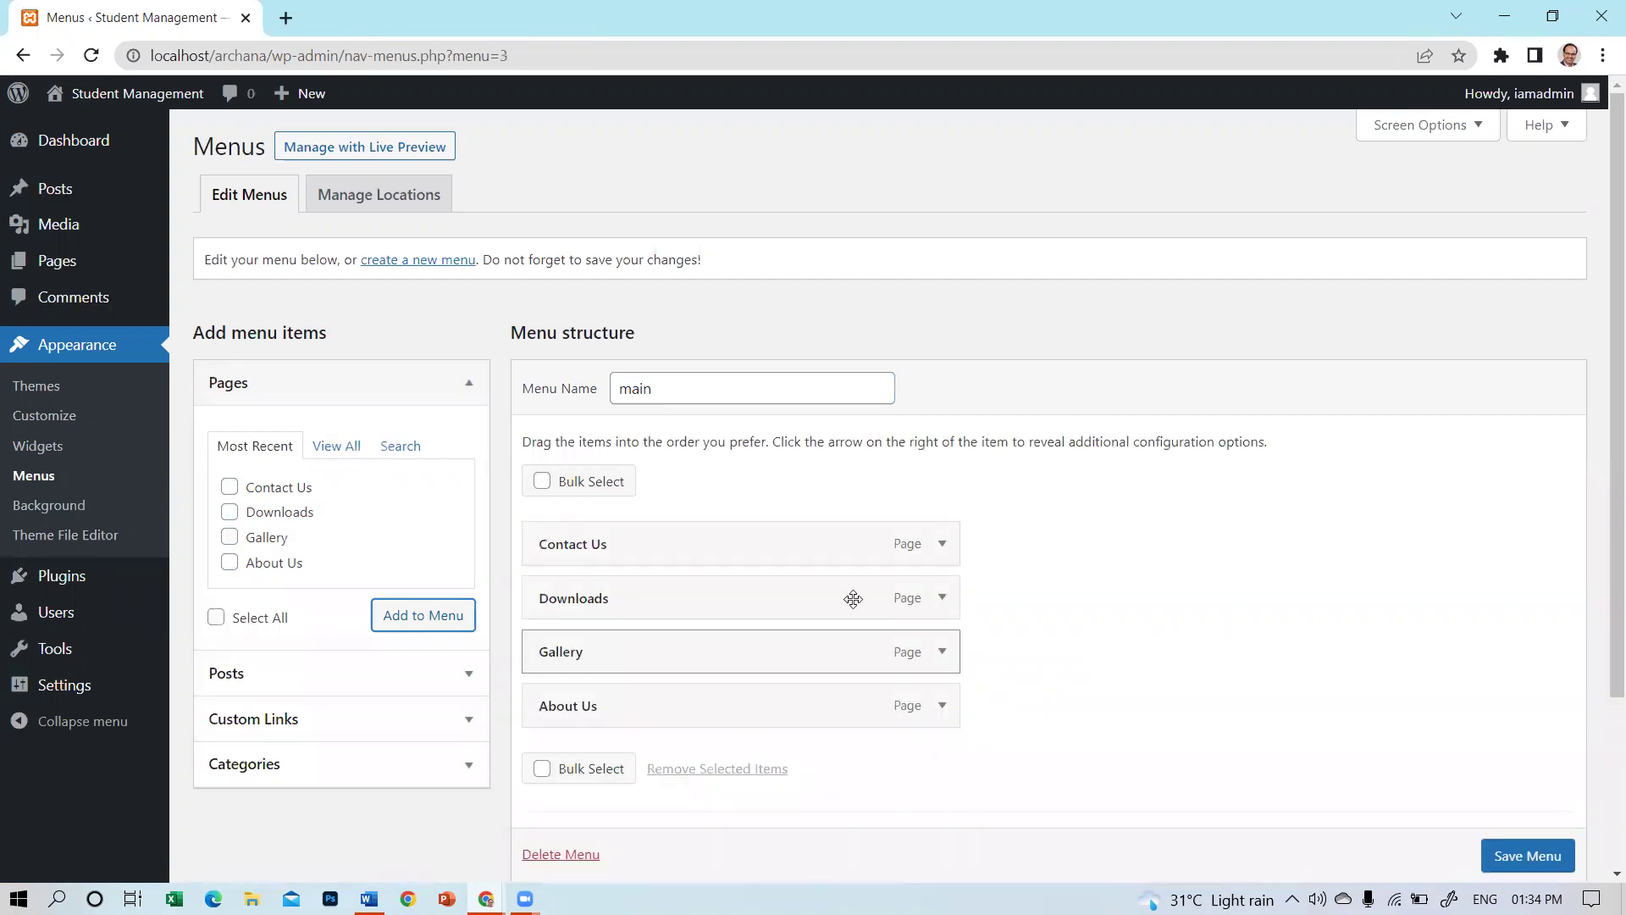
Reorder the menu items to About Us, Gallery, Downloads, Contact Us.
{"action": "scroll", "coordinate": [995, 576], "scroll_direction": "down", "scroll_amount": 3}
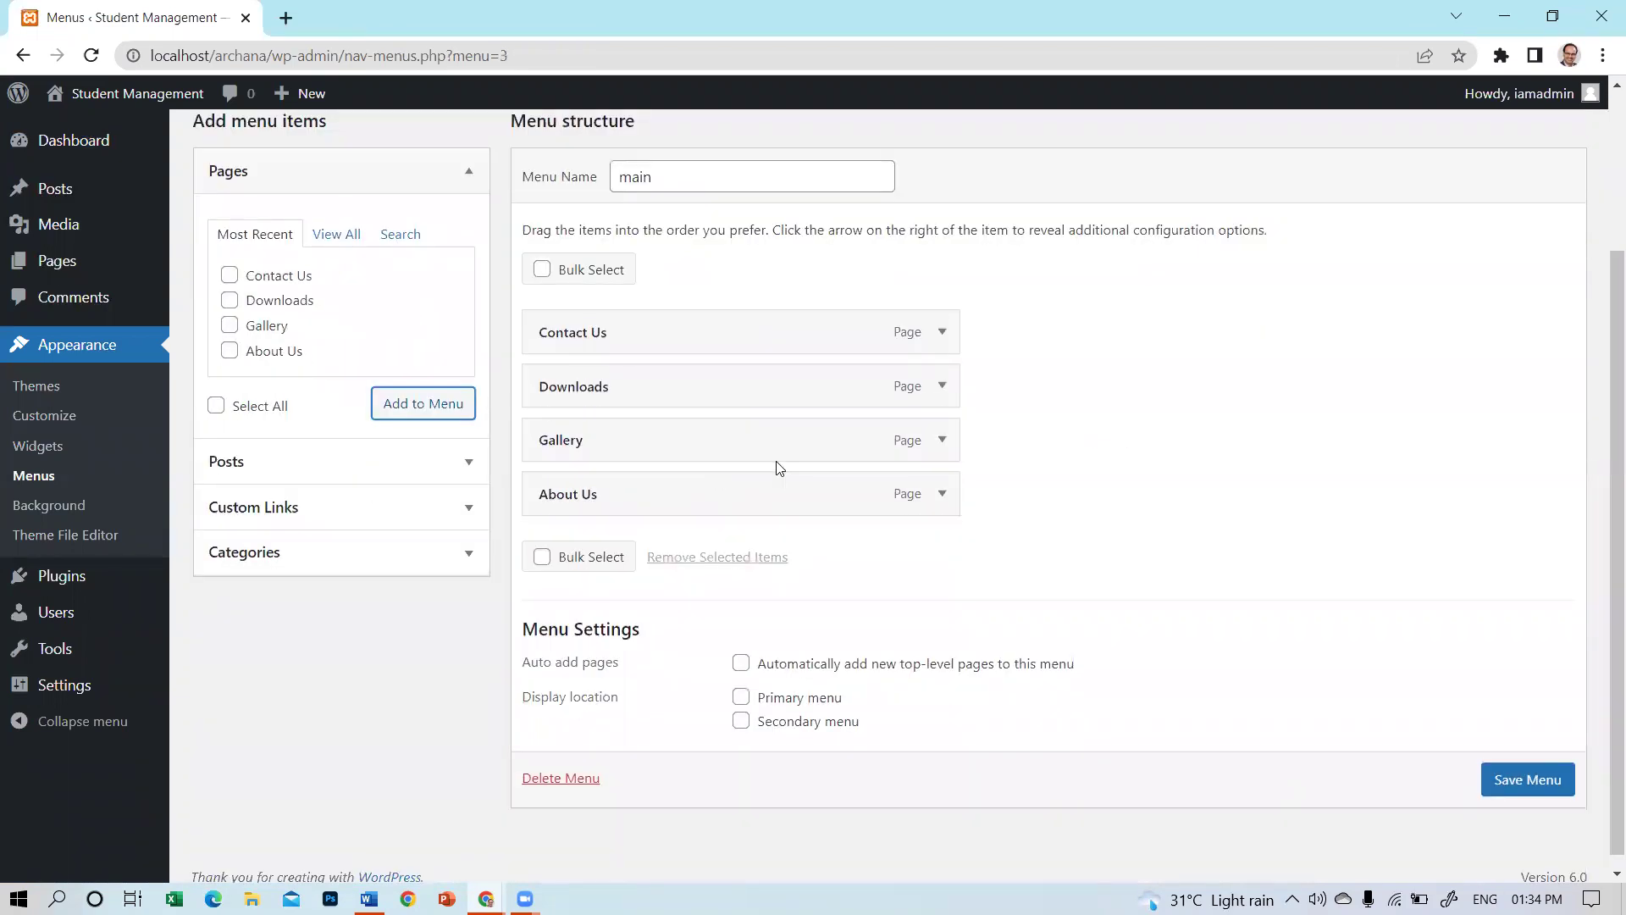
{"action": "mouse_move", "coordinate": [608, 504]}
{"action": "left_mouse_down"}
{"action": "mouse_move", "coordinate": [607, 318]}
{"action": "mouse_move", "coordinate": [597, 530]}
{"action": "mouse_move", "coordinate": [600, 504]}
{"action": "left_mouse_up"}
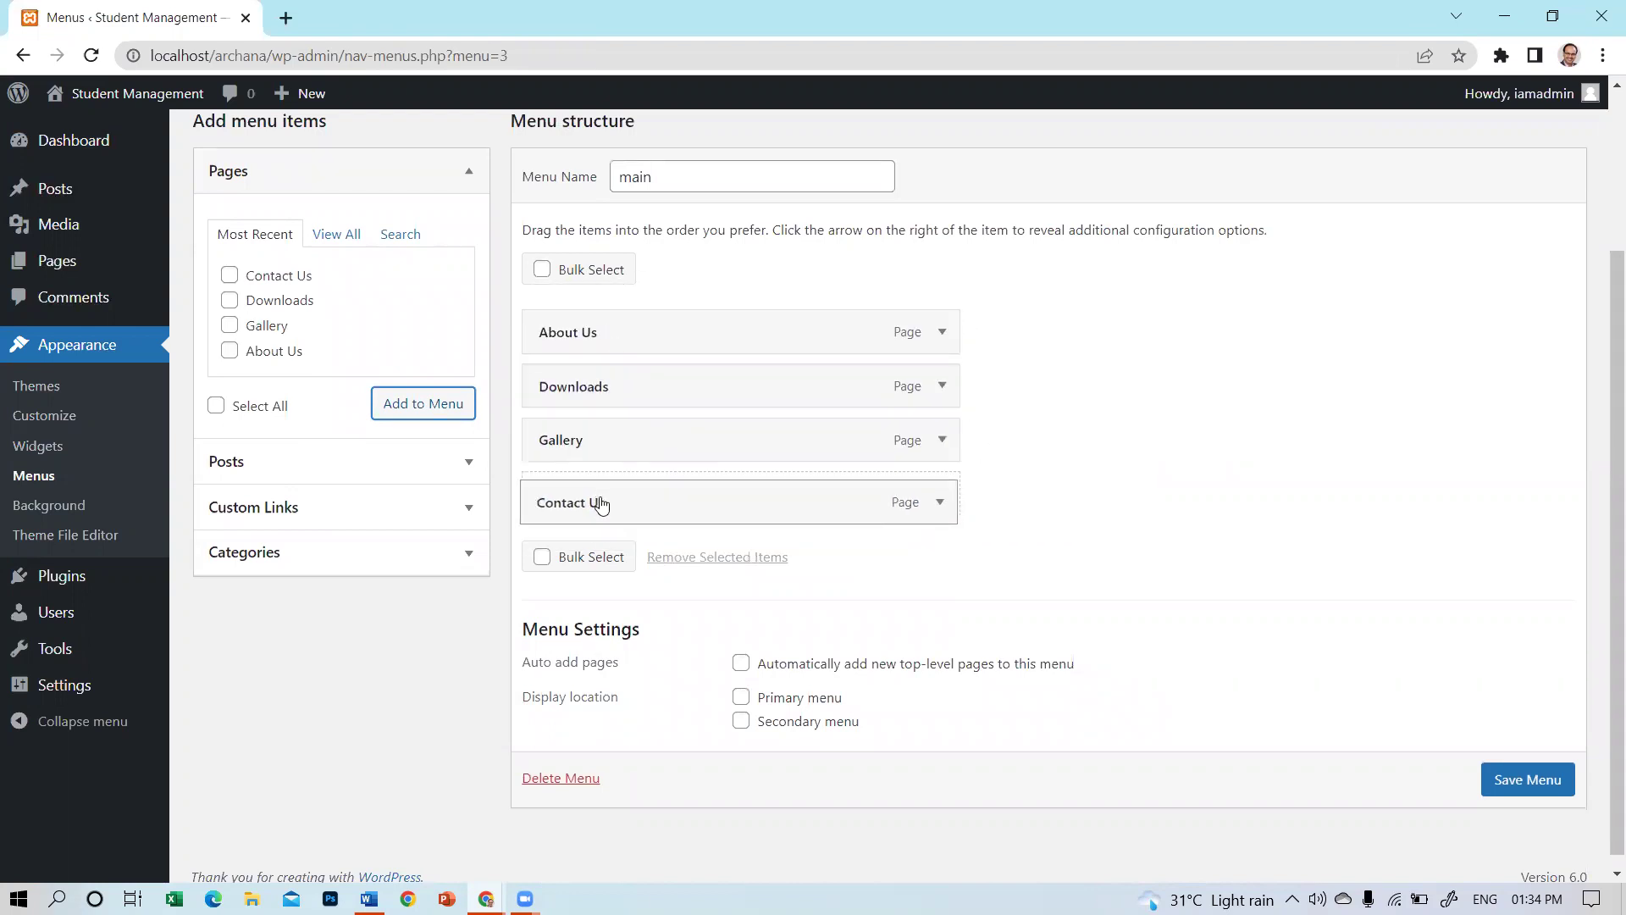
{"action": "left_click_drag", "start_coordinate": [588, 404], "coordinate": [587, 447]}
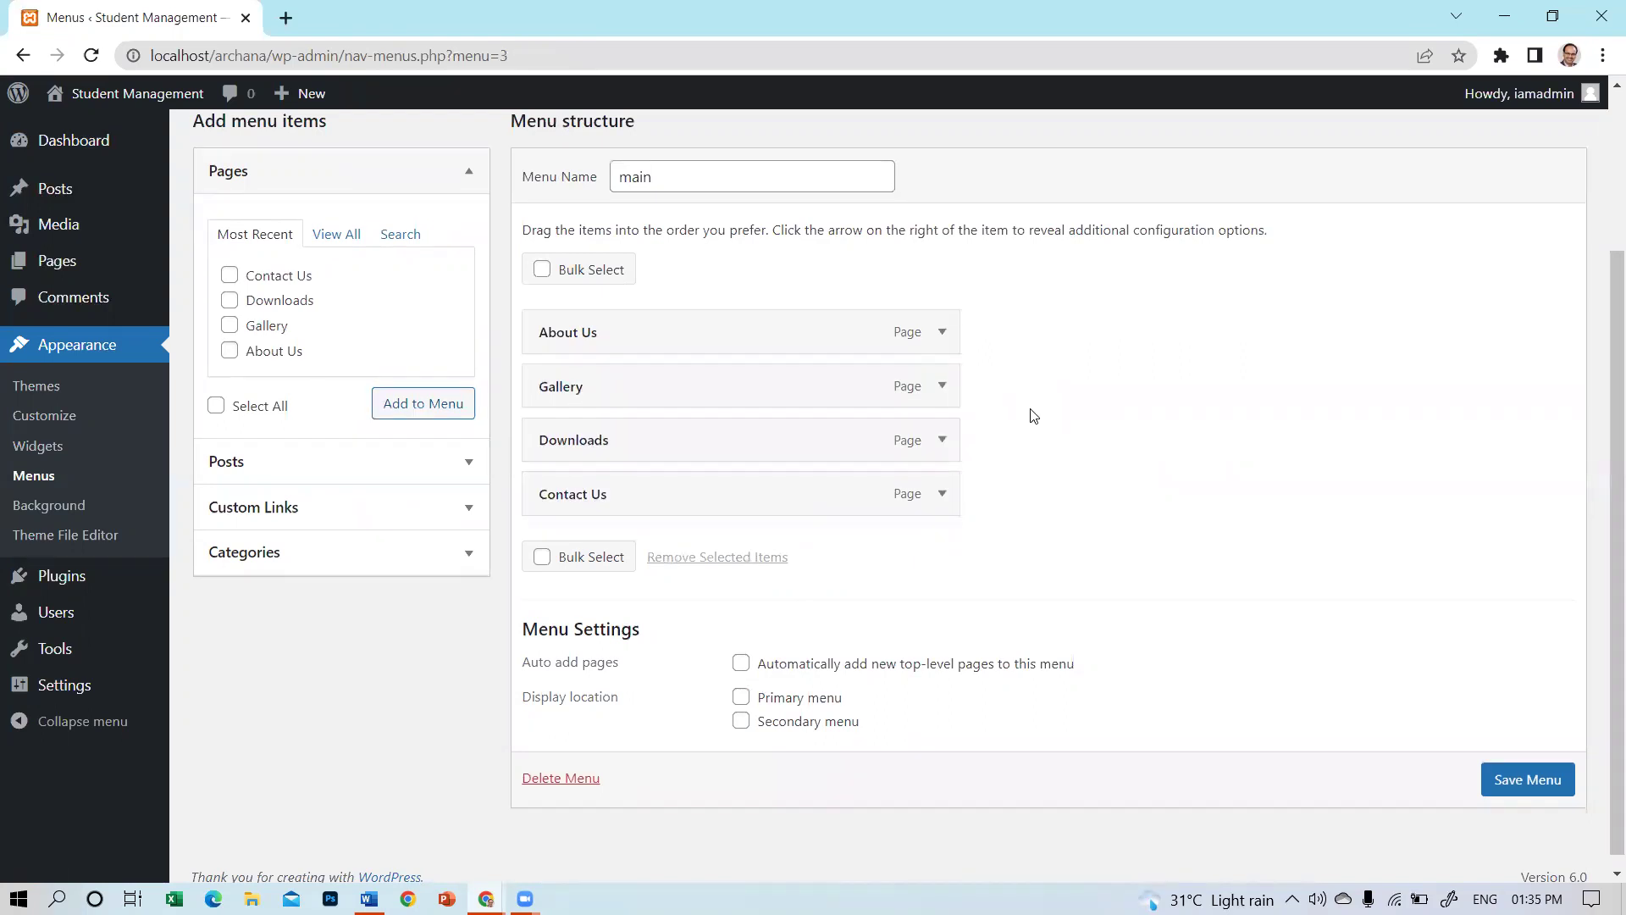
From the full Pages list, select the Home page and add it to the main menu.
{"action": "left_click", "coordinate": [336, 238]}
{"action": "left_click", "coordinate": [262, 235]}
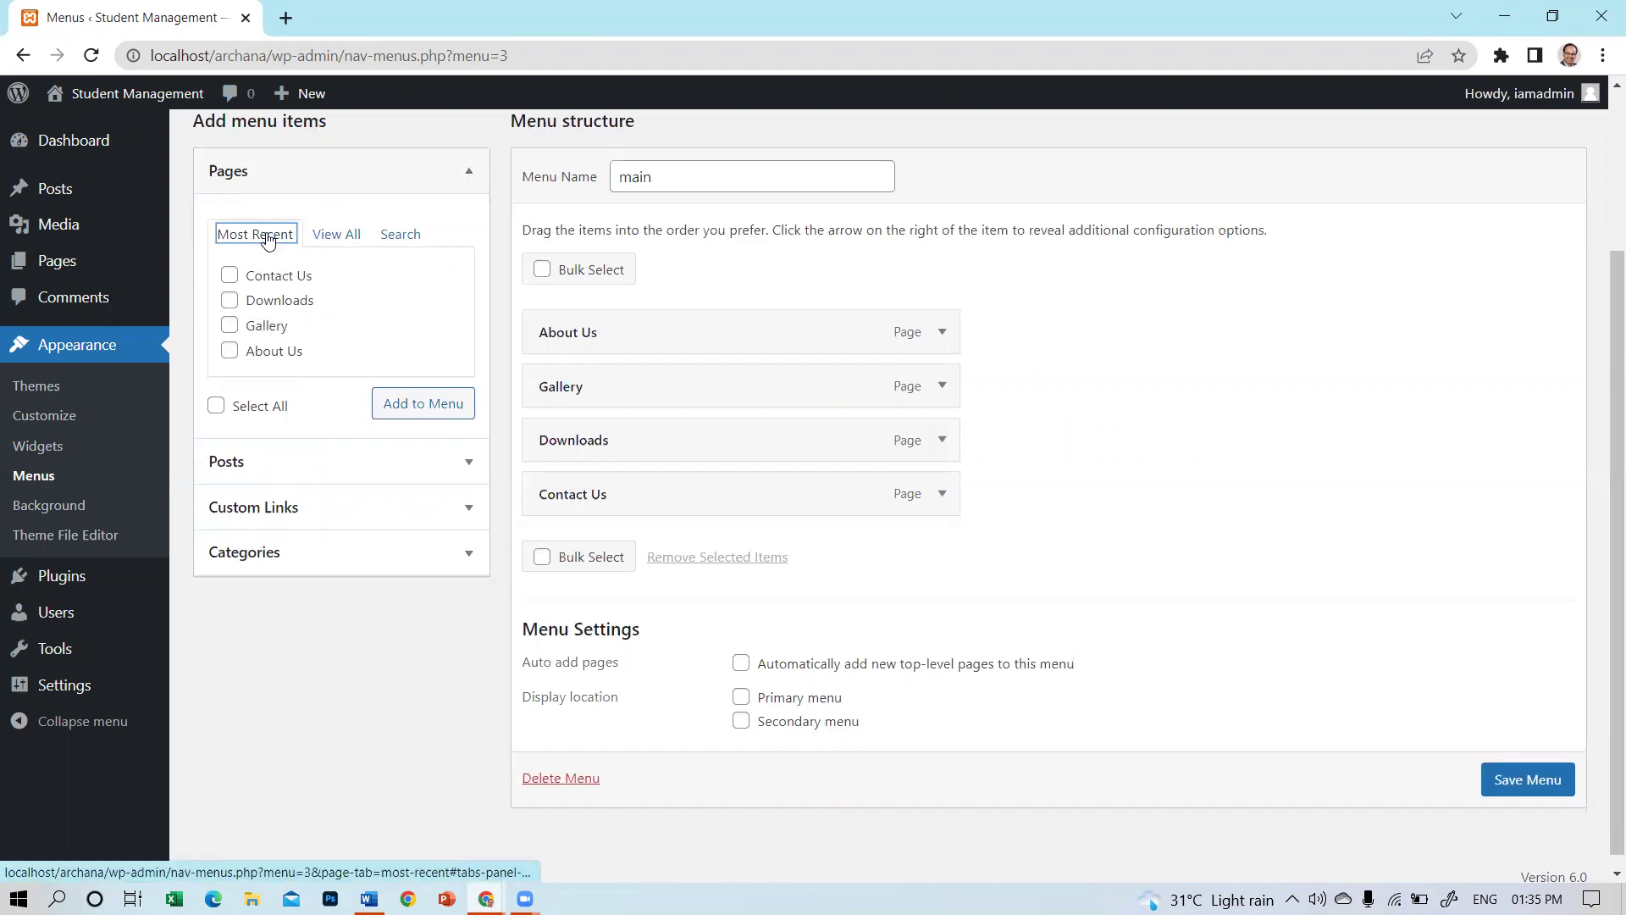
{"action": "left_click", "coordinate": [334, 237]}
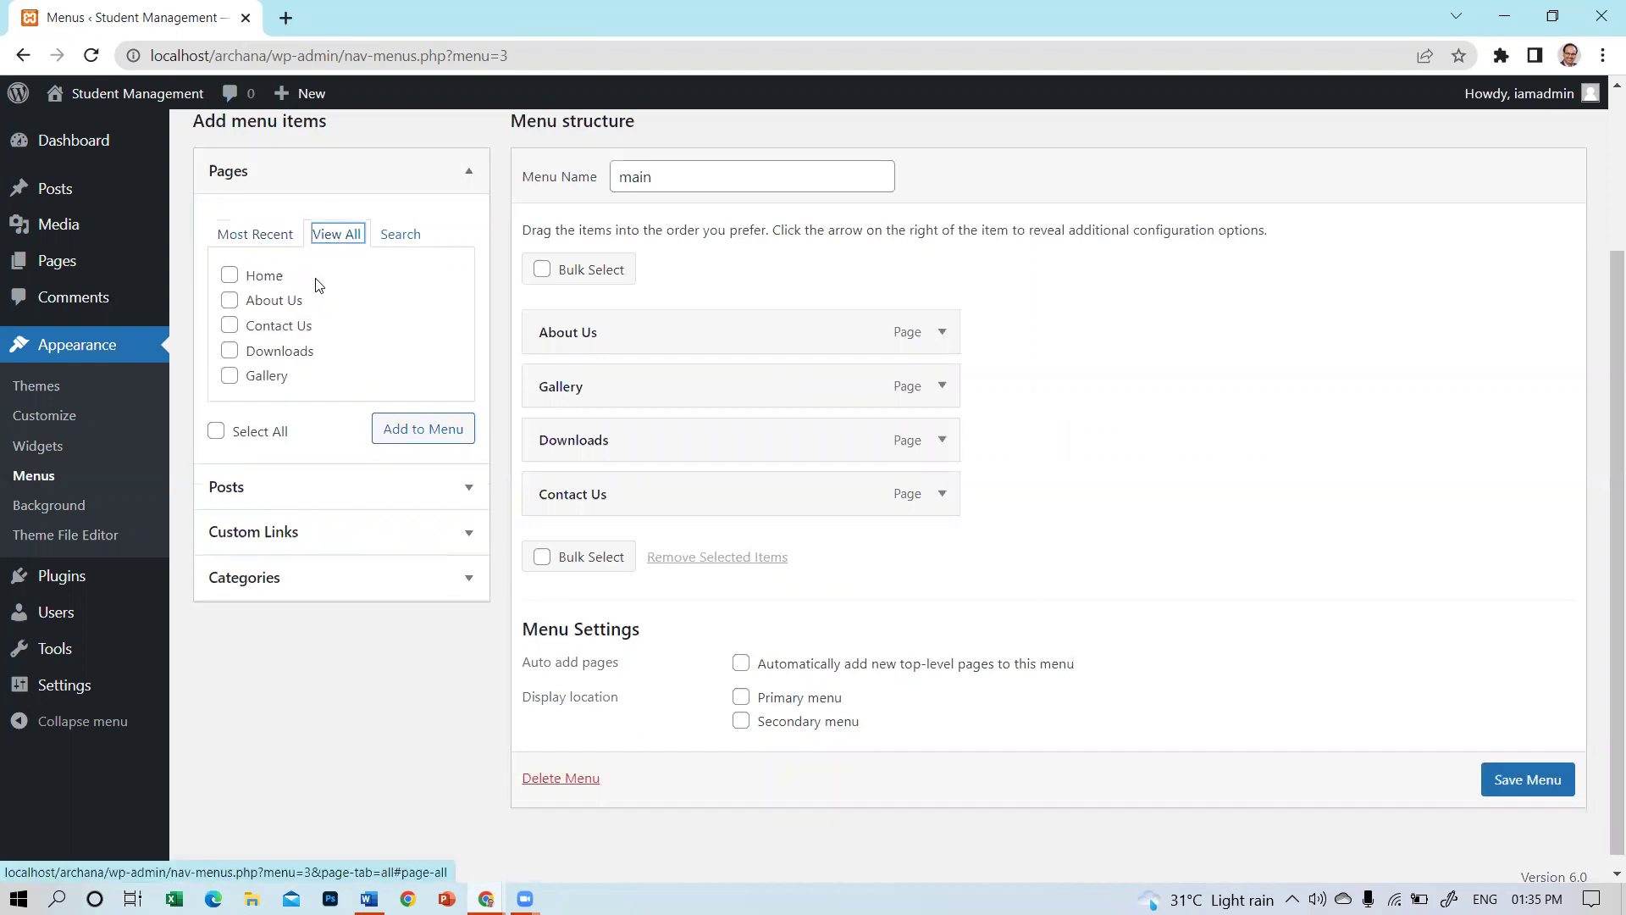
{"action": "left_click", "coordinate": [228, 276]}
{"action": "left_click", "coordinate": [449, 434]}
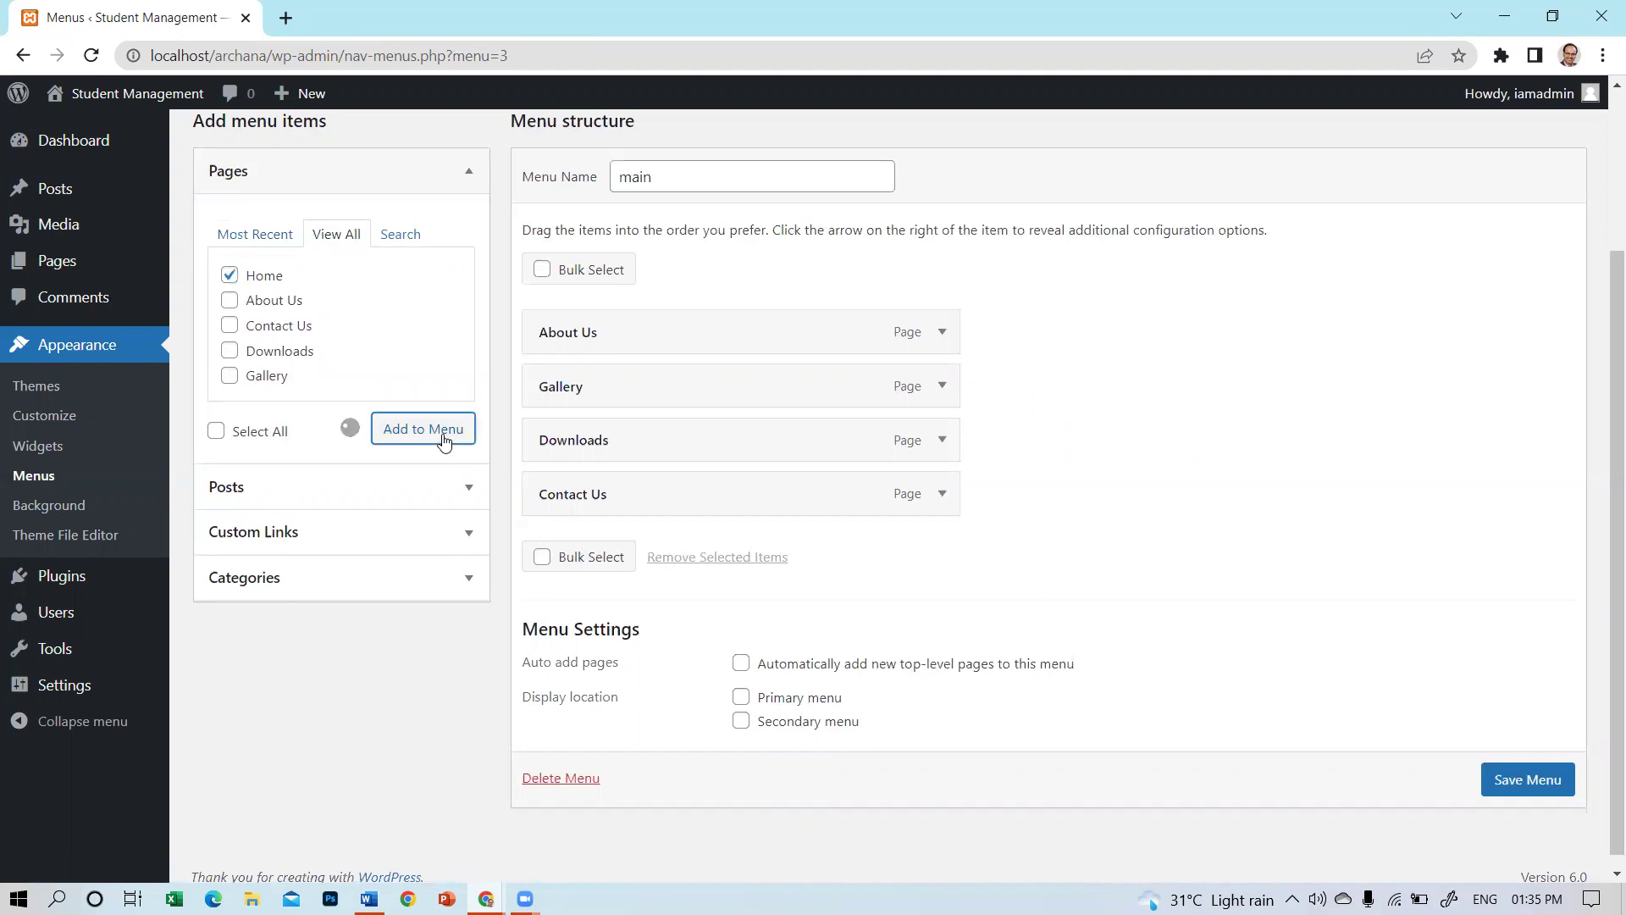
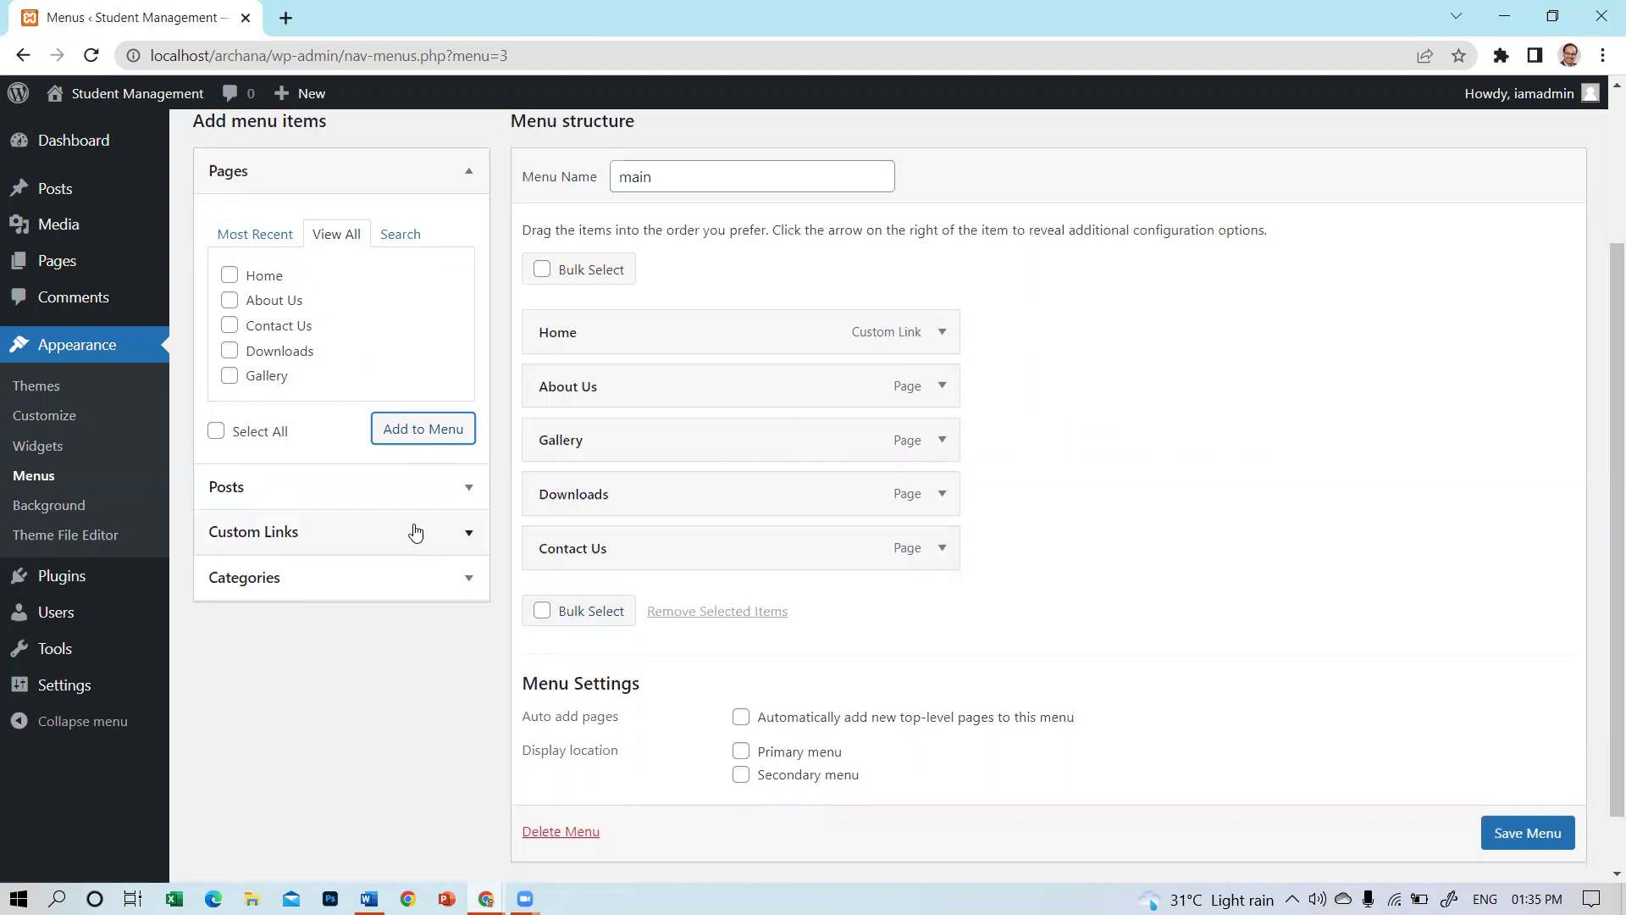
{"action": "left_click", "coordinate": [466, 535]}
{"action": "left_click", "coordinate": [410, 328]}
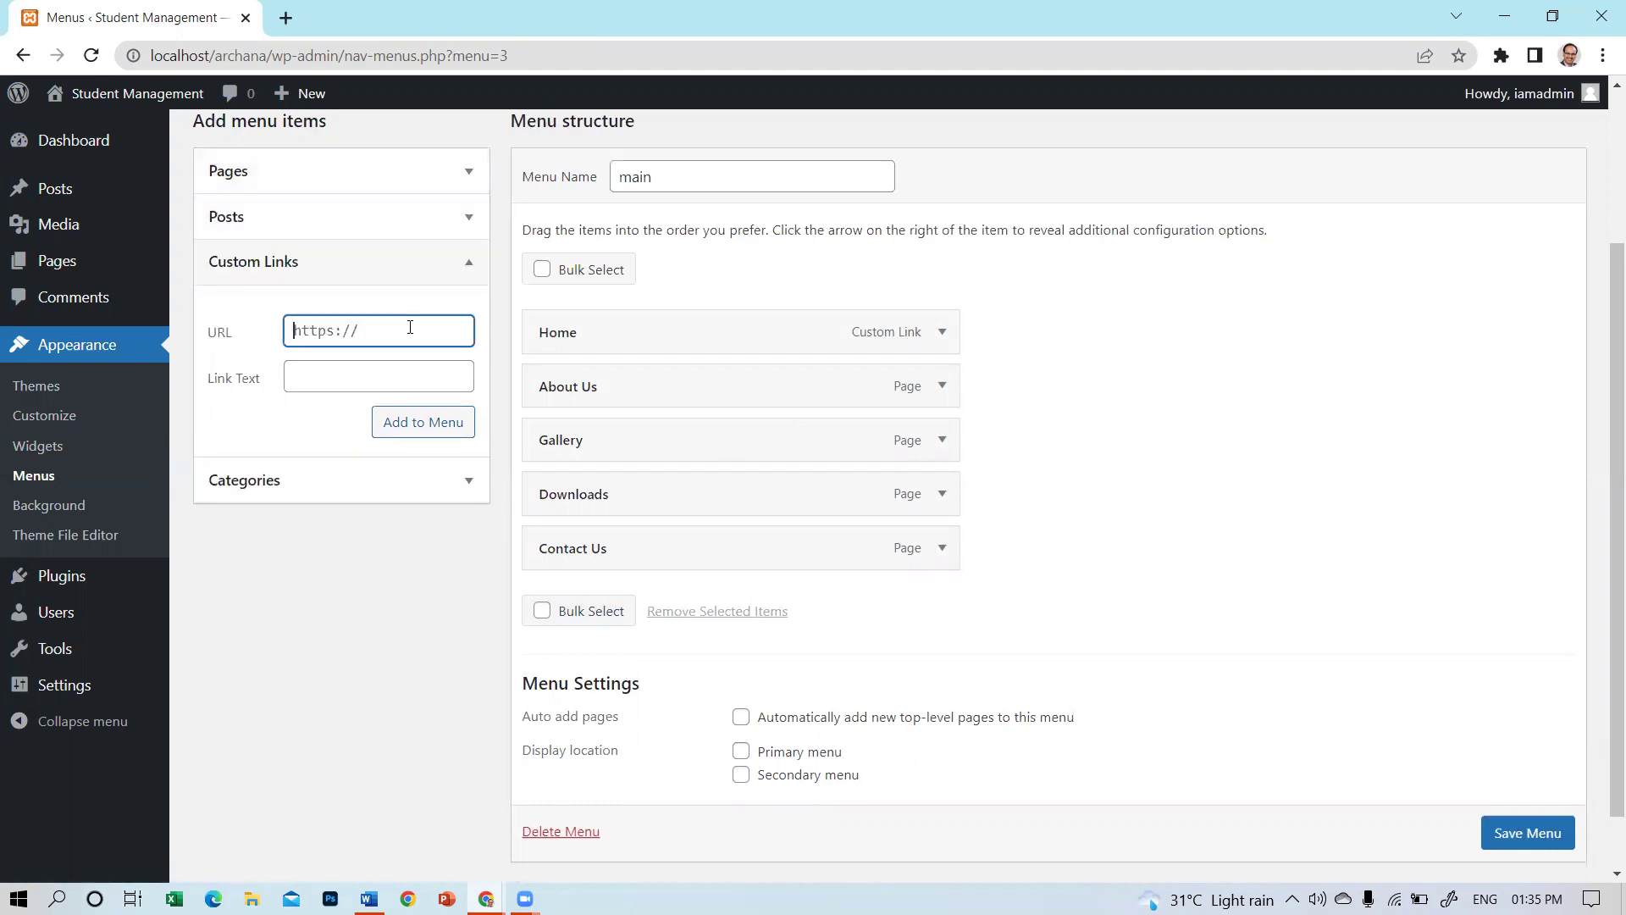
{"action": "type", "text": "www.nicecomputers.in"}
{"action": "key", "text": "Home"}
{"action": "type", "text": "http://"}
{"action": "left_click", "coordinate": [316, 373]}
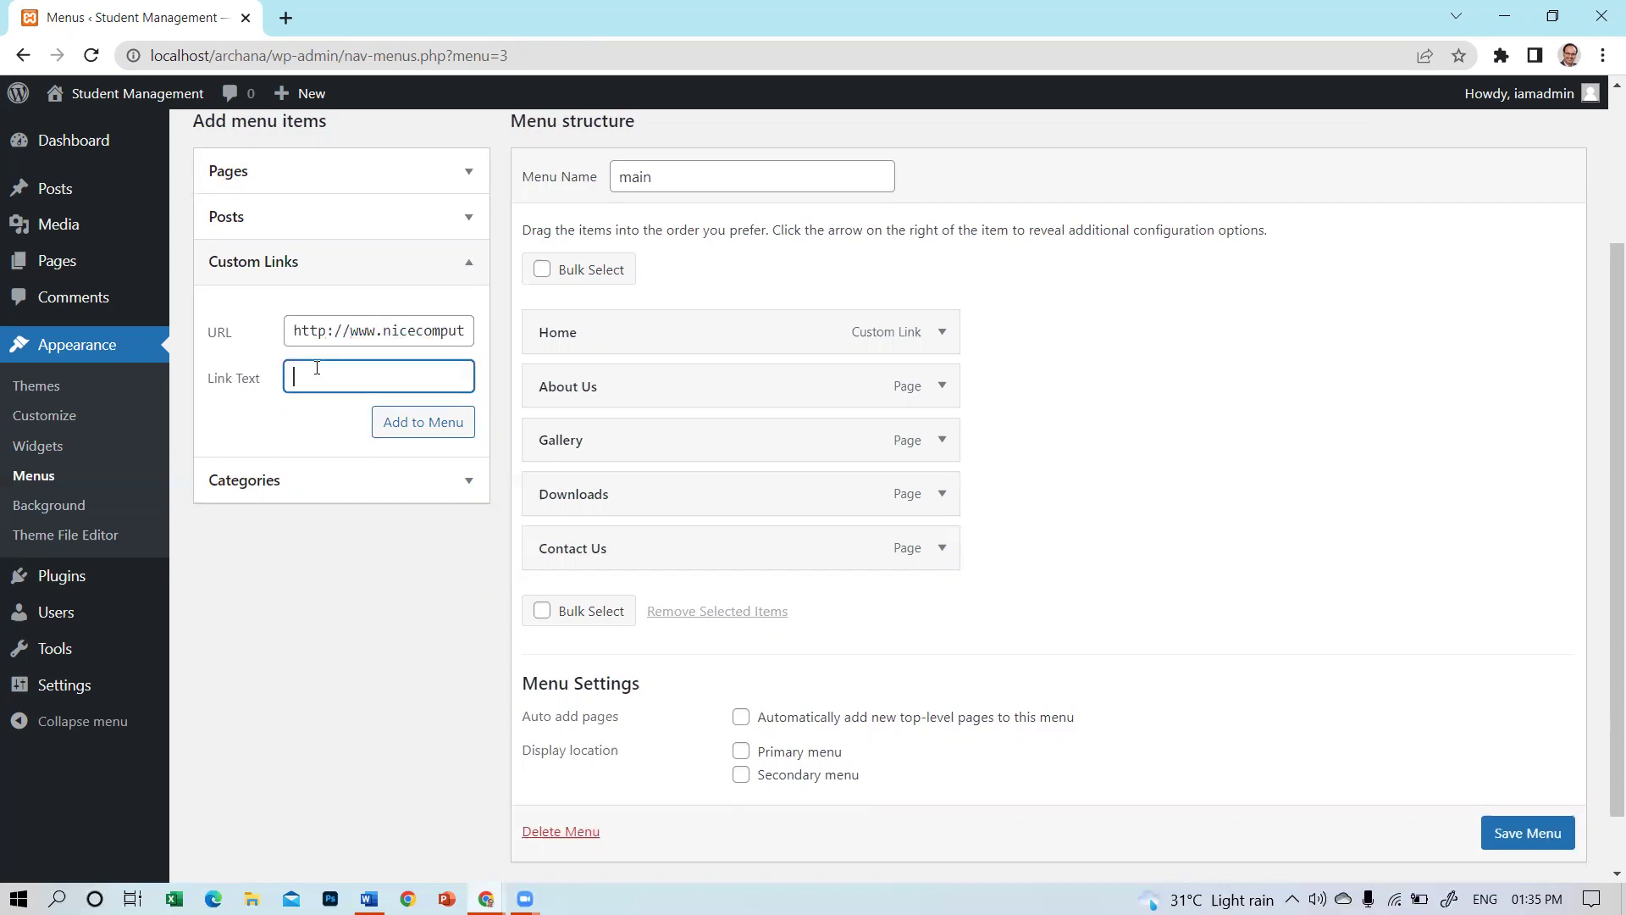
{"action": "type", "text": "Open NICE Computers"}
{"action": "left_click", "coordinate": [391, 423]}
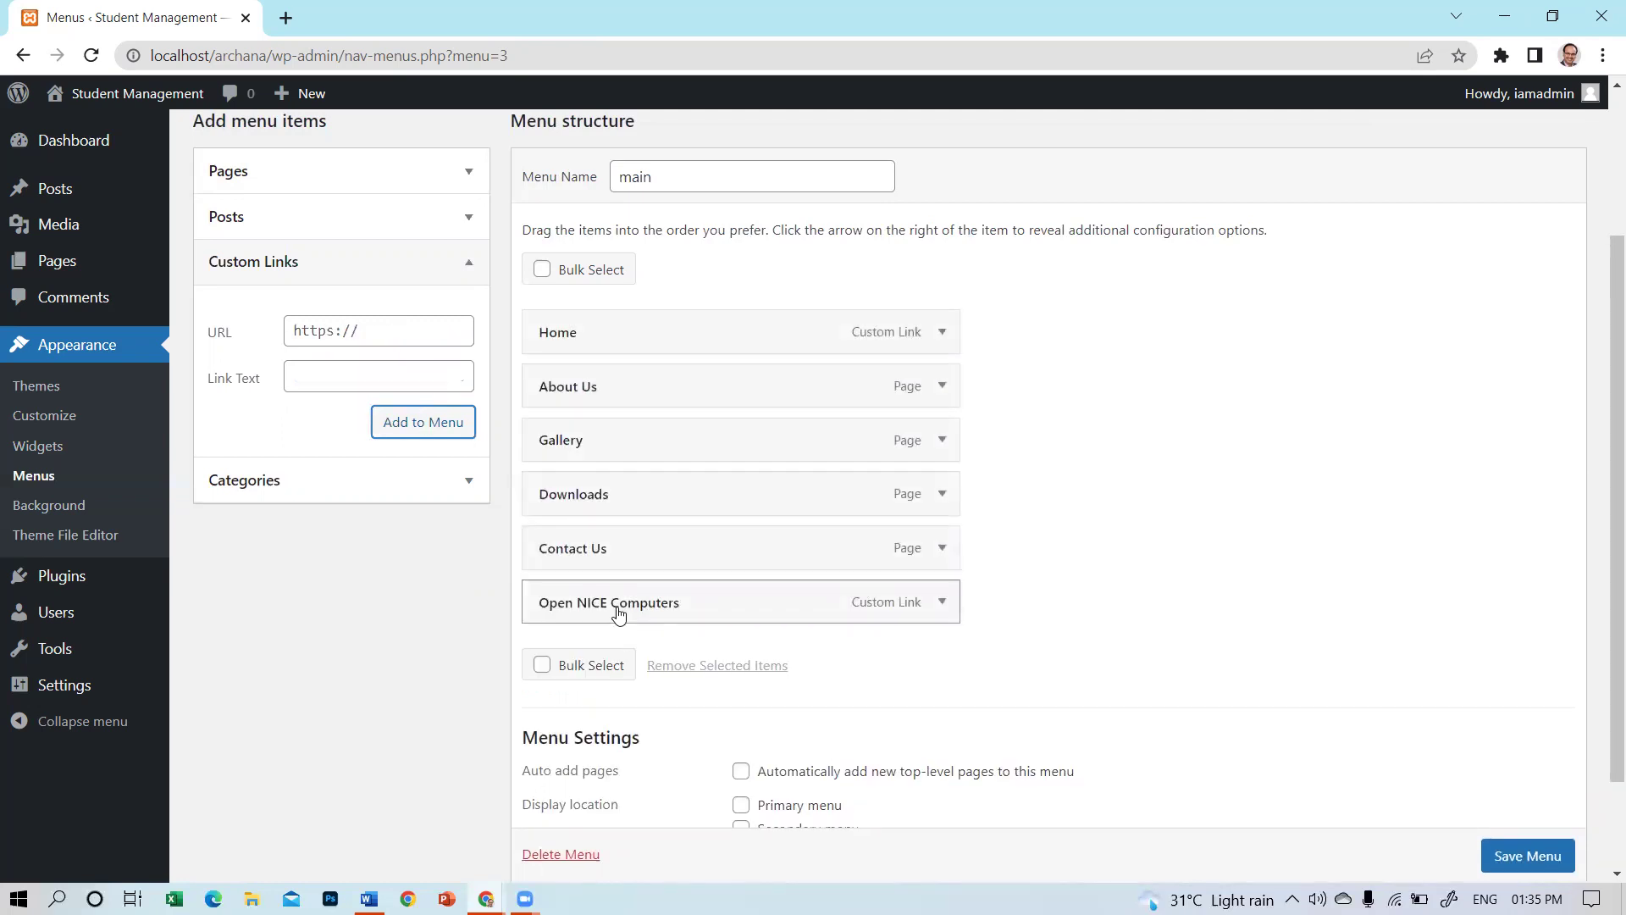
Save the main menu and scroll through its six items.
{"action": "scroll", "coordinate": [1548, 862], "scroll_direction": "up", "scroll_amount": 3}
{"action": "left_click", "coordinate": [1548, 860]}
{"action": "scroll", "coordinate": [1538, 858], "scroll_direction": "down", "scroll_amount": 1}
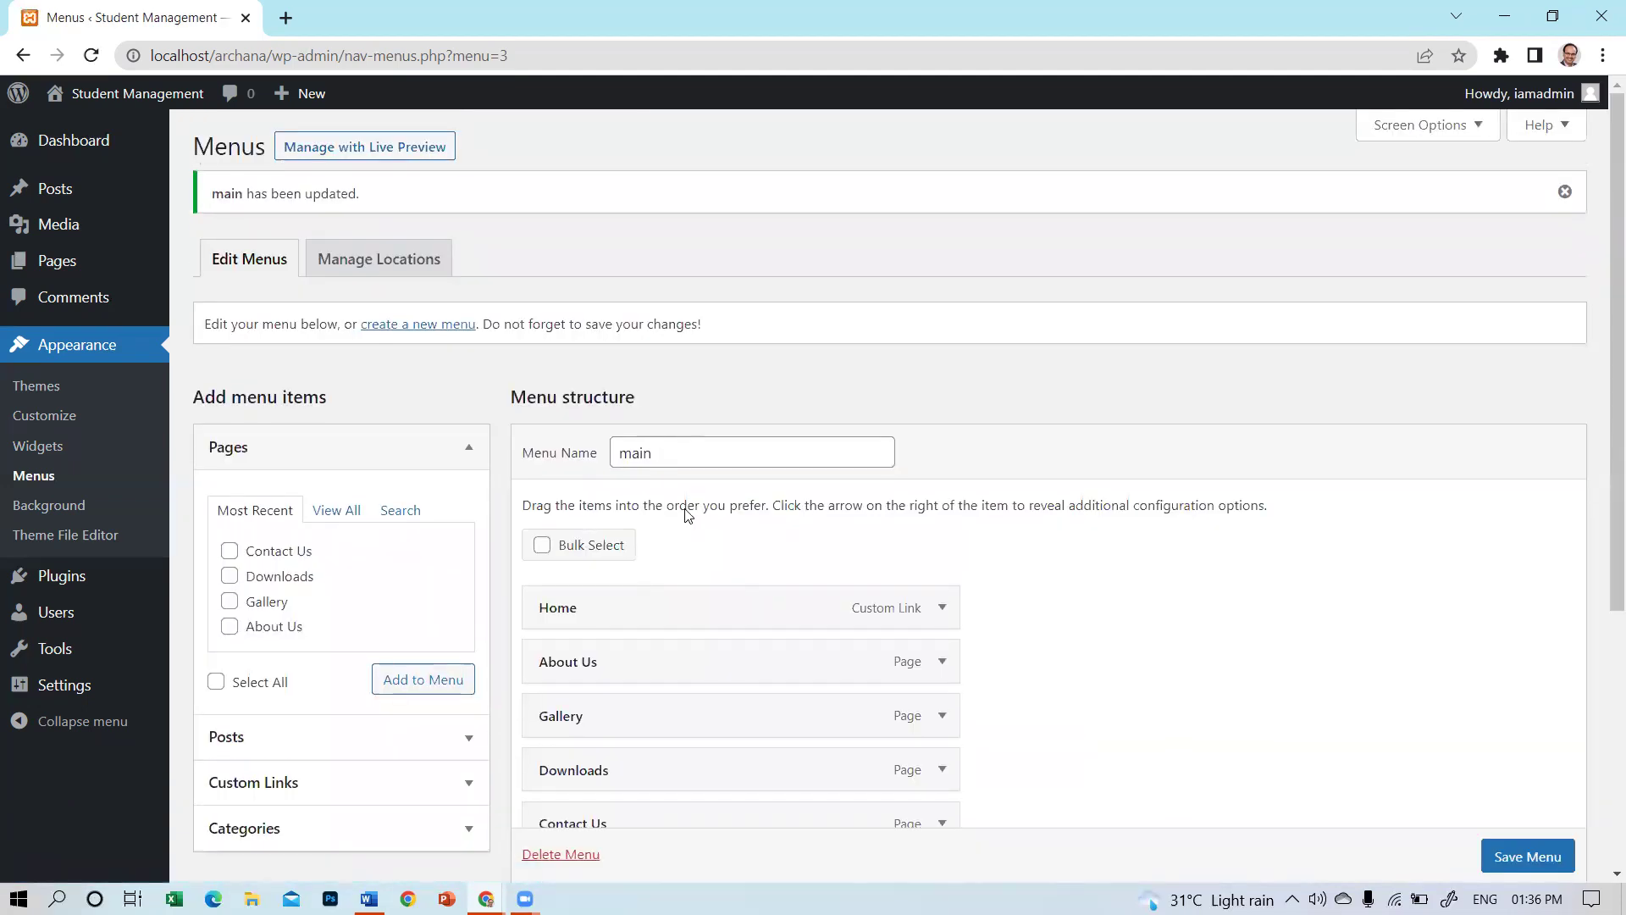
{"action": "scroll", "coordinate": [686, 514], "scroll_direction": "down", "scroll_amount": 2}
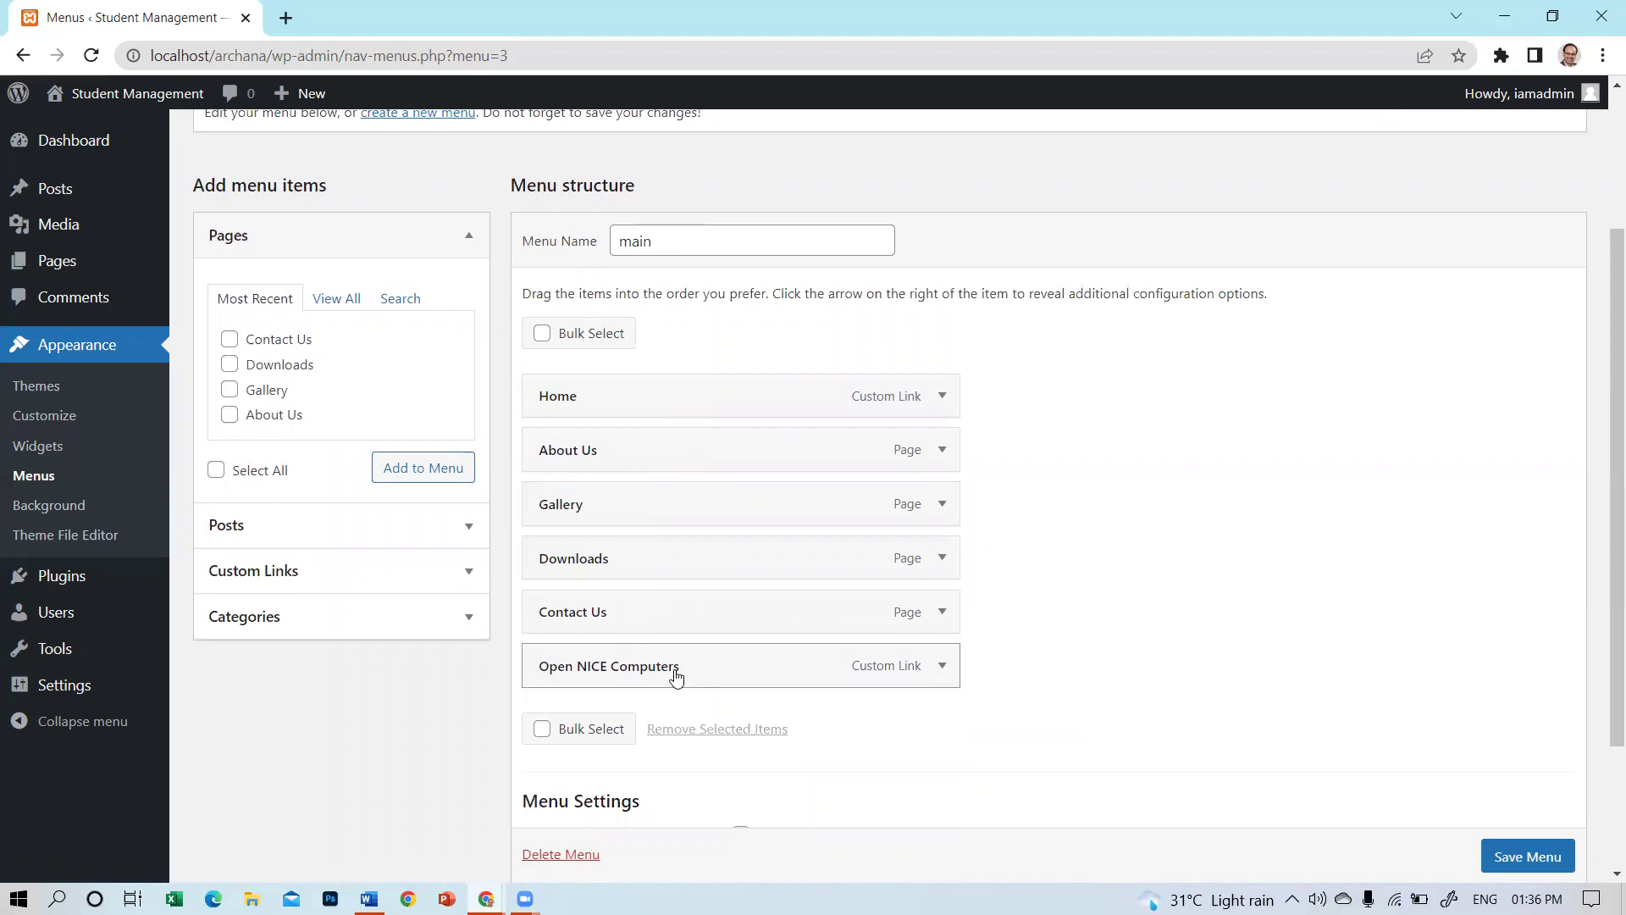
{"action": "scroll", "coordinate": [931, 686], "scroll_direction": "up", "scroll_amount": 2}
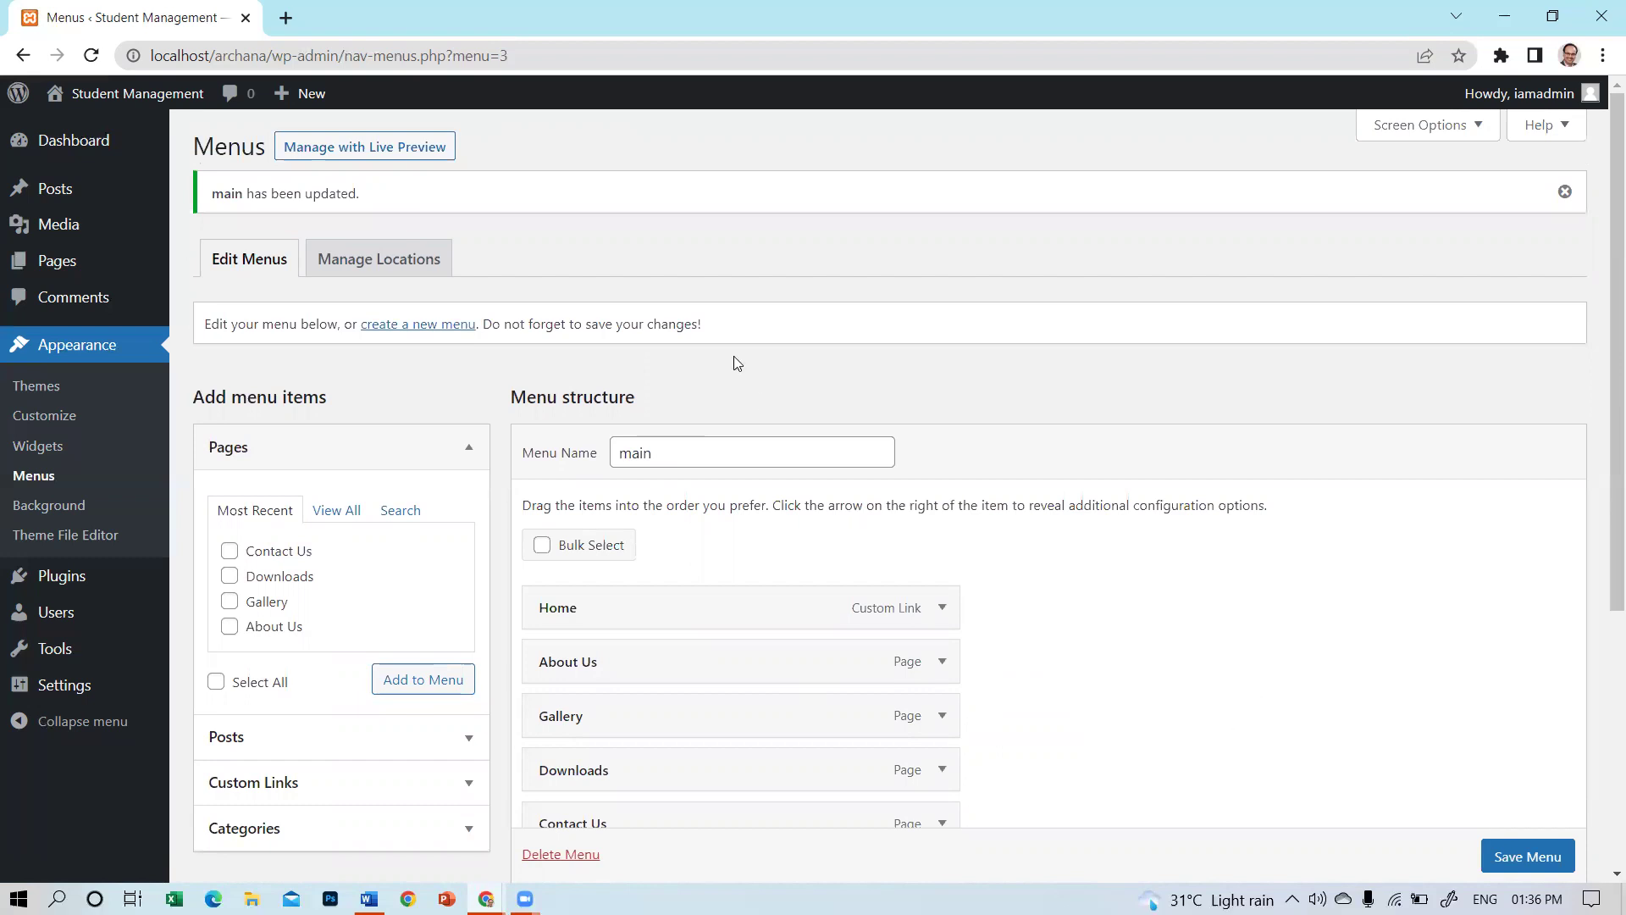
Under Manage Locations, assign 'main' as the Primary menu and save the change.
{"action": "left_click", "coordinate": [396, 265]}
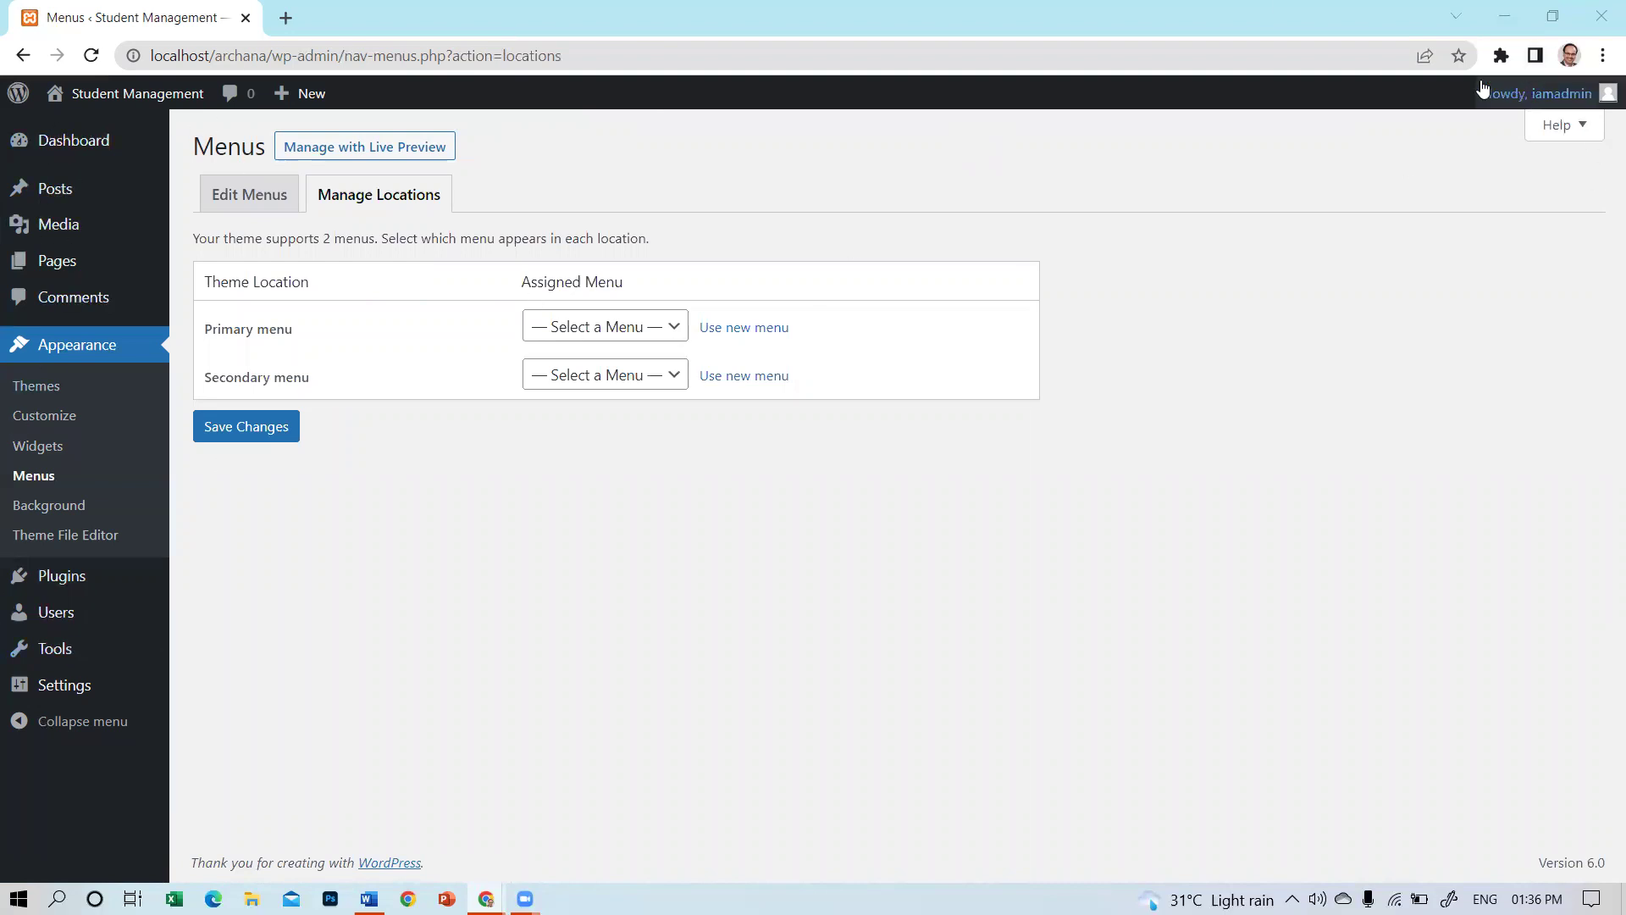
{"action": "mouse_move", "coordinate": [1541, 84]}
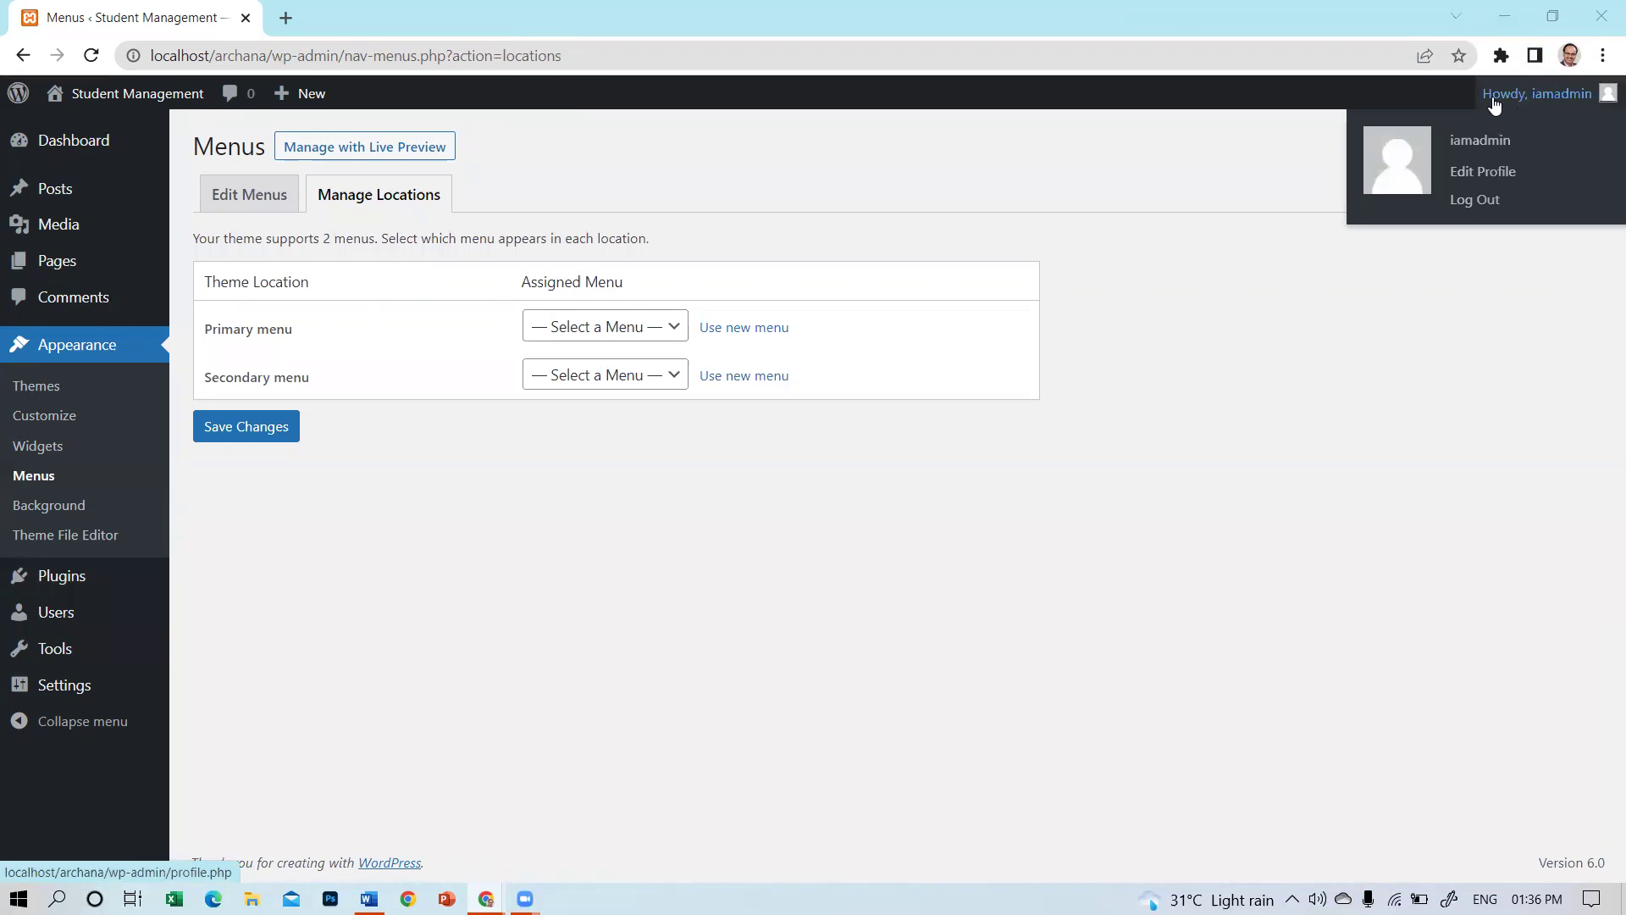
{"action": "mouse_move", "coordinate": [69, 149]}
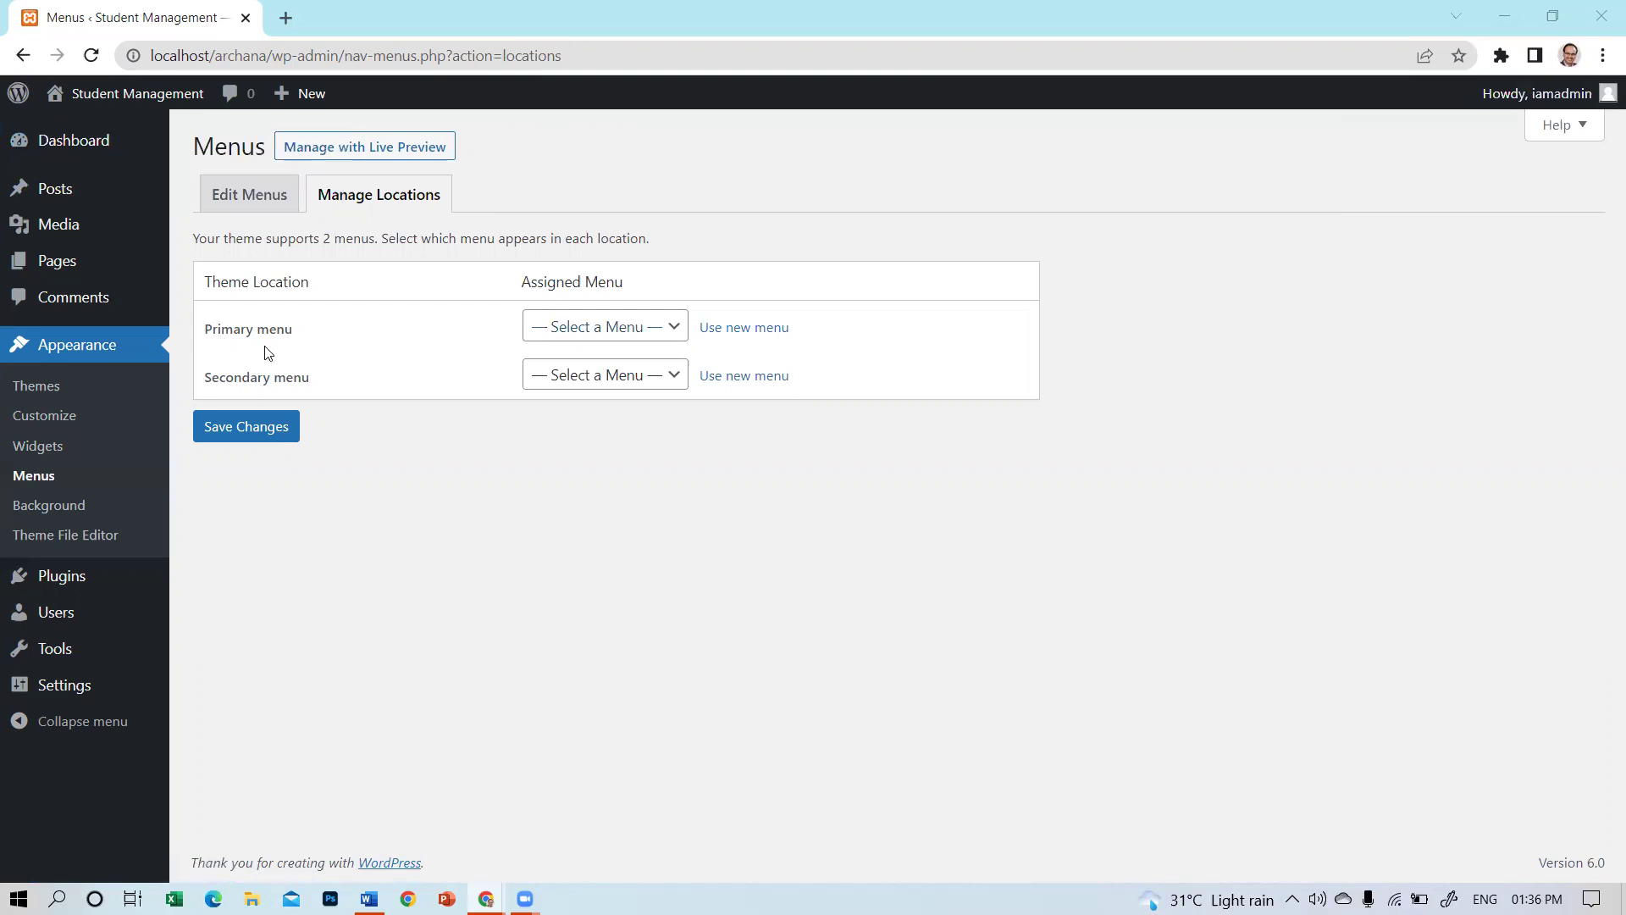
{"action": "left_click", "coordinate": [628, 324]}
{"action": "left_click", "coordinate": [555, 376]}
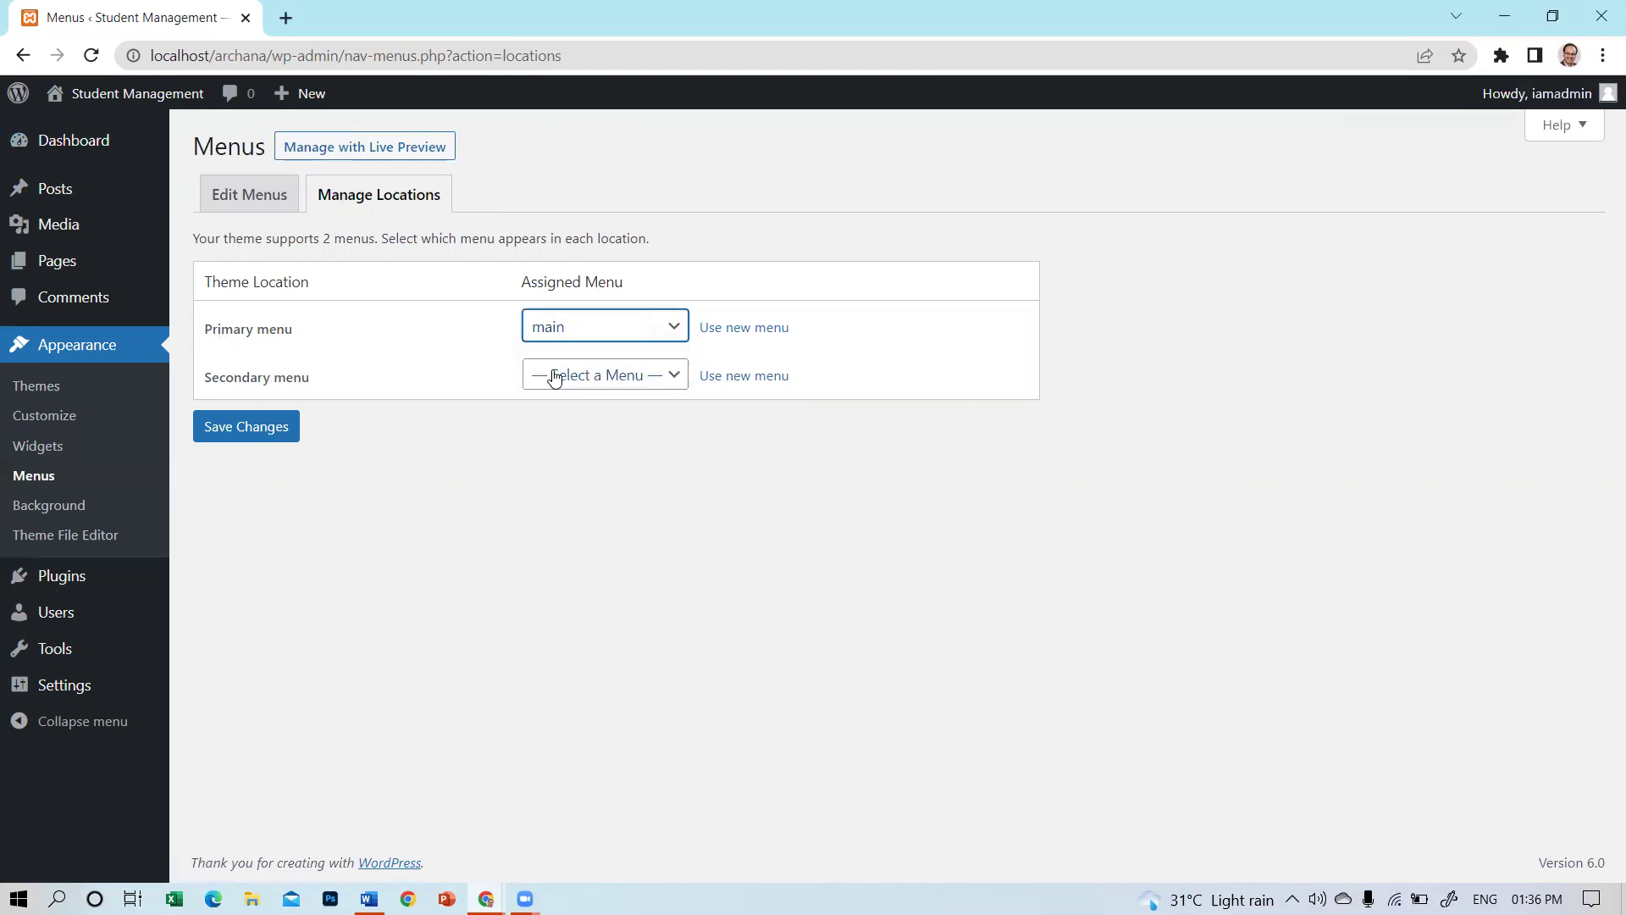
{"action": "left_click", "coordinate": [265, 438]}
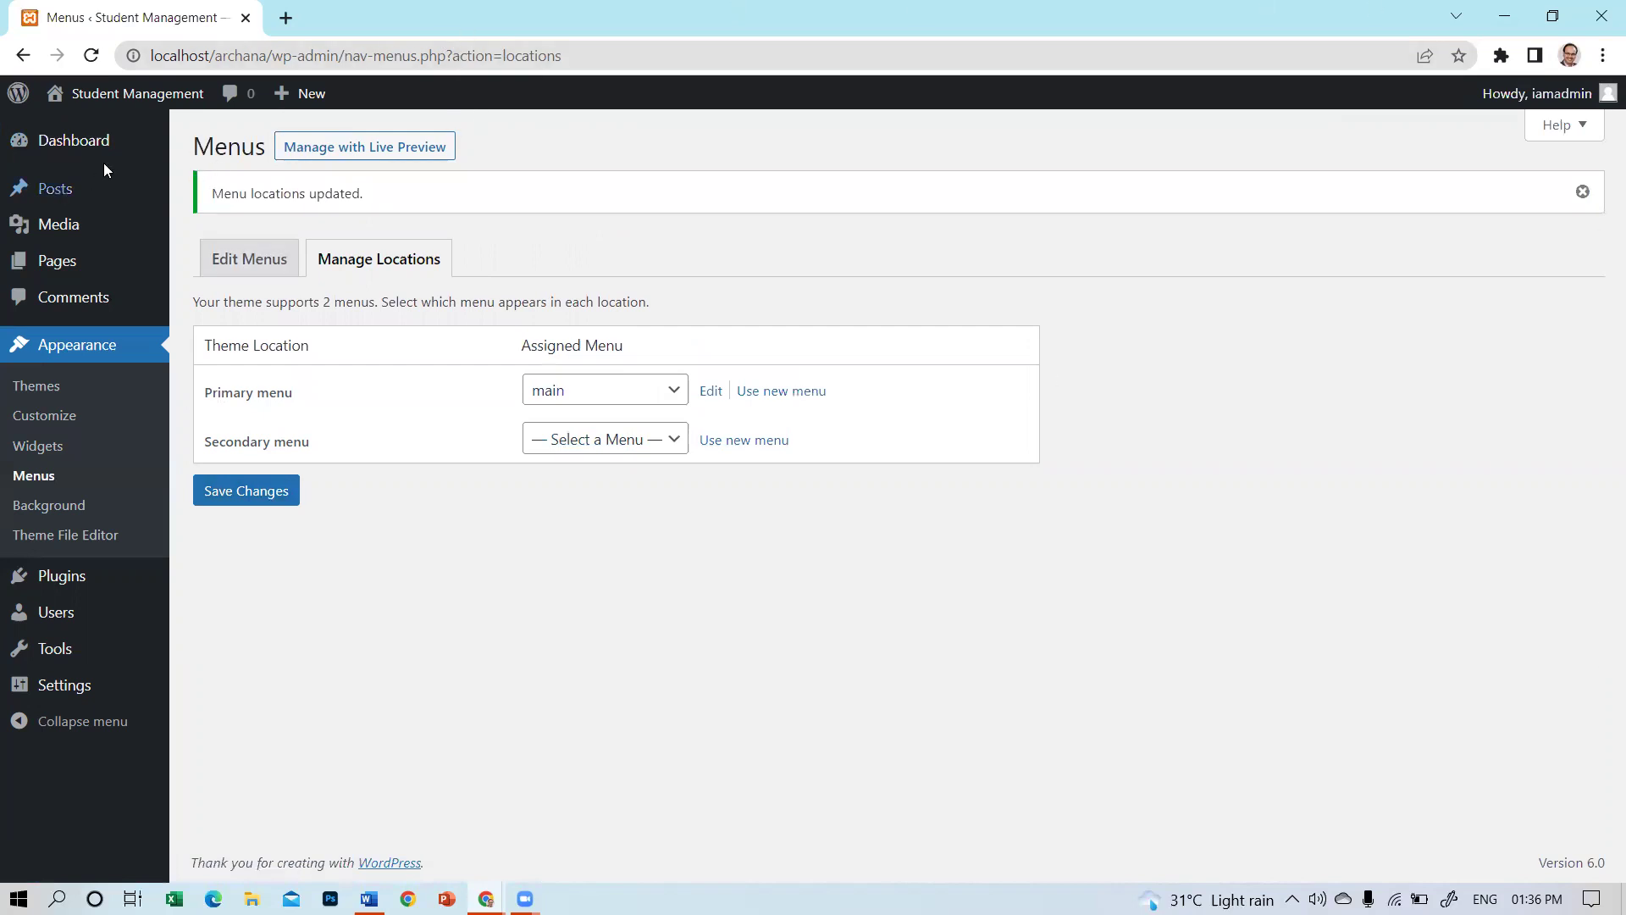
{"action": "mouse_move", "coordinate": [120, 105]}
{"action": "left_click", "coordinate": [75, 133]}
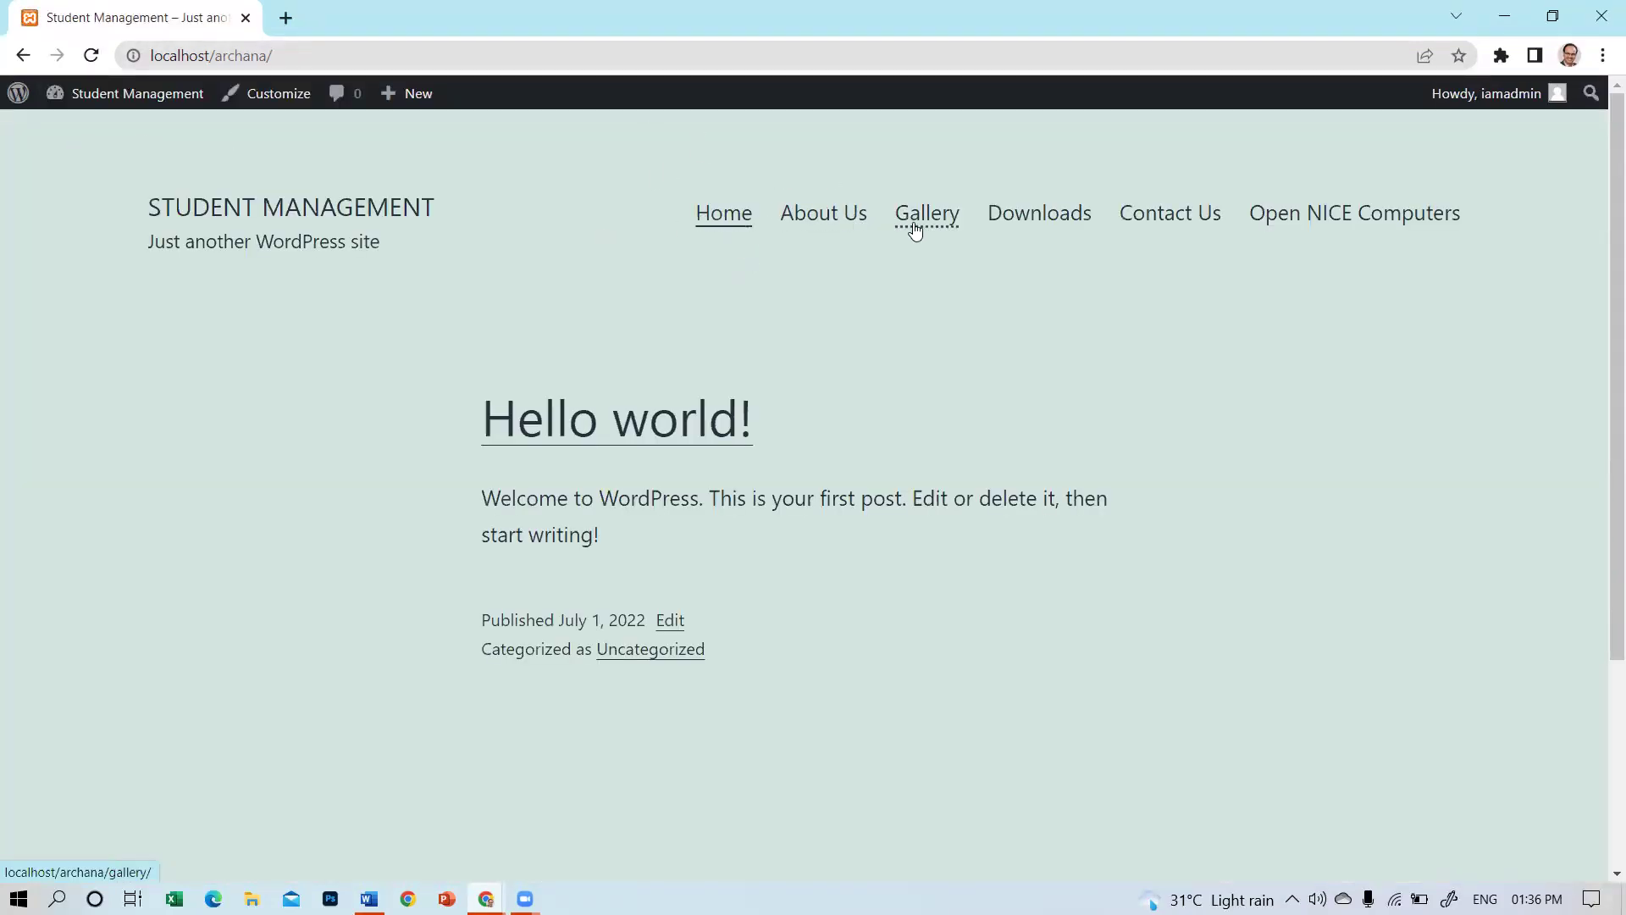
Visit the Contact Us and Downloads pages and try the Item Number 1 link.
{"action": "left_click", "coordinate": [1174, 216]}
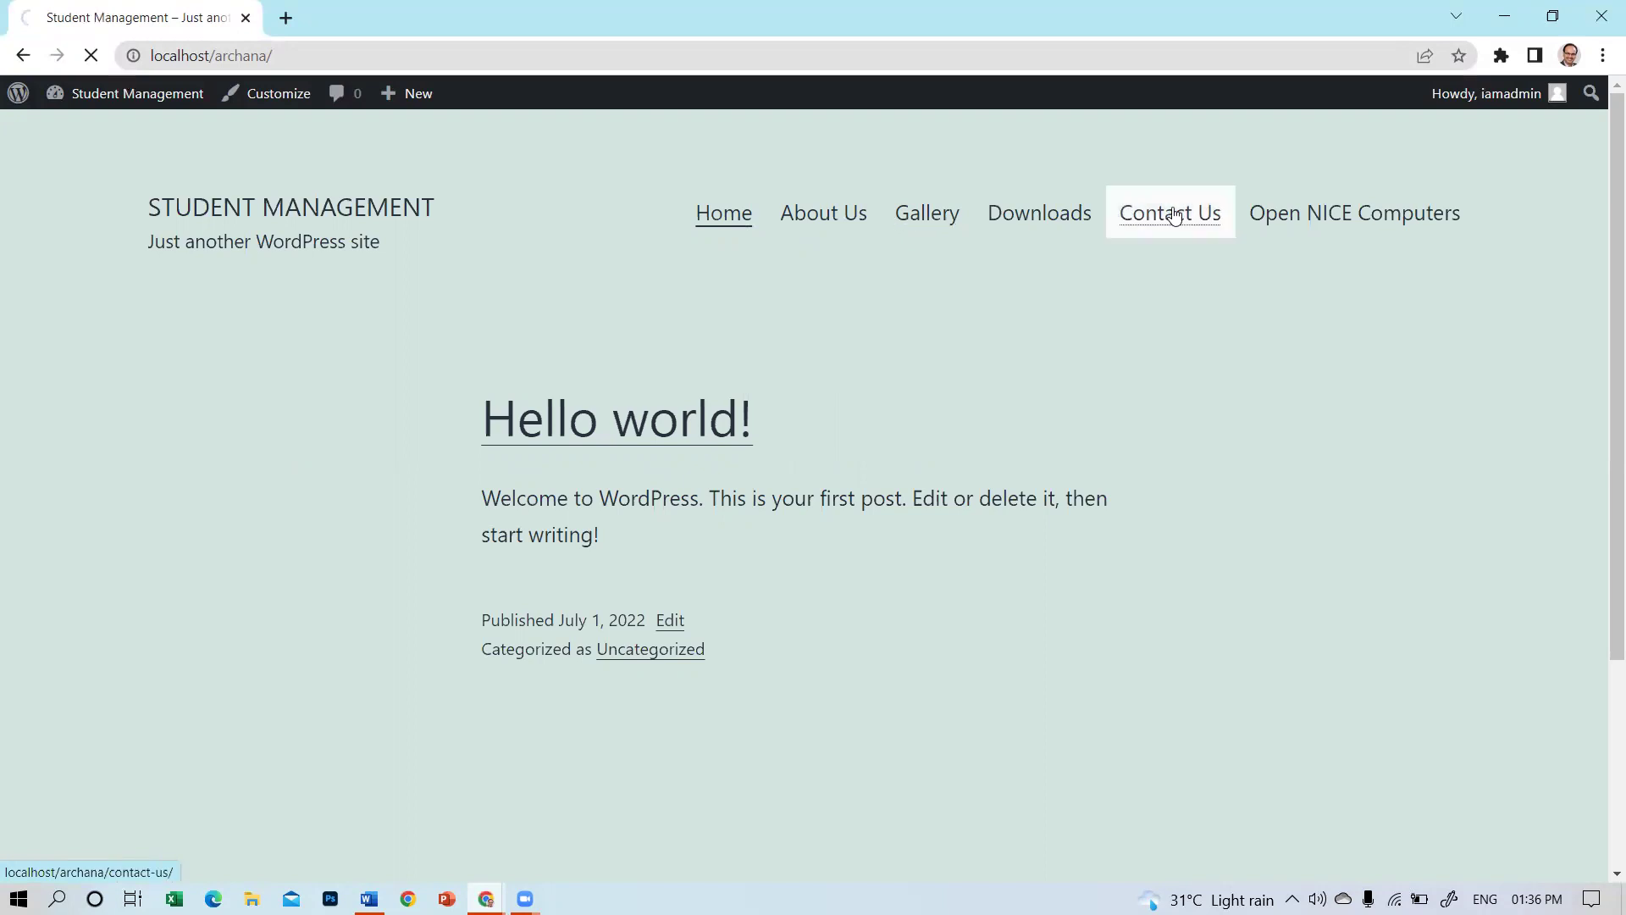
{"action": "scroll", "coordinate": [863, 563], "scroll_direction": "down", "scroll_amount": 5}
{"action": "scroll", "coordinate": [868, 559], "scroll_direction": "up", "scroll_amount": 5}
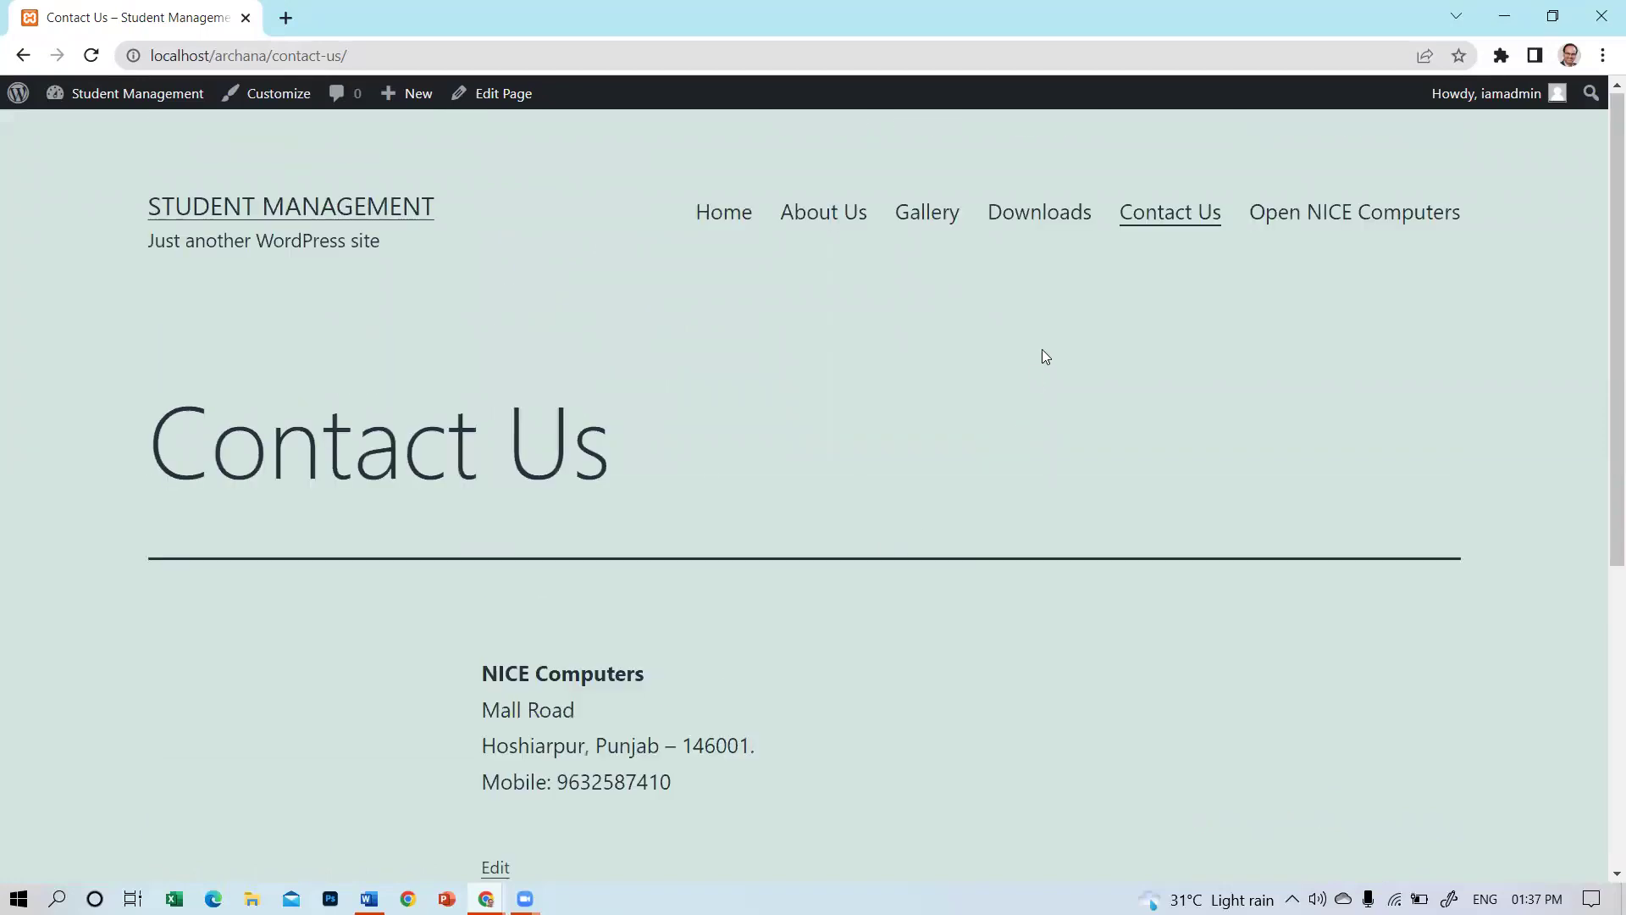
{"action": "left_click", "coordinate": [1043, 225]}
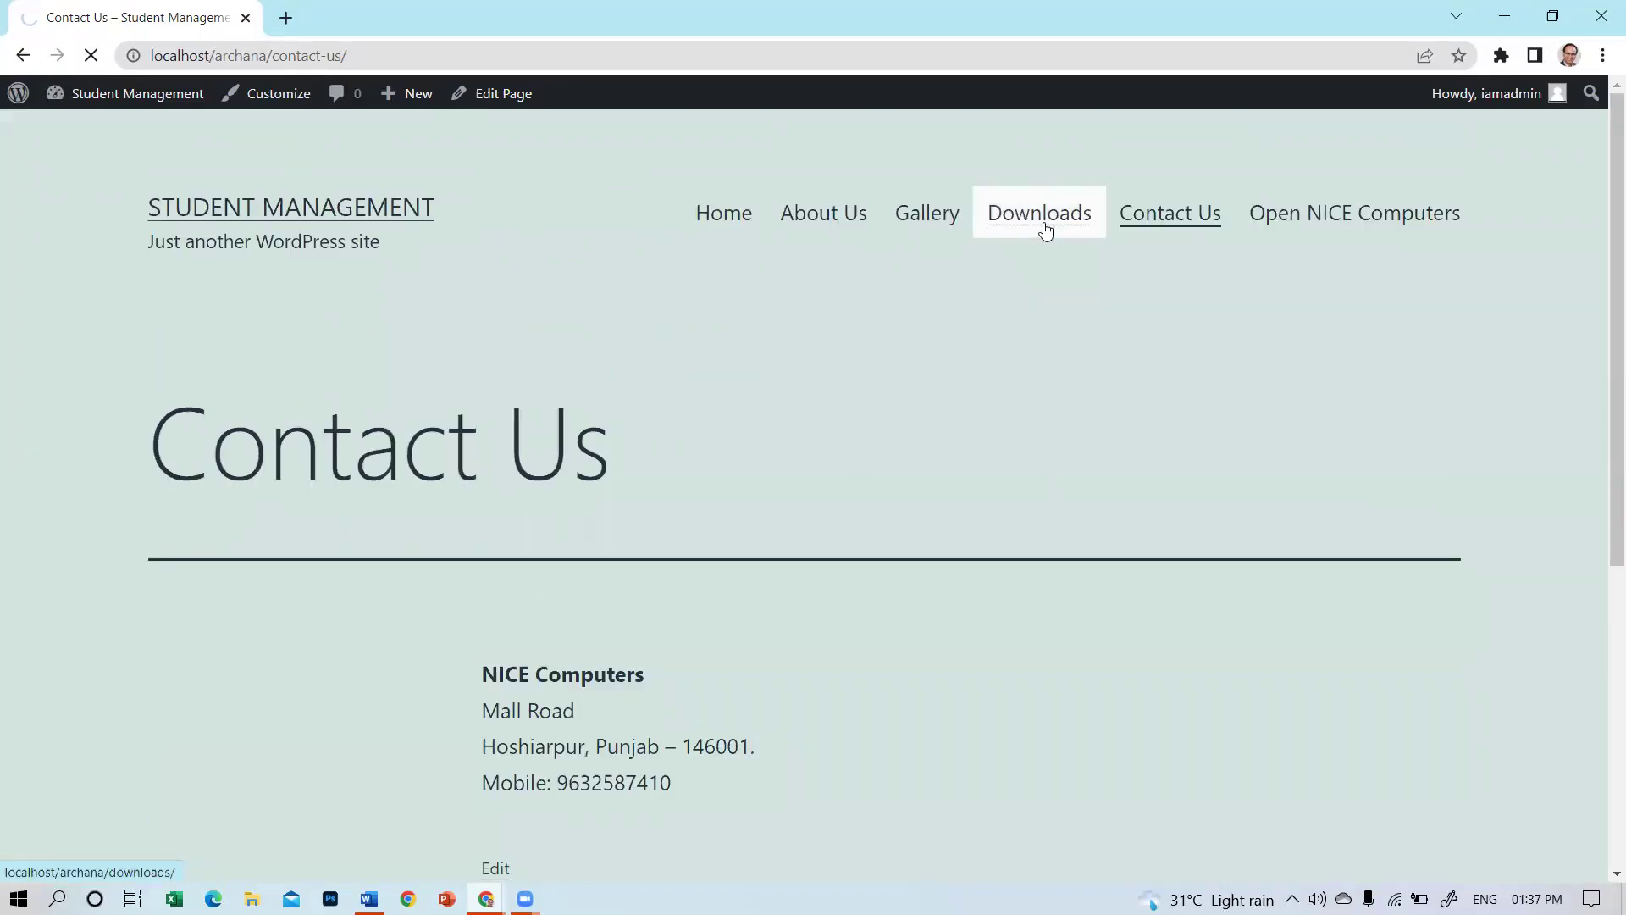
{"action": "scroll", "coordinate": [911, 279], "scroll_direction": "down", "scroll_amount": 4}
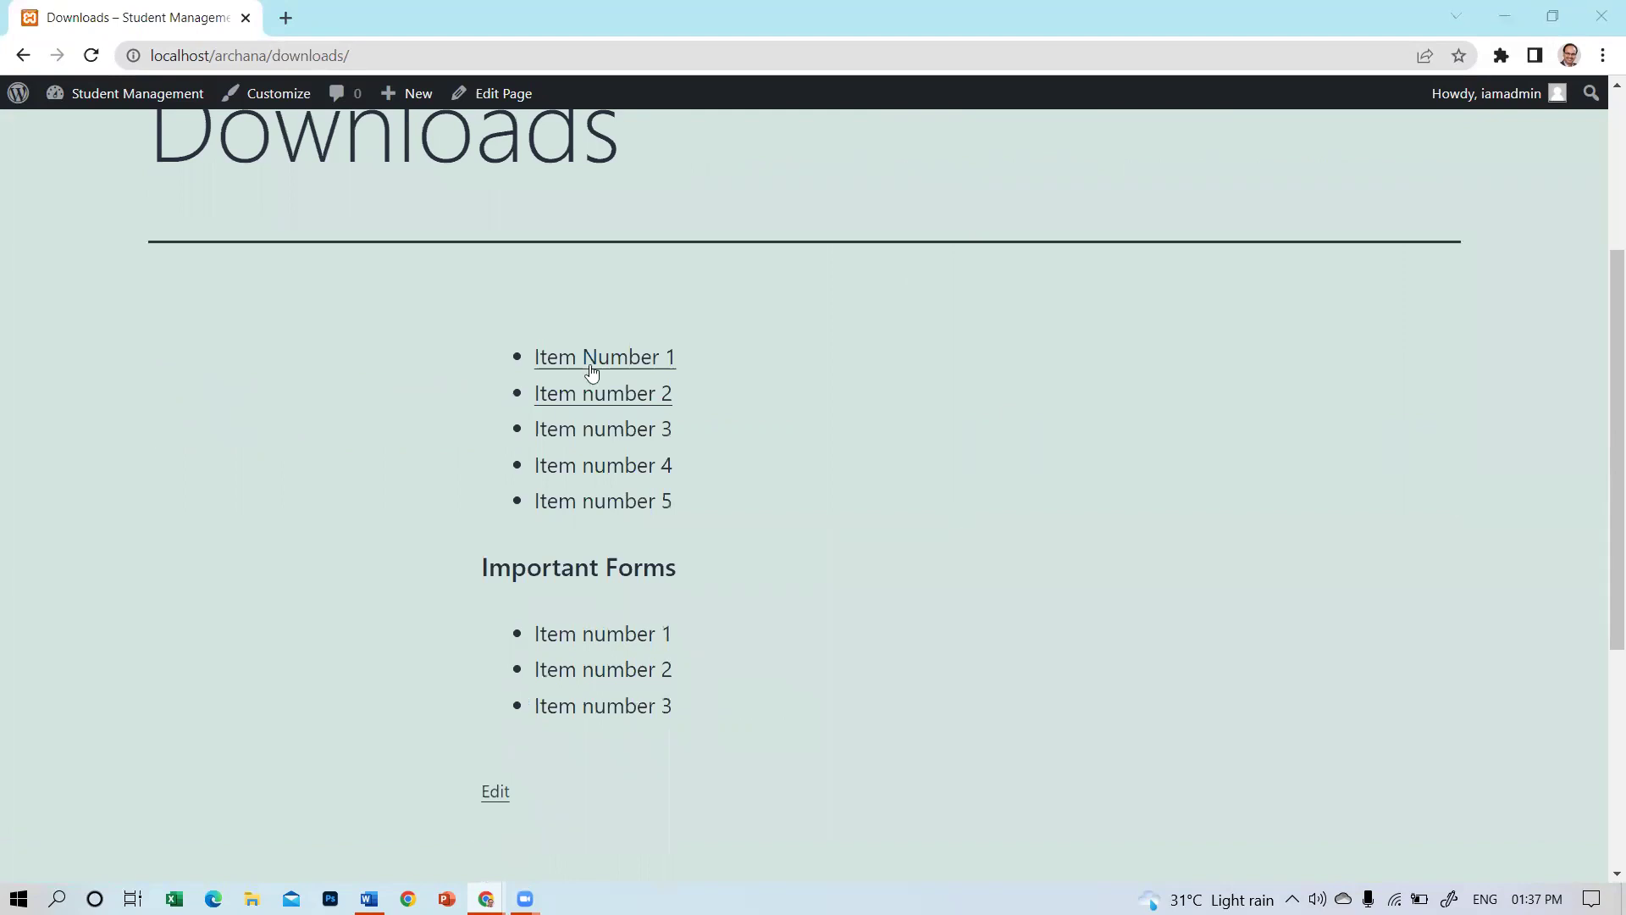
{"action": "left_click", "coordinate": [587, 361]}
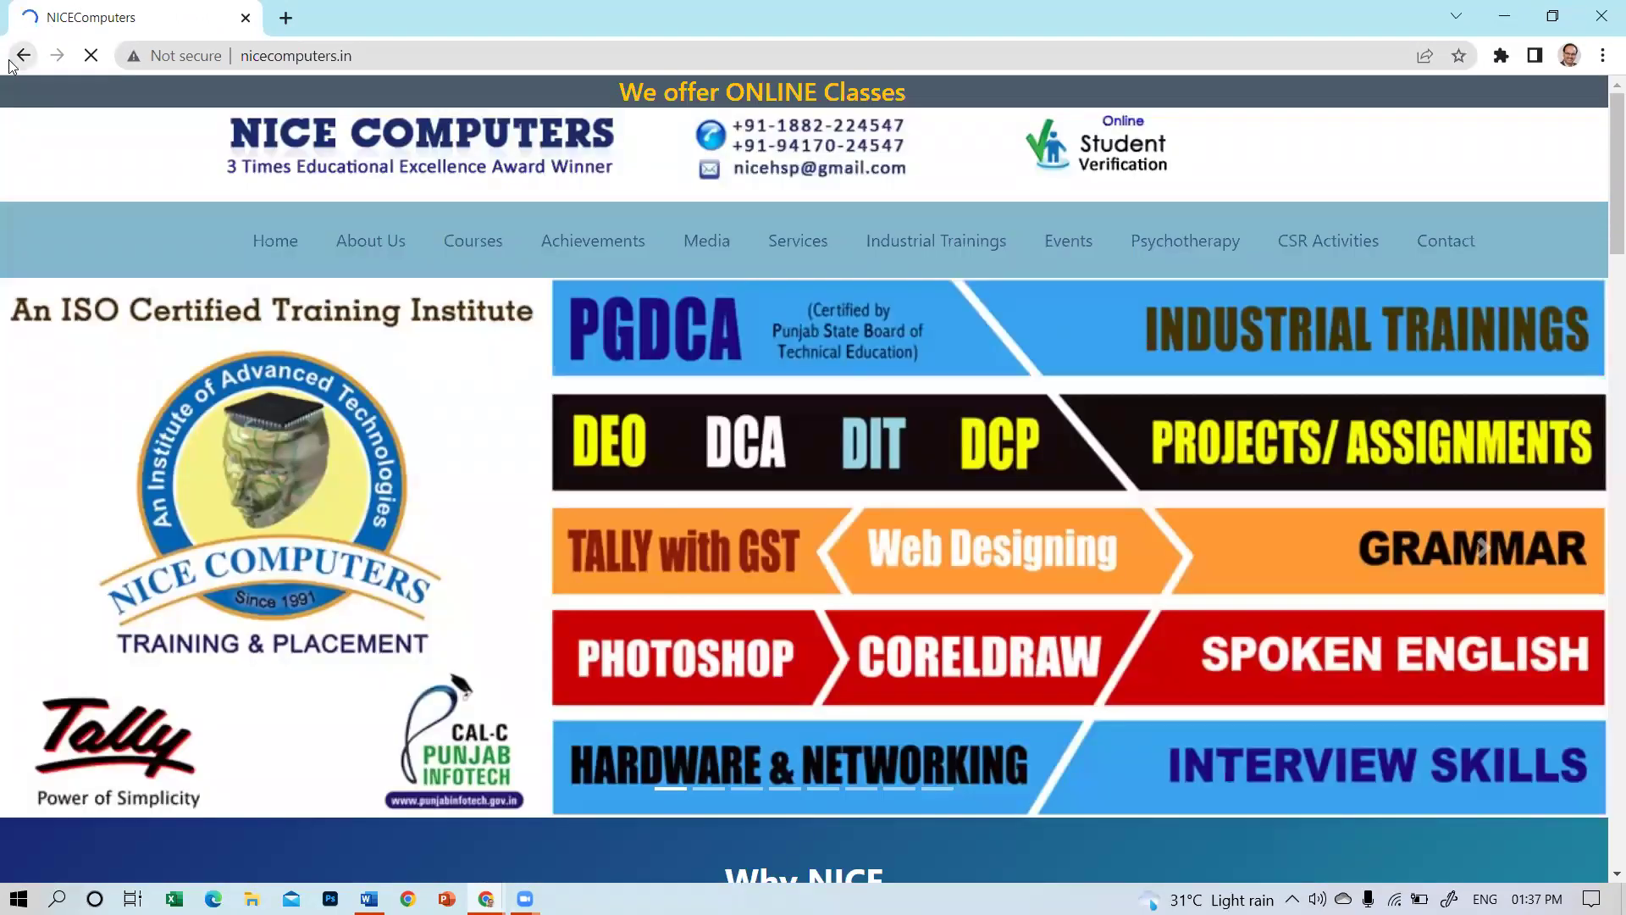
{"action": "left_click", "coordinate": [21, 57]}
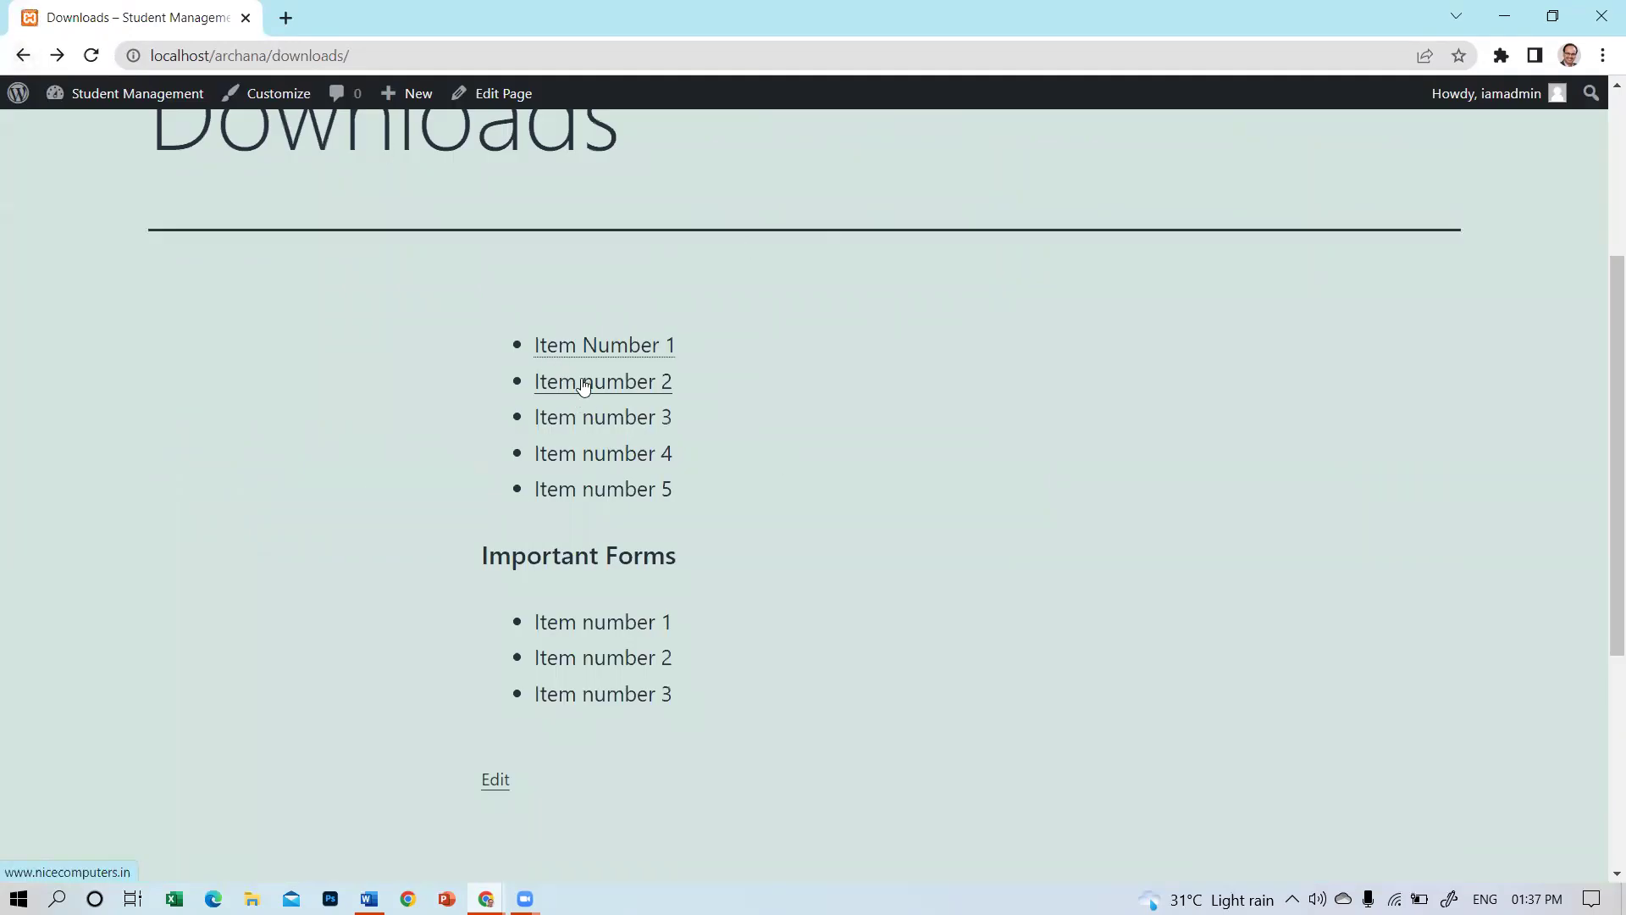
Open the Item number 2 leave application PDF, then return to Downloads.
{"action": "left_click", "coordinate": [583, 383]}
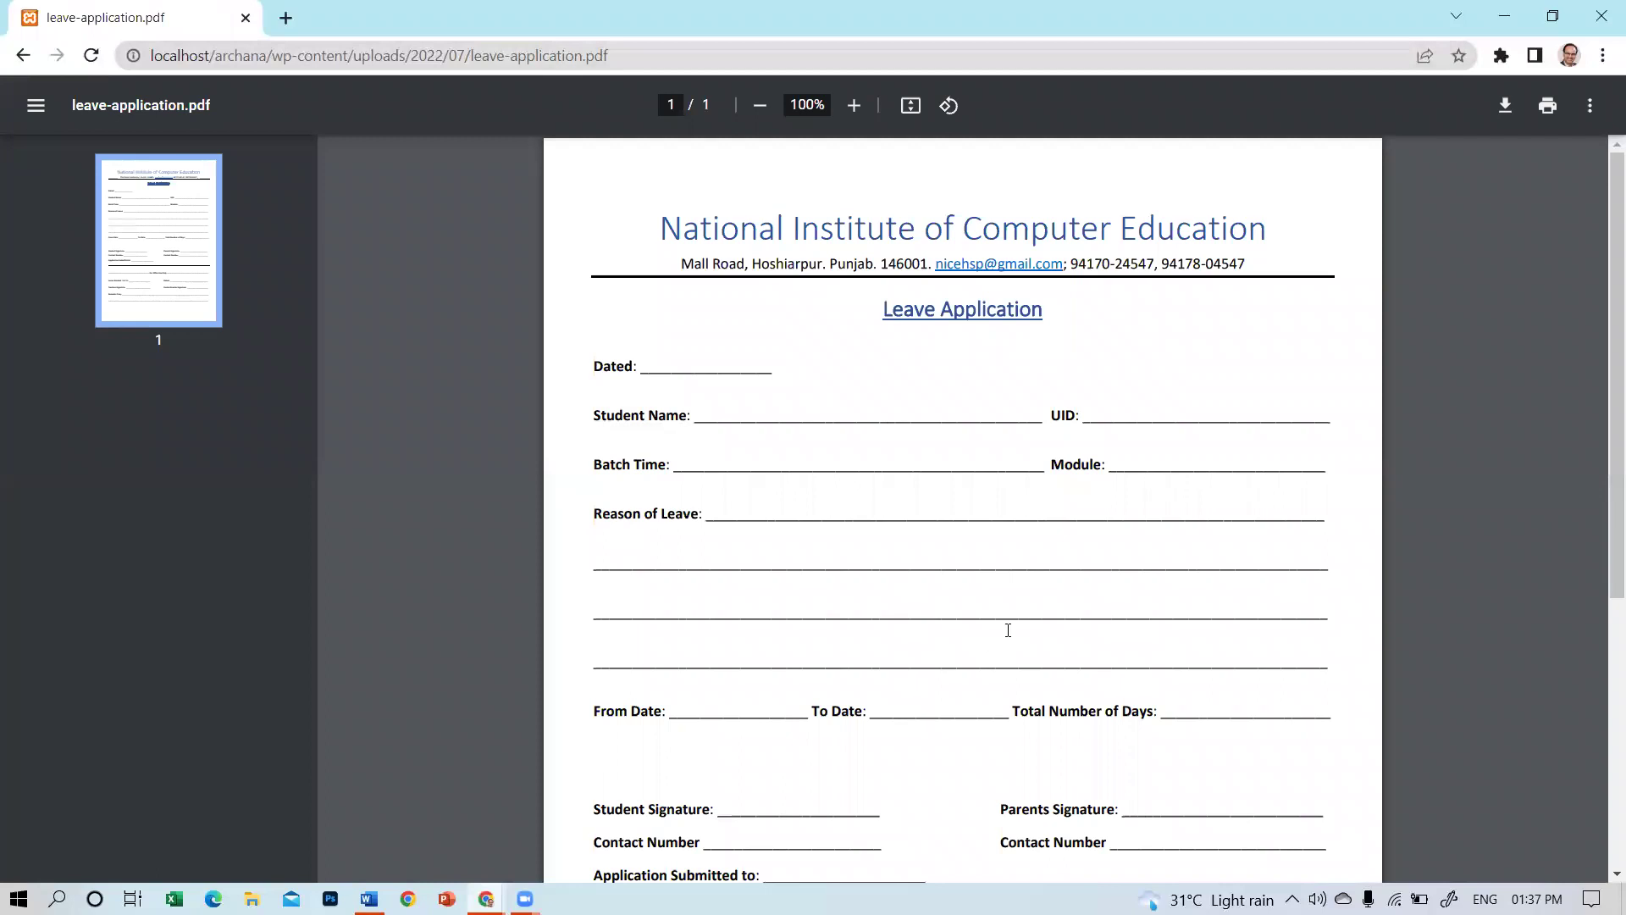
{"action": "scroll", "coordinate": [1008, 625], "scroll_direction": "down", "scroll_amount": 5}
{"action": "left_click", "coordinate": [160, 315]}
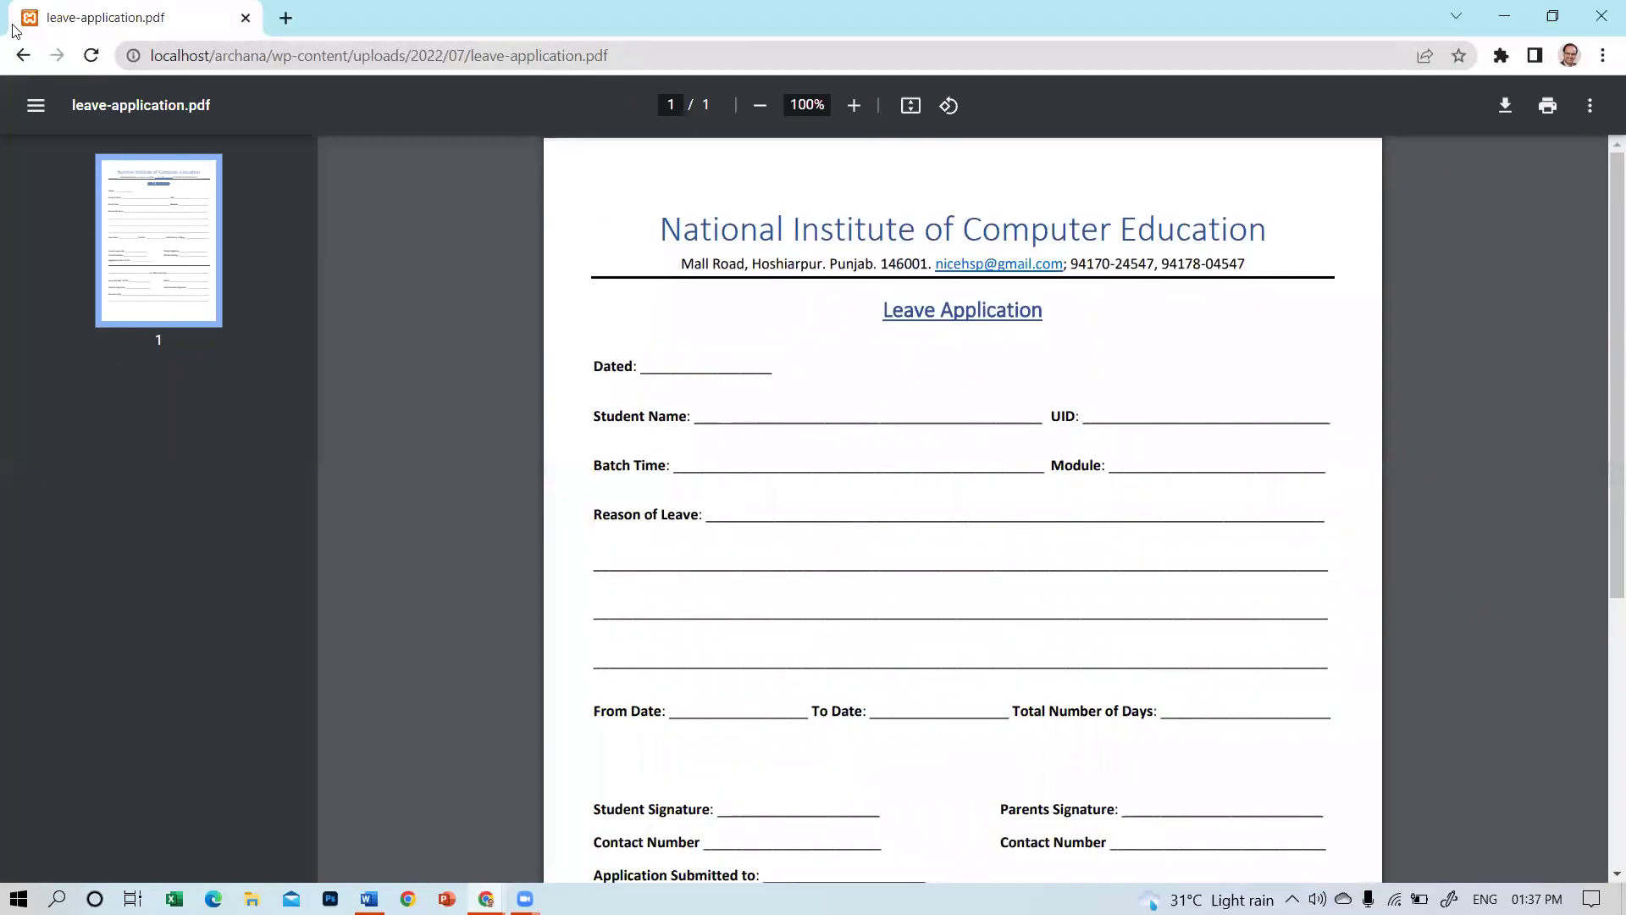
{"action": "left_click", "coordinate": [21, 58]}
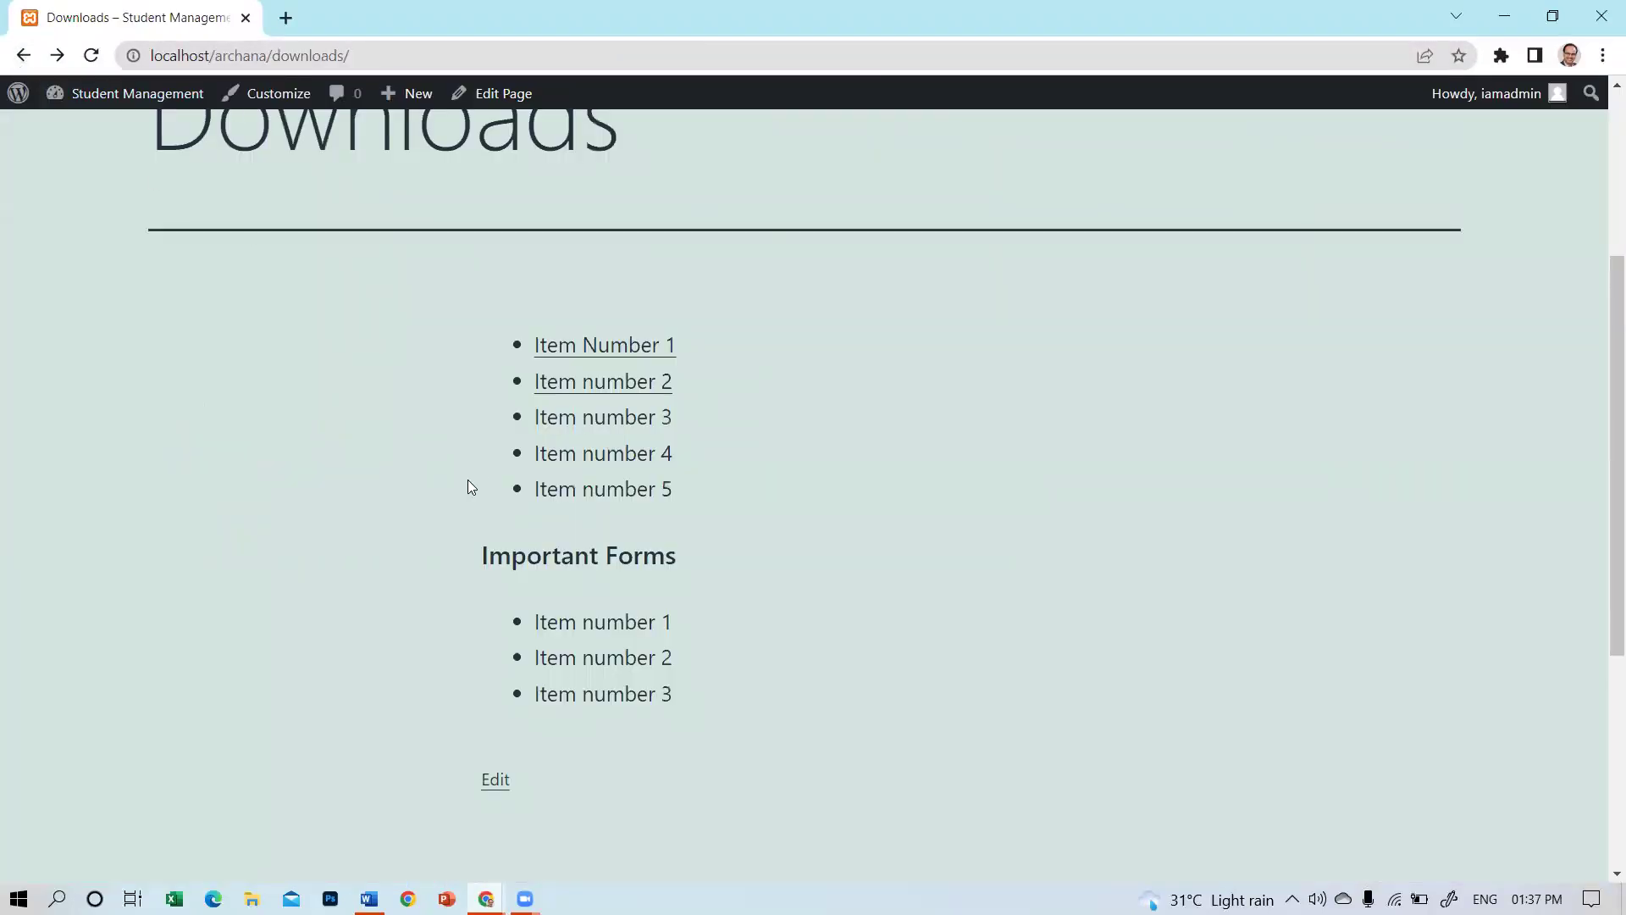
{"action": "scroll", "coordinate": [704, 440], "scroll_direction": "down", "scroll_amount": 3}
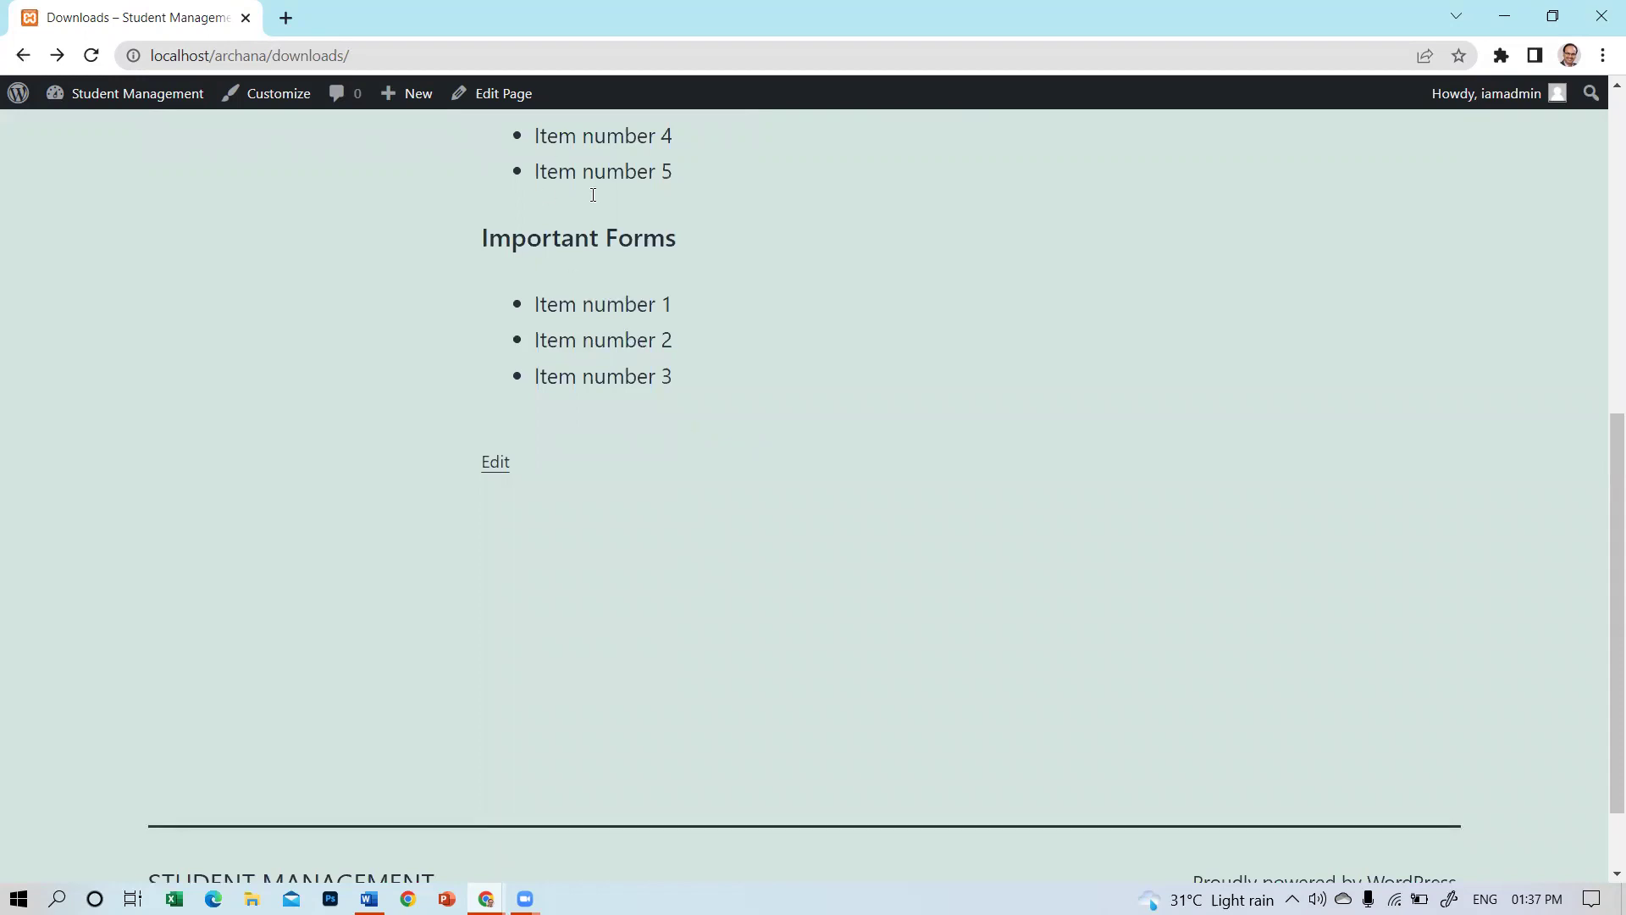
{"action": "scroll", "coordinate": [675, 316], "scroll_direction": "up", "scroll_amount": 8}
Check the Gallery, About Us and Open NICE Computers links, then return to the Dashboard.
{"action": "left_click", "coordinate": [934, 207]}
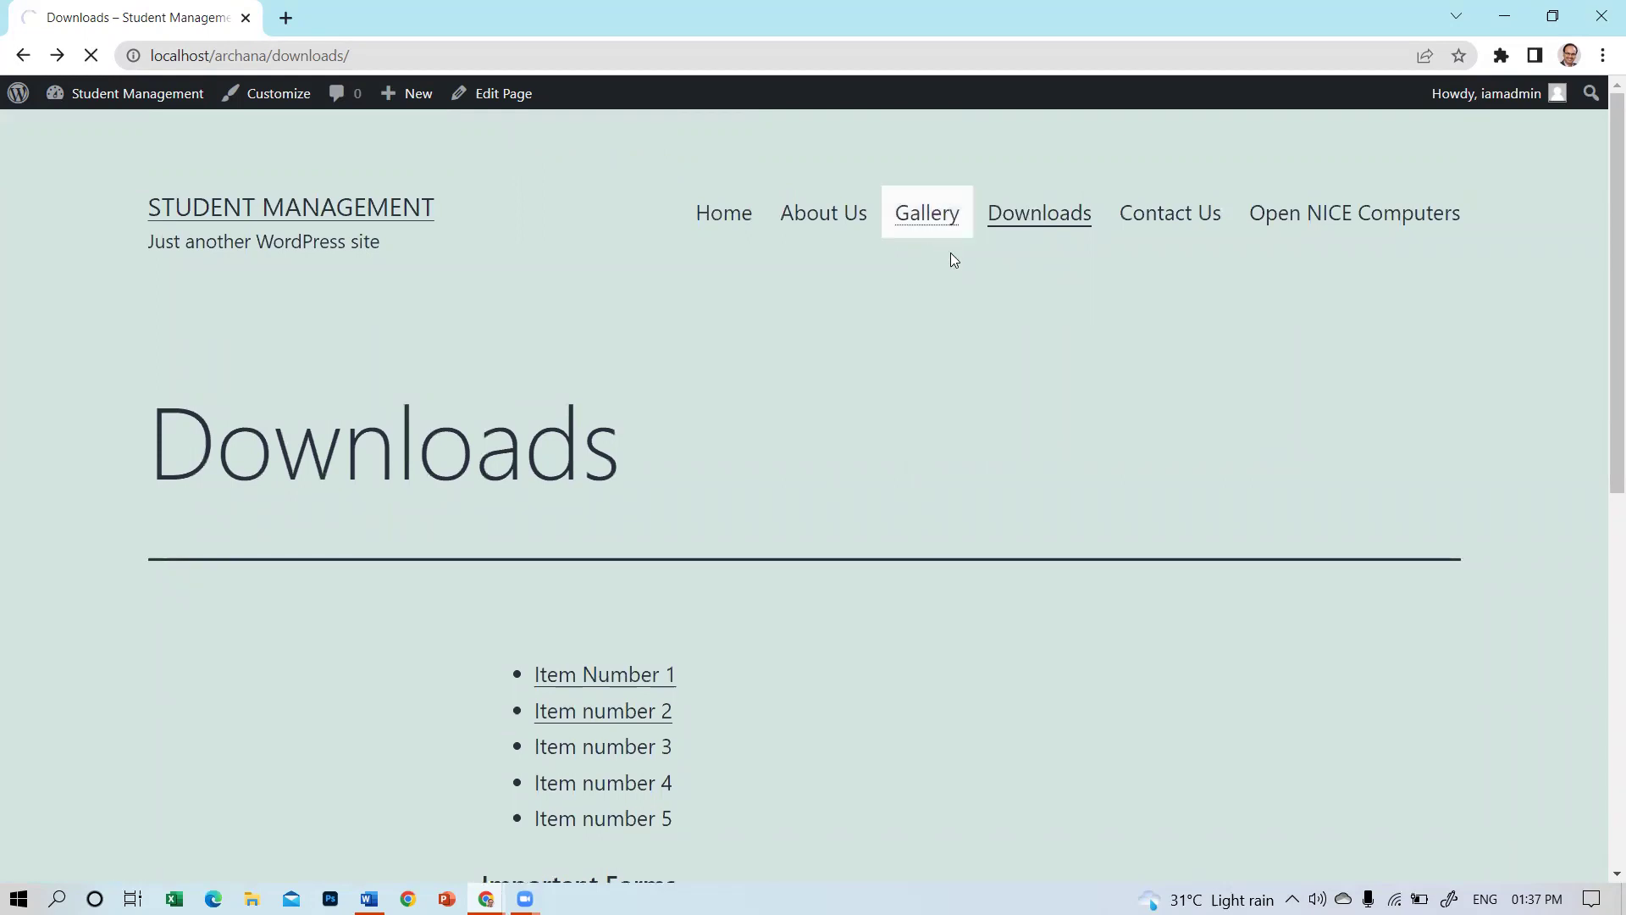
{"action": "scroll", "coordinate": [945, 266], "scroll_direction": "down", "scroll_amount": 4}
{"action": "scroll", "coordinate": [843, 104], "scroll_direction": "up", "scroll_amount": 4}
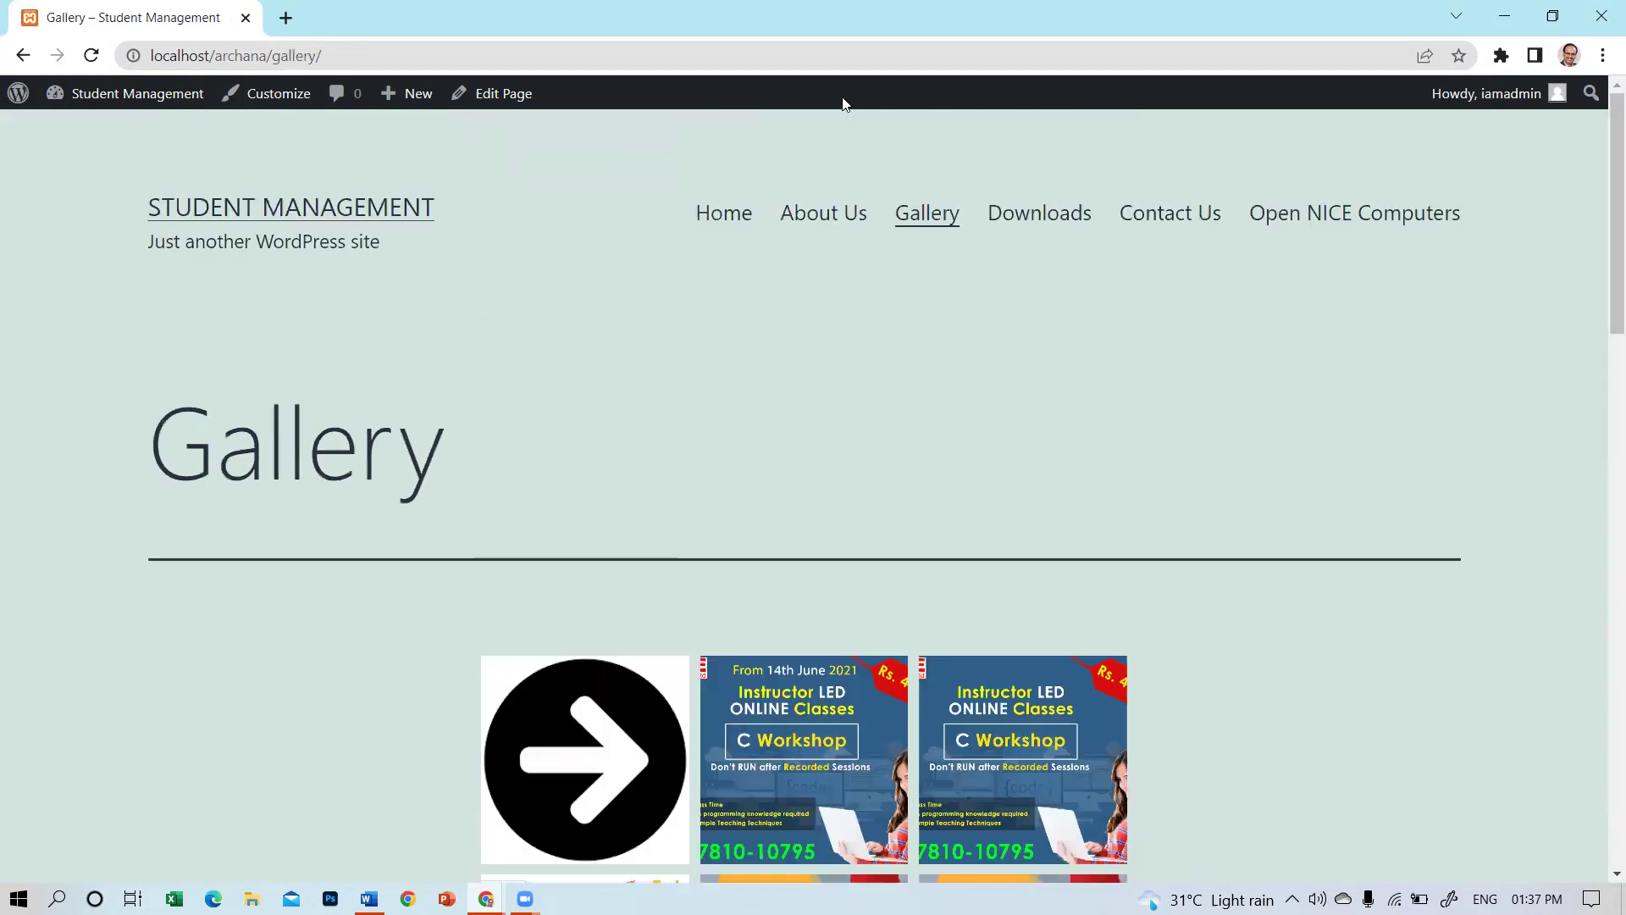
{"action": "left_click", "coordinate": [827, 213]}
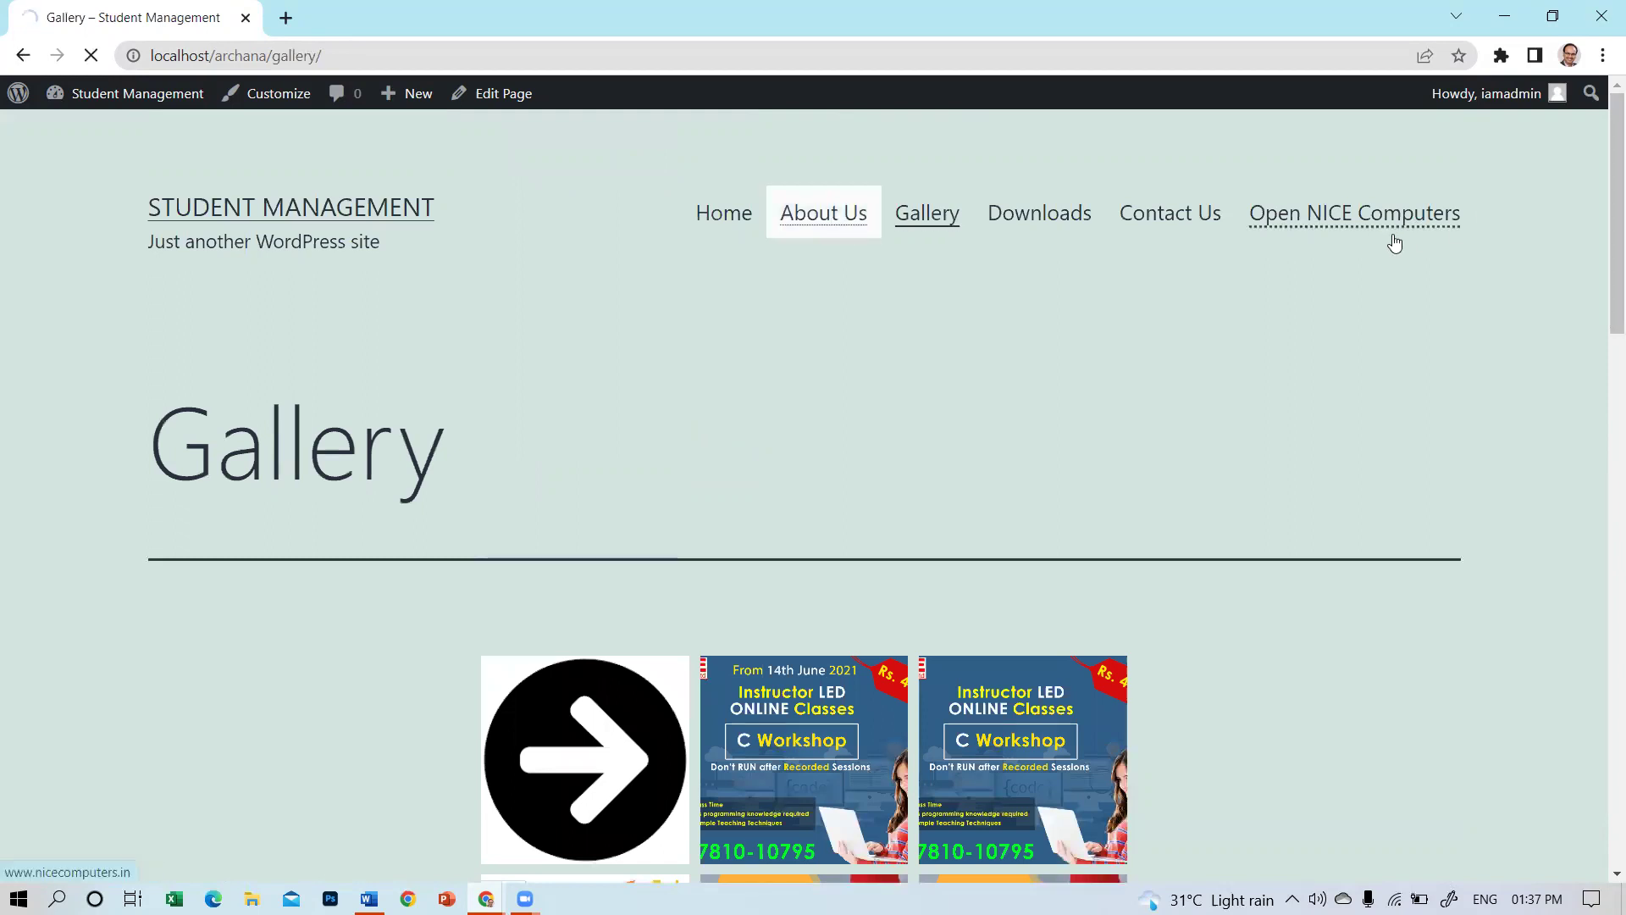
{"action": "left_click", "coordinate": [1357, 216]}
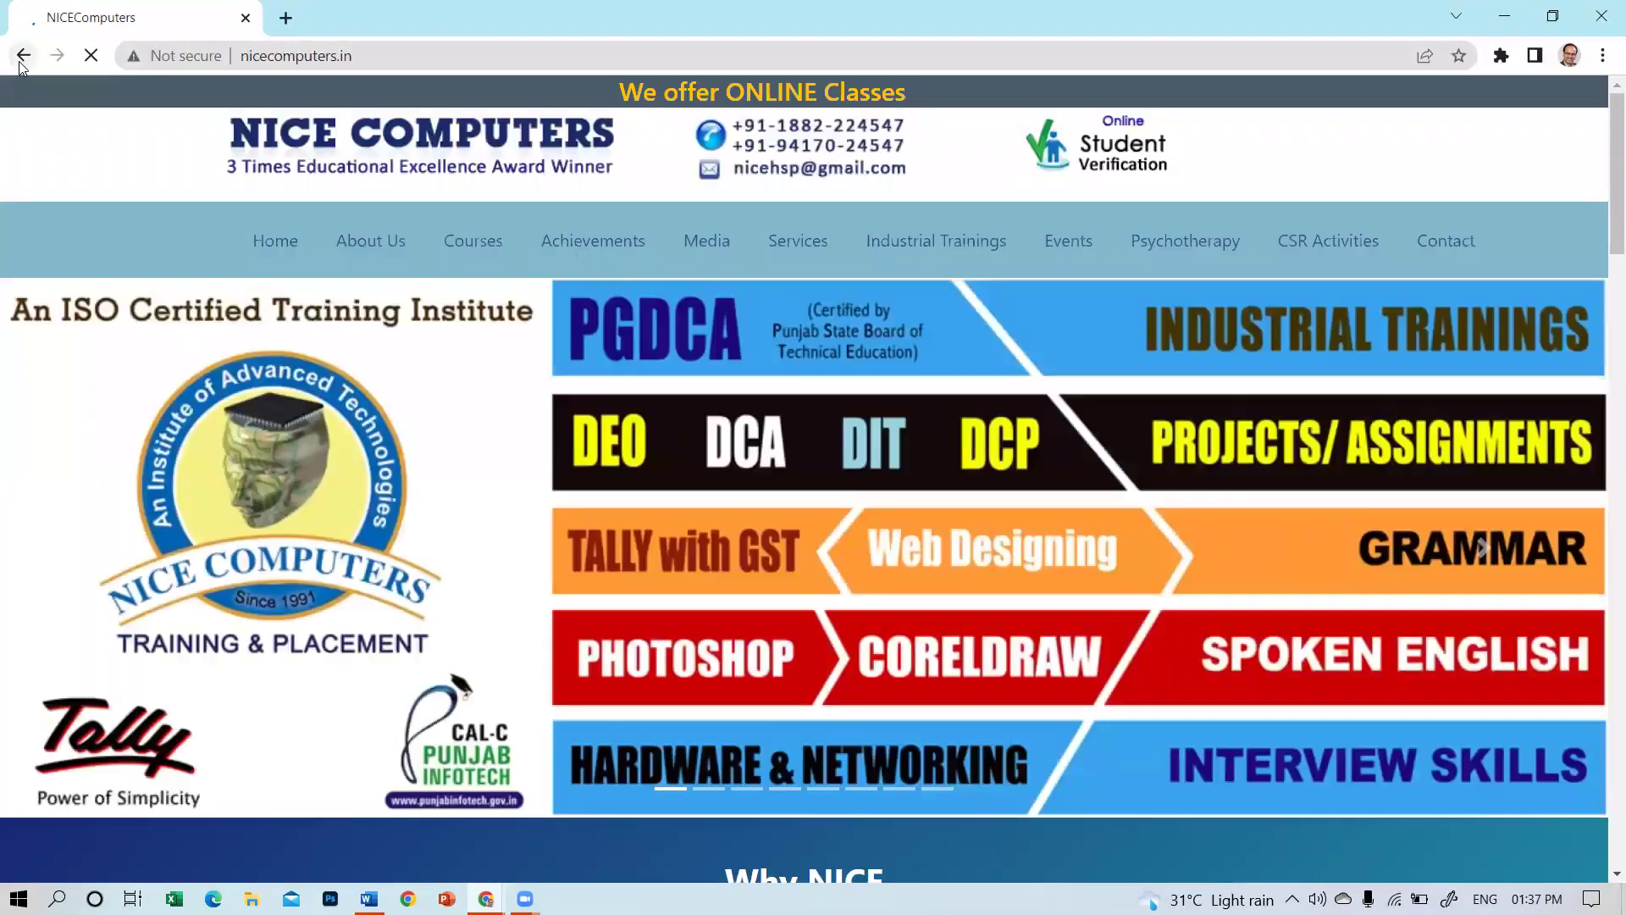
{"action": "left_click", "coordinate": [22, 58]}
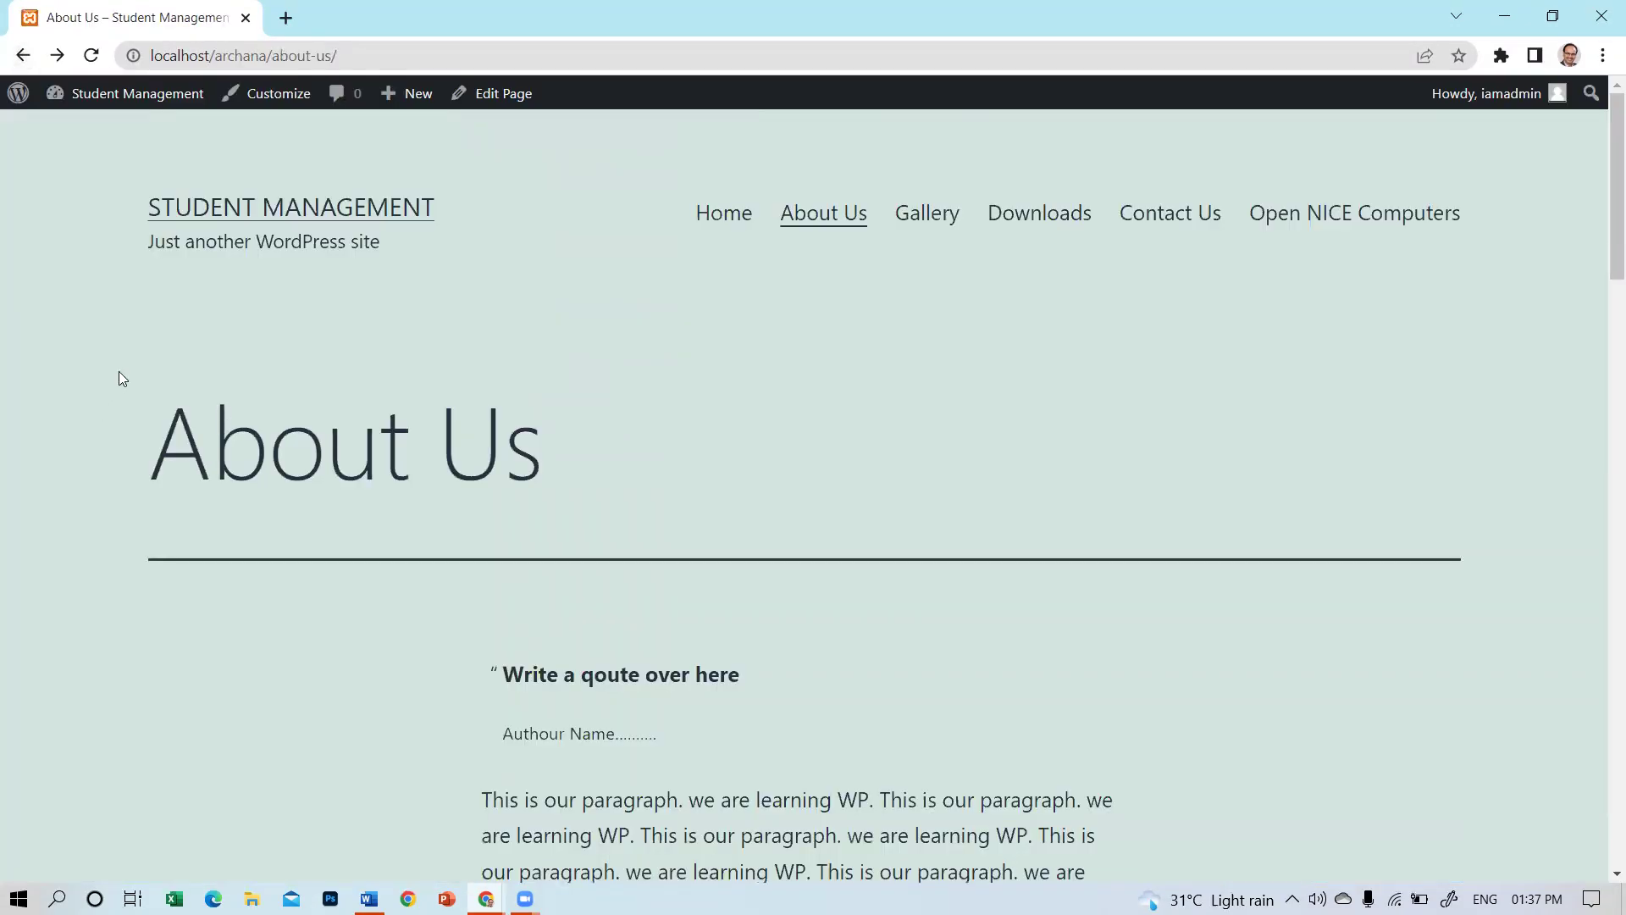
{"action": "left_click", "coordinate": [144, 112]}
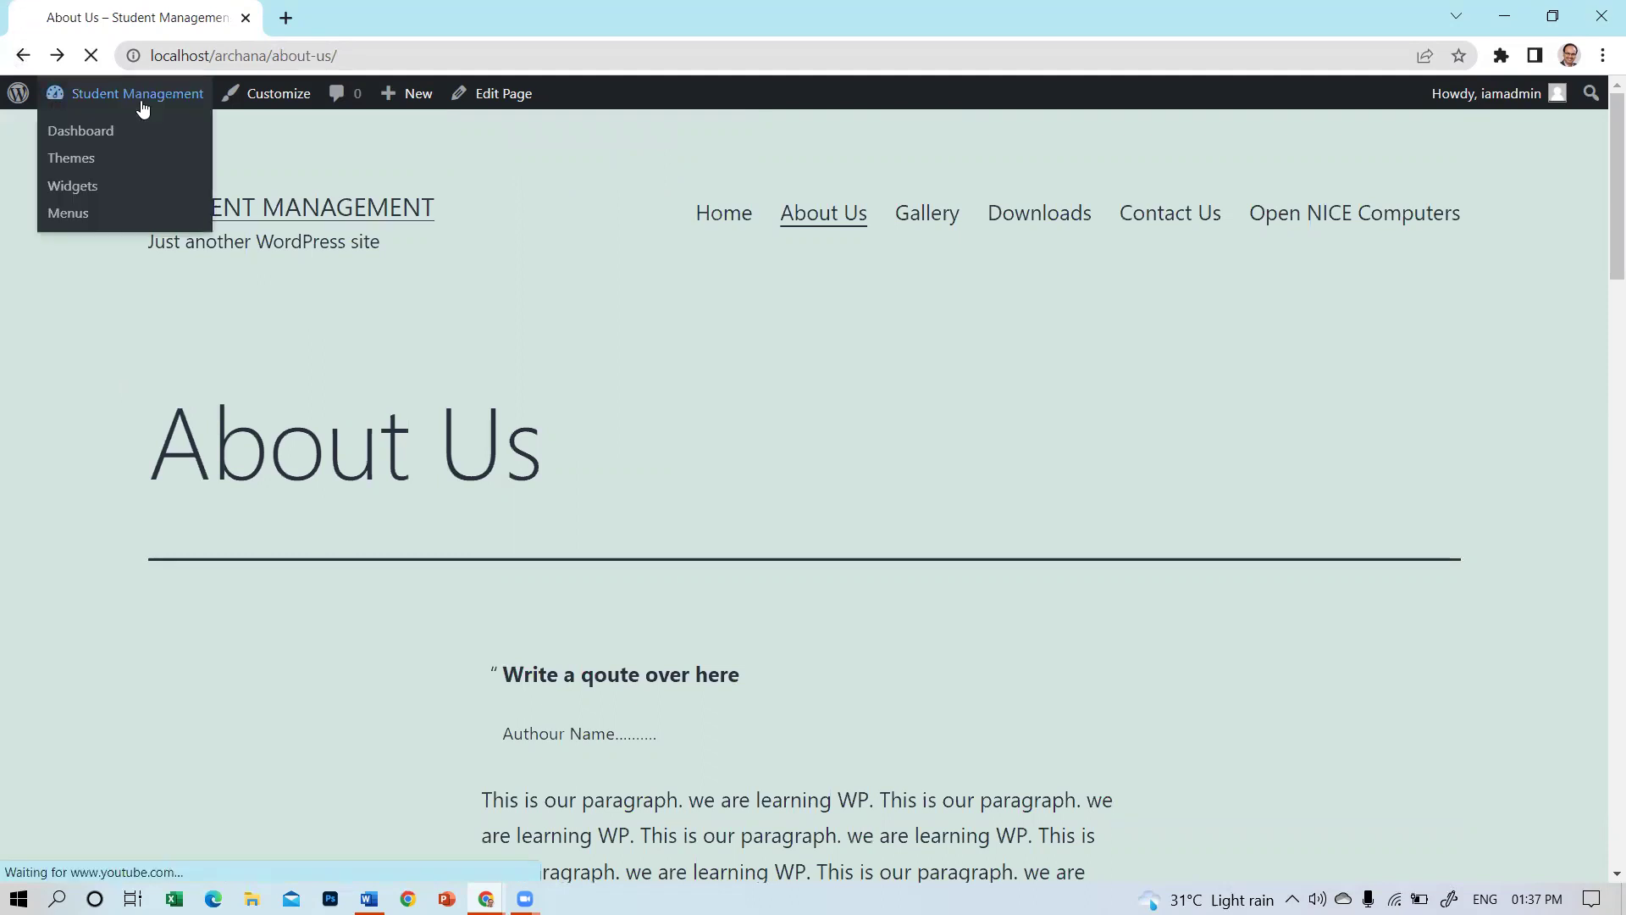
{"action": "left_click", "coordinate": [85, 129]}
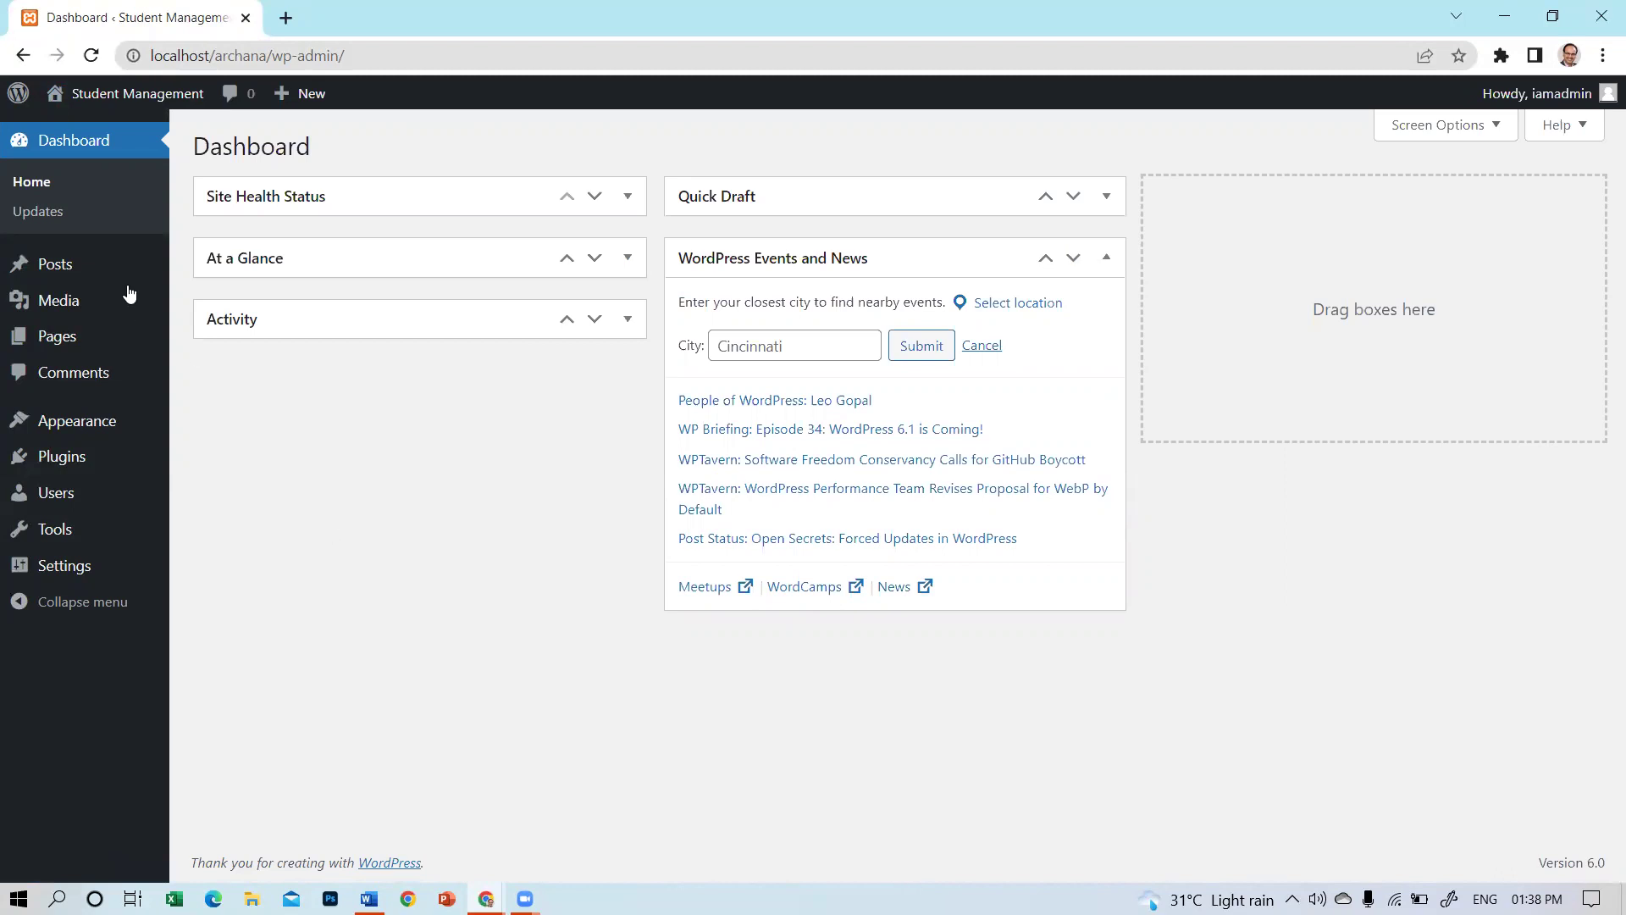
Activate the Twenty Twenty-Two theme from Appearance > Themes.
{"action": "mouse_move", "coordinate": [66, 424]}
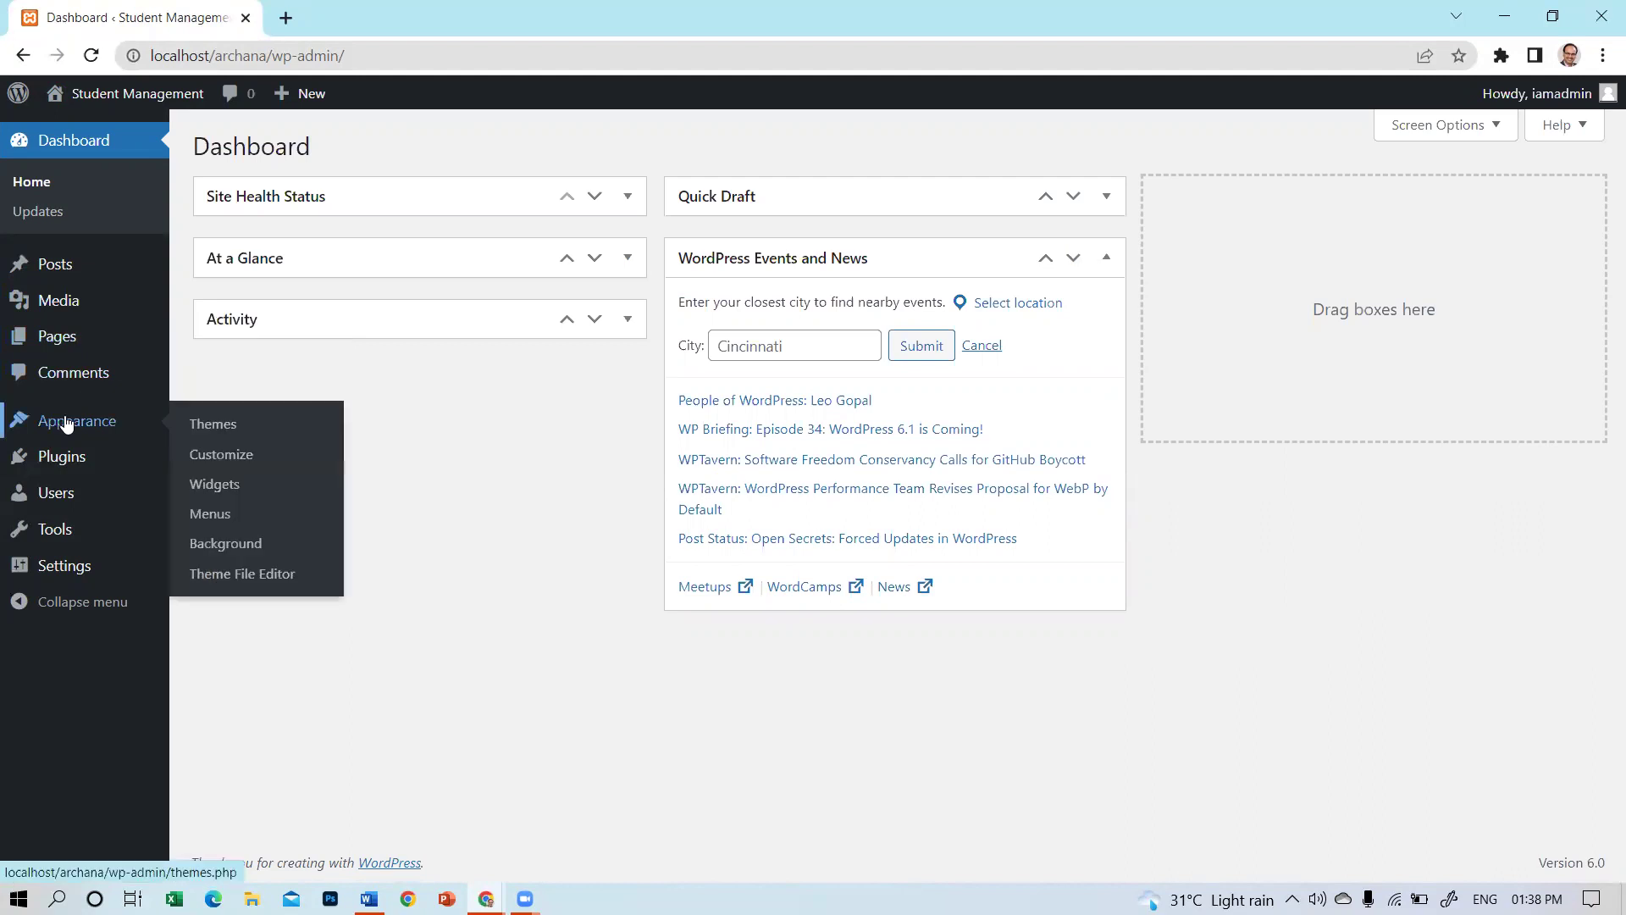
{"action": "left_click", "coordinate": [230, 432]}
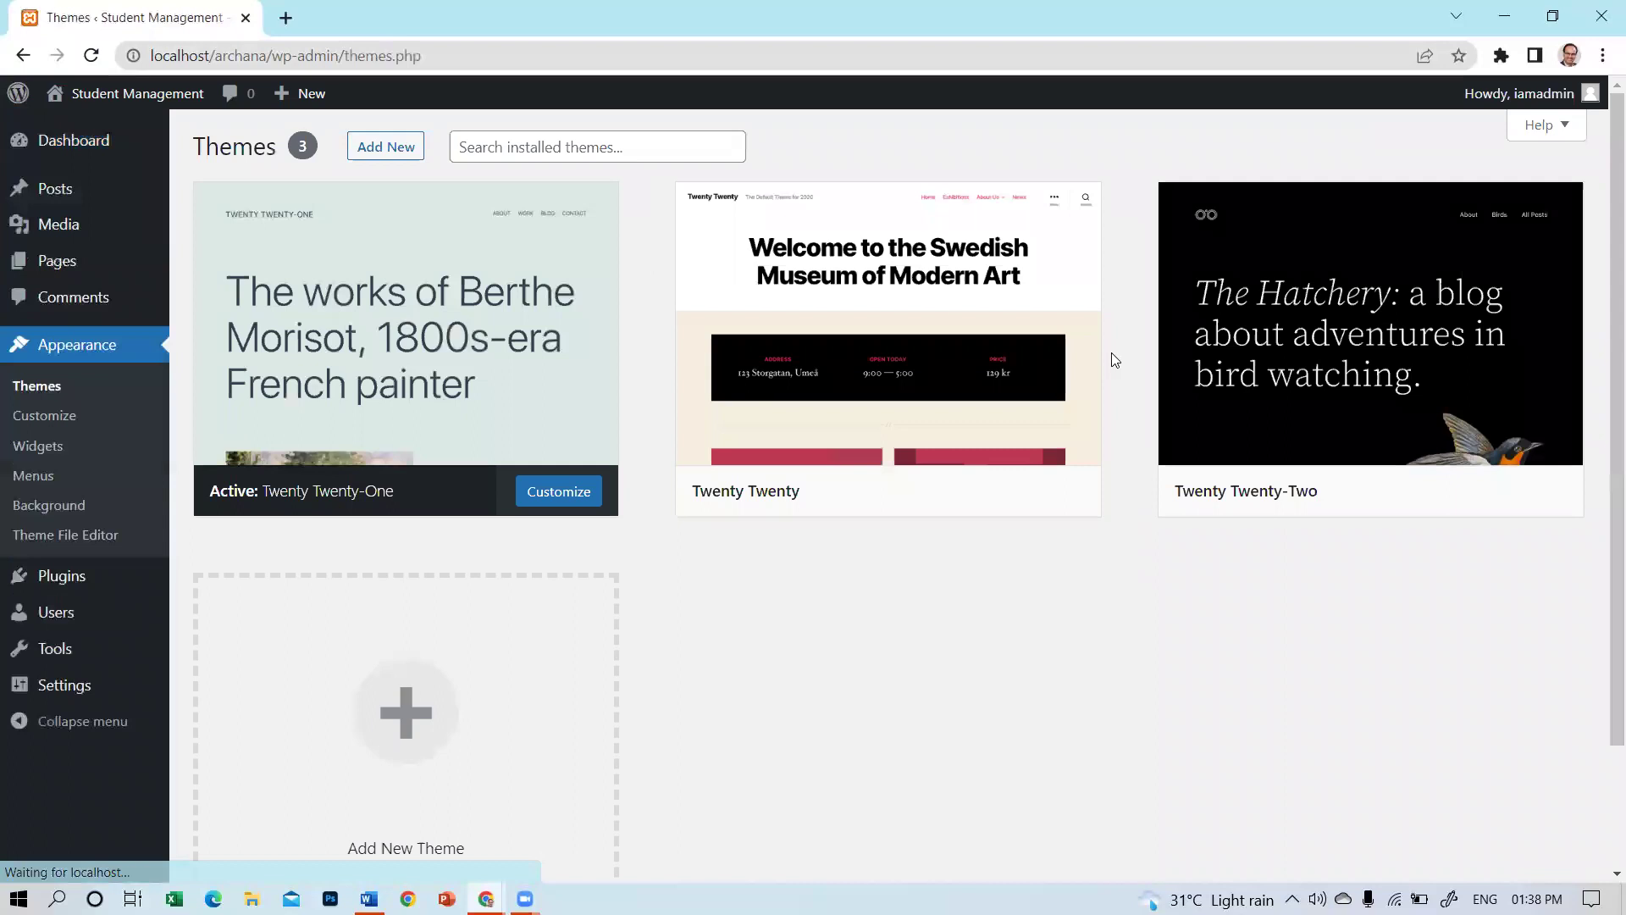
{"action": "left_click", "coordinate": [1358, 347]}
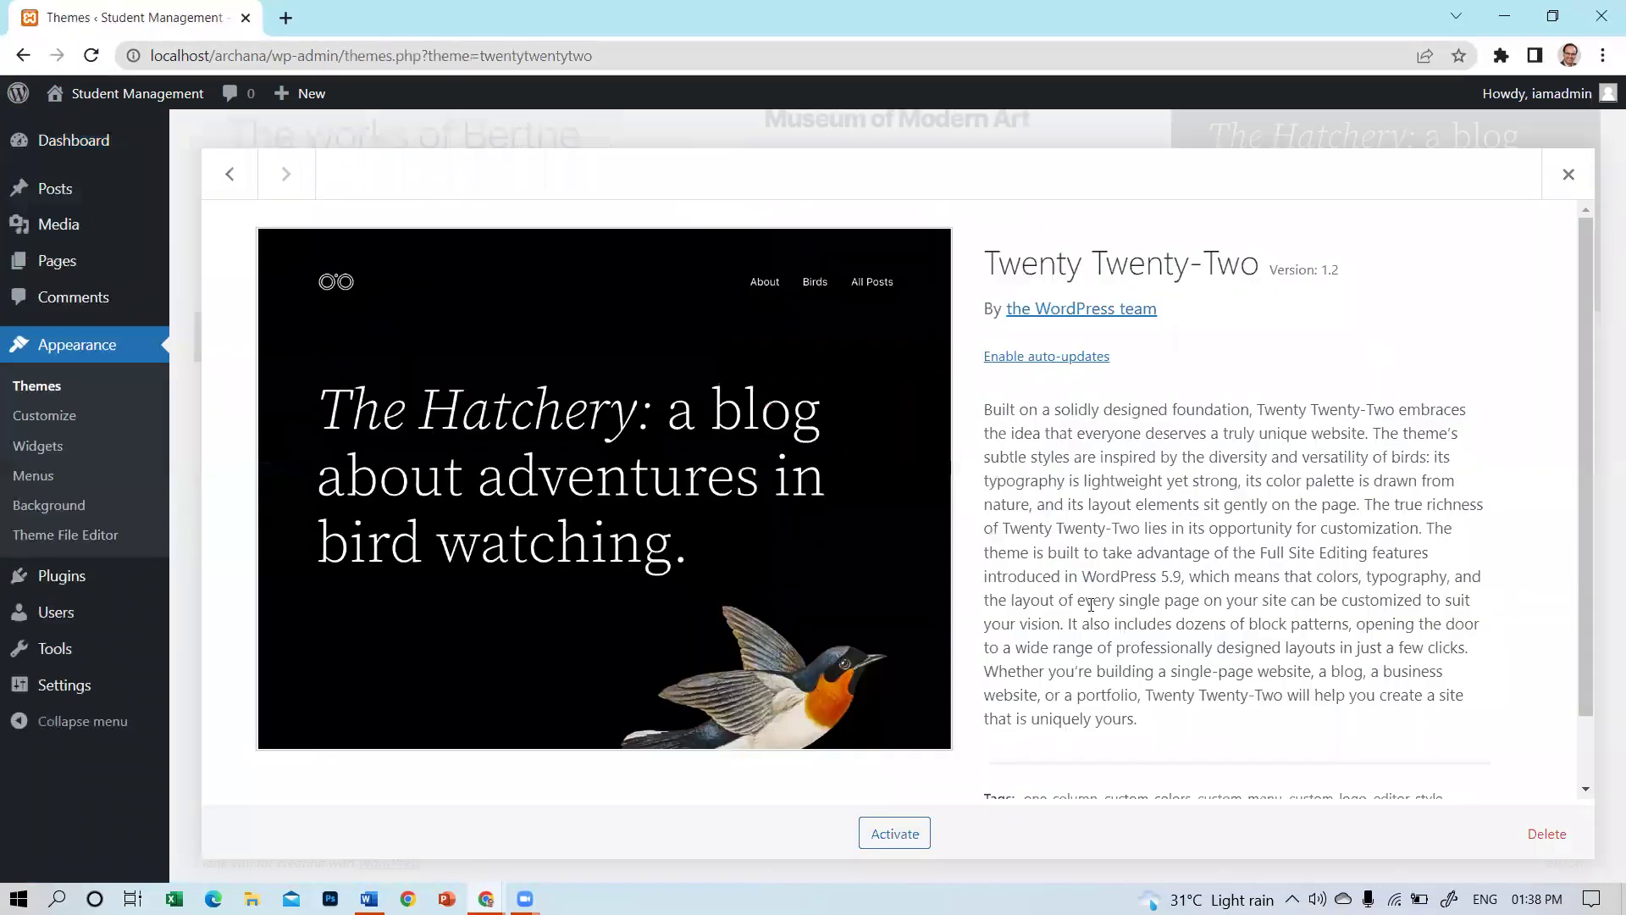
{"action": "scroll", "coordinate": [1185, 593], "scroll_direction": "down", "scroll_amount": 1}
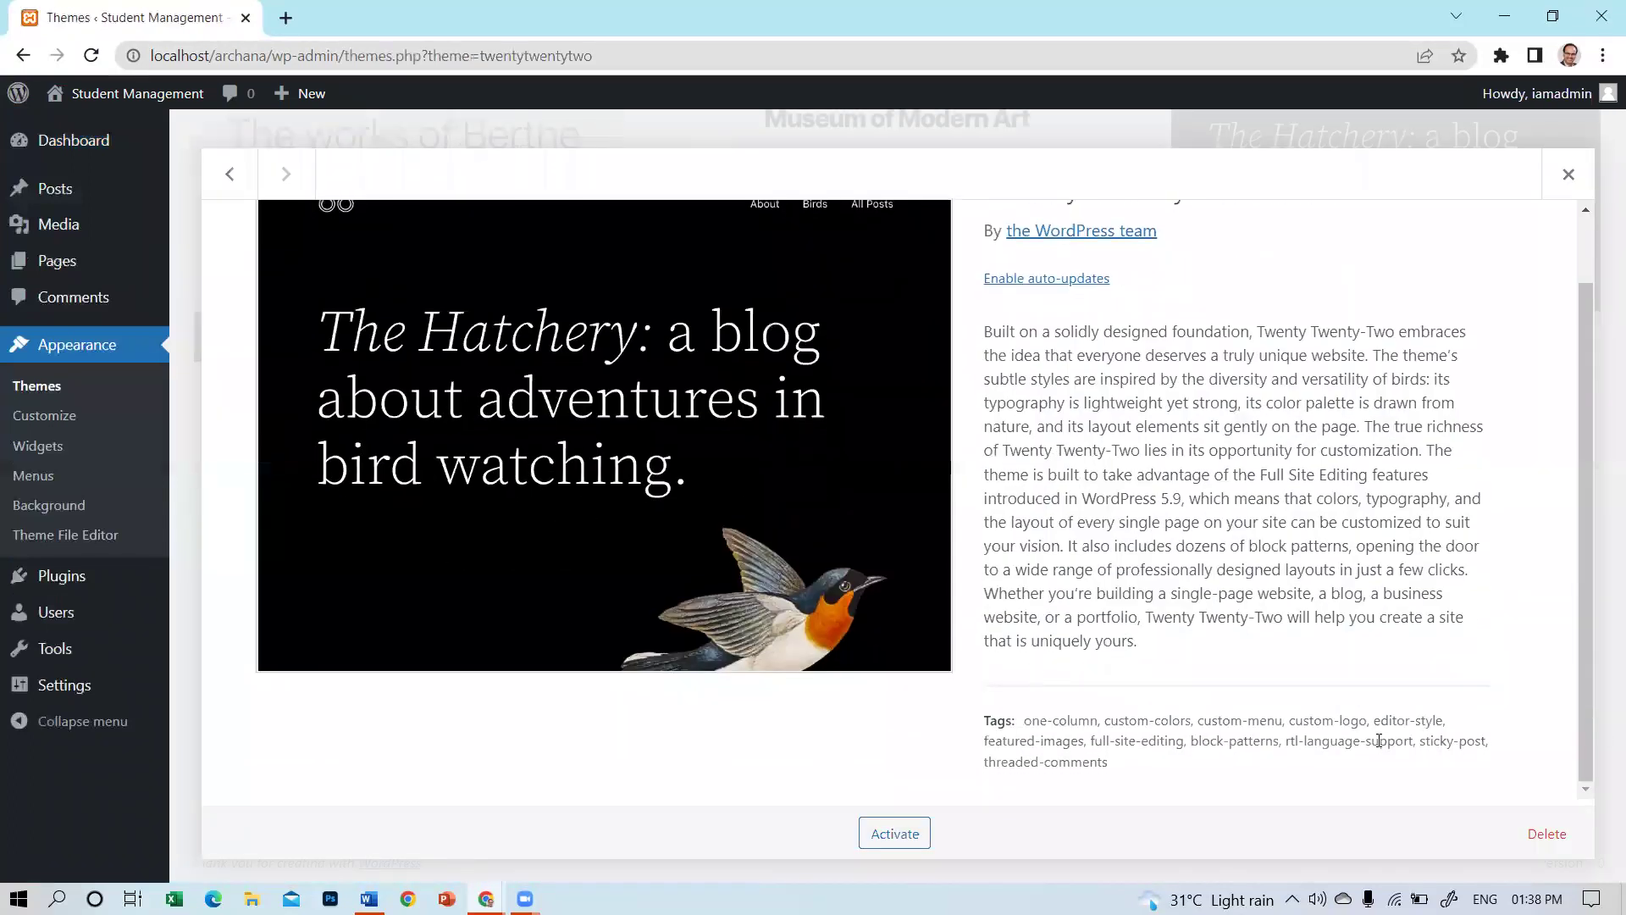
{"action": "left_click", "coordinate": [903, 835]}
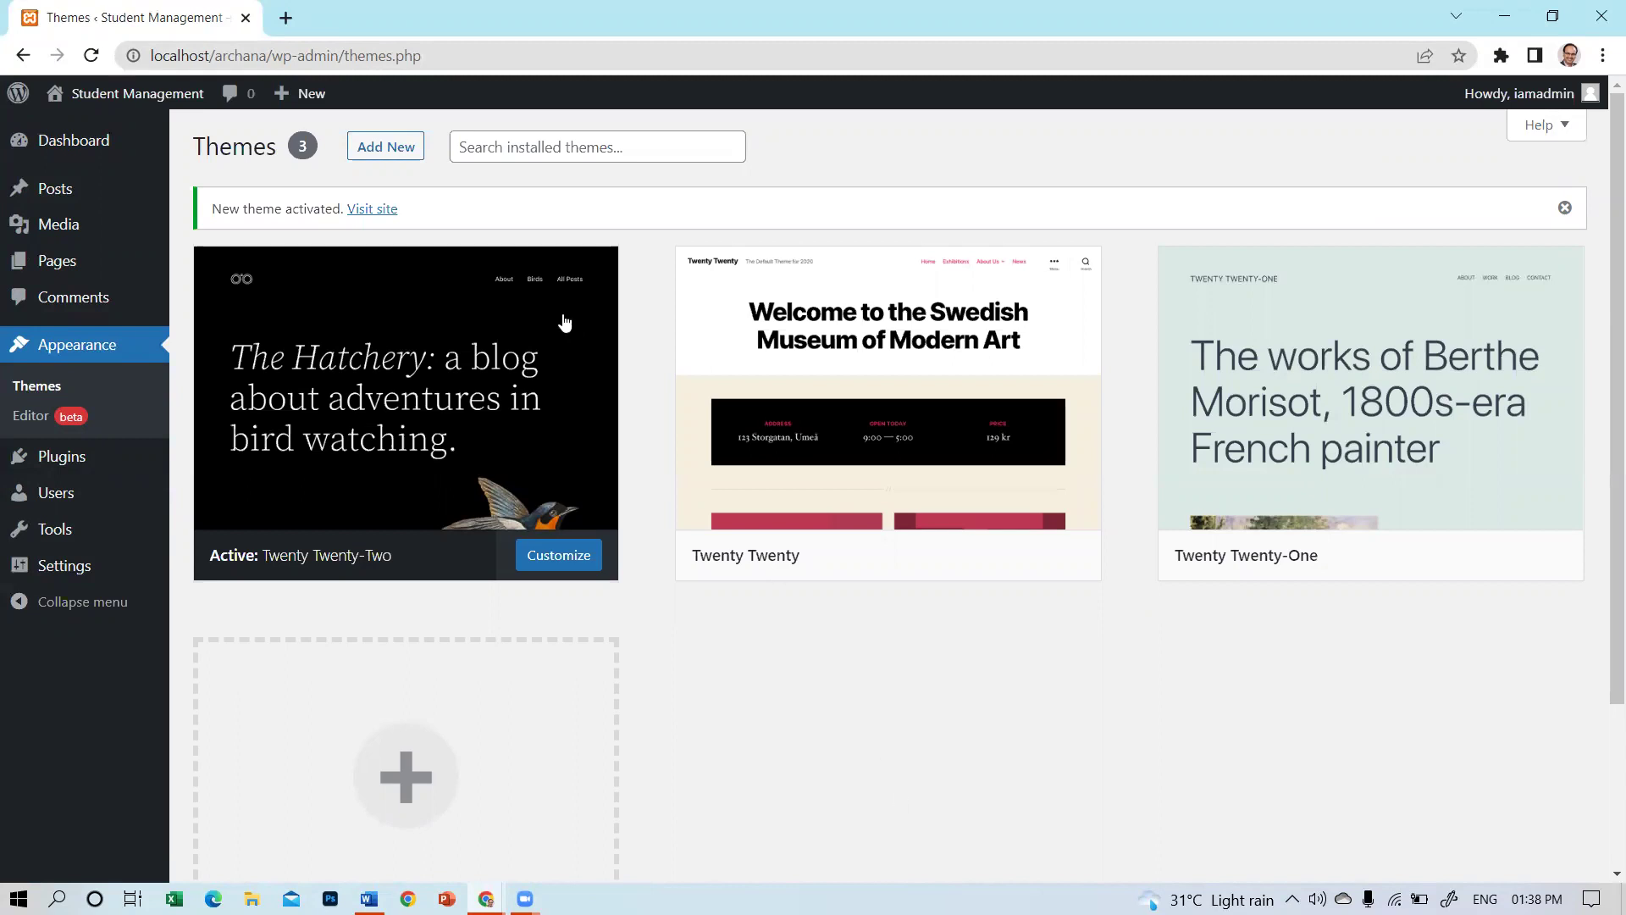
Open the live site and scroll through the homepage in the Twenty Twenty-Two design.
{"action": "mouse_move", "coordinate": [565, 322]}
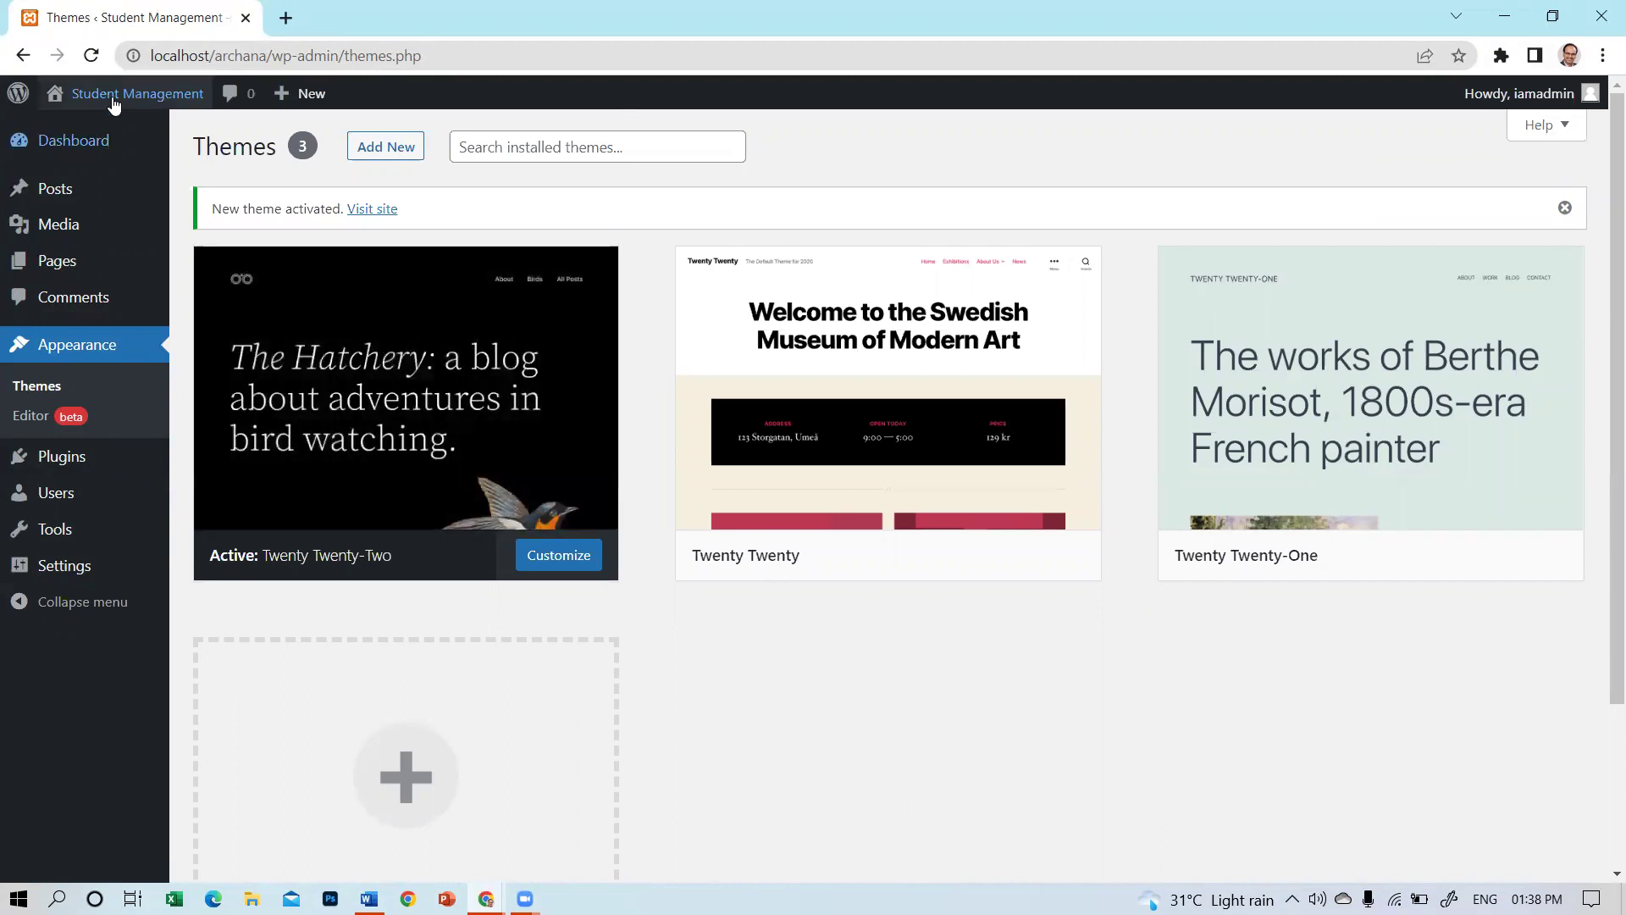
{"action": "mouse_move", "coordinate": [111, 95]}
{"action": "left_click", "coordinate": [75, 134]}
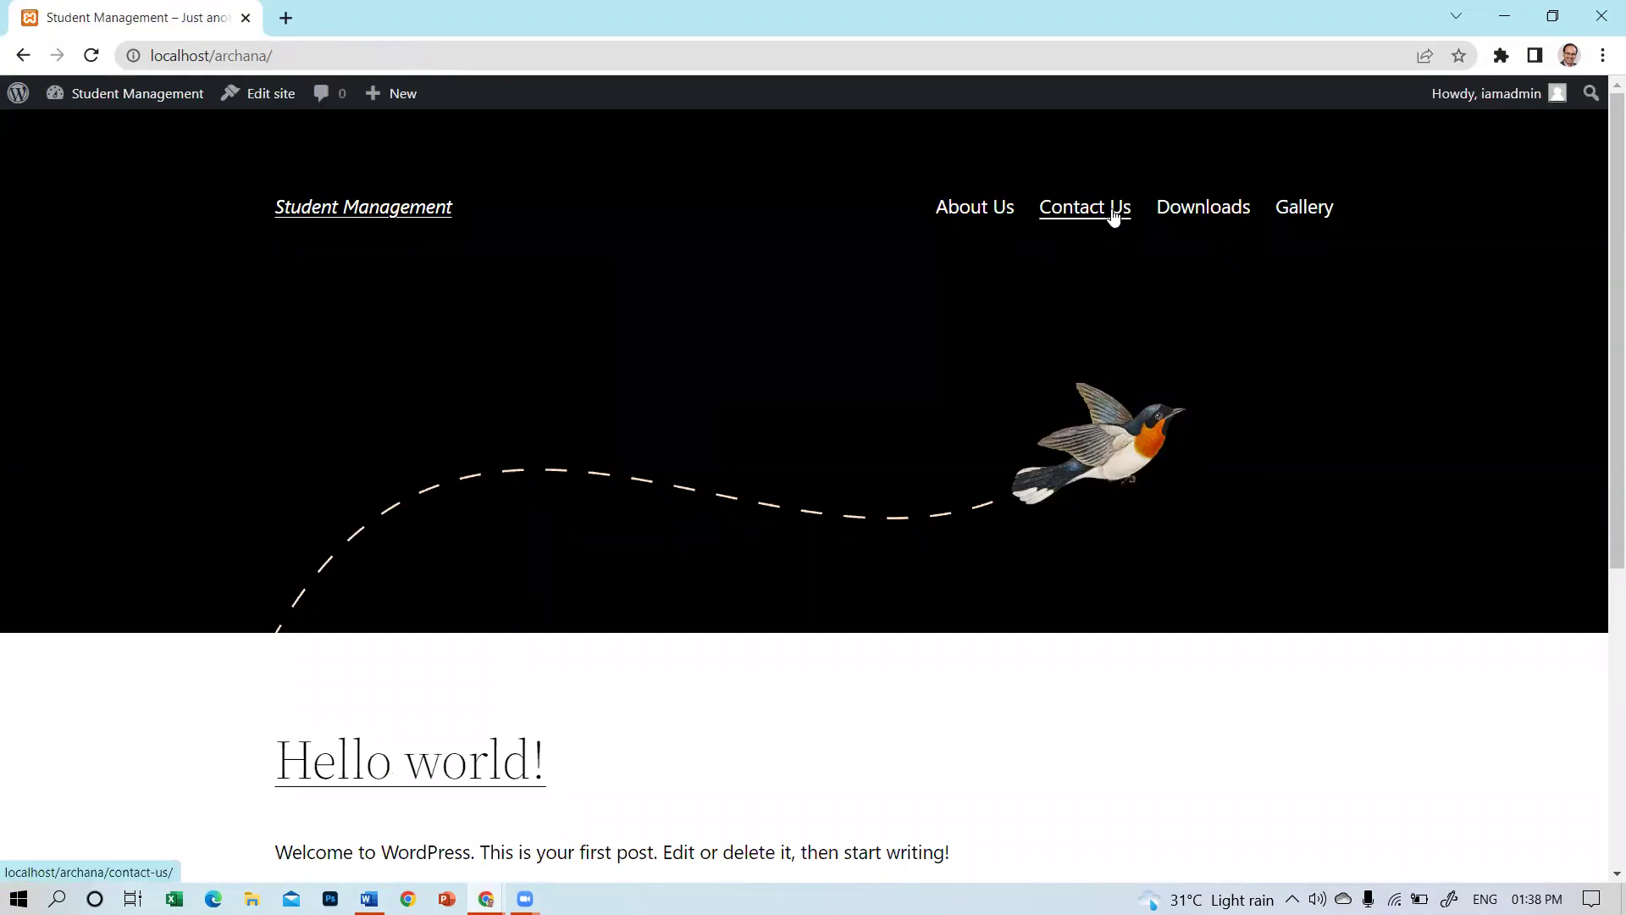
{"action": "scroll", "coordinate": [1366, 195], "scroll_direction": "down", "scroll_amount": 4}
{"action": "scroll", "coordinate": [1367, 195], "scroll_direction": "down", "scroll_amount": 2}
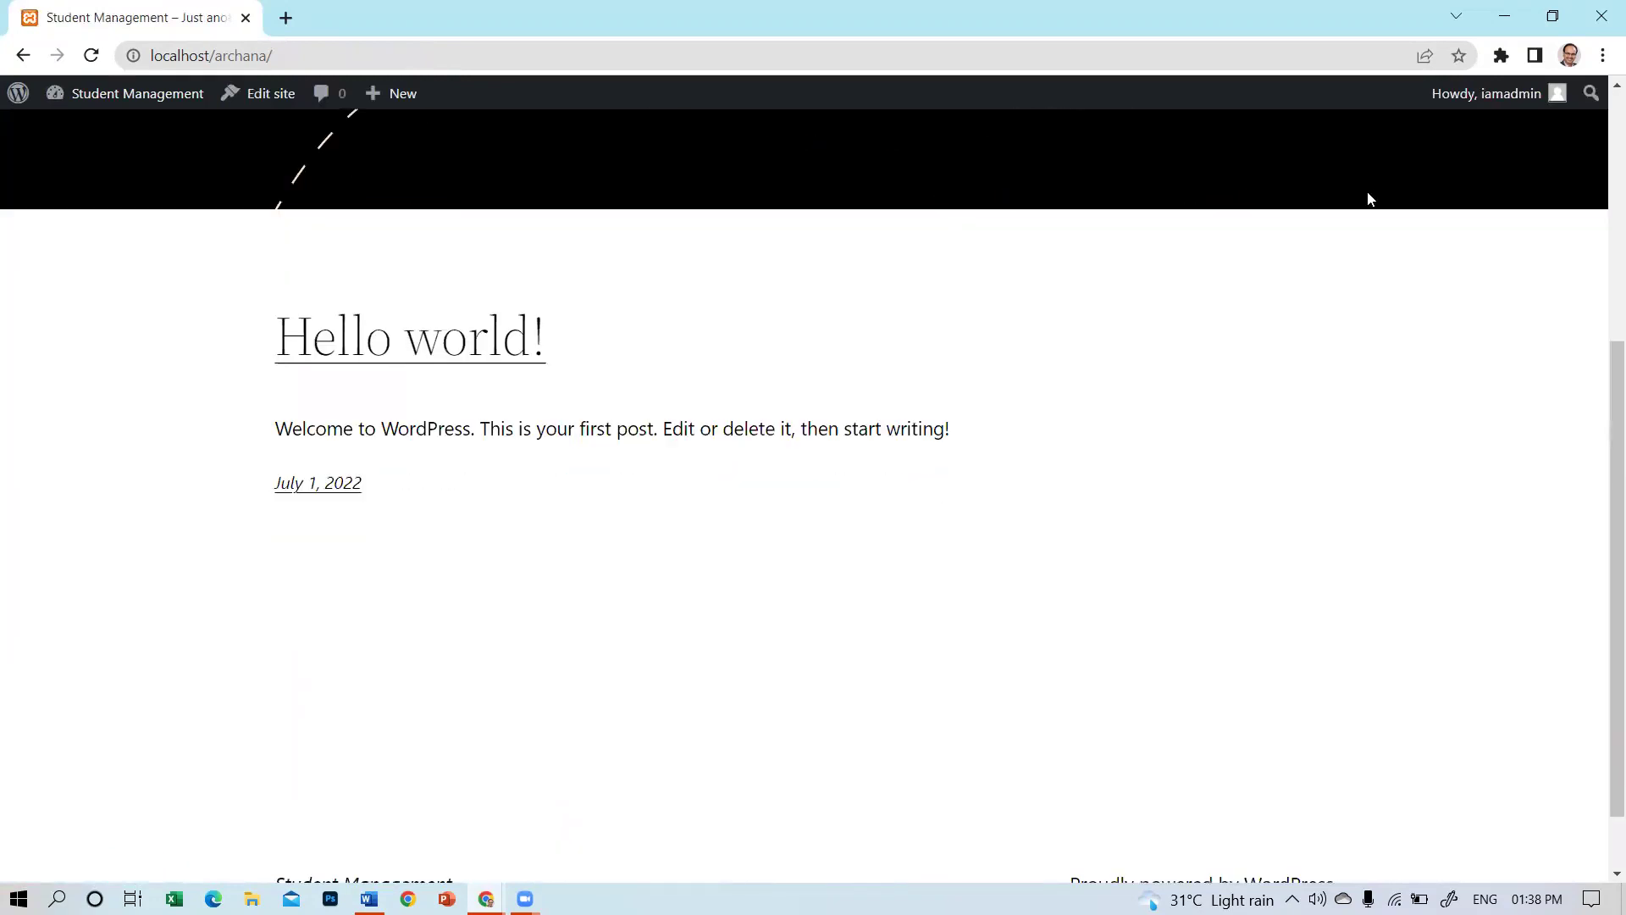
{"action": "scroll", "coordinate": [1373, 202], "scroll_direction": "up", "scroll_amount": 5}
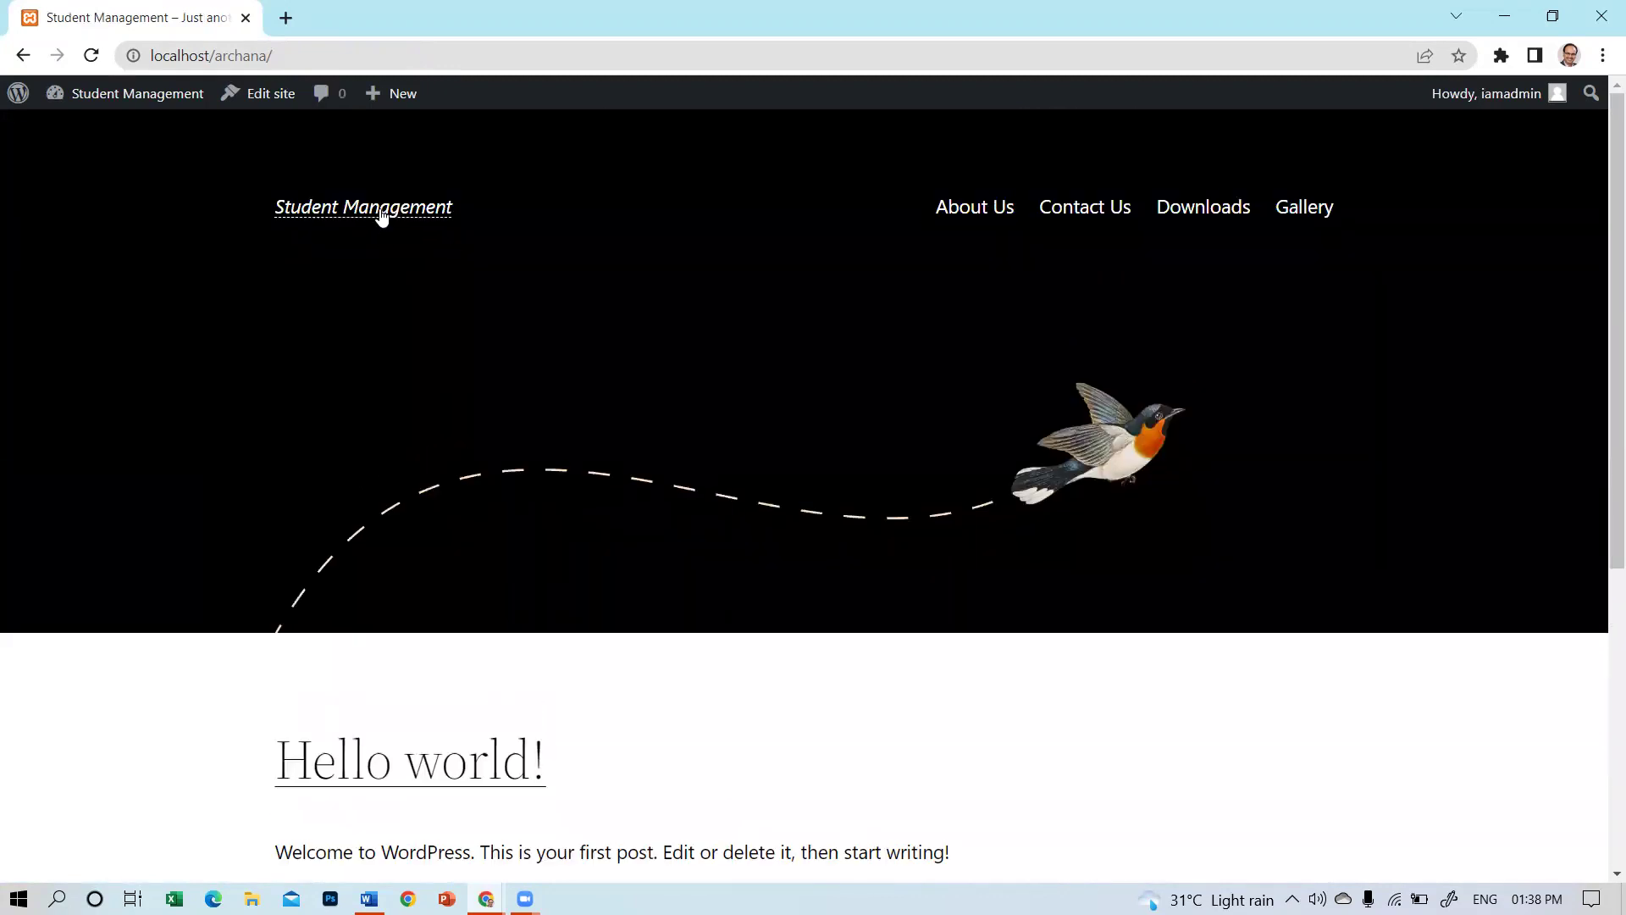
{"action": "mouse_move", "coordinate": [155, 80]}
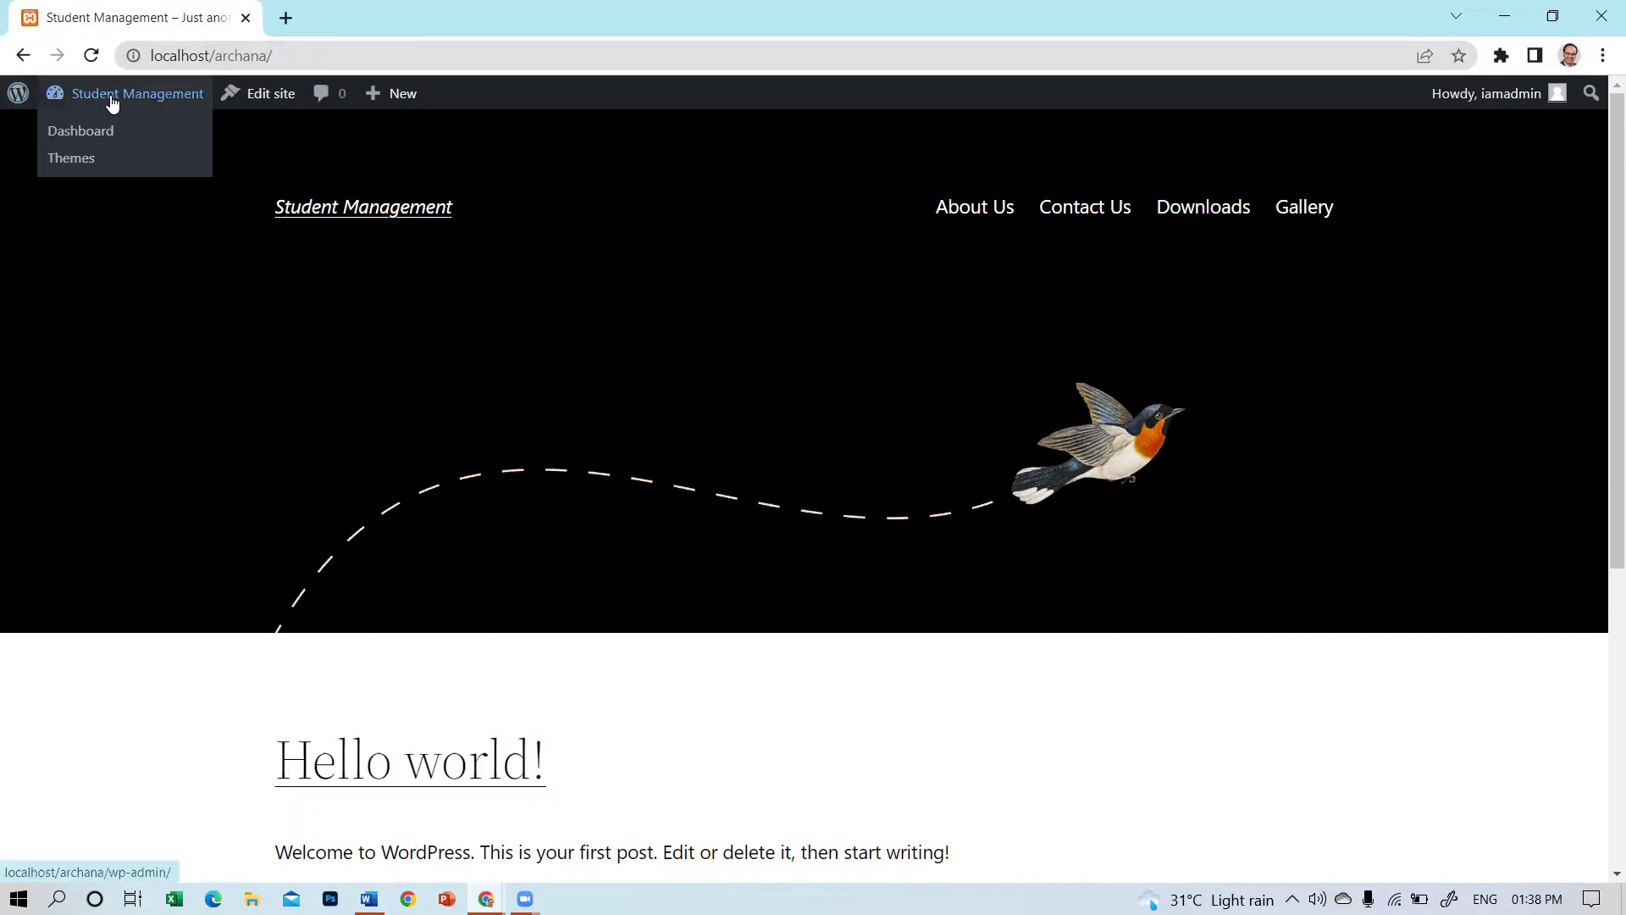
Activate the Twenty Twenty theme from the installed themes list.
{"action": "left_click", "coordinate": [86, 137]}
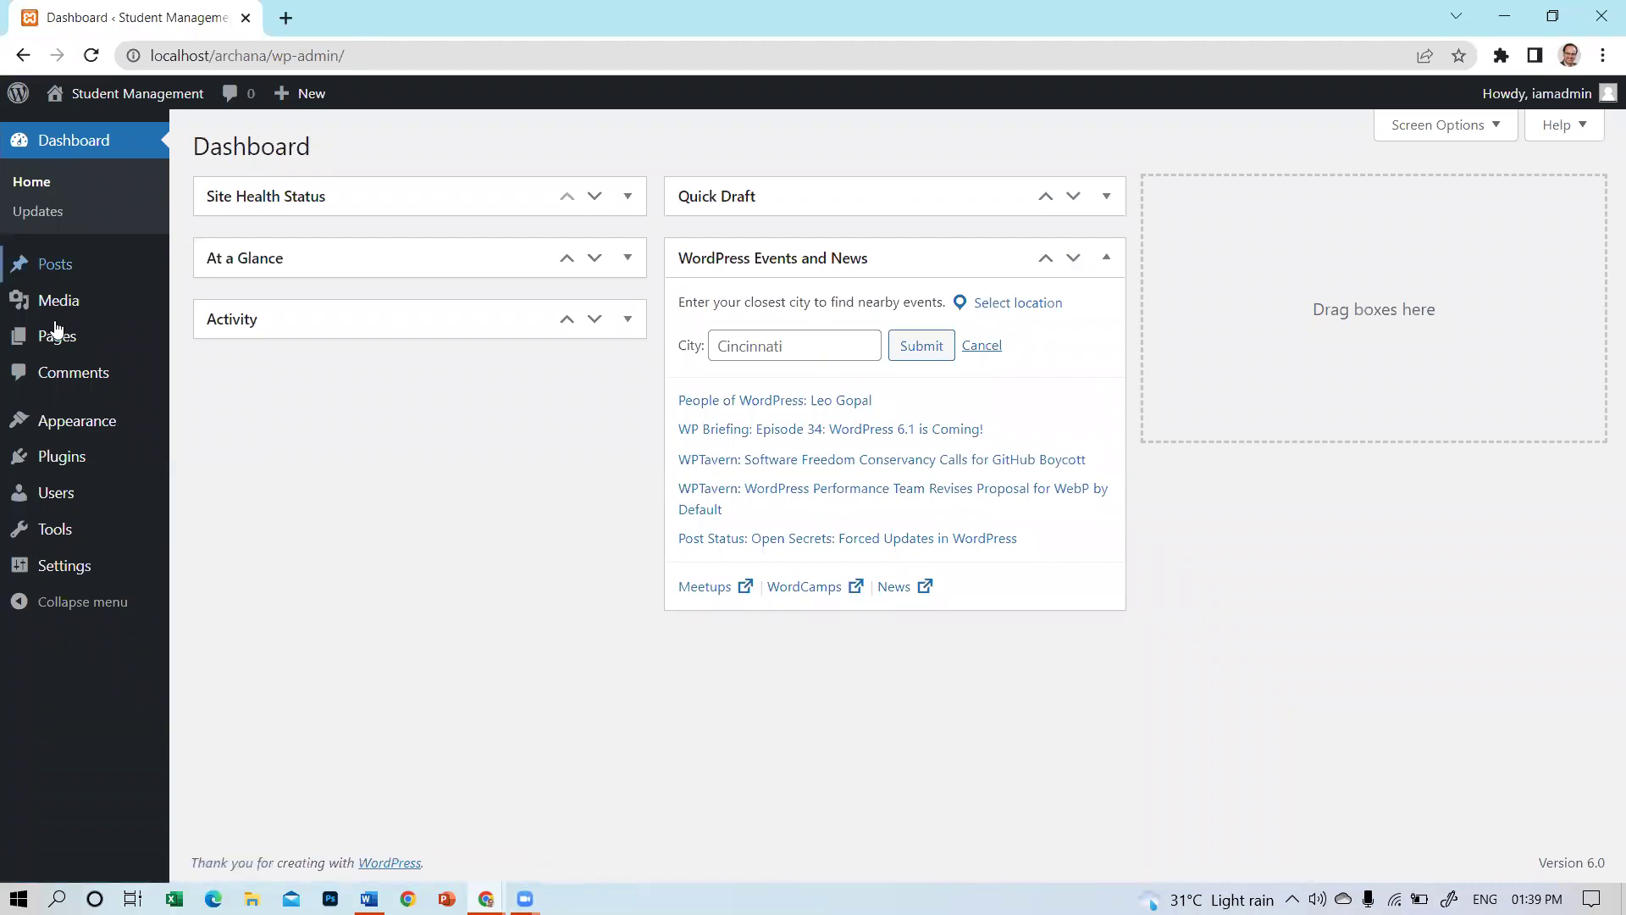
{"action": "mouse_move", "coordinate": [100, 435]}
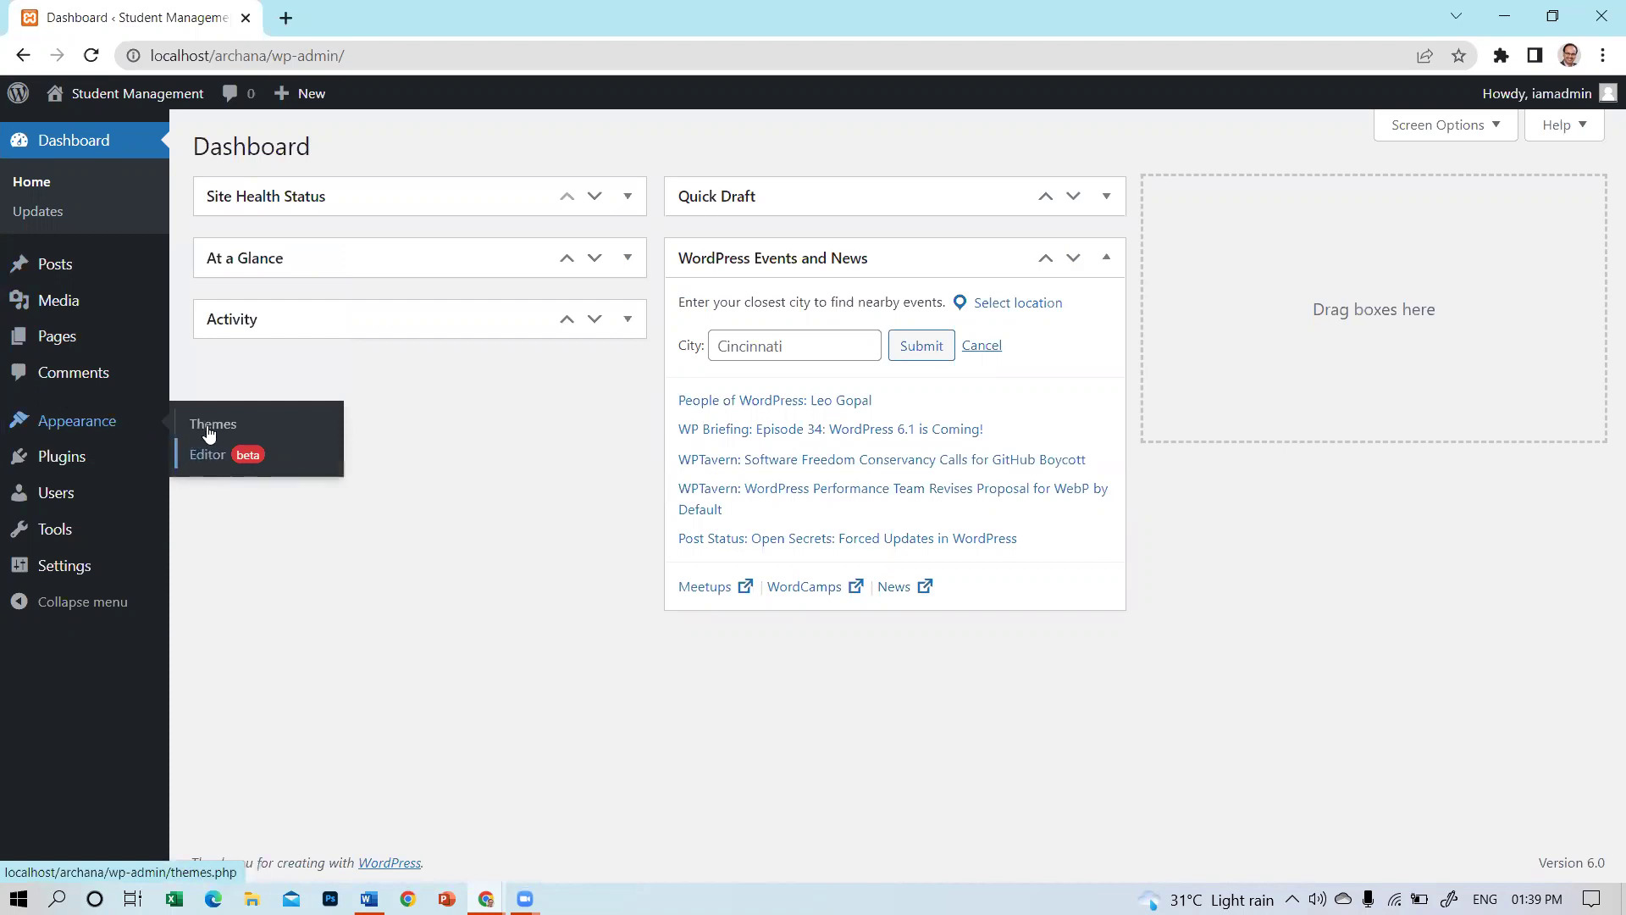
{"action": "left_click", "coordinate": [209, 434]}
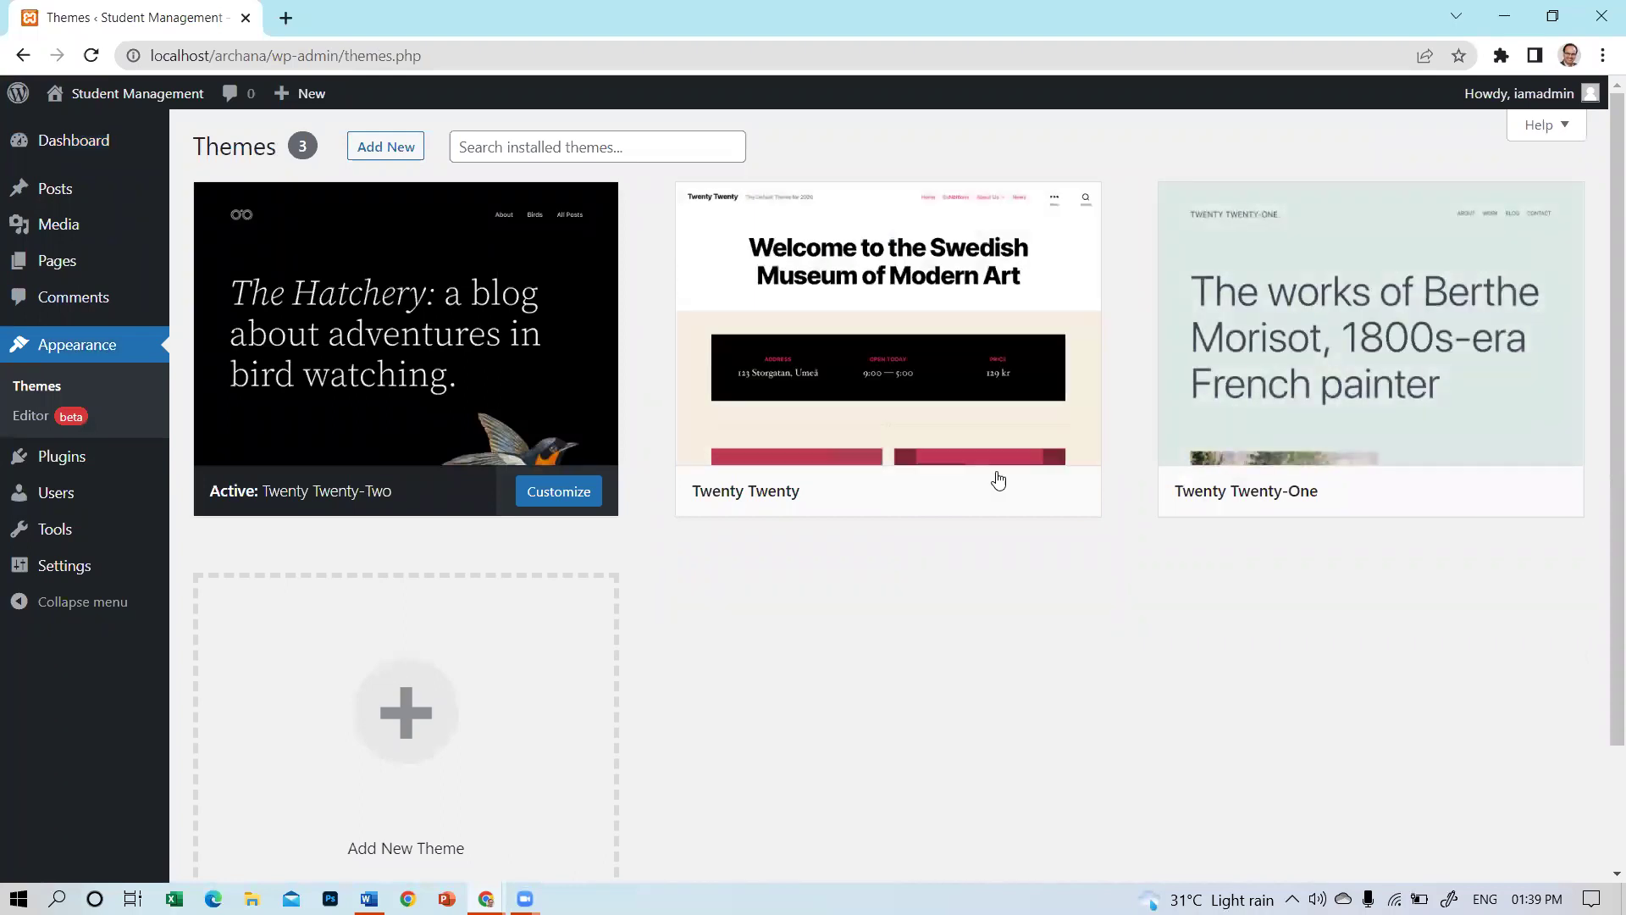
{"action": "left_click", "coordinate": [927, 491]}
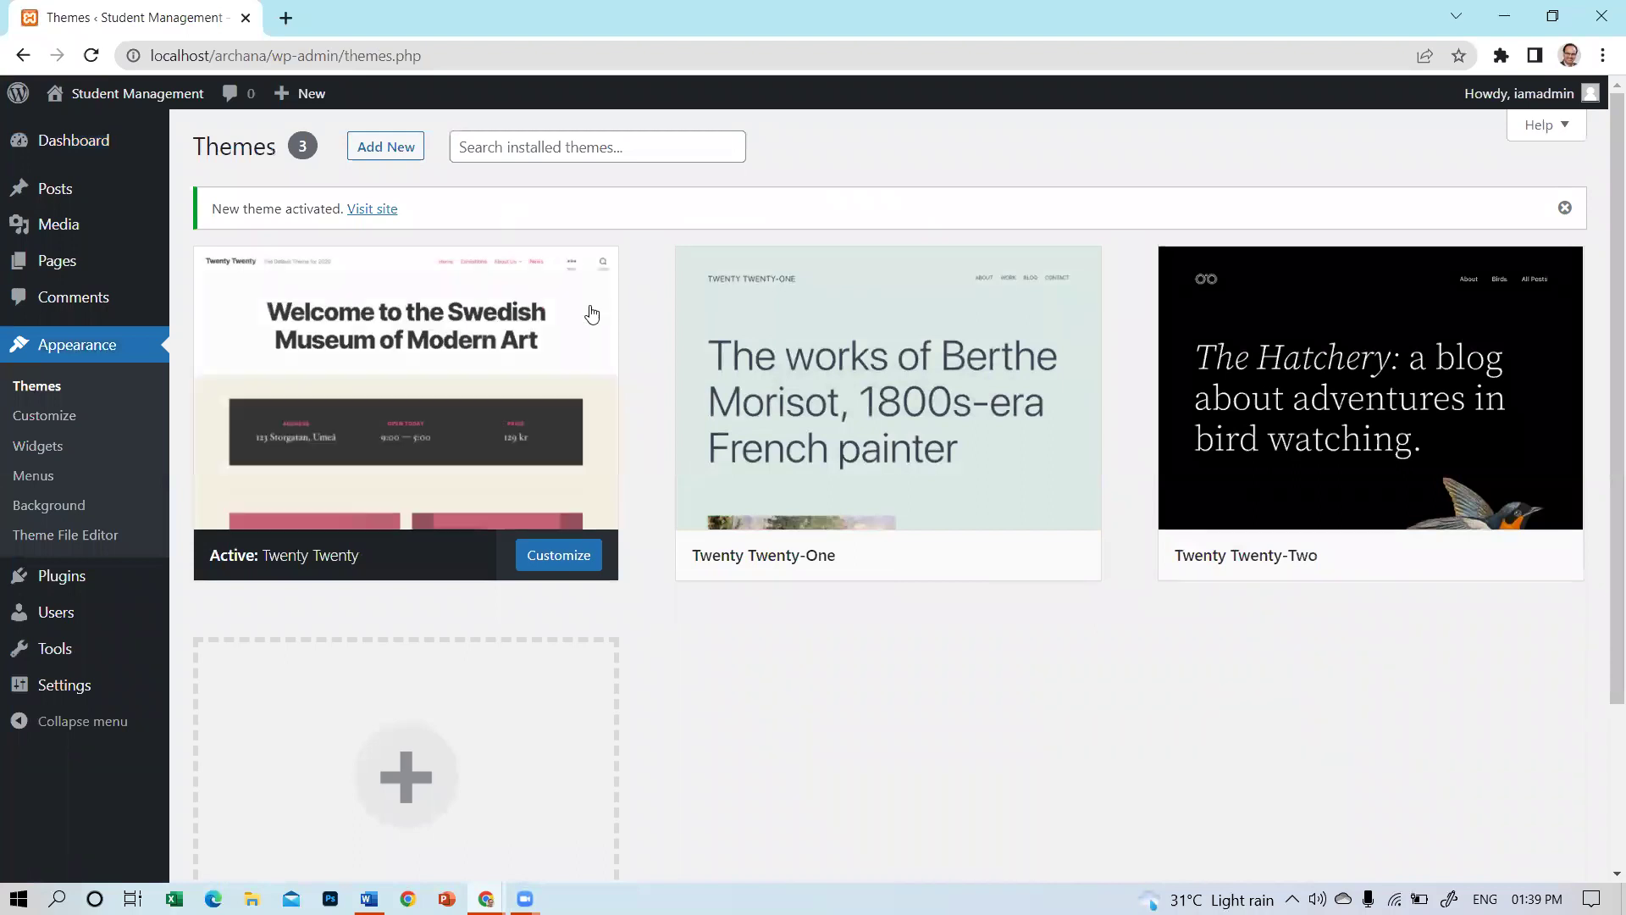
{"action": "left_click", "coordinate": [69, 127]}
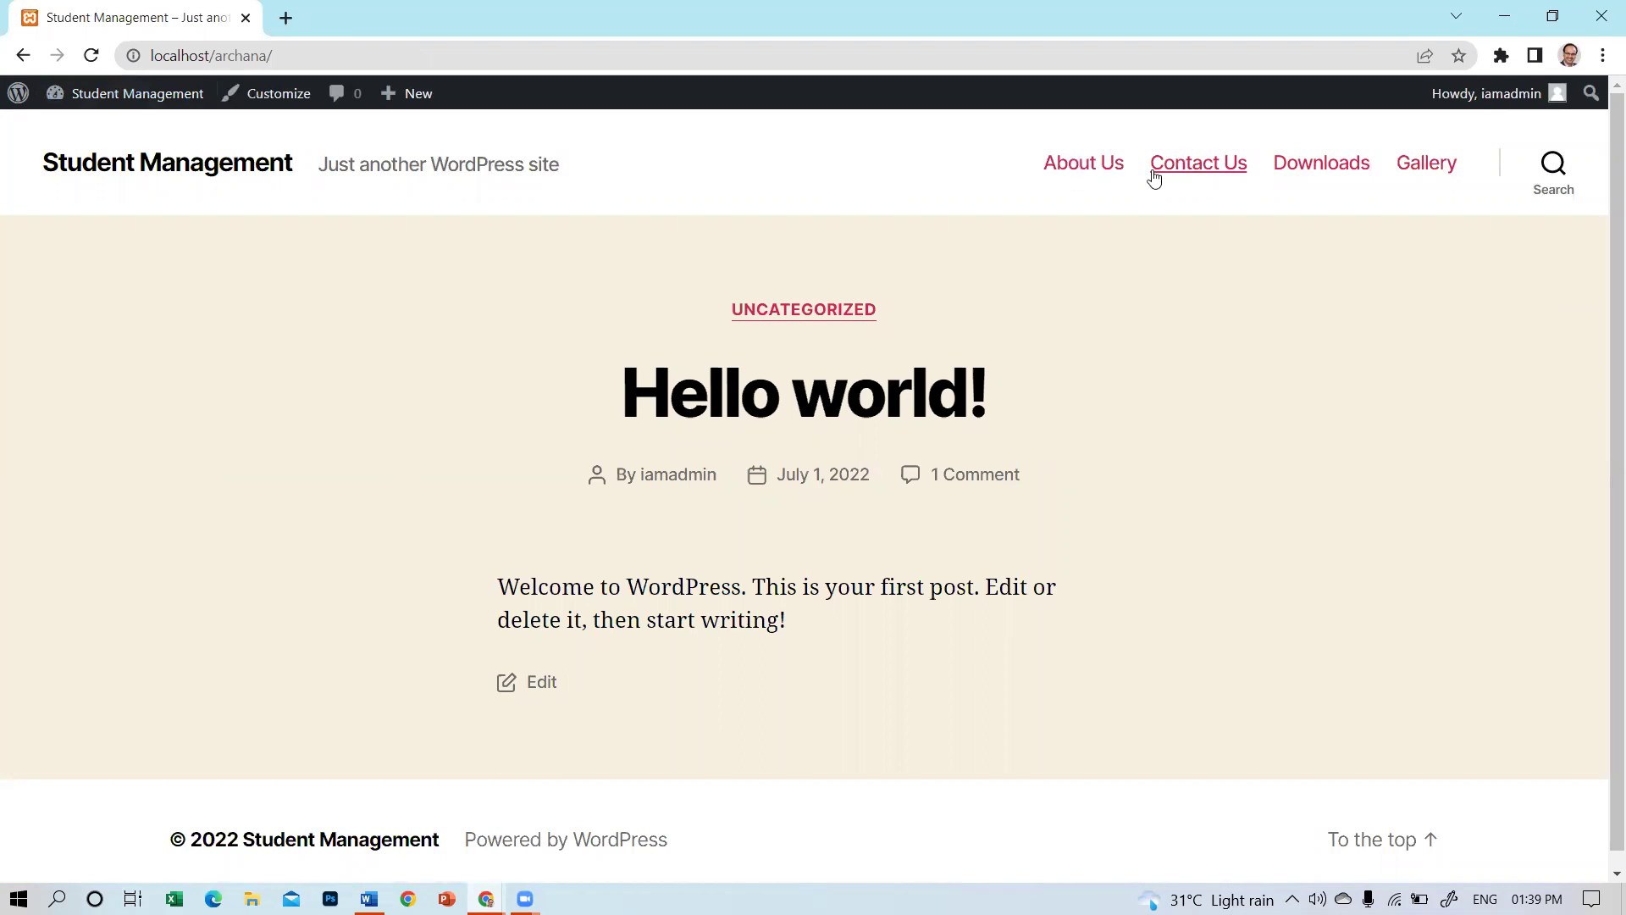
Scroll through the Twenty Twenty homepage showing the Hello world! post.
{"action": "scroll", "coordinate": [1344, 283], "scroll_direction": "down", "scroll_amount": 1}
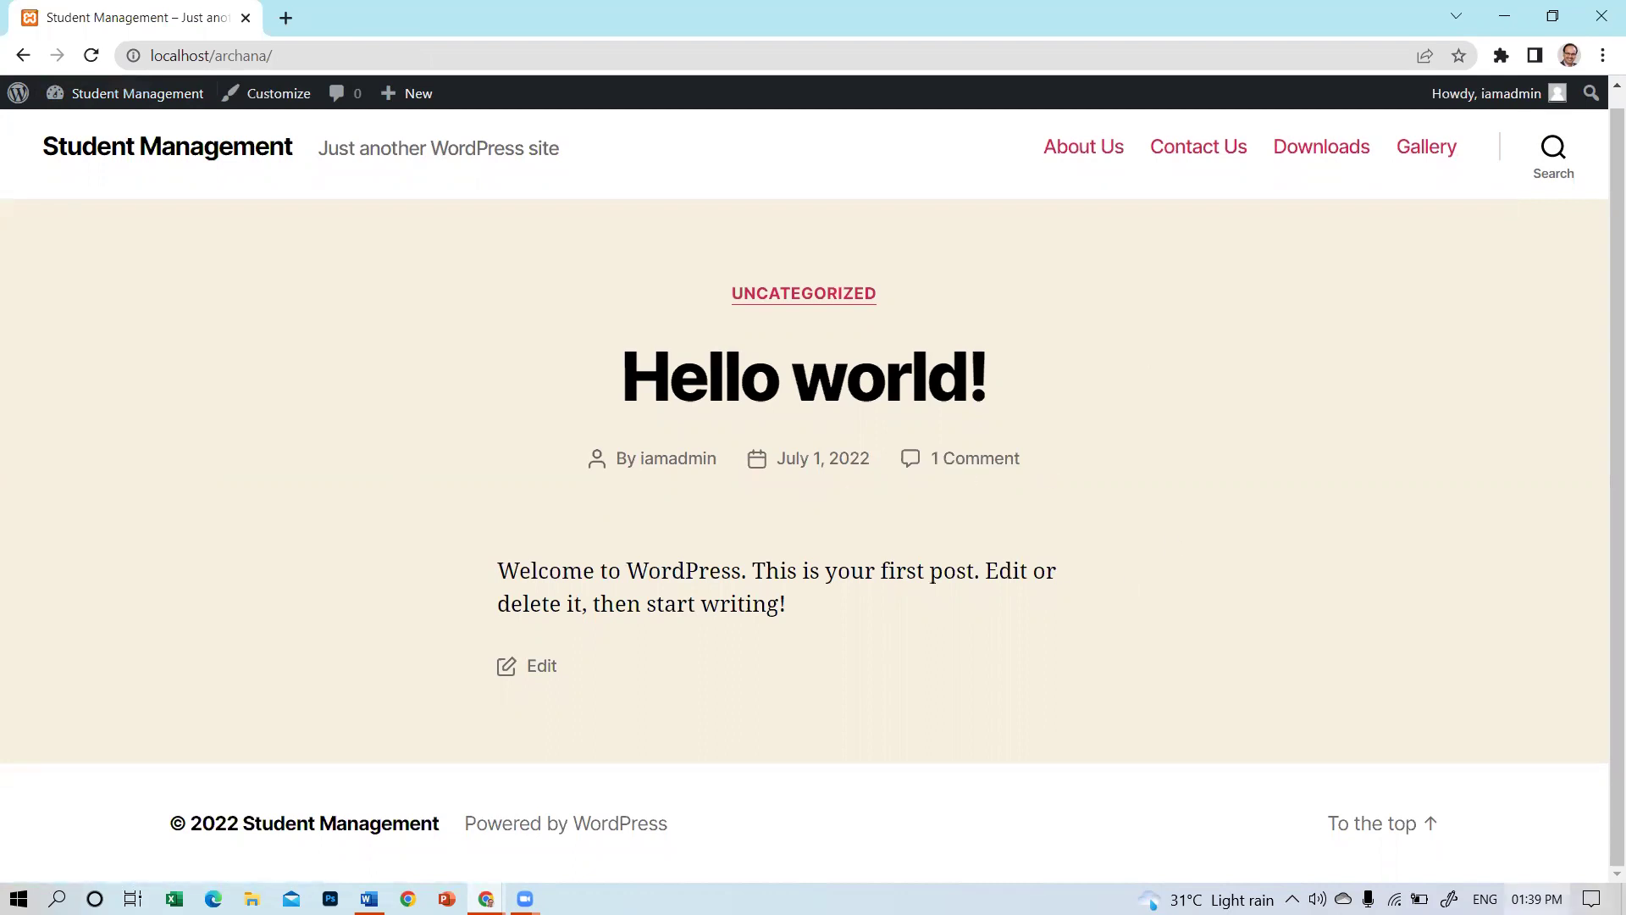
{"action": "scroll", "coordinate": [823, 327], "scroll_direction": "up", "scroll_amount": 1}
{"action": "scroll", "coordinate": [826, 335], "scroll_direction": "down", "scroll_amount": 1}
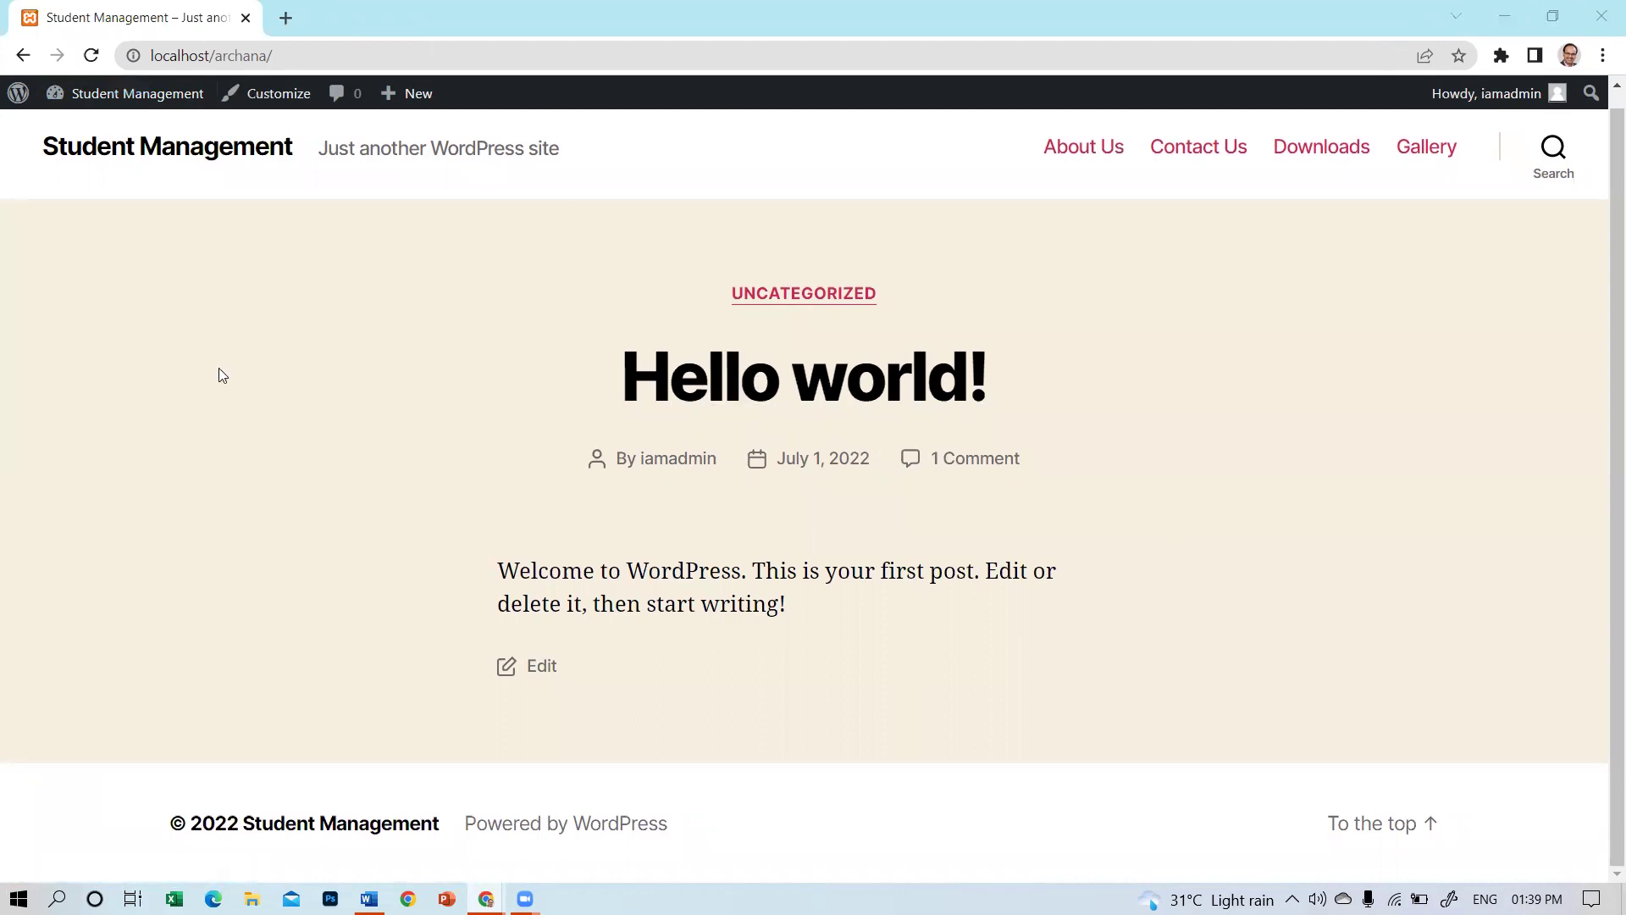
In the Customizer's Homepage Settings, choose a static page with About Us as Homepage and publish.
{"action": "mouse_move", "coordinate": [127, 93]}
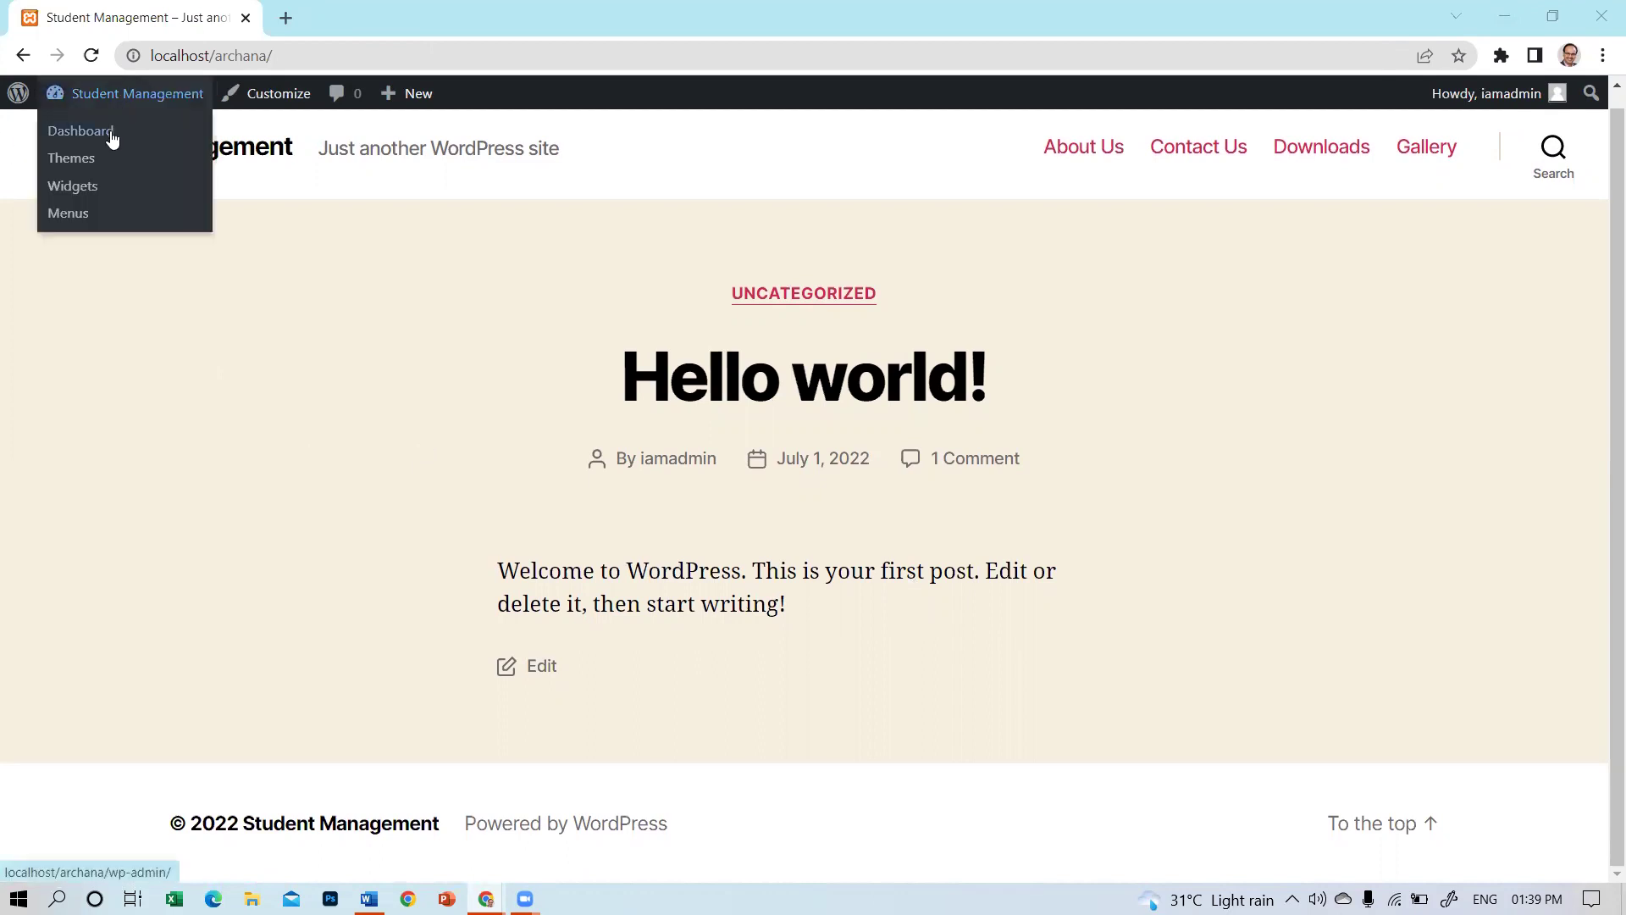
{"action": "left_click", "coordinate": [111, 139]}
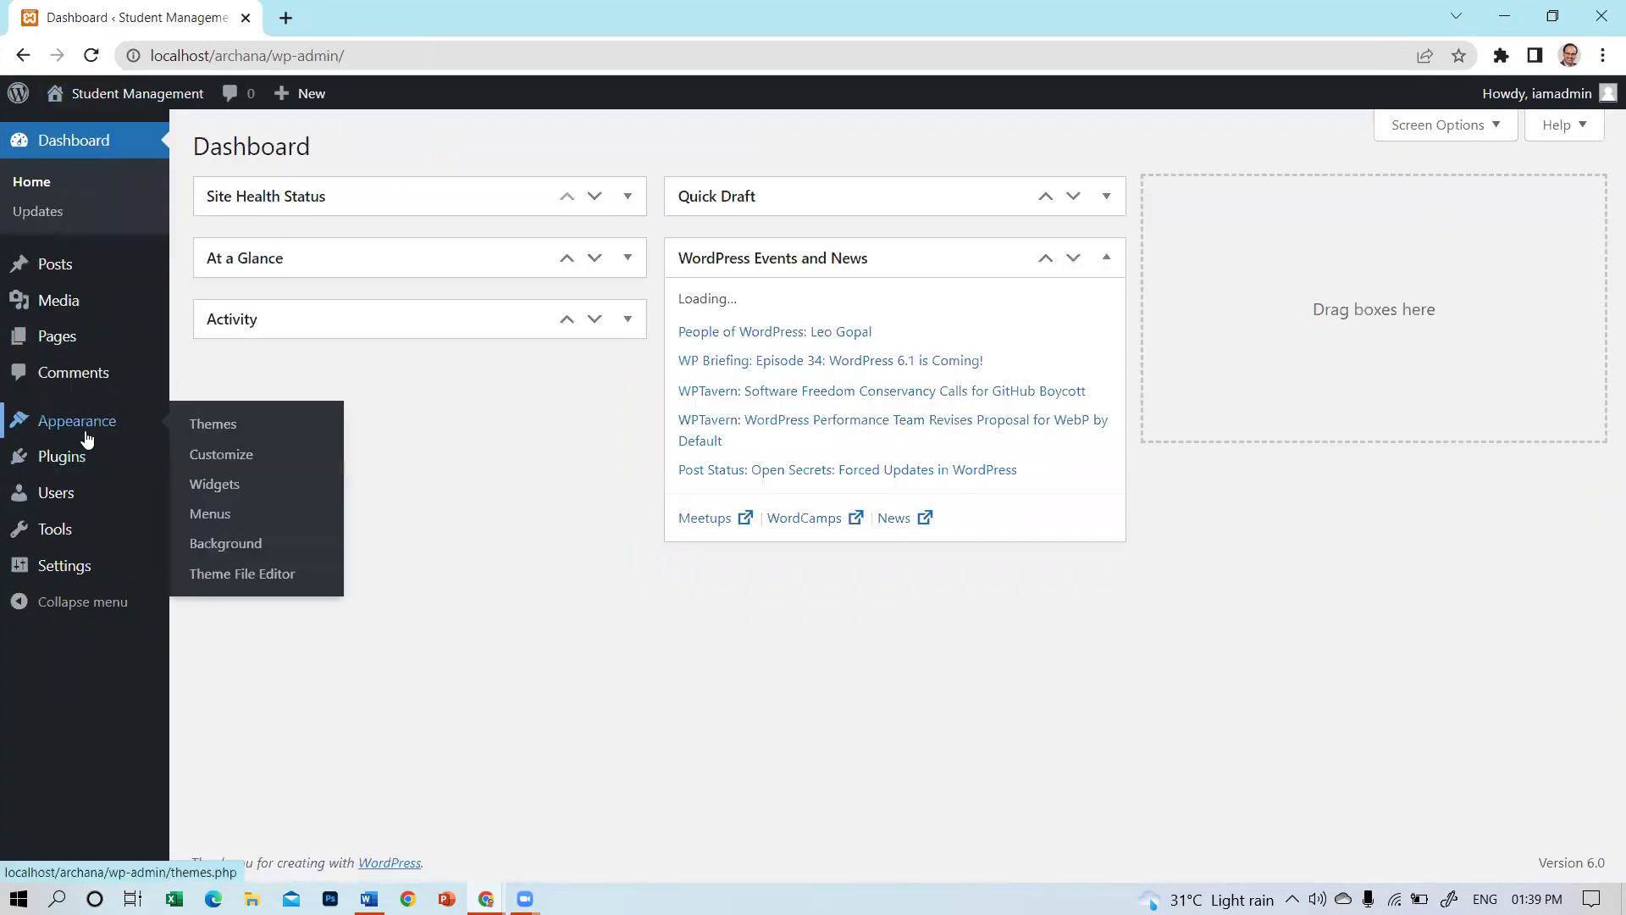
{"action": "left_click", "coordinate": [225, 458]}
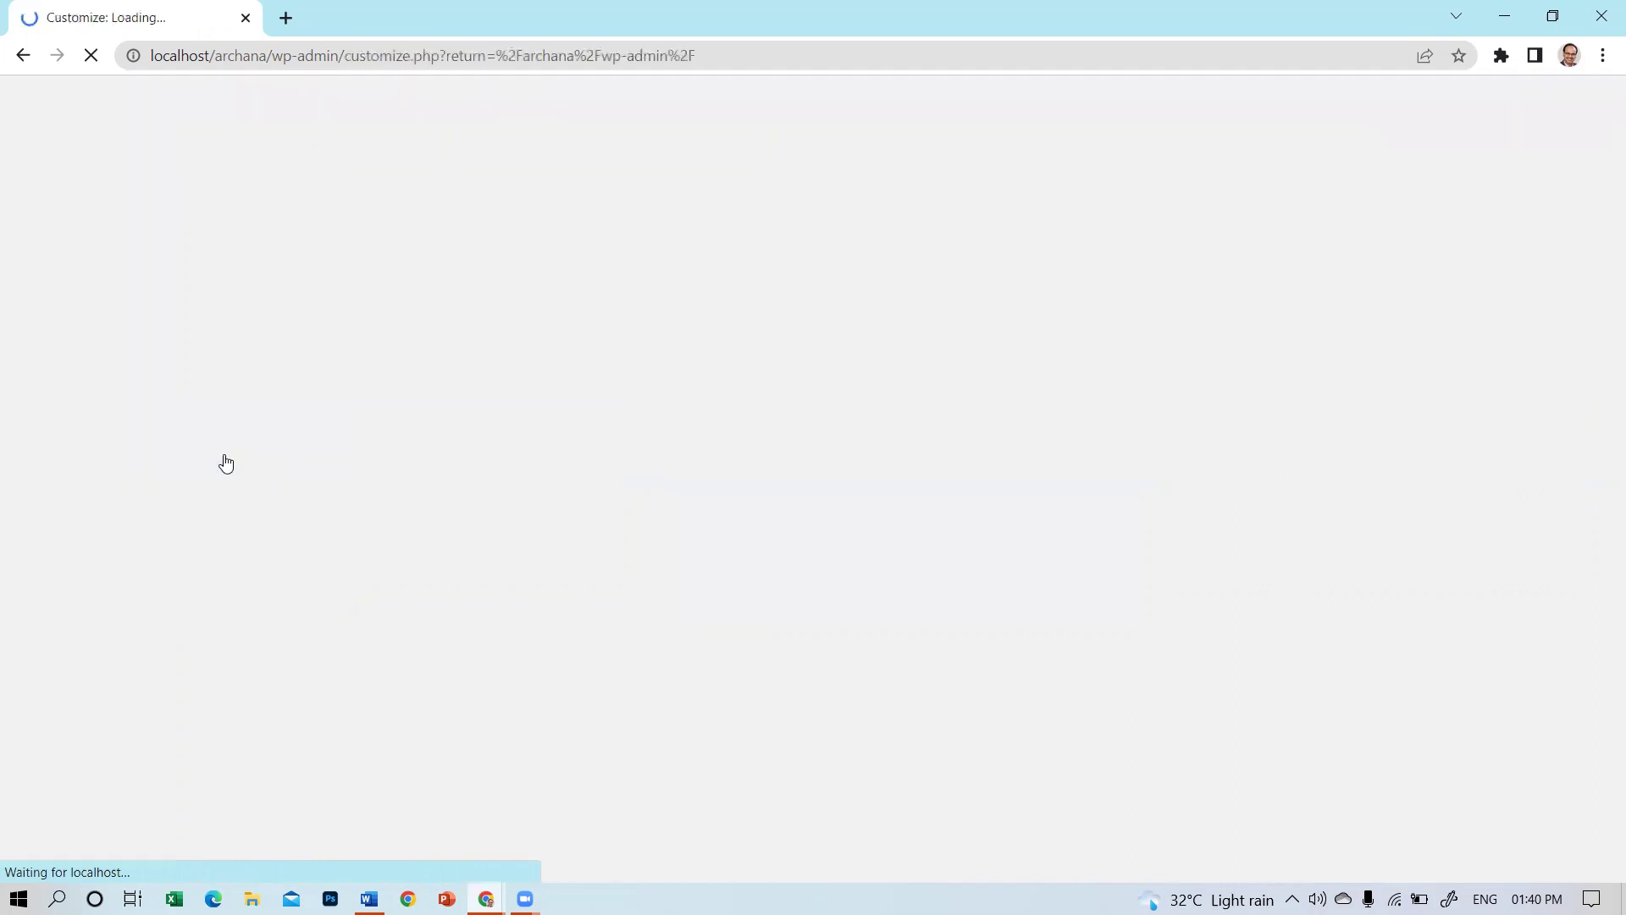
{"action": "left_click", "coordinate": [227, 430]}
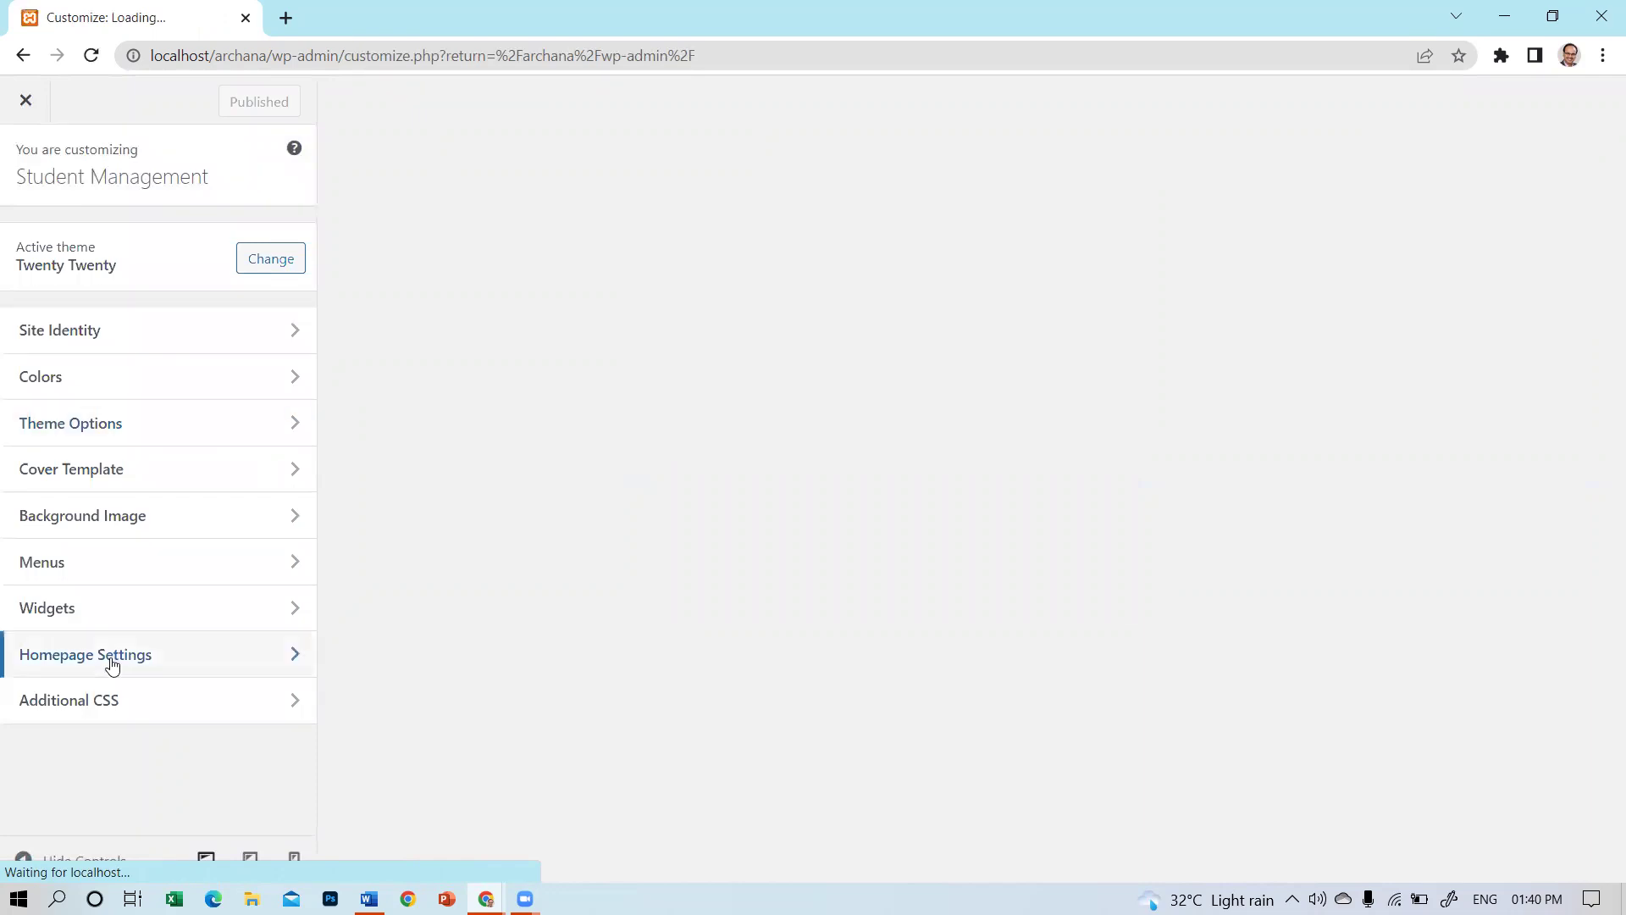
{"action": "left_click", "coordinate": [113, 665]}
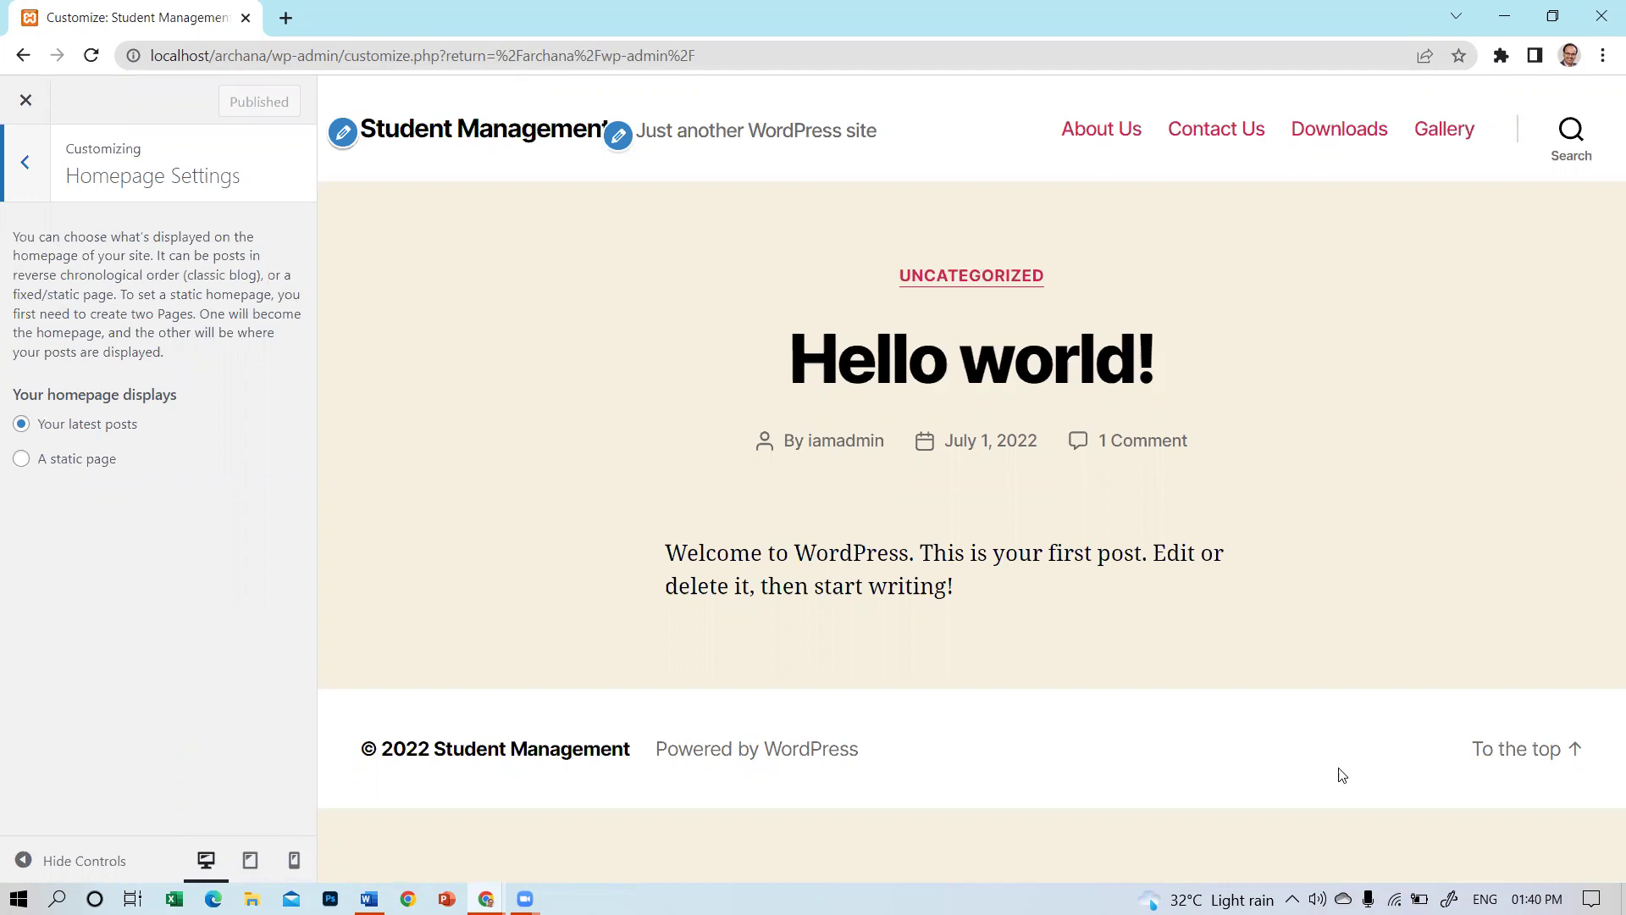
{"action": "left_click", "coordinate": [20, 458]}
{"action": "left_click", "coordinate": [186, 543]}
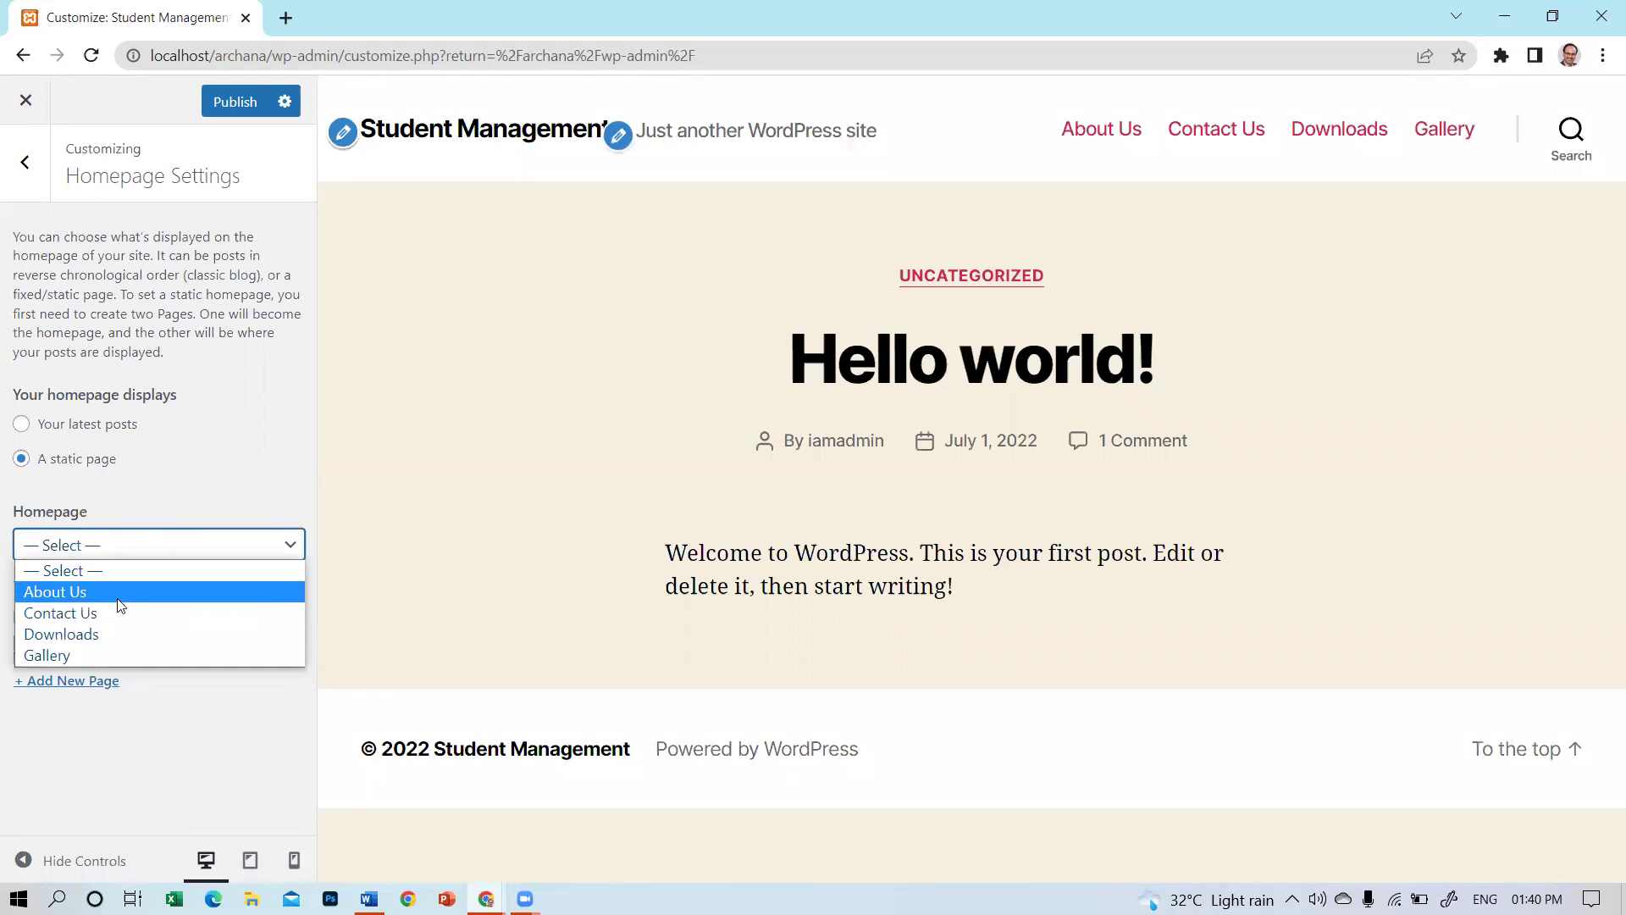
{"action": "left_click", "coordinate": [117, 598]}
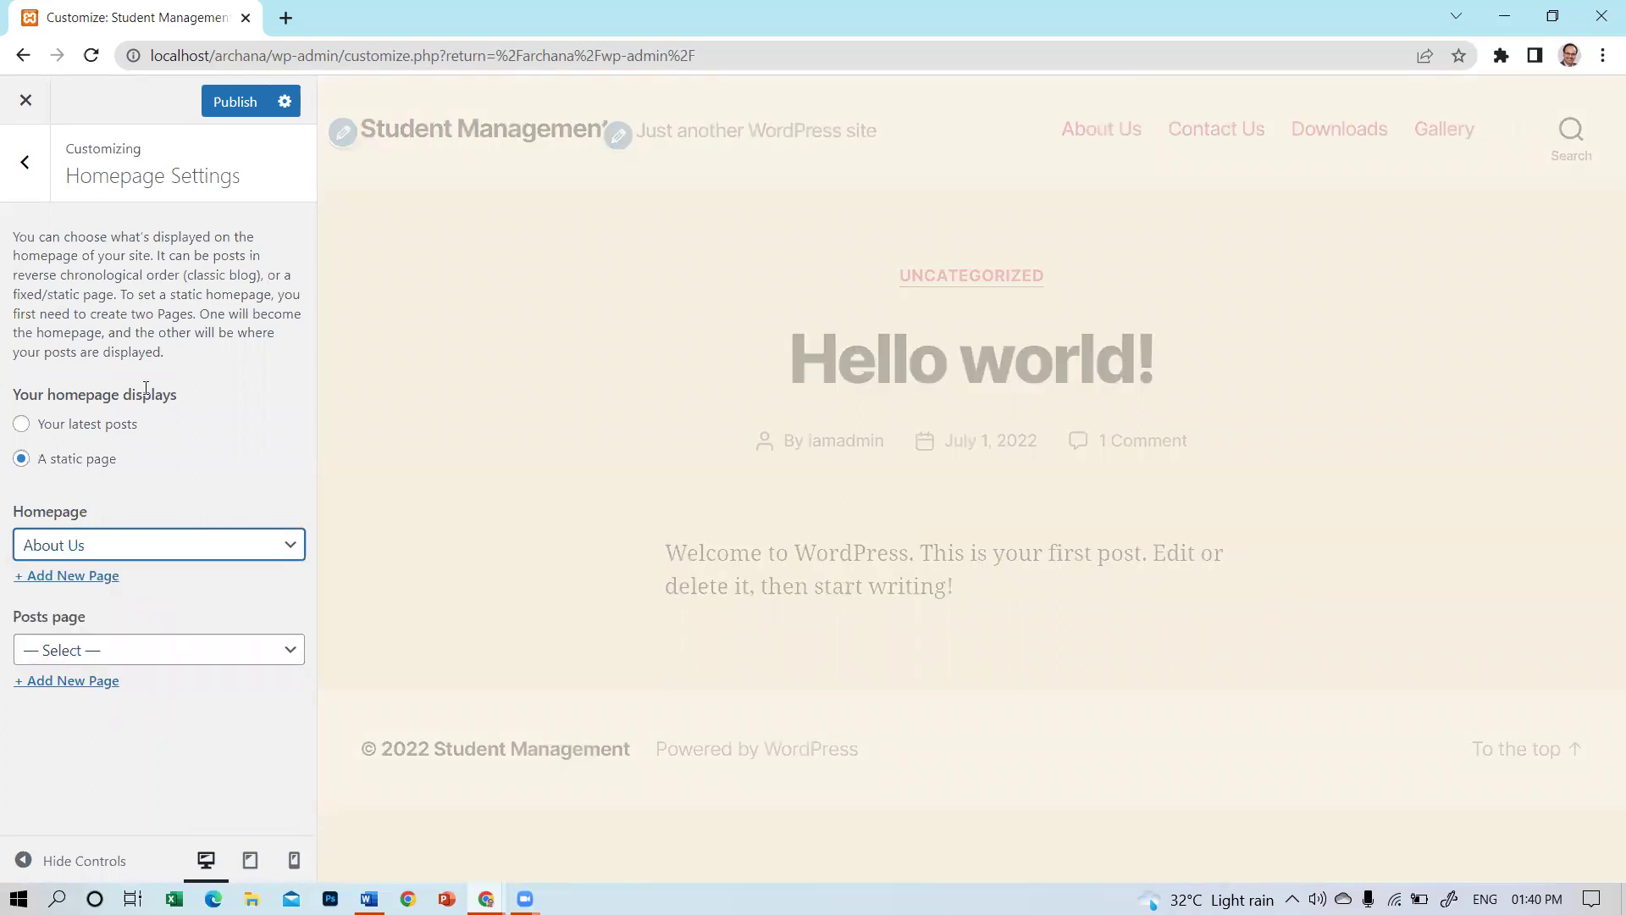
{"action": "left_click", "coordinate": [226, 111]}
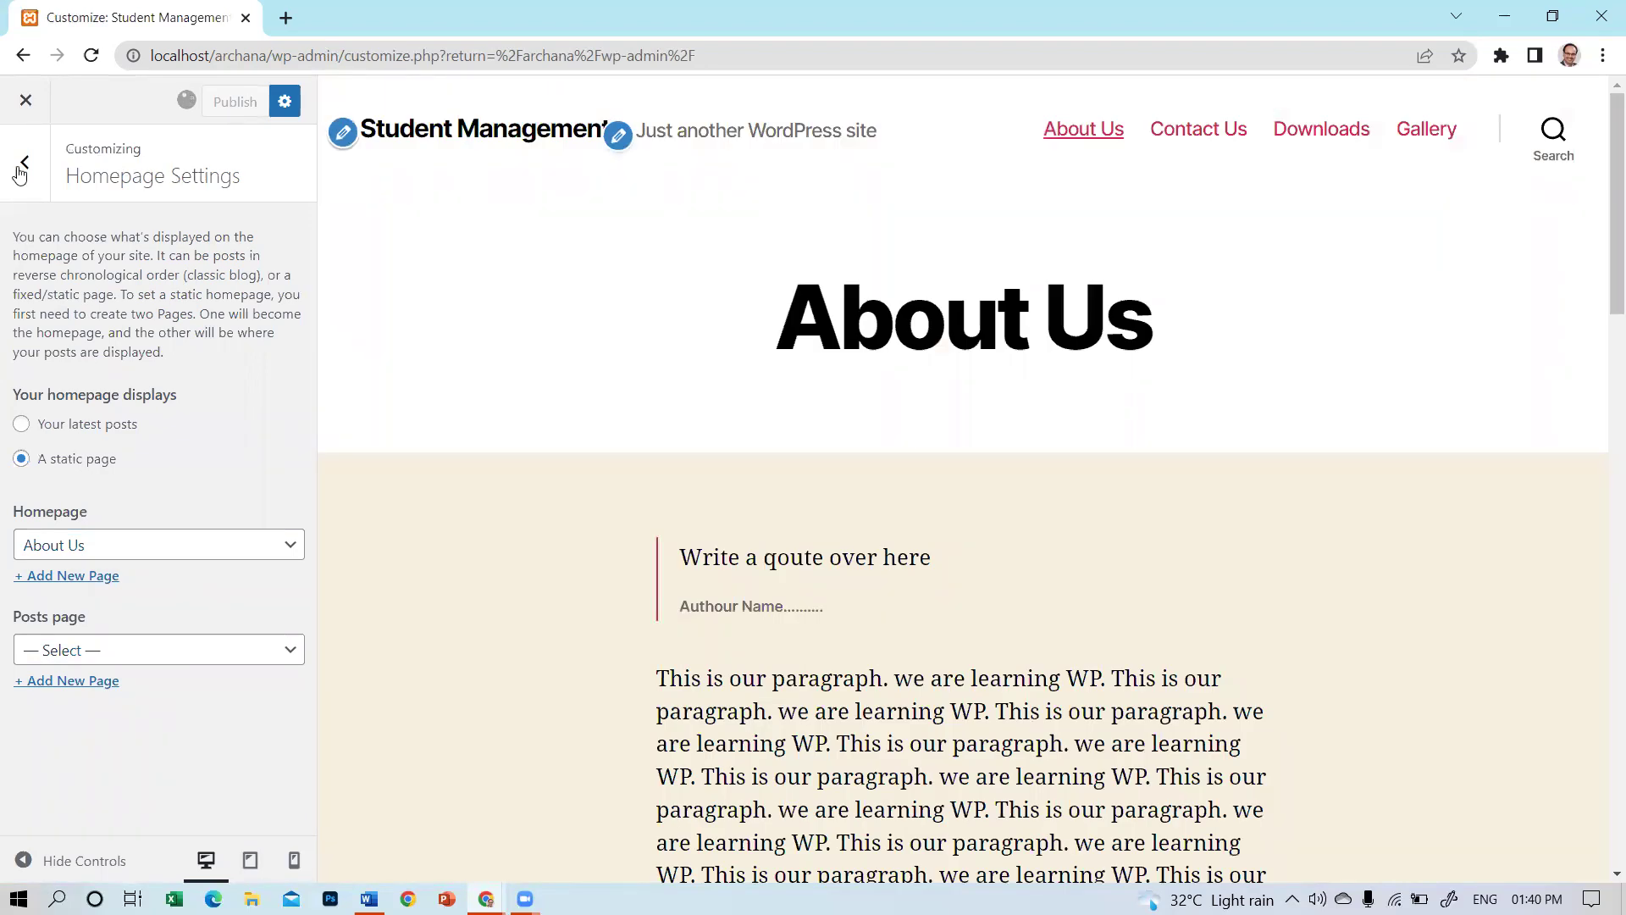
{"action": "left_click", "coordinate": [21, 160]}
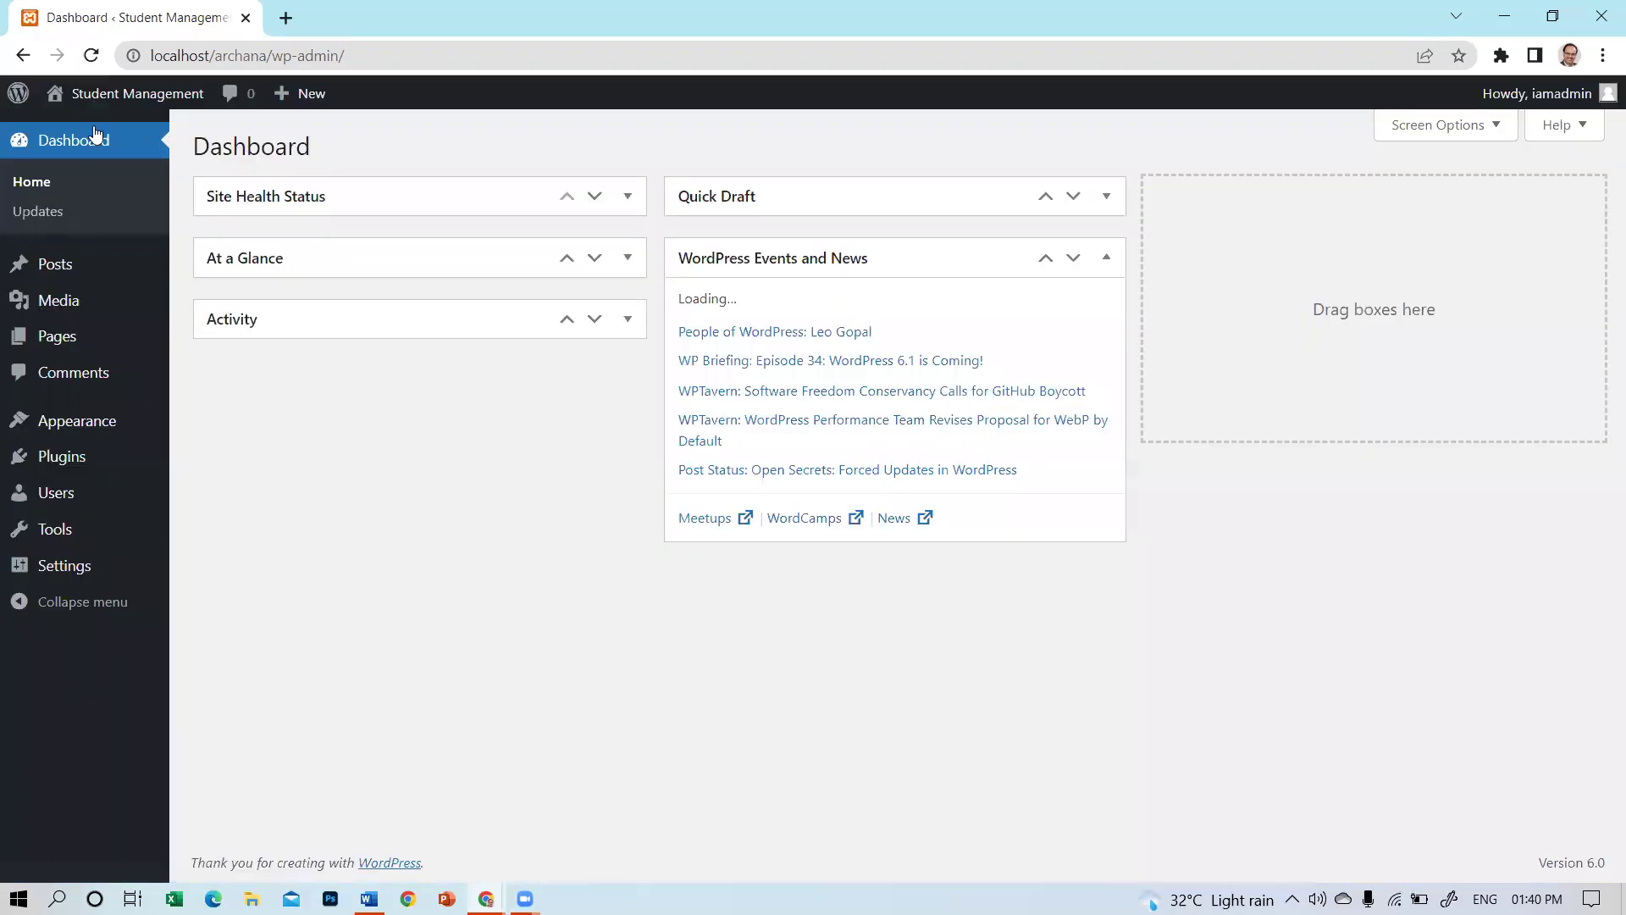
Scroll through the live About Us homepage and highlight the header tagline.
{"action": "left_click", "coordinate": [89, 138]}
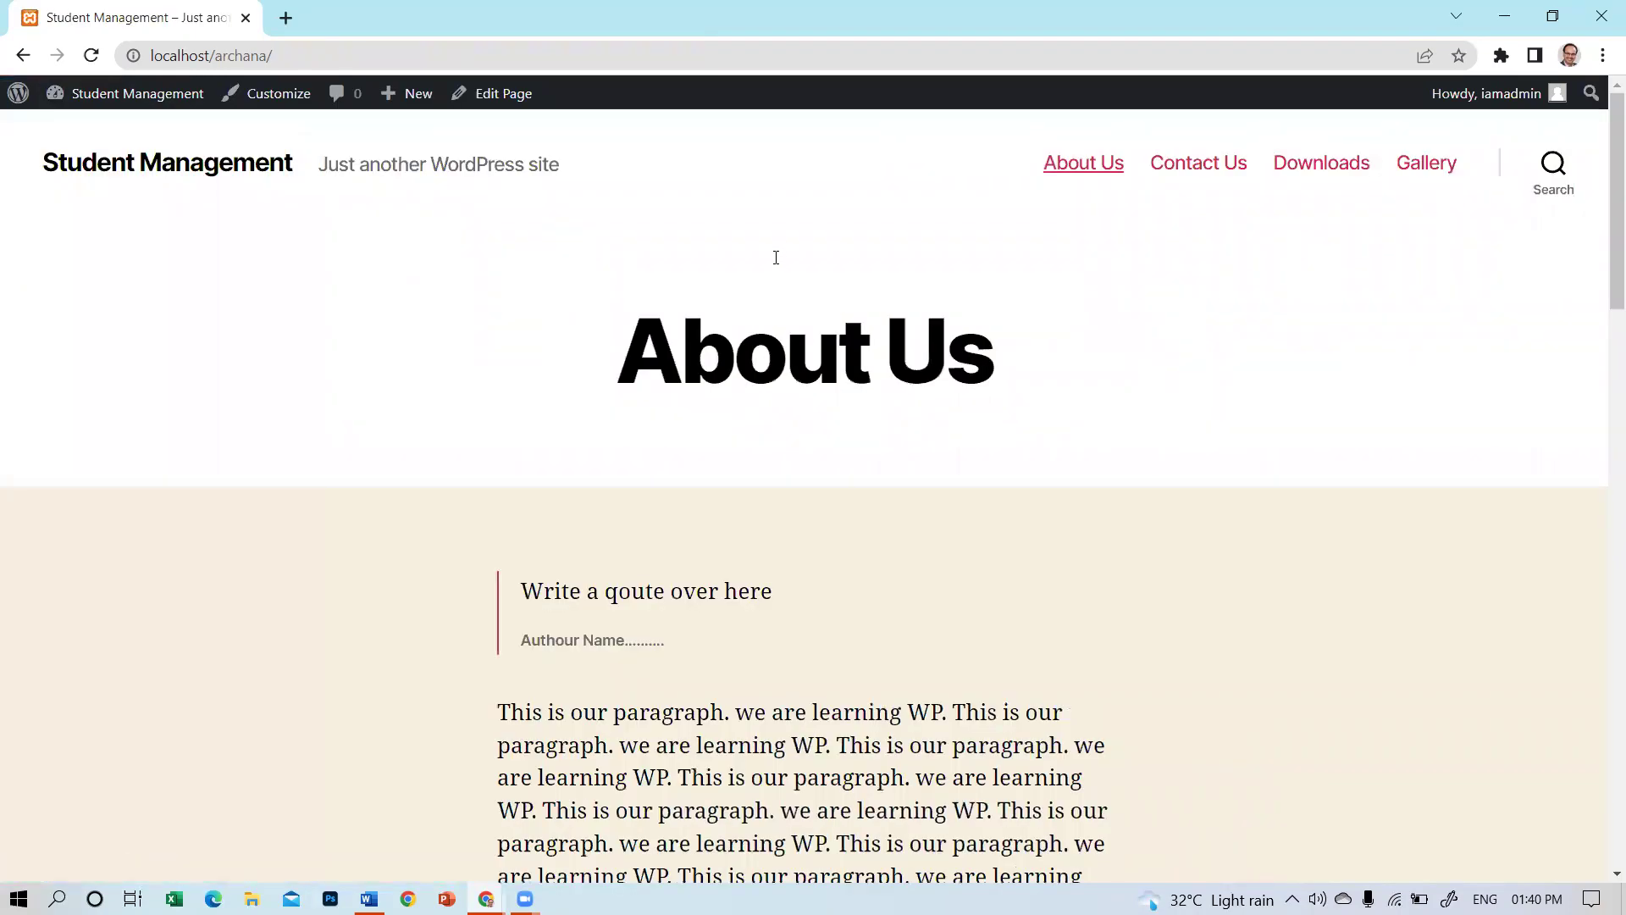
{"action": "scroll", "coordinate": [773, 258], "scroll_direction": "down", "scroll_amount": 5}
{"action": "scroll", "coordinate": [777, 261], "scroll_direction": "down", "scroll_amount": 7}
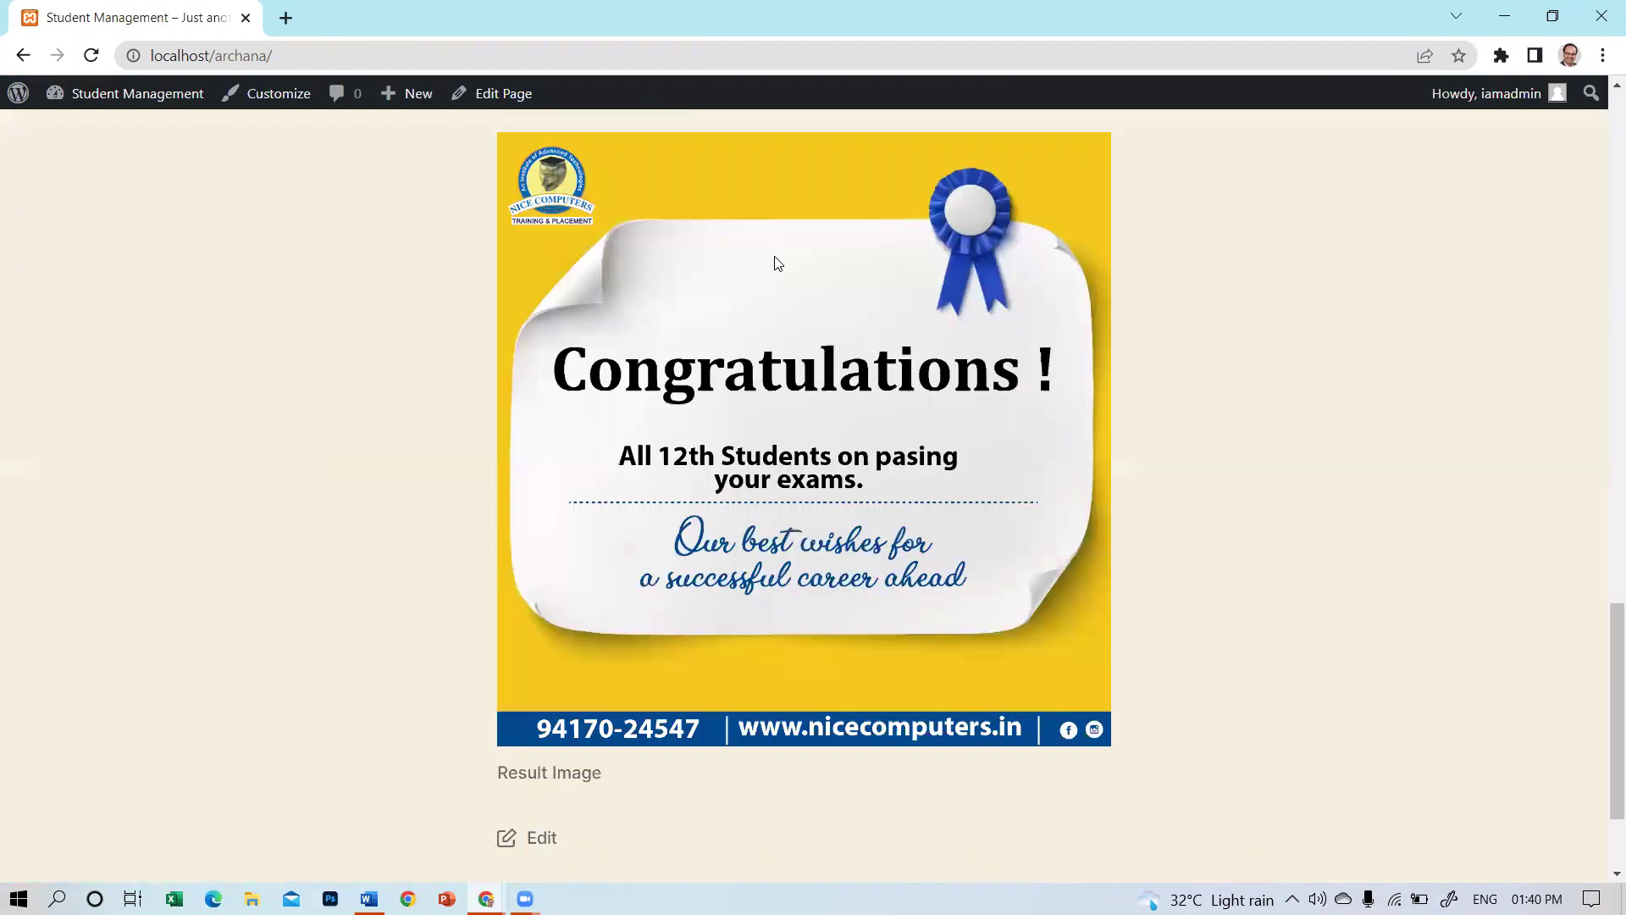
{"action": "scroll", "coordinate": [774, 259], "scroll_direction": "up", "scroll_amount": 5}
{"action": "scroll", "coordinate": [774, 259], "scroll_direction": "up", "scroll_amount": 7}
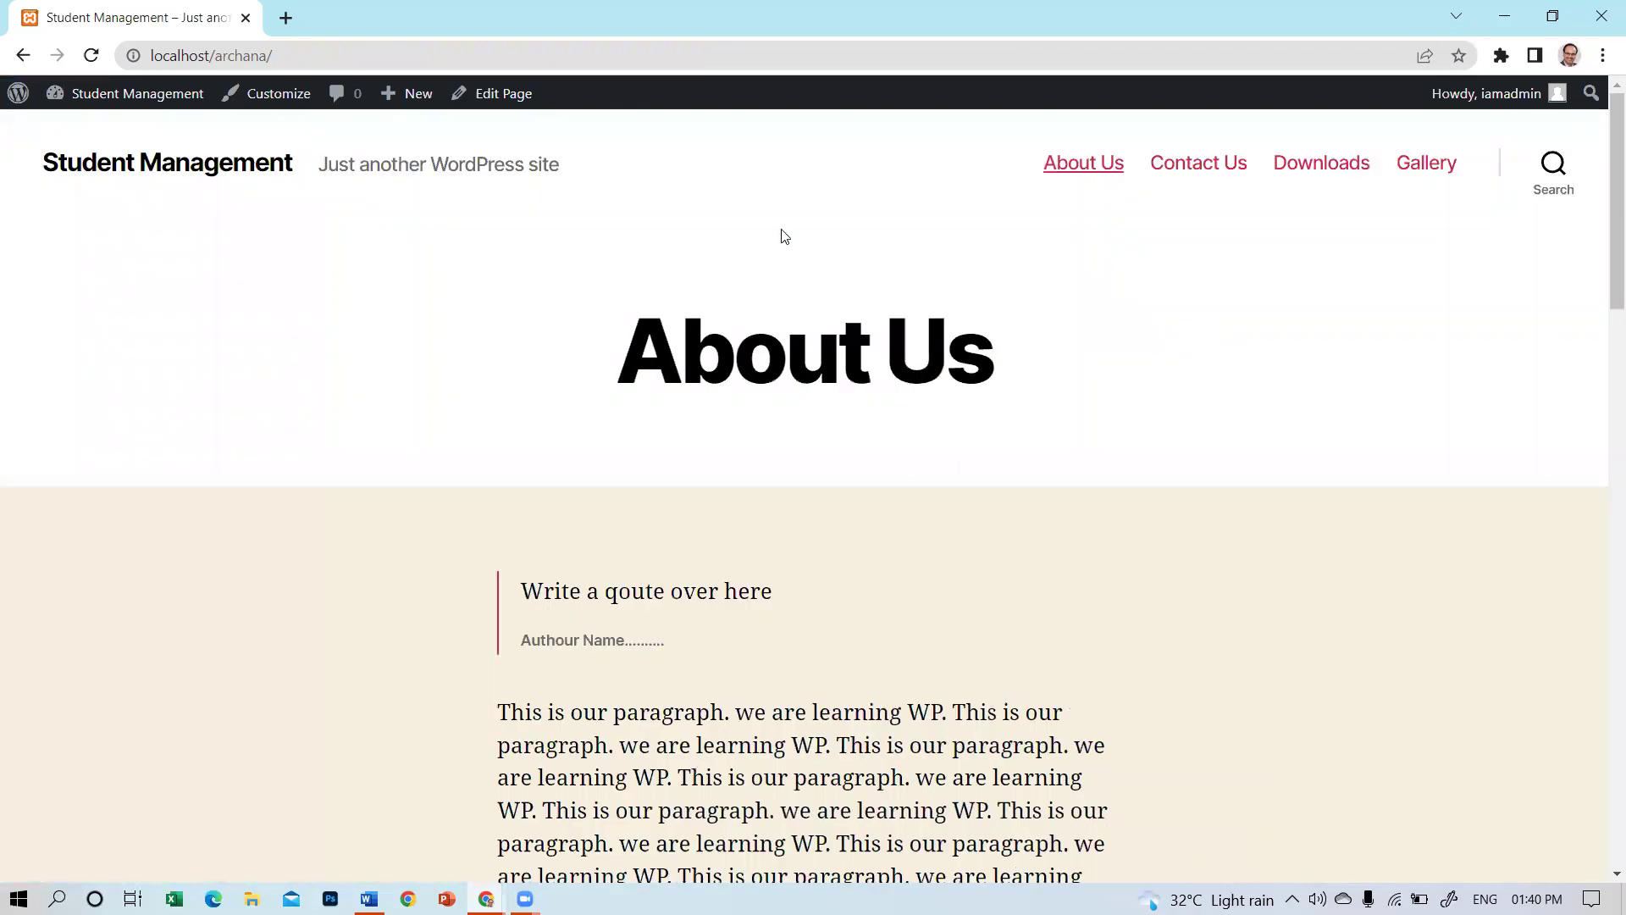
{"action": "left_click_drag", "start_coordinate": [321, 168], "coordinate": [550, 184]}
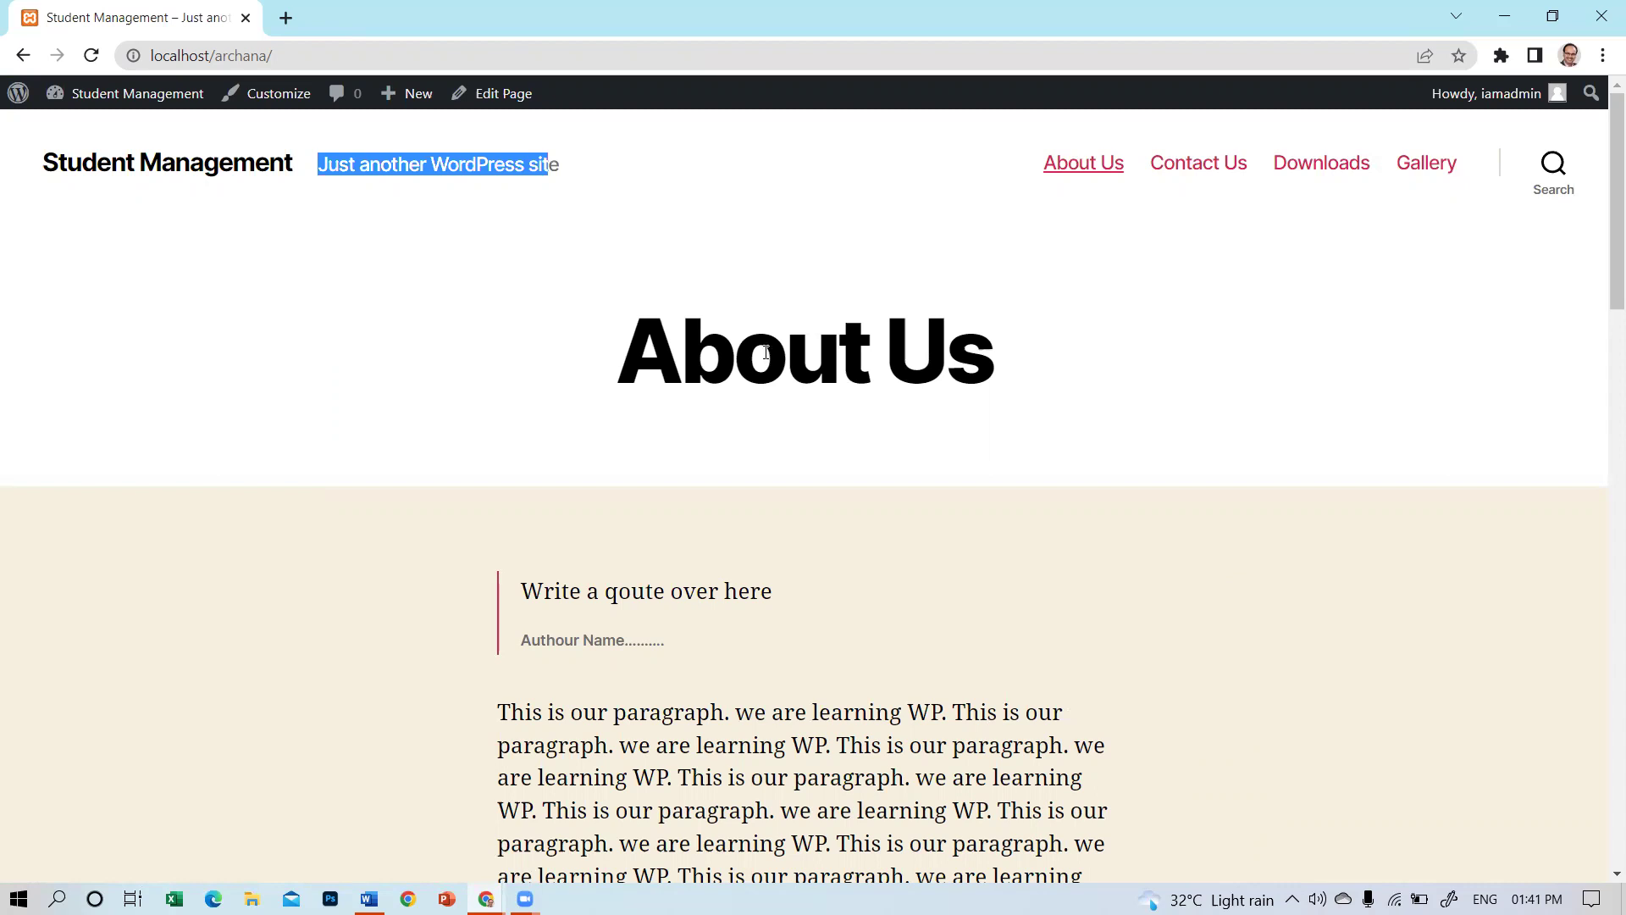
Clear the Tagline field under Customize > Site Identity and publish the empty tagline.
{"action": "mouse_move", "coordinate": [134, 94]}
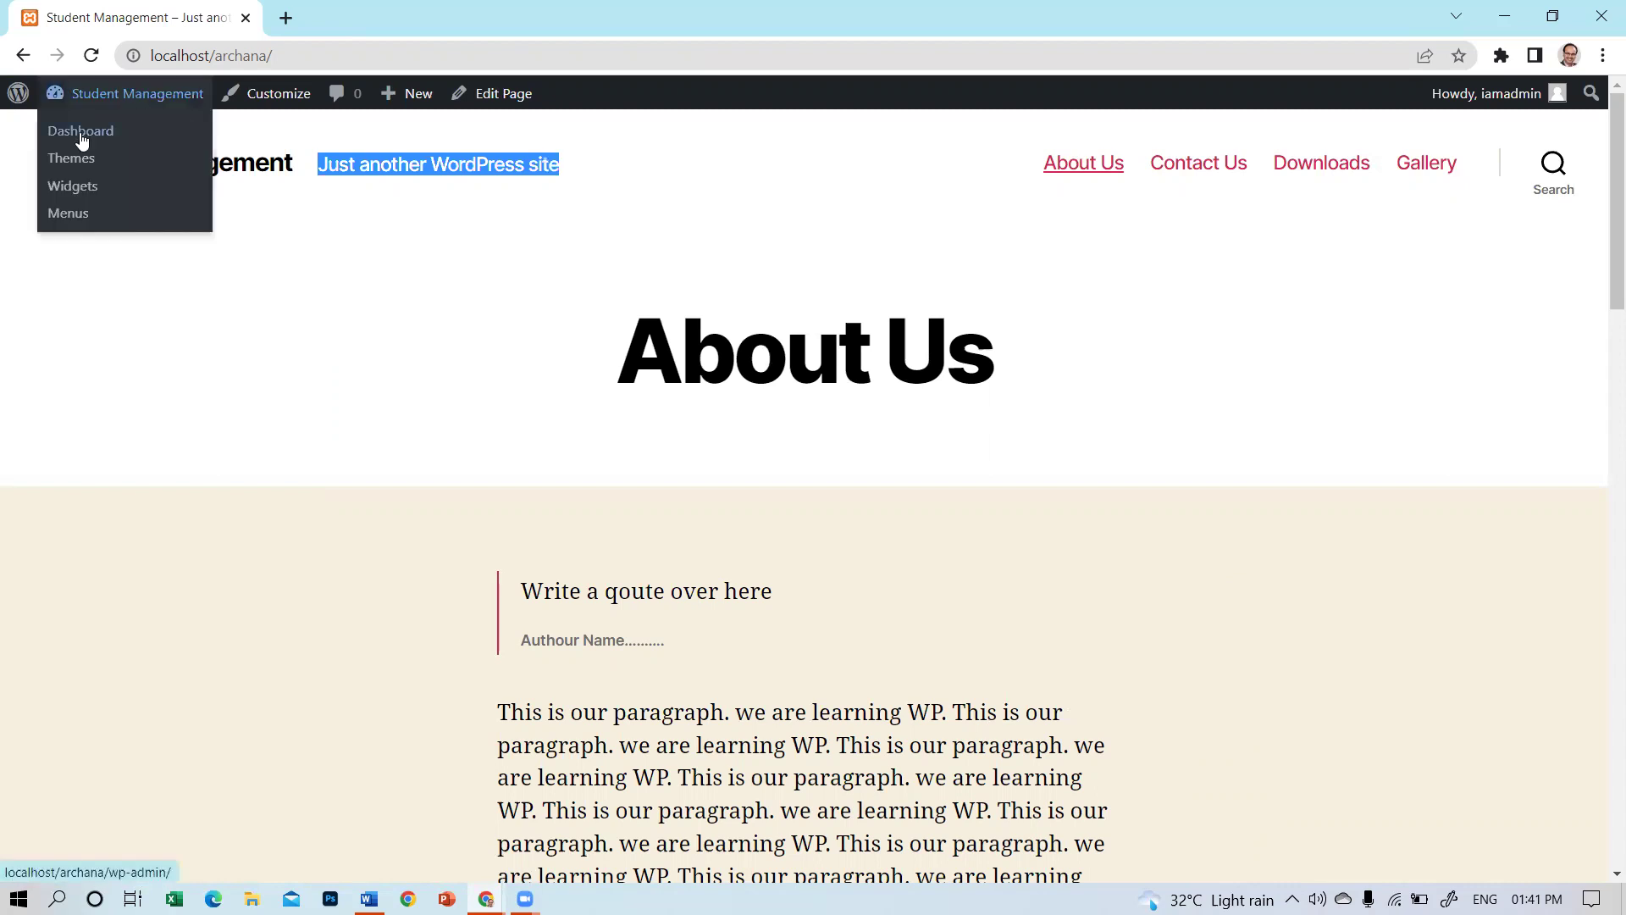
{"action": "left_click", "coordinate": [82, 135]}
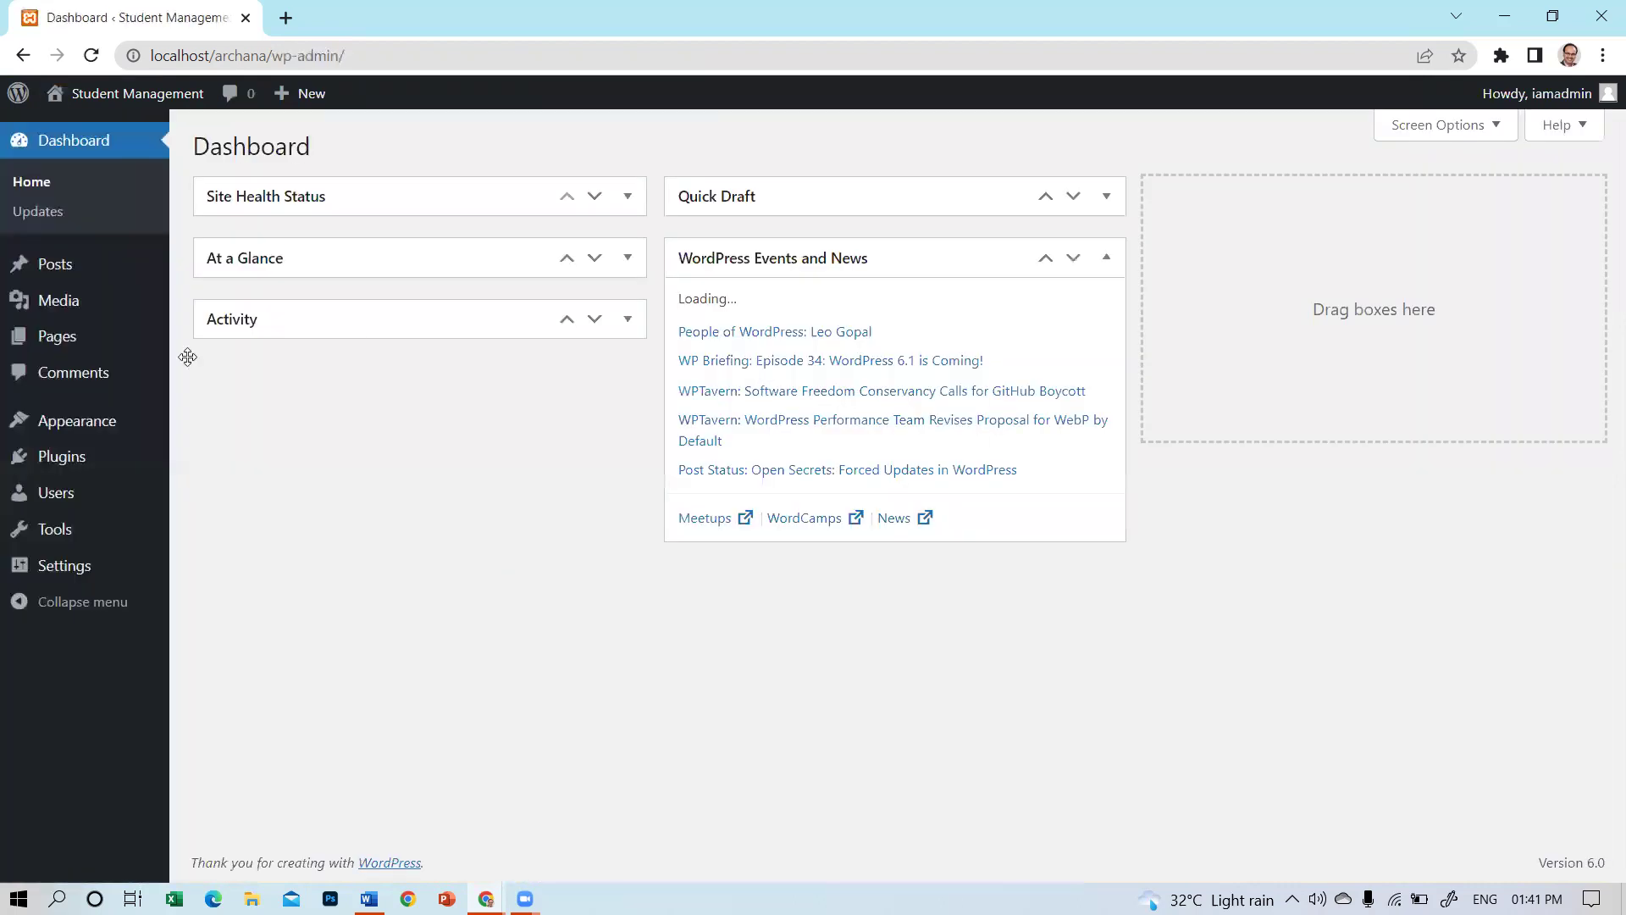
{"action": "mouse_move", "coordinate": [56, 432]}
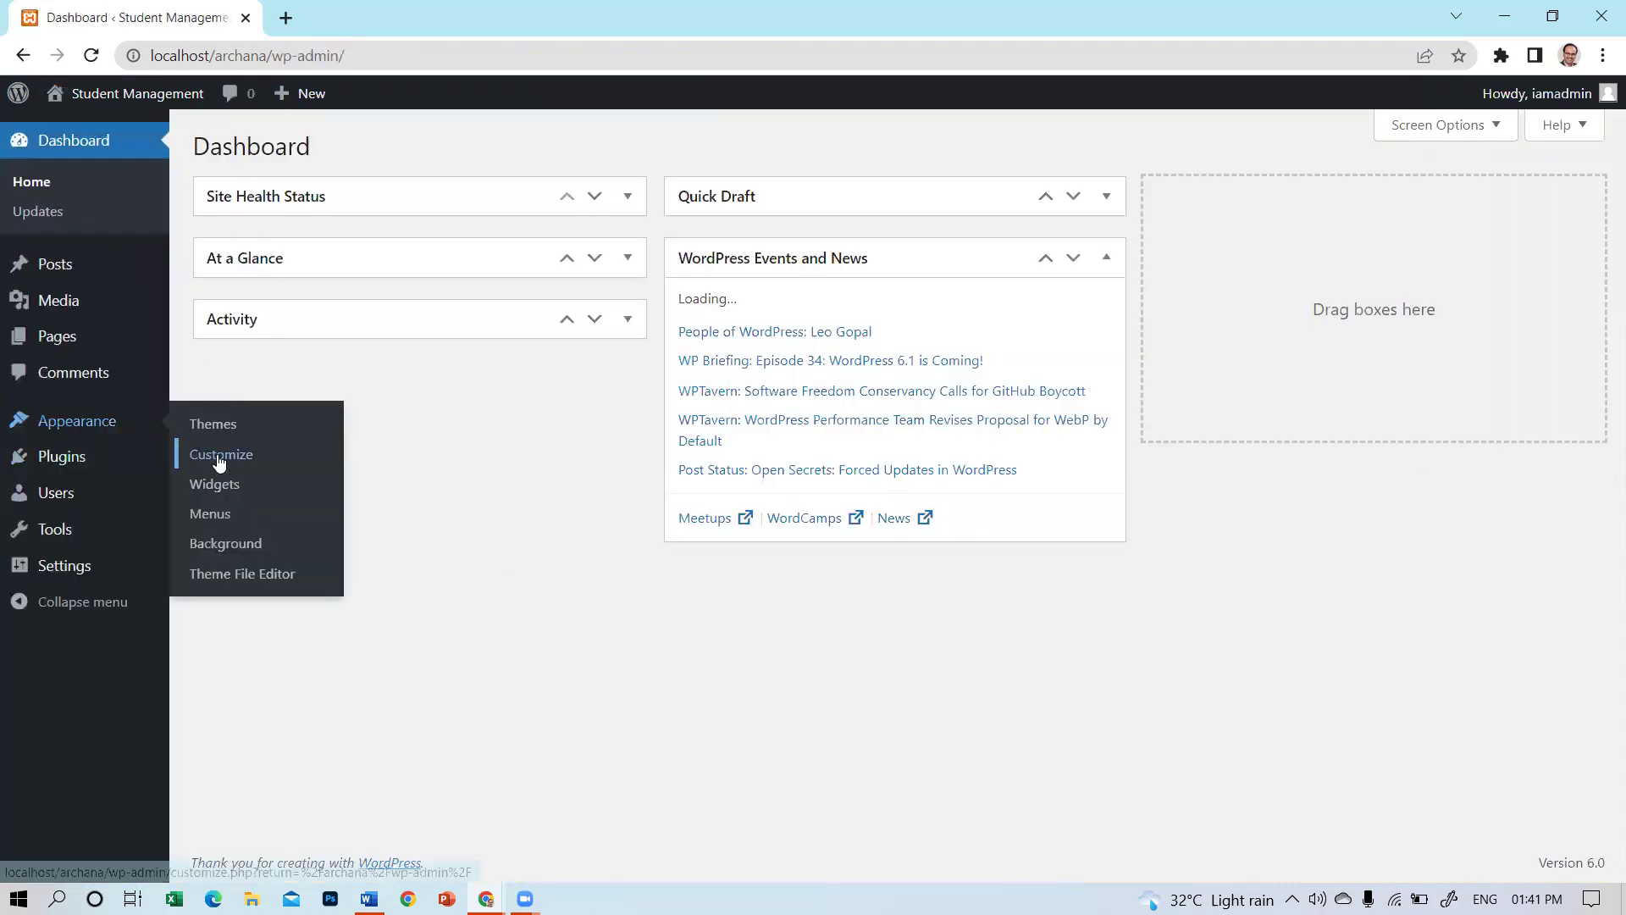
{"action": "left_click", "coordinate": [219, 460]}
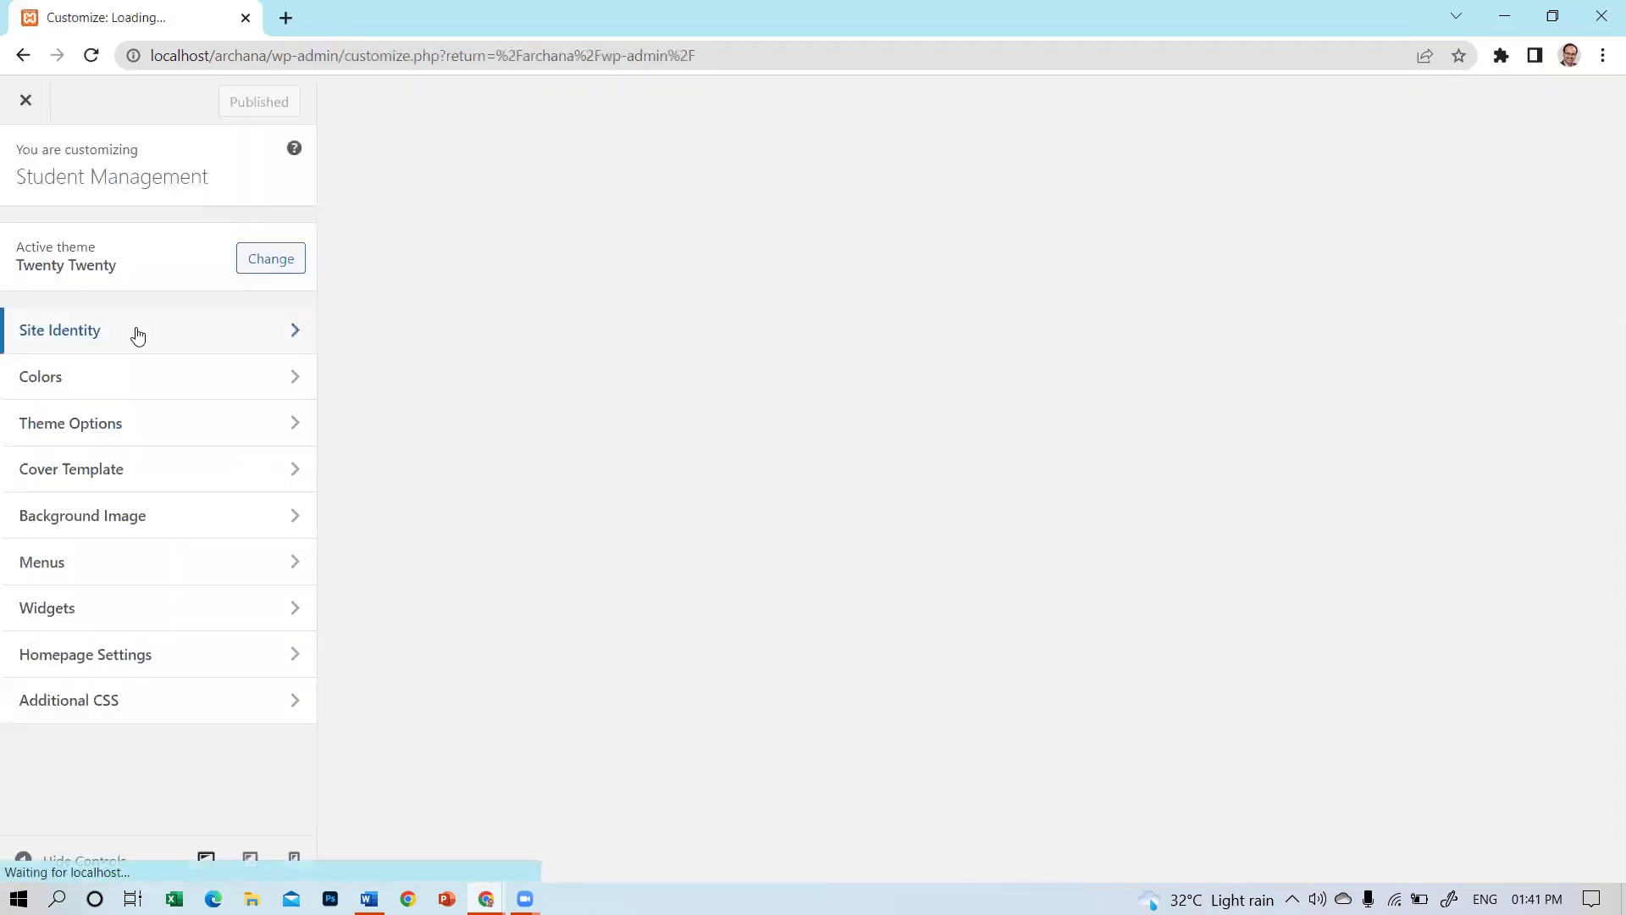
{"action": "left_click", "coordinate": [138, 336]}
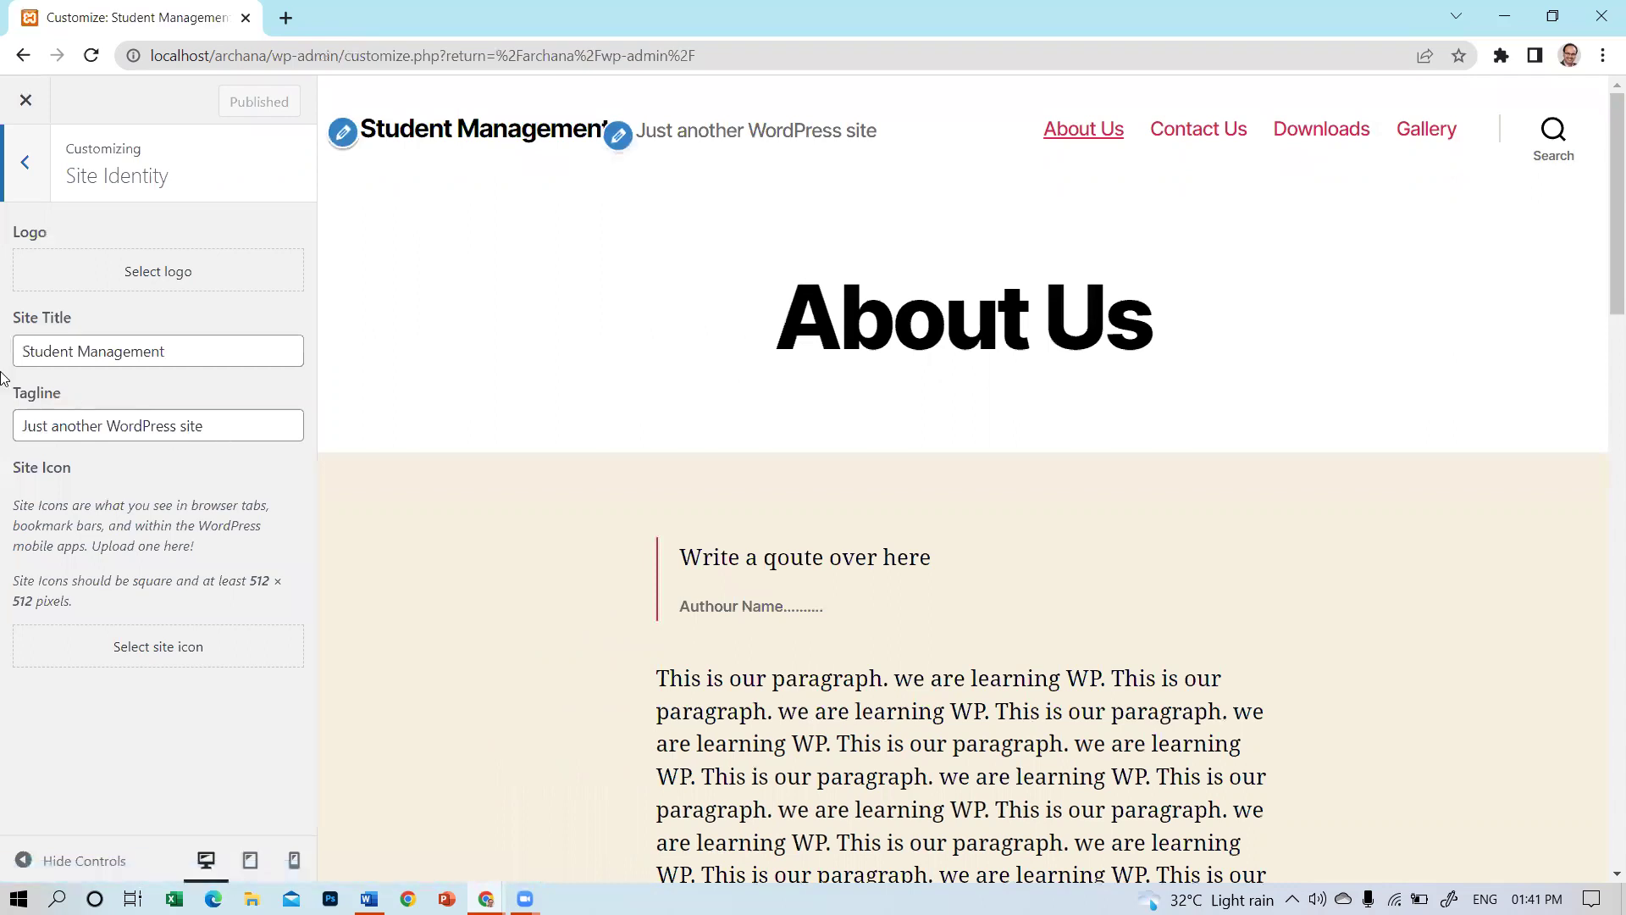
{"action": "key", "text": "Tab"}
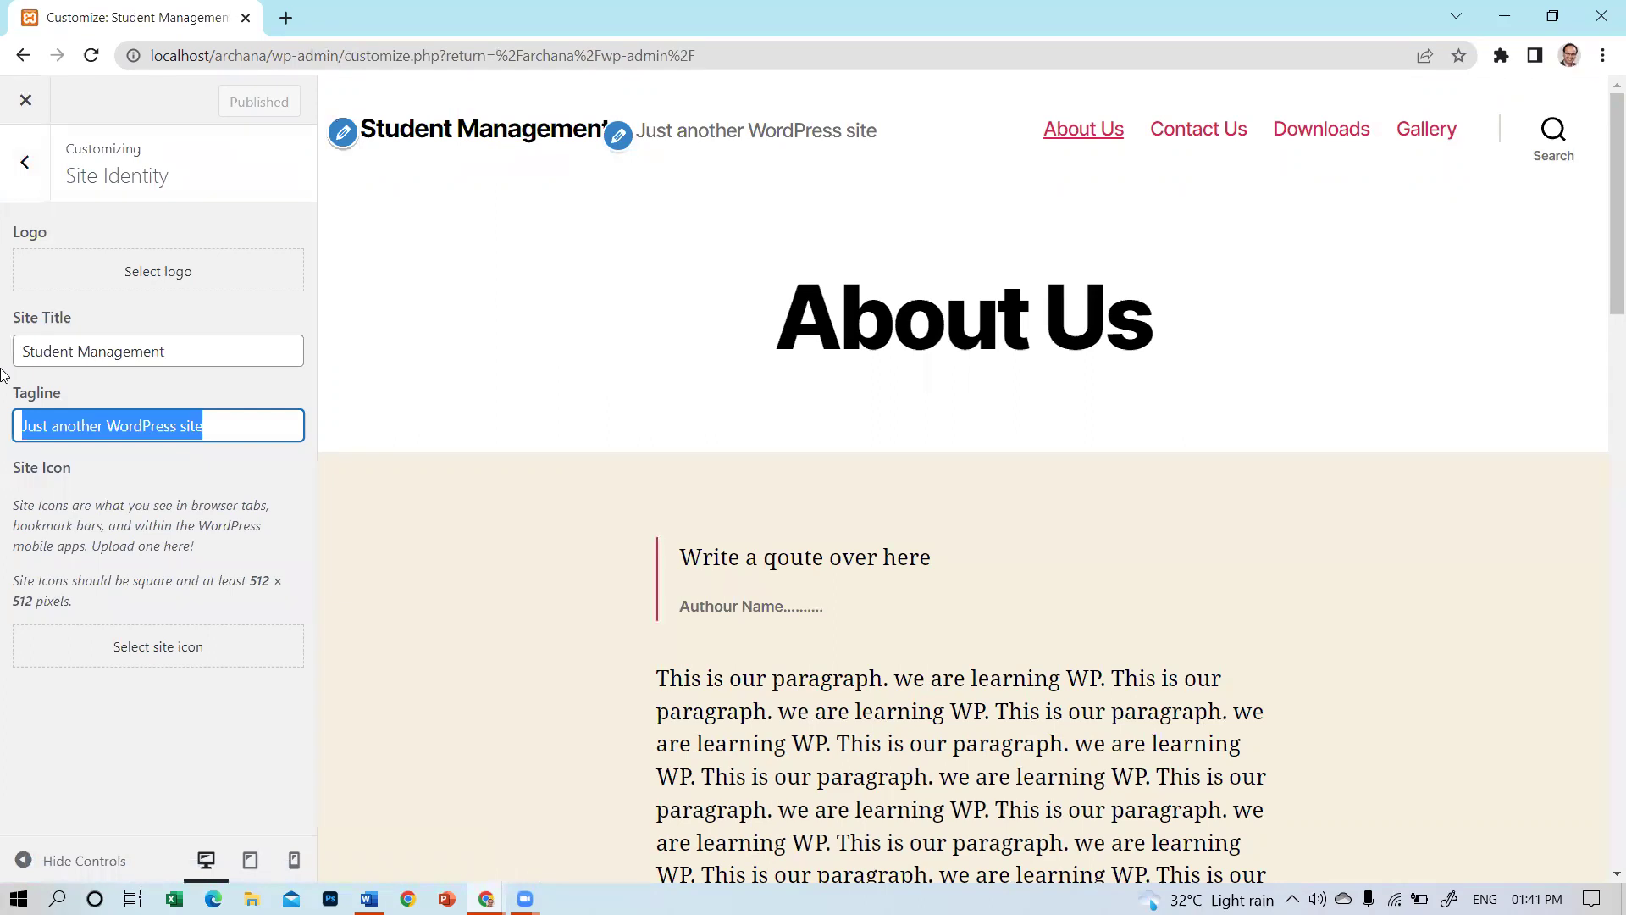
{"action": "key", "text": "BackSpace"}
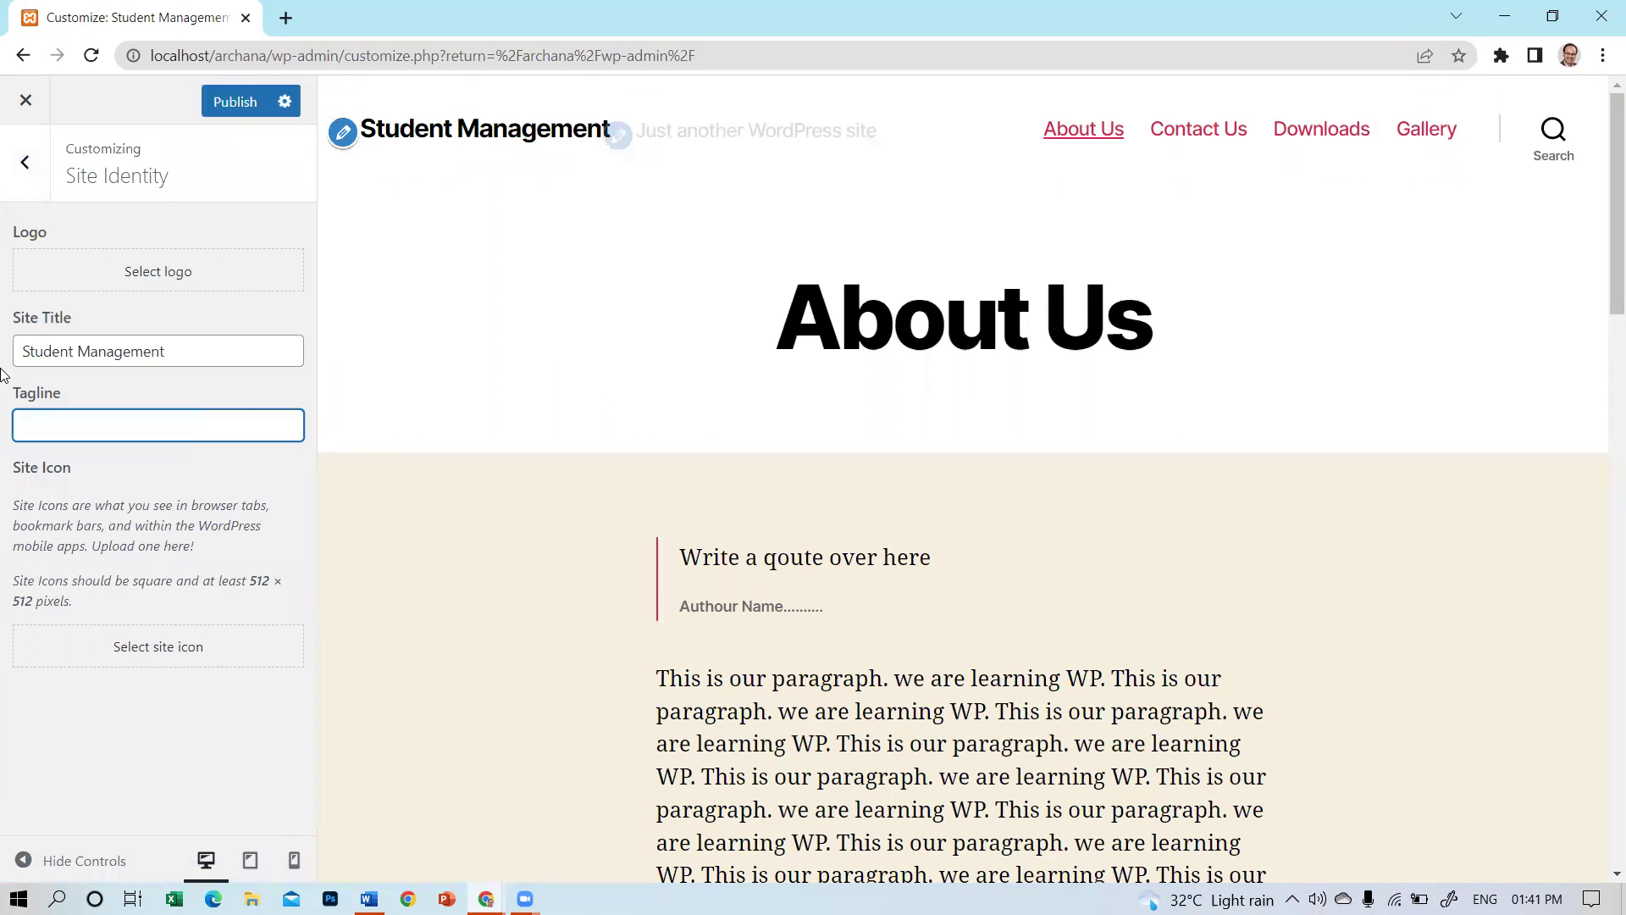
{"action": "left_click", "coordinate": [226, 106]}
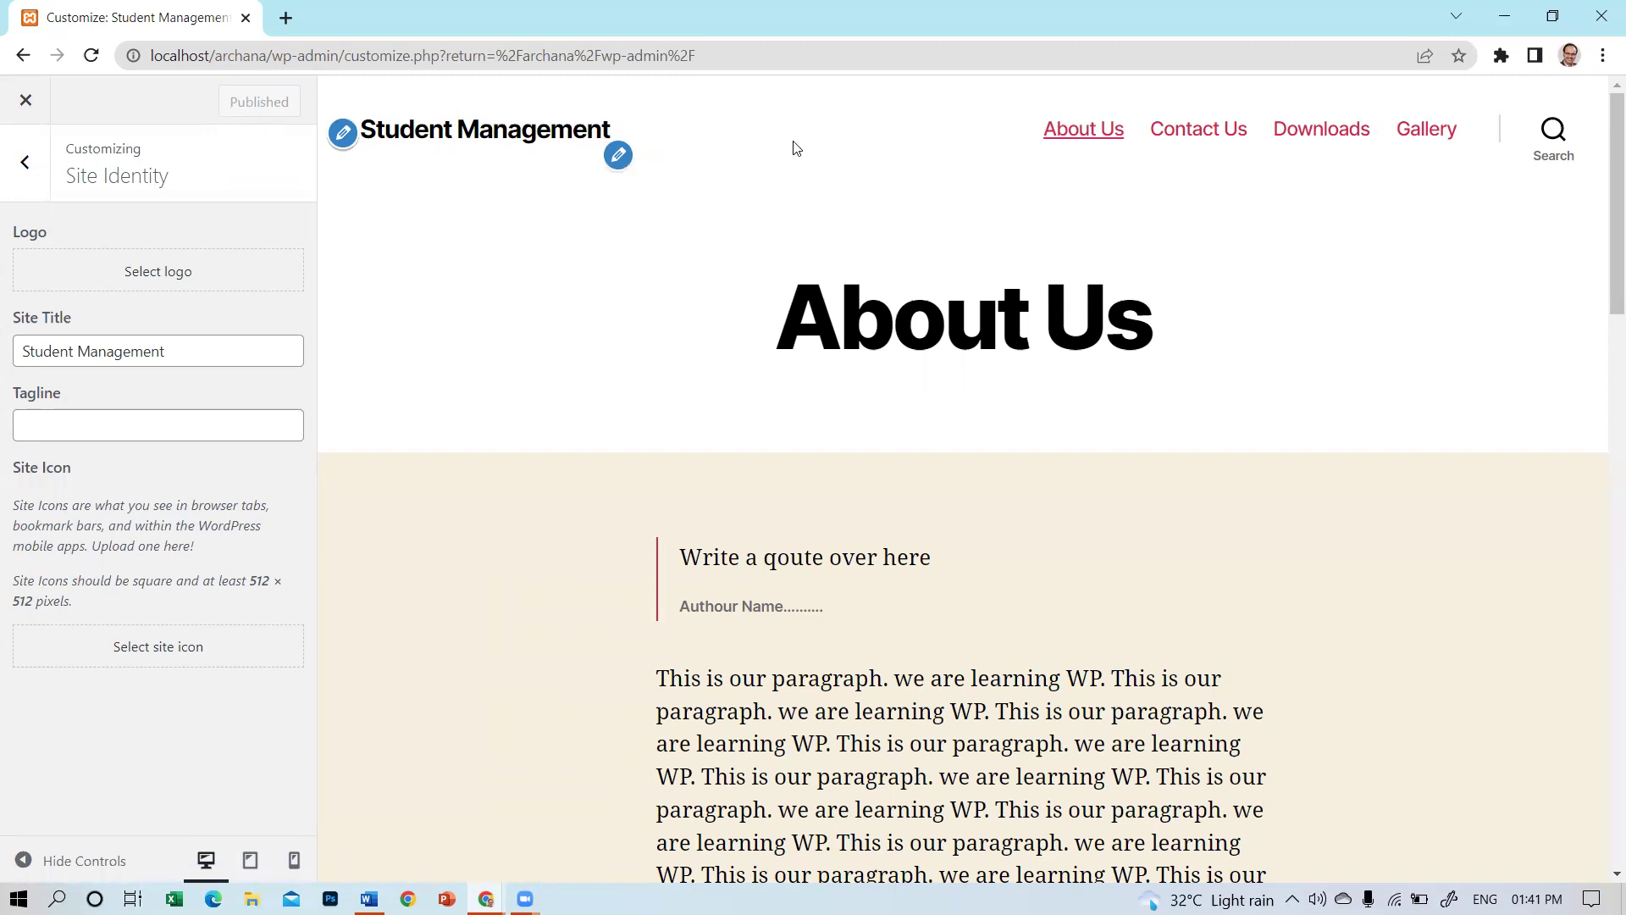
{"action": "left_click", "coordinate": [32, 161]}
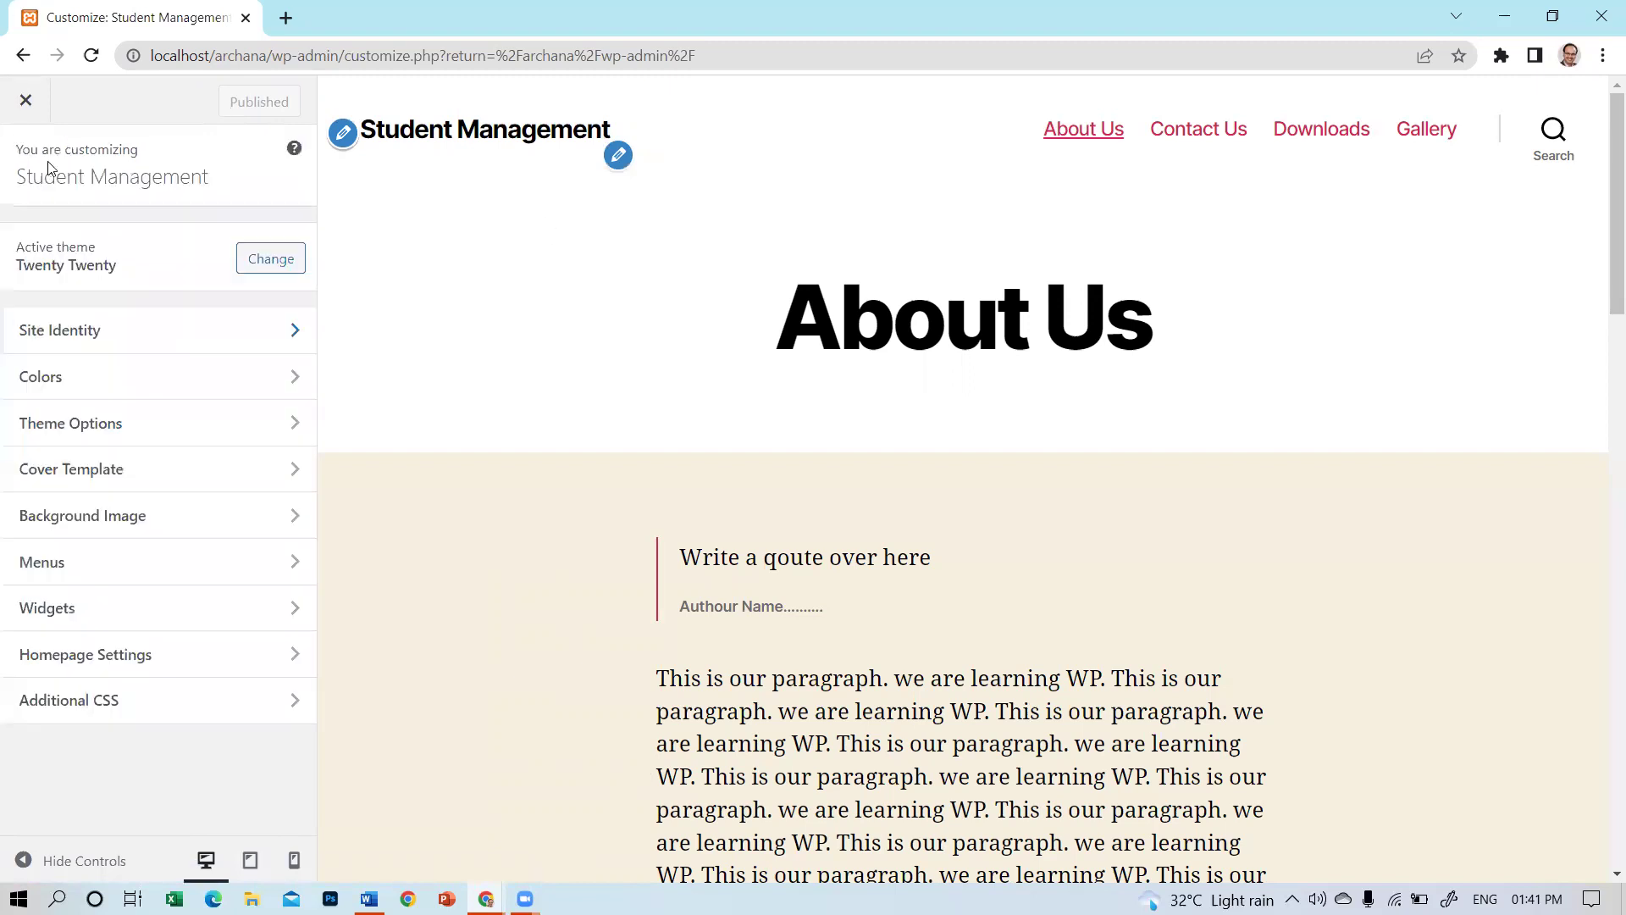
Close the customizer and open the live site from the admin bar.
{"action": "left_click", "coordinate": [40, 102]}
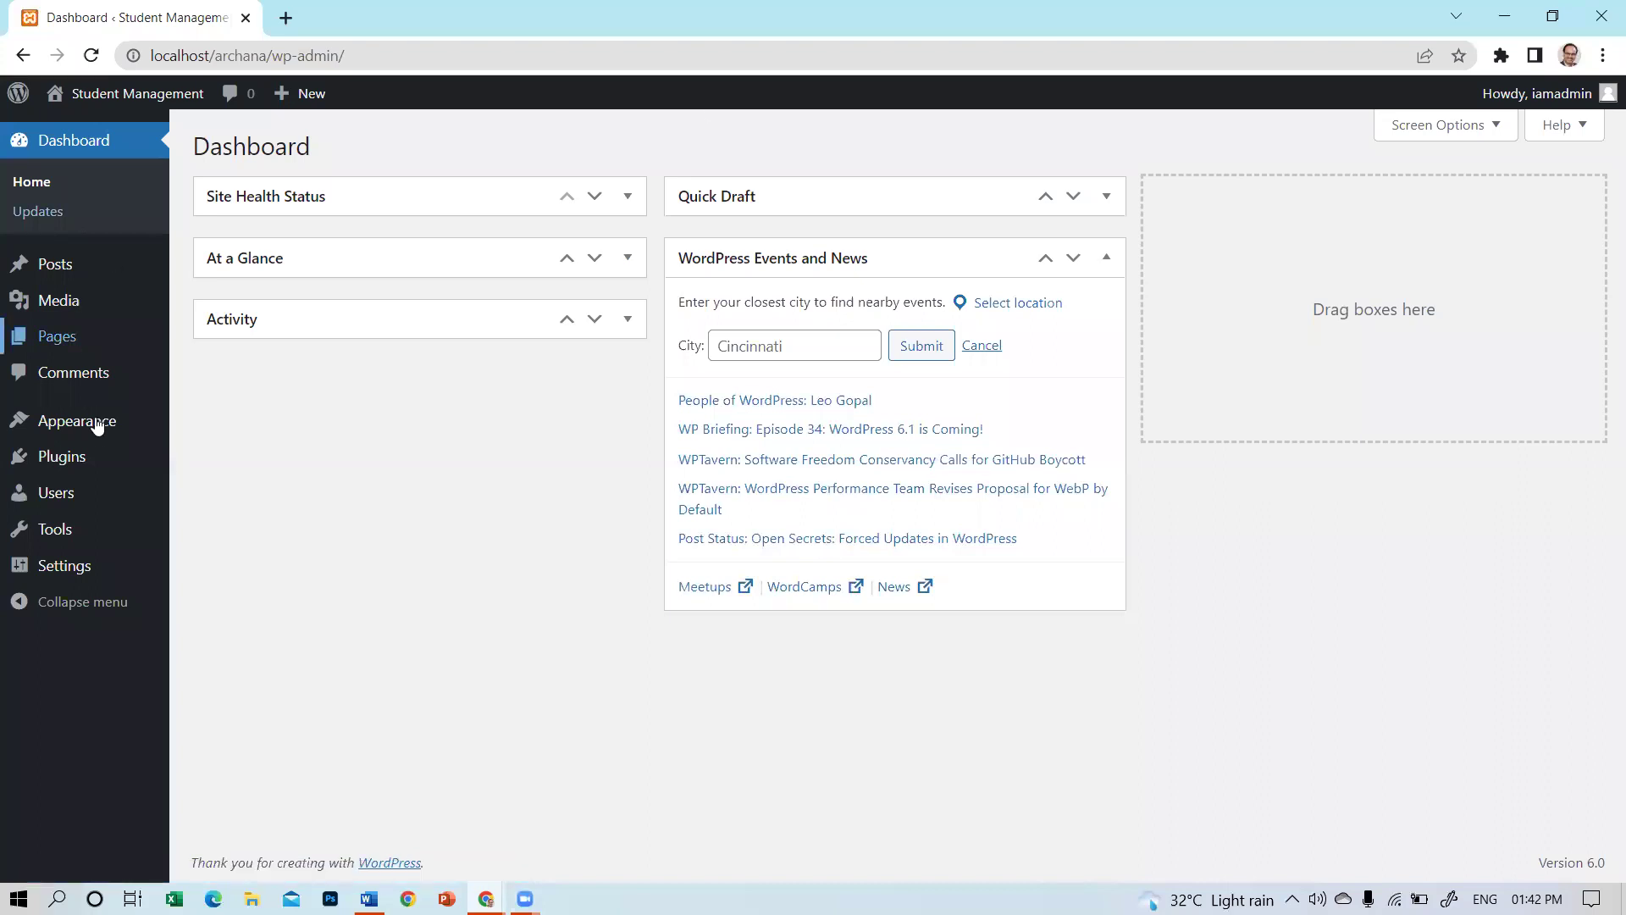
{"action": "mouse_move", "coordinate": [85, 141]}
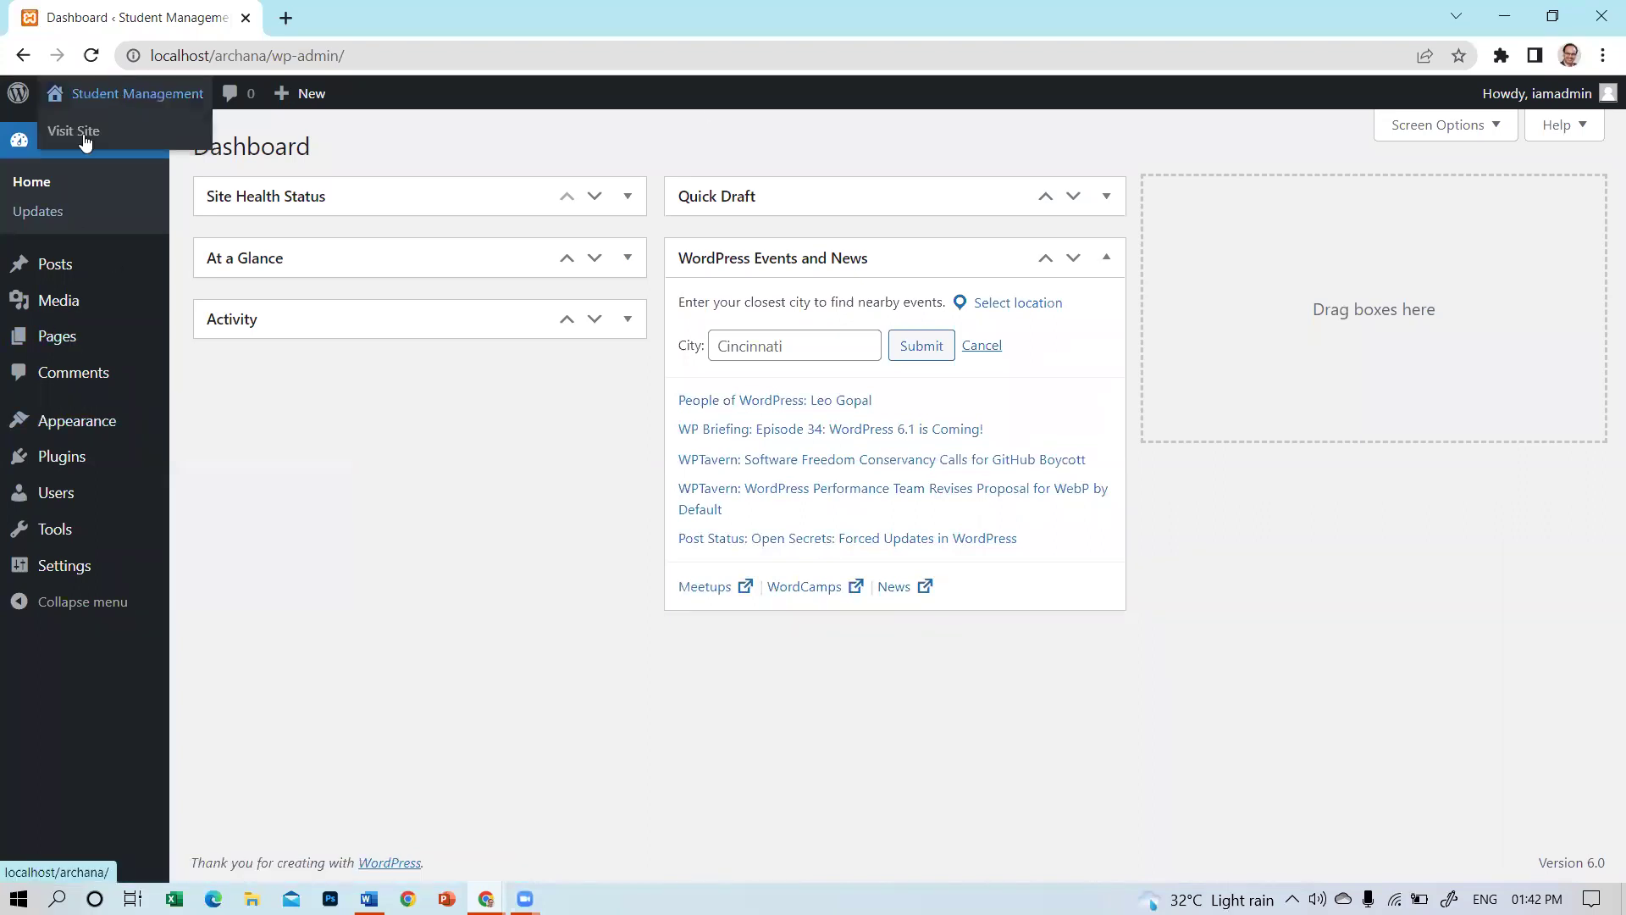
{"action": "left_click", "coordinate": [84, 140]}
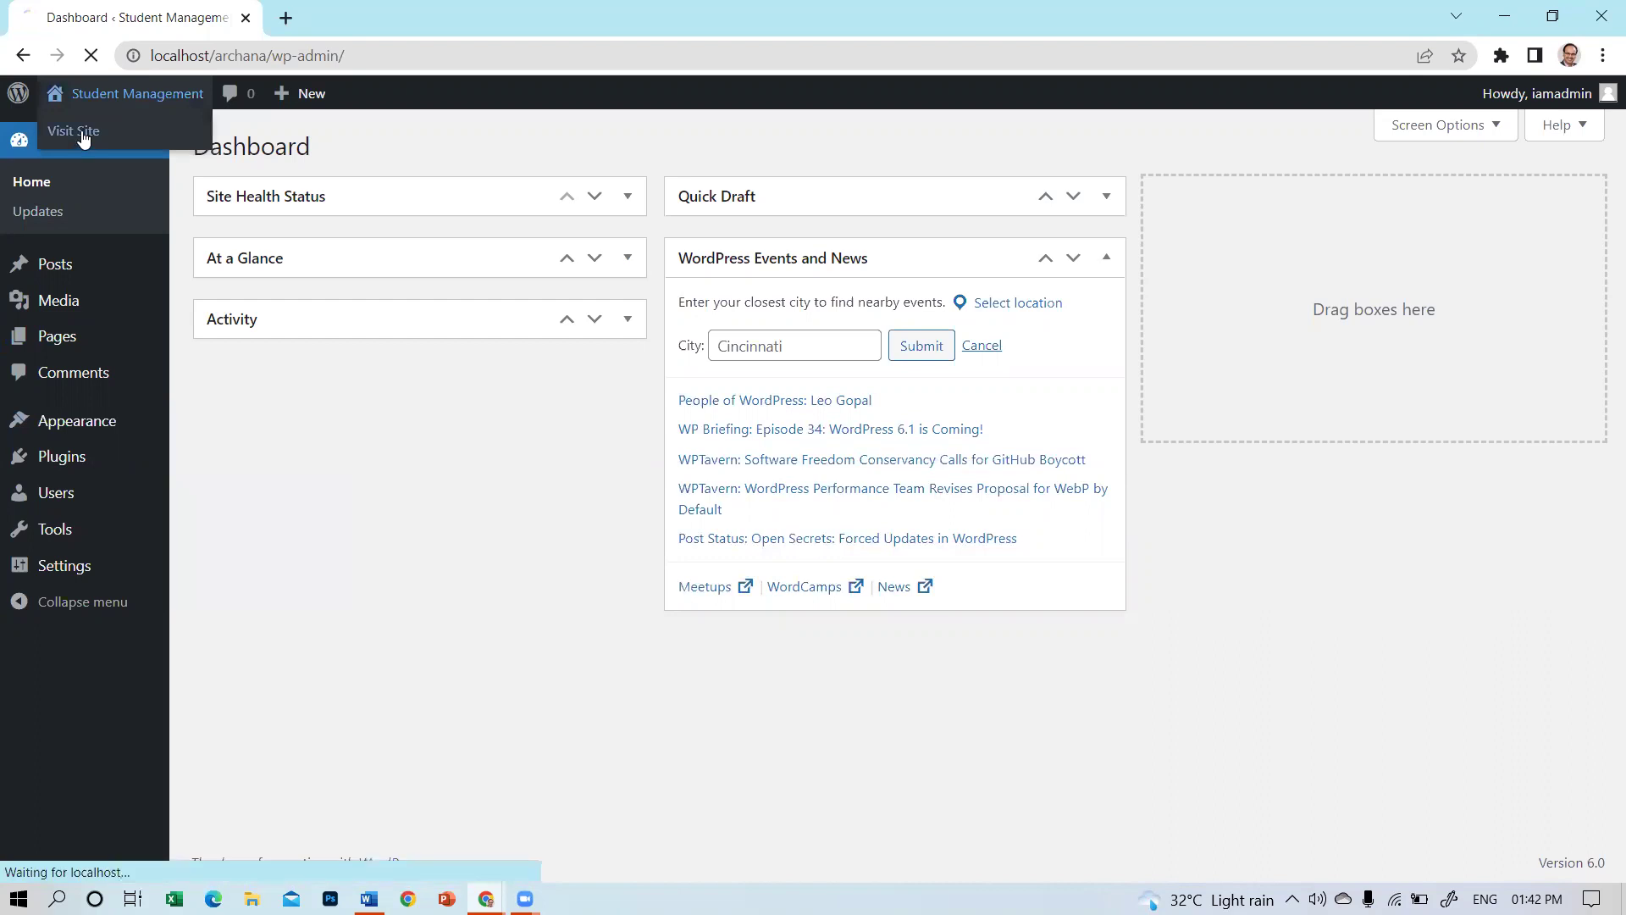